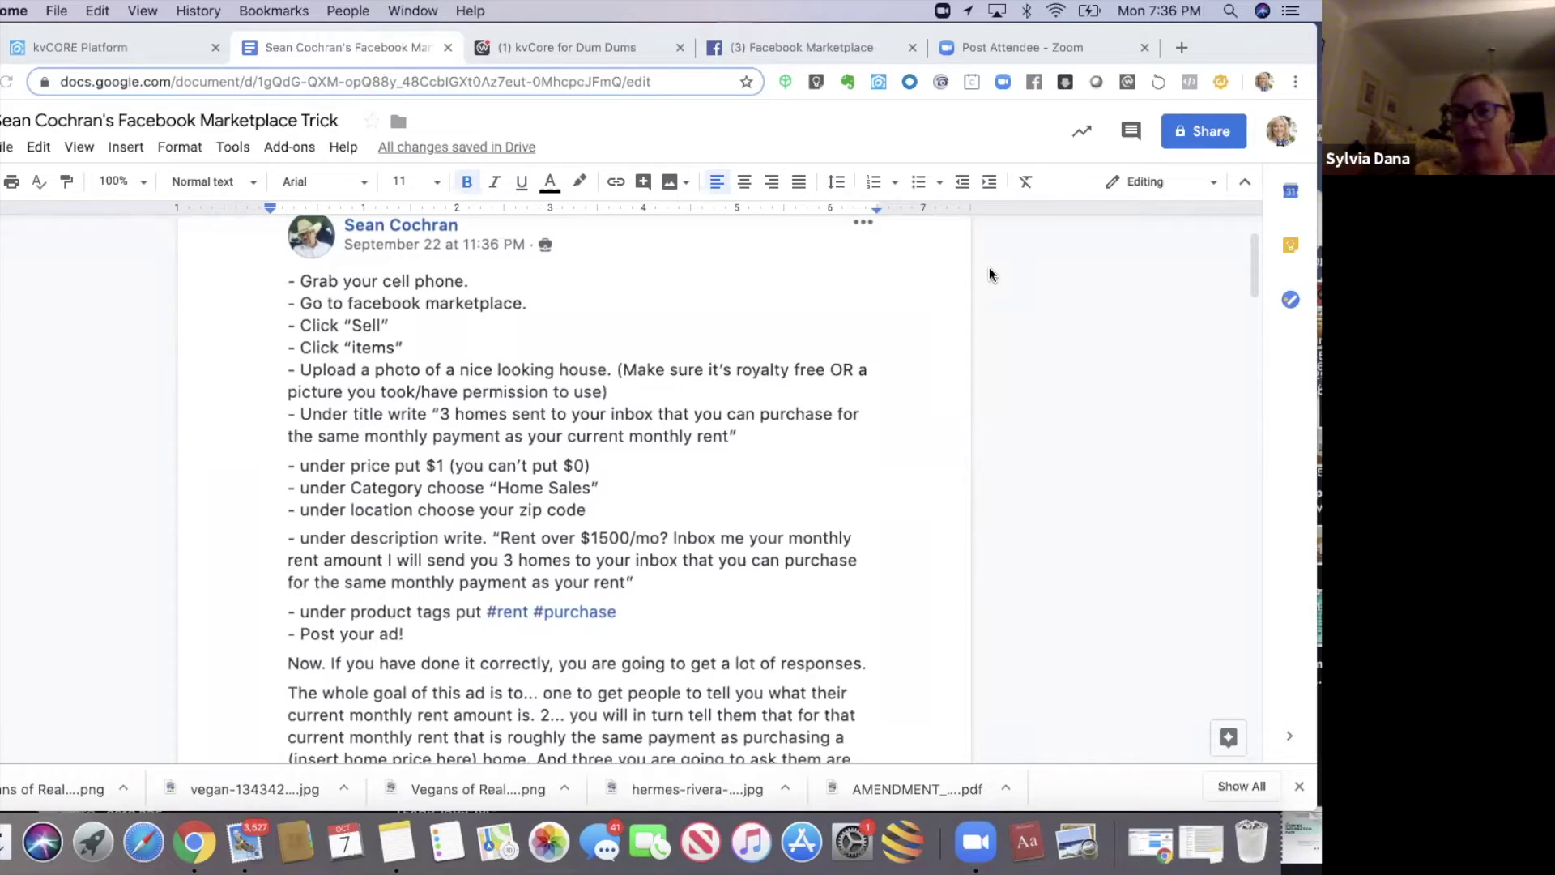
- Open unsplash.com in a new browser tab
drag(1249, 274, 1247, 280)
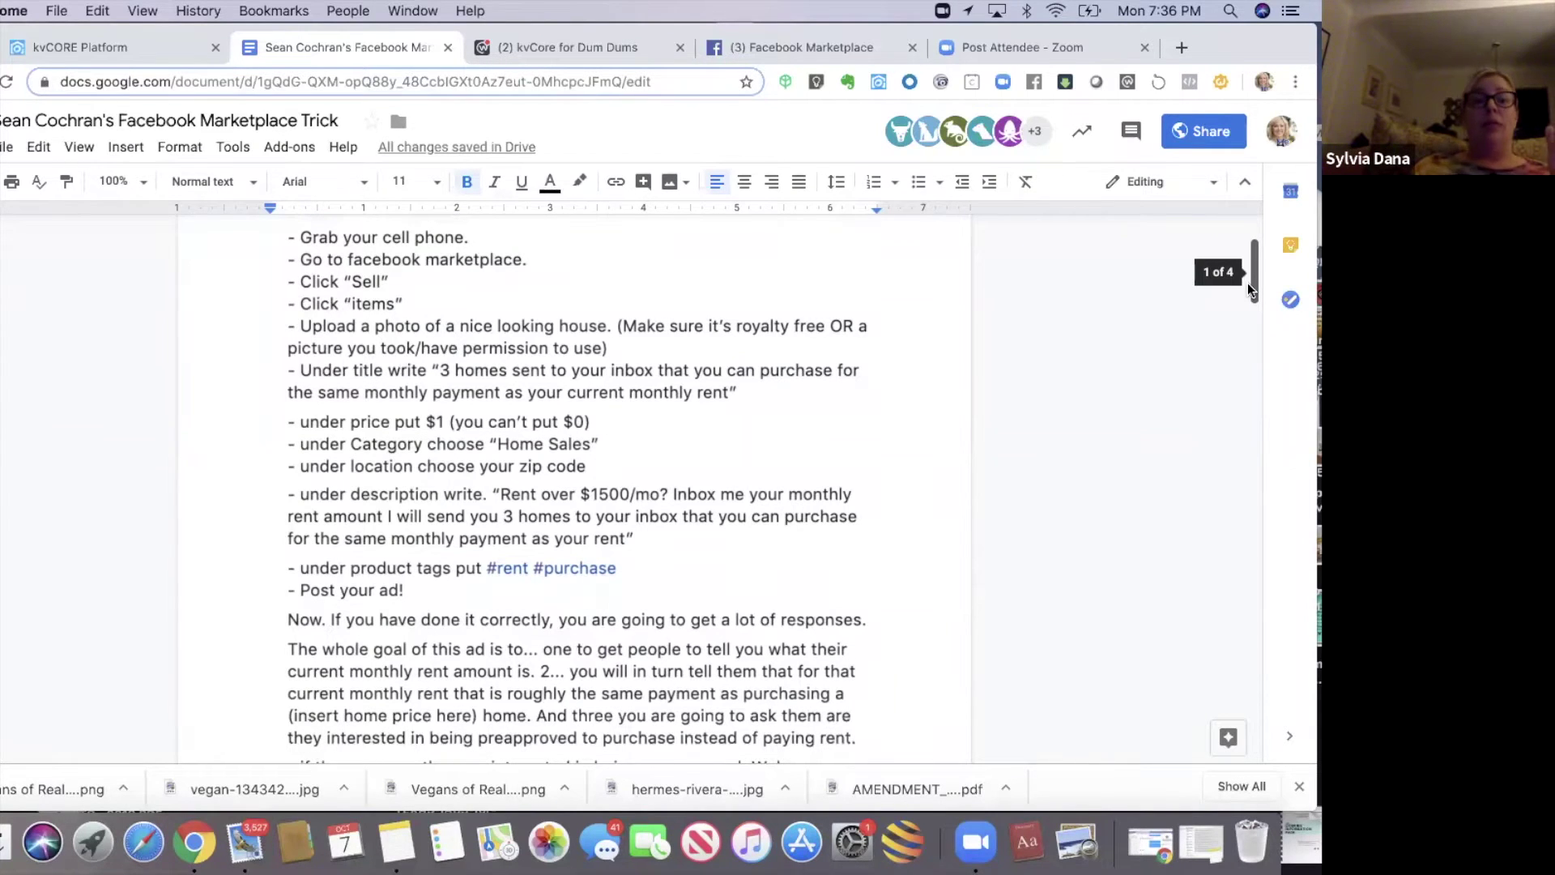
scroll(1248, 284, down, 1)
scroll(1247, 283, down, 1)
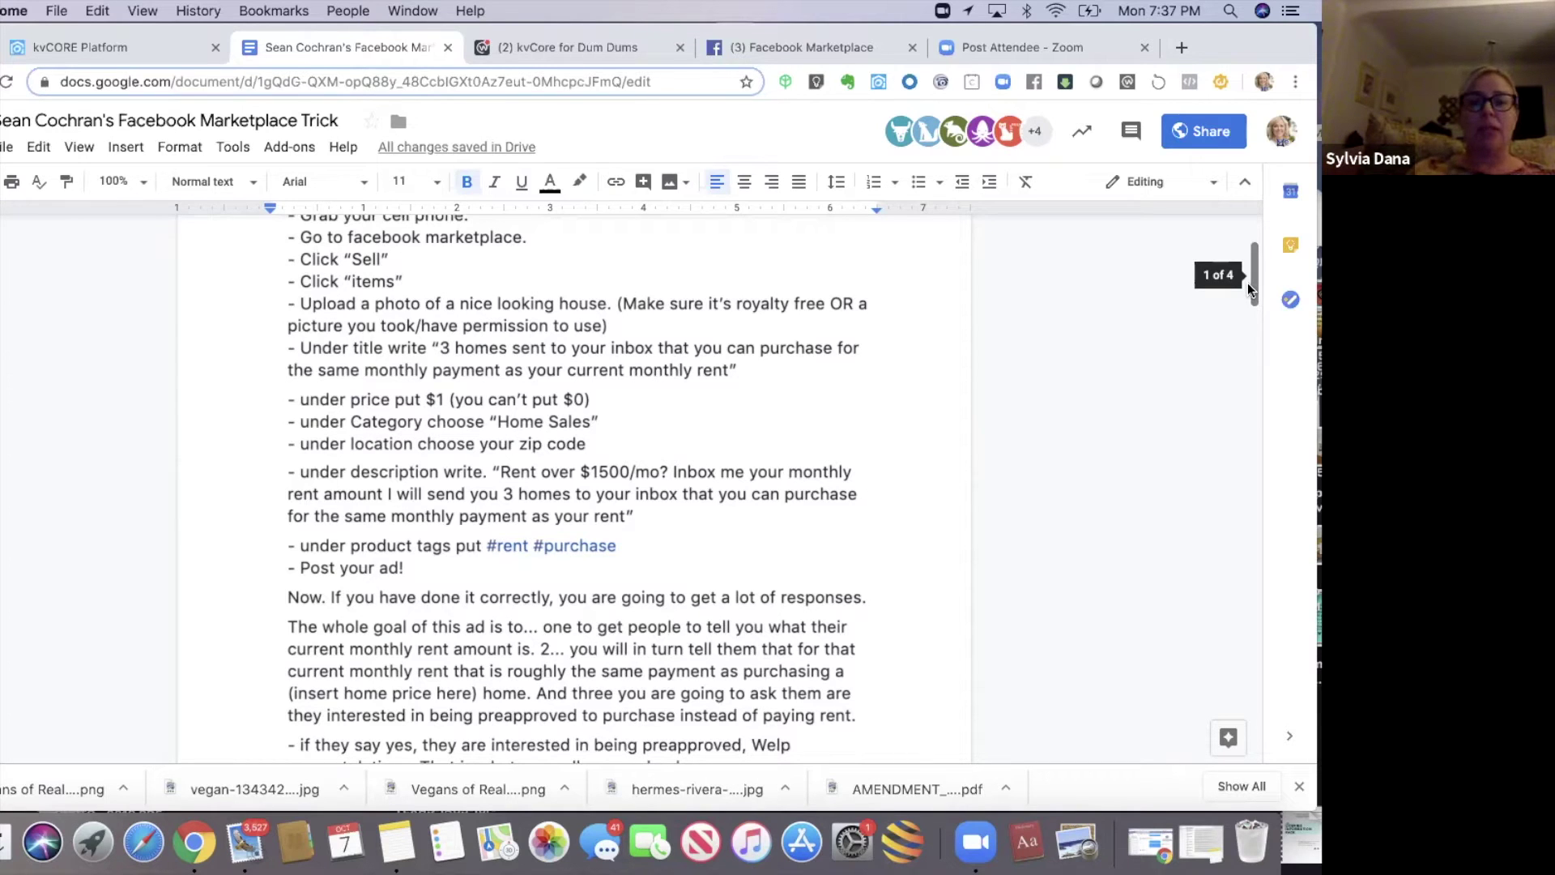
click(1180, 46)
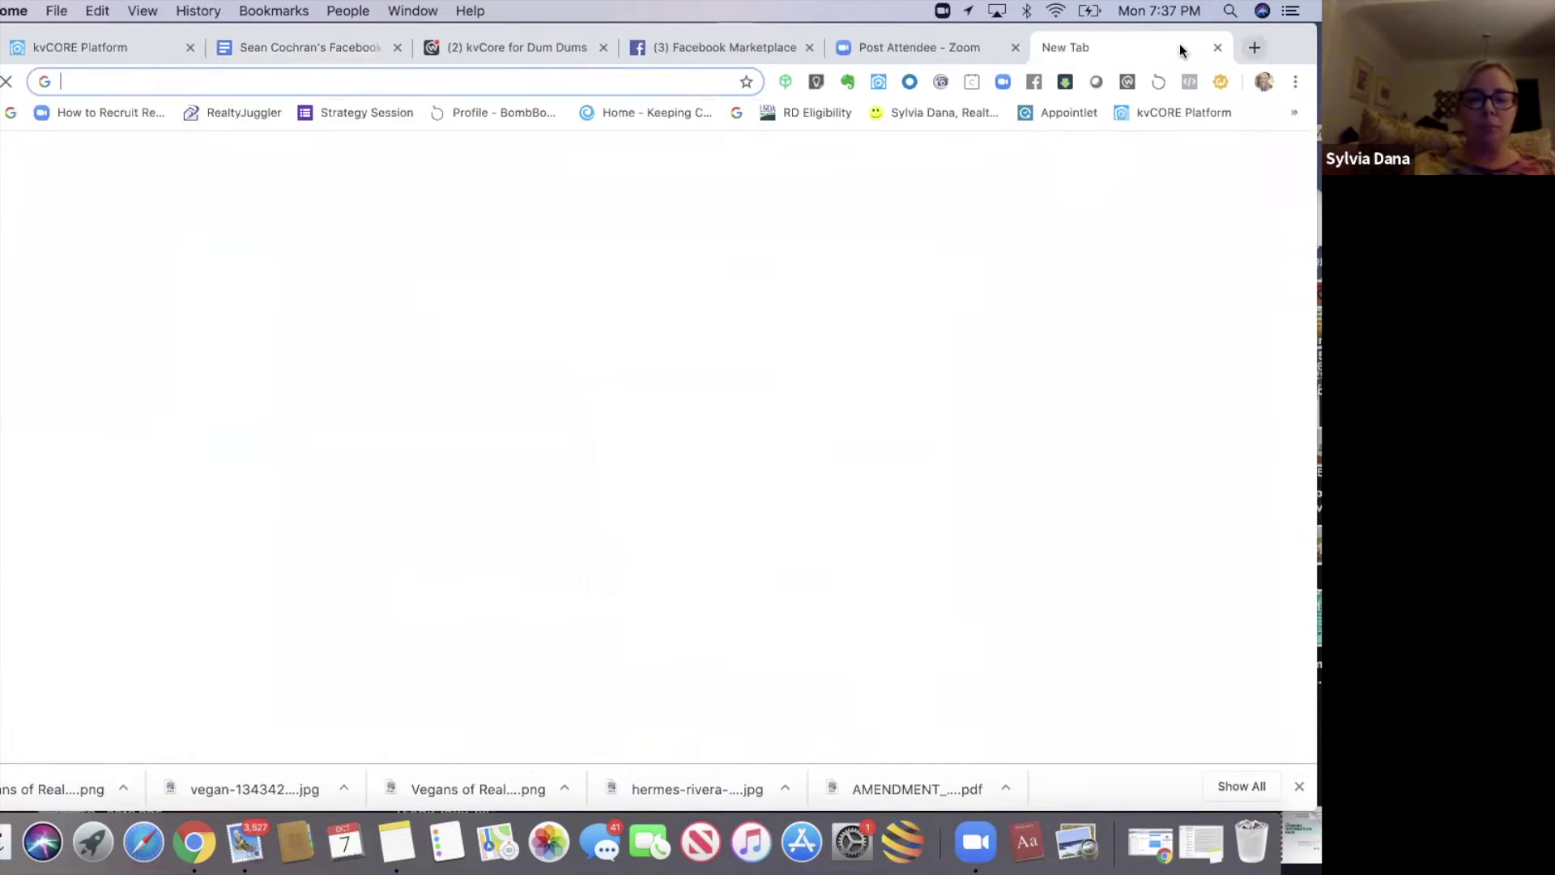
text(unsplash.com)
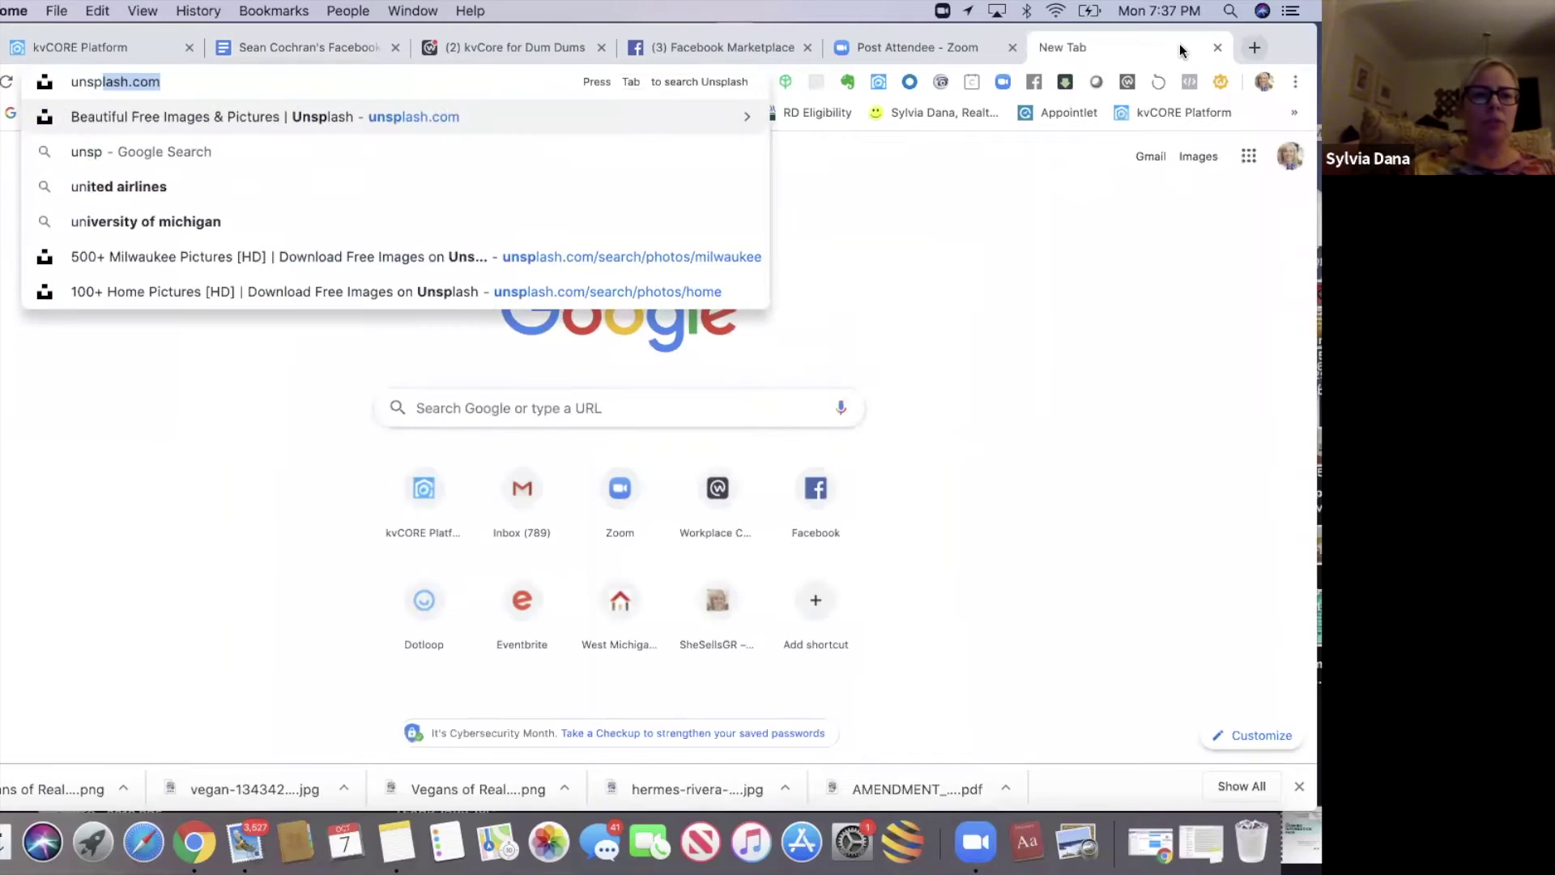
key(Return)
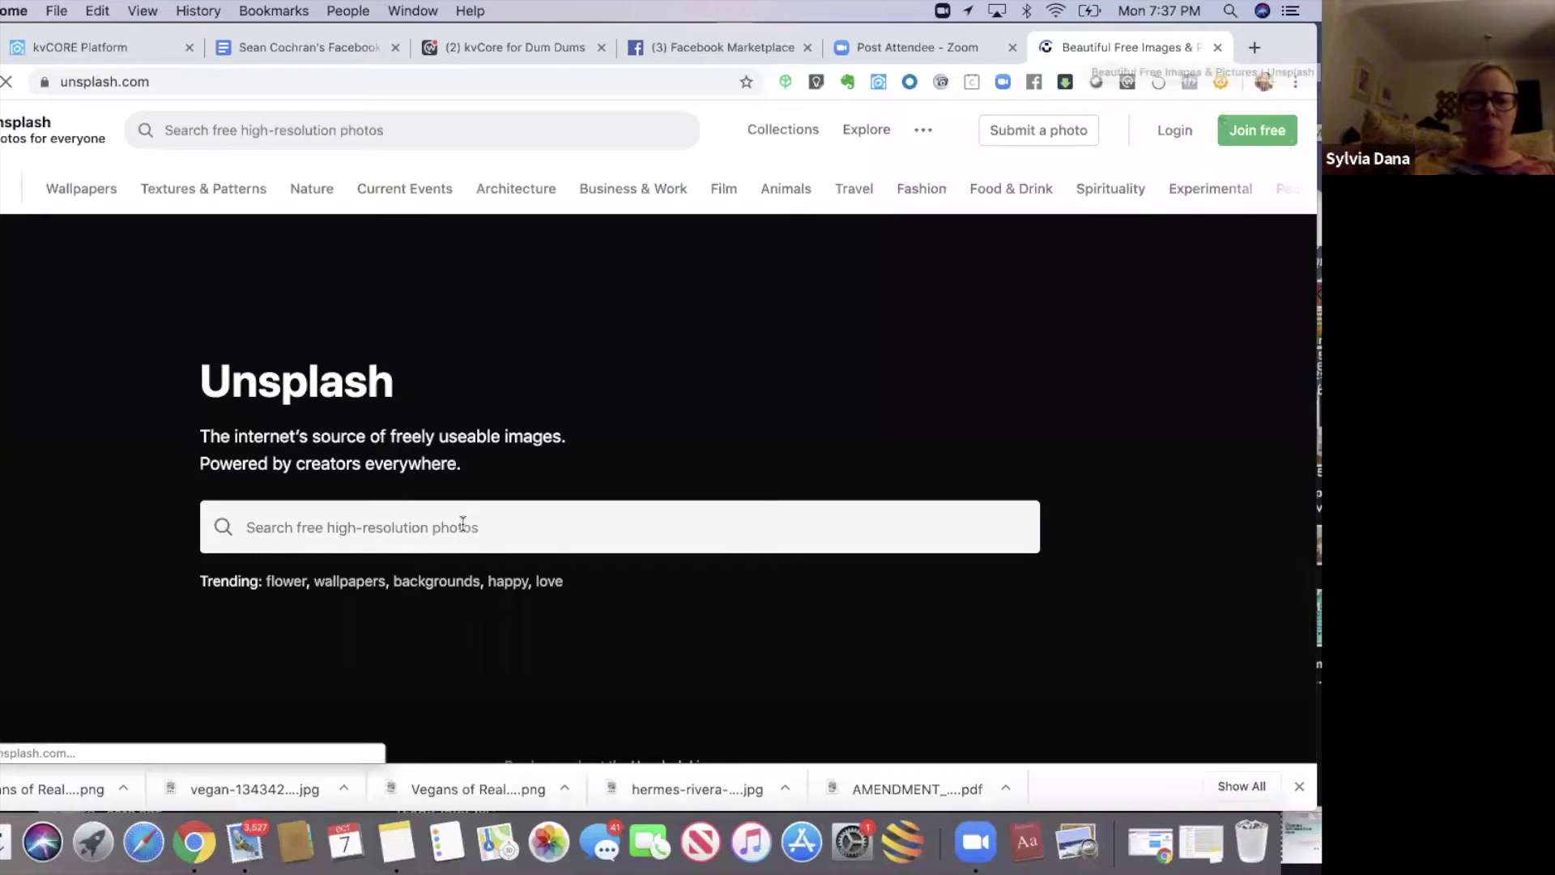
- Search Unsplash for 'house', browse the photo results, then return to the Marketplace trick document
click(463, 524)
text(house)
key(Return)
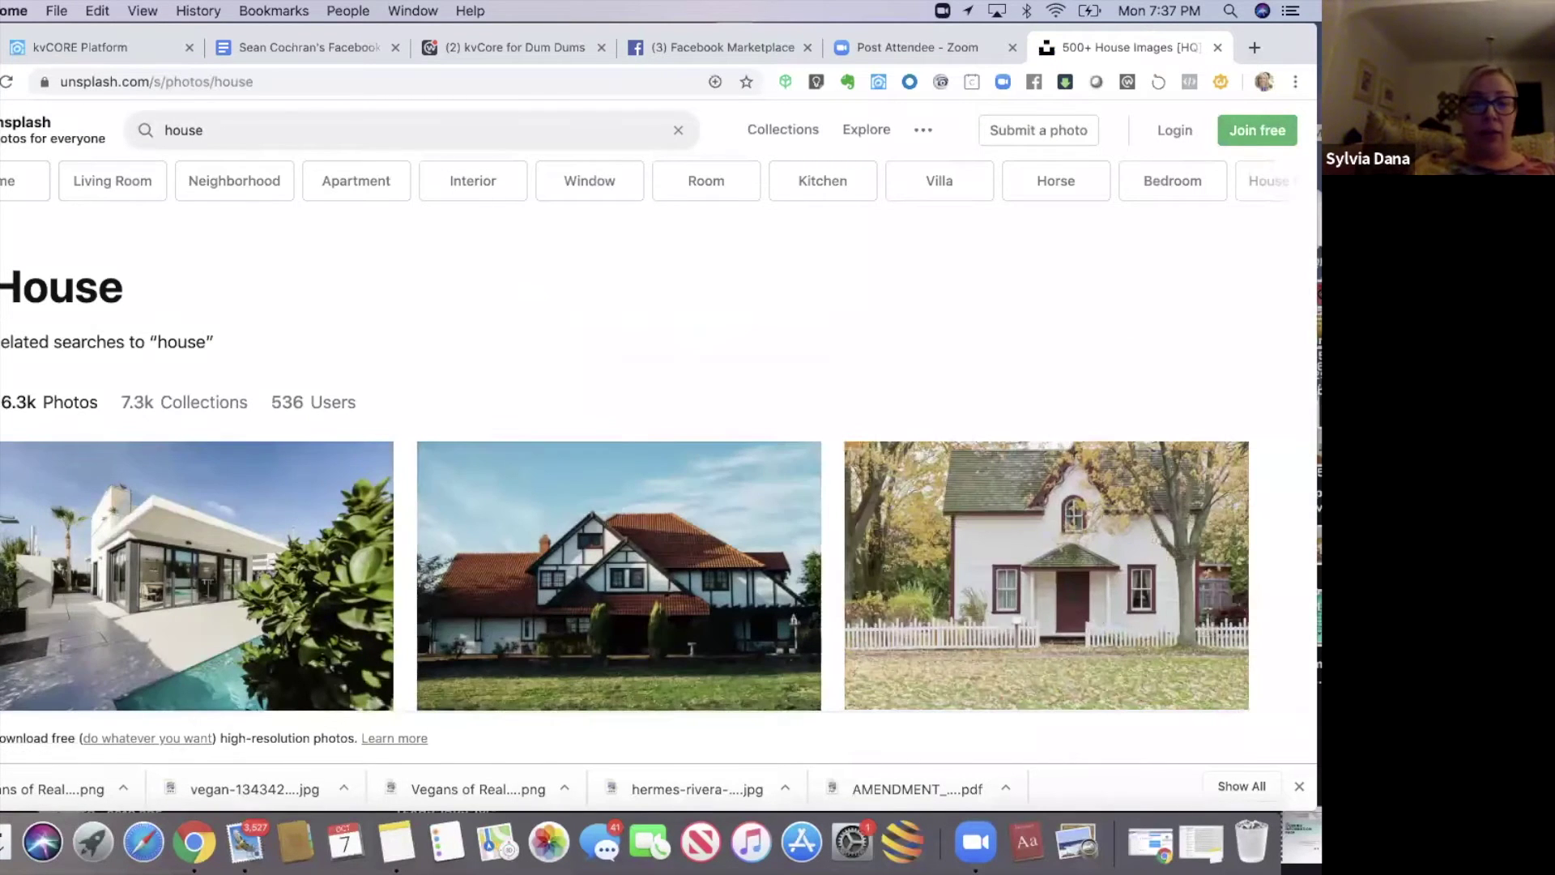
scroll(659, 409, down, 5)
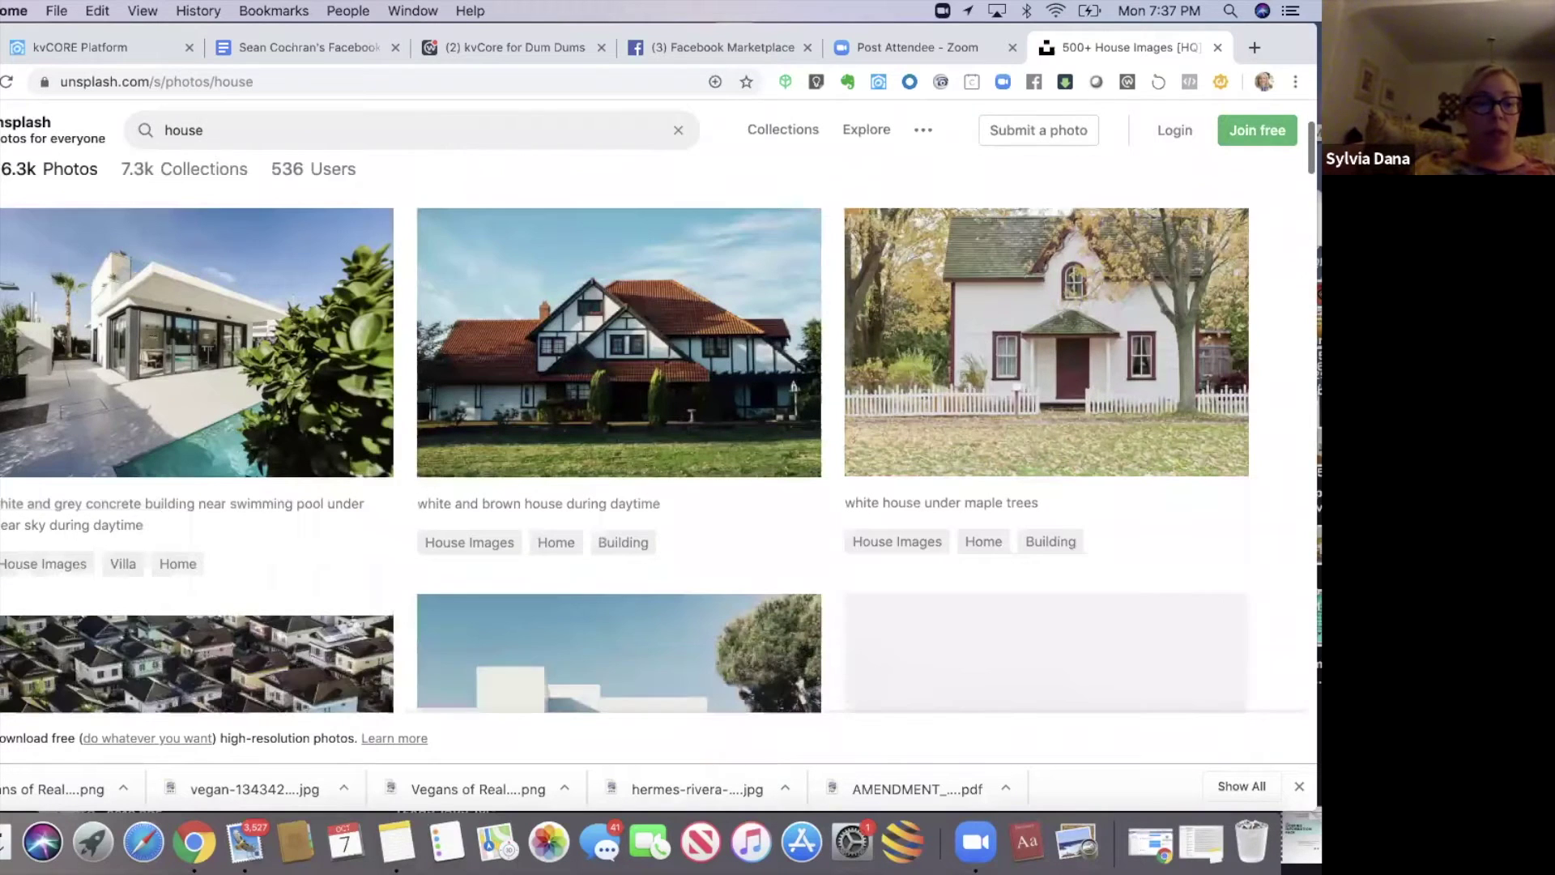
scroll(625, 436, down, 6)
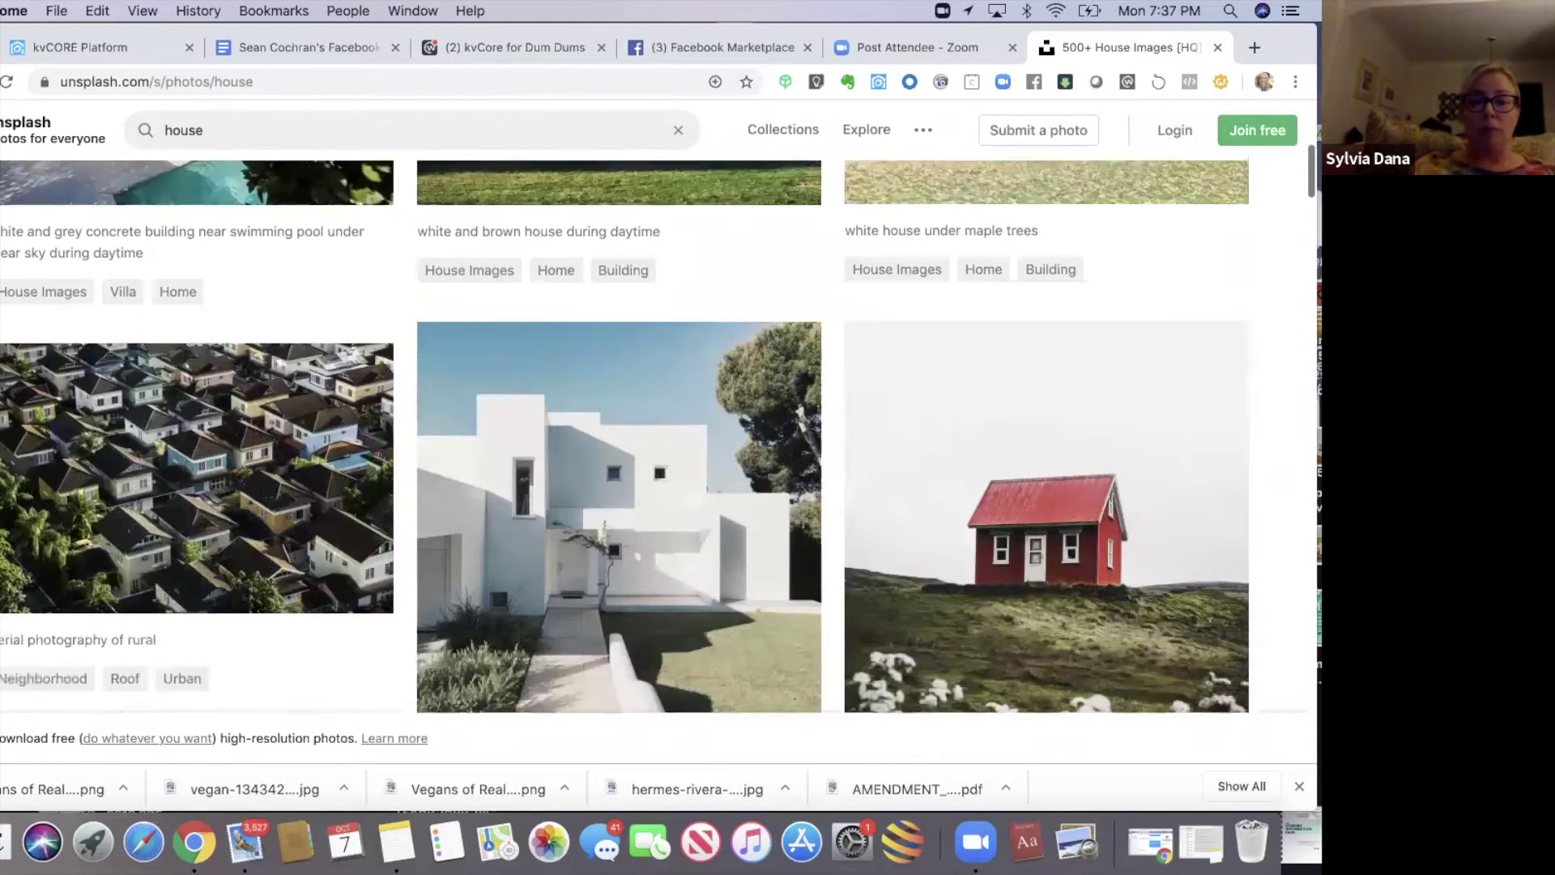
scroll(624, 436, down, 3)
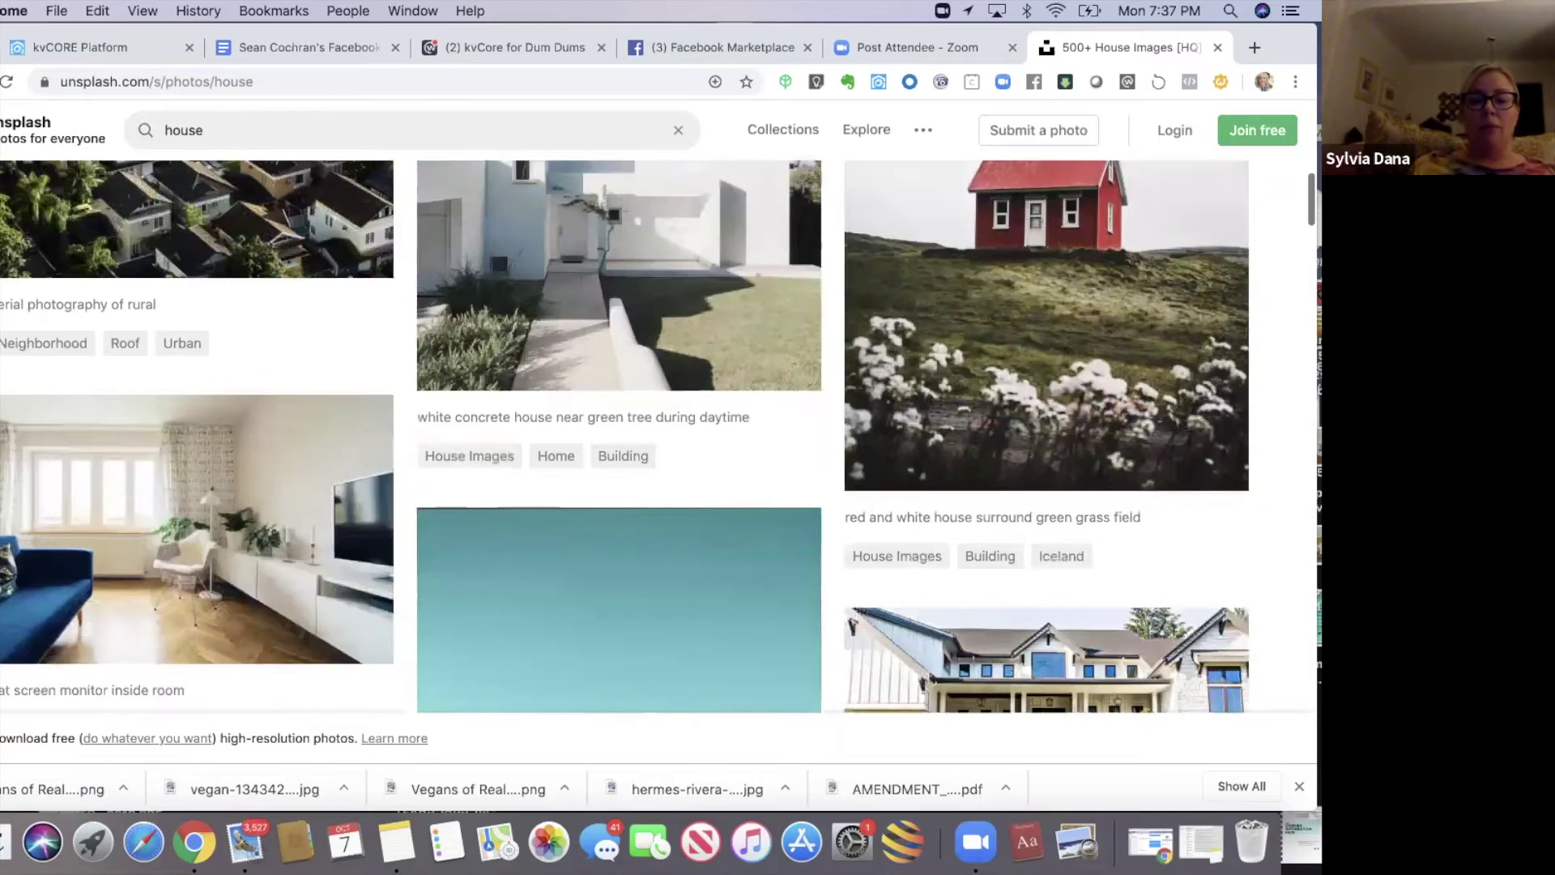
scroll(625, 436, down, 8)
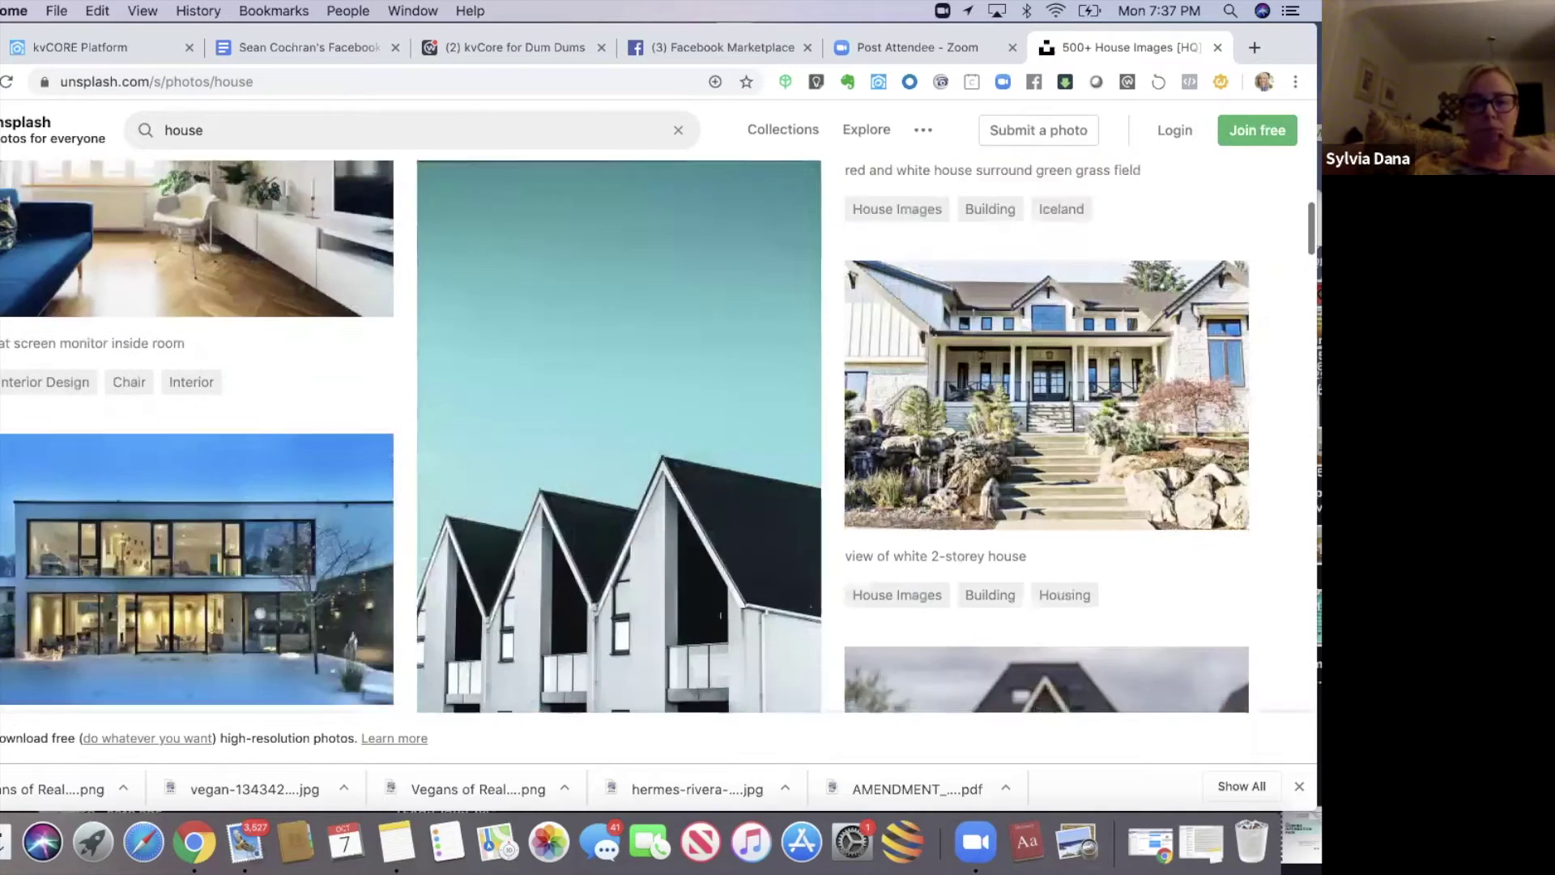
scroll(660, 436, down, 20)
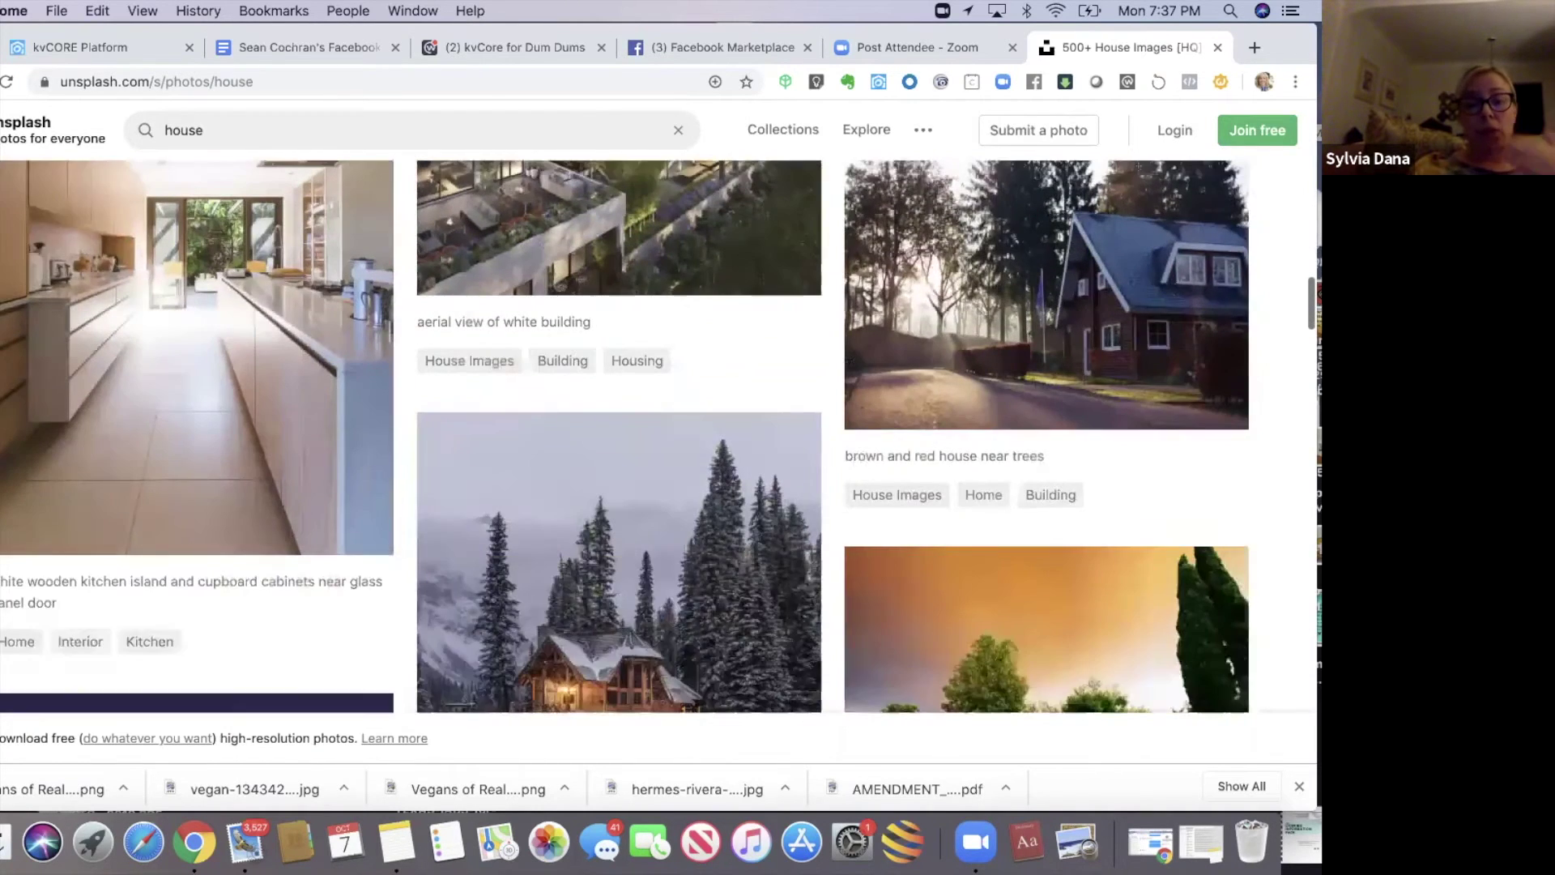
scroll(659, 436, down, 7)
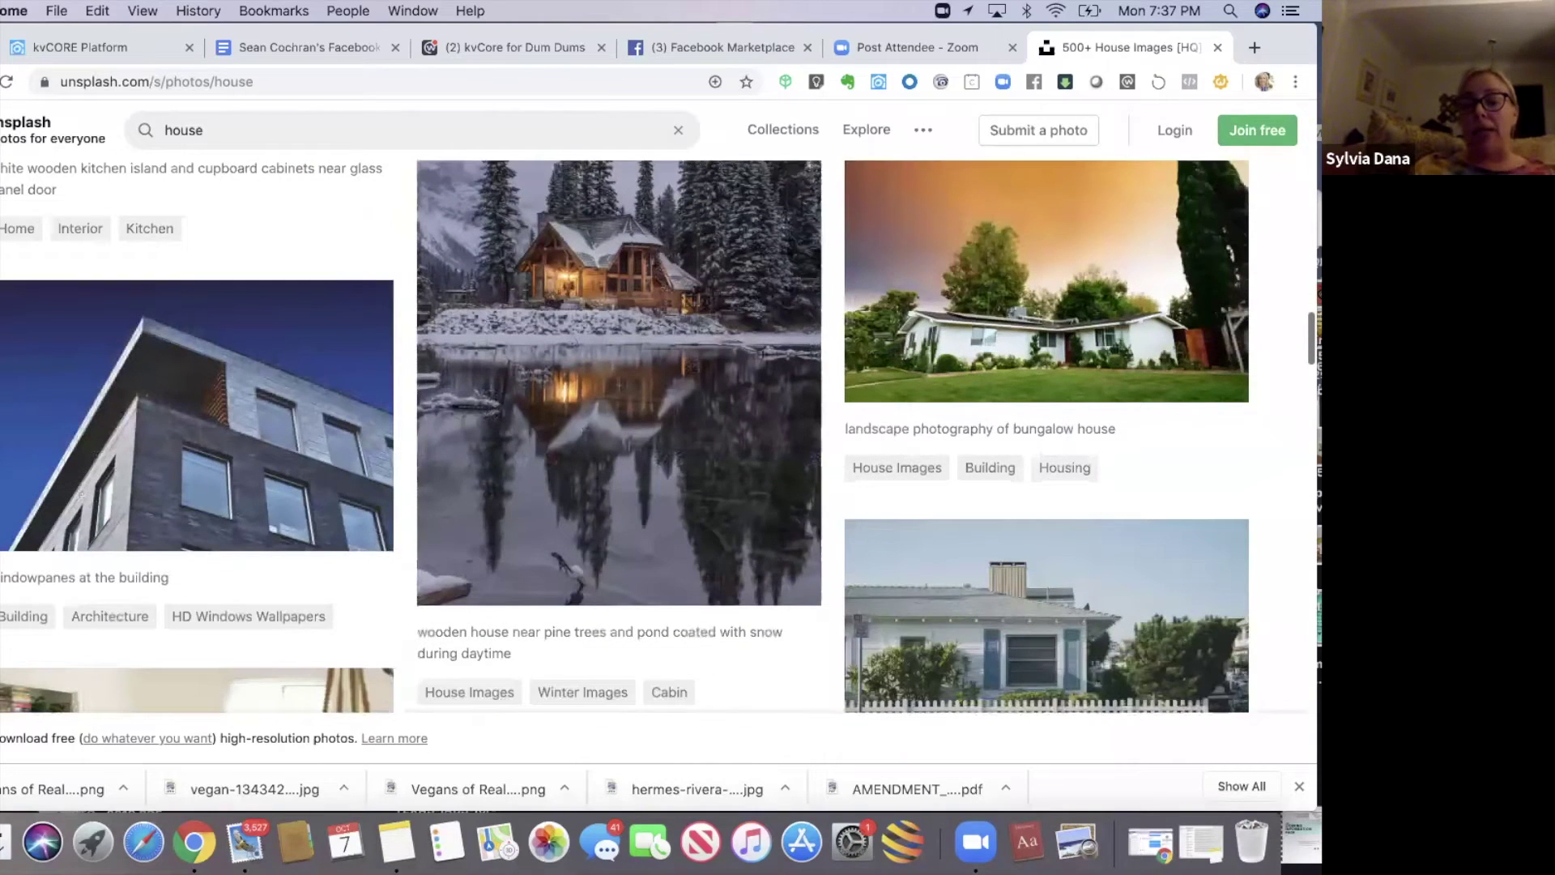
scroll(660, 436, down, 3)
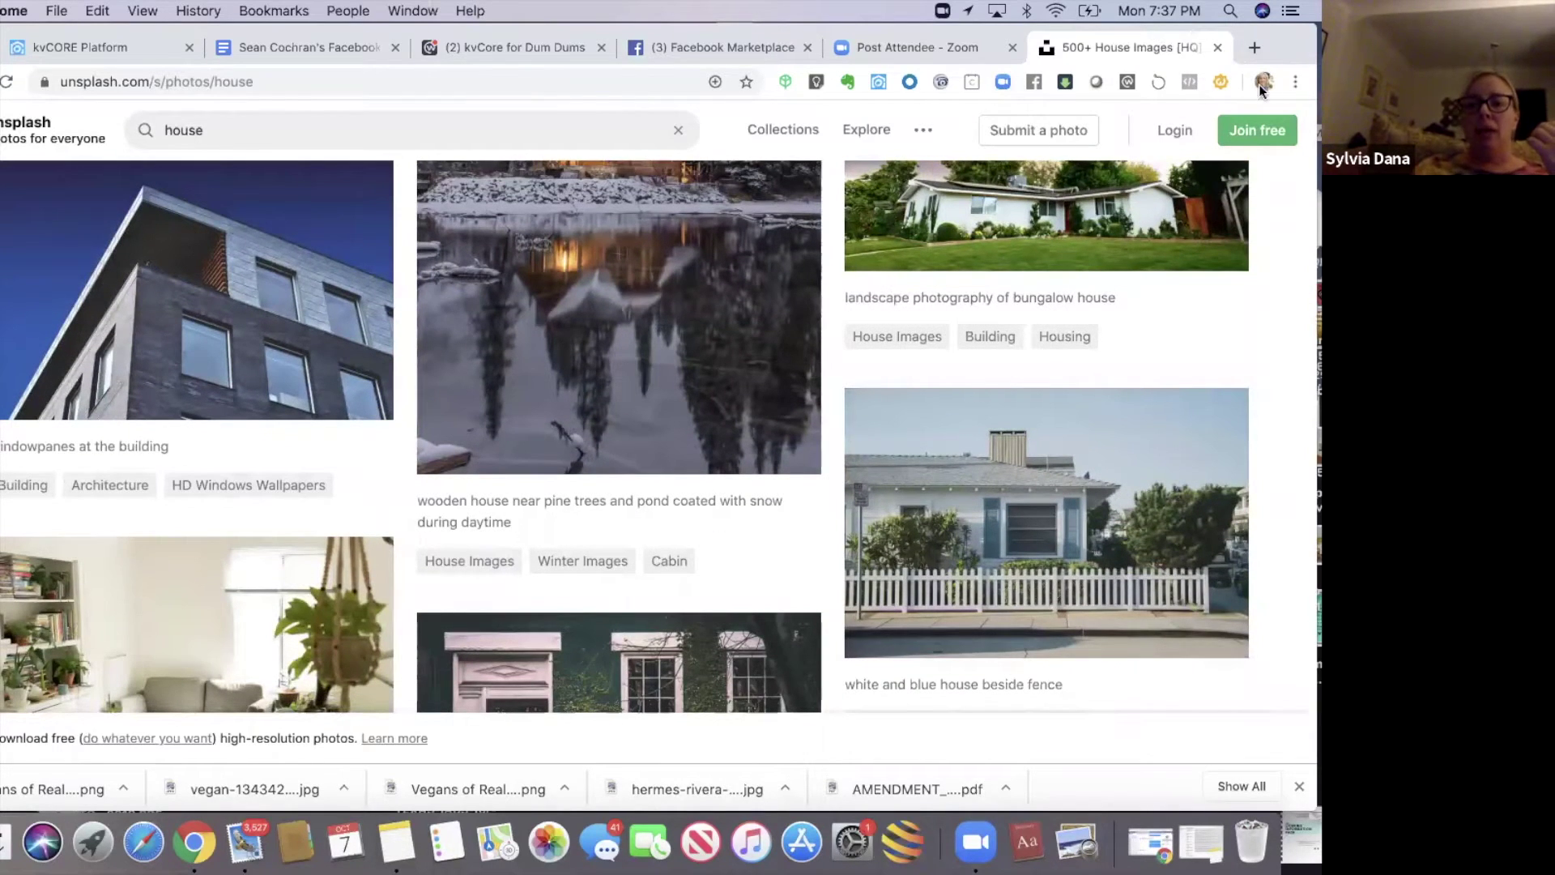
drag(950, 30, 950, 78)
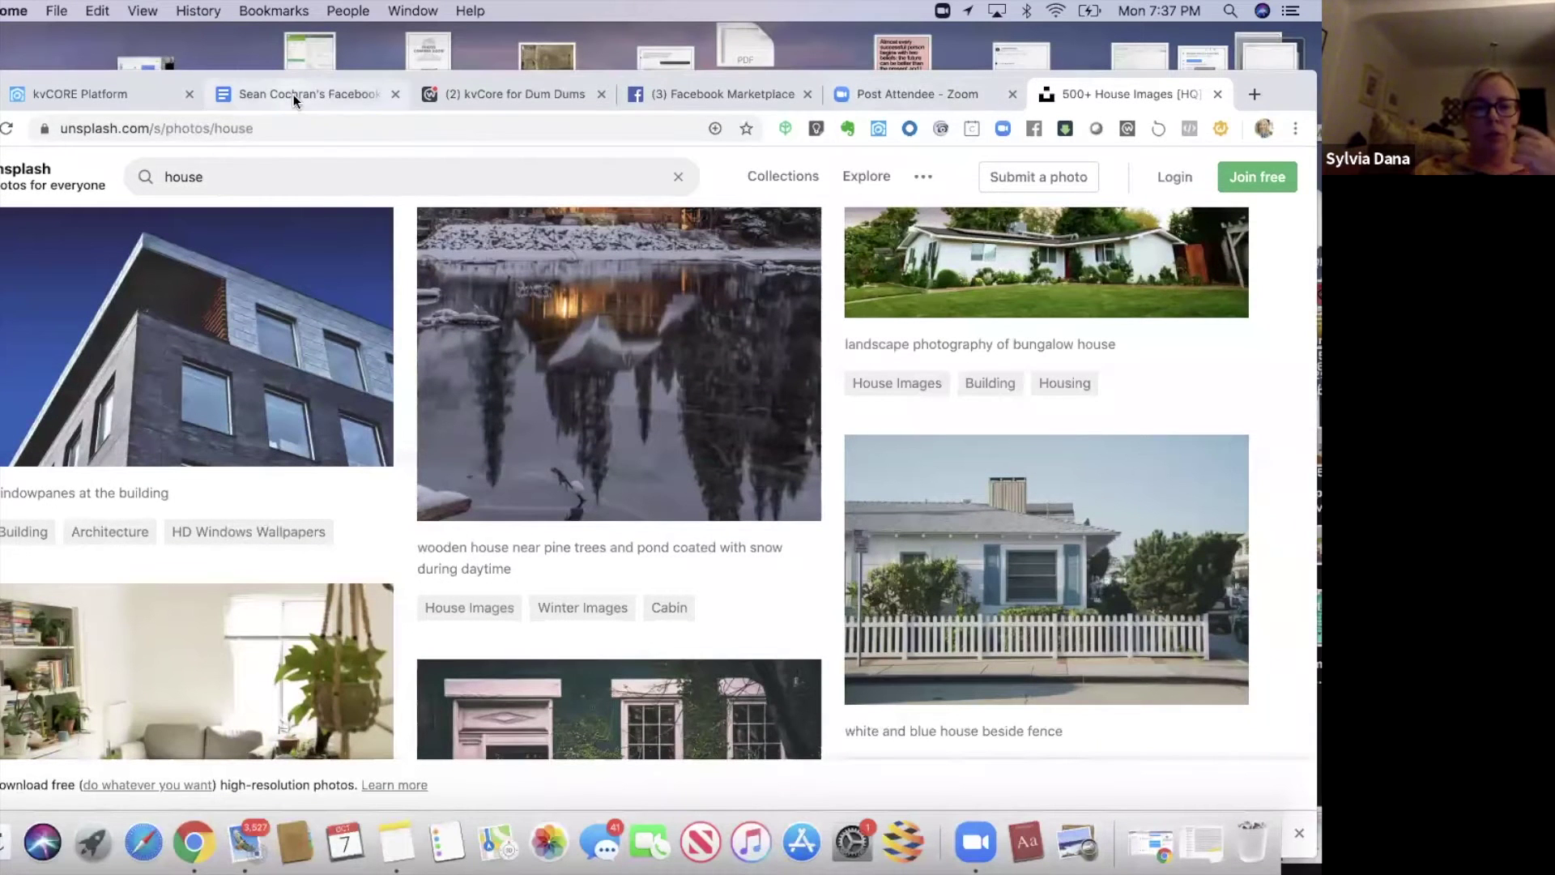
click(295, 95)
drag(1299, 83, 1298, 36)
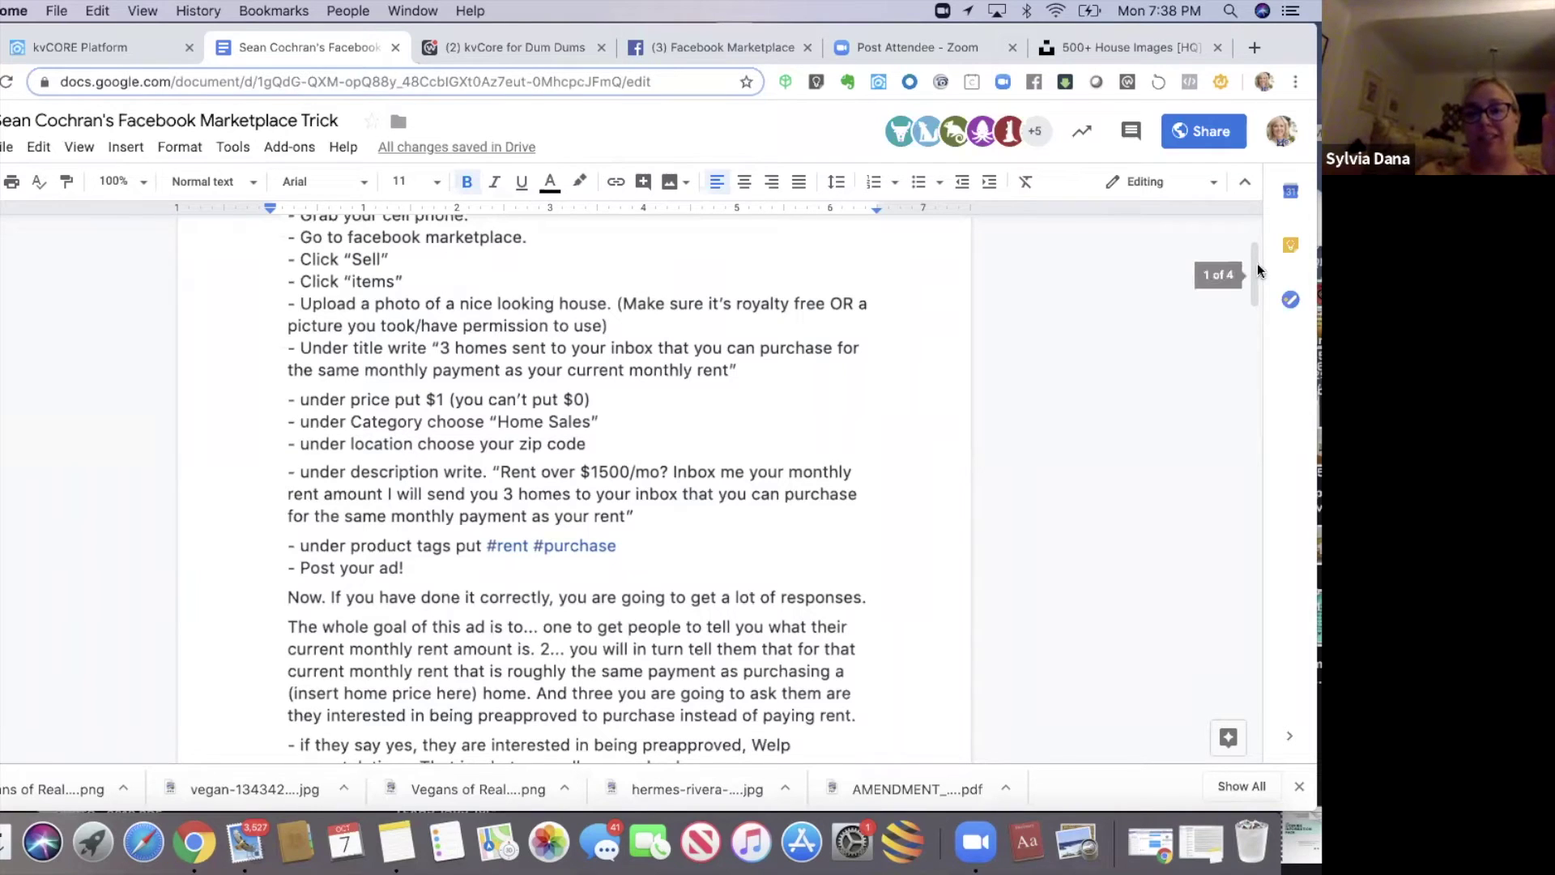
drag(1255, 278, 1255, 302)
- Scroll to the Marketplace listing screenshots and zoom the document to 200% to read the $1 listing
click(1251, 404)
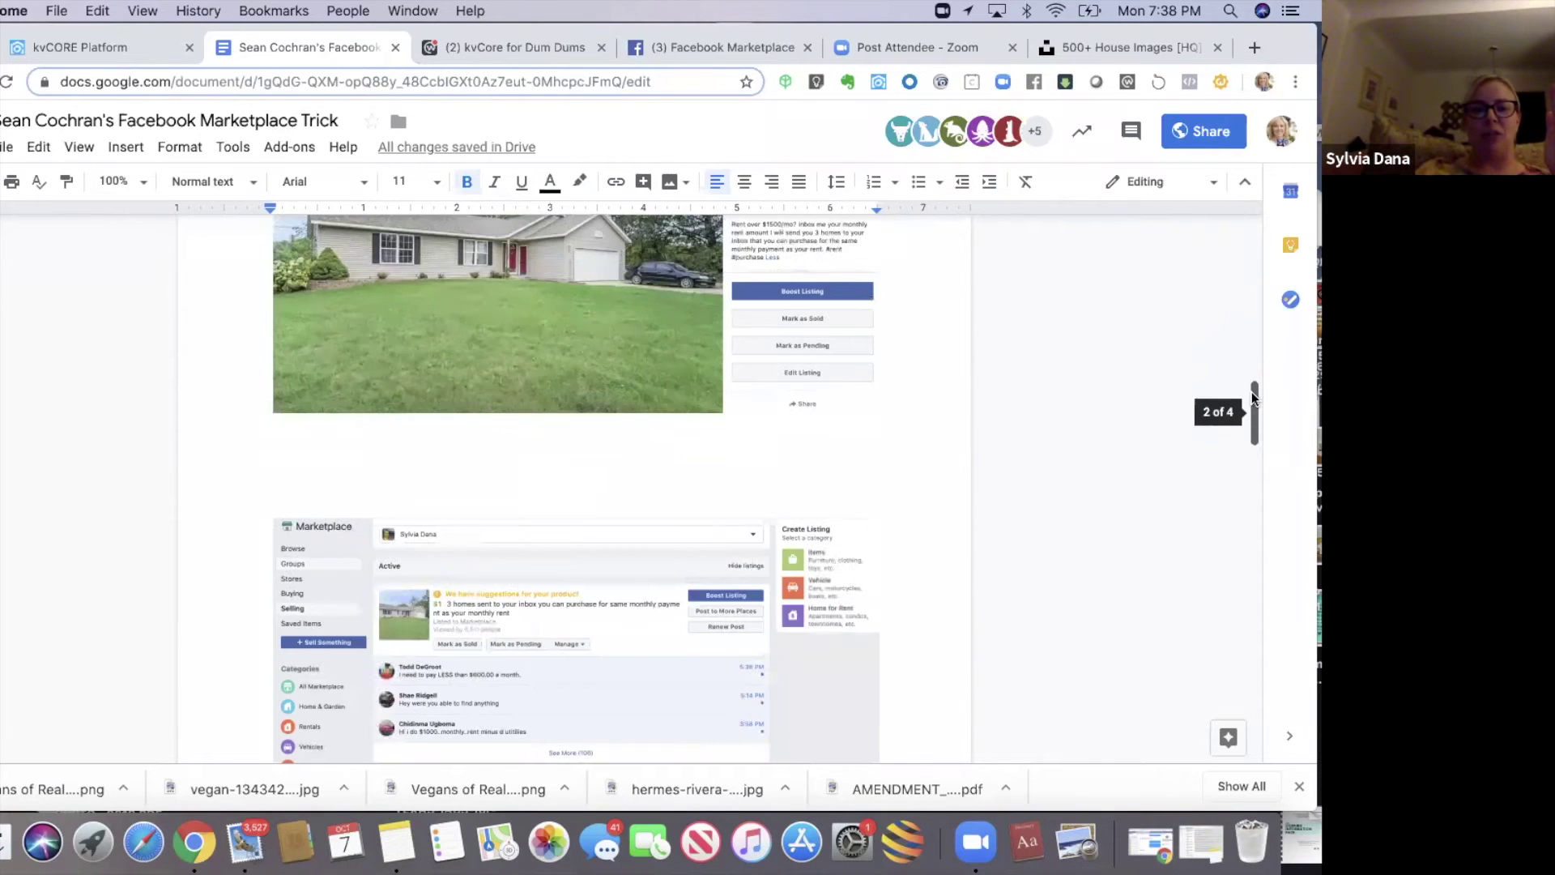
drag(1251, 379, 1252, 348)
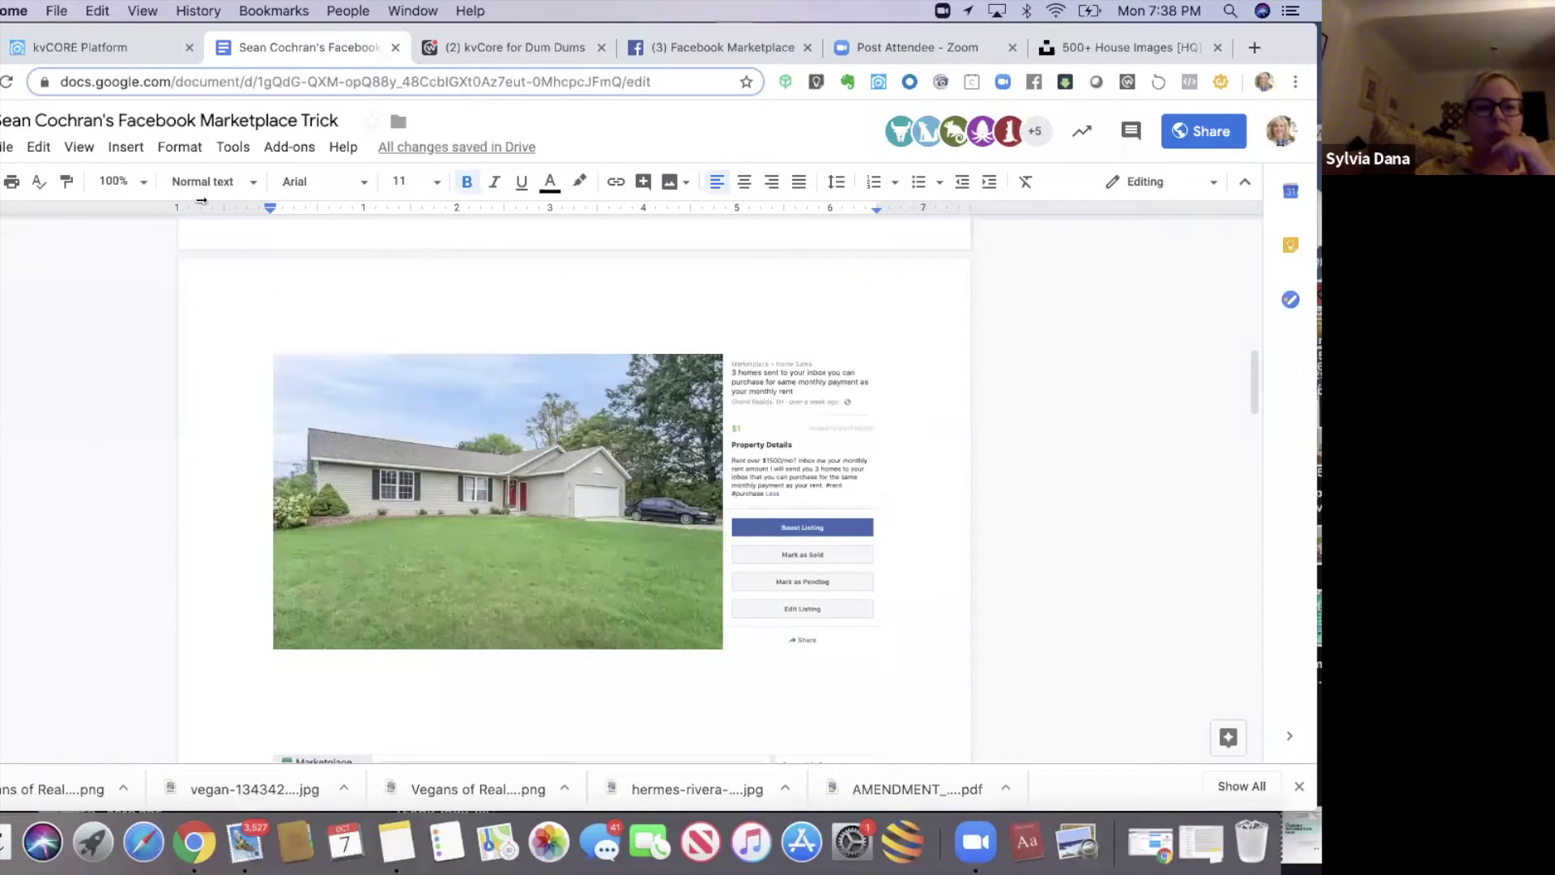
click(128, 173)
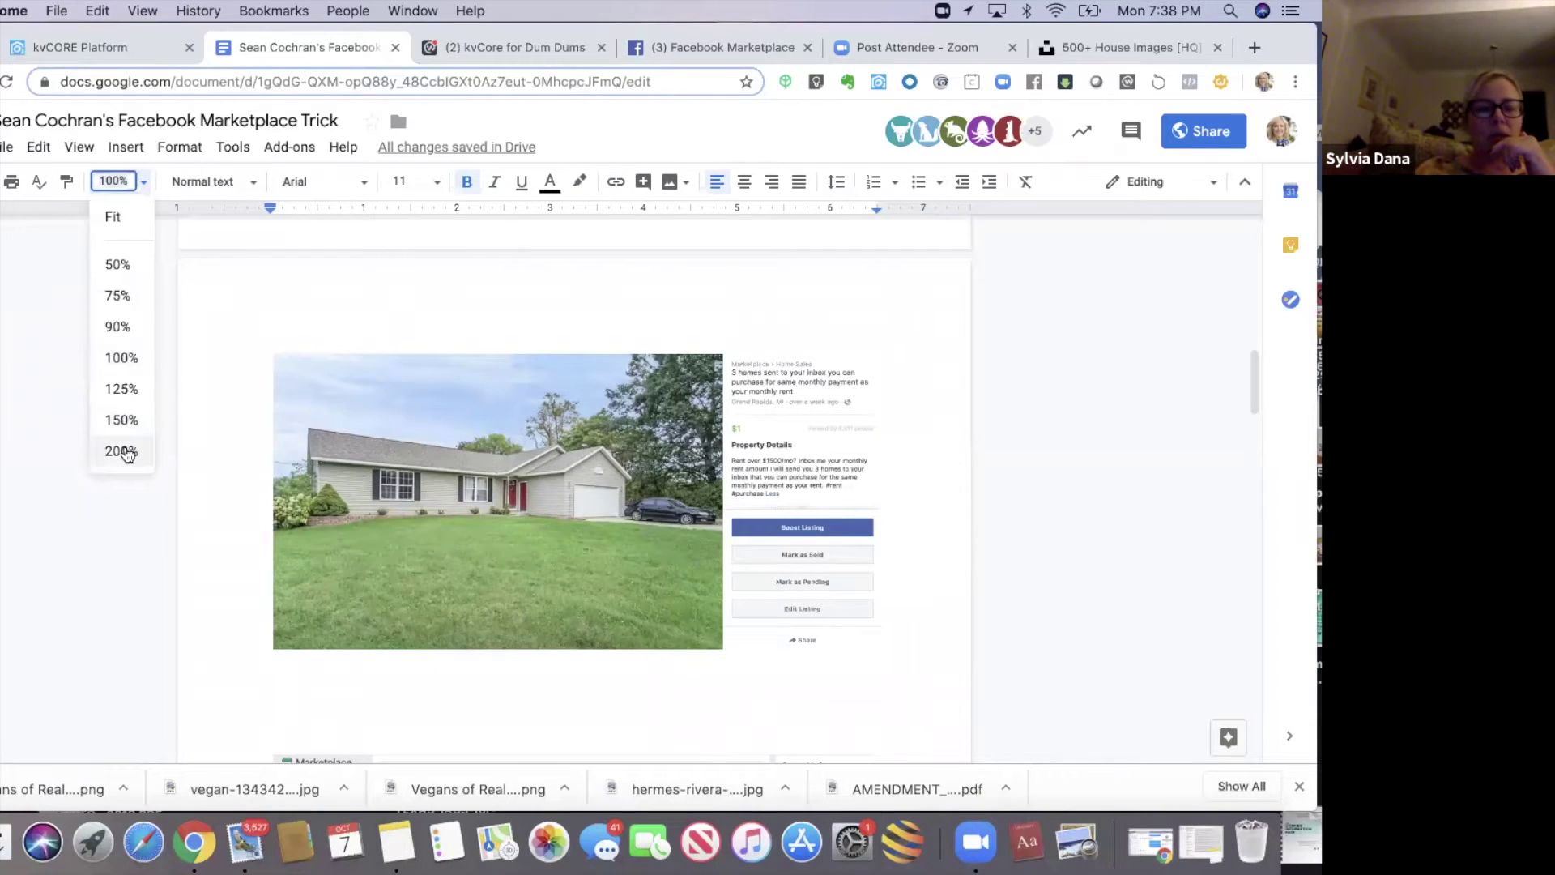
click(121, 449)
mouse_move(1252, 358)
mouse_down()
mouse_move(1252, 401)
mouse_move(1253, 379)
mouse_up()
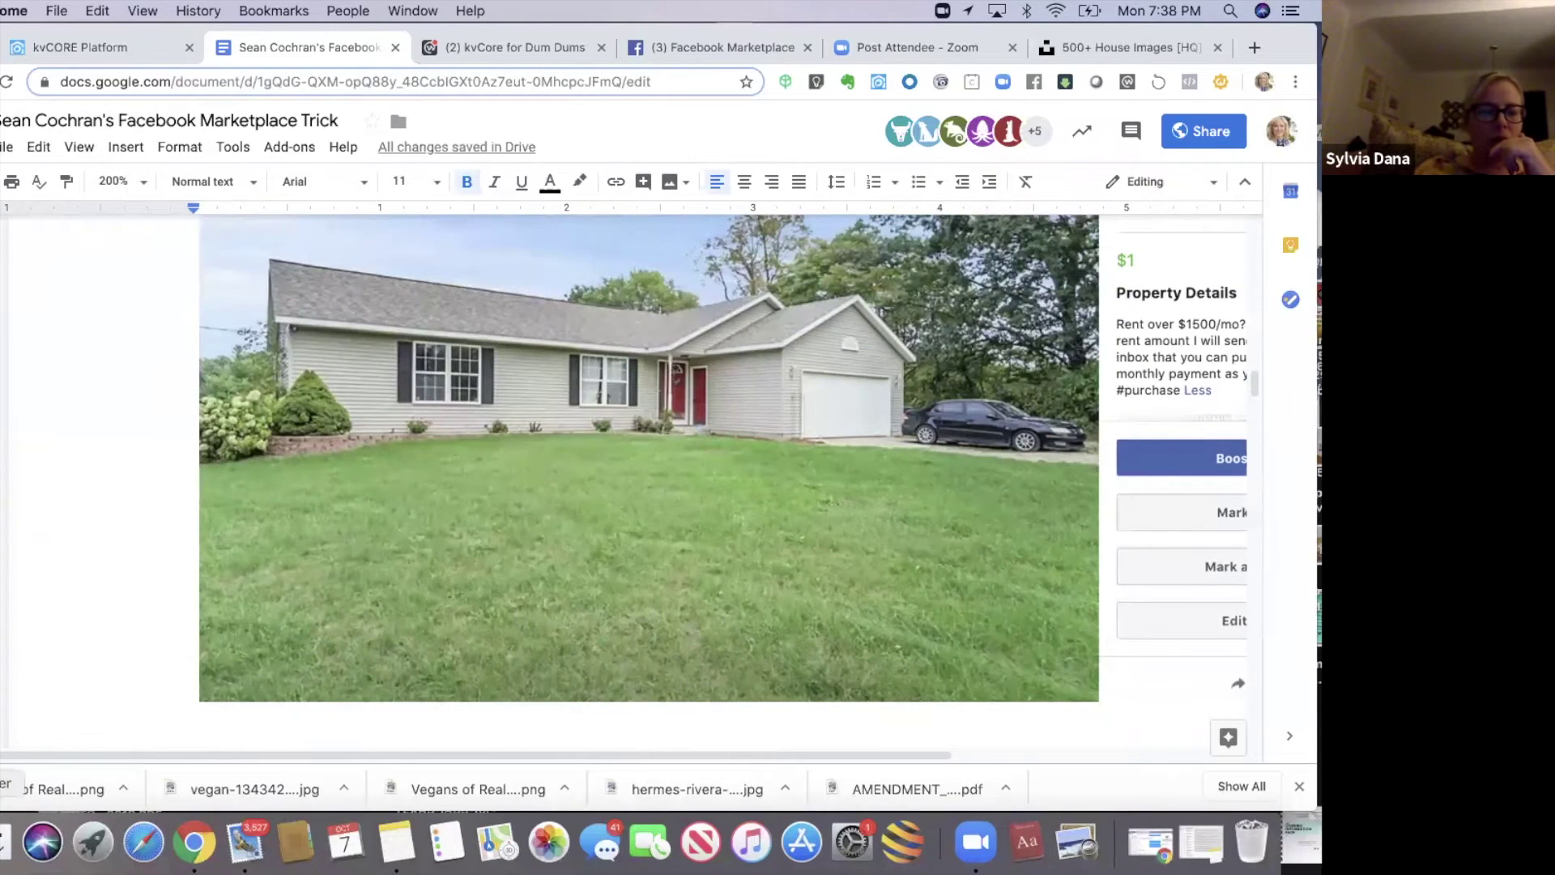
drag(538, 754, 711, 733)
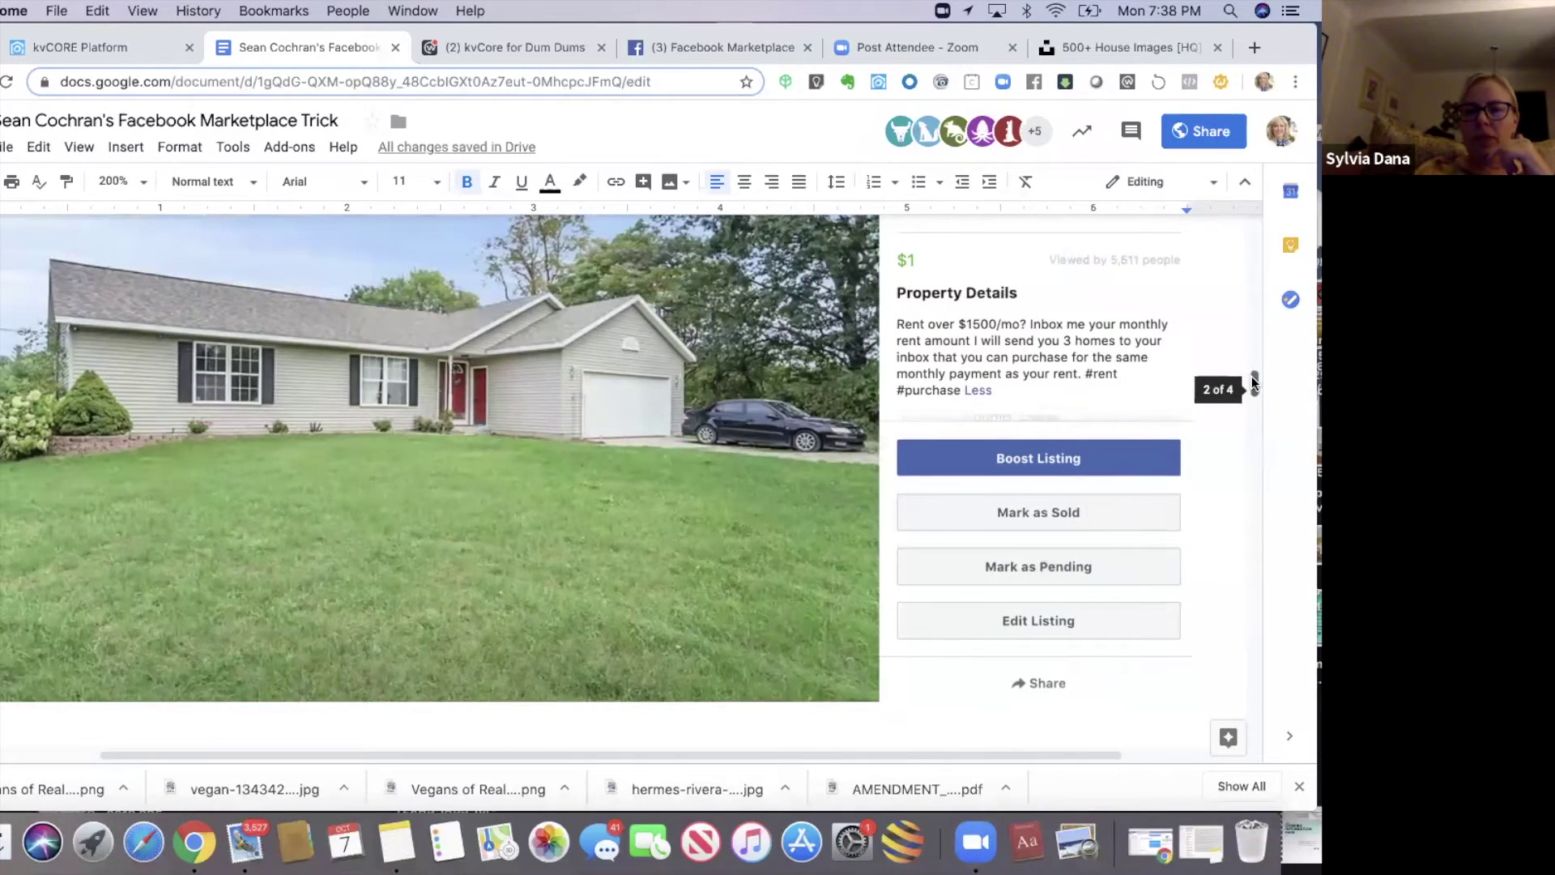
scroll(1252, 376, up, 3)
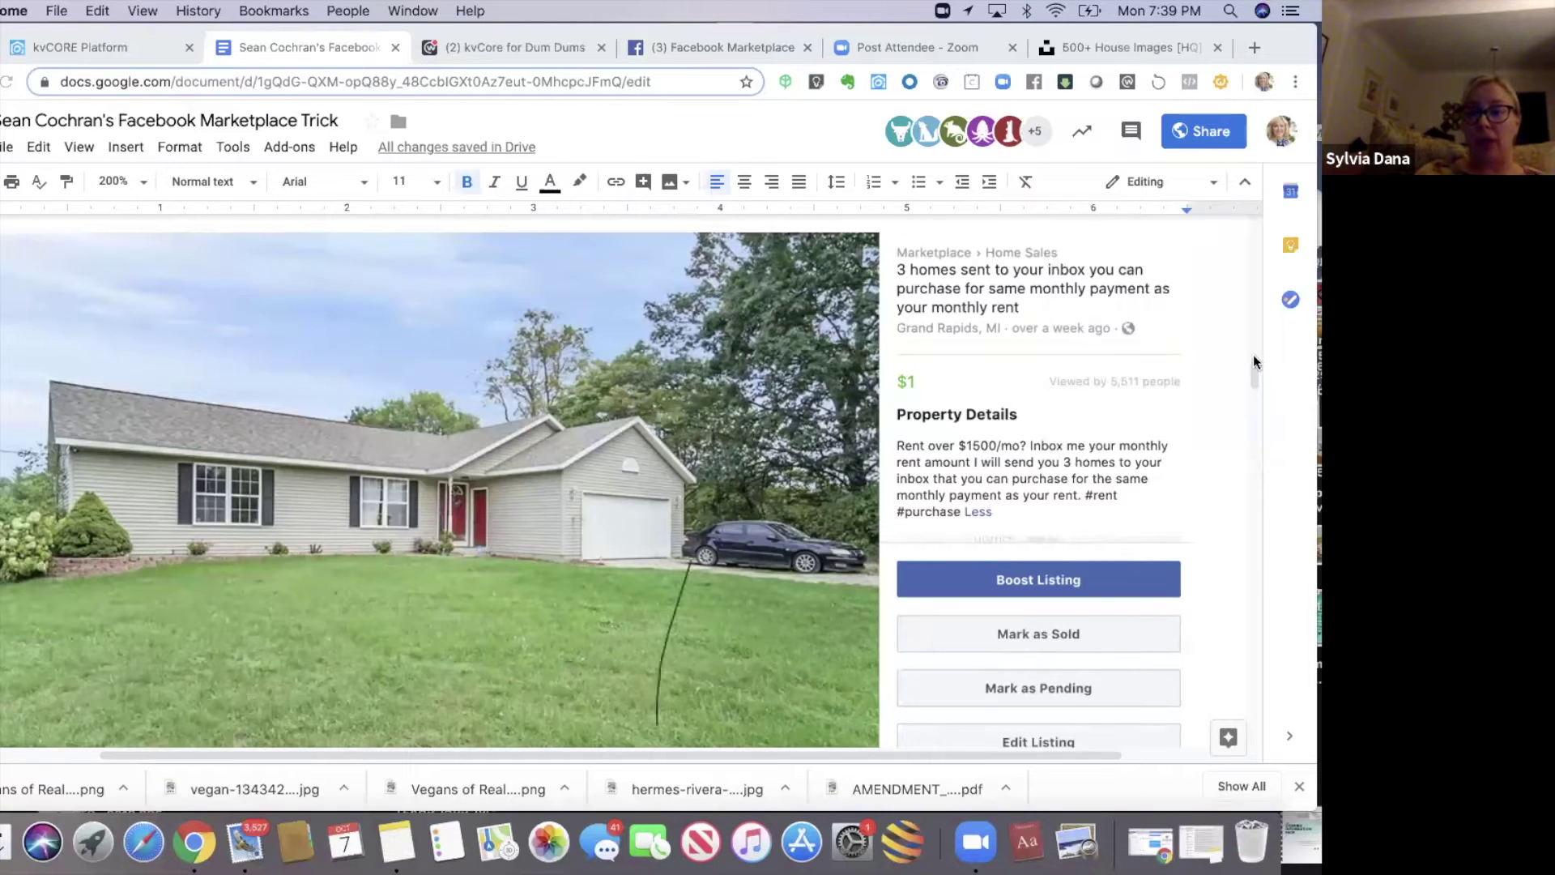
drag(1252, 371, 1252, 426)
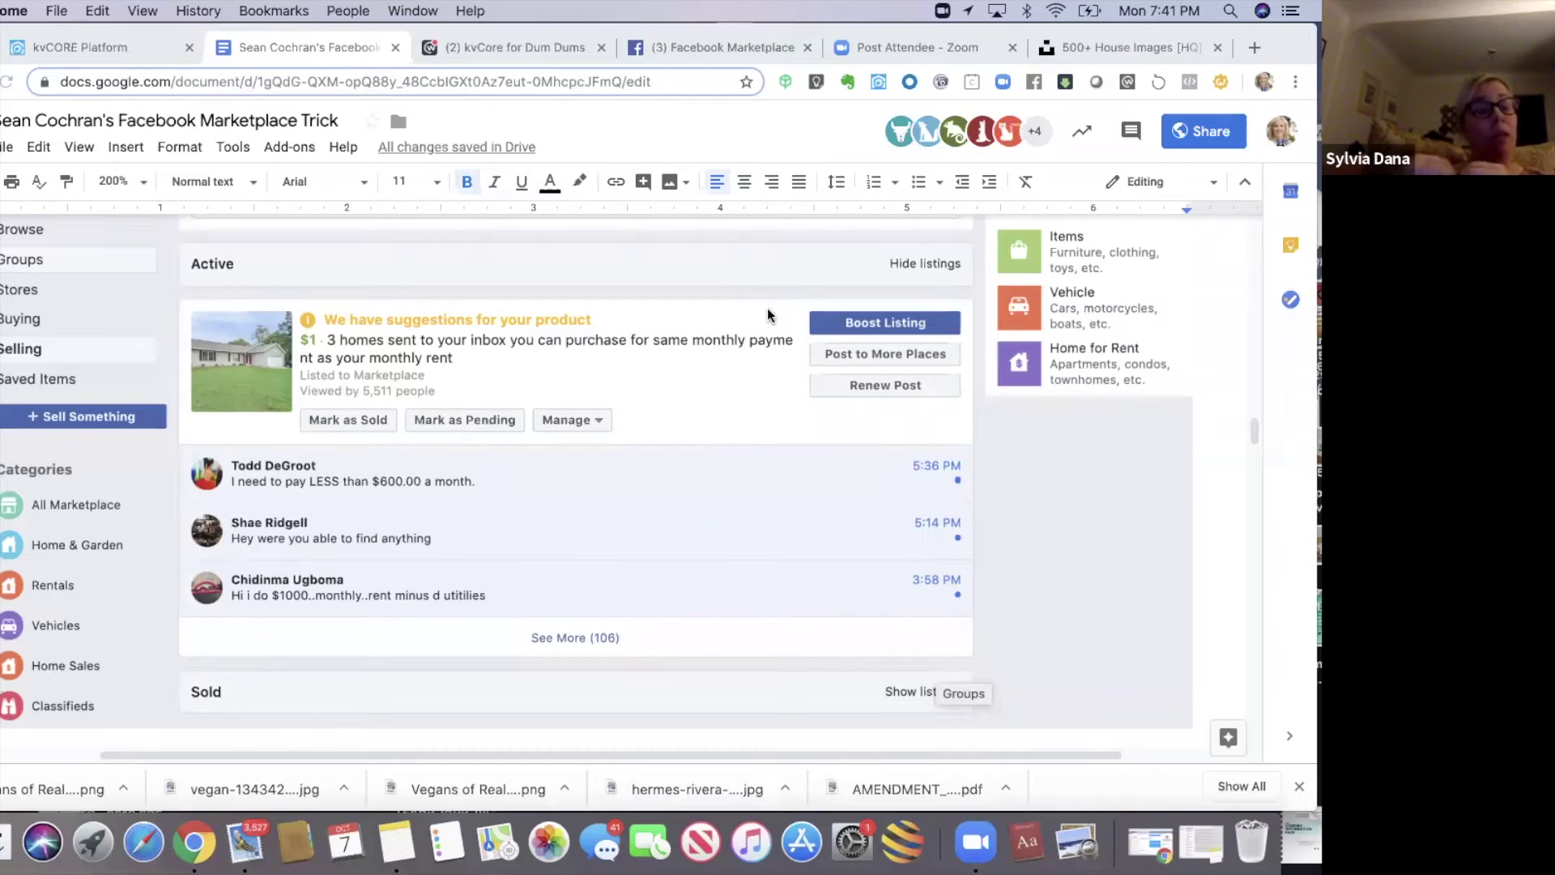
scroll(767, 308, up, 5)
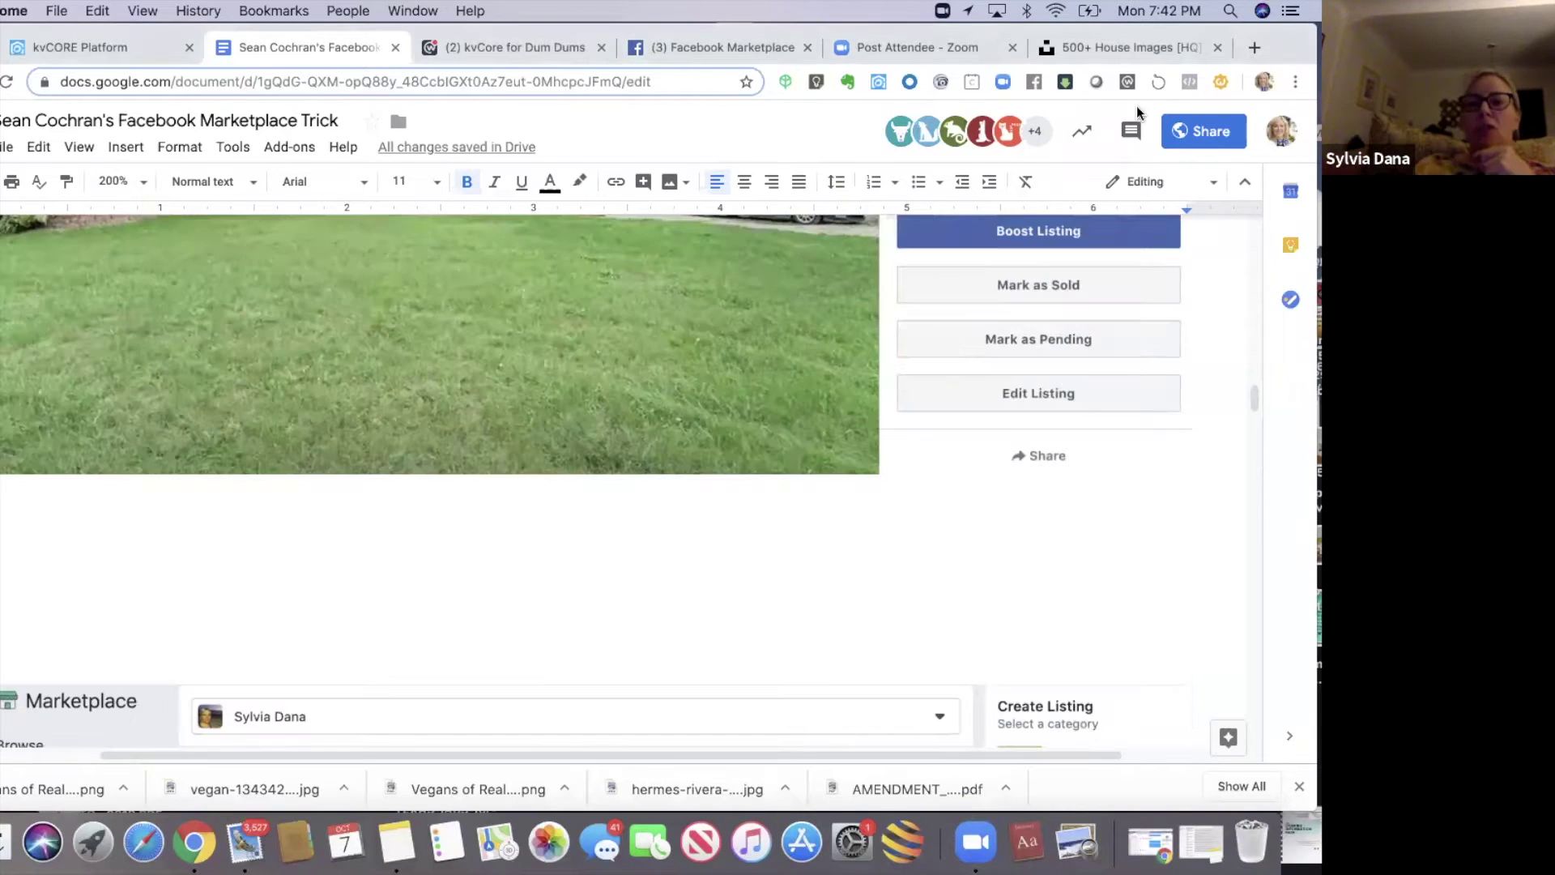
drag(1267, 51, 1267, 110)
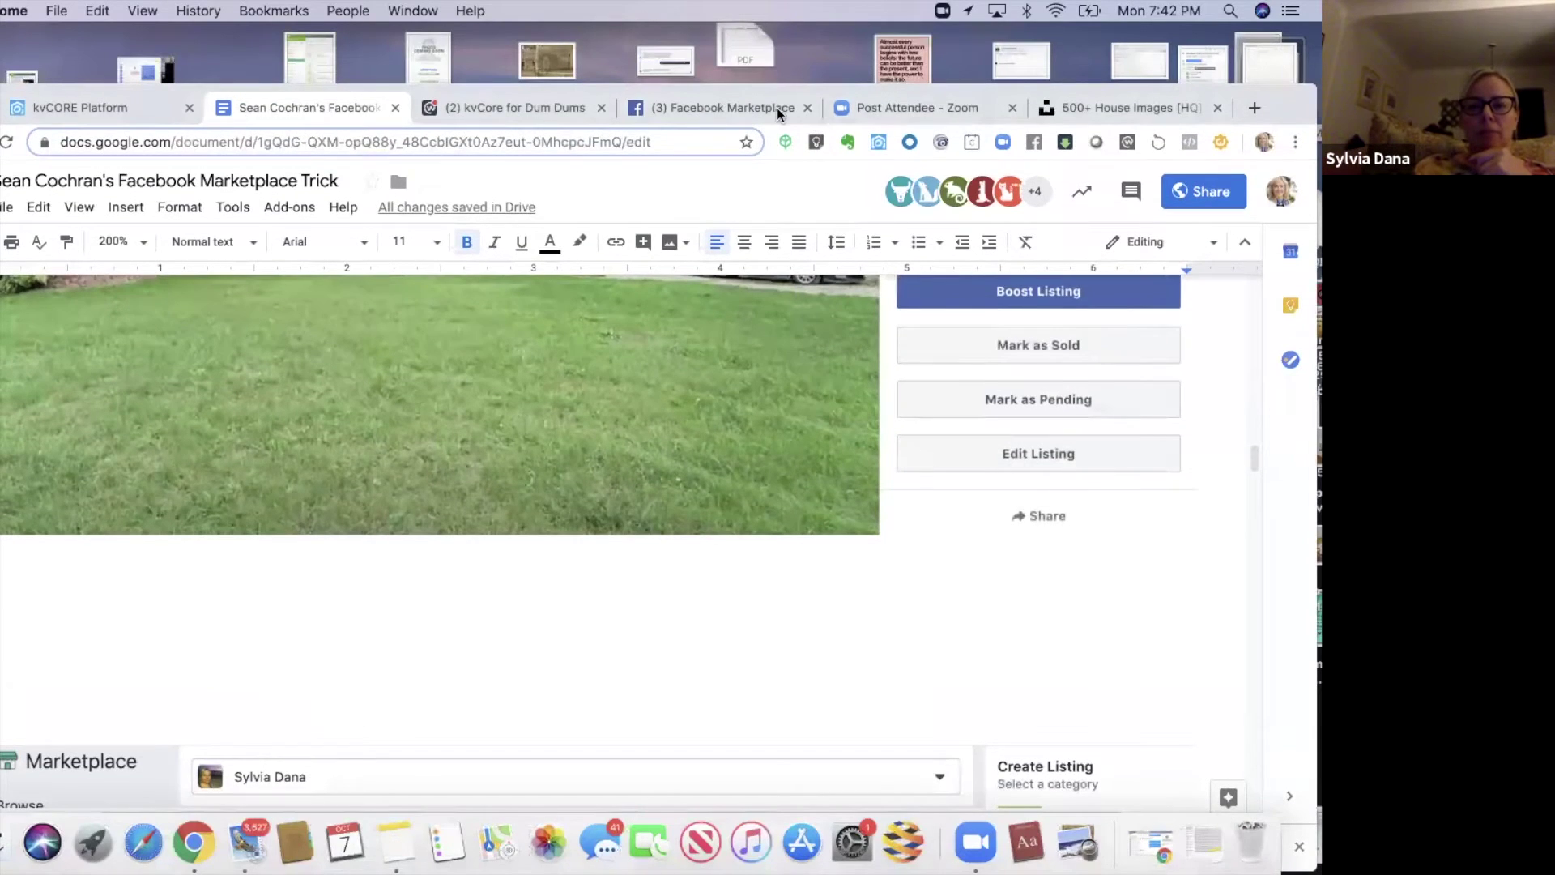
- On the Facebook Marketplace tab, maximize the browser and open See All in Messenger
click(776, 109)
double_click(1019, 81)
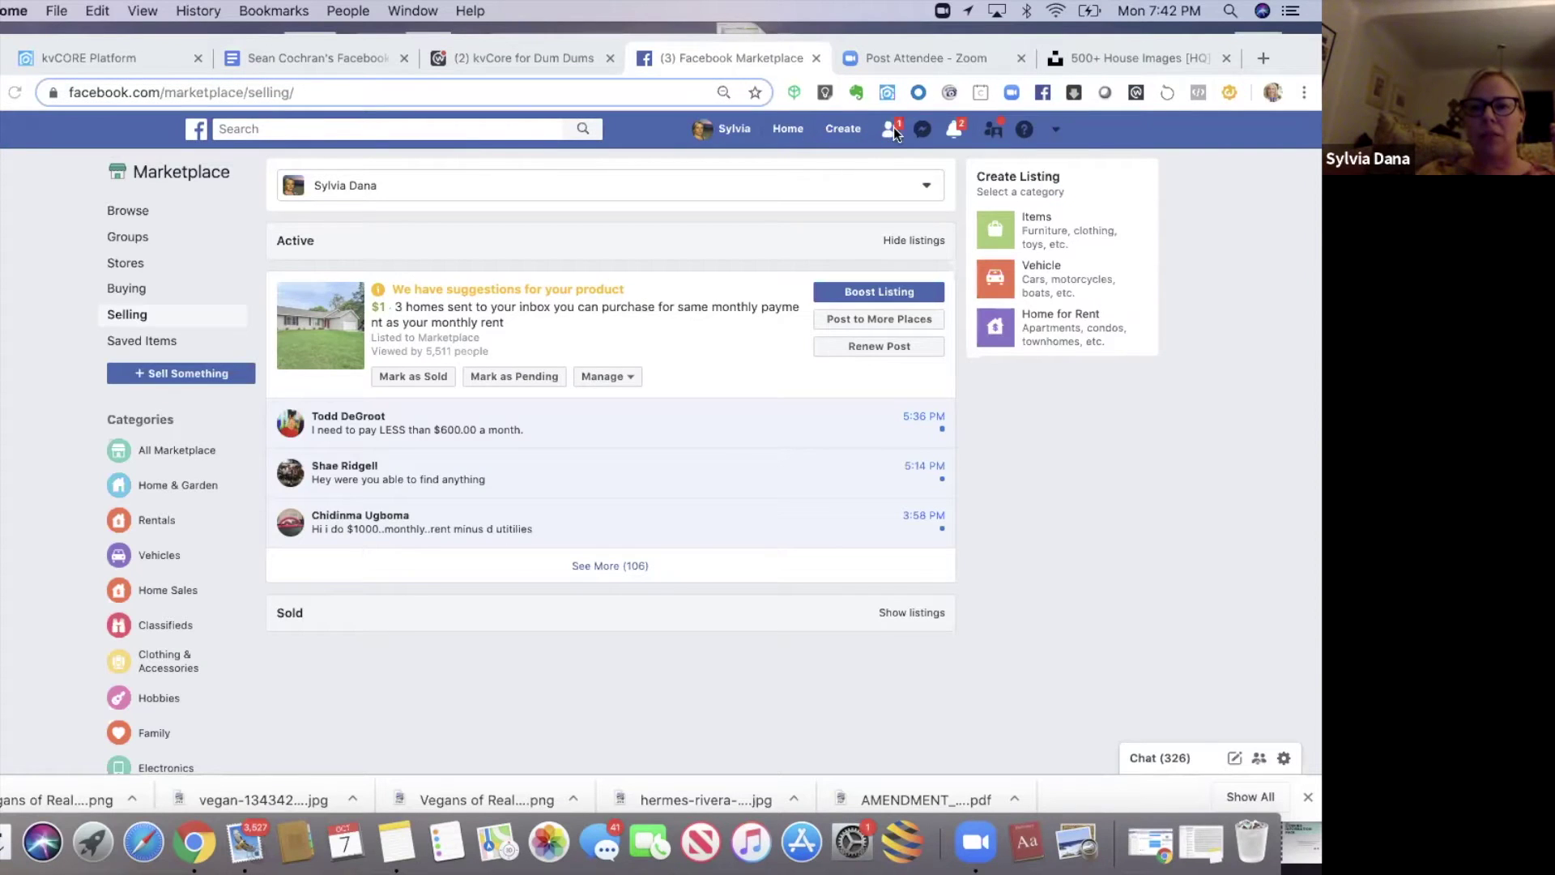
click(922, 129)
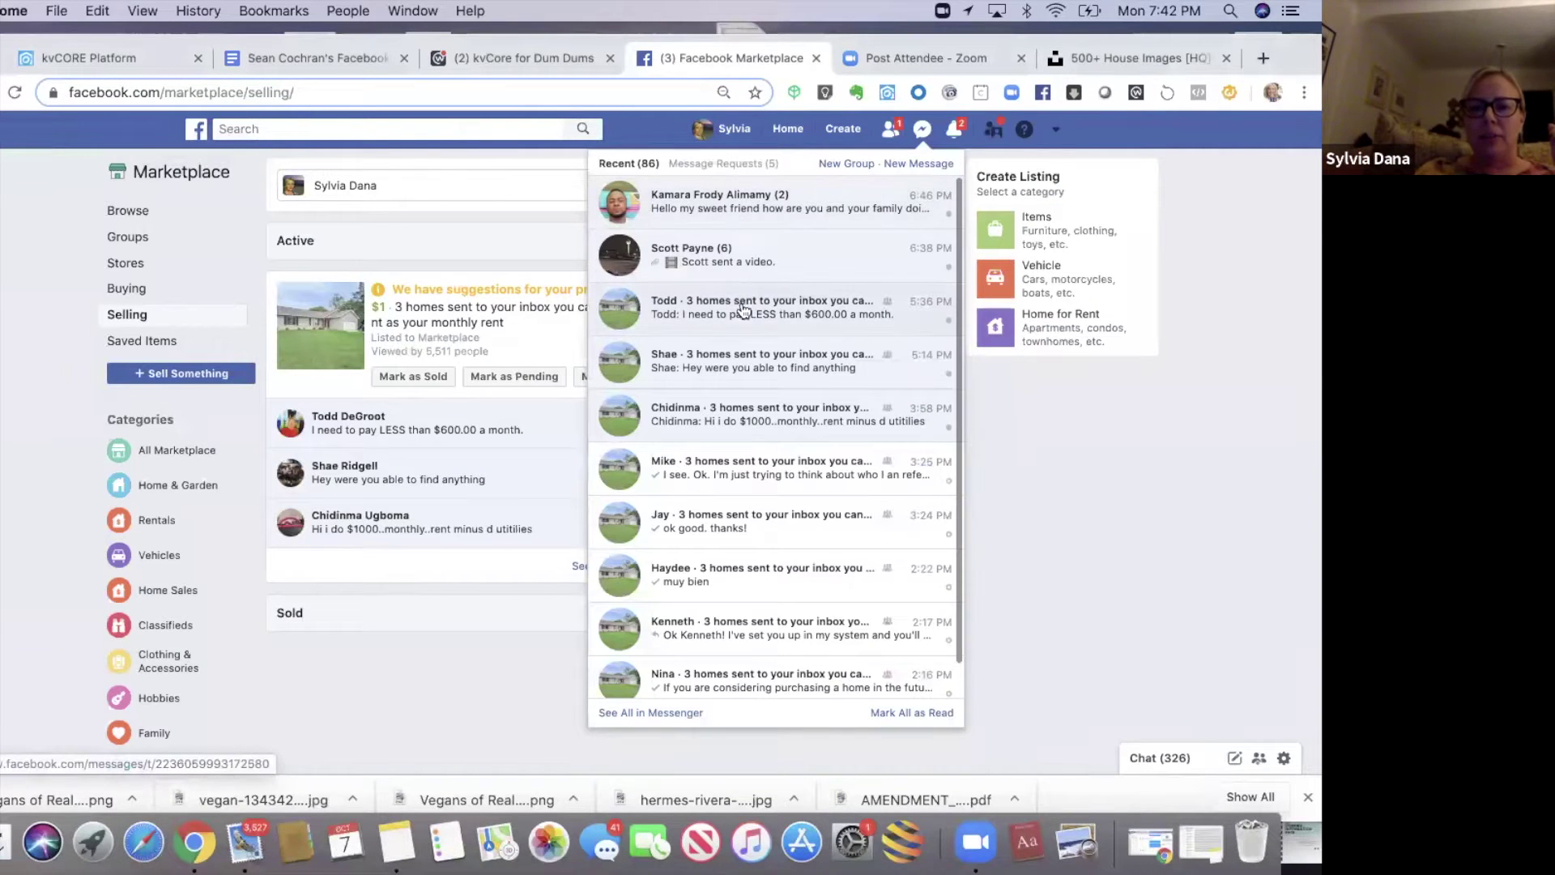
click(649, 713)
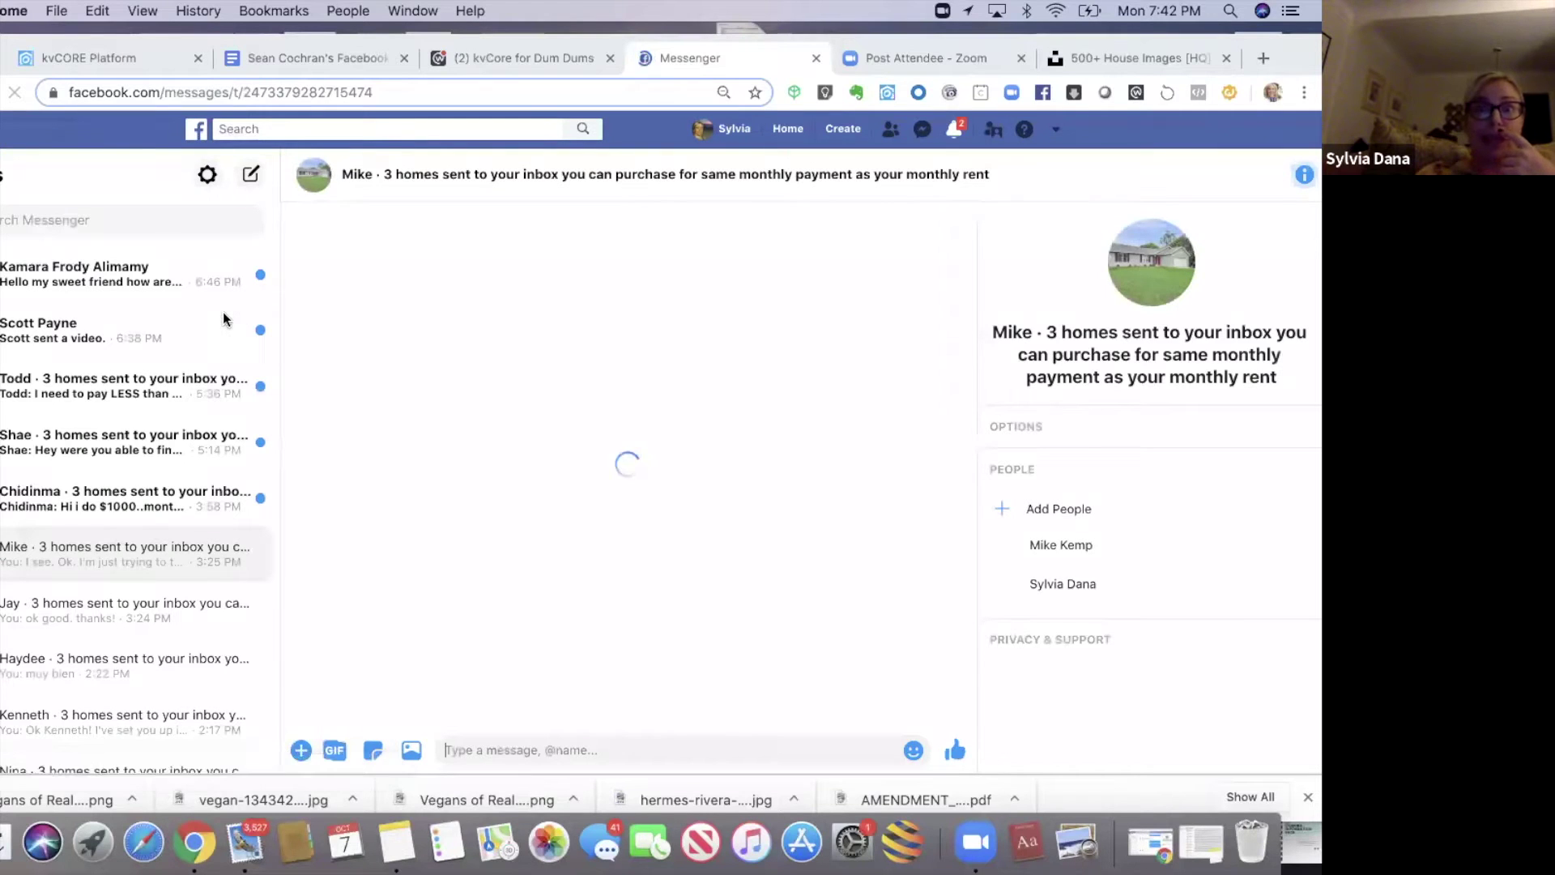
- Read the chats of leads paying under $600, offering $1000 rent, needing a private lender, and renting longer
click(82, 402)
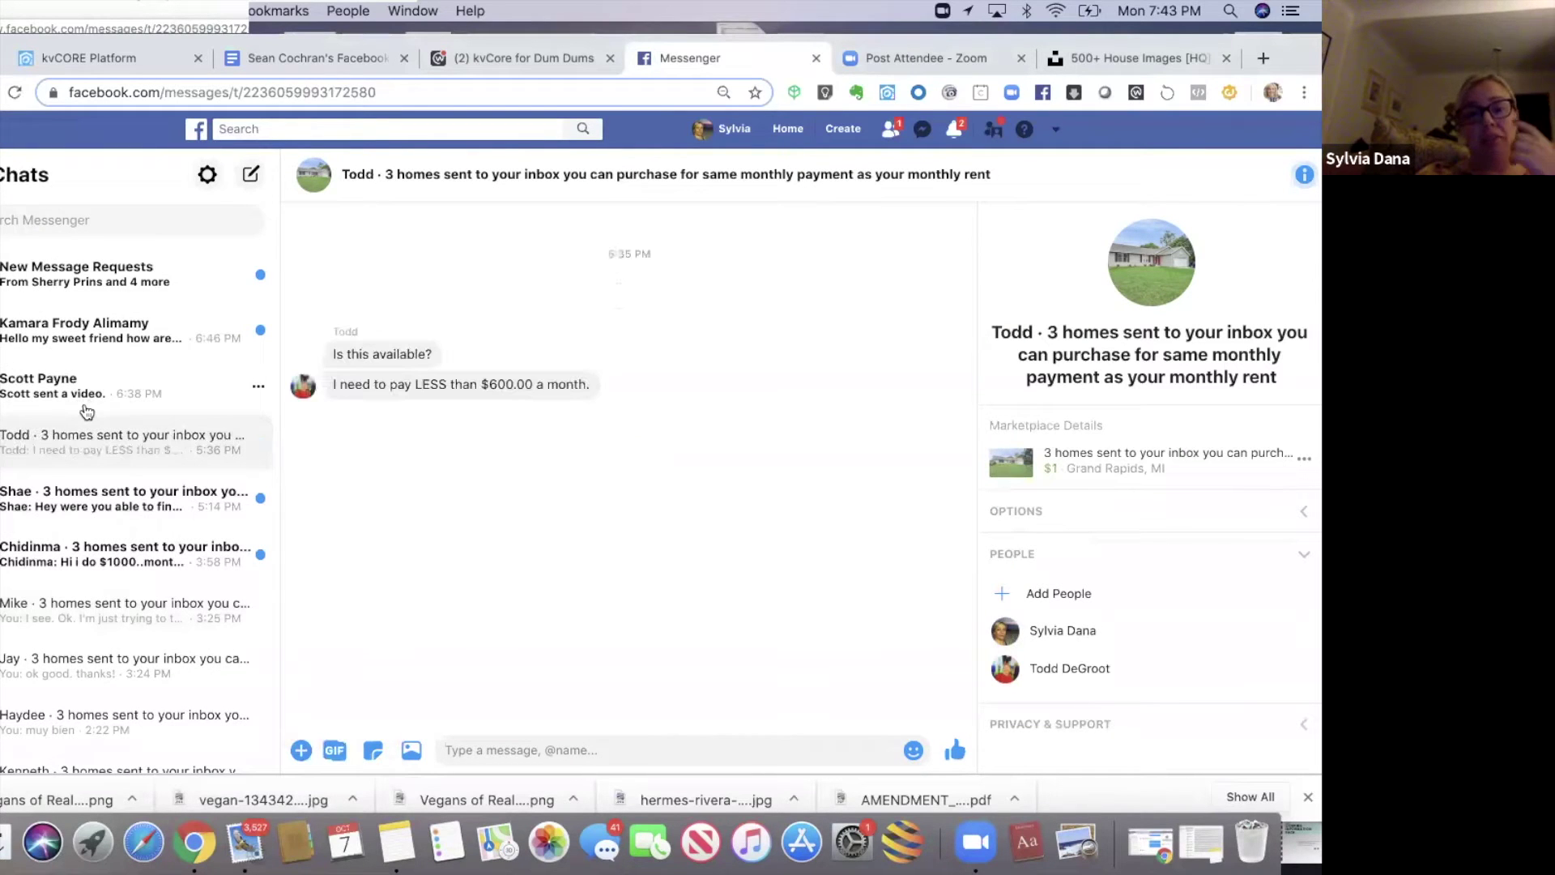
click(80, 518)
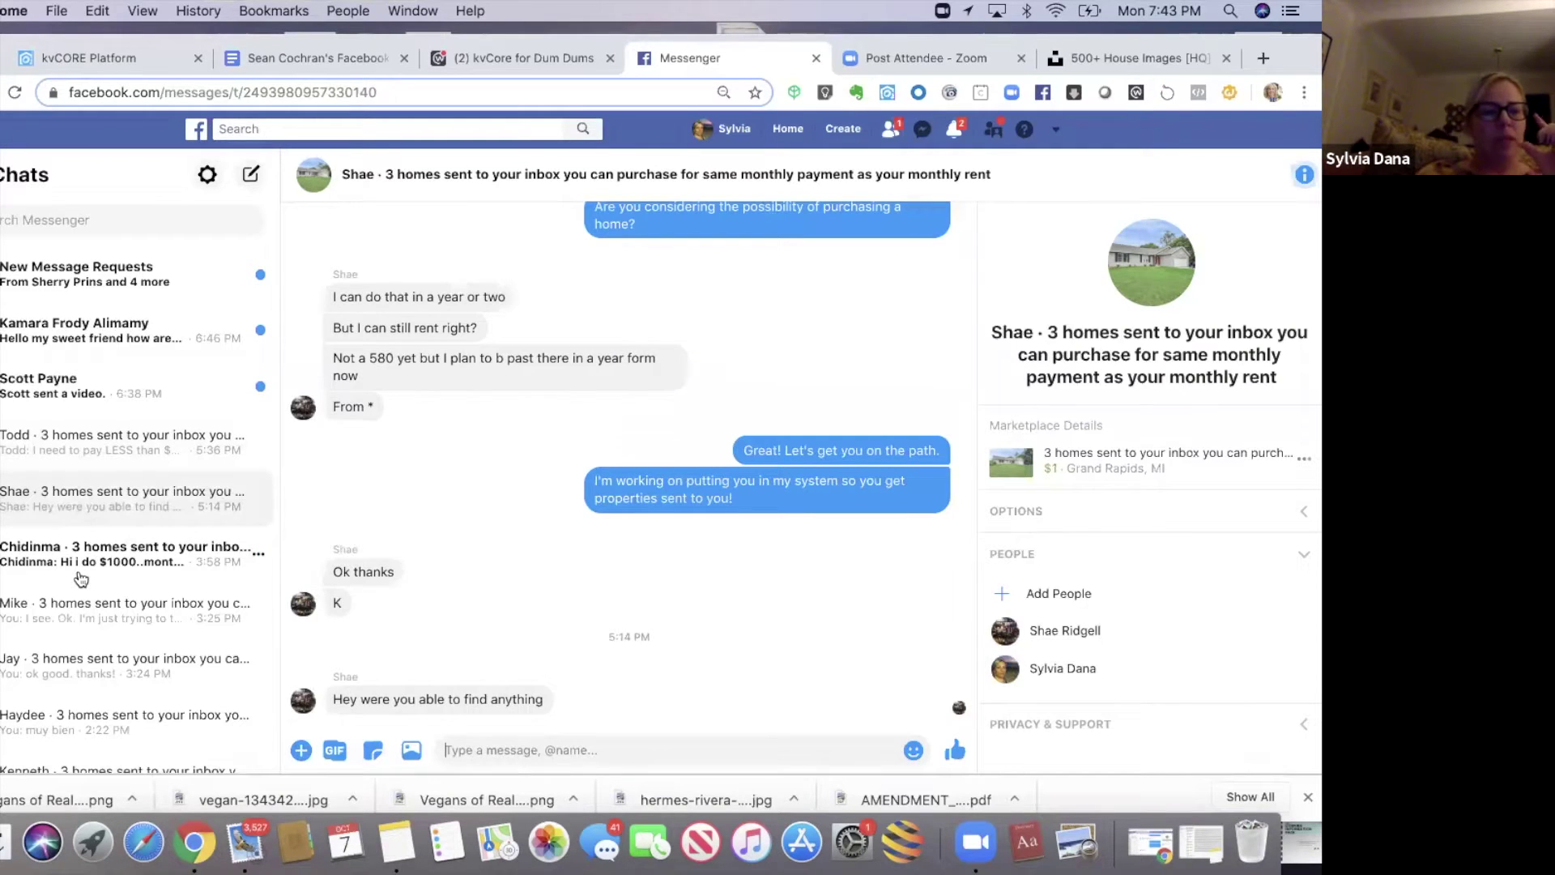
click(80, 559)
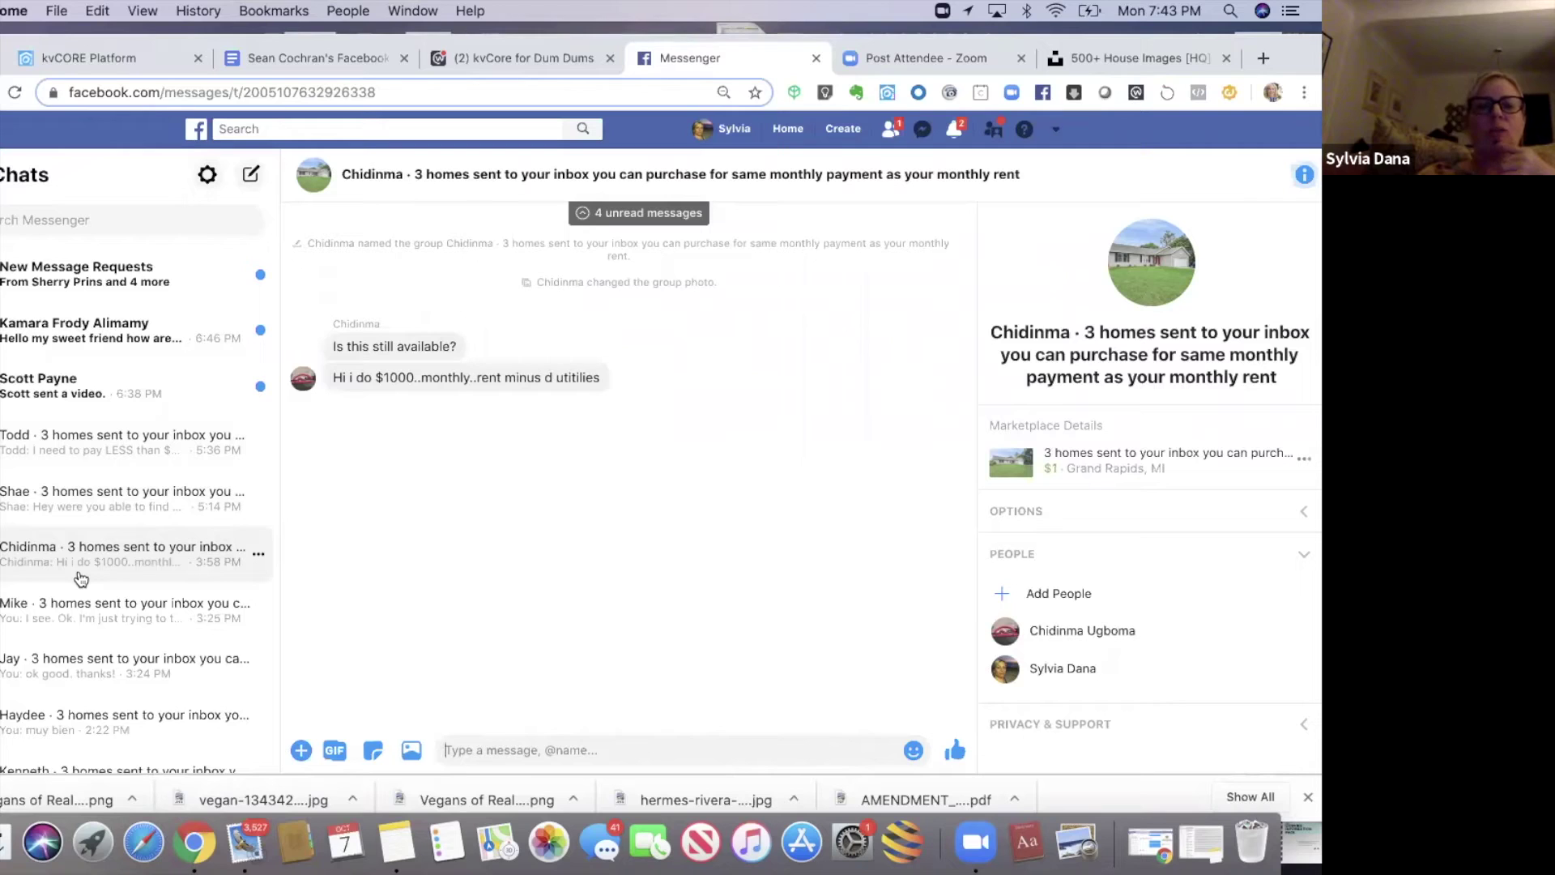
click(66, 623)
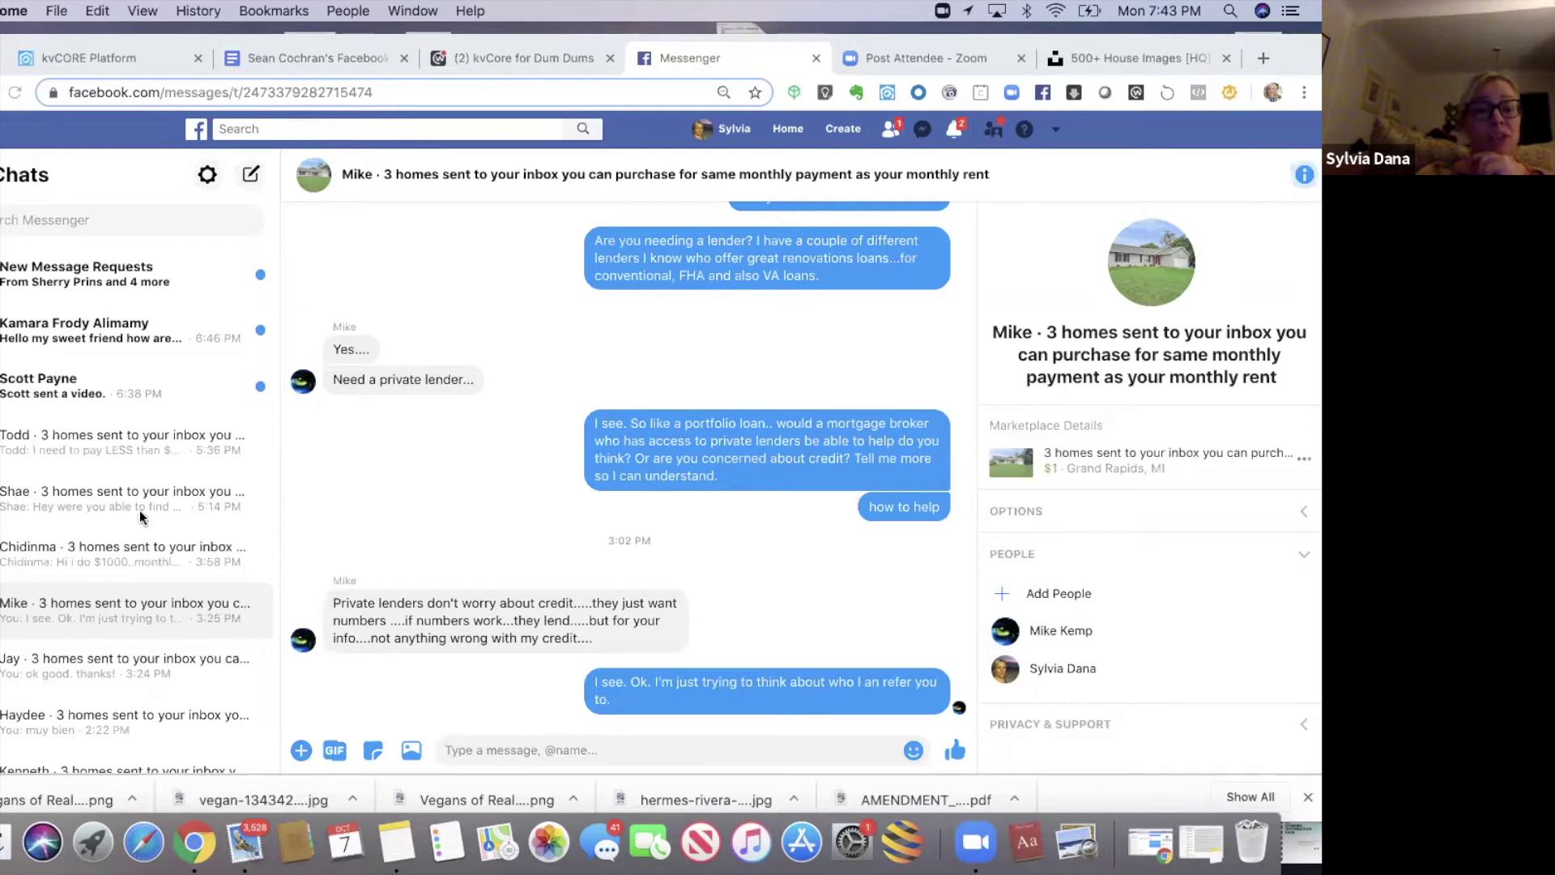
click(103, 665)
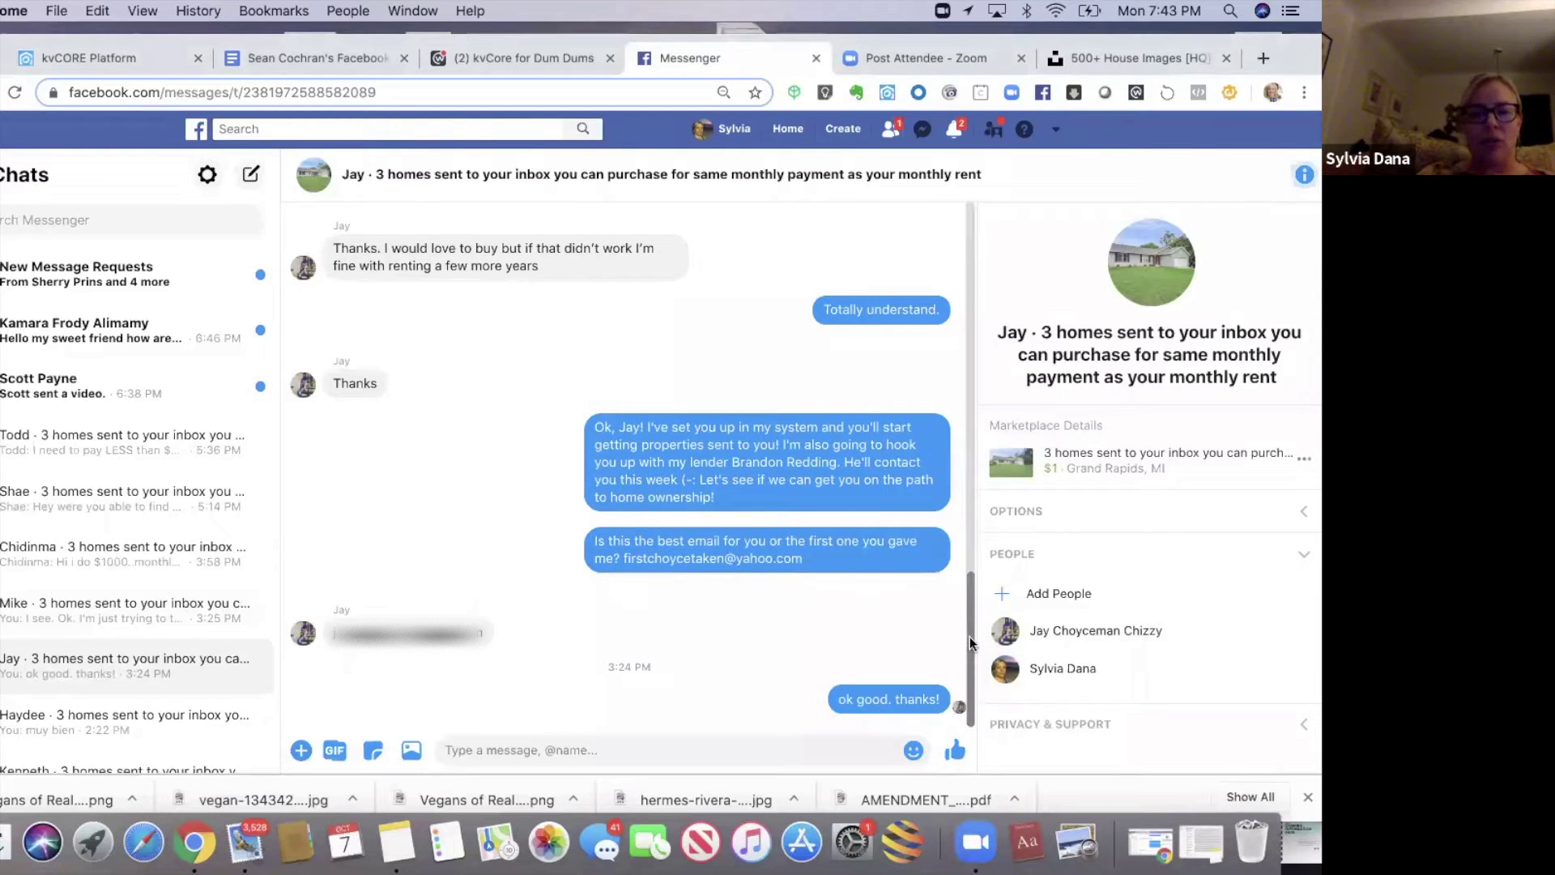
scroll(970, 637, up, 3)
scroll(967, 519, up, 5)
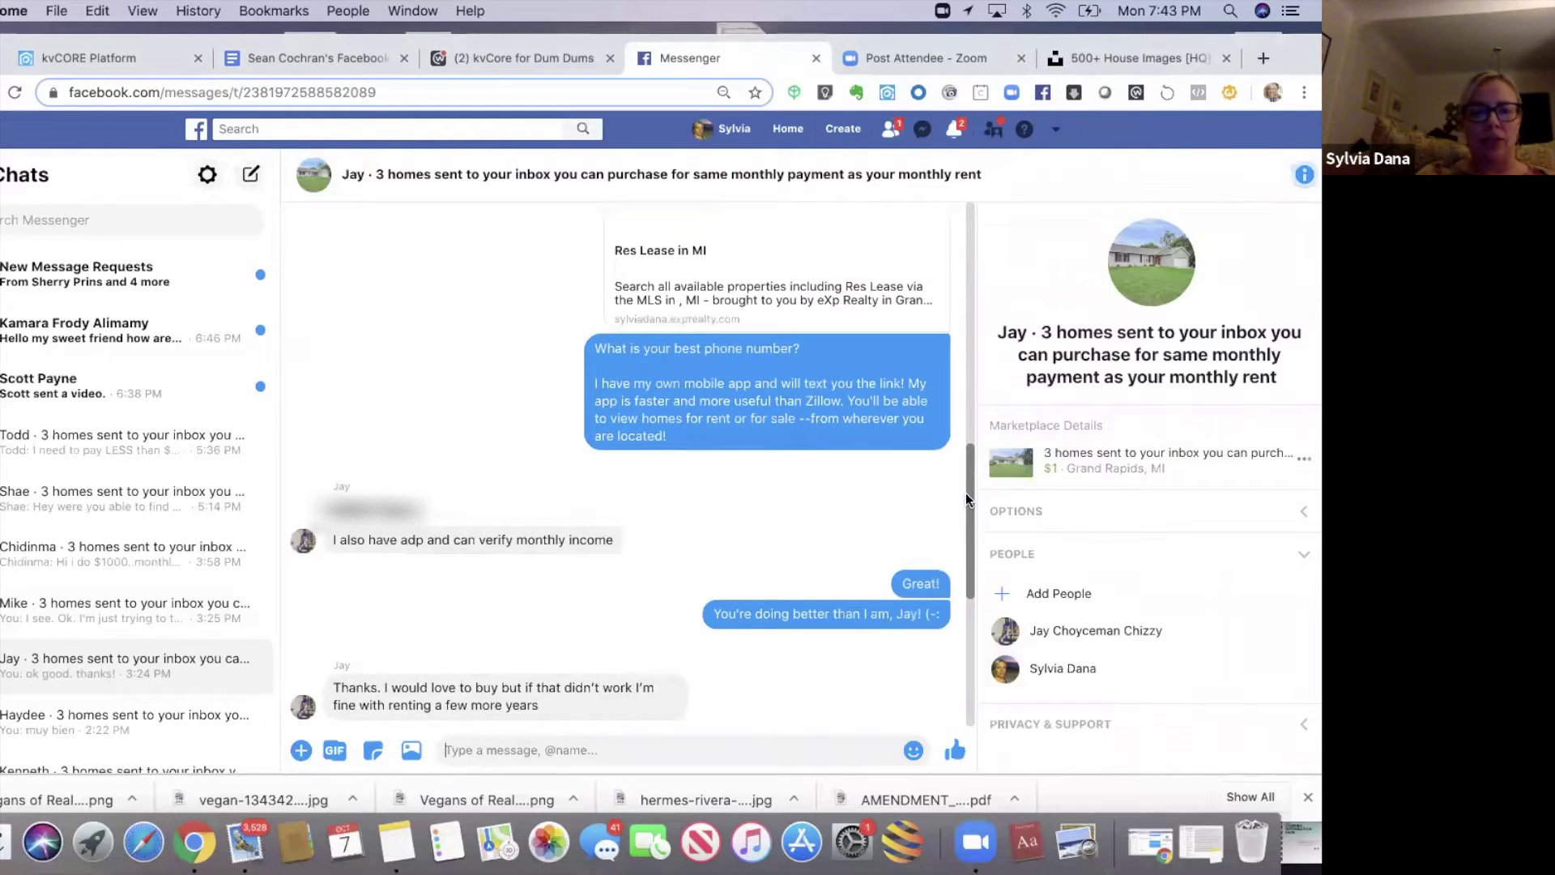
scroll(966, 488, up, 5)
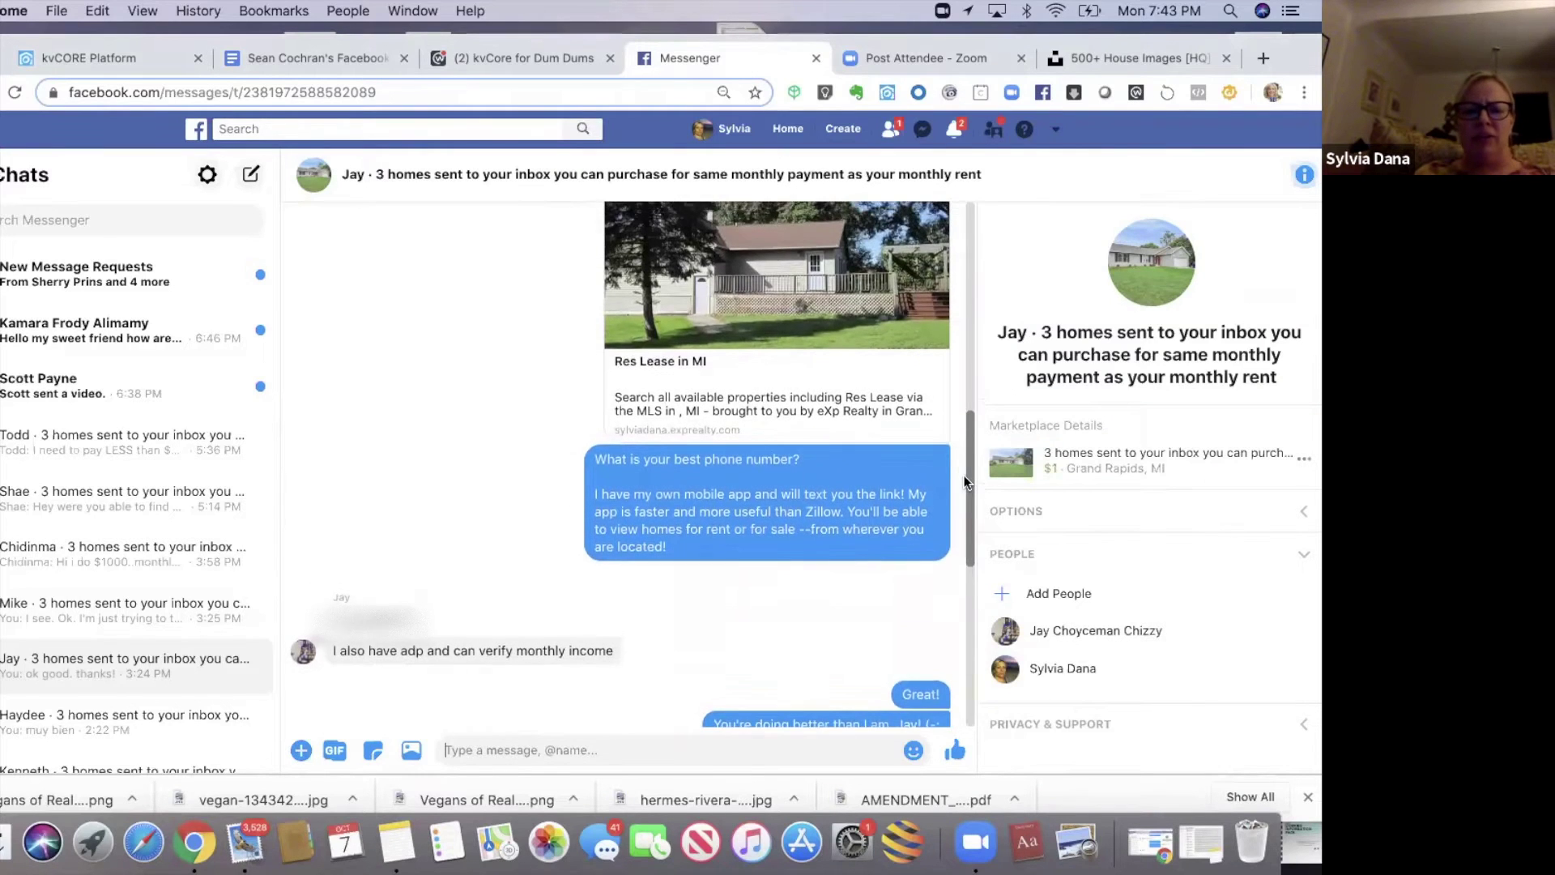
scroll(956, 401, up, 5)
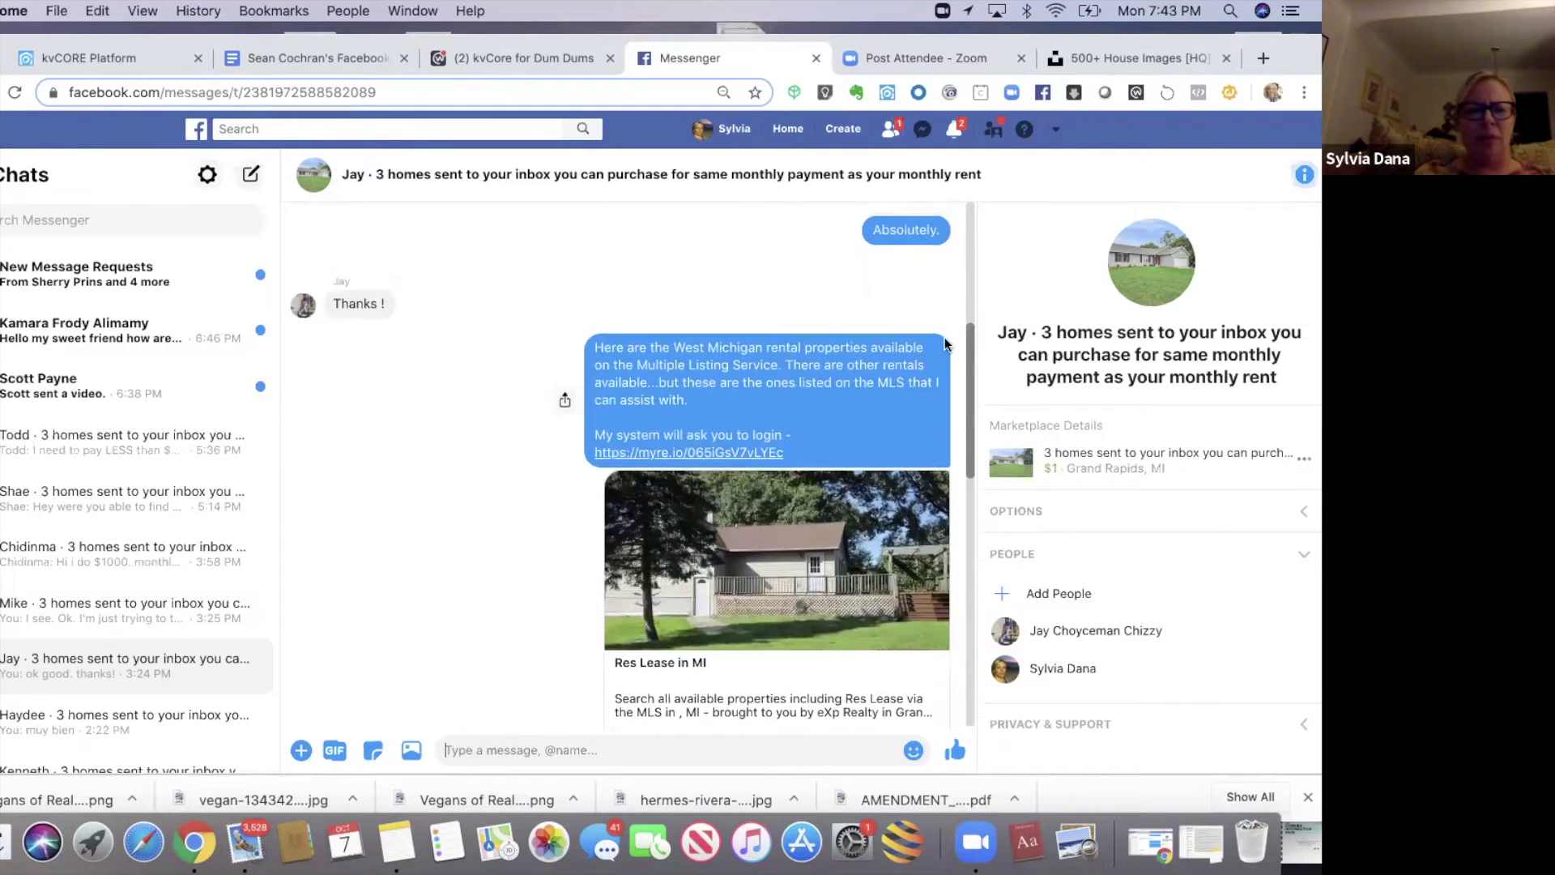
scroll(941, 323, up, 4)
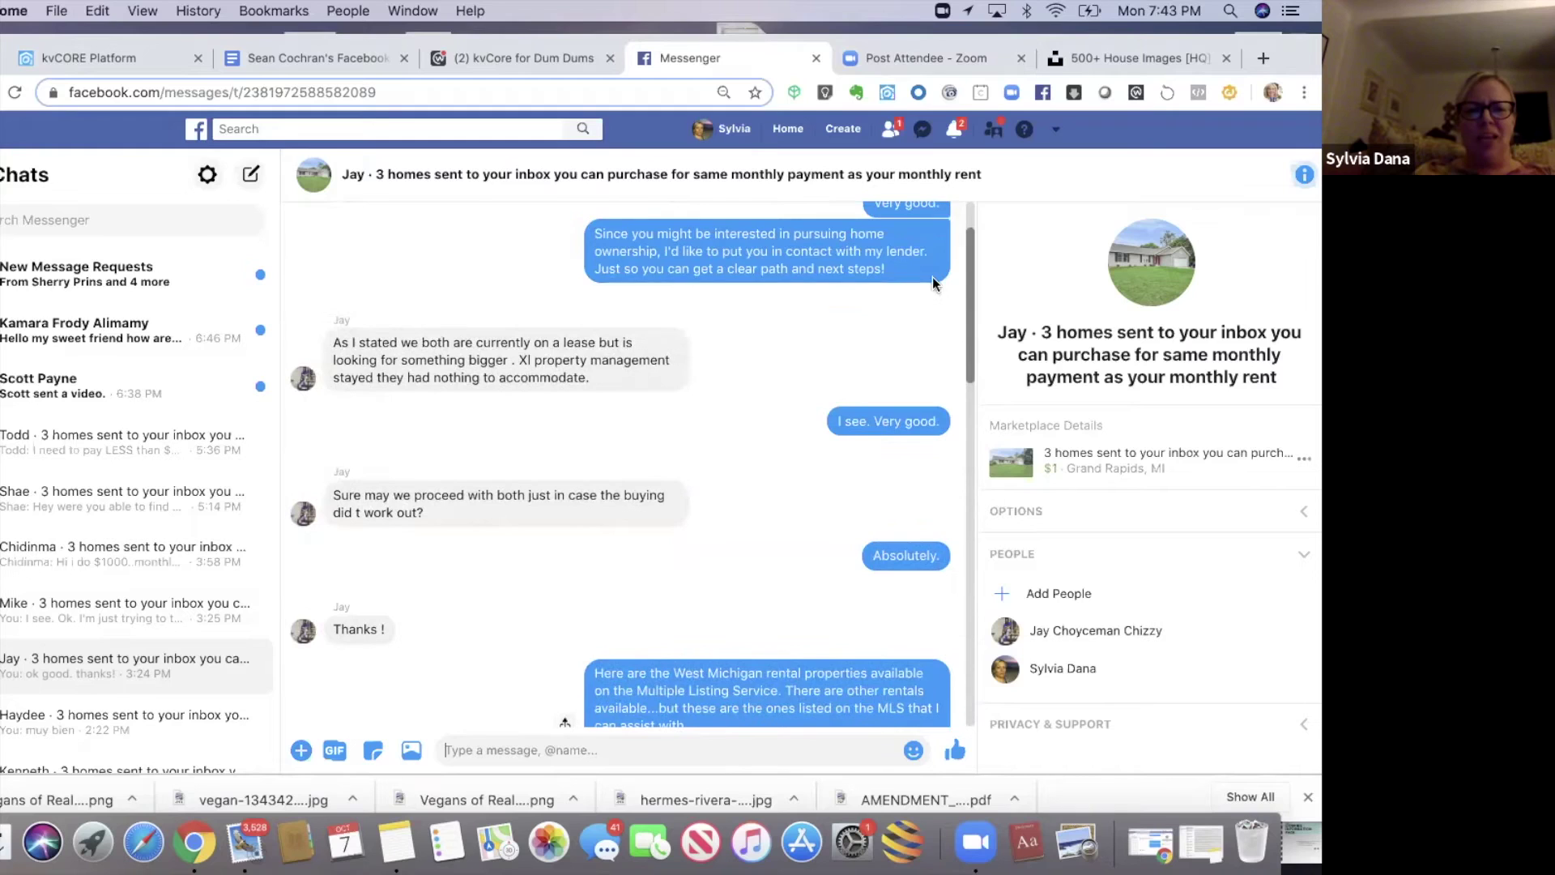
scroll(921, 211, up, 5)
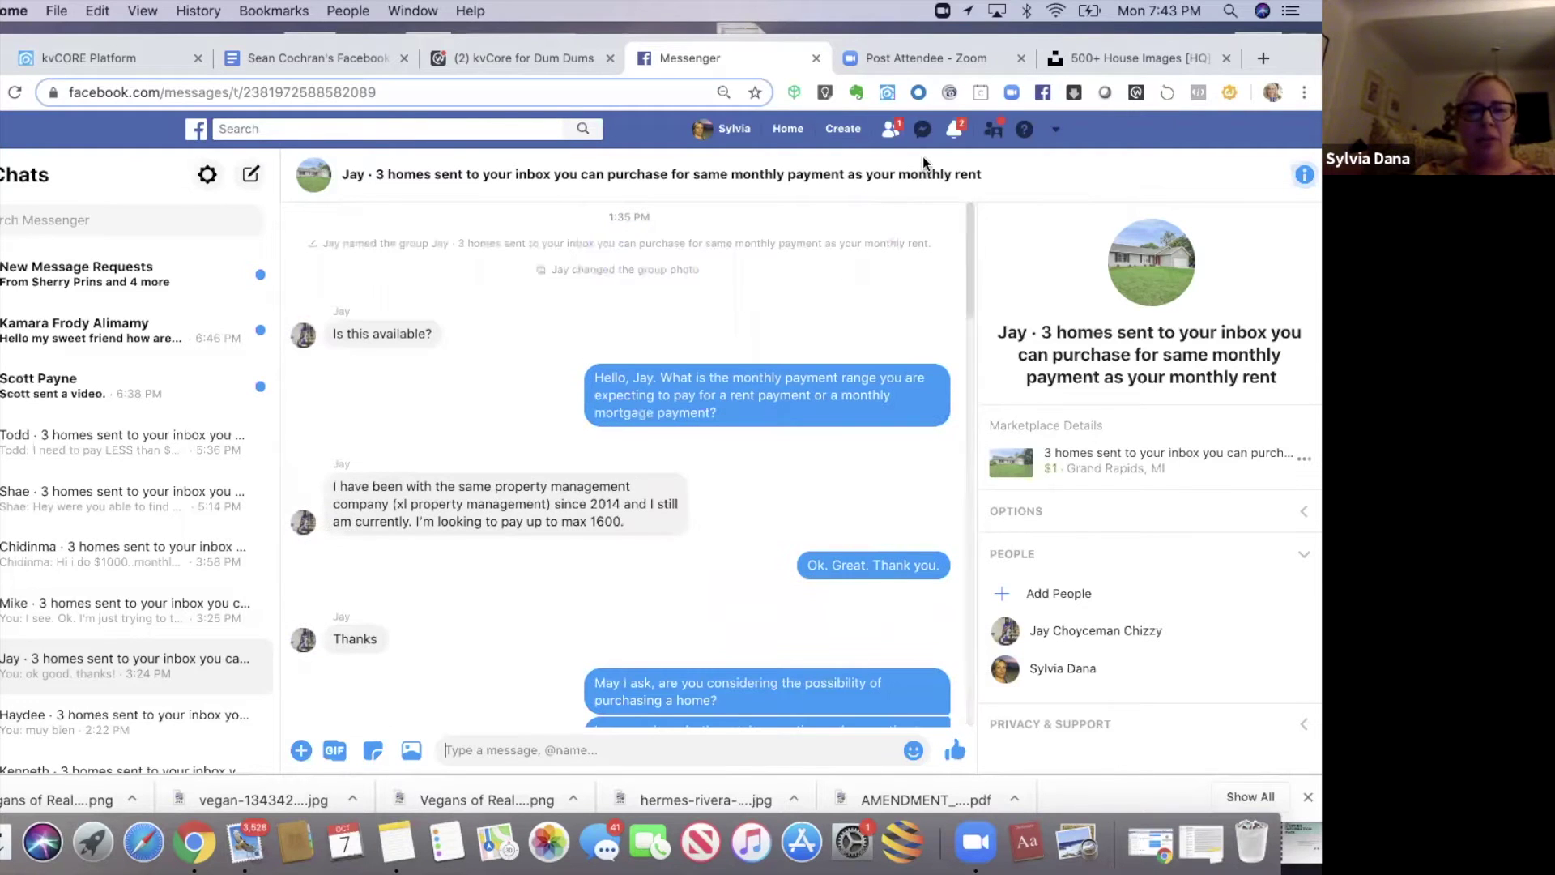
scroll(203, 502, down, 3)
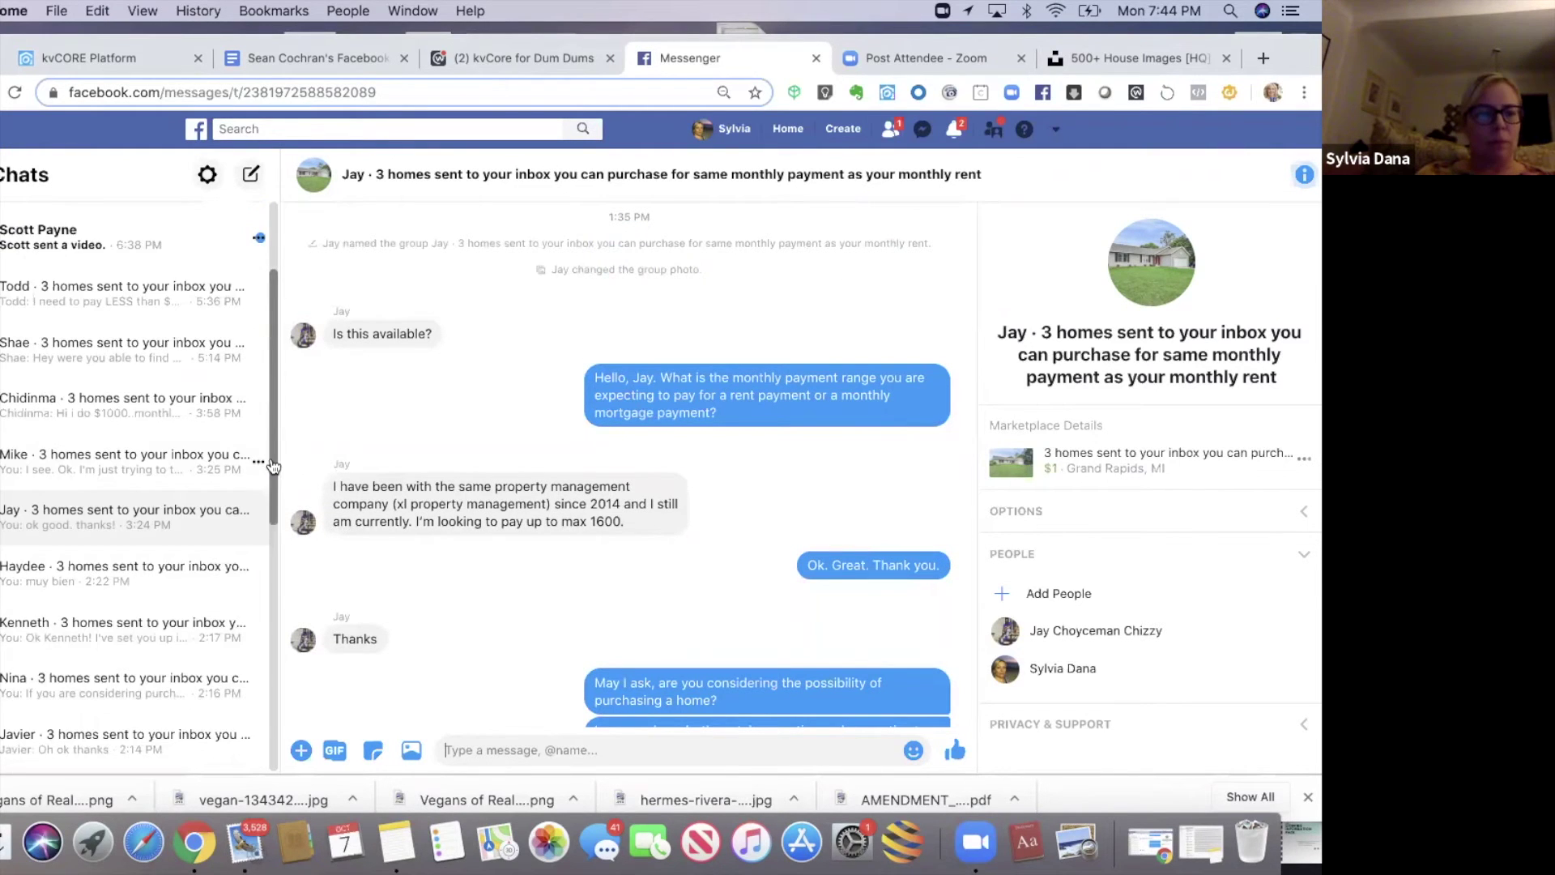
- Review the Spanish-speaking, lender-connected and future-buying leads' chats, ending on the home-ownership invitation
click(166, 556)
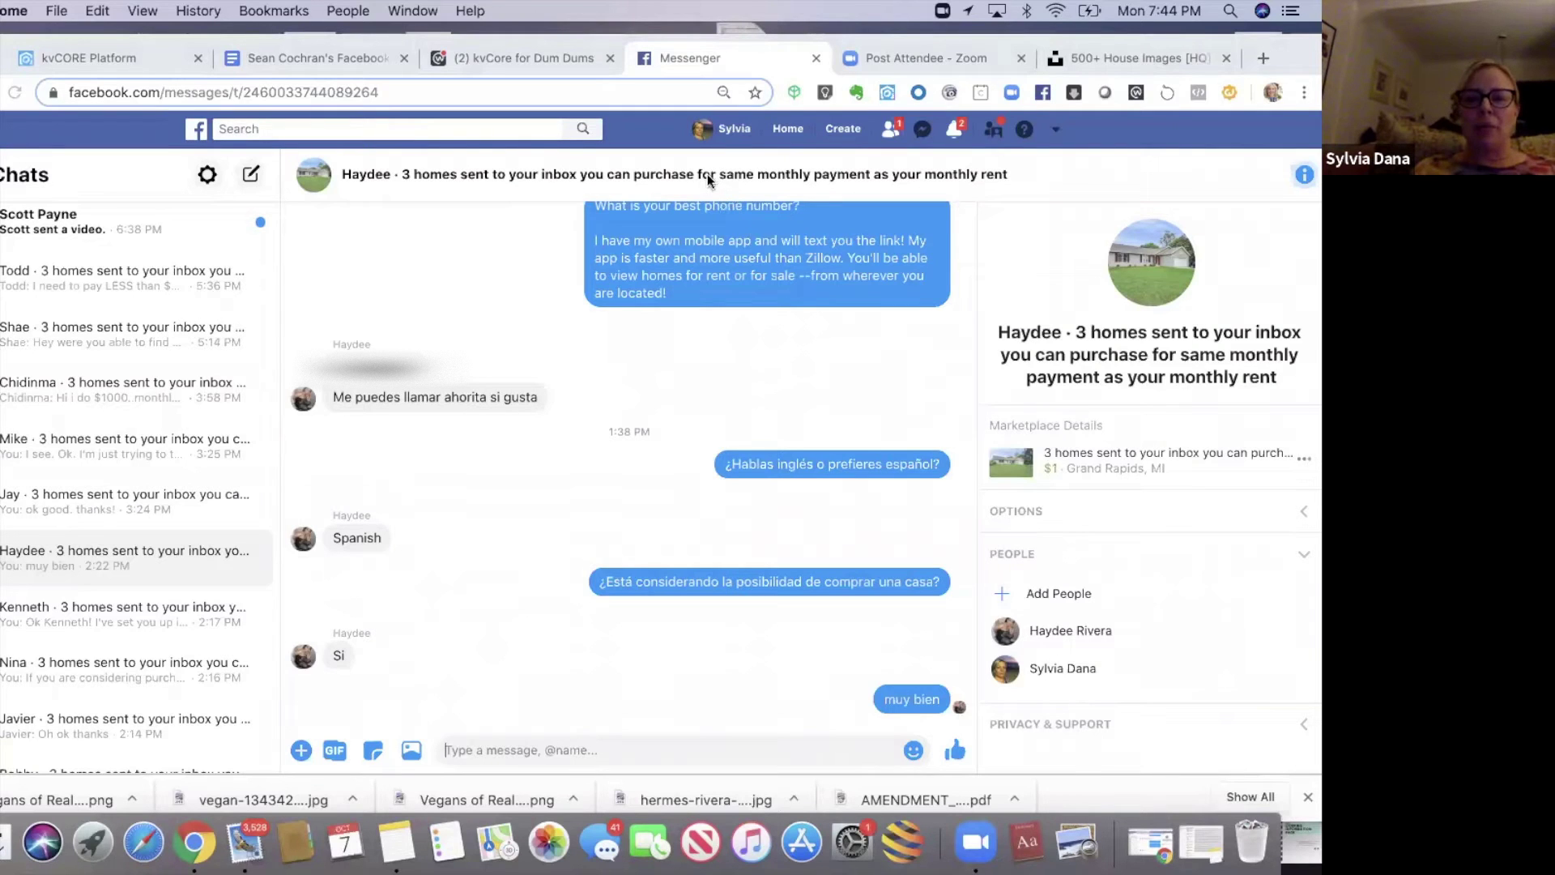
click(37, 619)
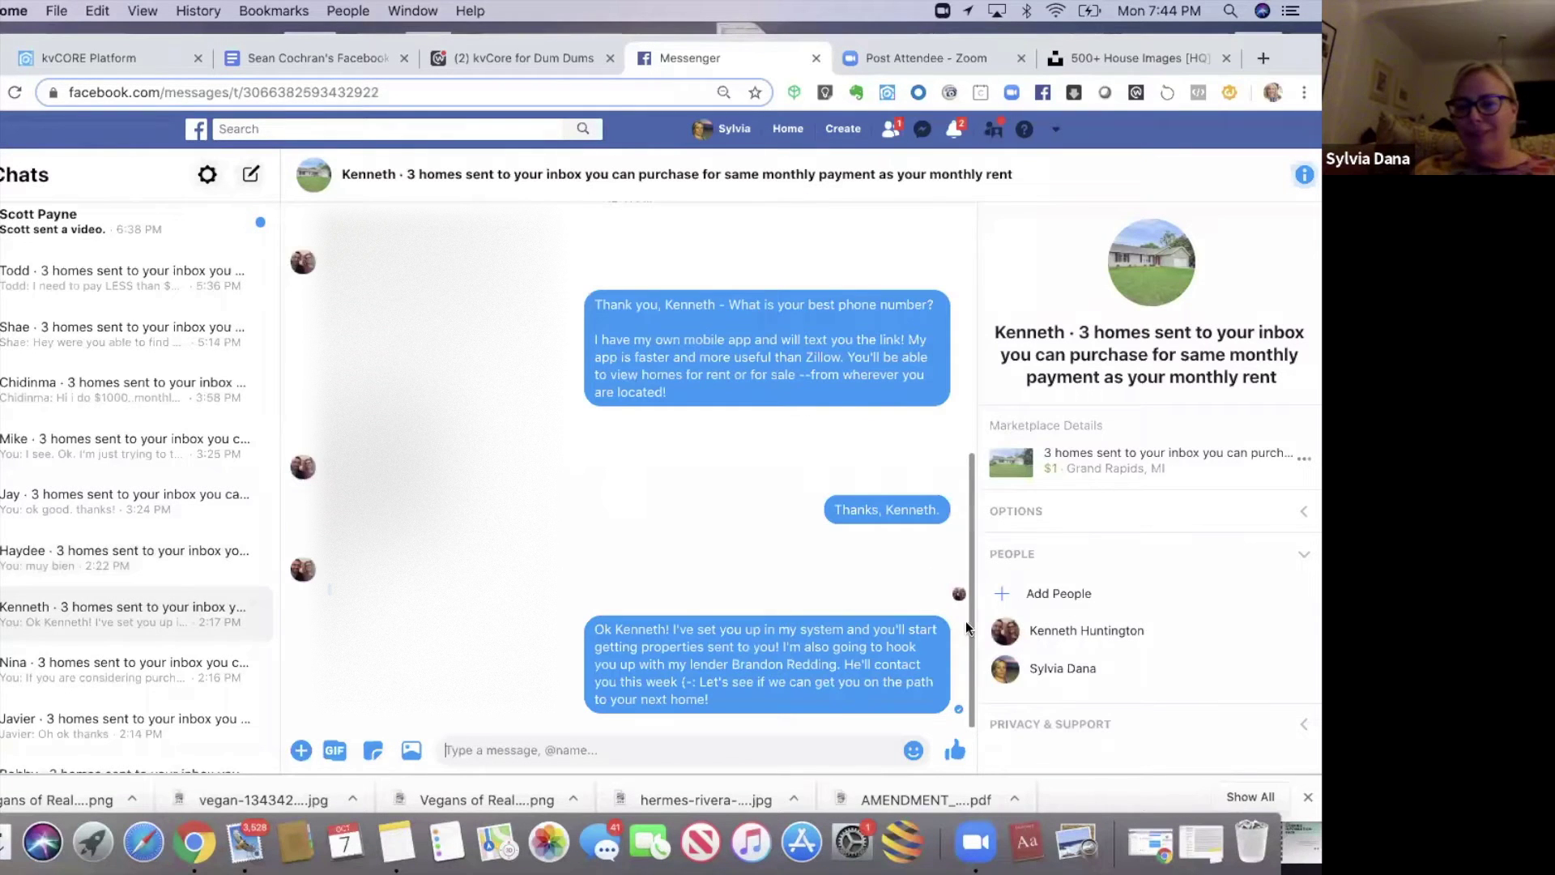
scroll(966, 621, up, 3)
drag(970, 549, 971, 361)
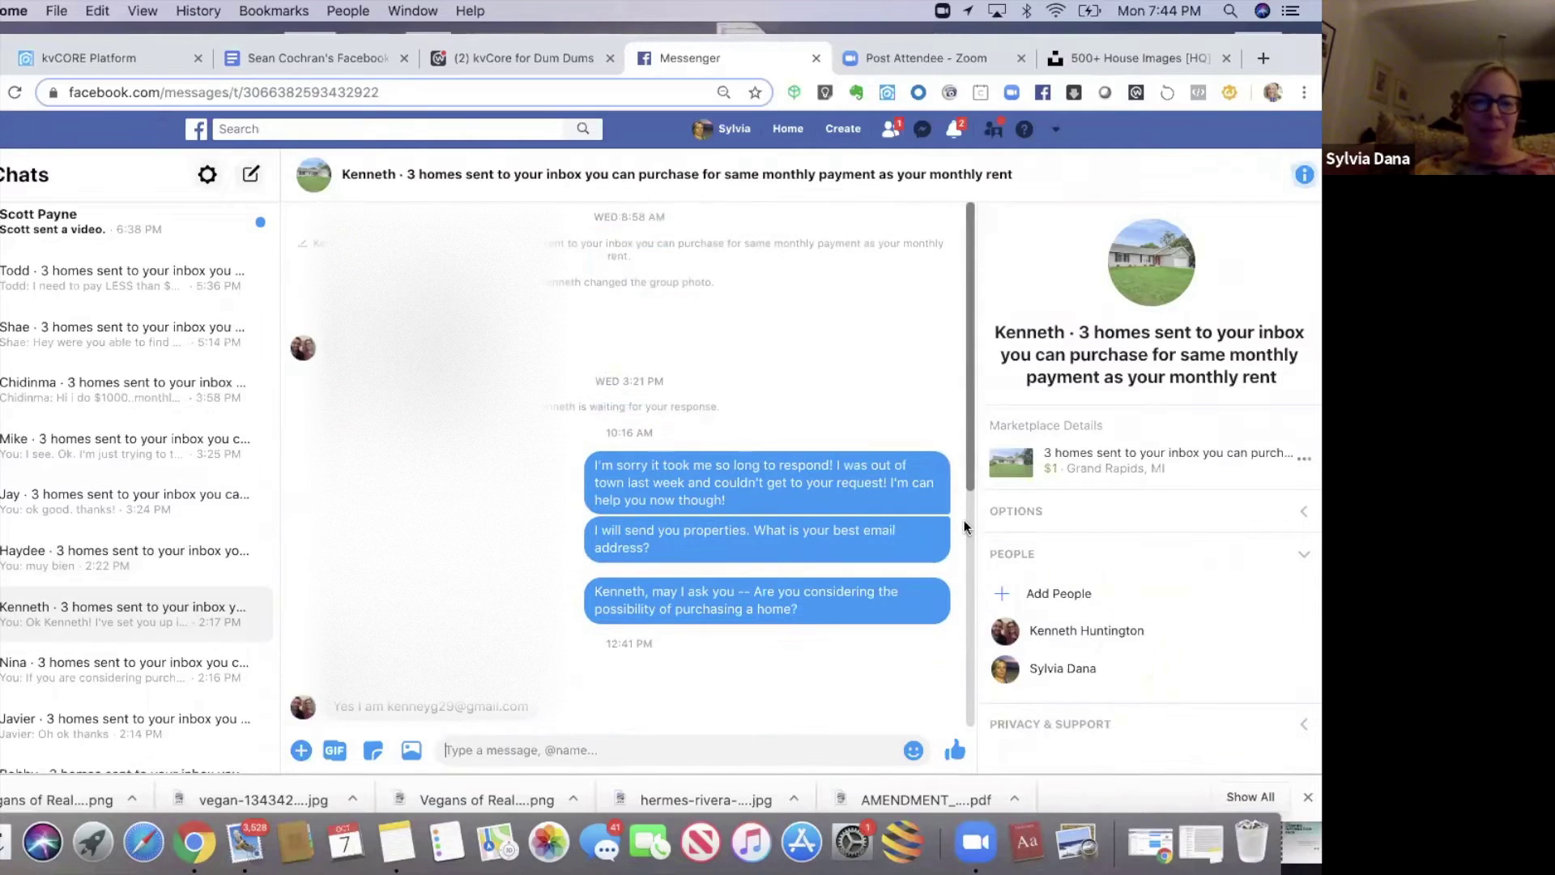
scroll(965, 520, down, 5)
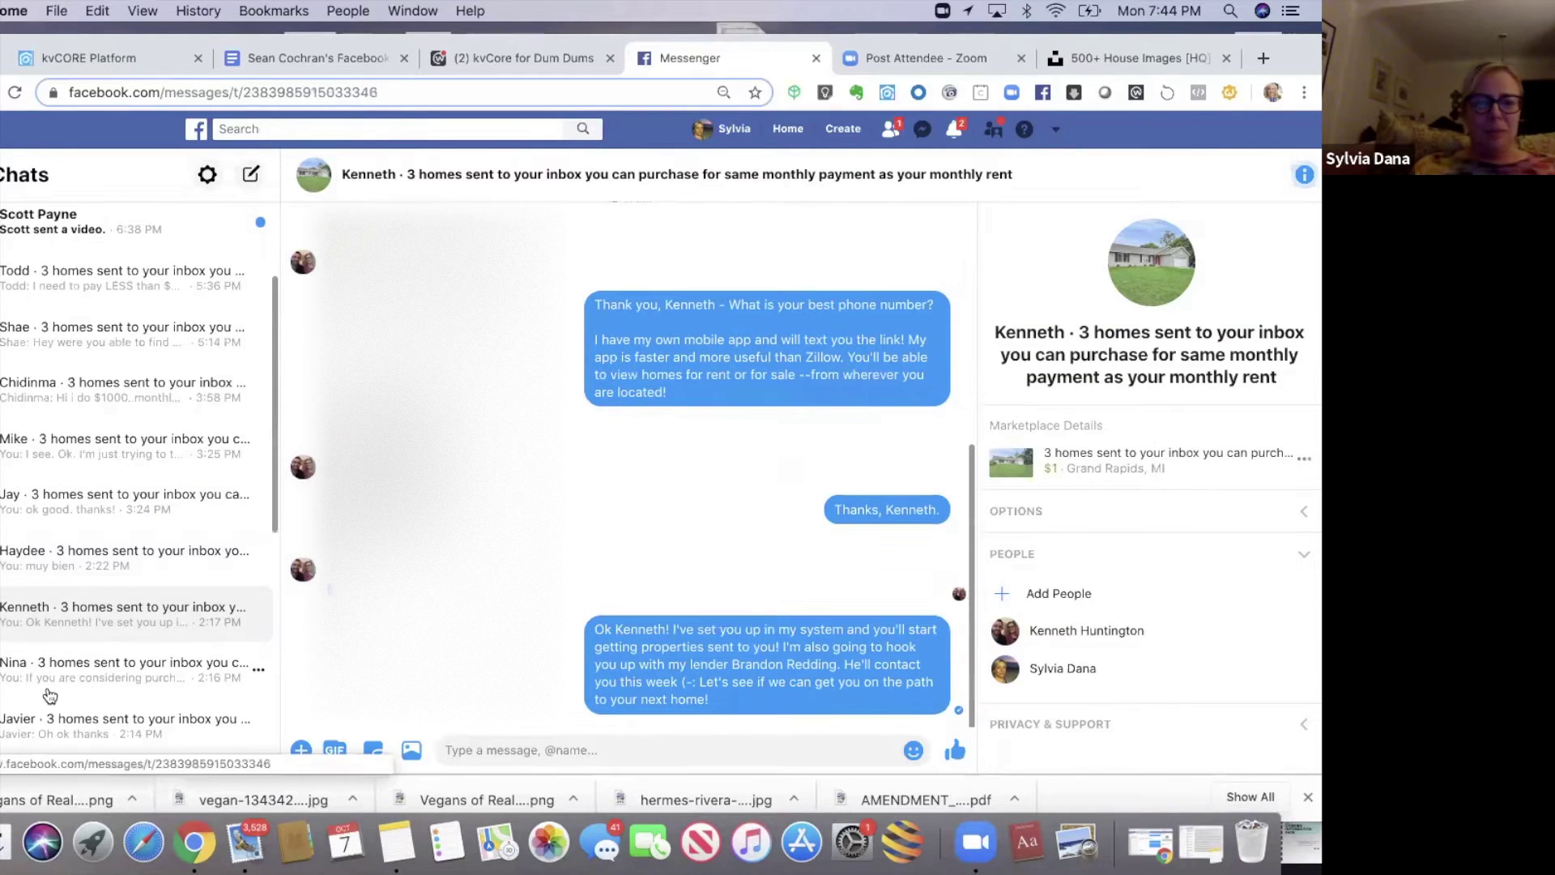
click(49, 688)
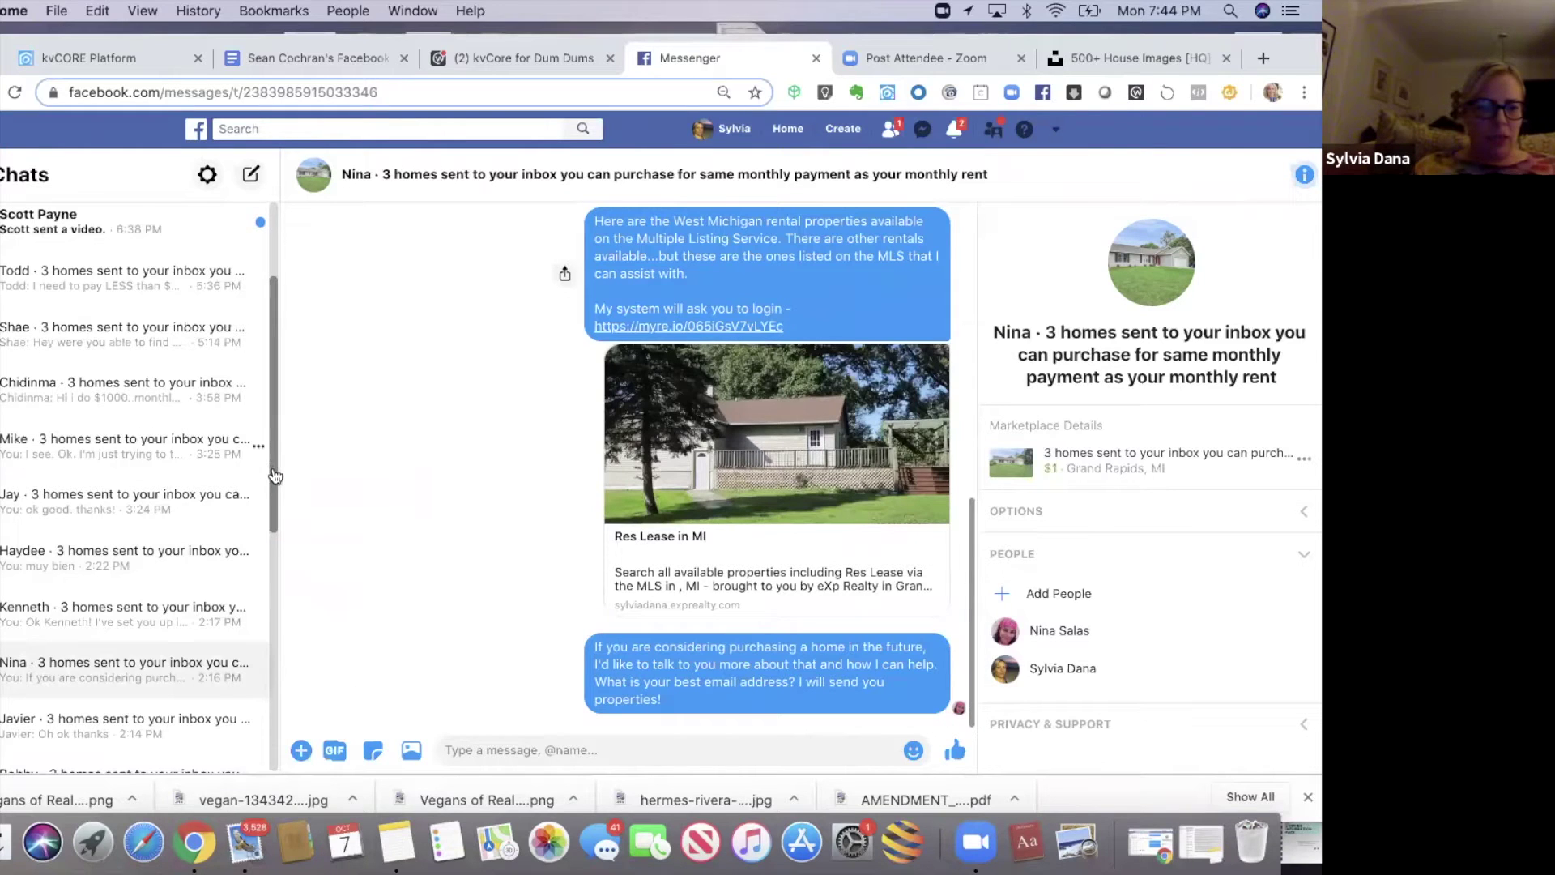
scroll(265, 620, down, 5)
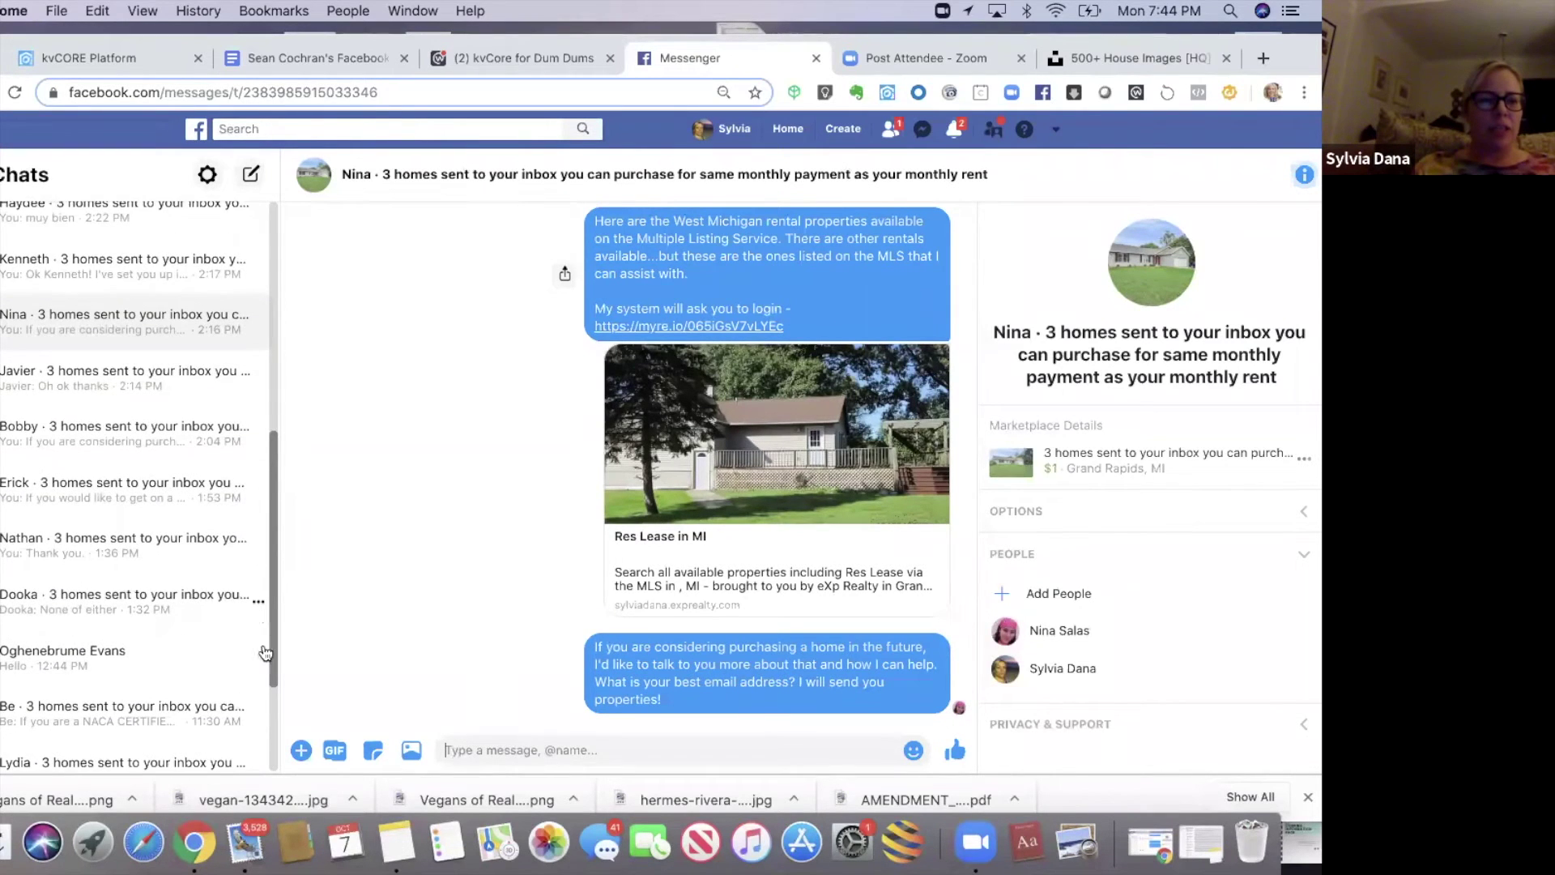
scroll(130, 417, down, 1)
click(130, 417)
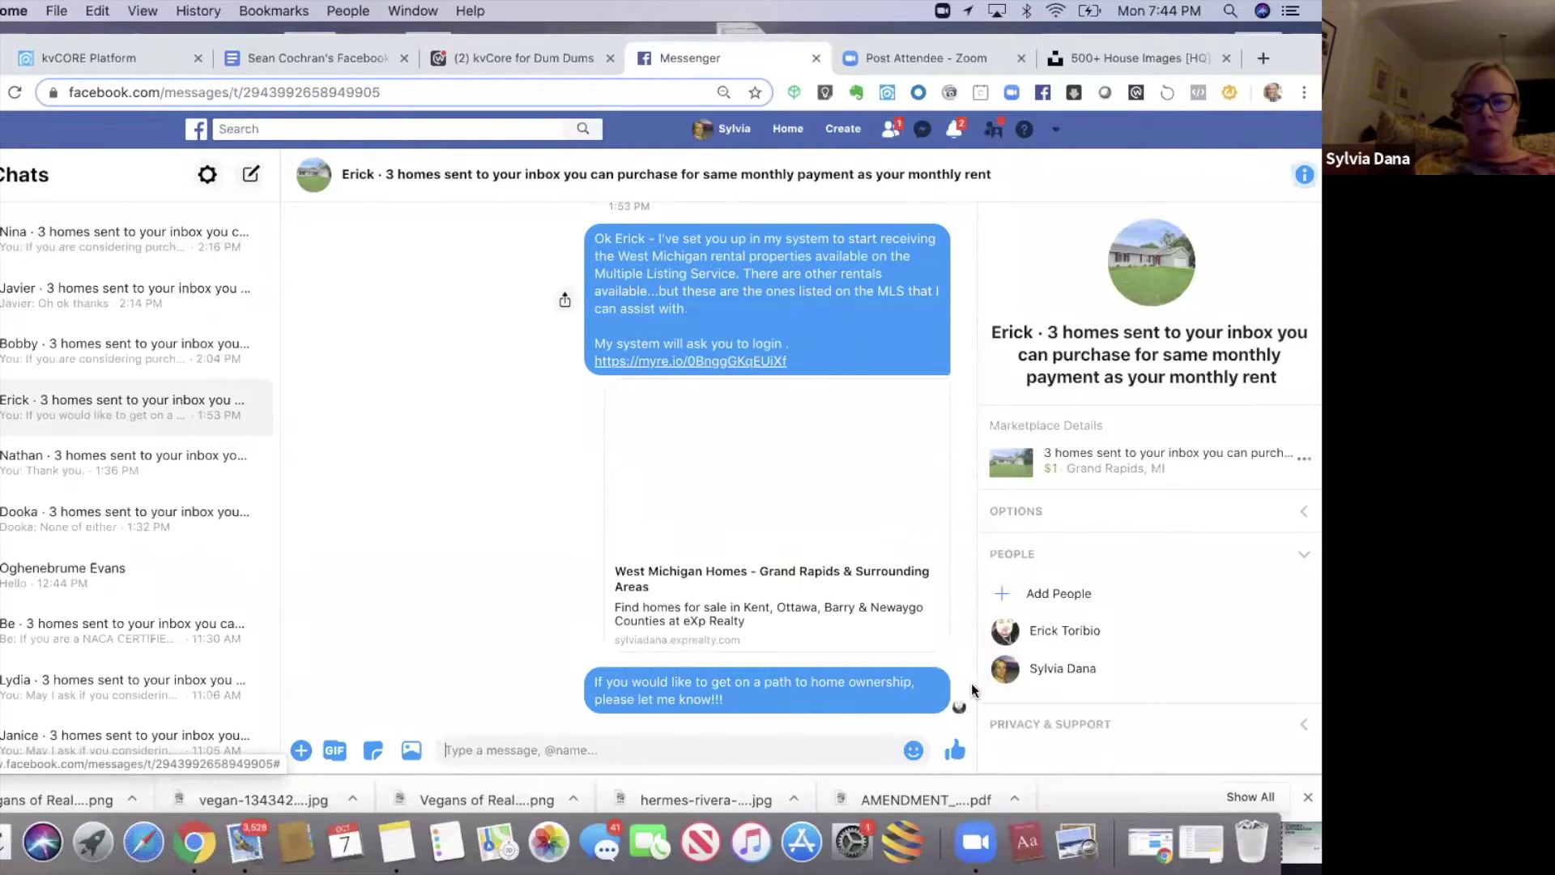
- Read the land-contract lead, the no-realtor/no-lender lead and two more chats, then return to Google Docs
scroll(969, 435, up, 10)
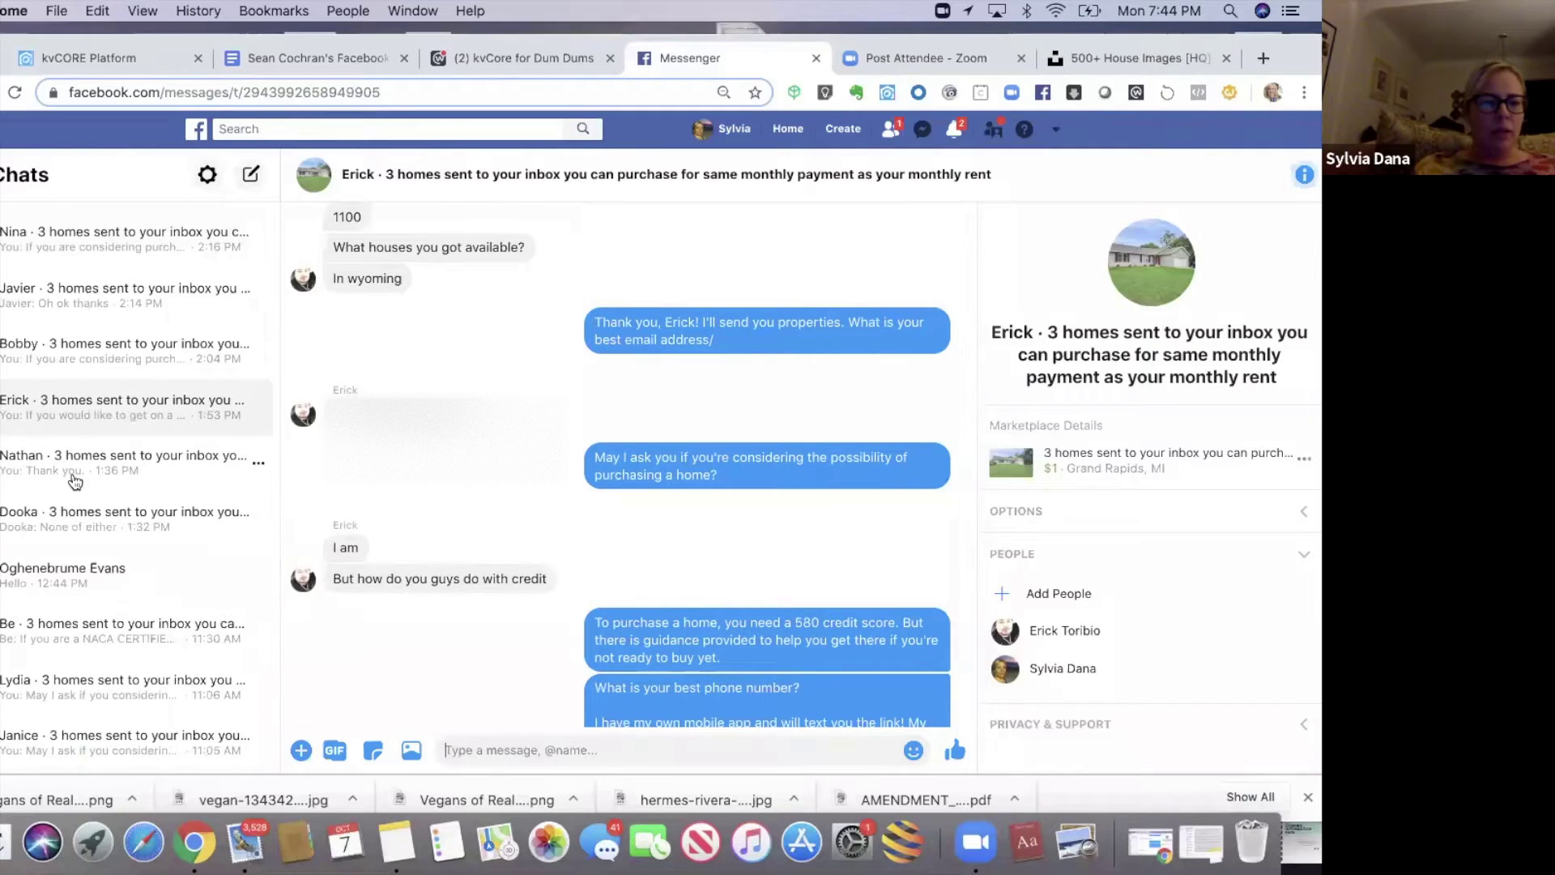
click(122, 462)
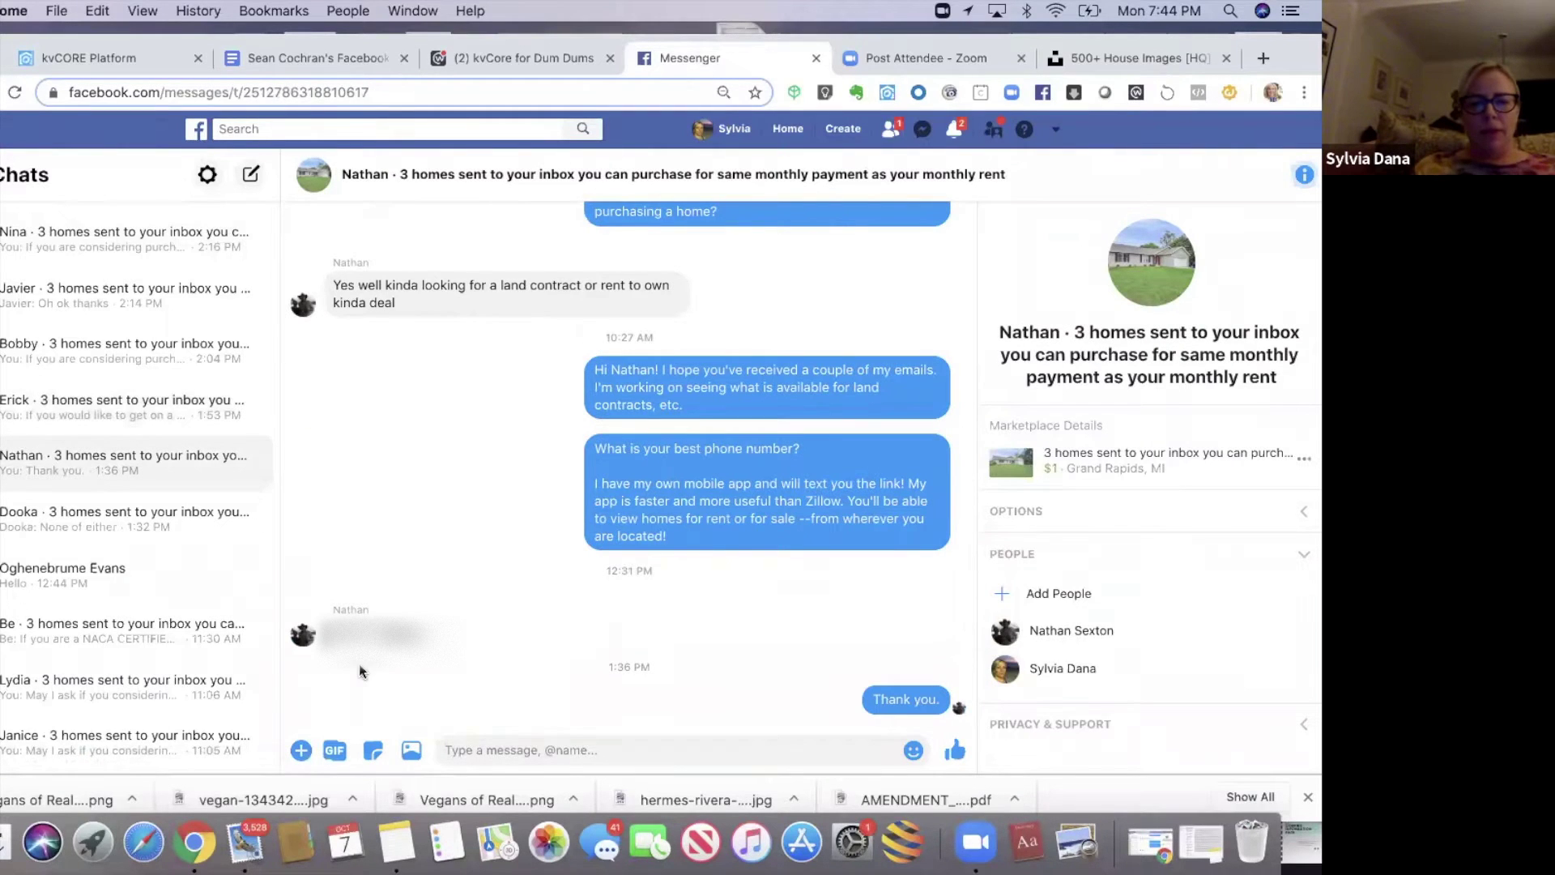
click(96, 529)
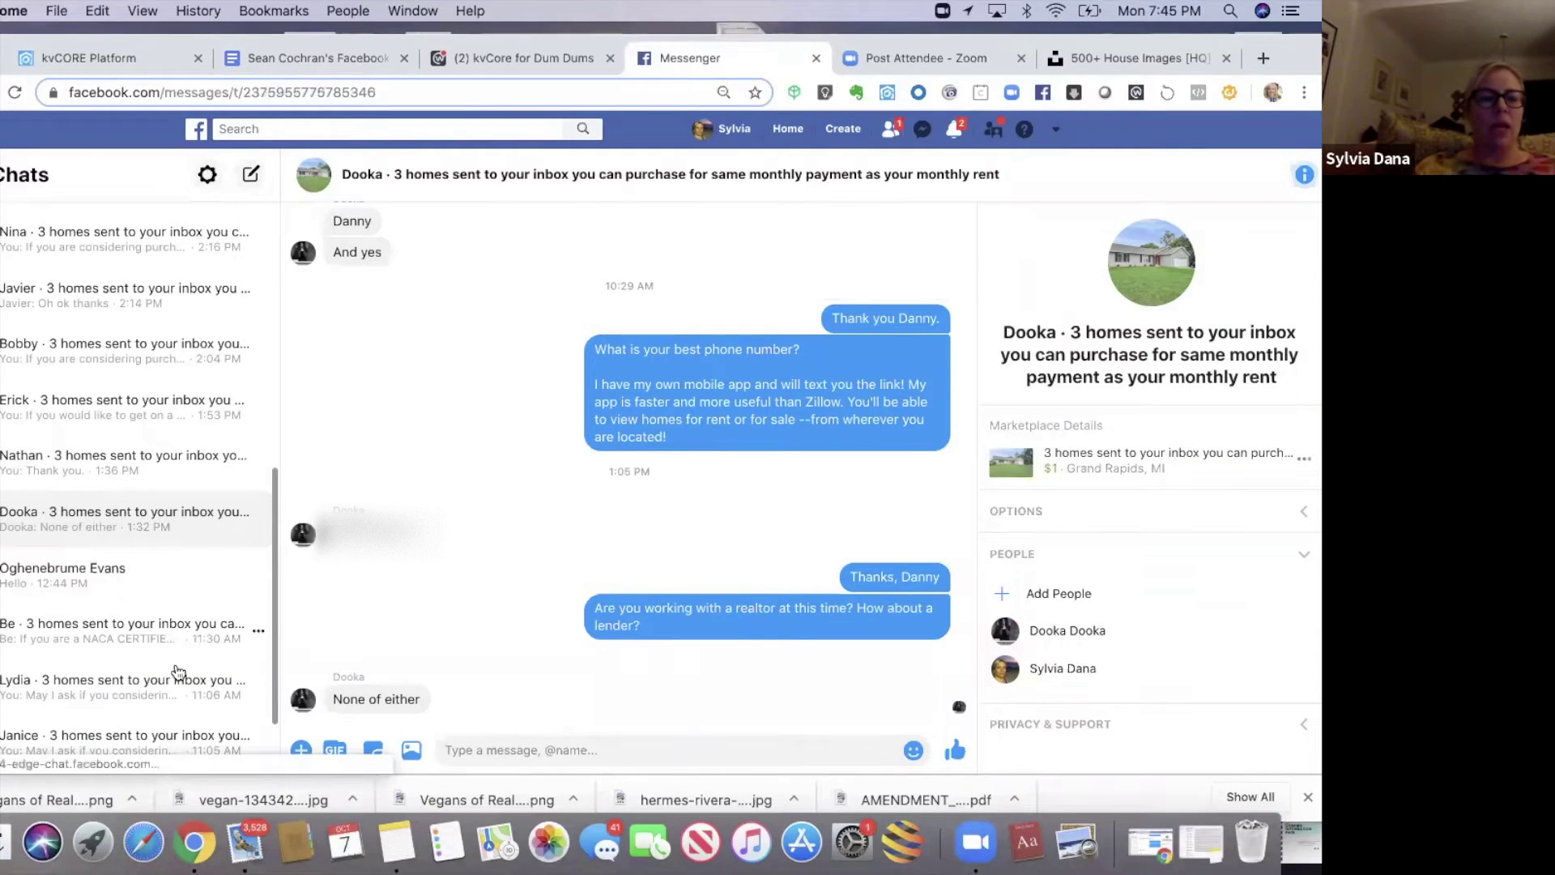
click(207, 634)
click(159, 708)
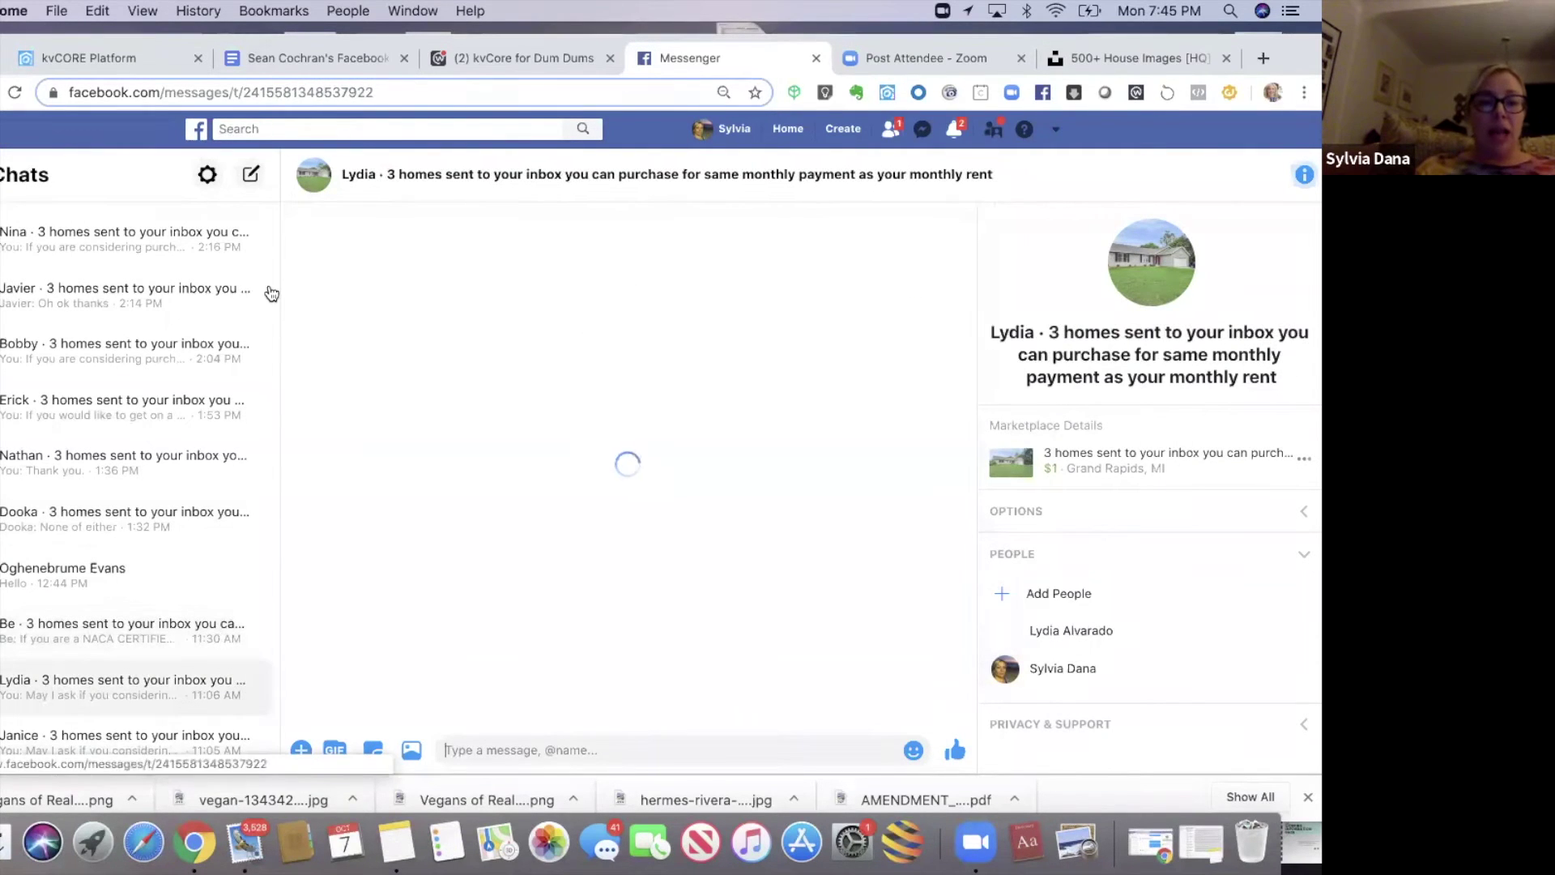
scroll(278, 592, down, 1)
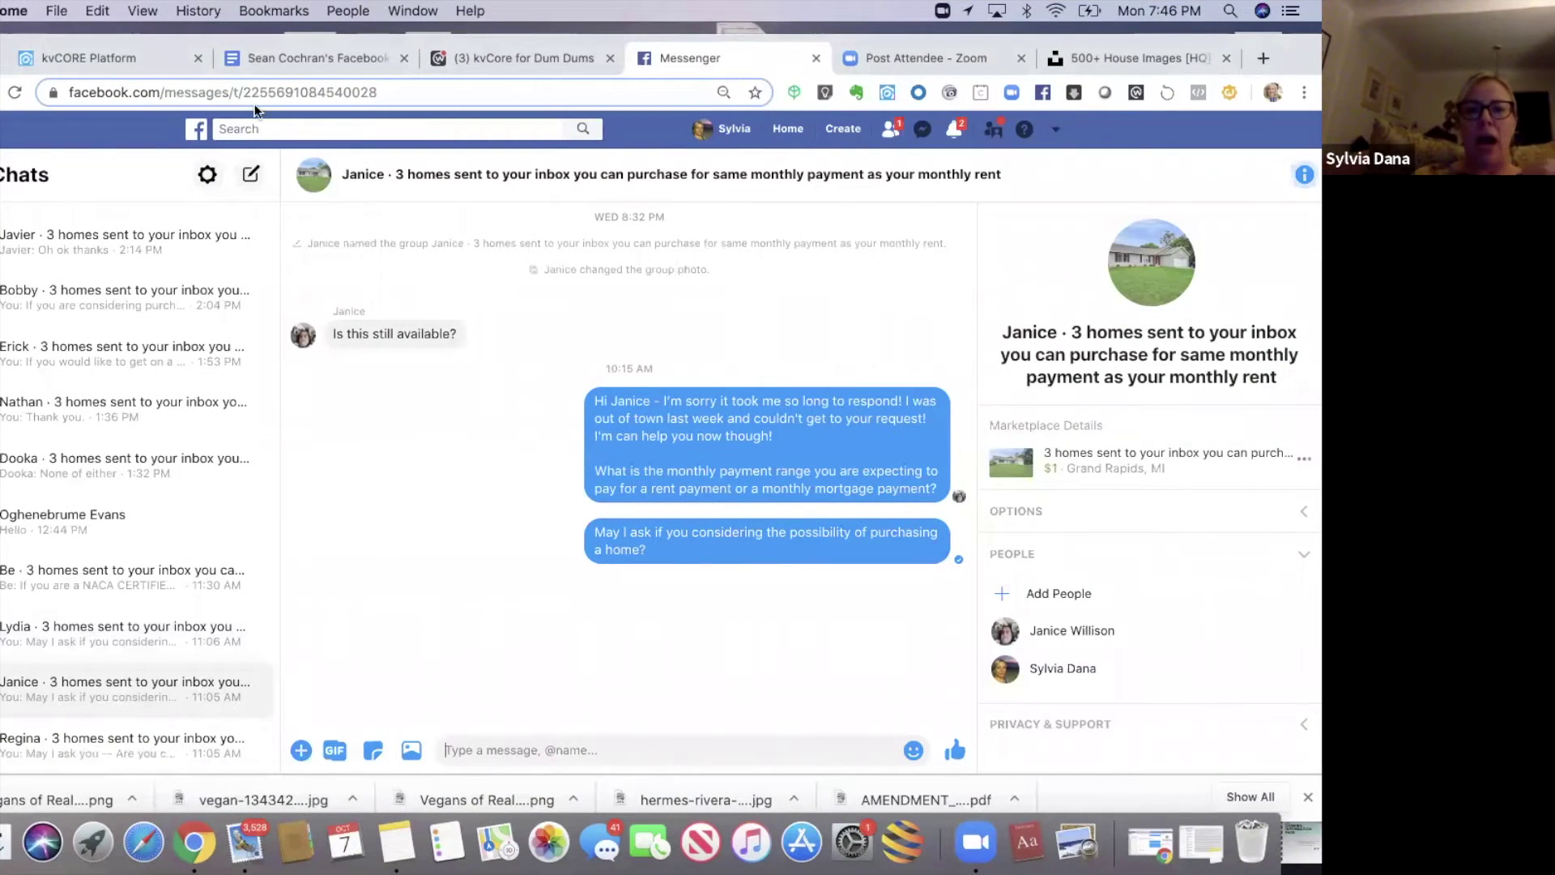
click(255, 60)
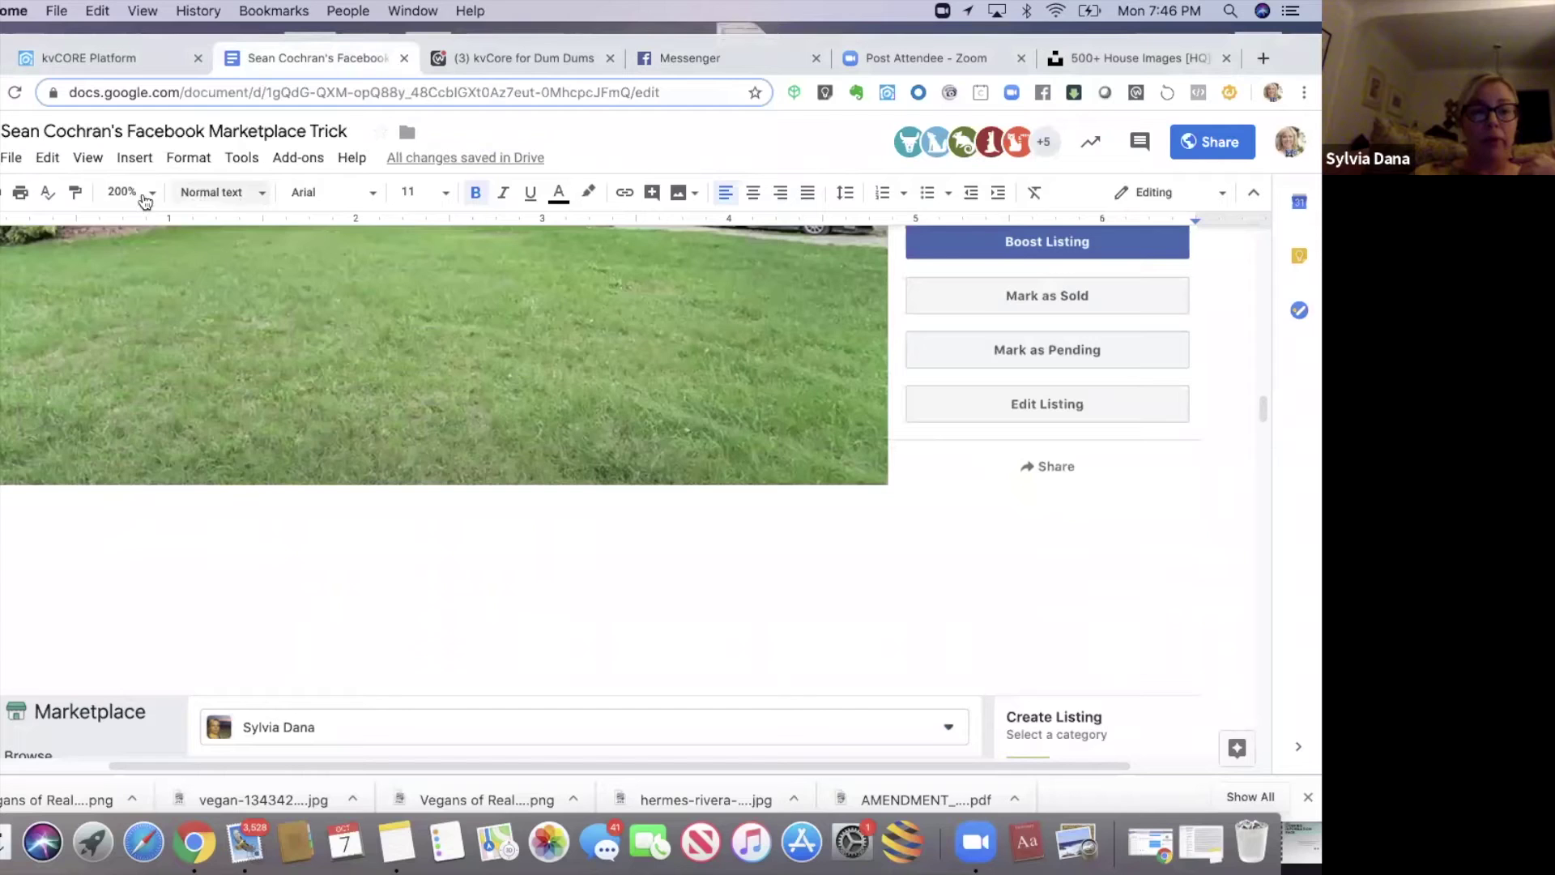
- Set the document zoom to 100% and paste the messaging script on a new line below the screenshot
click(144, 197)
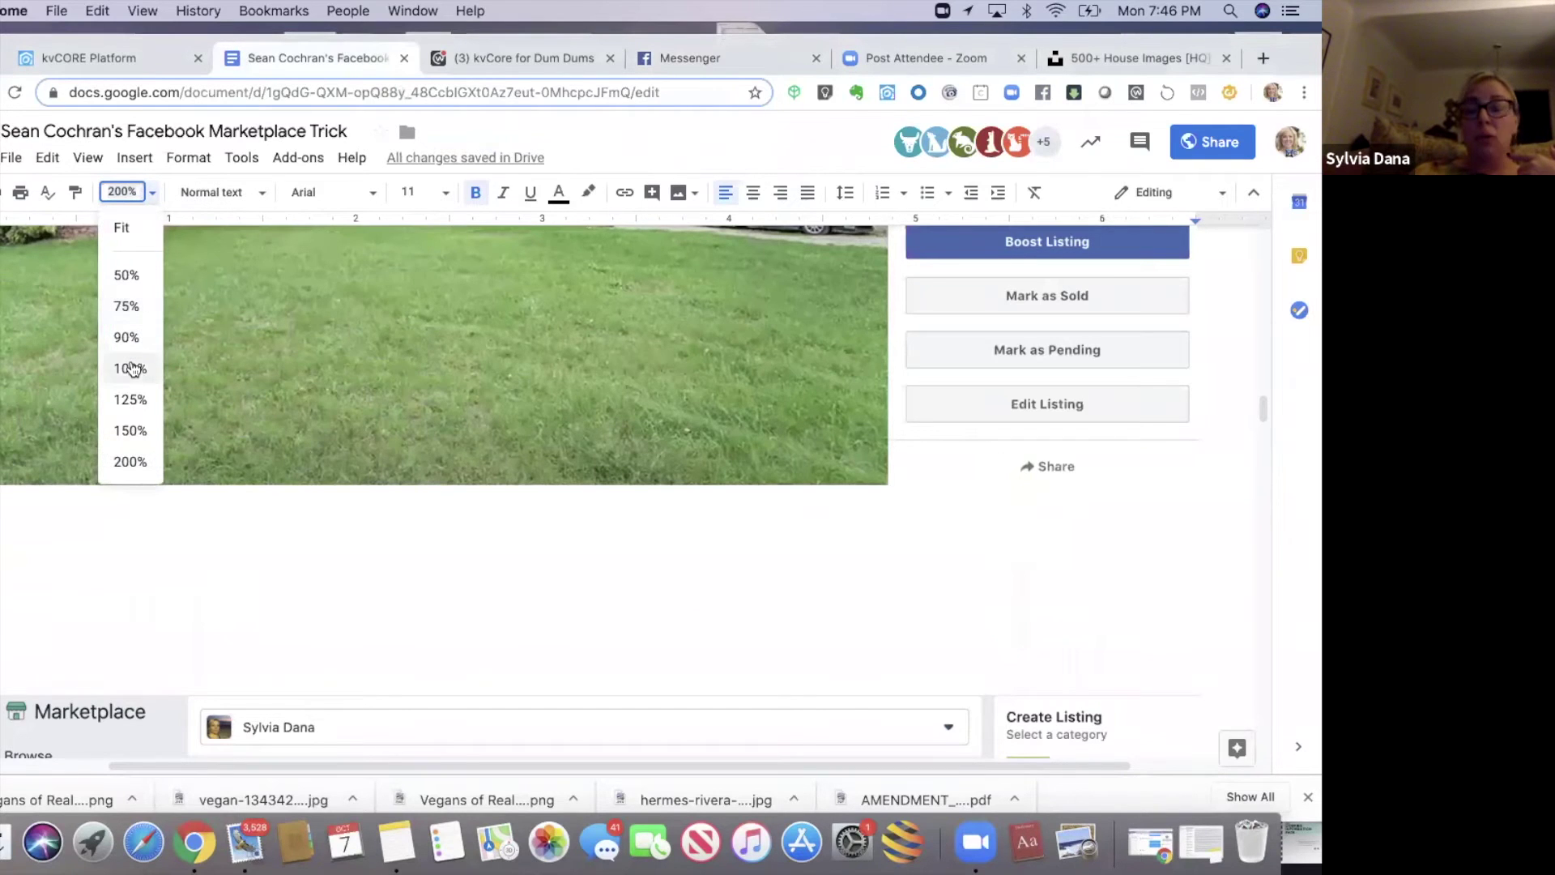
click(130, 368)
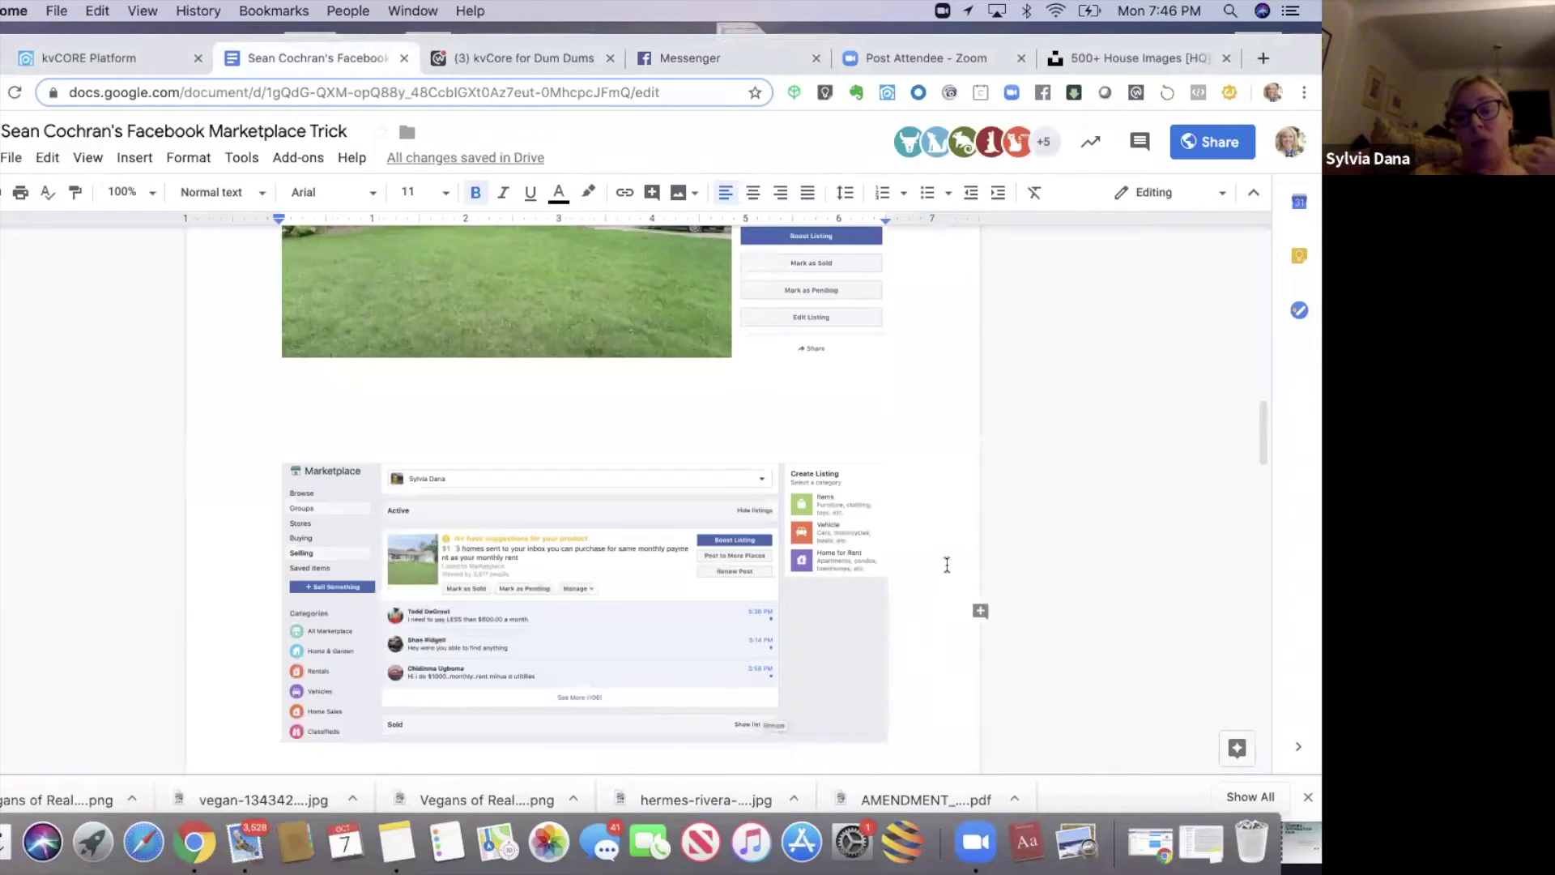
key(Return)
key(Return)
key(Return)
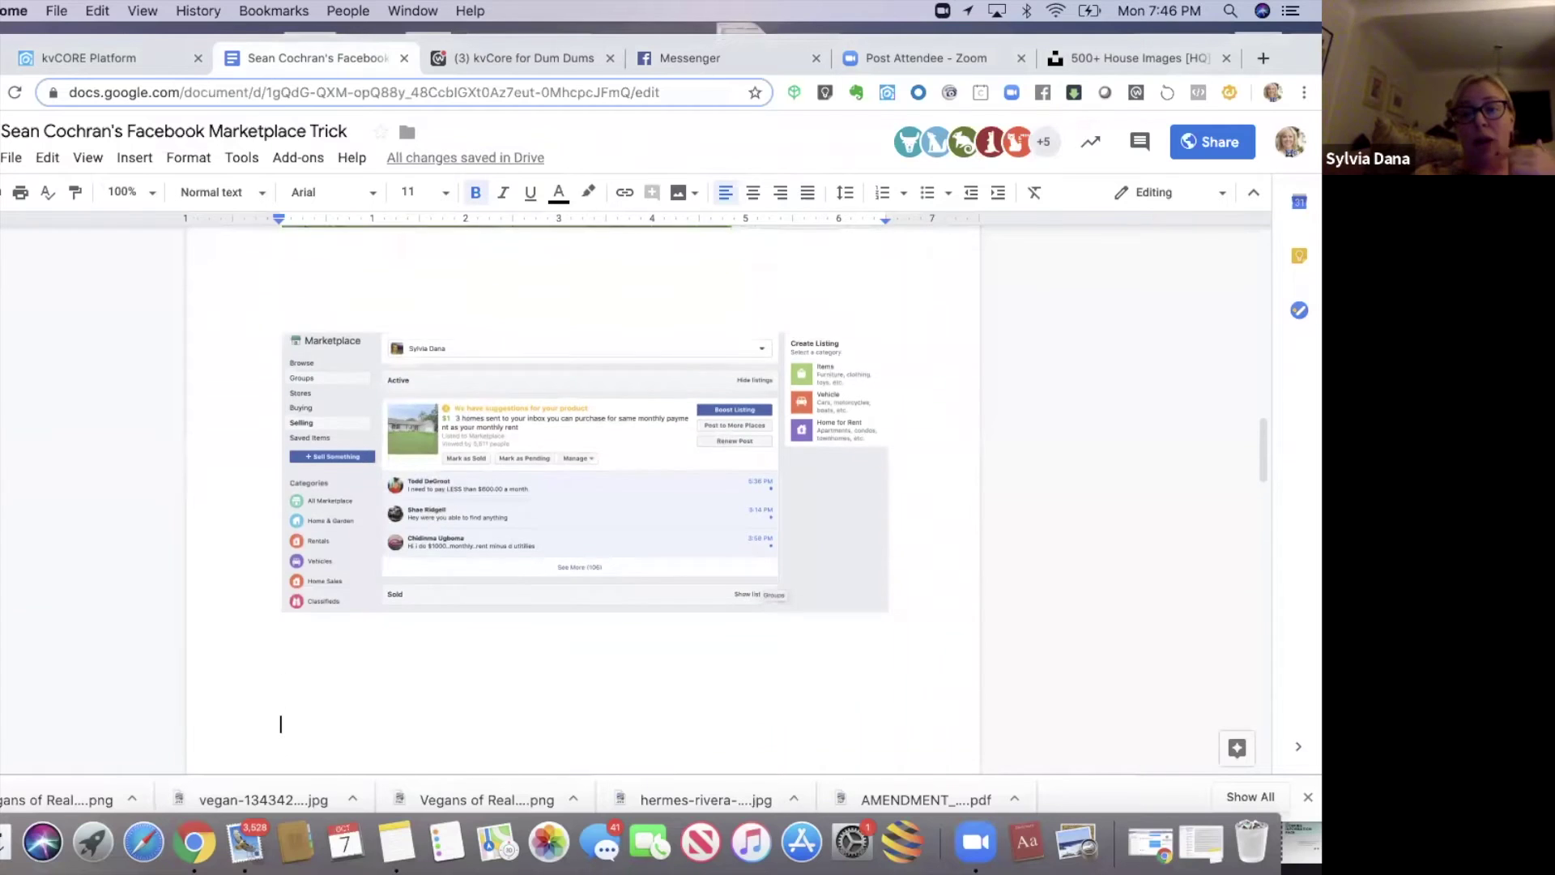
text(Messaging Script  What is the monthly payment range you are expecting to pay for a rent payment or a monthly mortgage payment?  Thank you! I will send you properties. What is your best email address?)
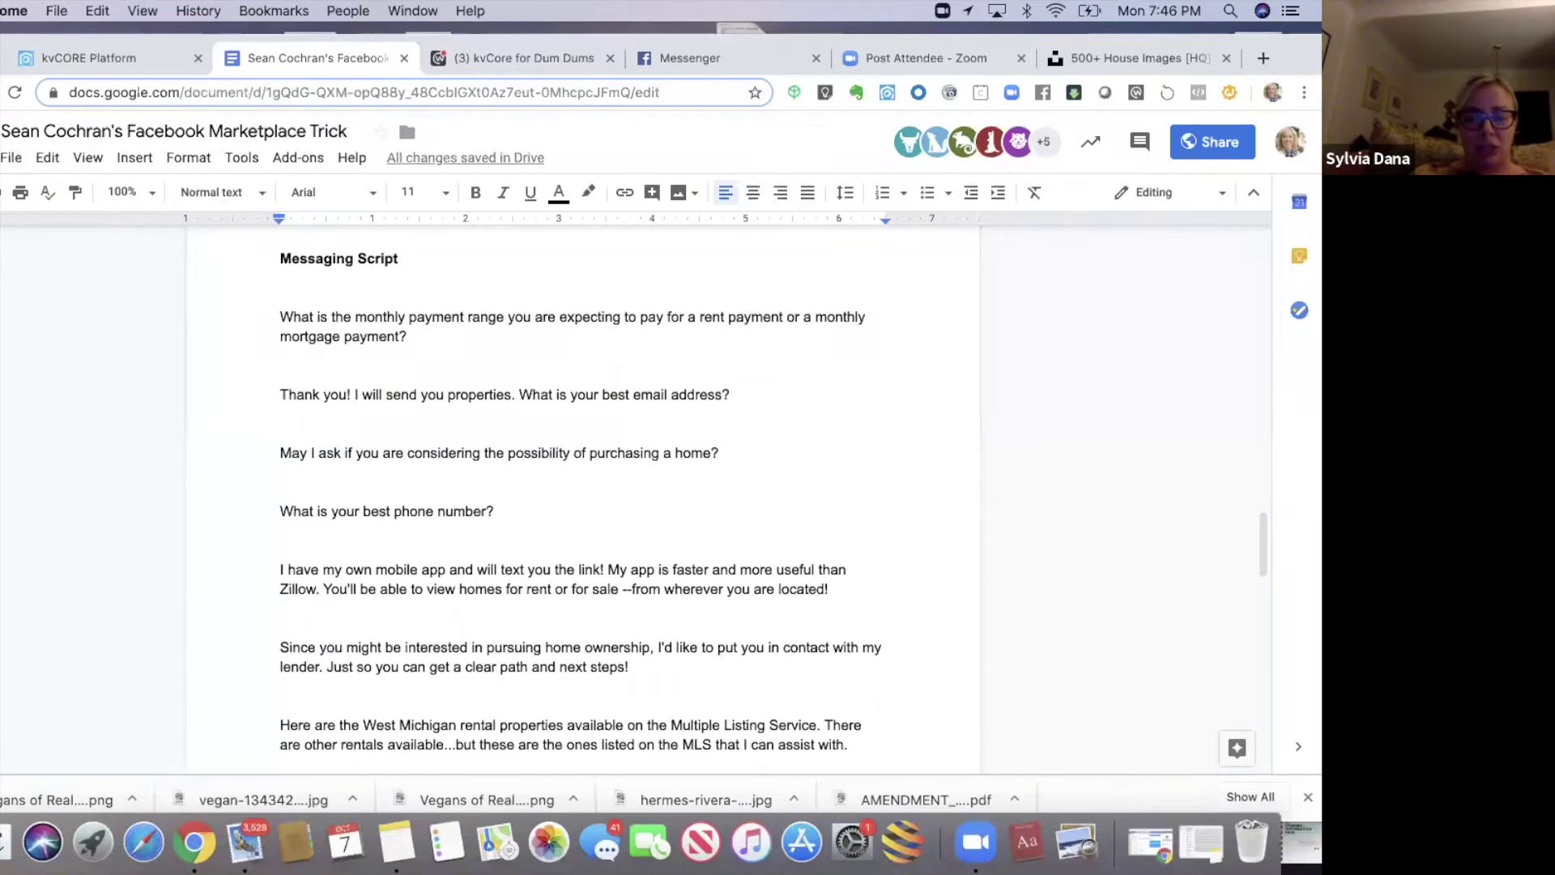
click(397, 843)
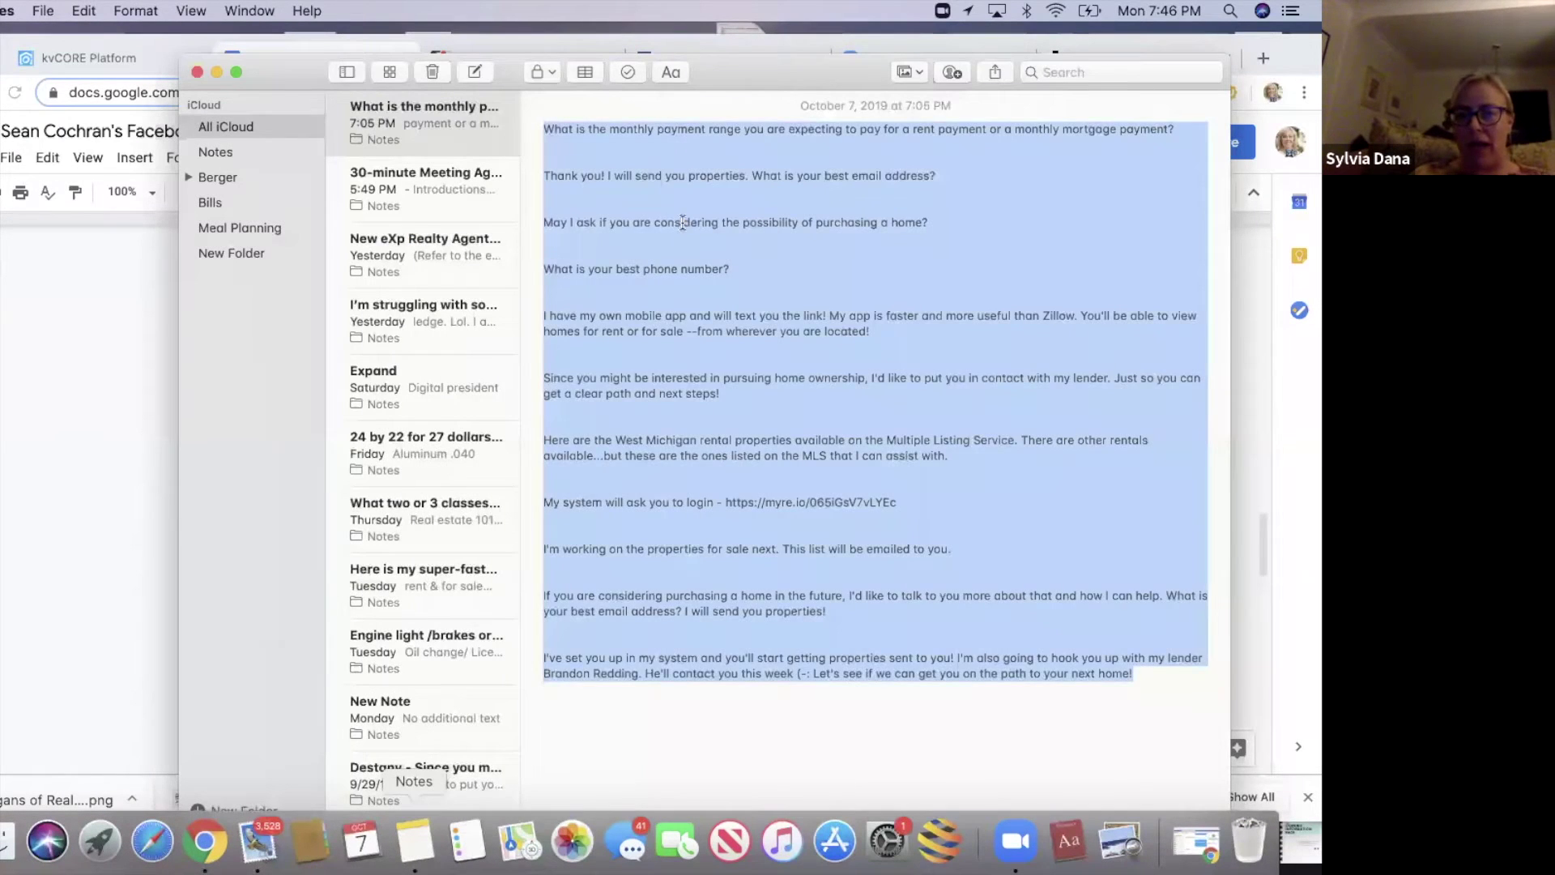
click(684, 221)
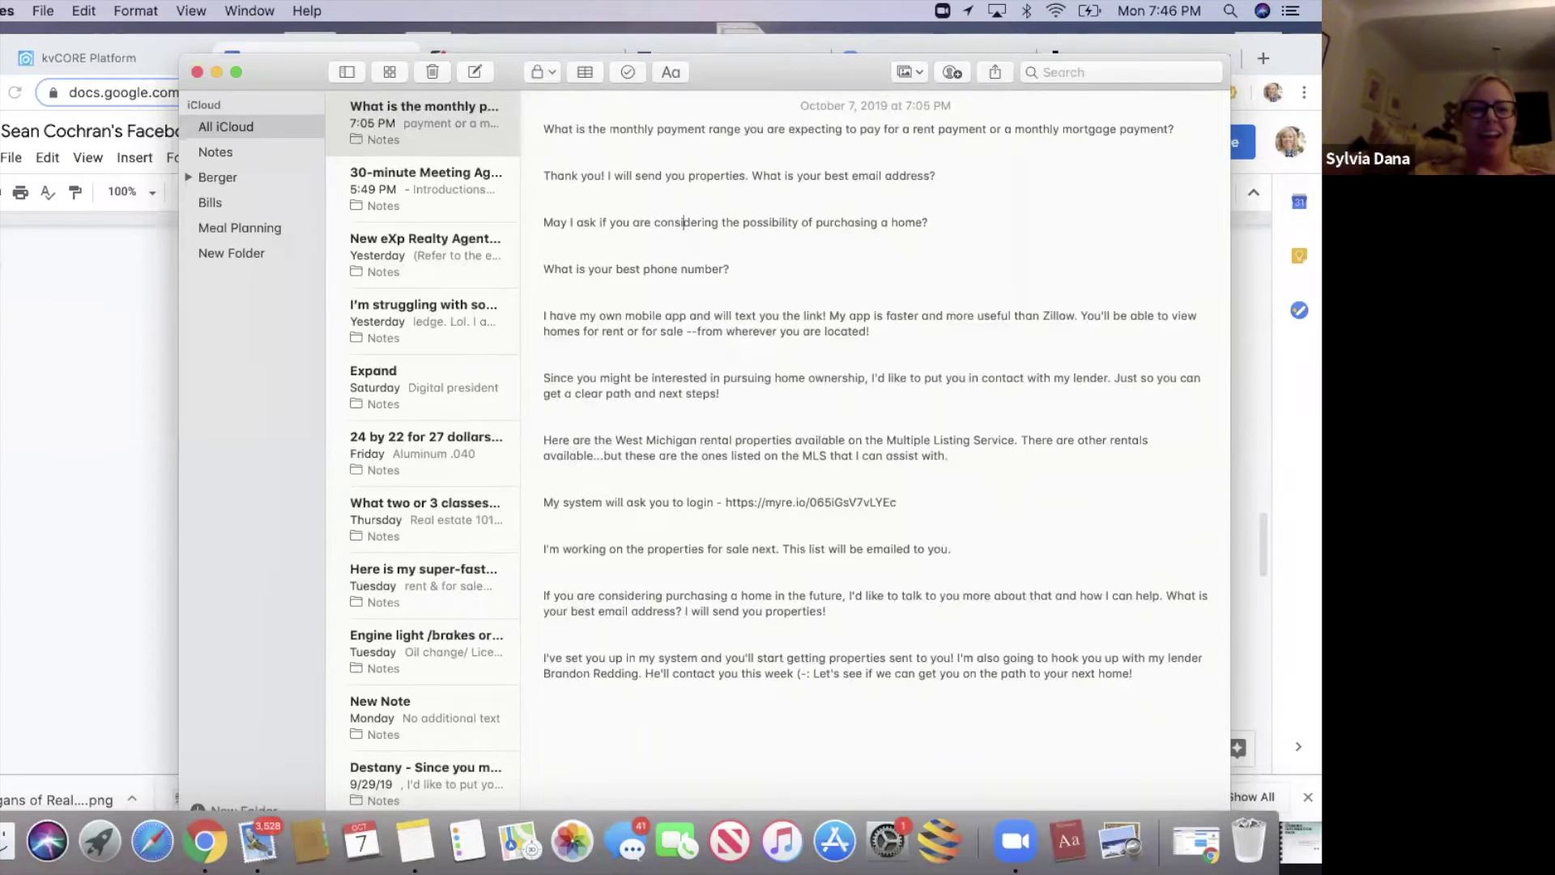
click(46, 496)
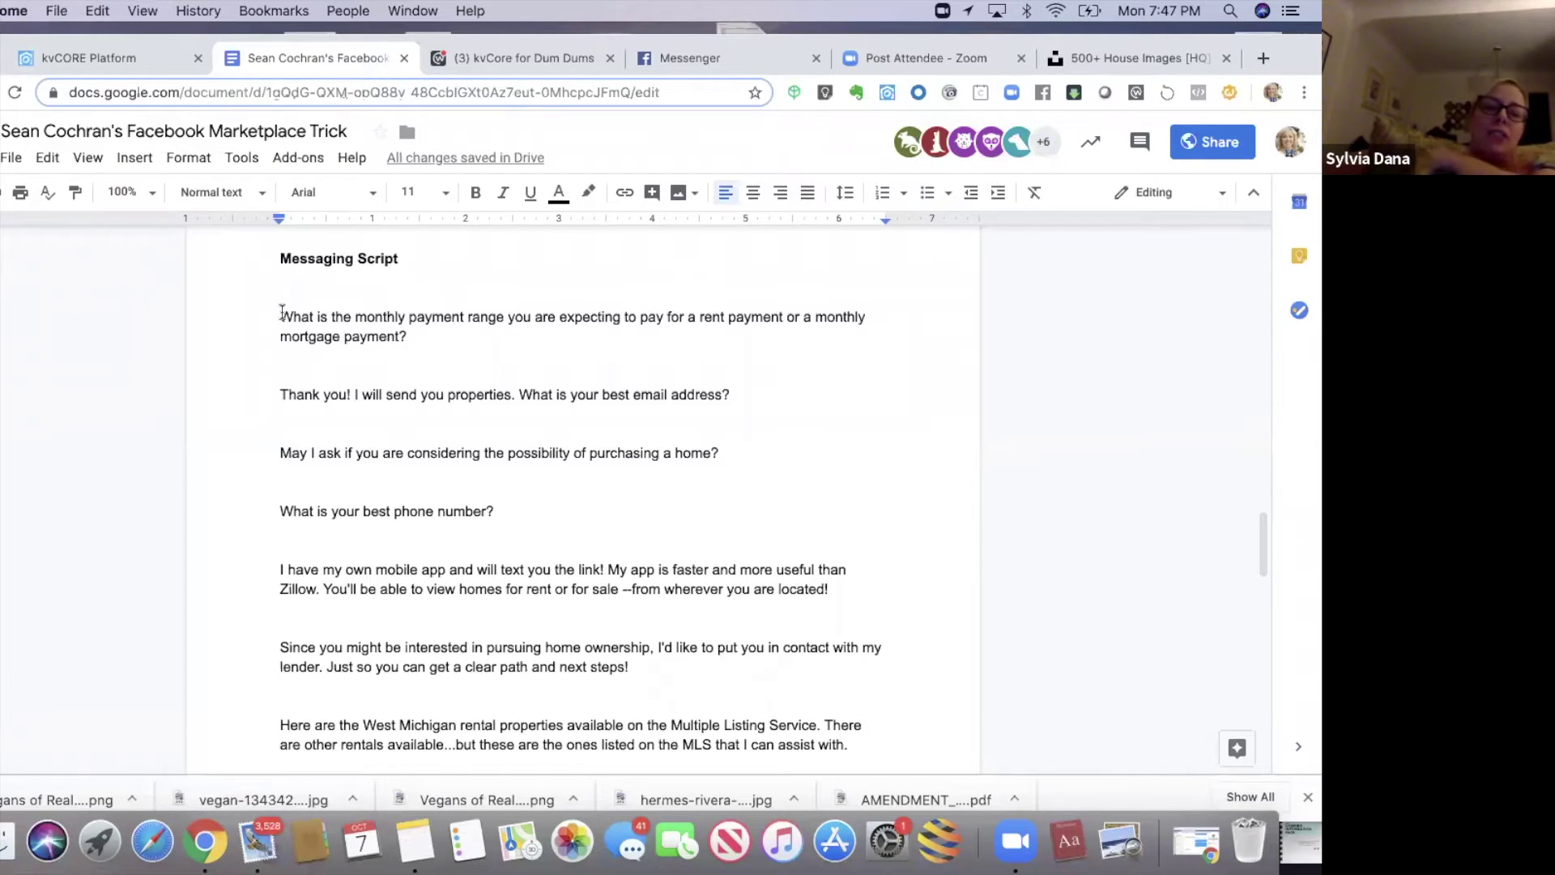
drag(281, 314, 447, 377)
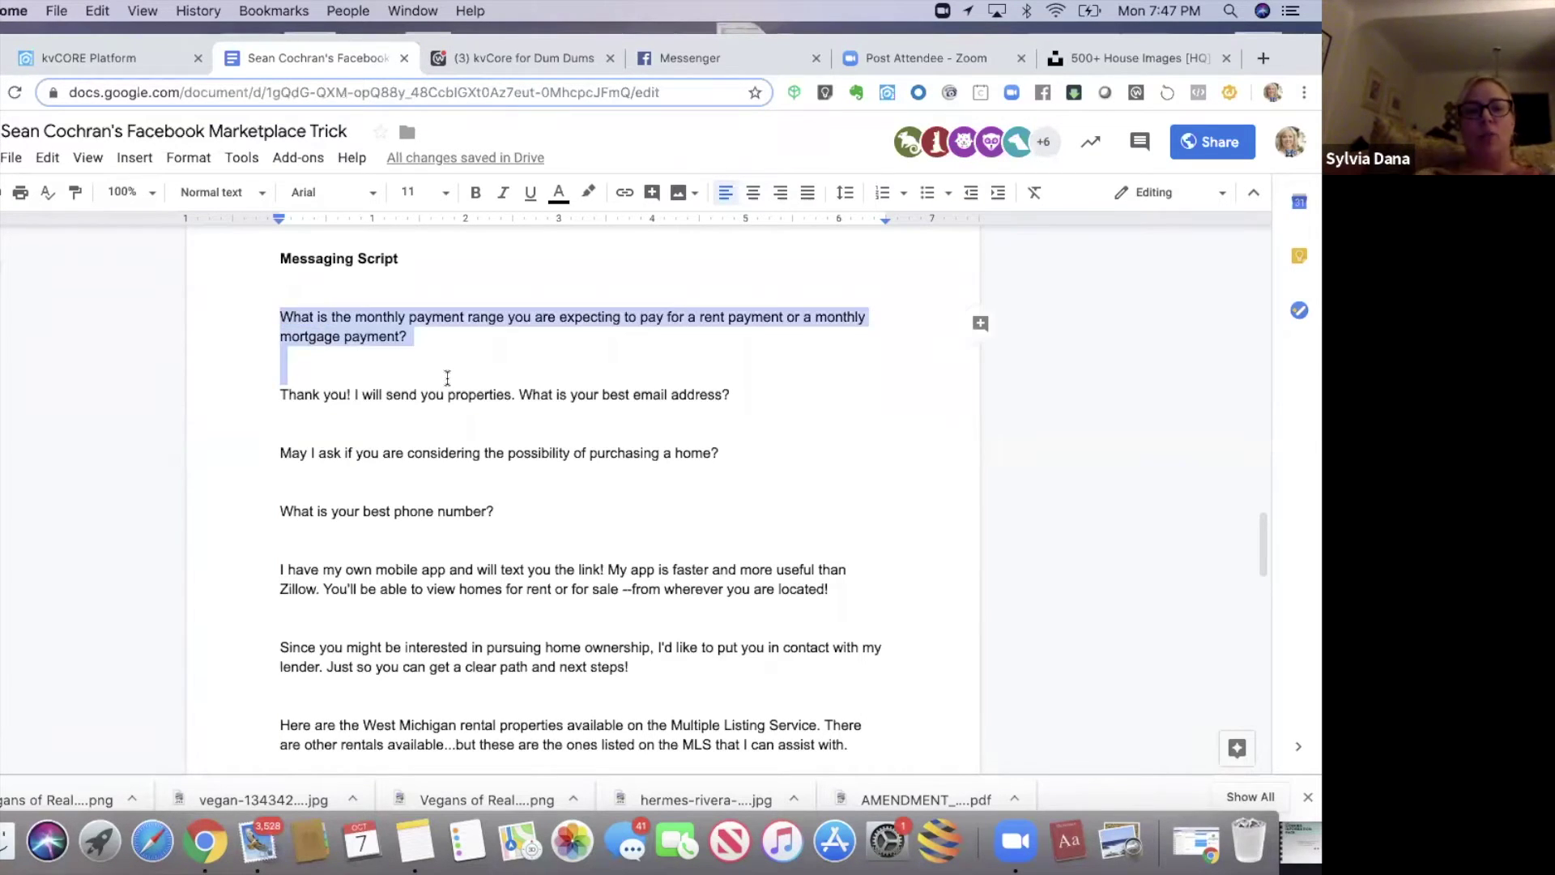
click(446, 368)
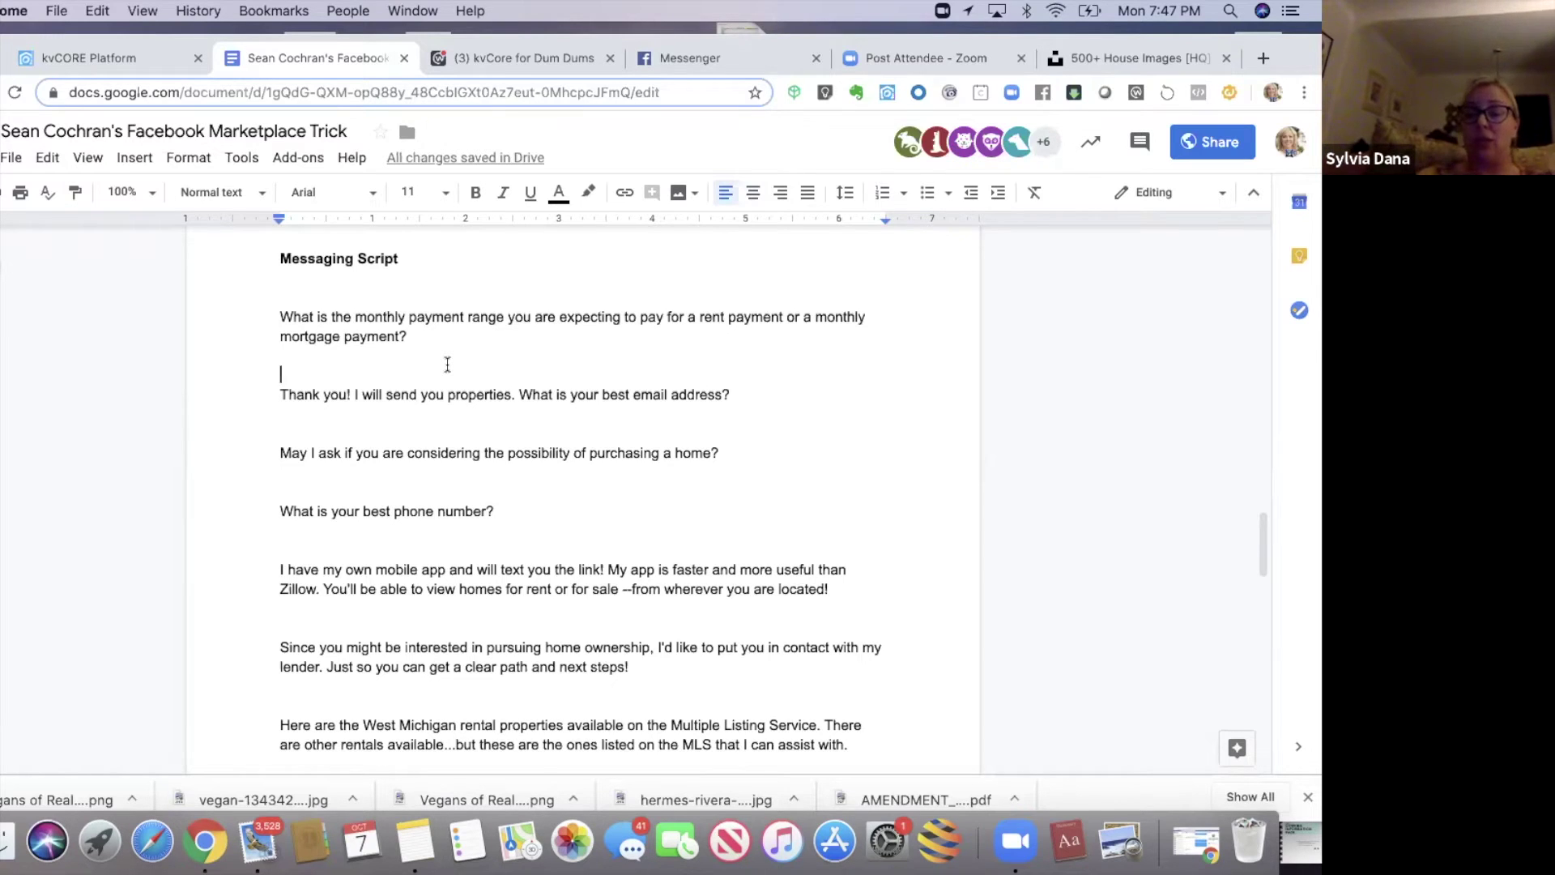
double_click(739, 425)
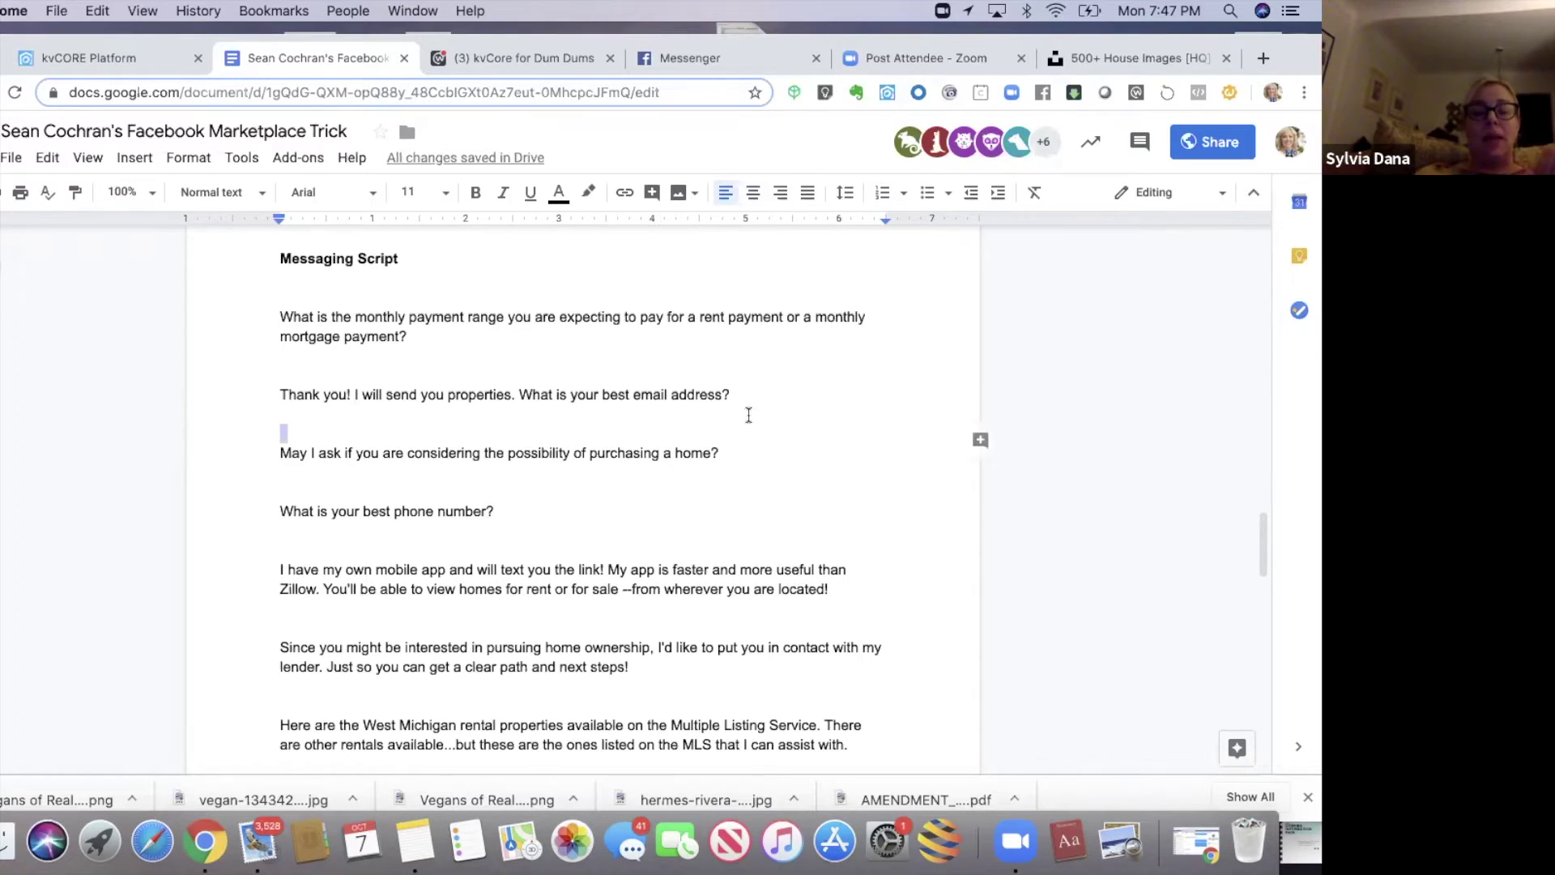
click(750, 415)
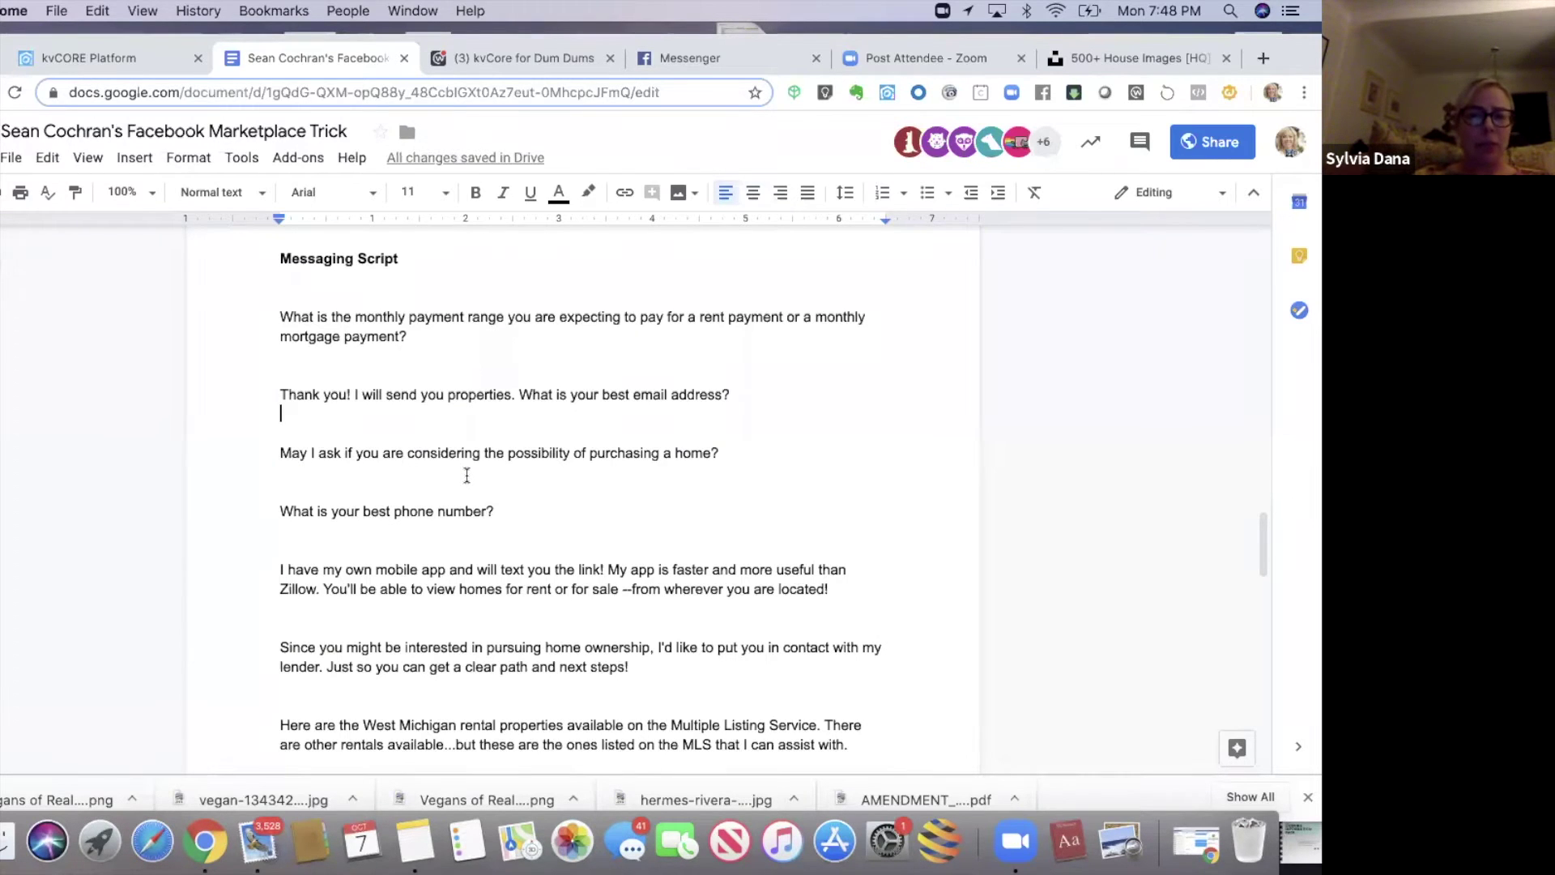
- Select the purchase-a-home question line, then clear the selection
drag(721, 454, 247, 451)
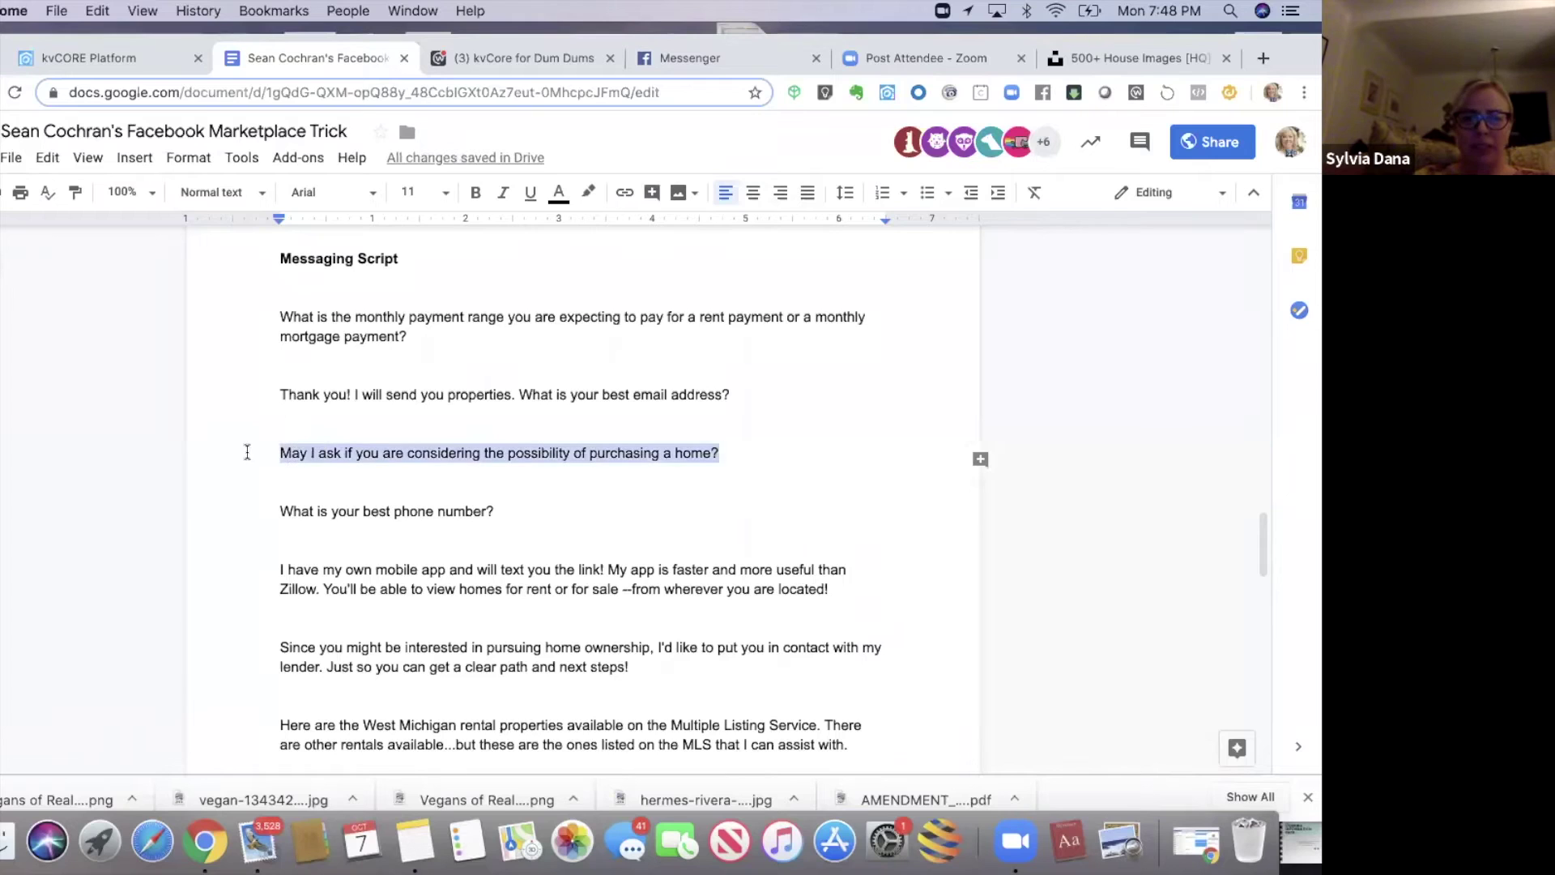
click(259, 482)
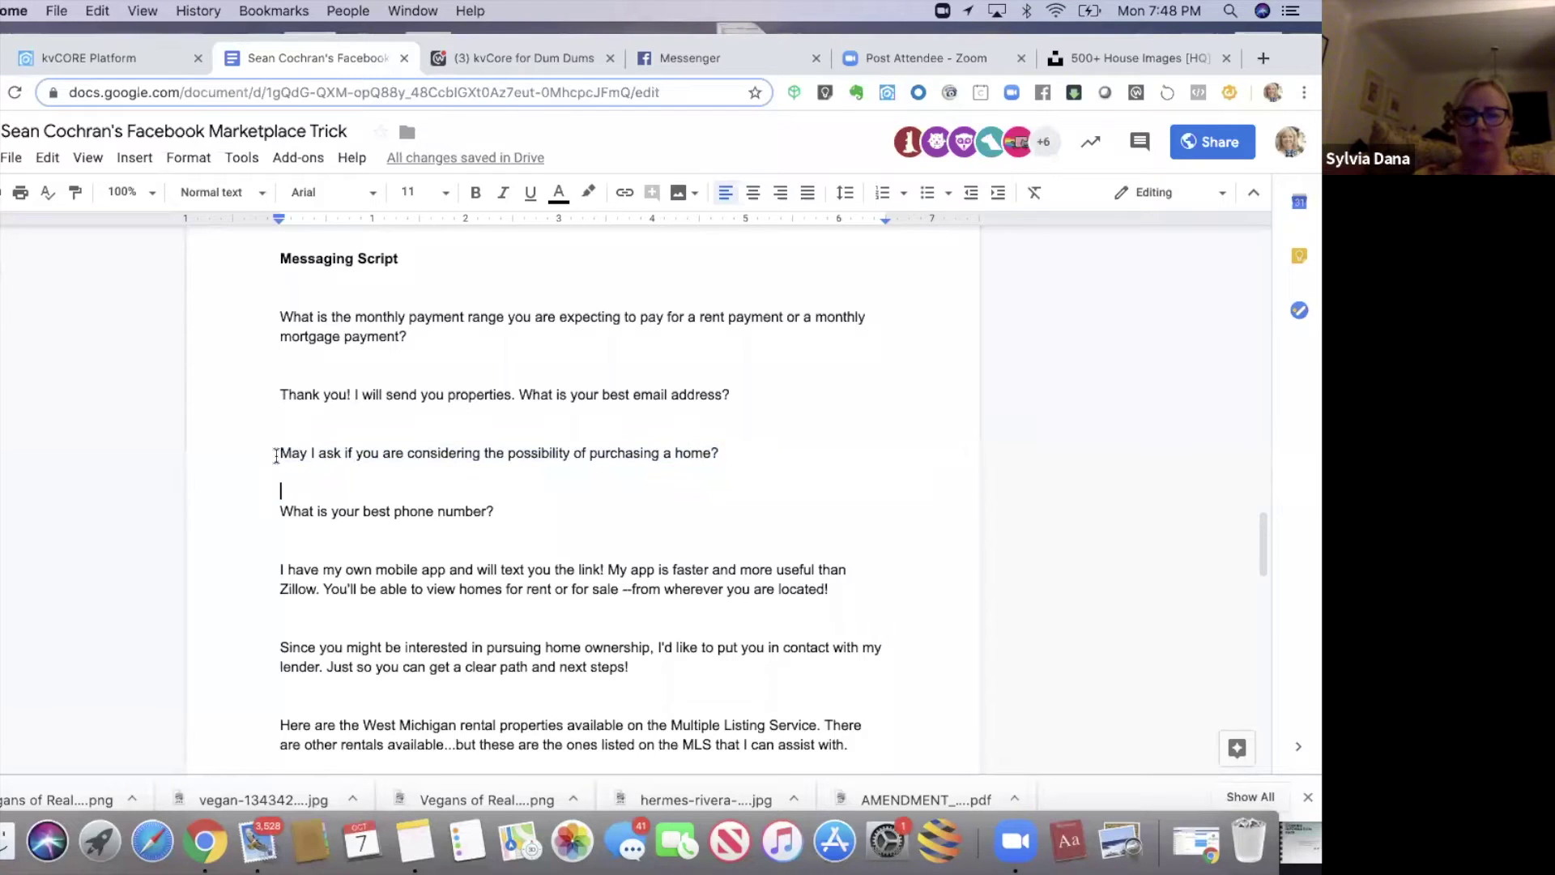
triple_click(718, 453)
click(729, 454)
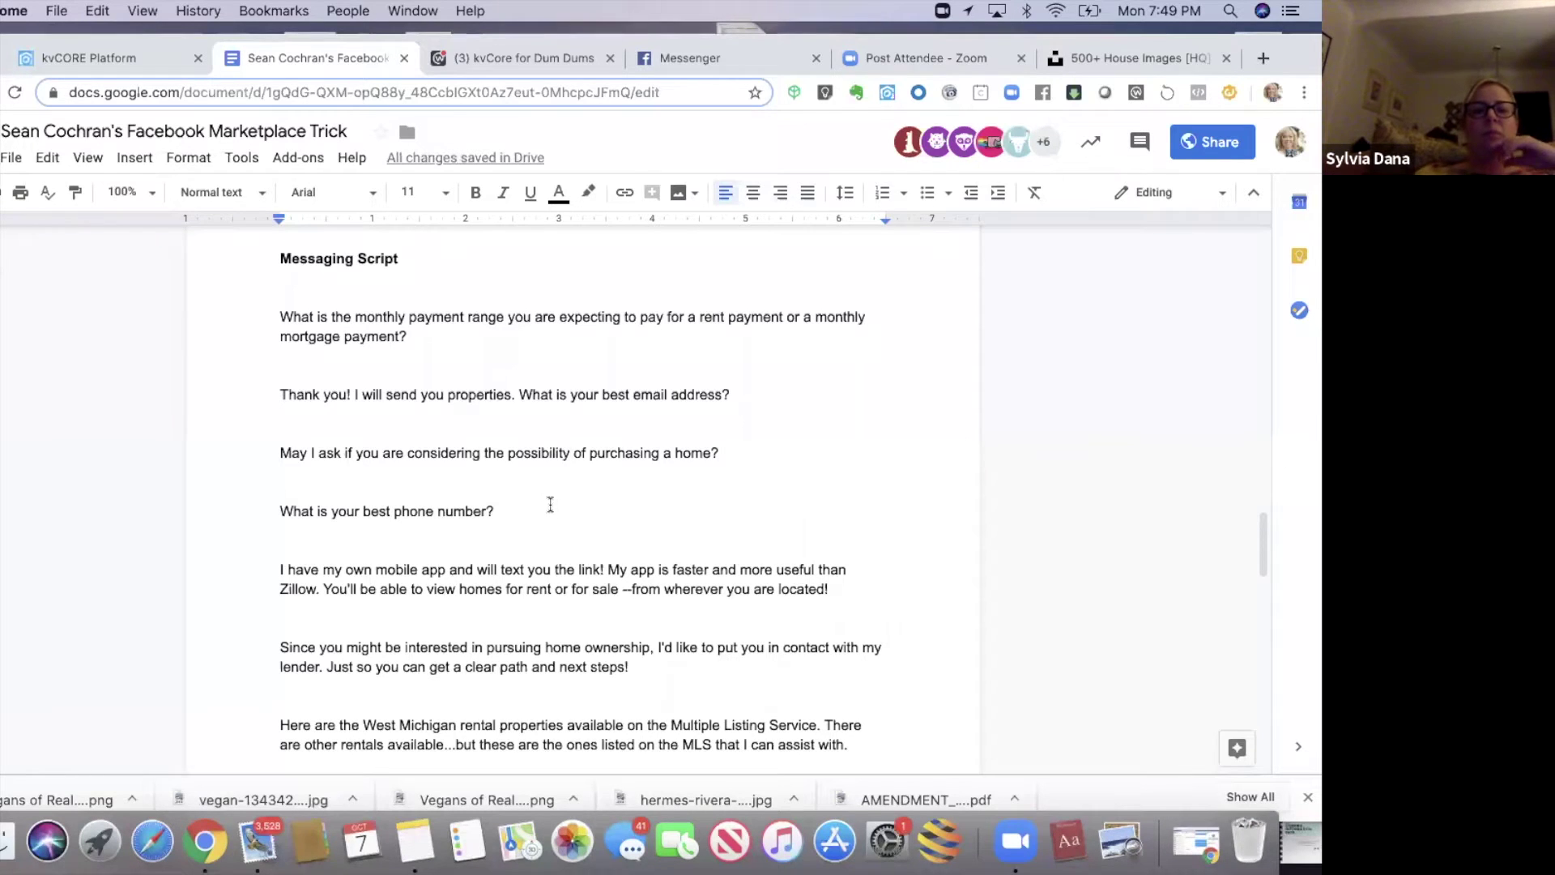
- Delete the two empty lines under the phone number question, then switch to the Notes app
click(287, 547)
key(BackSpace)
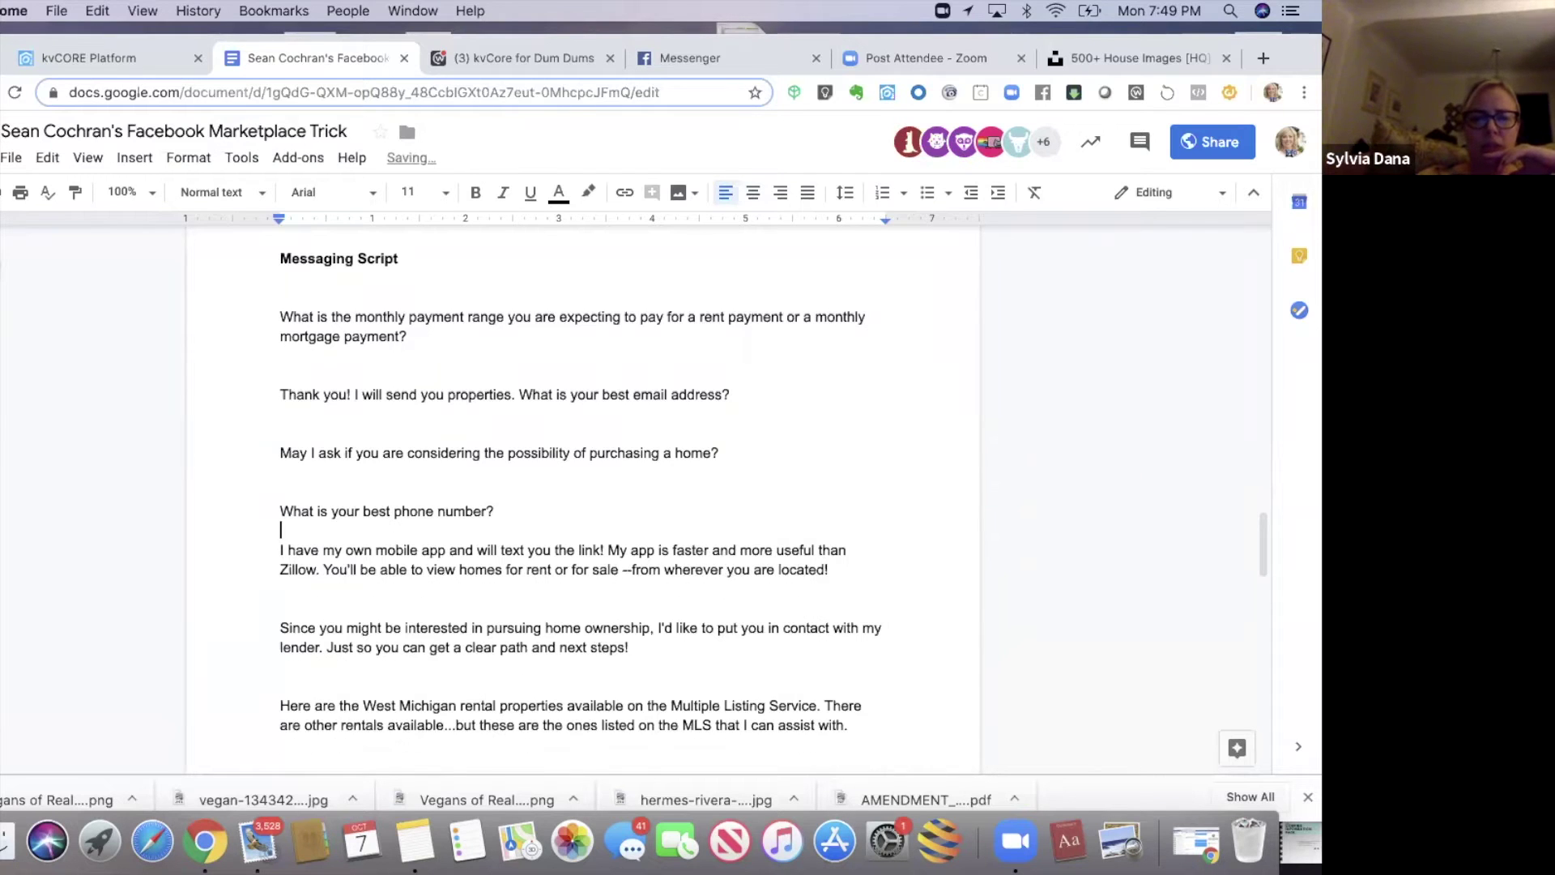
key(BackSpace)
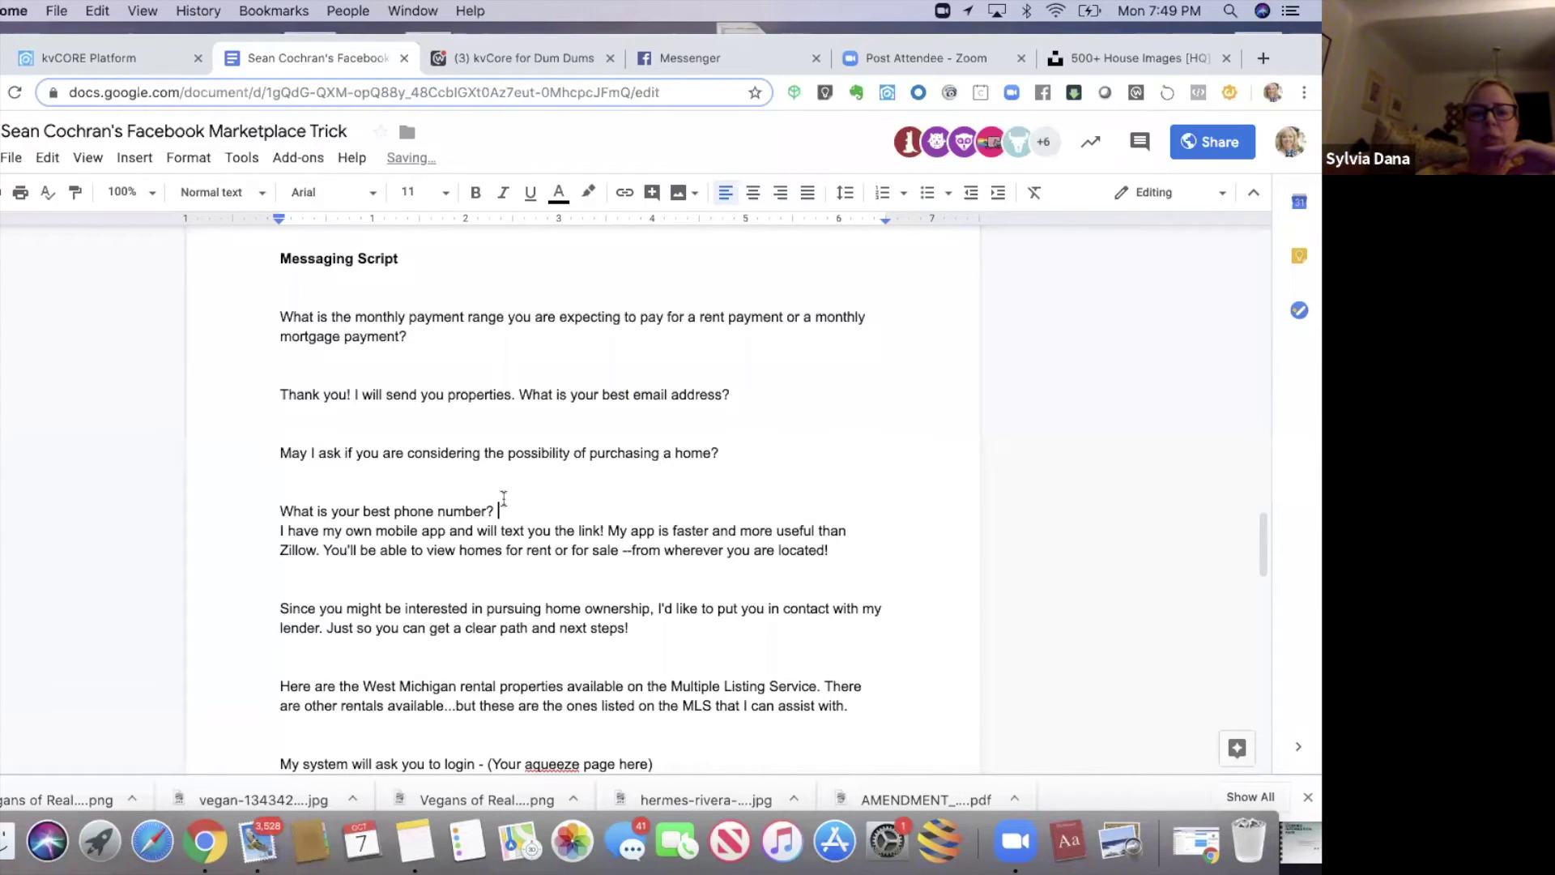
click(503, 497)
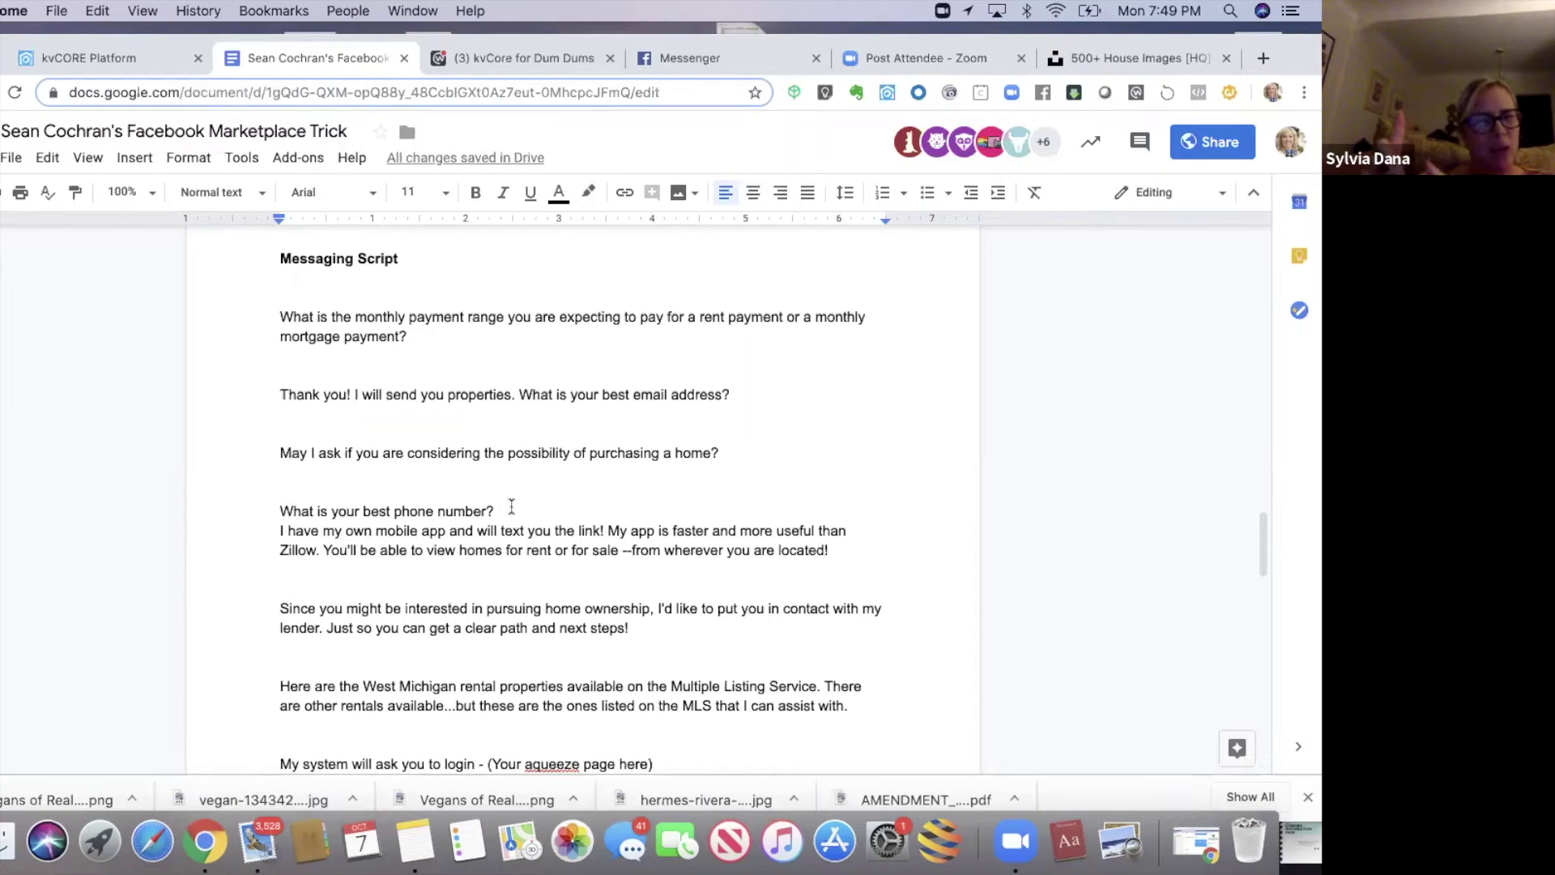
drag(281, 510, 481, 586)
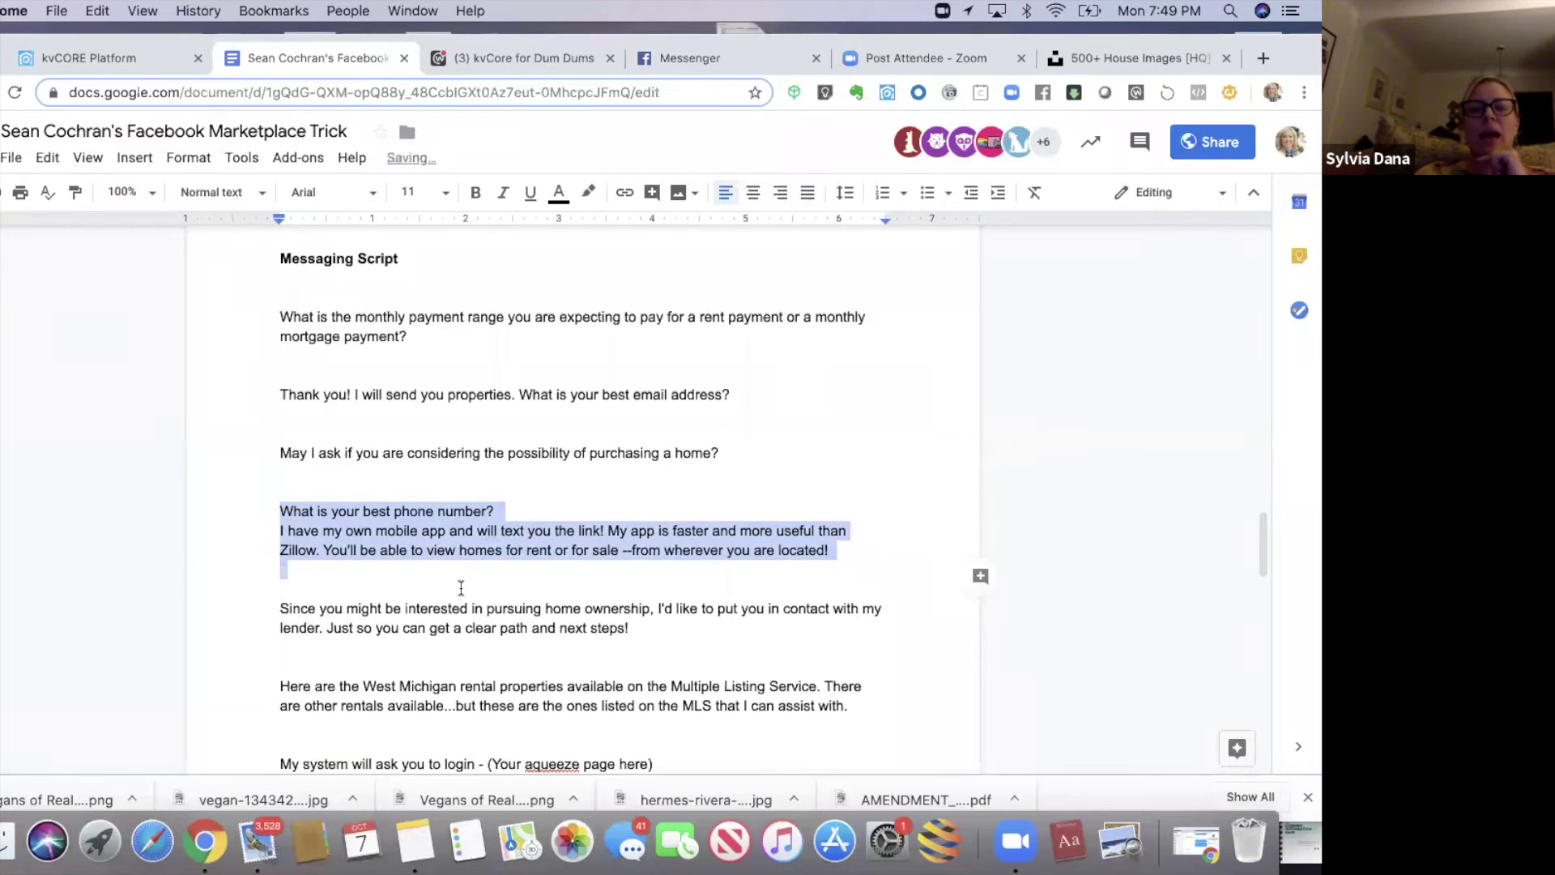
click(461, 587)
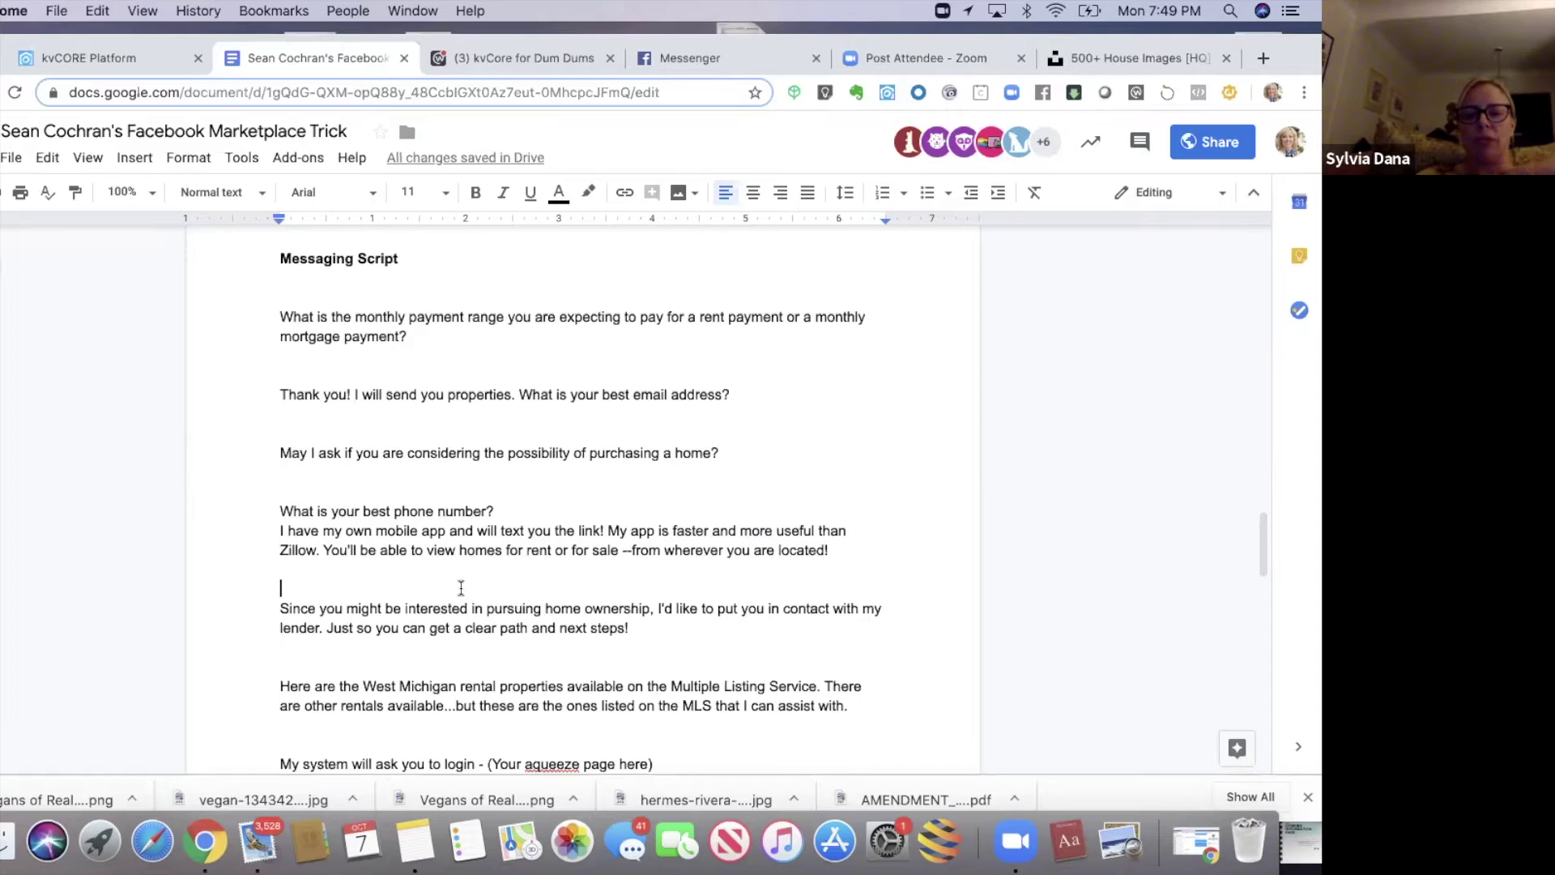
click(431, 849)
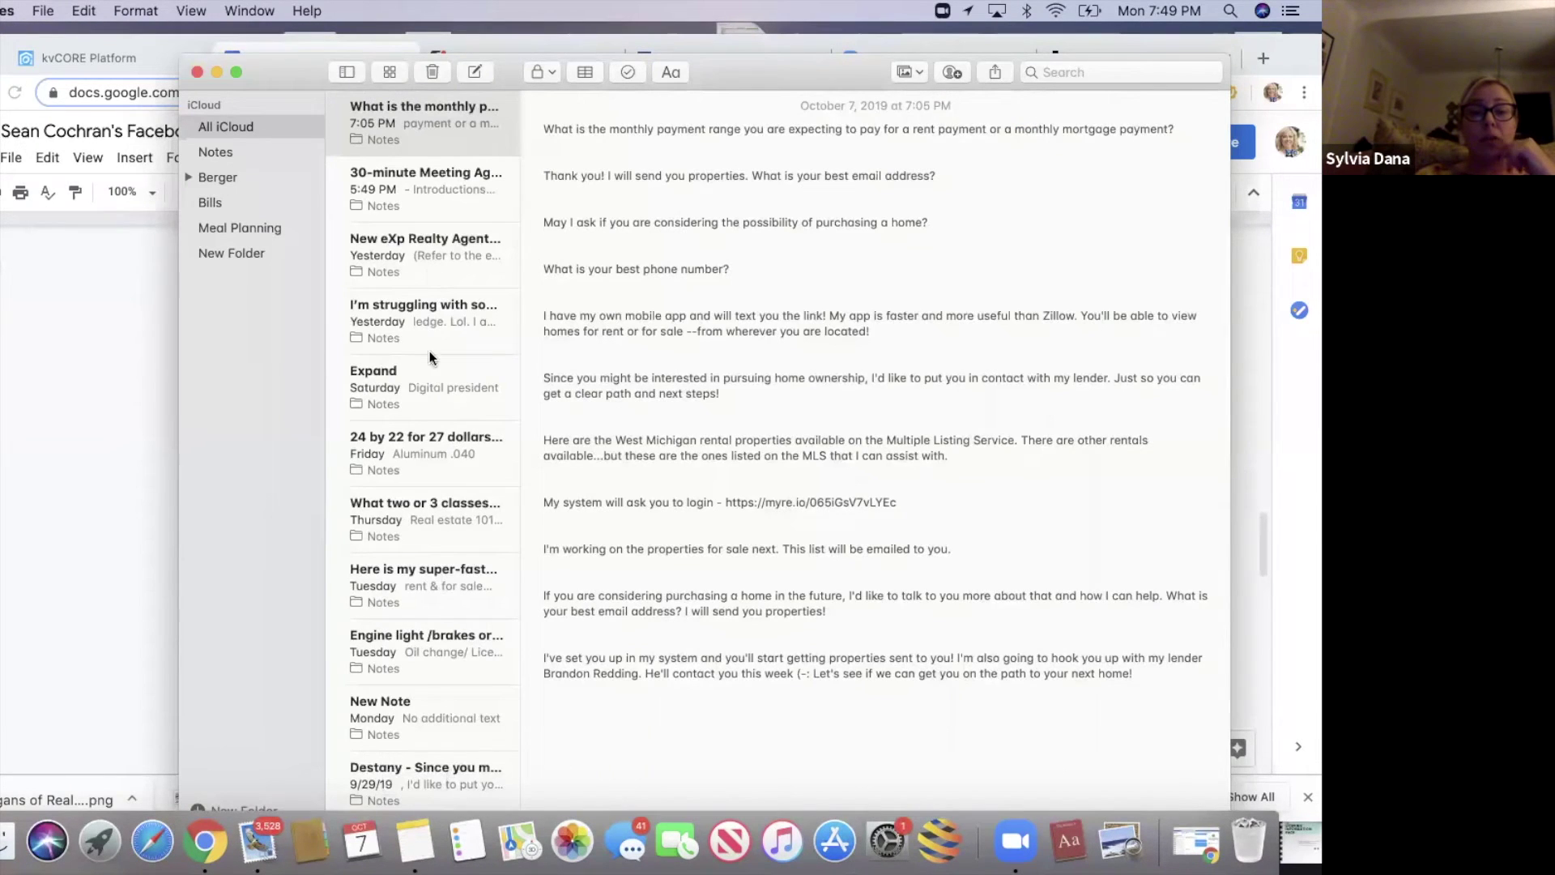
- Open the 'Here is my super-fast…' note, select its message, and switch back to Chrome
click(427, 579)
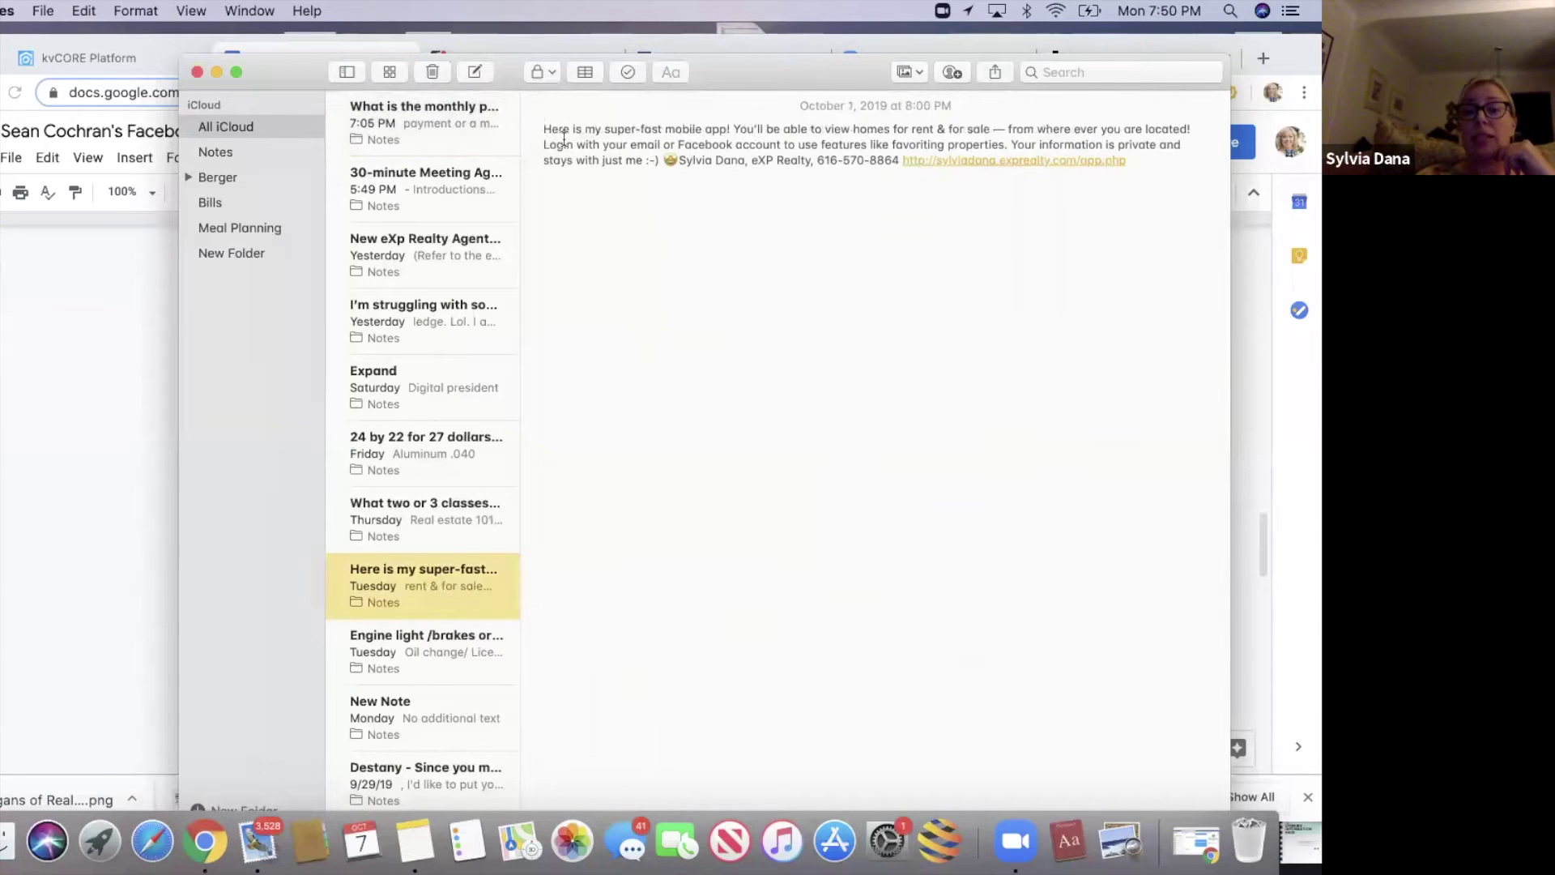
drag(564, 138, 599, 176)
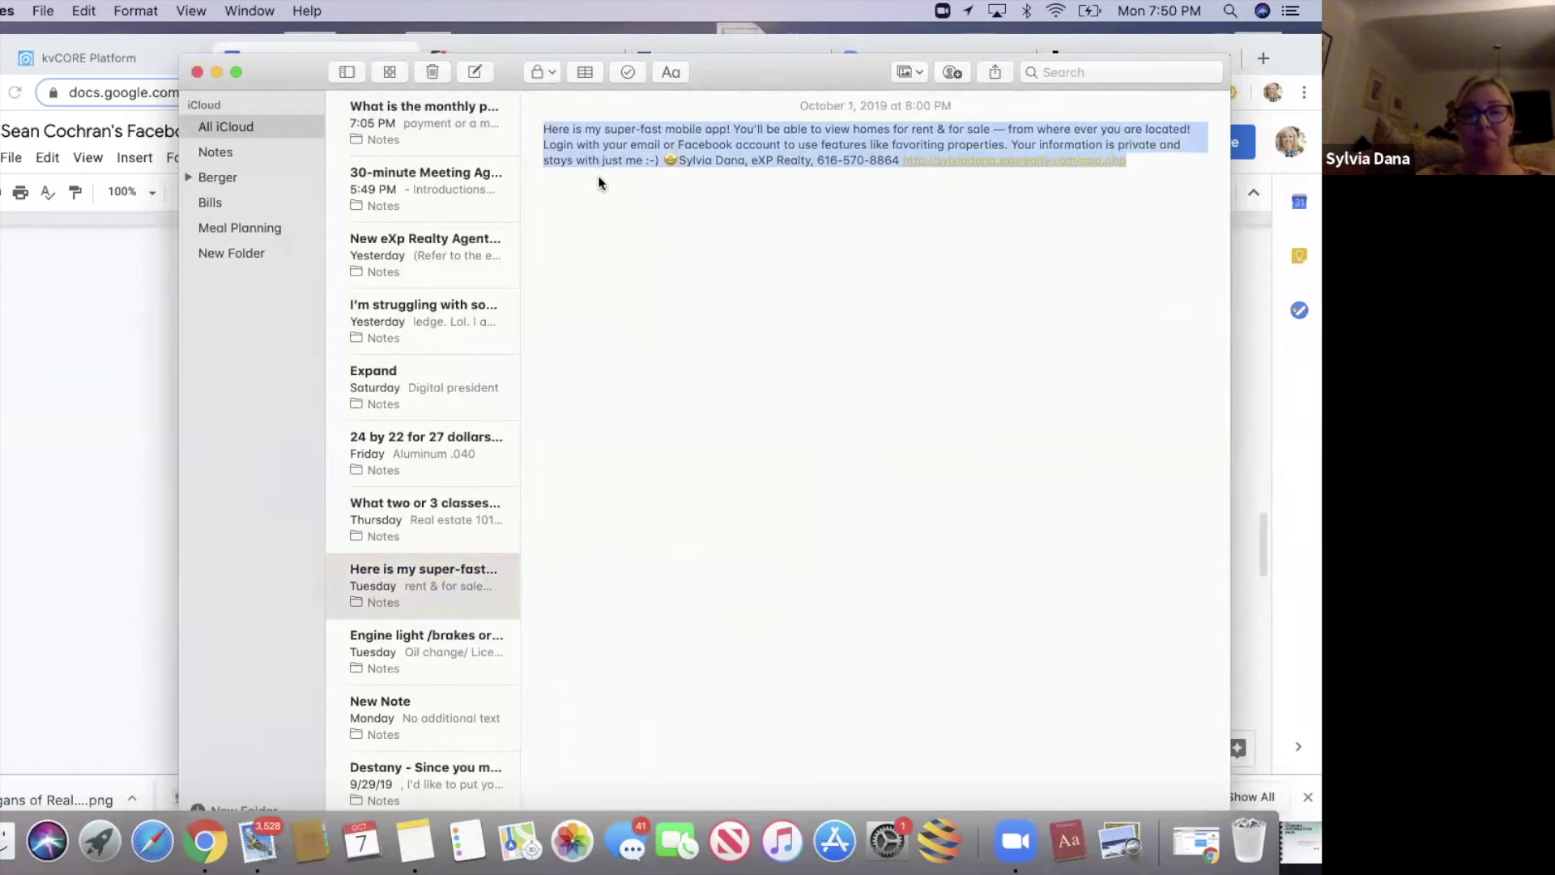
click(120, 407)
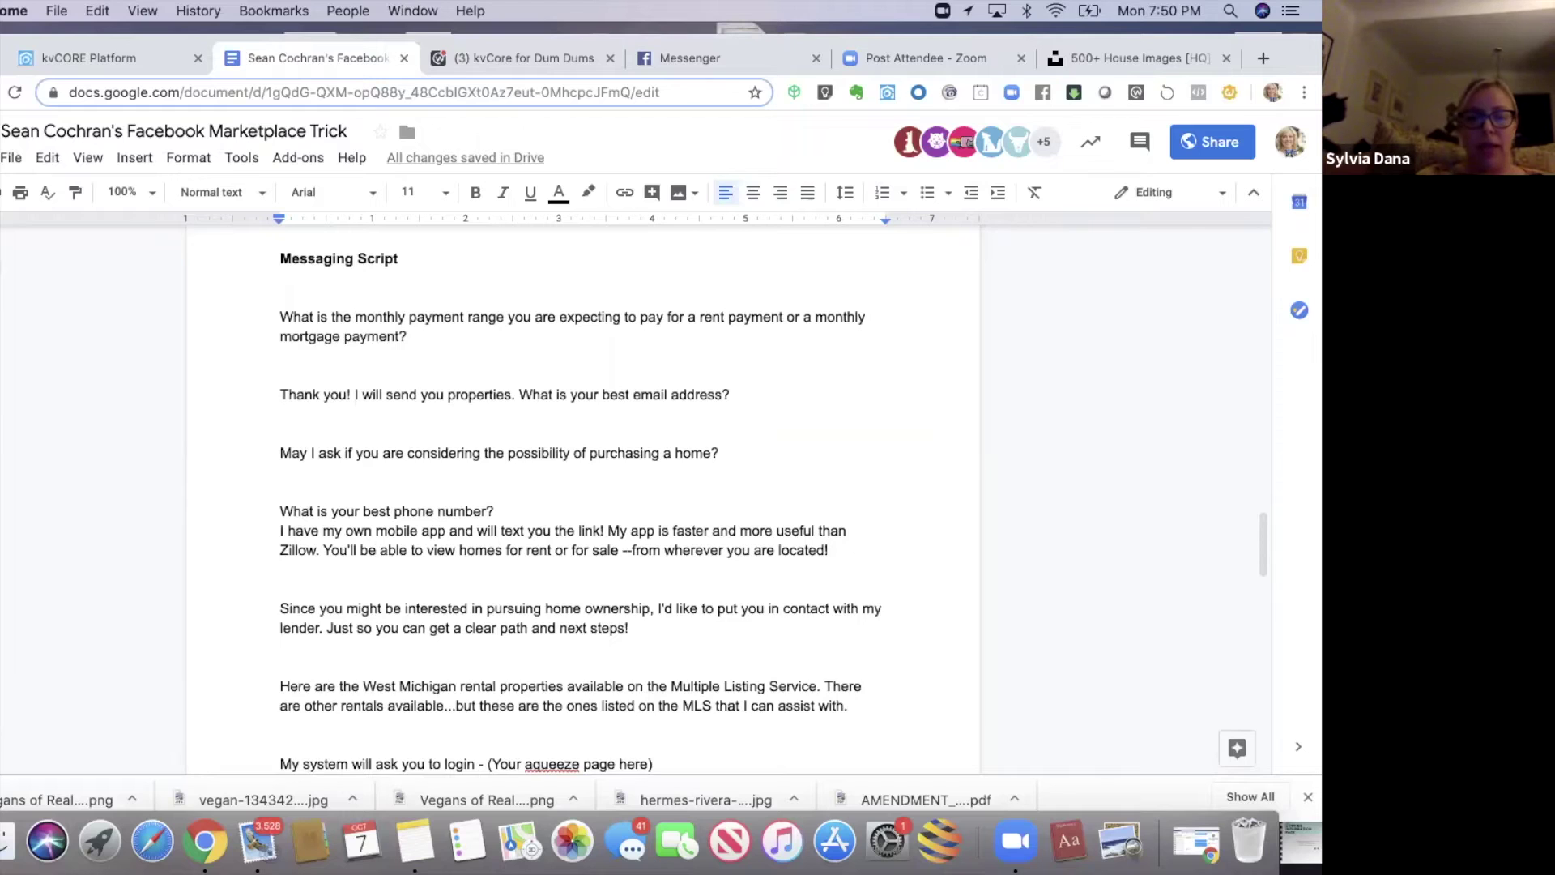
- Add a 'TEXT -' label after 'located!' and paste the copied mobile app message beneath it
click(829, 550)
key(Return)
key(Return)
text(TE)
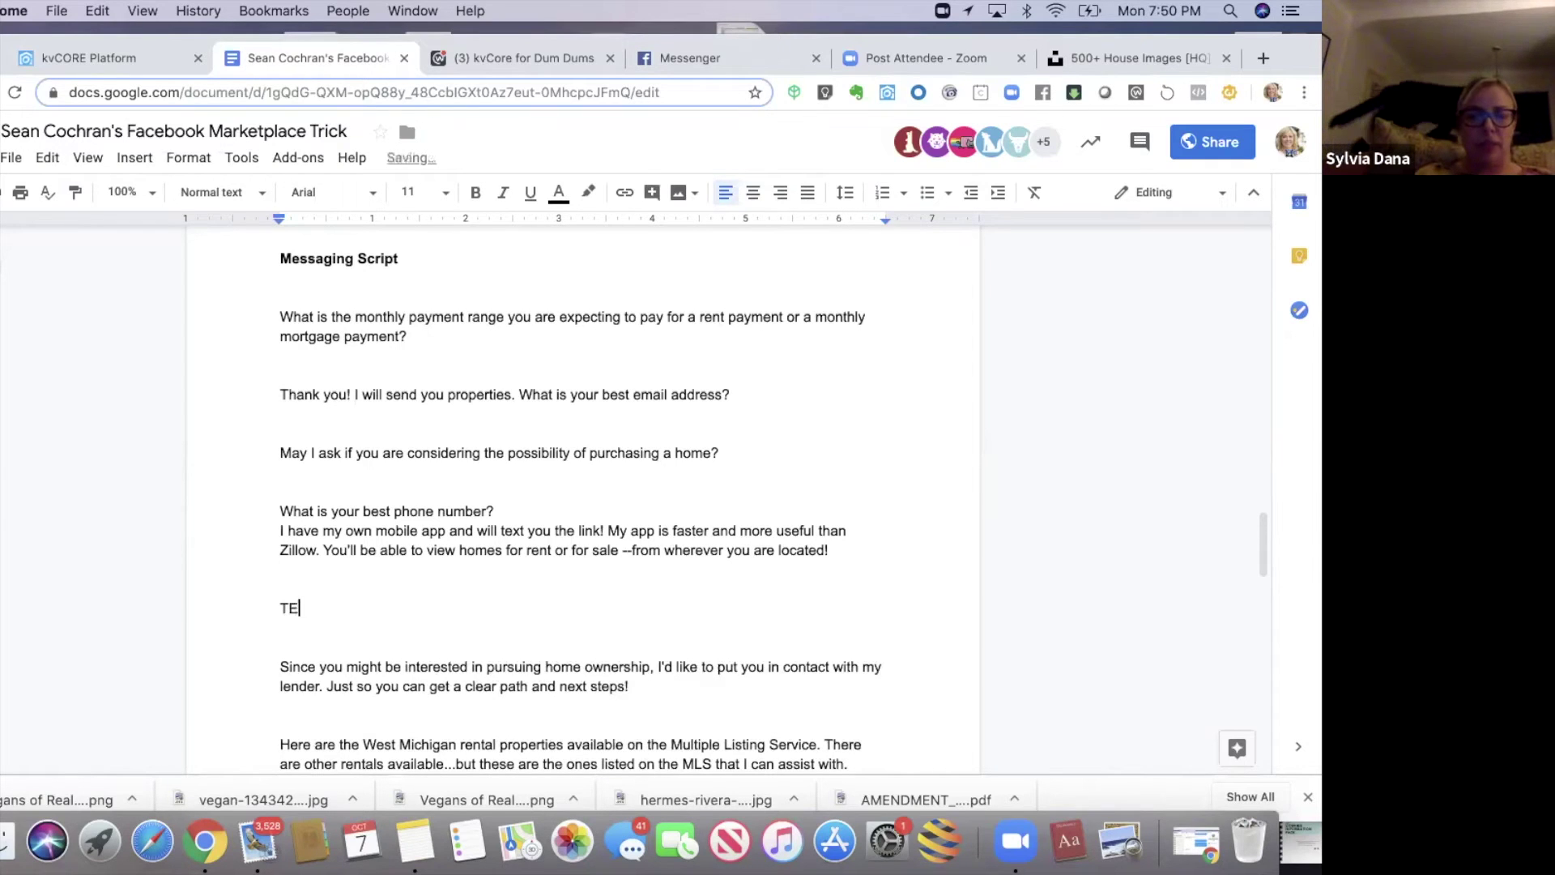
text(XT )
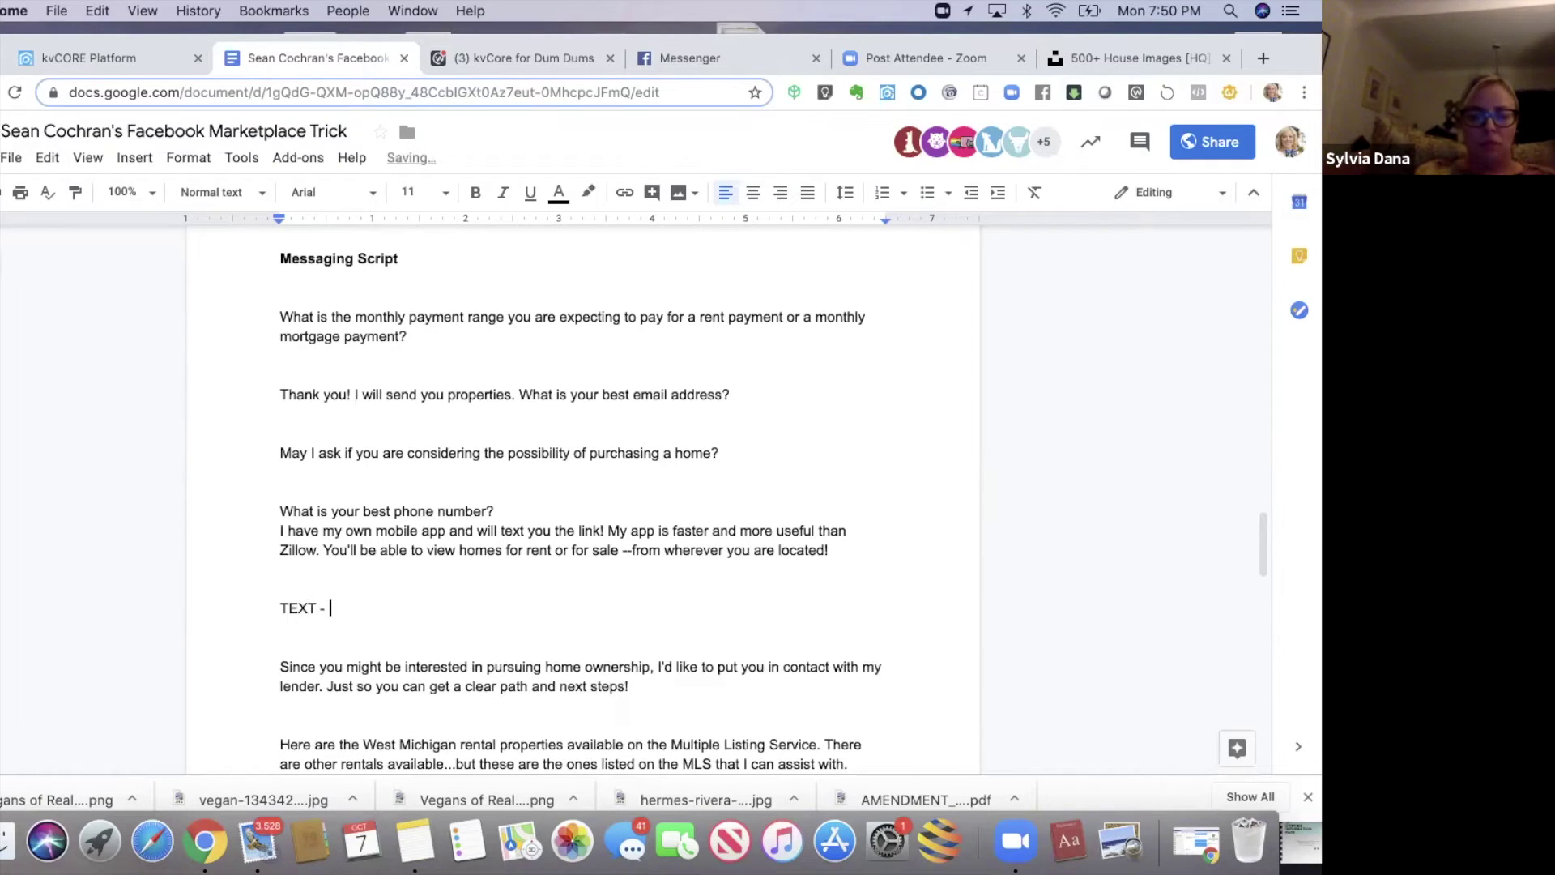
text(-)
key(super+v)
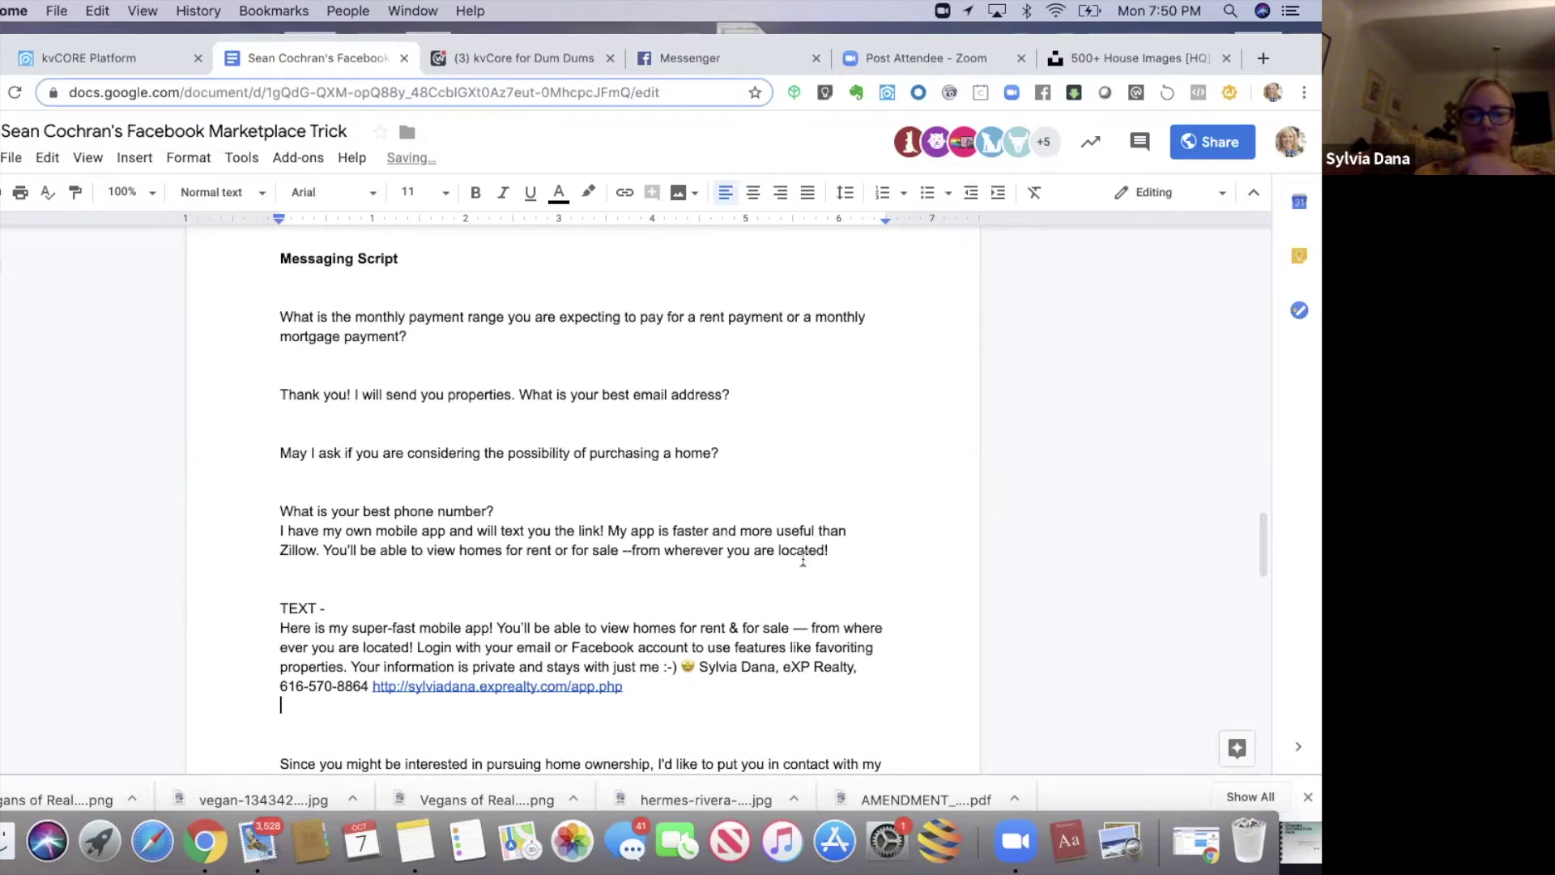
click(739, 581)
click(900, 670)
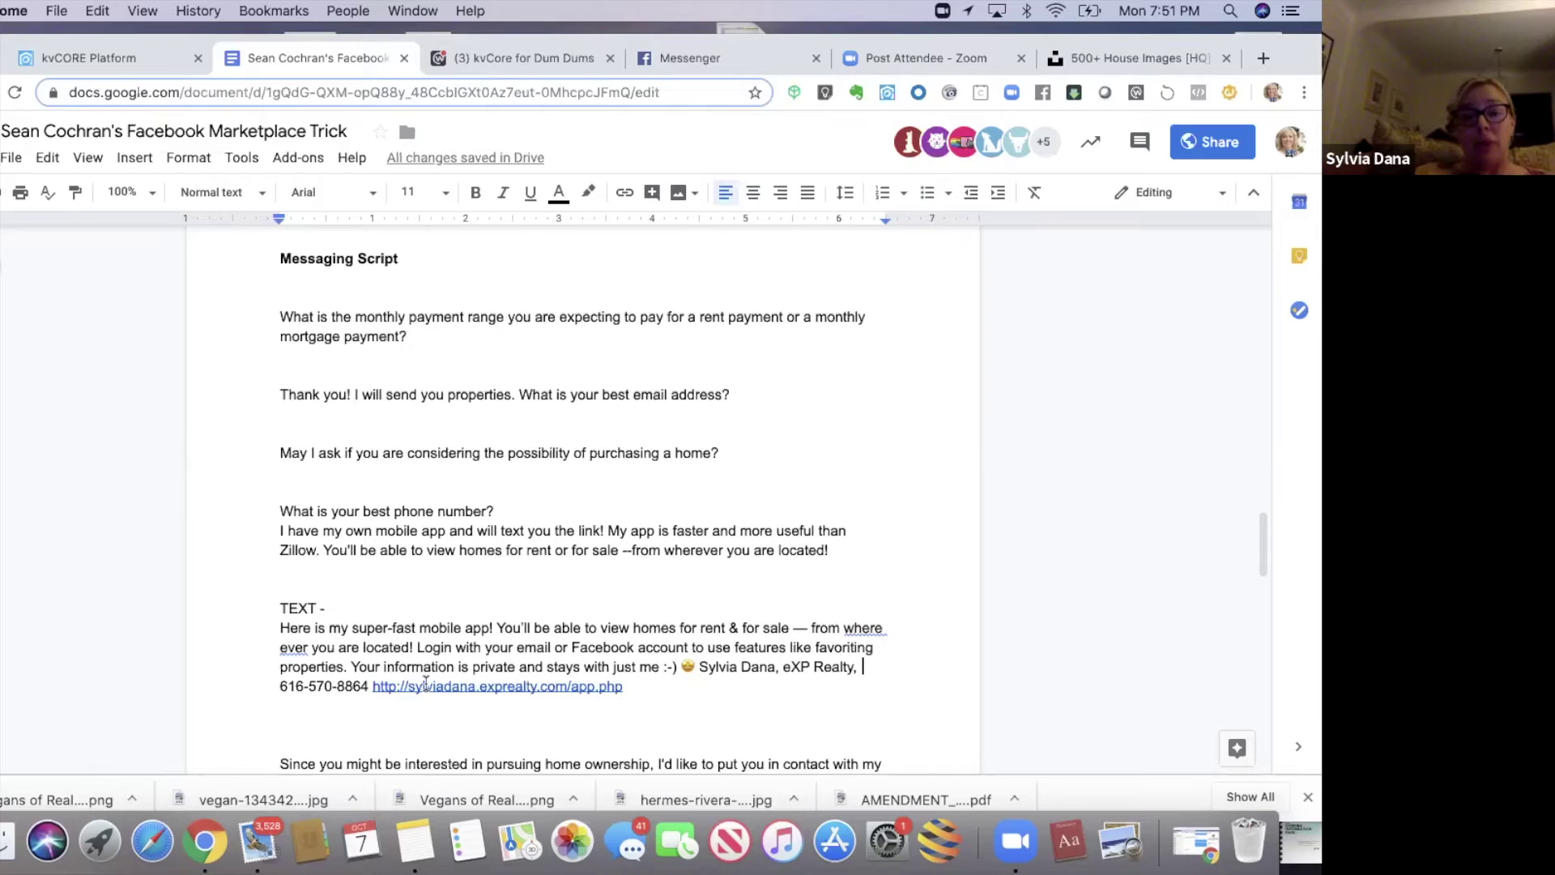
click(502, 513)
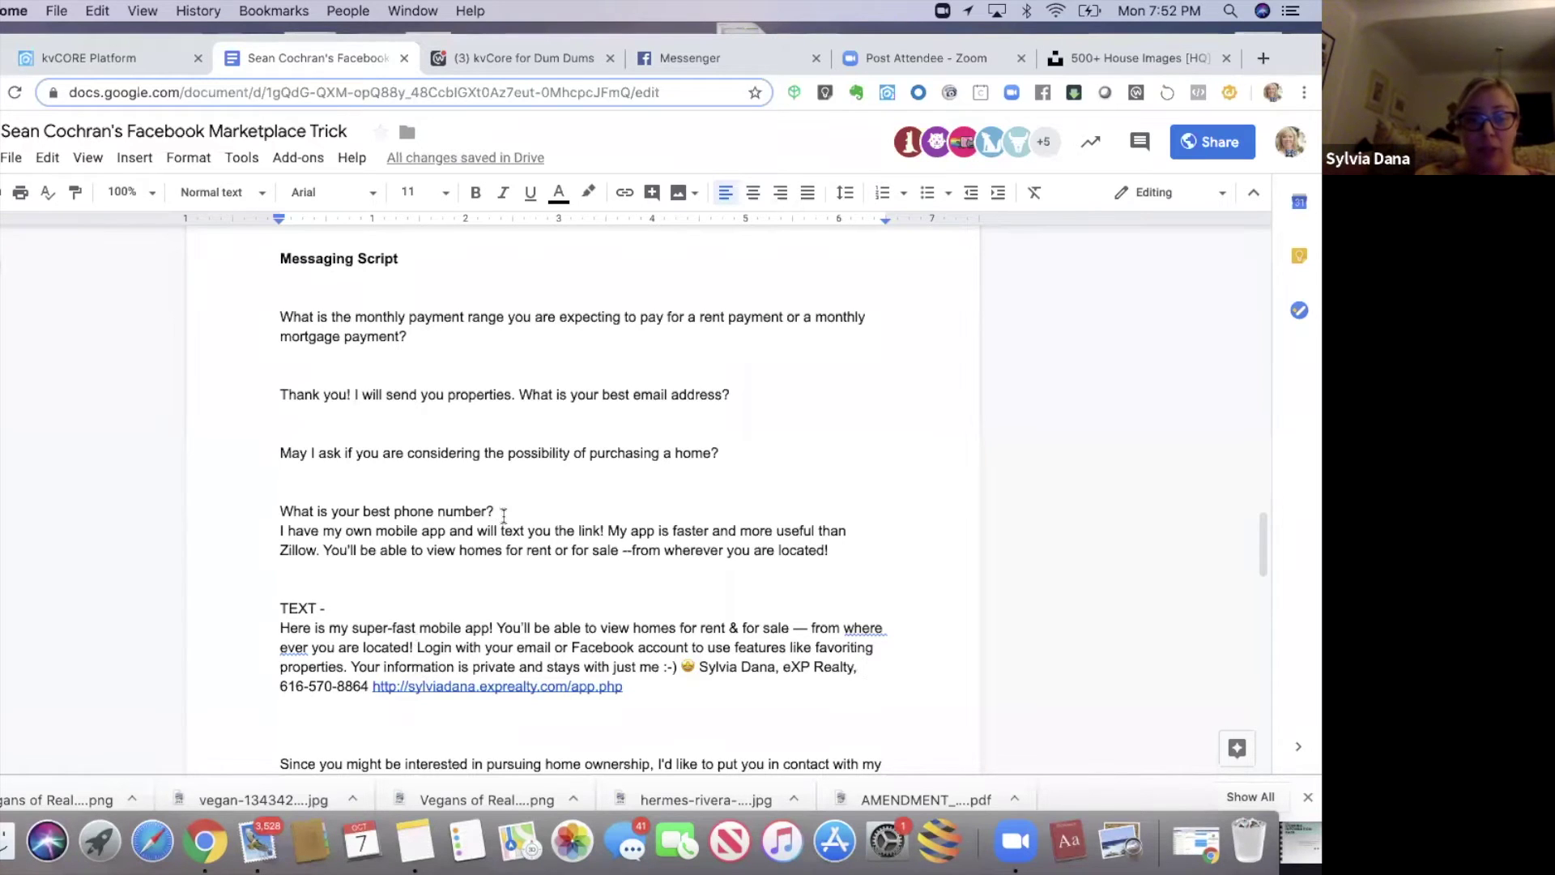
key(Return)
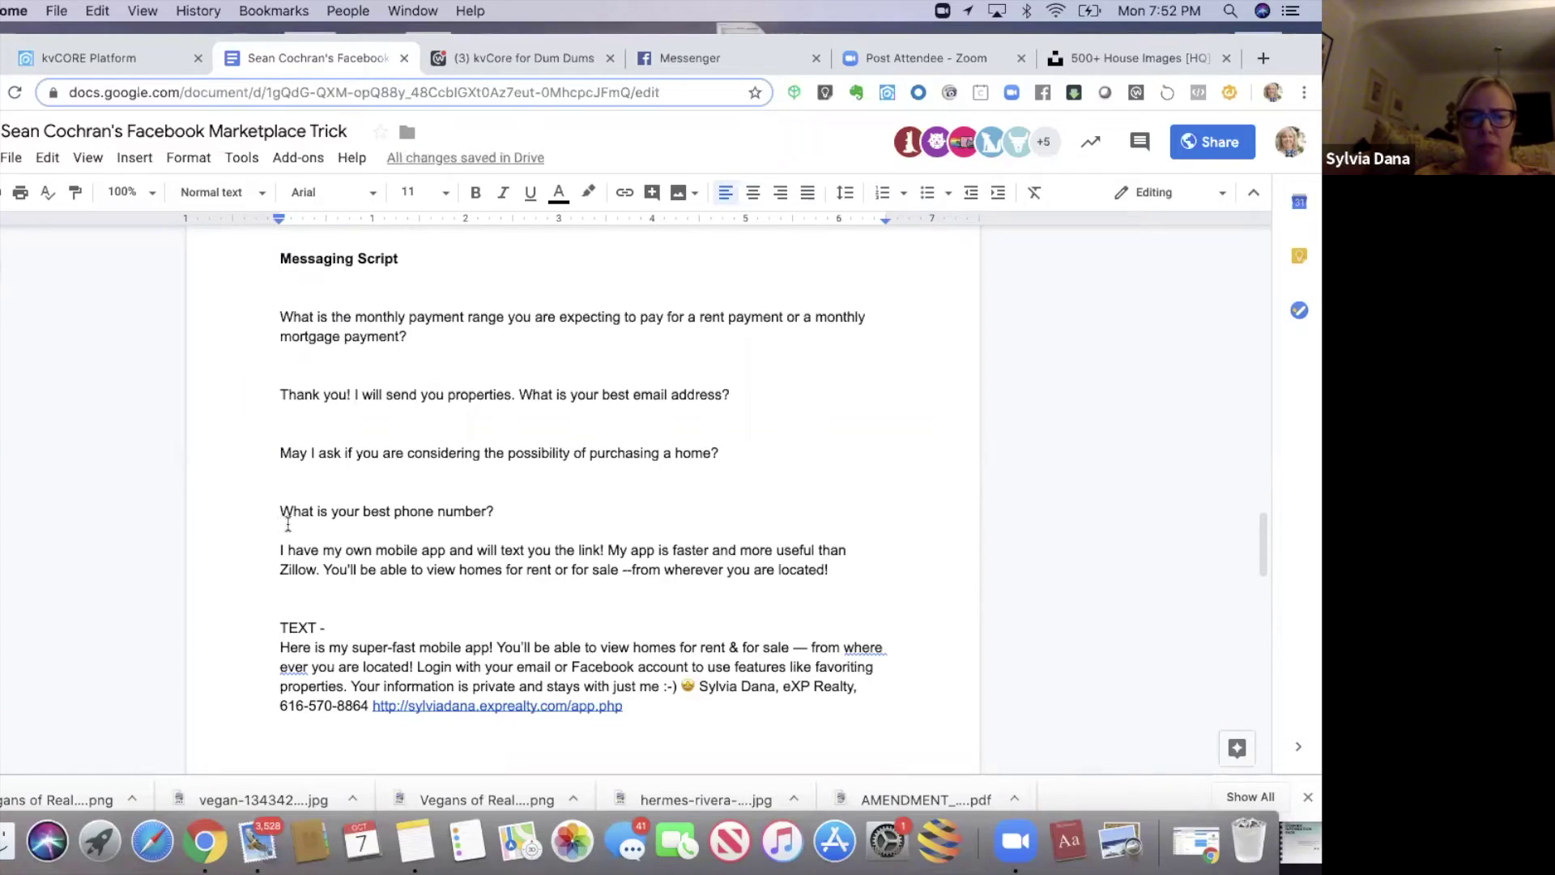
click(273, 501)
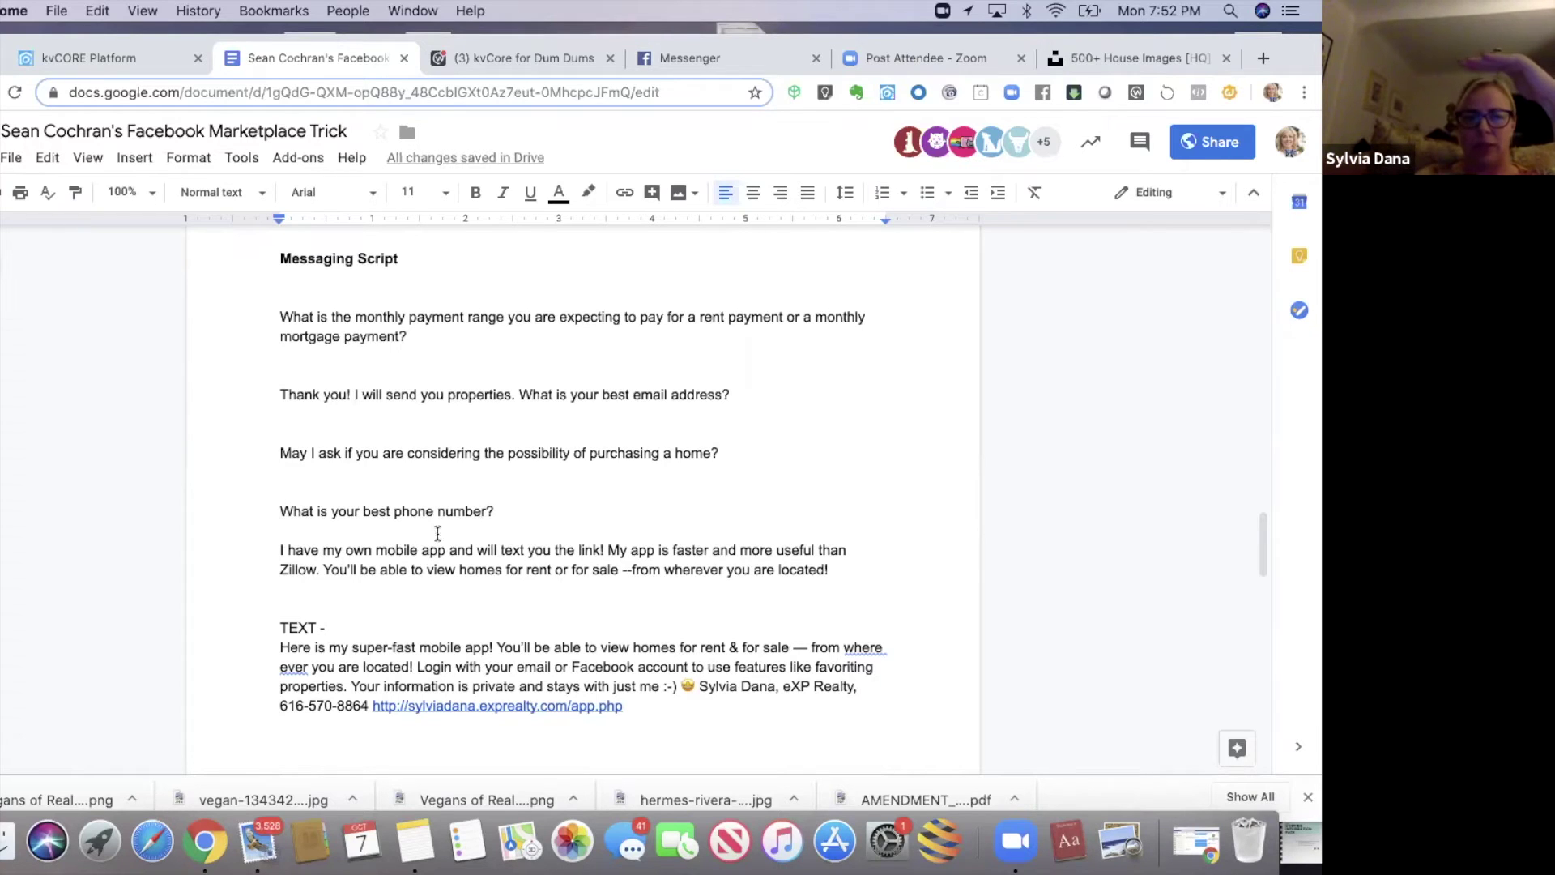
click(277, 553)
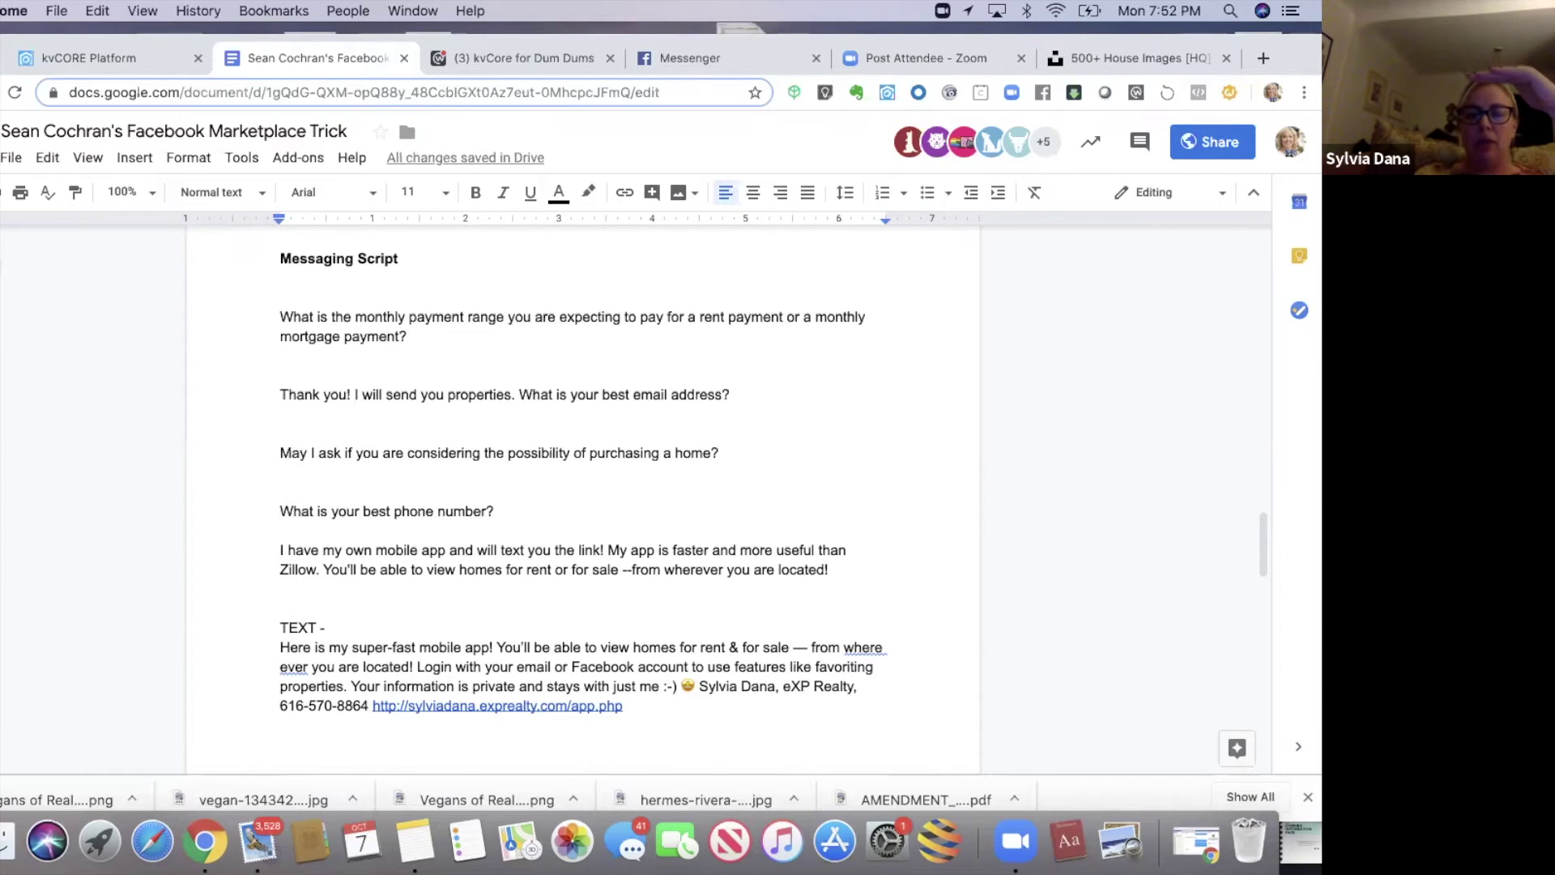
key(BackSpace)
click(344, 570)
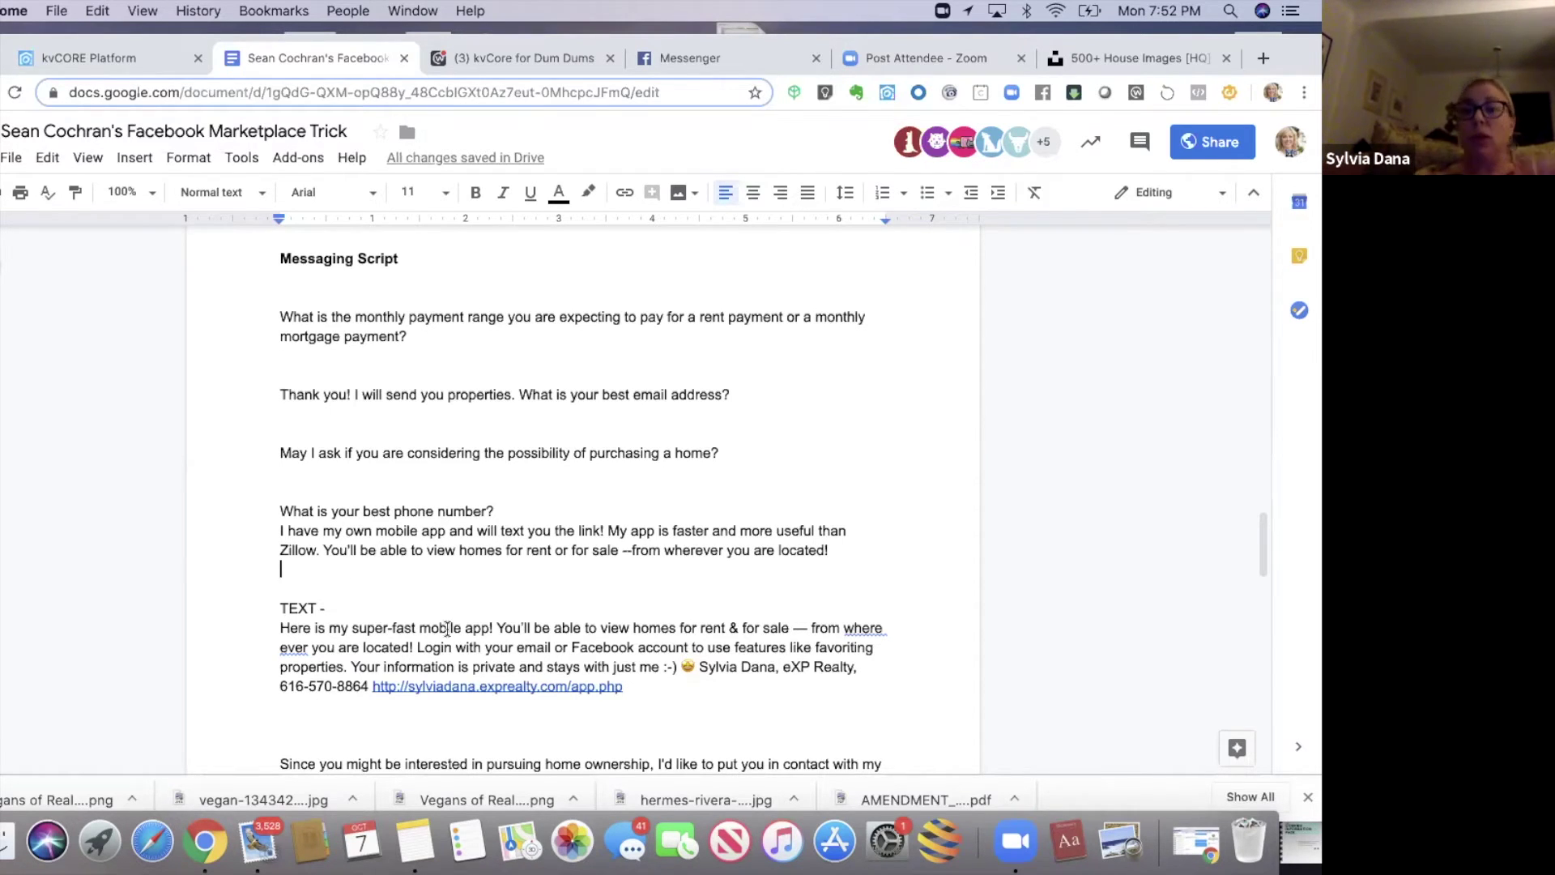
click(445, 686)
key(Down)
key(Down)
key(Down)
key(Down)
key(Down)
key(Down)
key(Down)
key(Down)
key(Down)
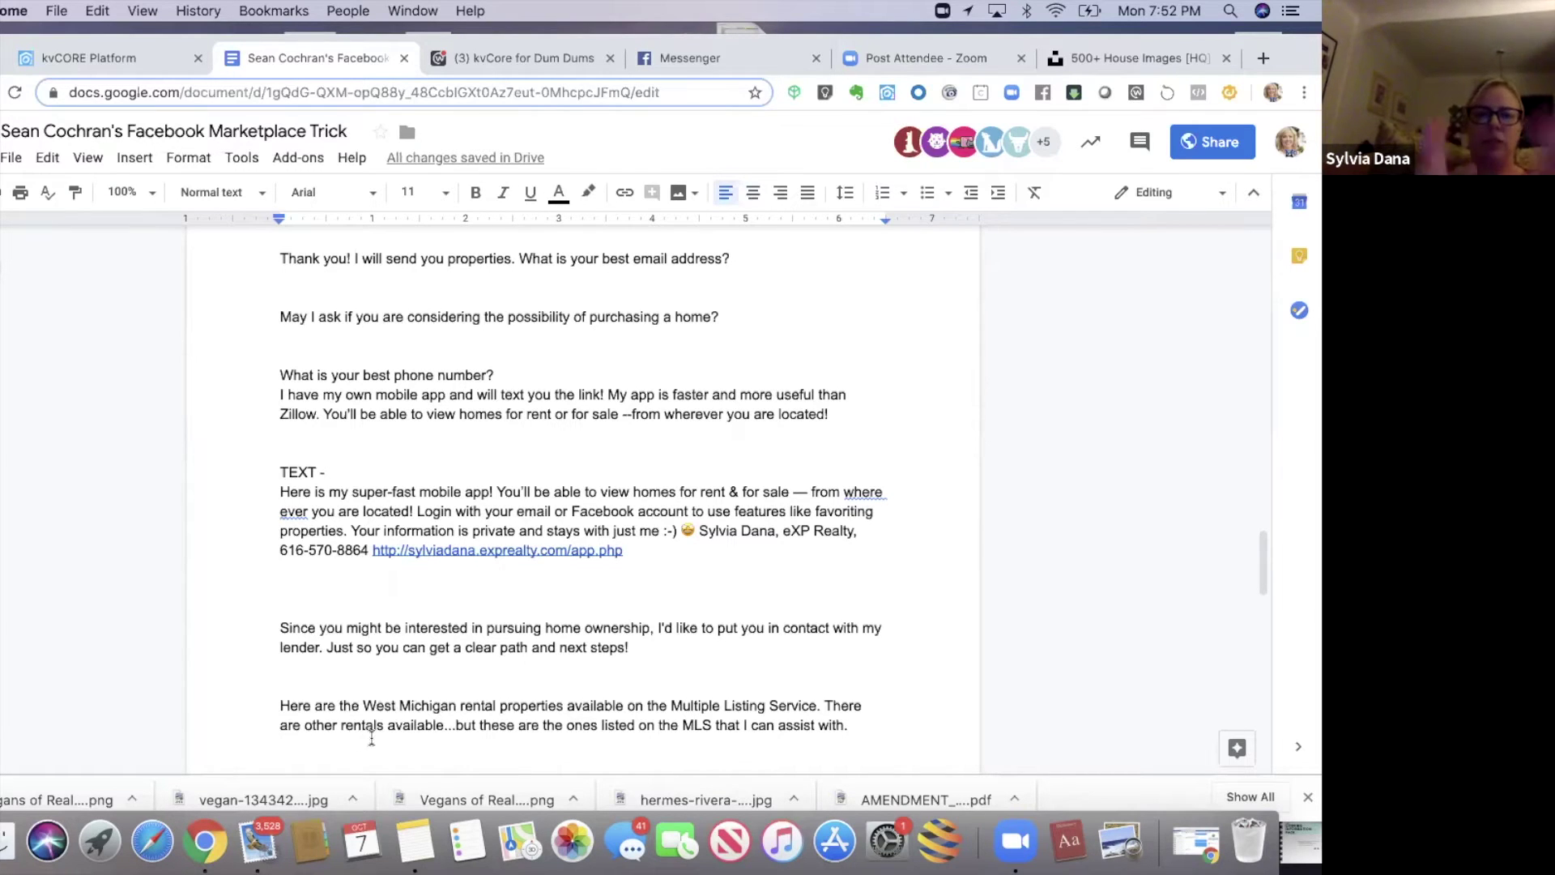
- Delete the blank line above the login line and add two blank lines before the for-sale paragraph
click(335, 690)
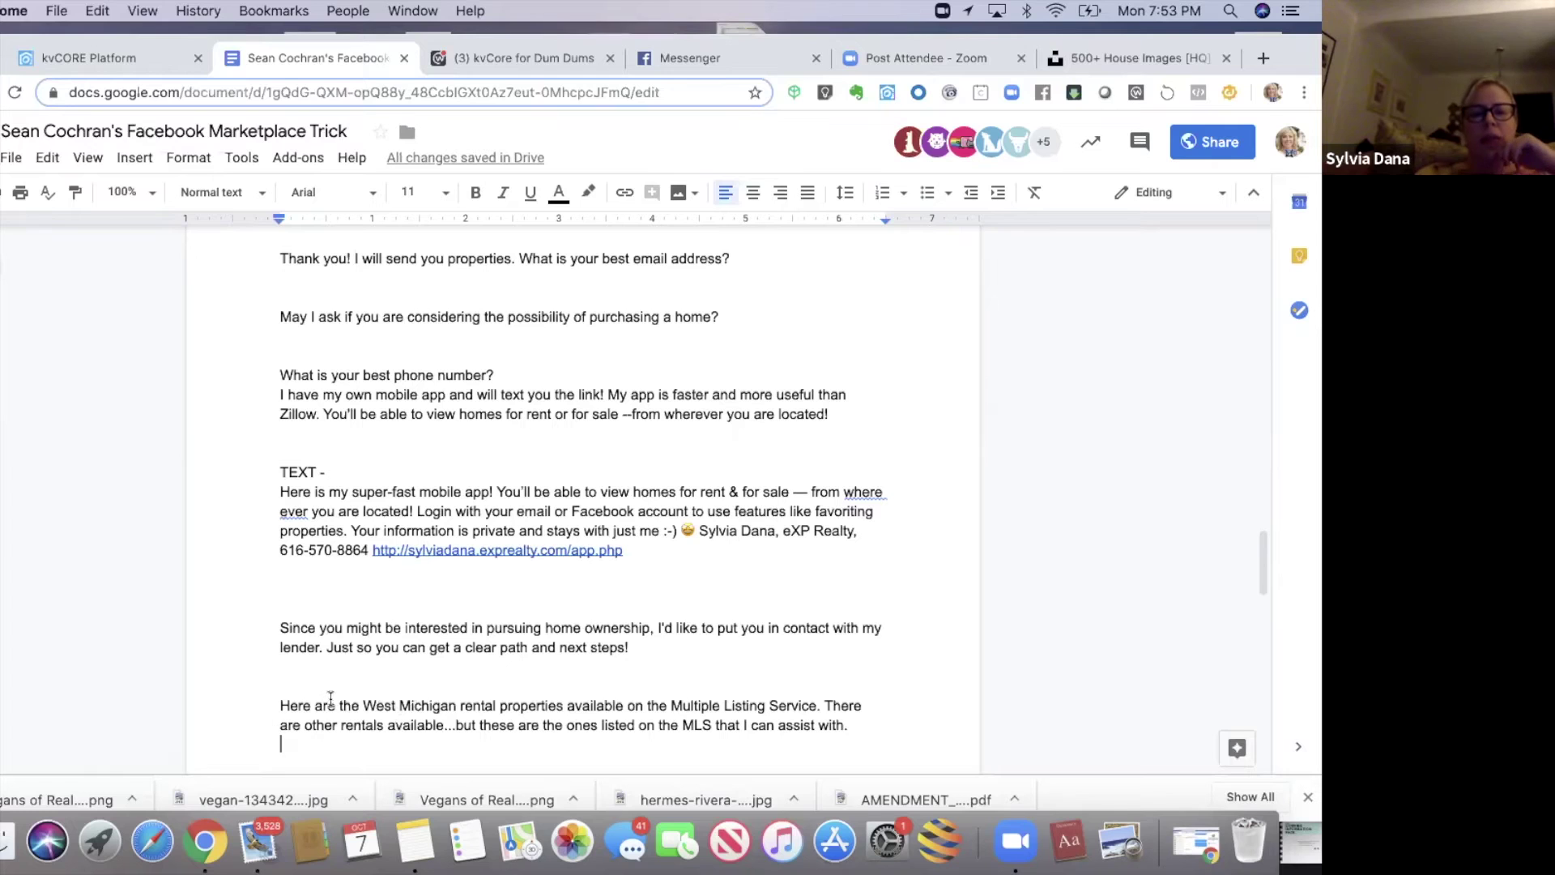
key(Down)
key(Down)
key(Down)
key(Down)
key(Down)
key(Down)
key(Down)
key(Down)
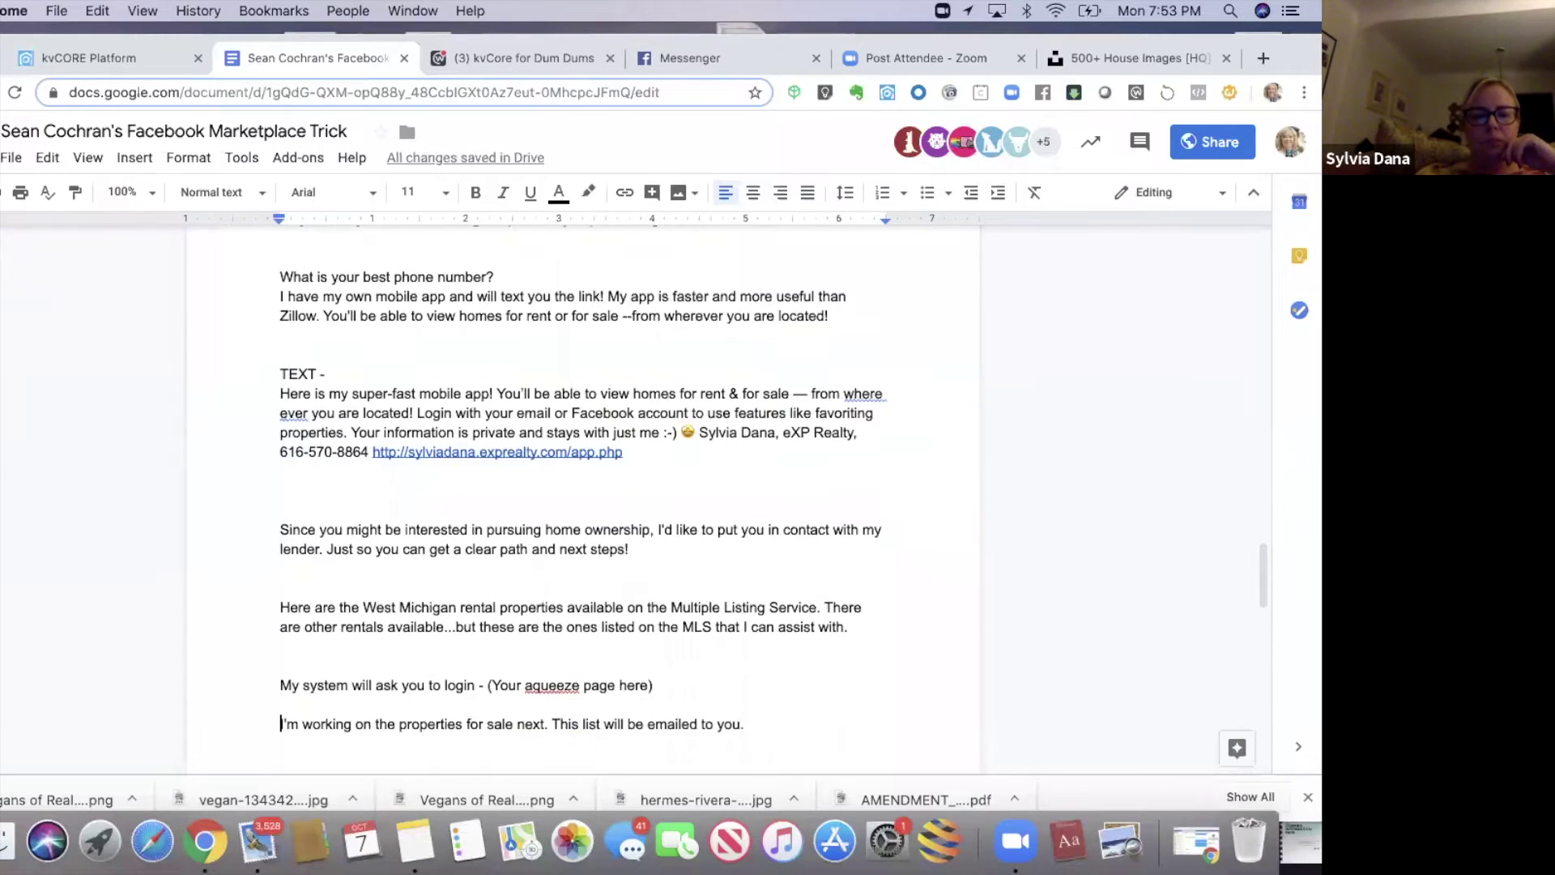
key(Down)
key(Down)
key(Down)
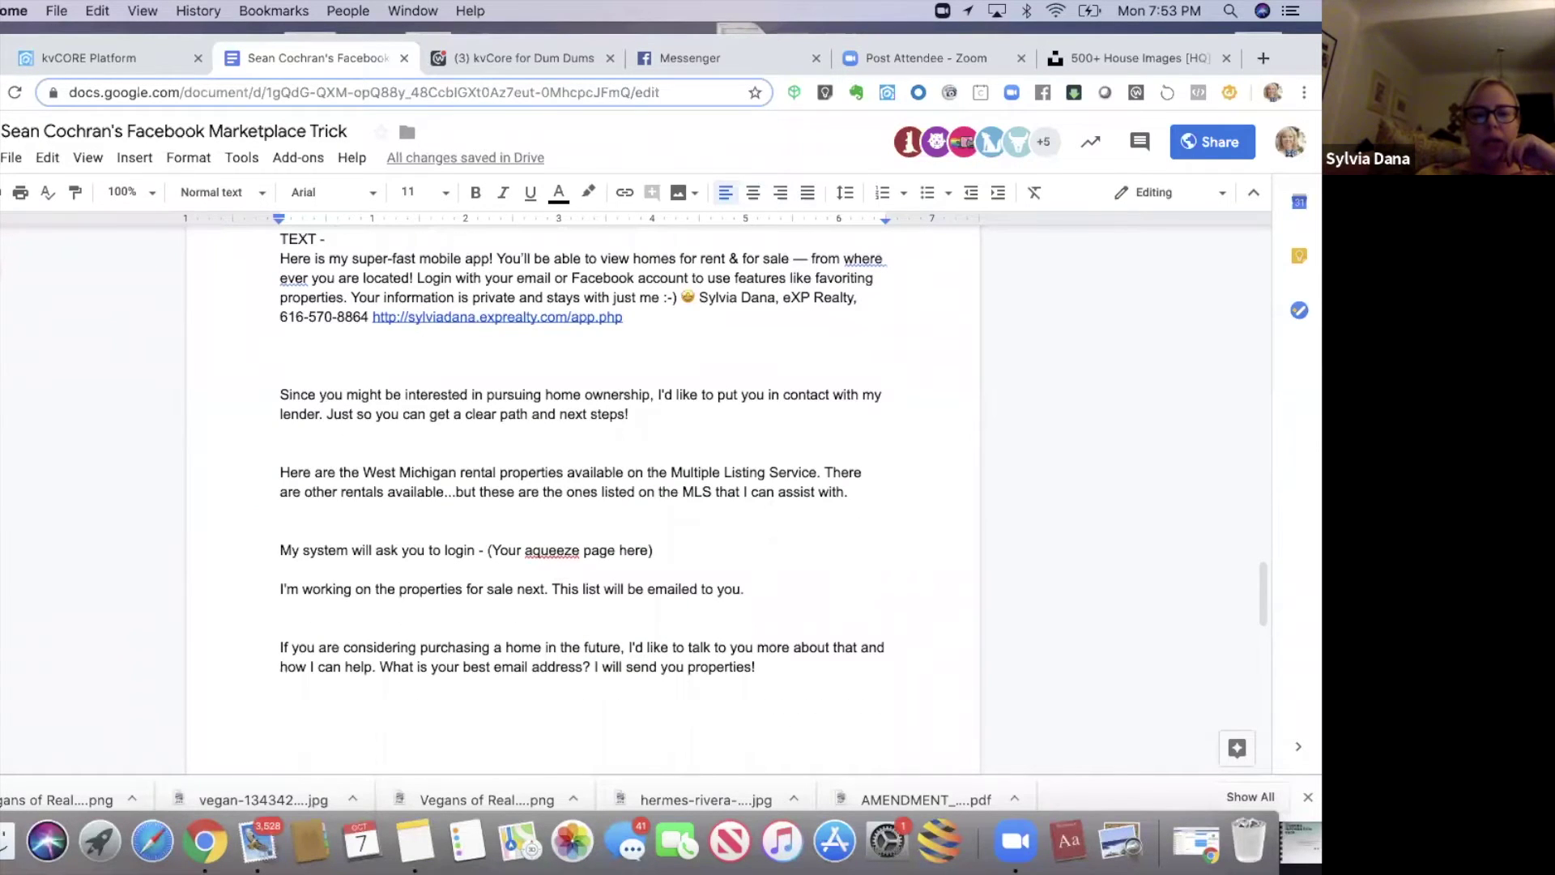
key(Up)
key(Up)
key(Up)
key(Up)
key(Up)
key(Up)
key(Up)
key(Up)
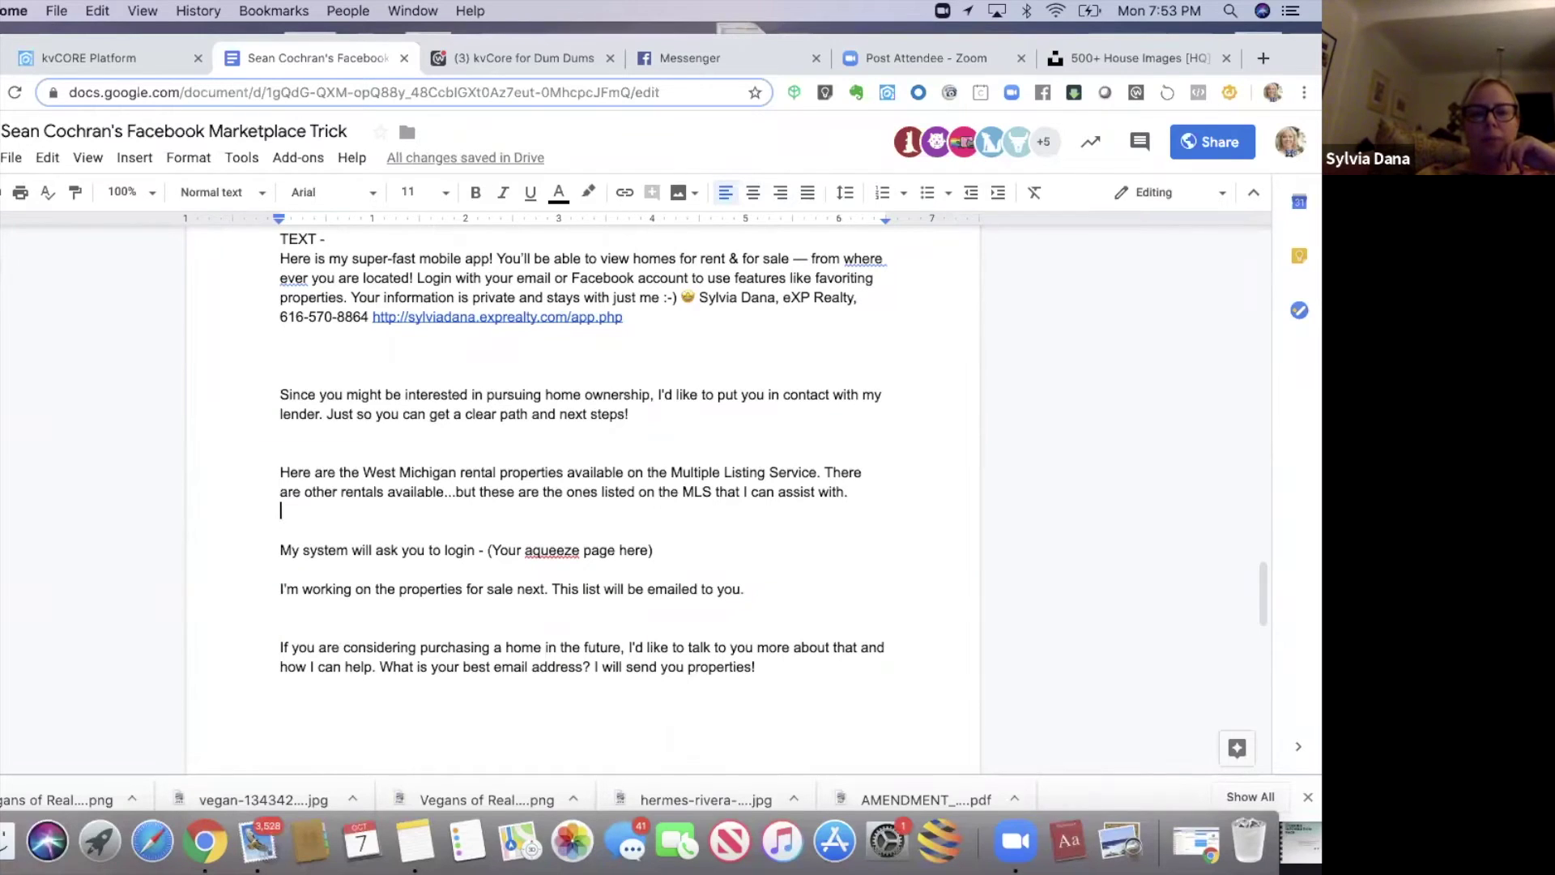
click(280, 545)
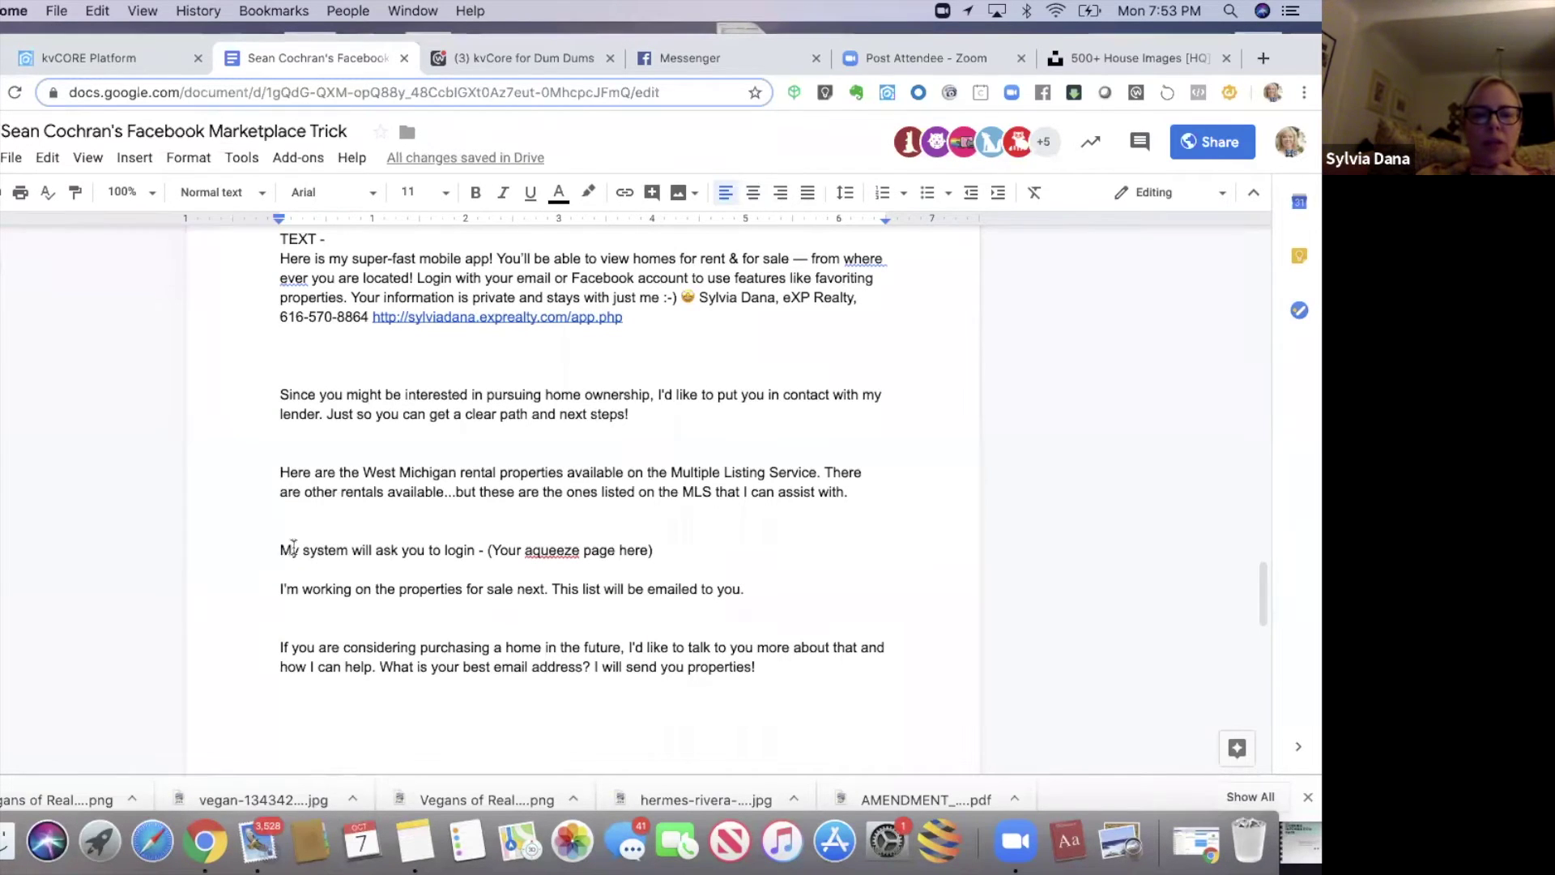
key(BackSpace)
click(278, 569)
key(Return)
key(Return)
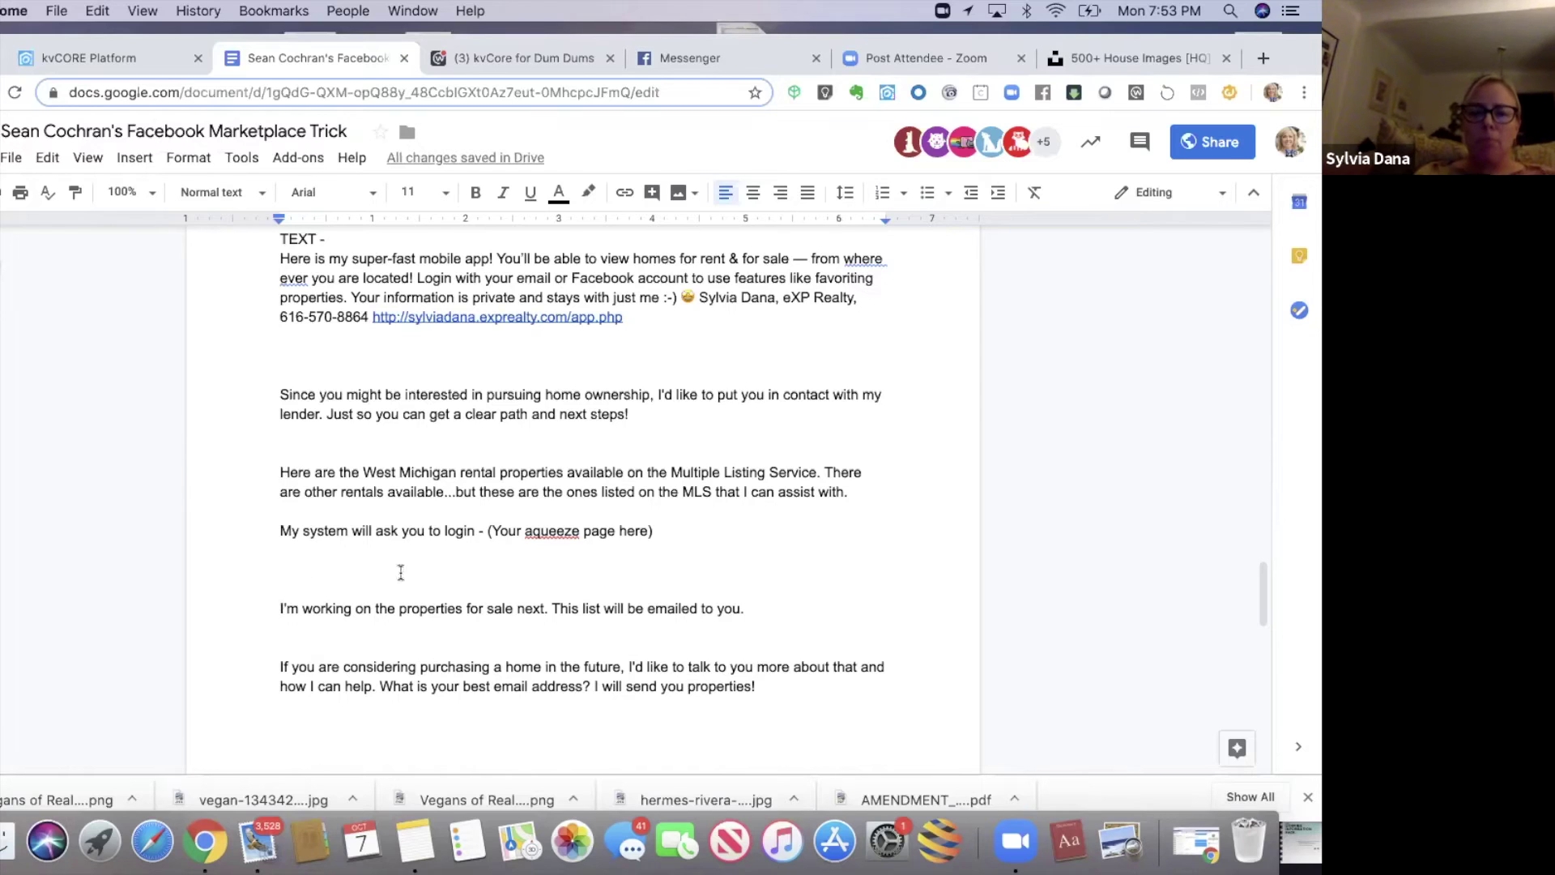
- Correct 'aqueeze' to 'Squeeze' in the squeeze page placeholder
click(522, 530)
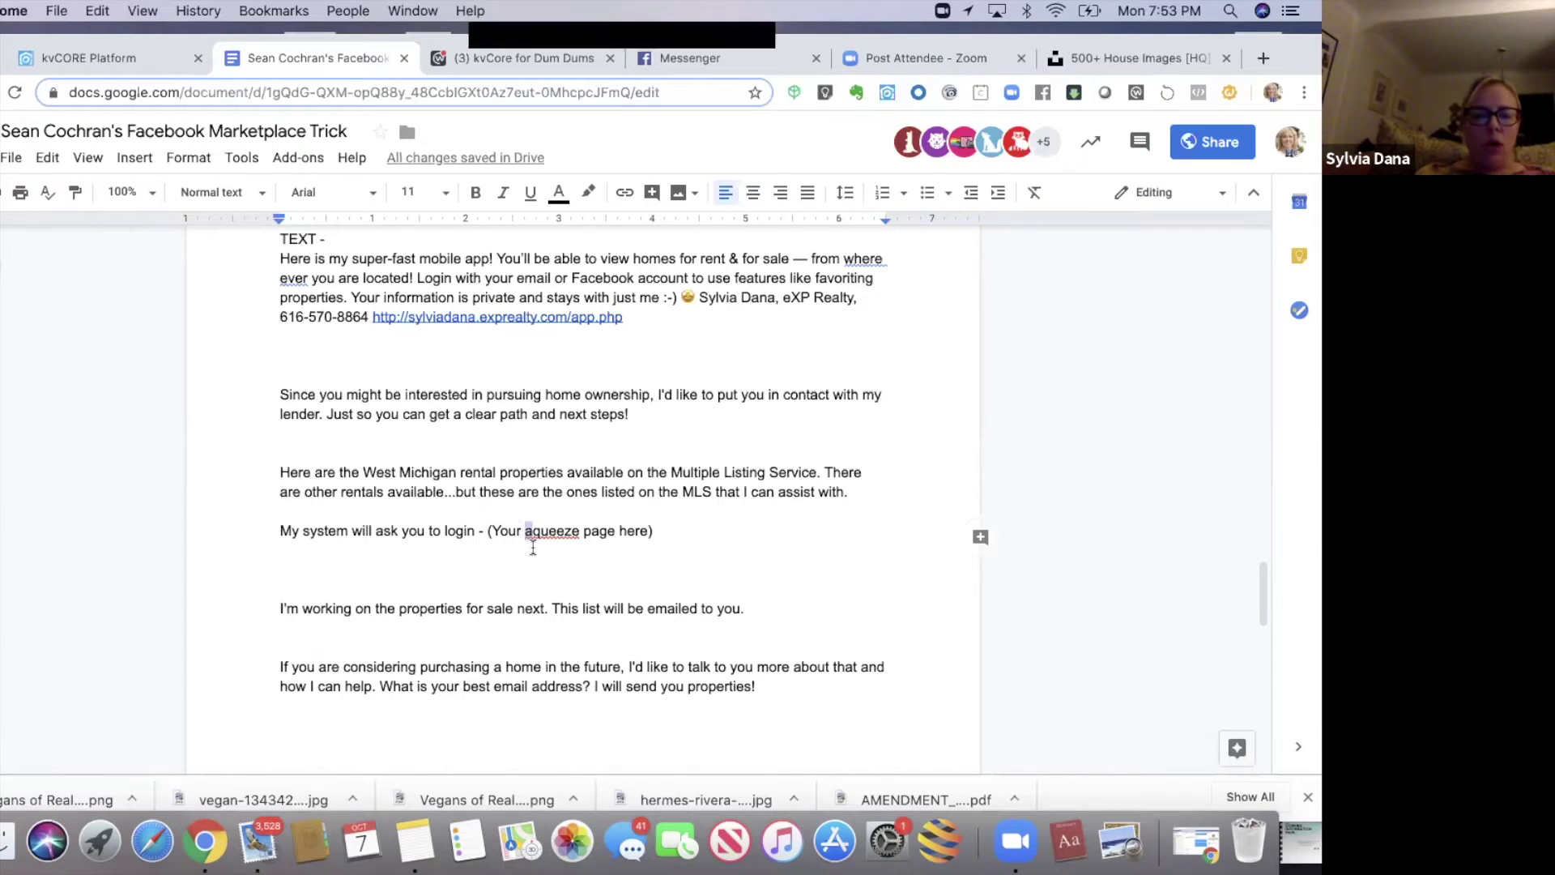
key(Delete)
text(S)
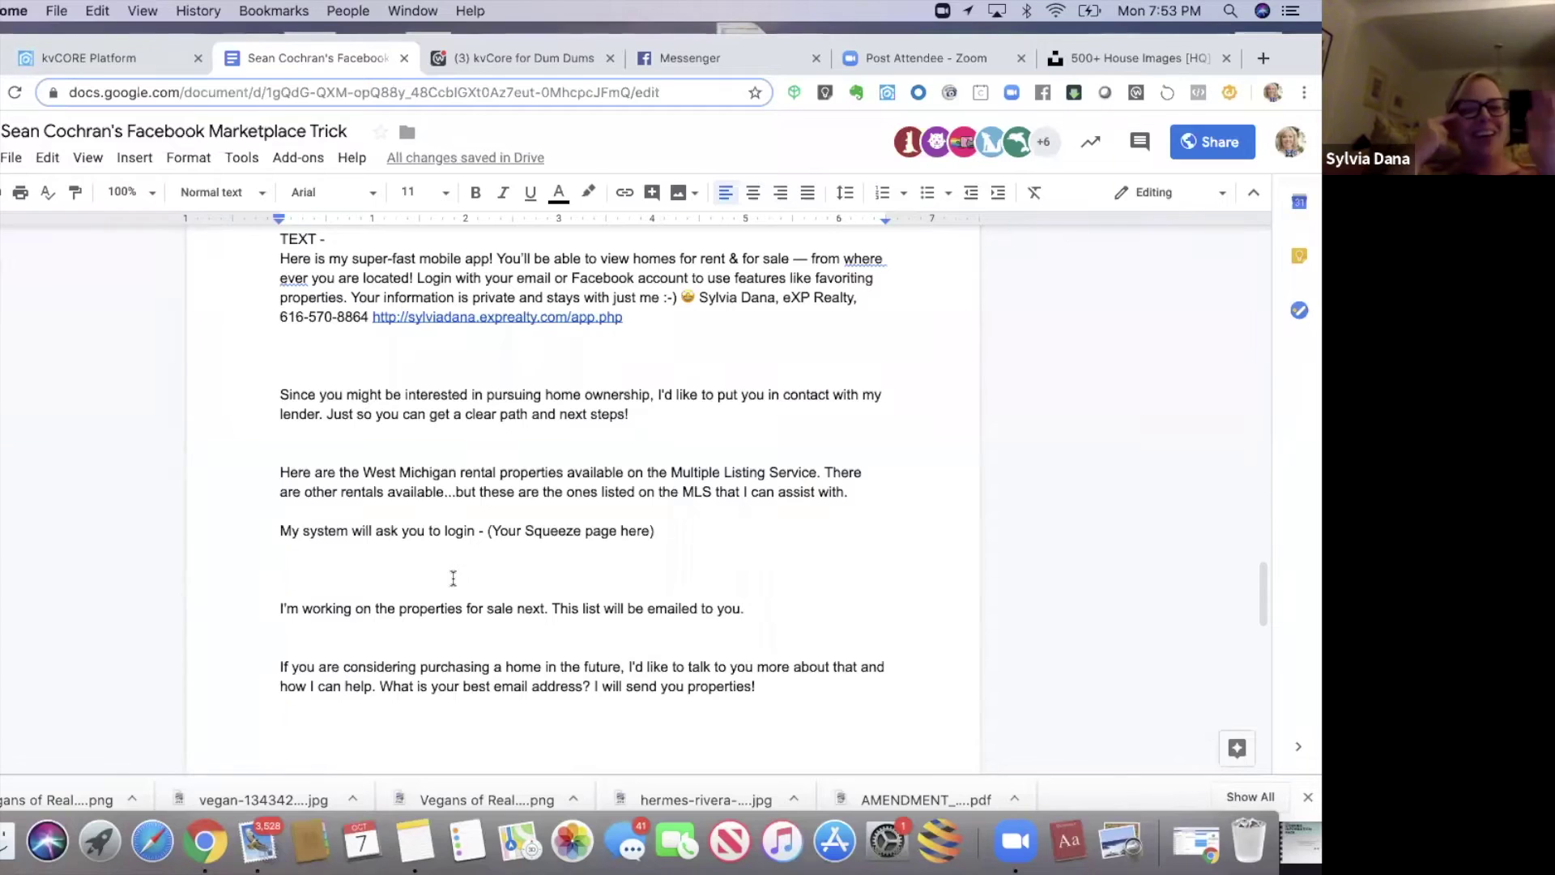
click(491, 531)
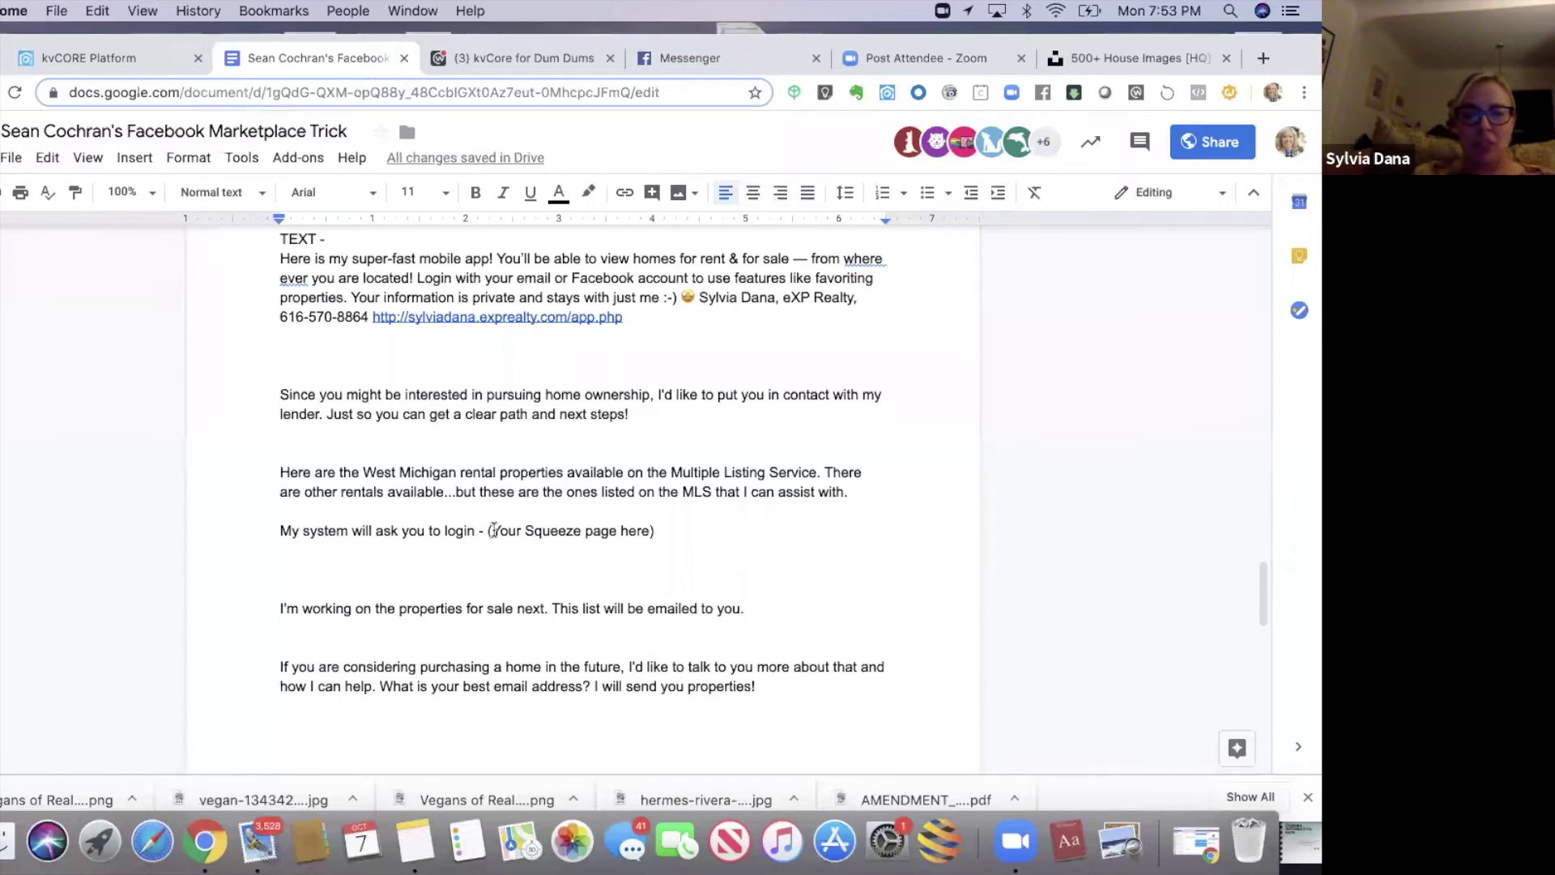
drag(603, 533, 654, 532)
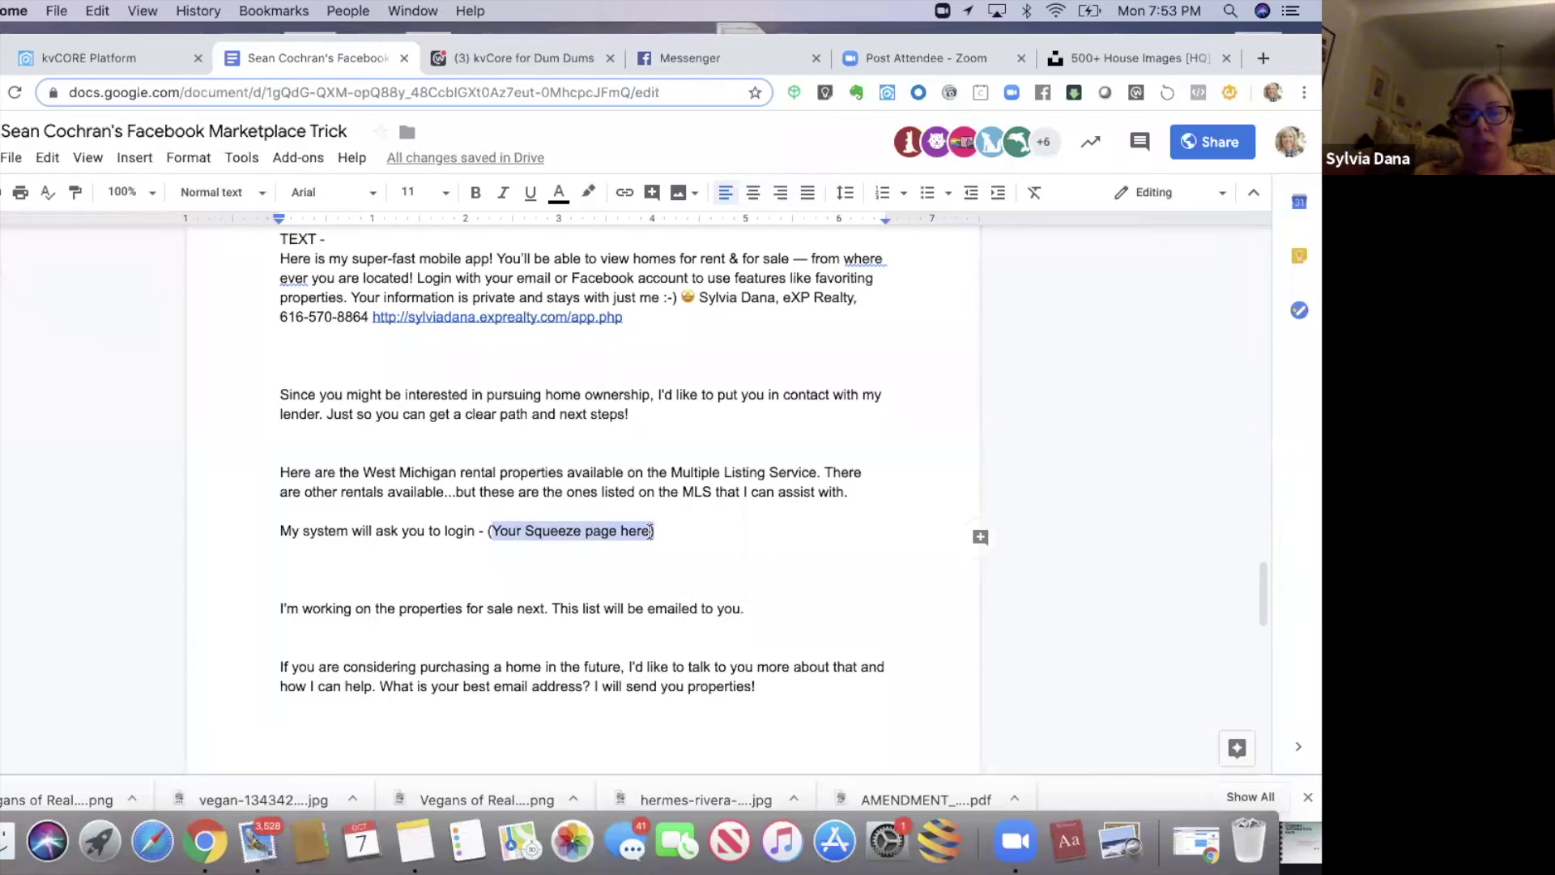
click(650, 530)
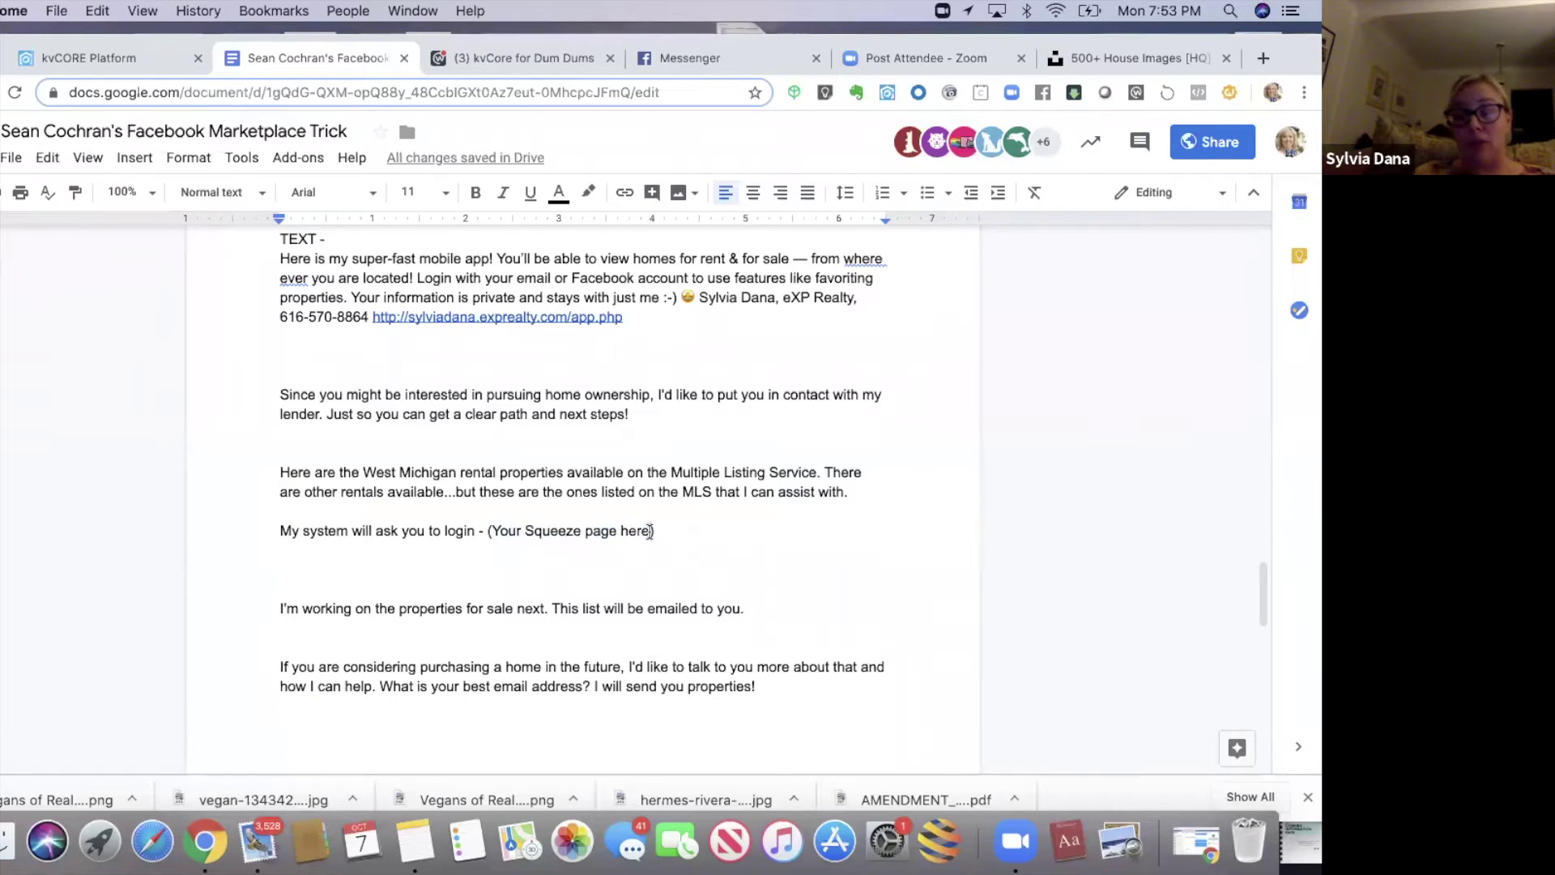
drag(650, 529, 491, 527)
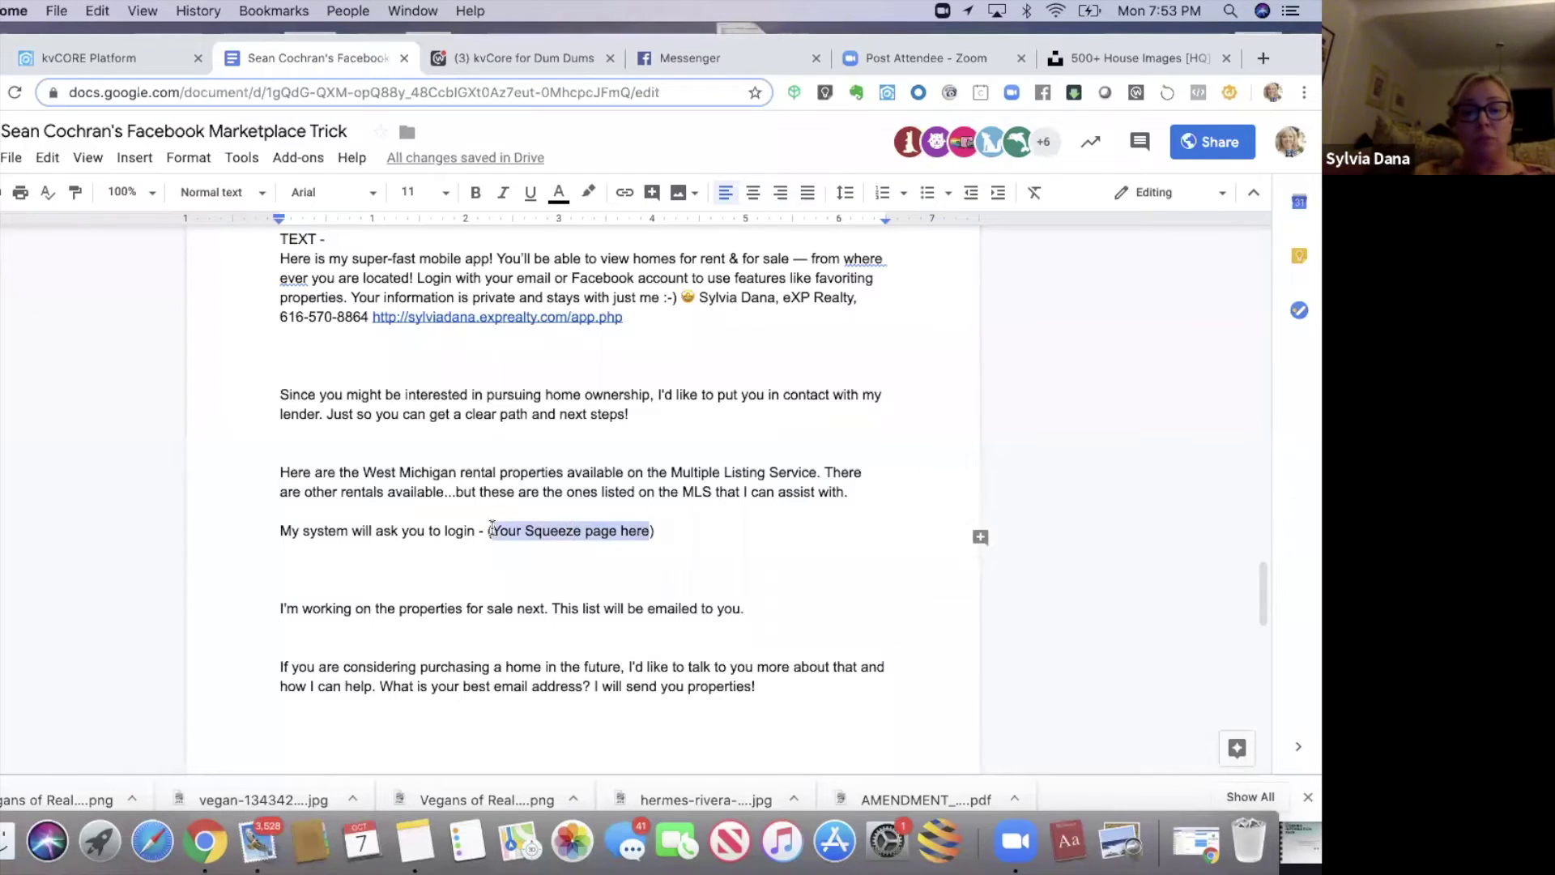
click(336, 473)
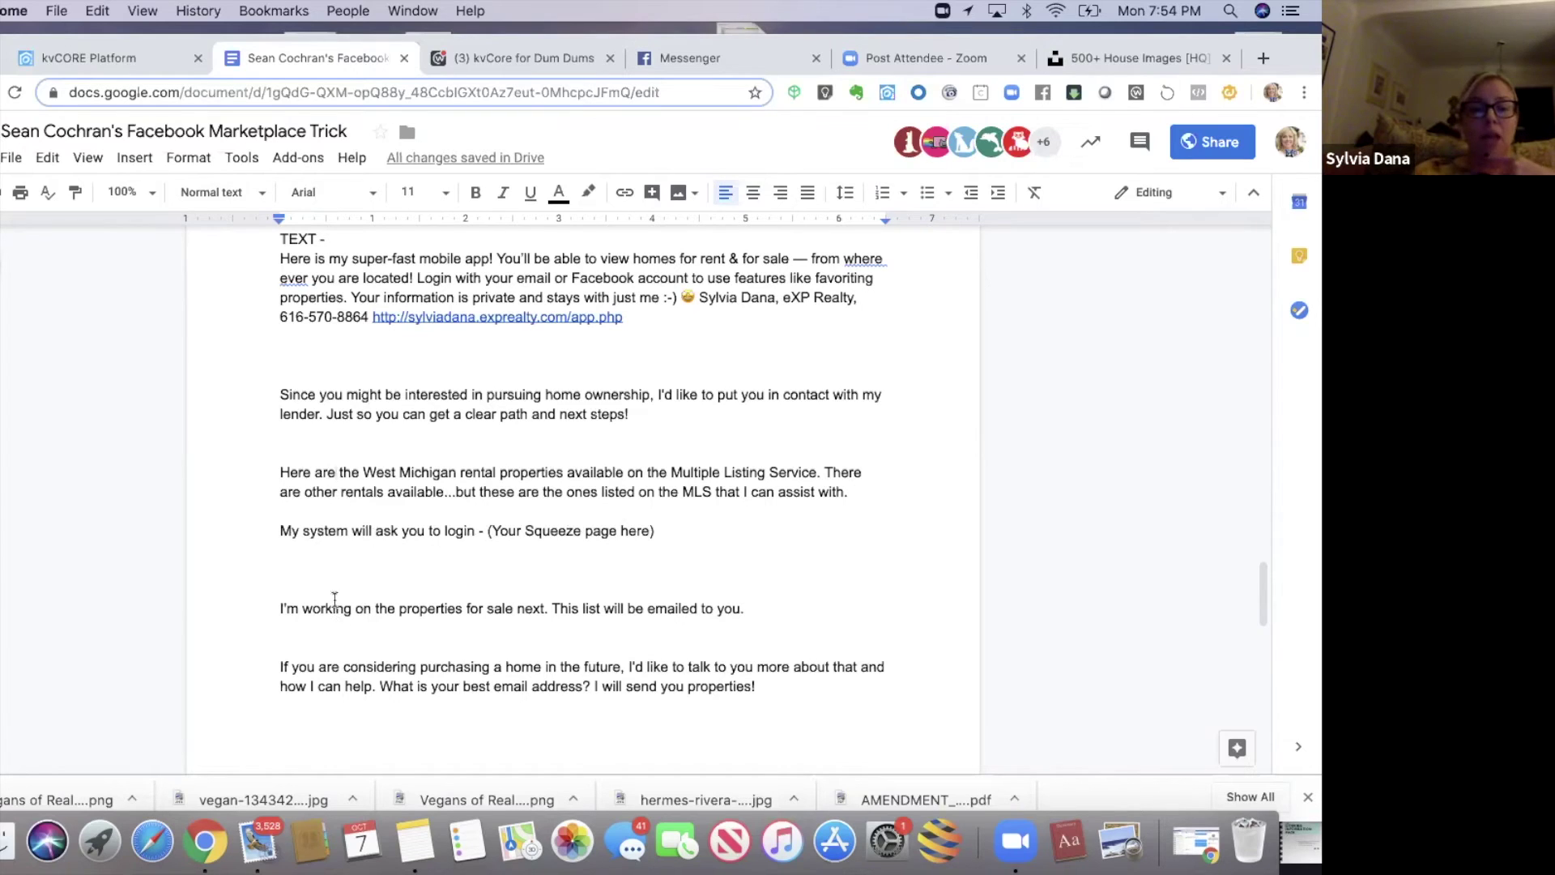
drag(280, 608, 851, 608)
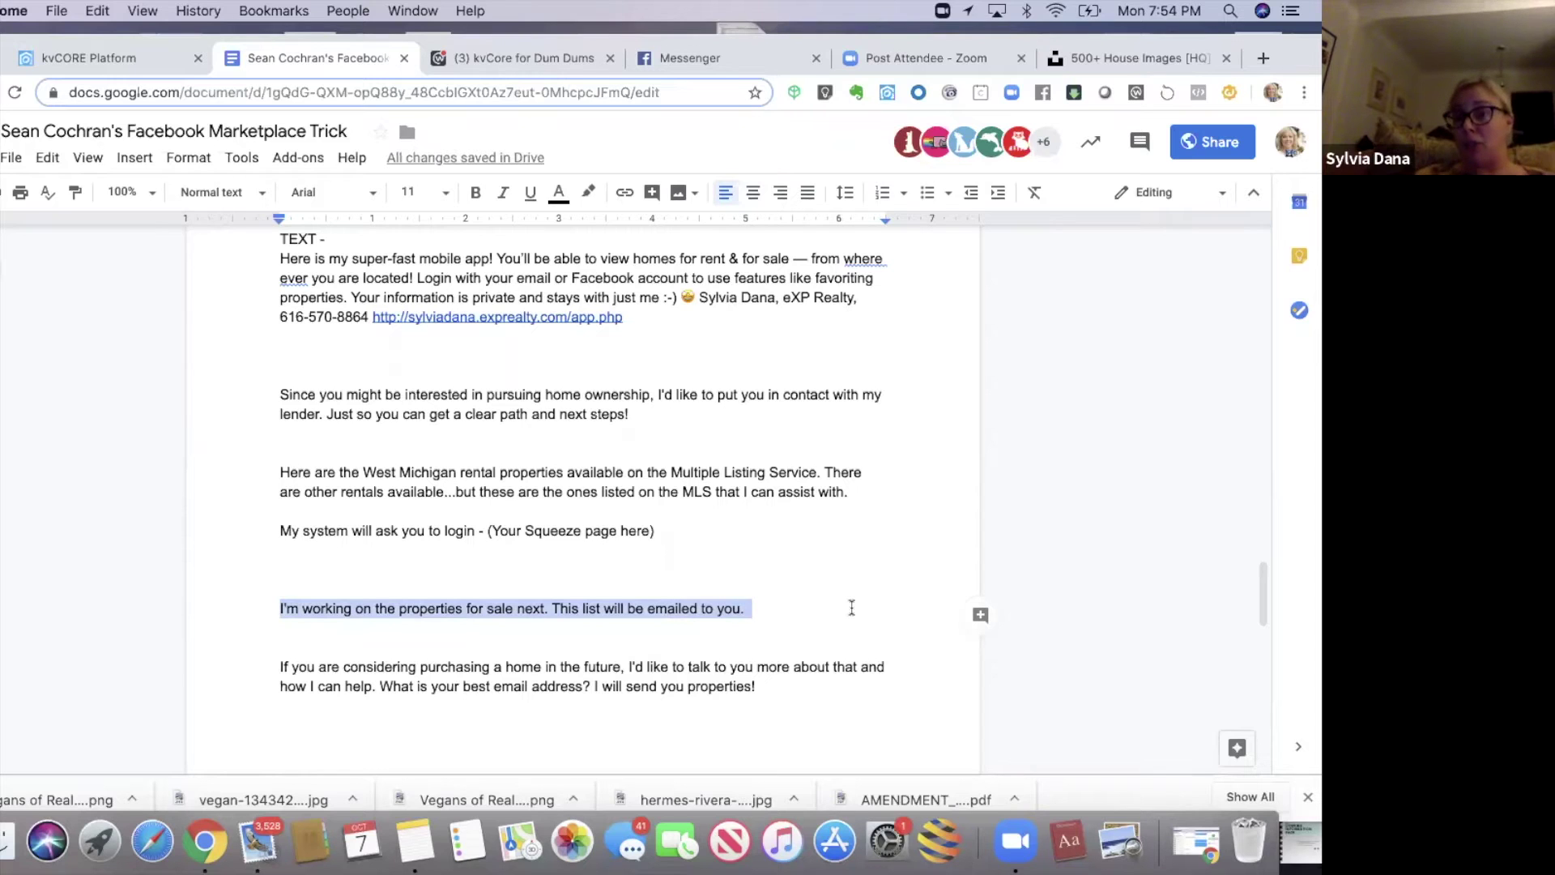
click(582, 613)
click(760, 614)
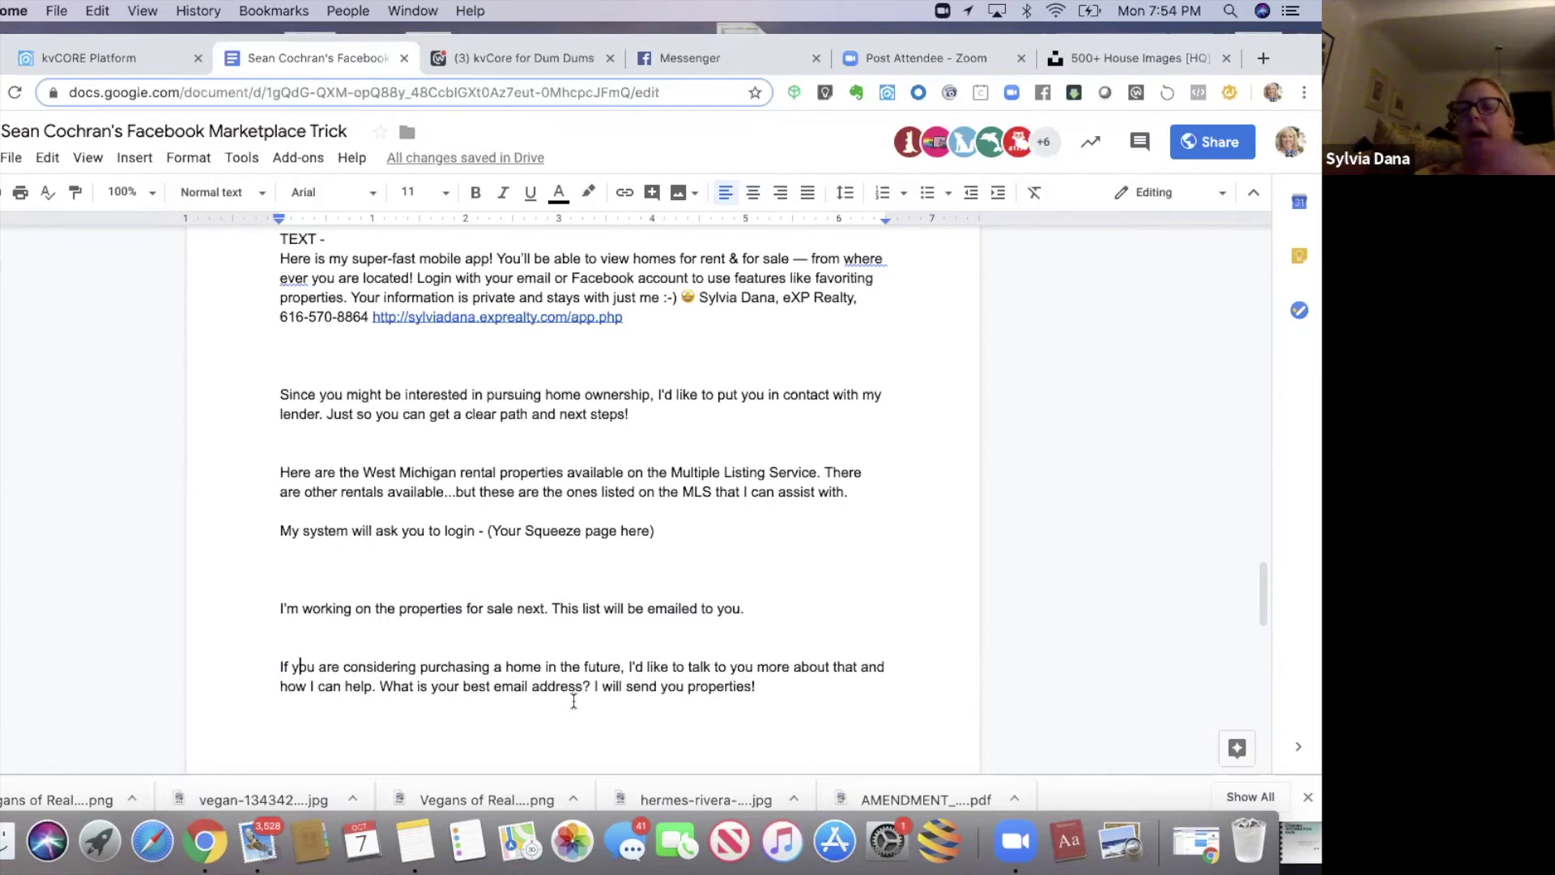
drag(577, 712, 542, 619)
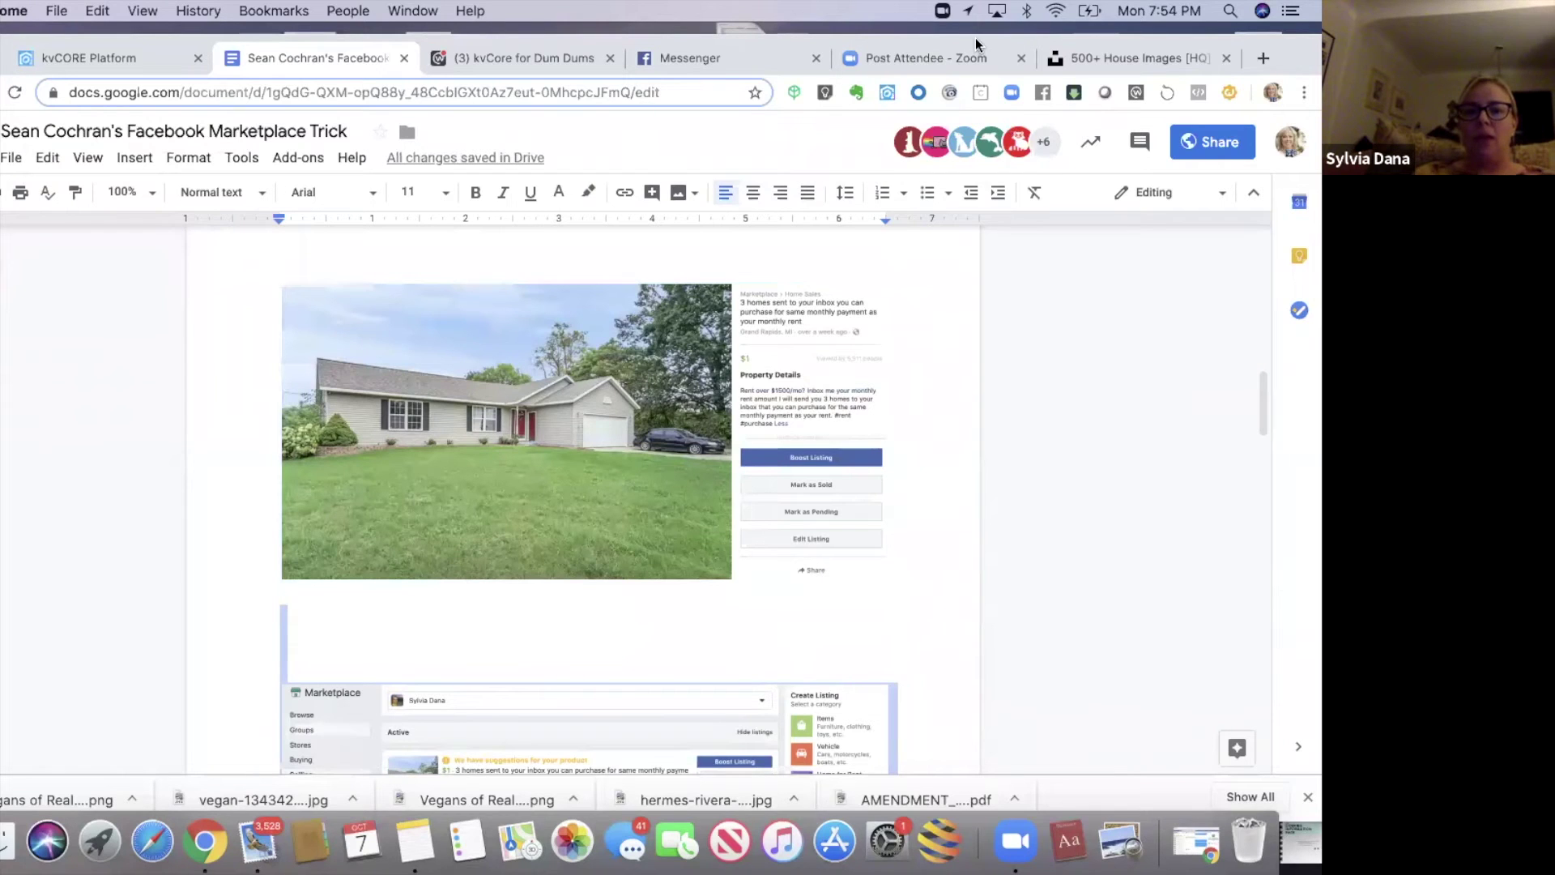
- Bring up Messenger and open the renter lead's Marketplace chat about the 3-homes listing
drag(976, 44, 967, 124)
click(737, 138)
drag(604, 121, 652, 27)
drag(318, 507, 300, 798)
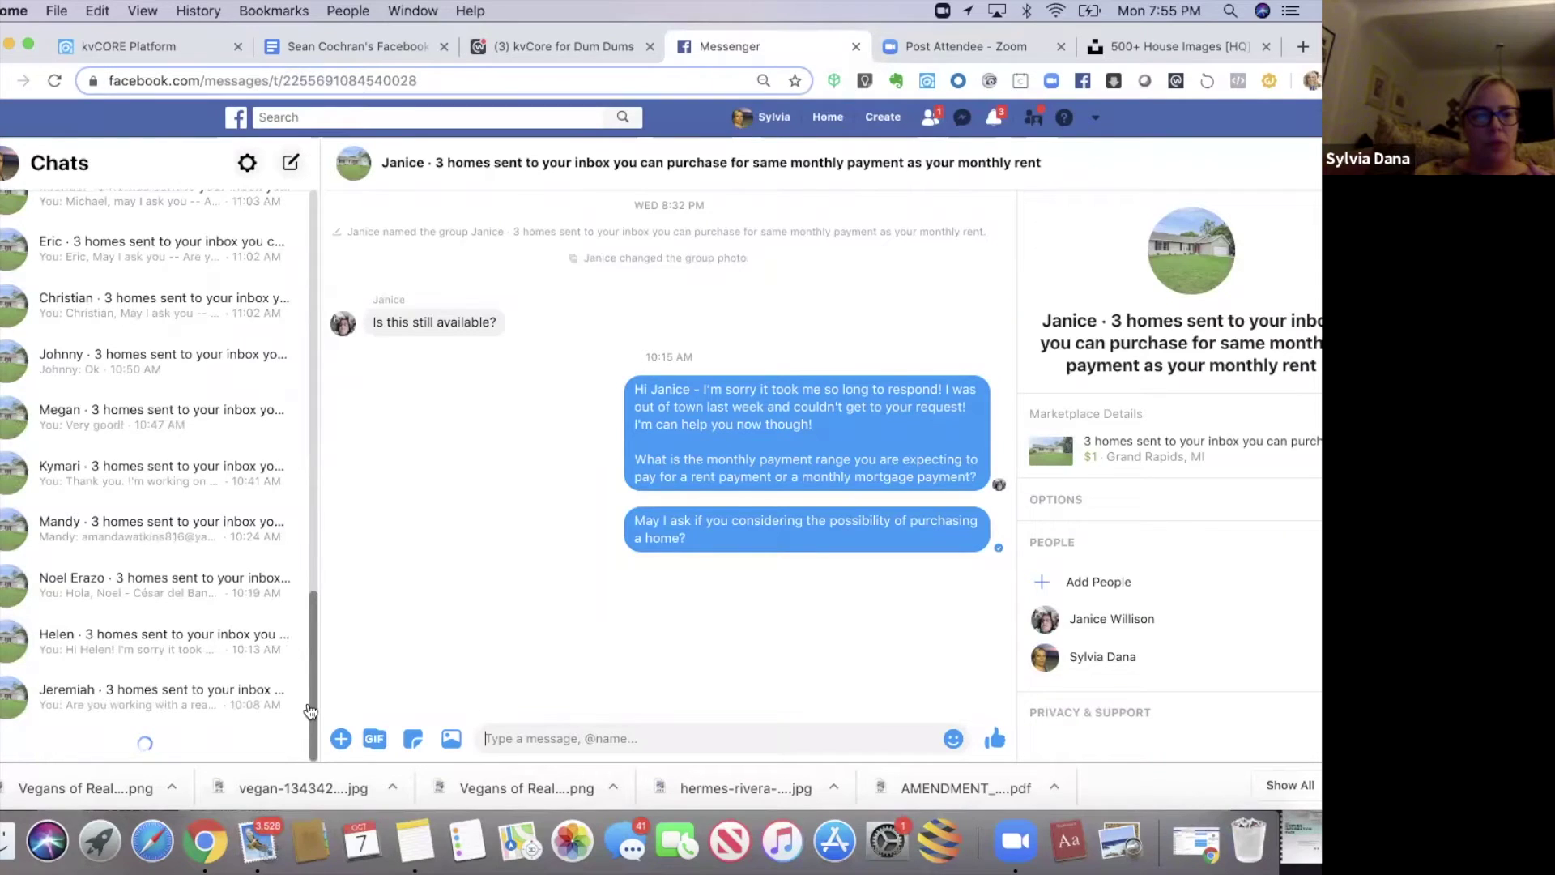
drag(318, 600, 307, 765)
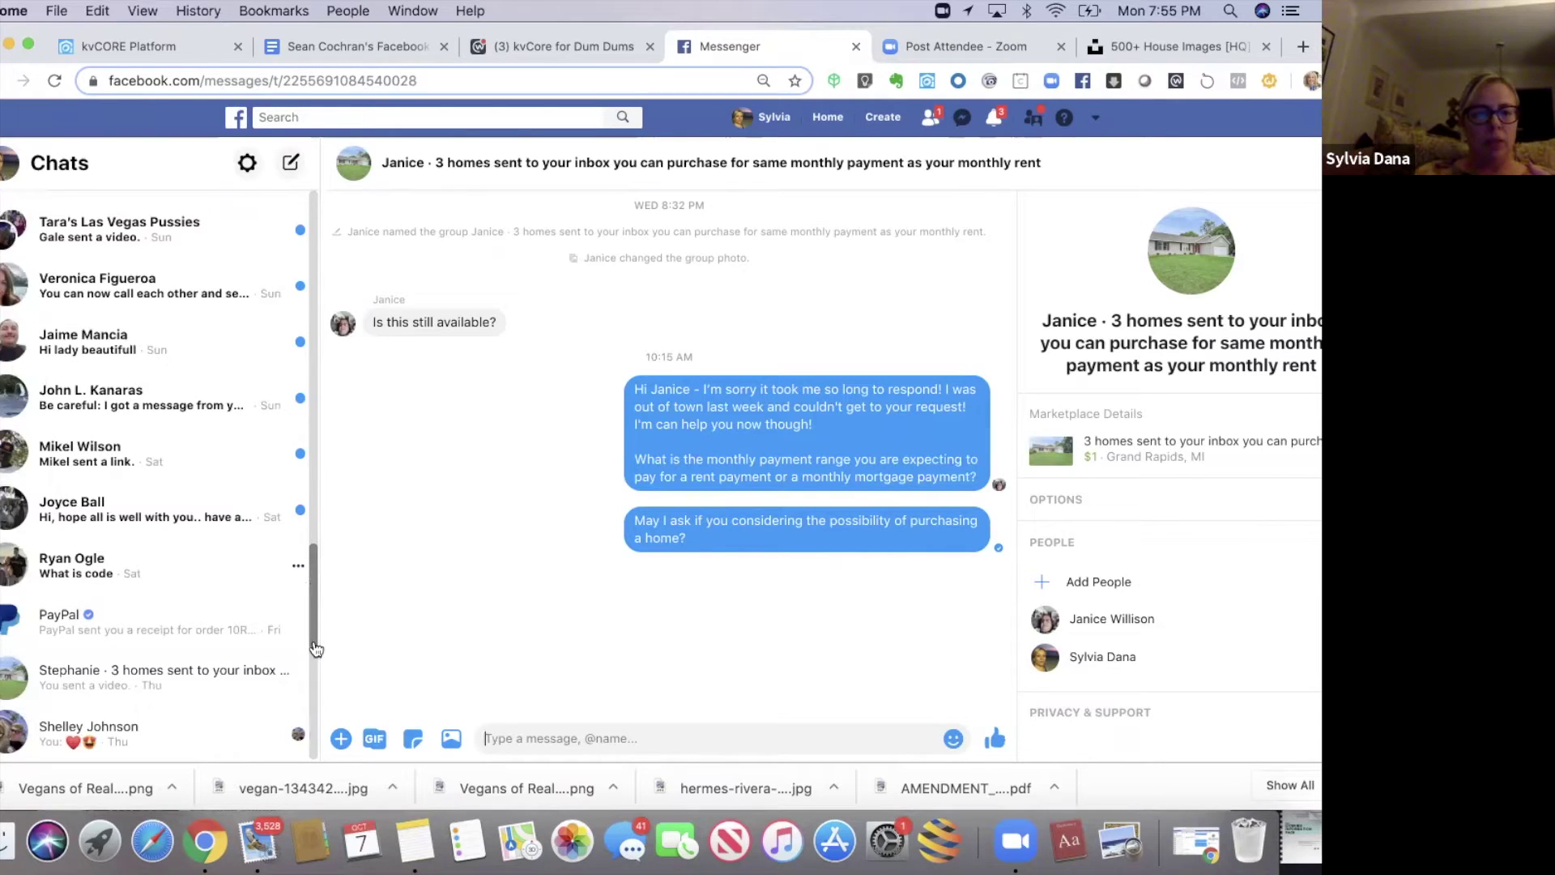
drag(312, 648, 313, 697)
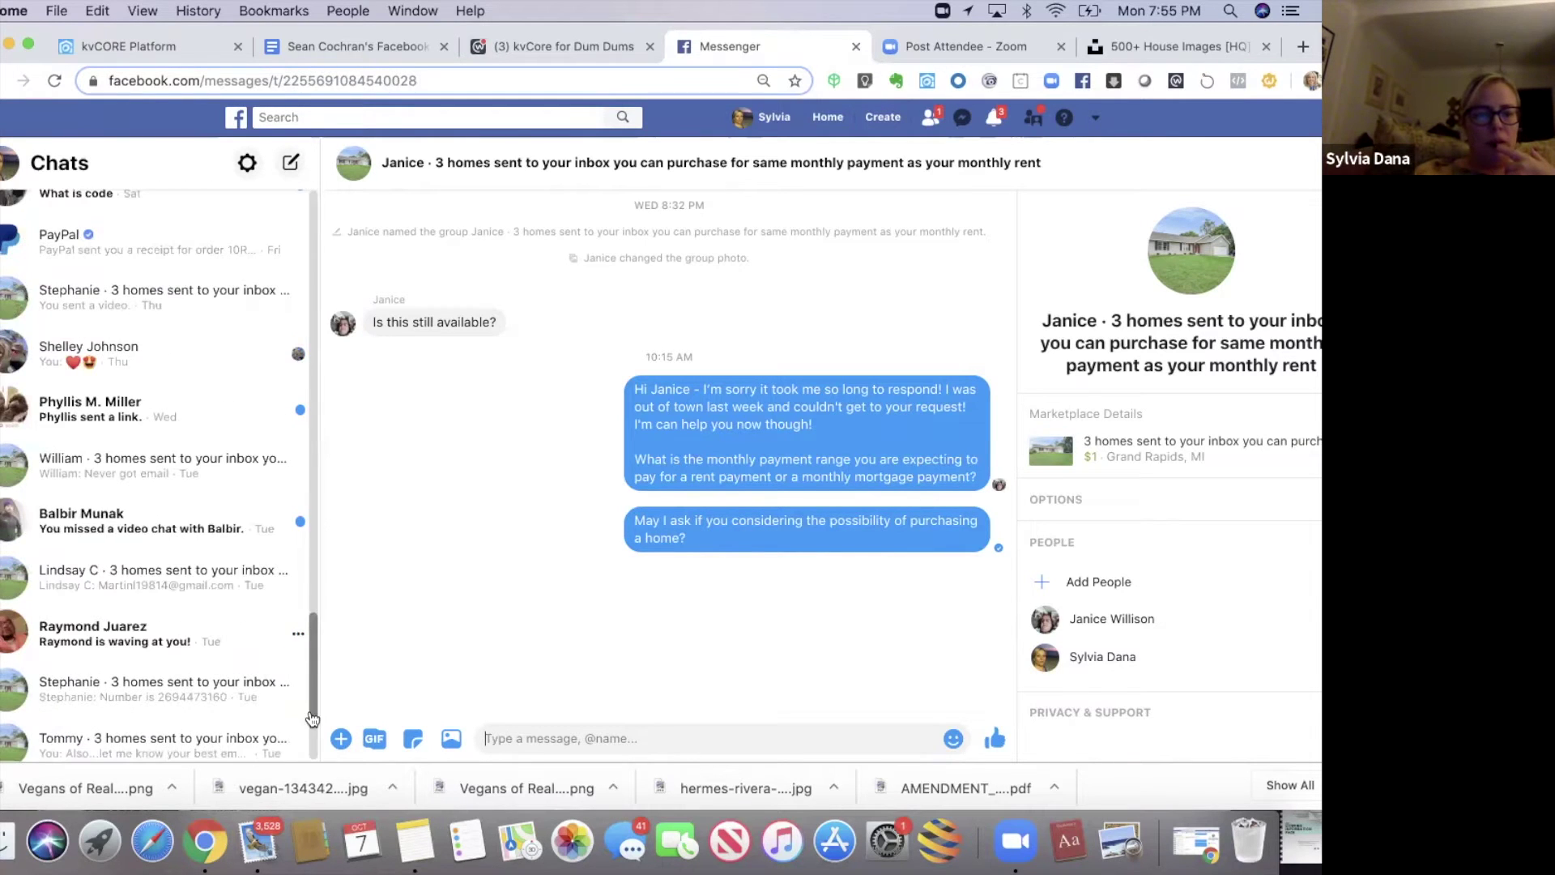
scroll(309, 697, down, 3)
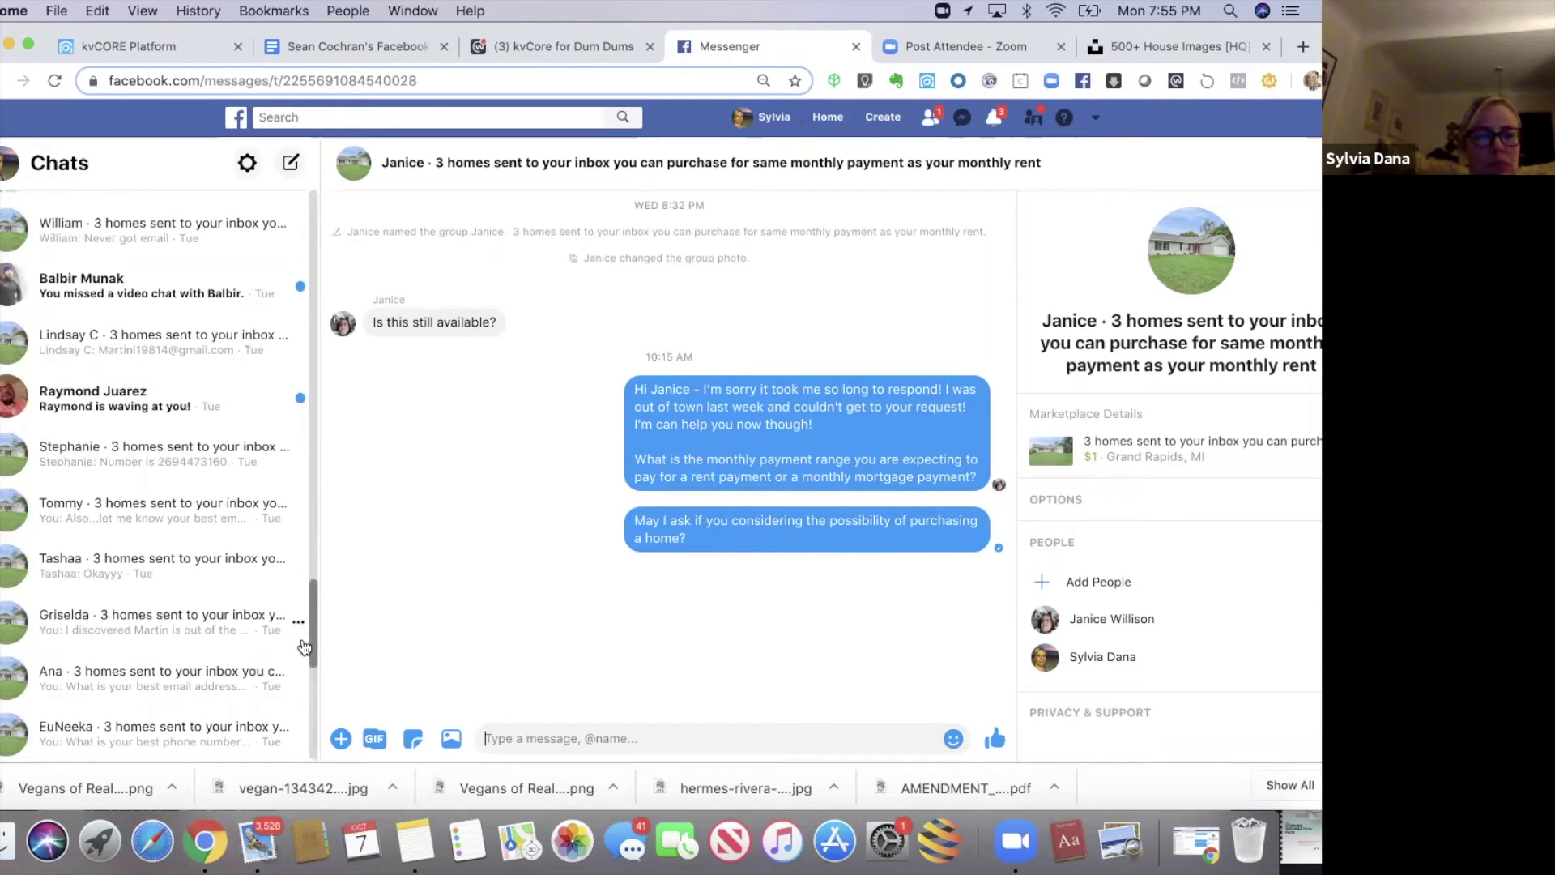
scroll(312, 640, down, 3)
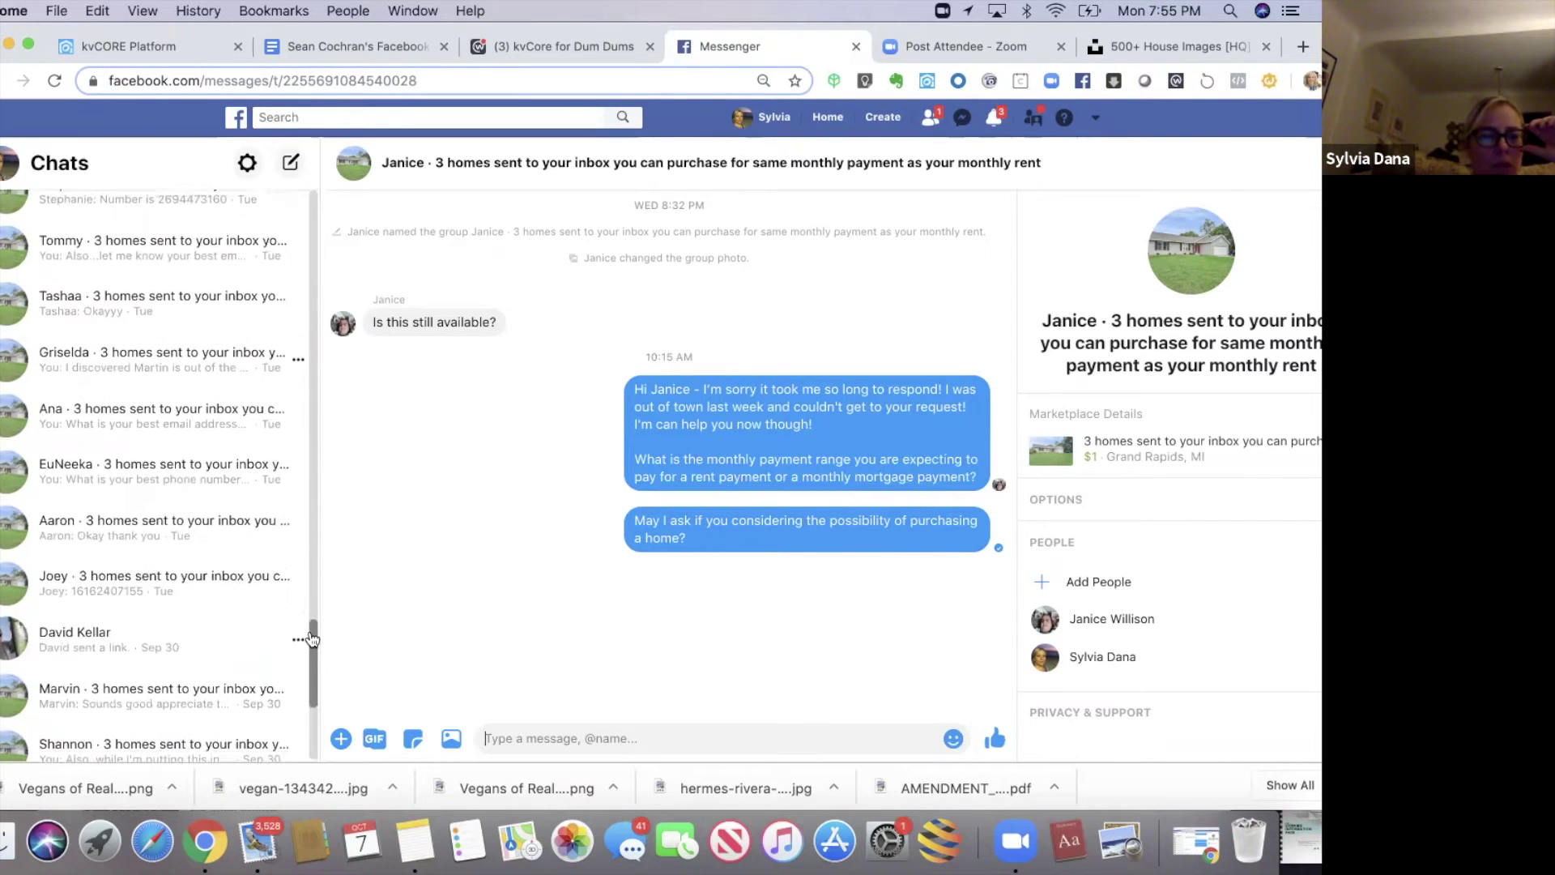
scroll(312, 630, up, 1)
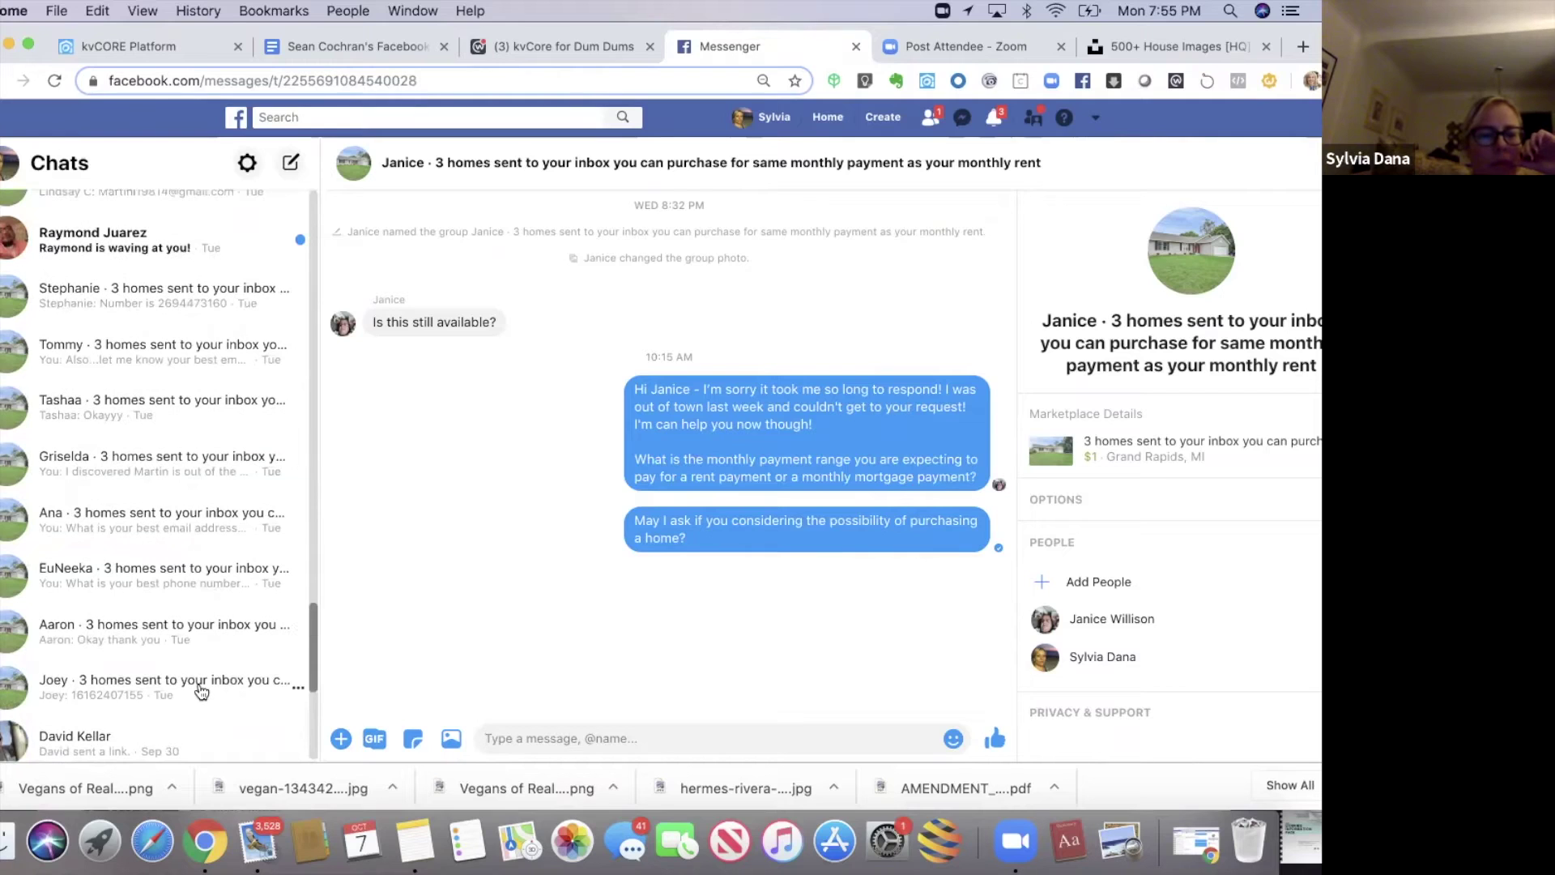
click(201, 691)
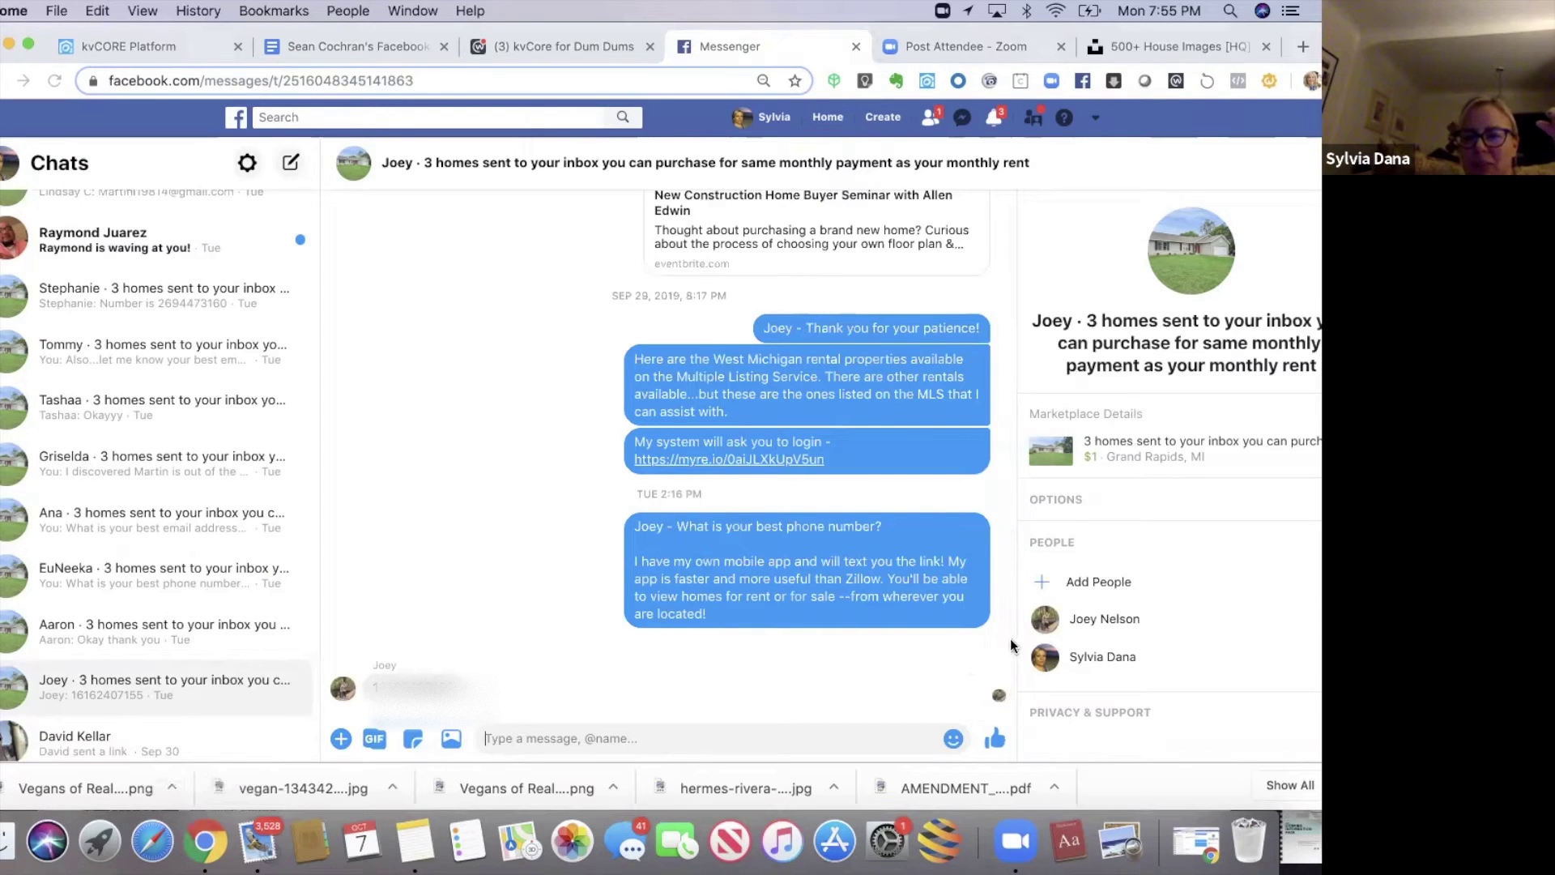
- Read through the chat's MLS rentals message, login link and phone-number app pitch
drag(1009, 663, 1009, 218)
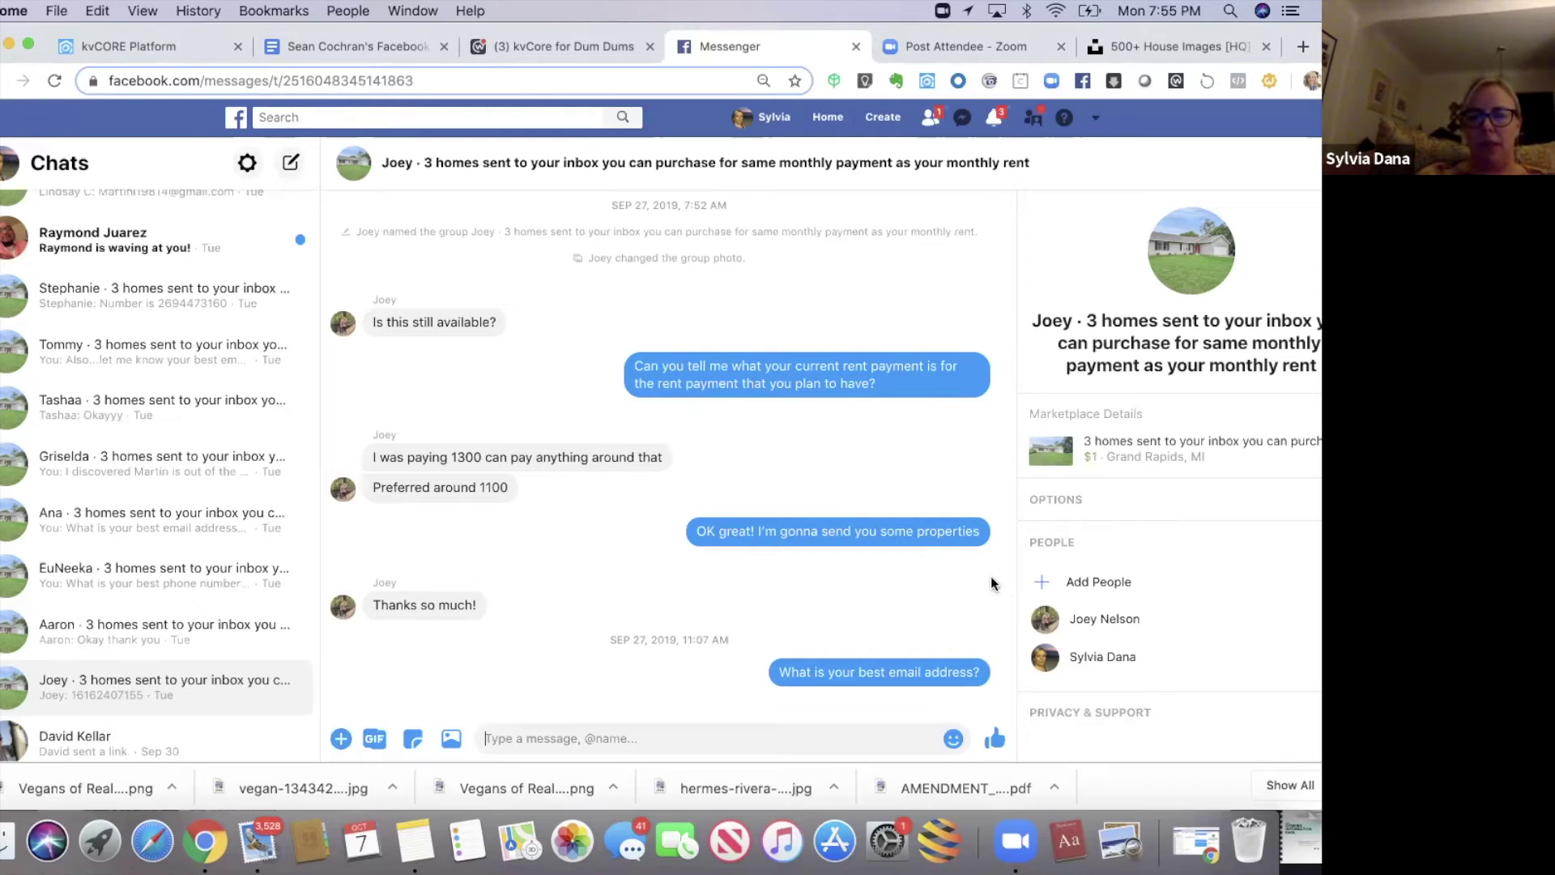
drag(1006, 410, 1023, 553)
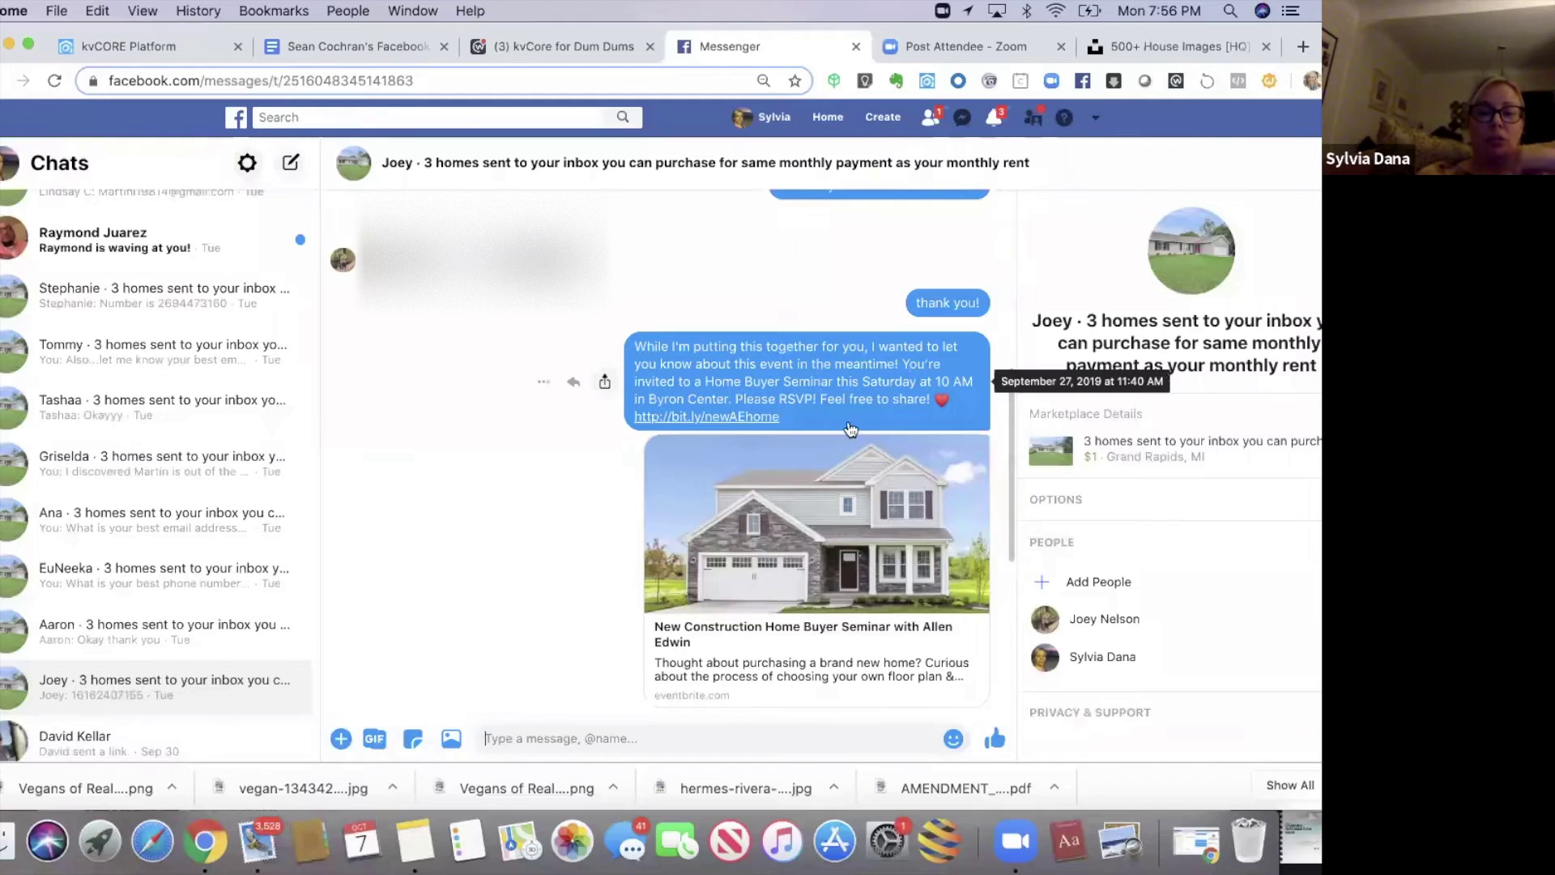
drag(1010, 509, 1008, 637)
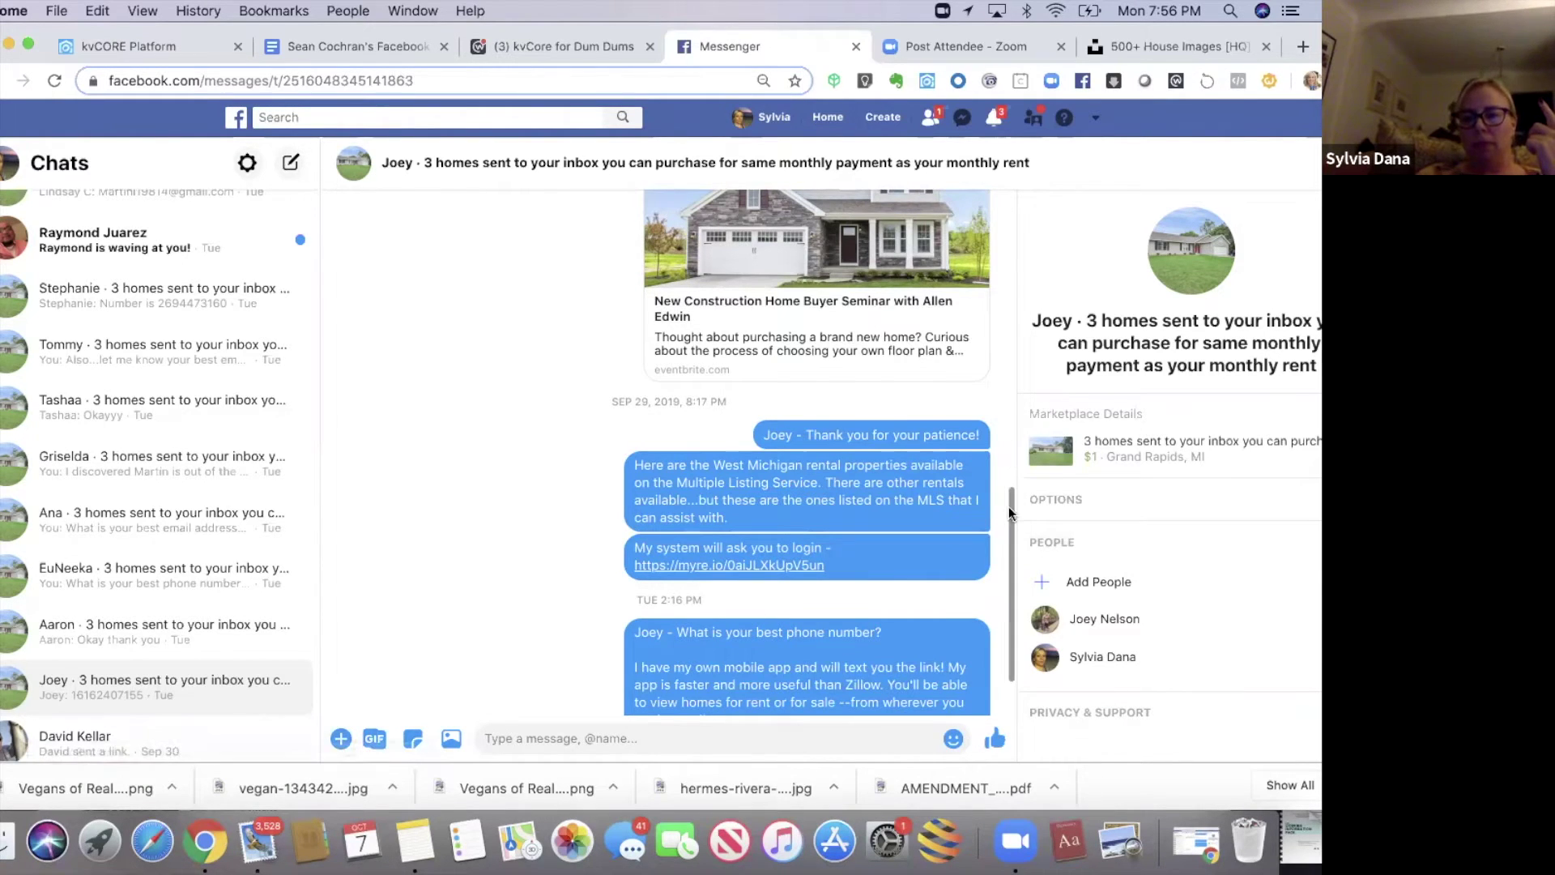
scroll(1010, 567, down, 2)
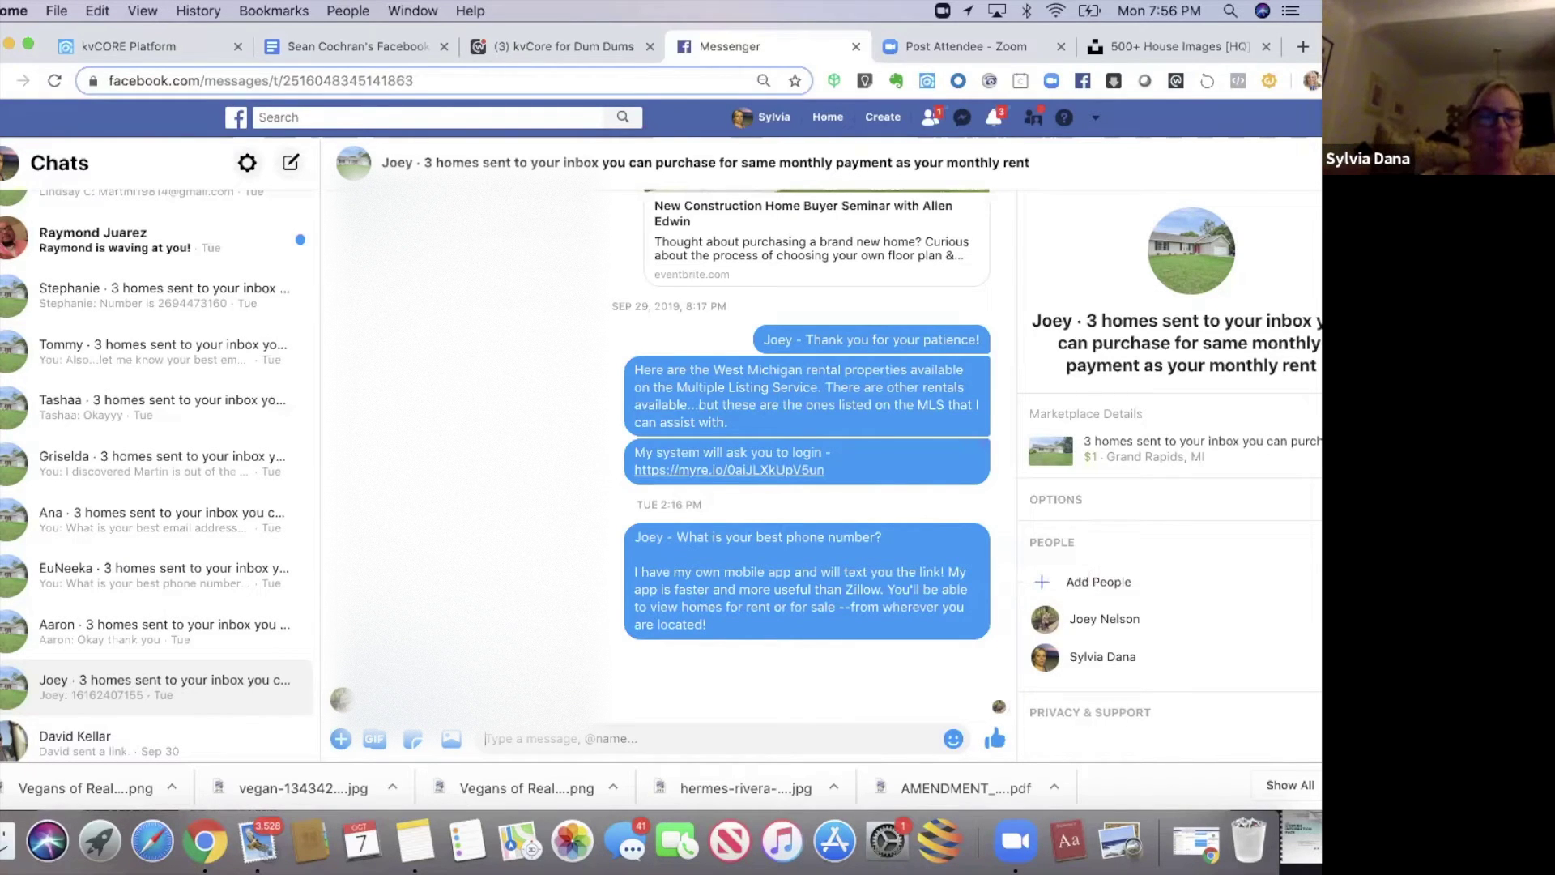
click(150, 630)
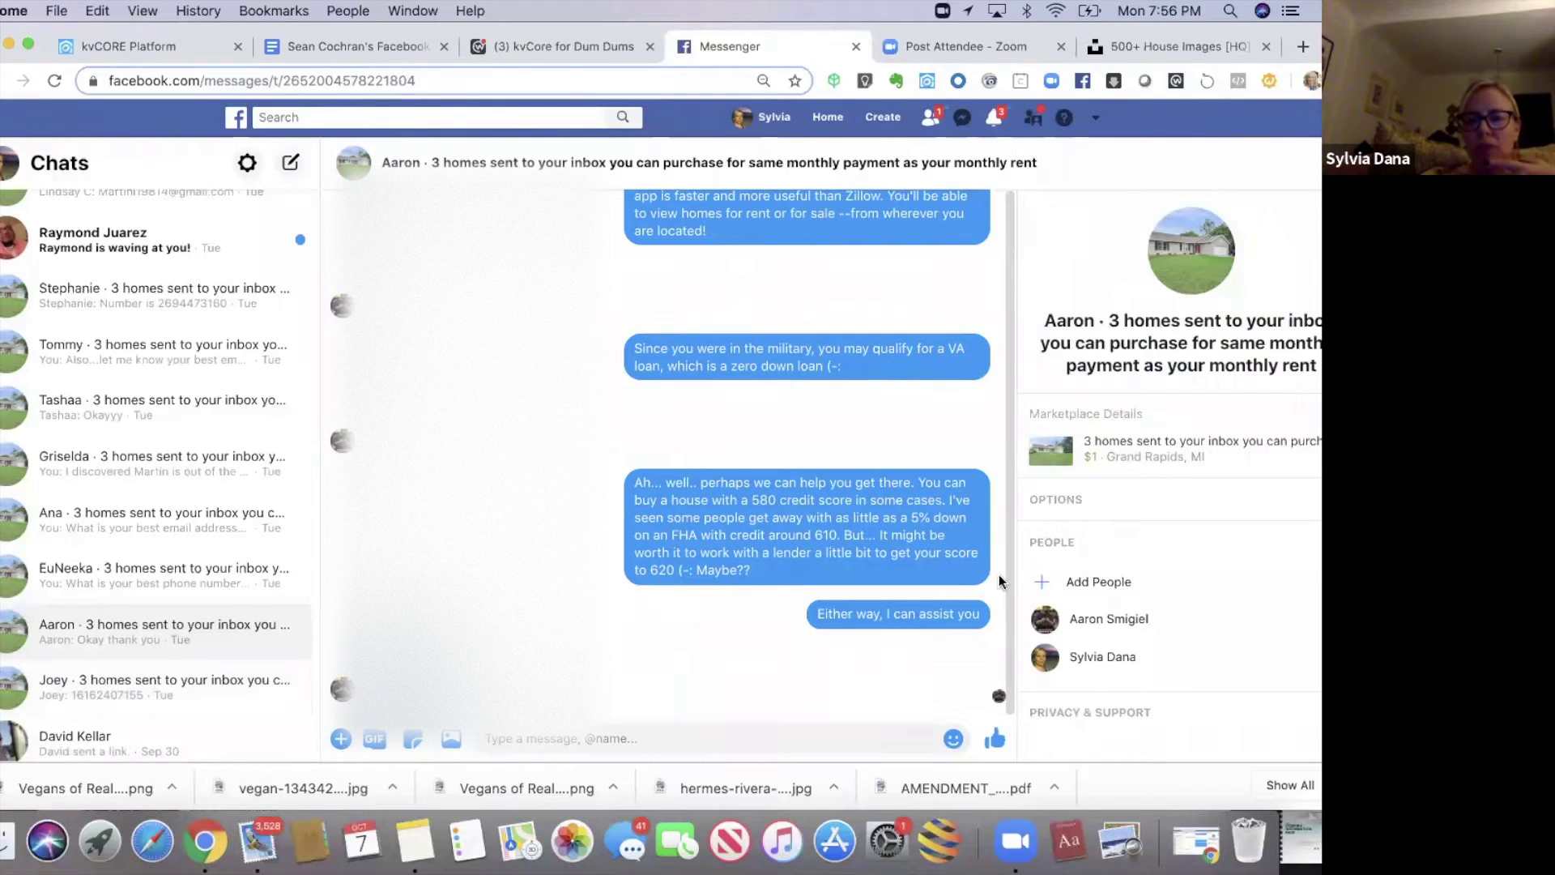
drag(1010, 611, 1006, 190)
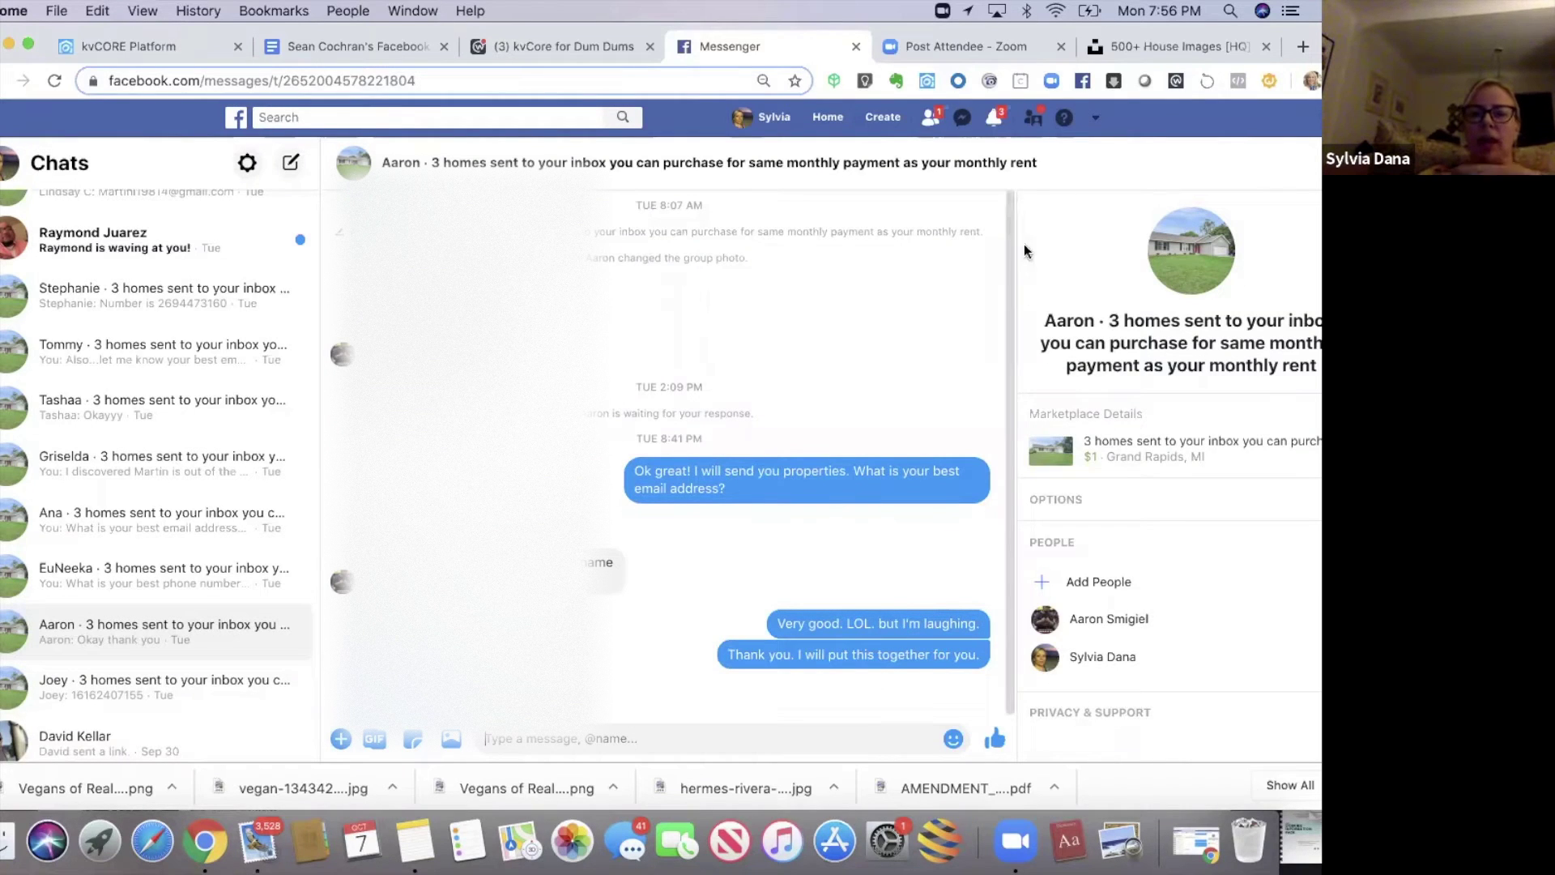
drag(1026, 265, 1026, 368)
scroll(1025, 368, down, 4)
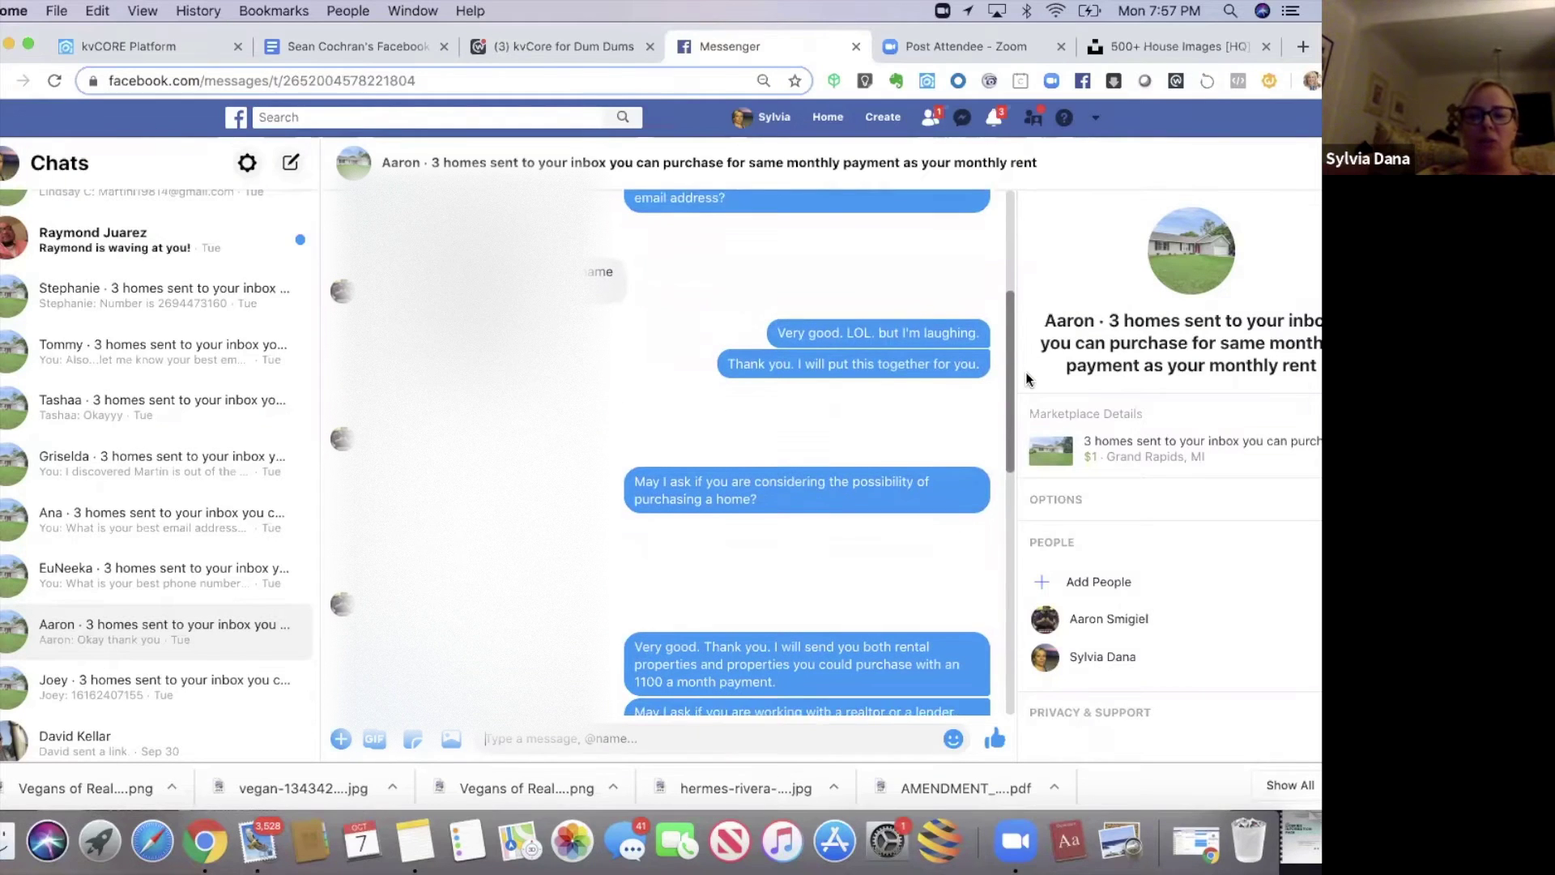
scroll(1026, 381, down, 4)
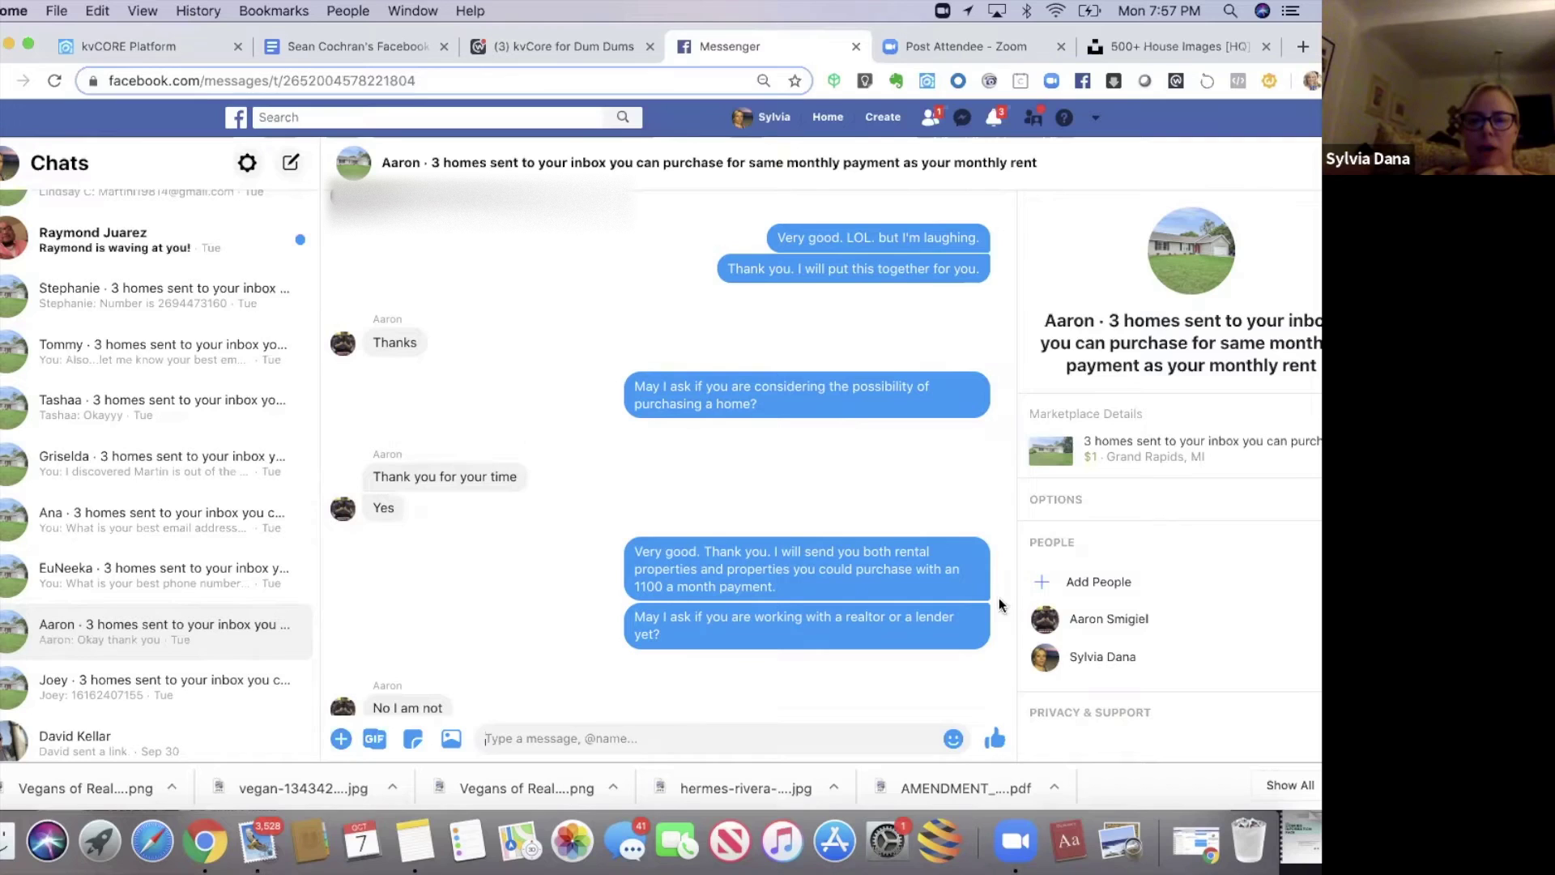
drag(1007, 491, 1018, 627)
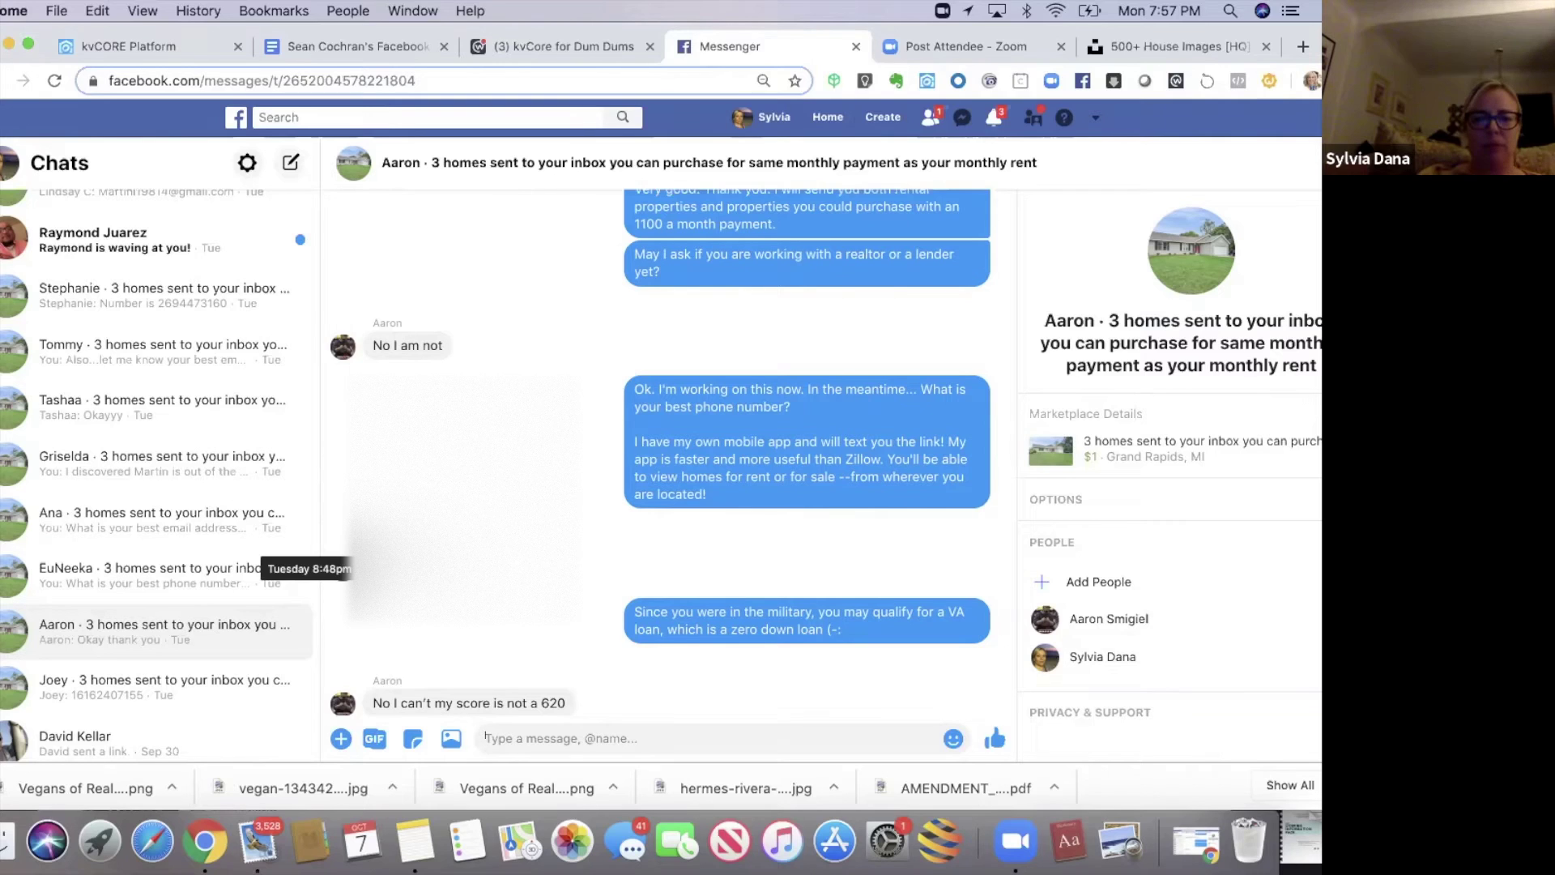
drag(1013, 541, 1010, 604)
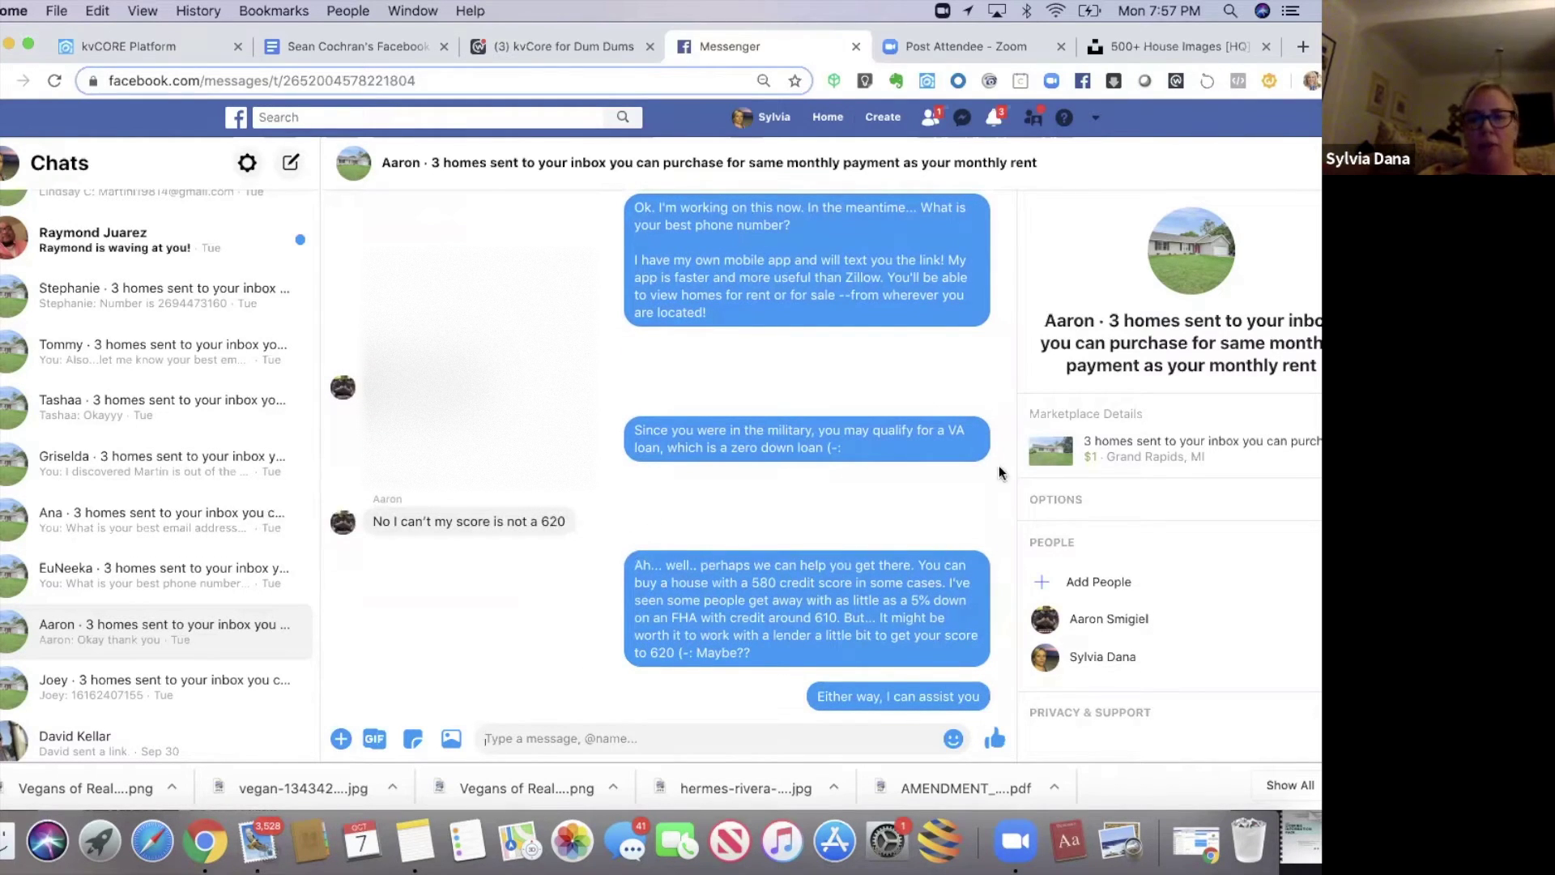
drag(1010, 528, 1009, 556)
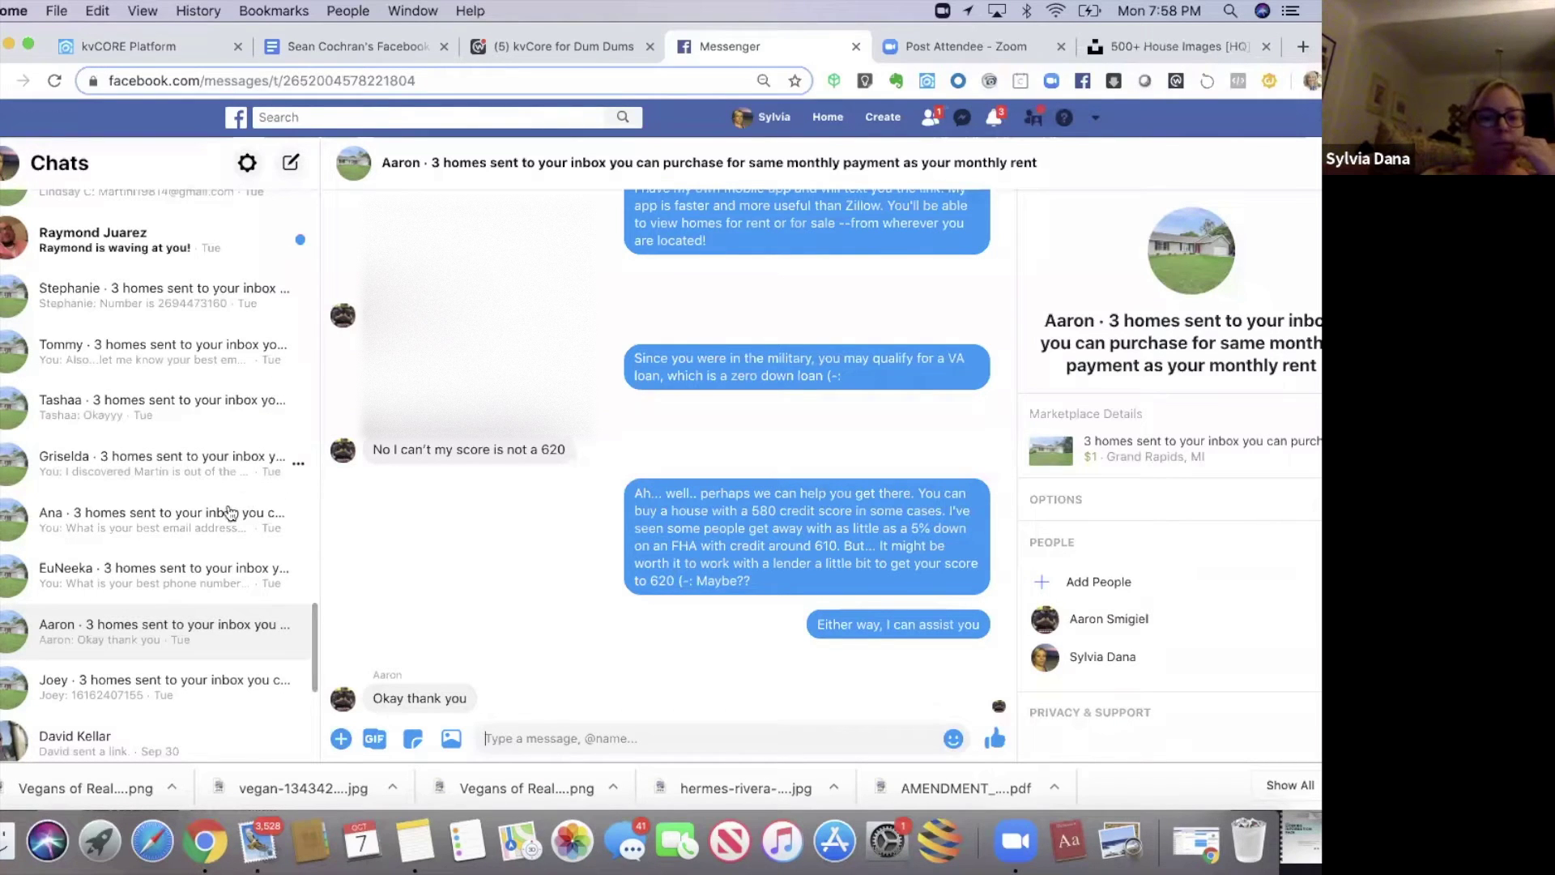
- Go past the availability and lender-referral chats to the family-home lead's chat
click(203, 522)
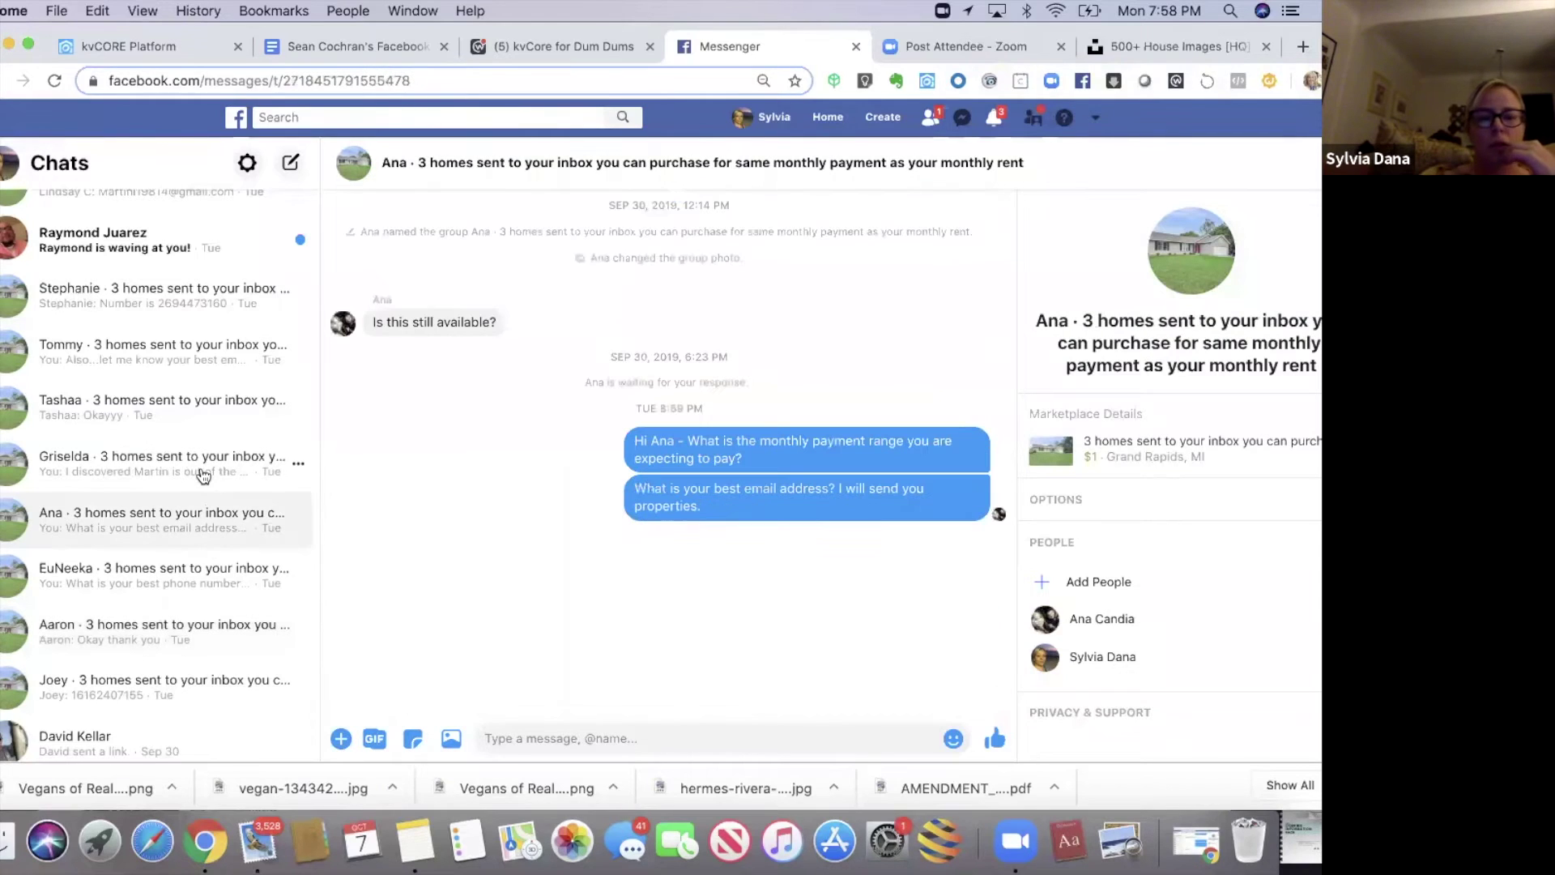
click(203, 476)
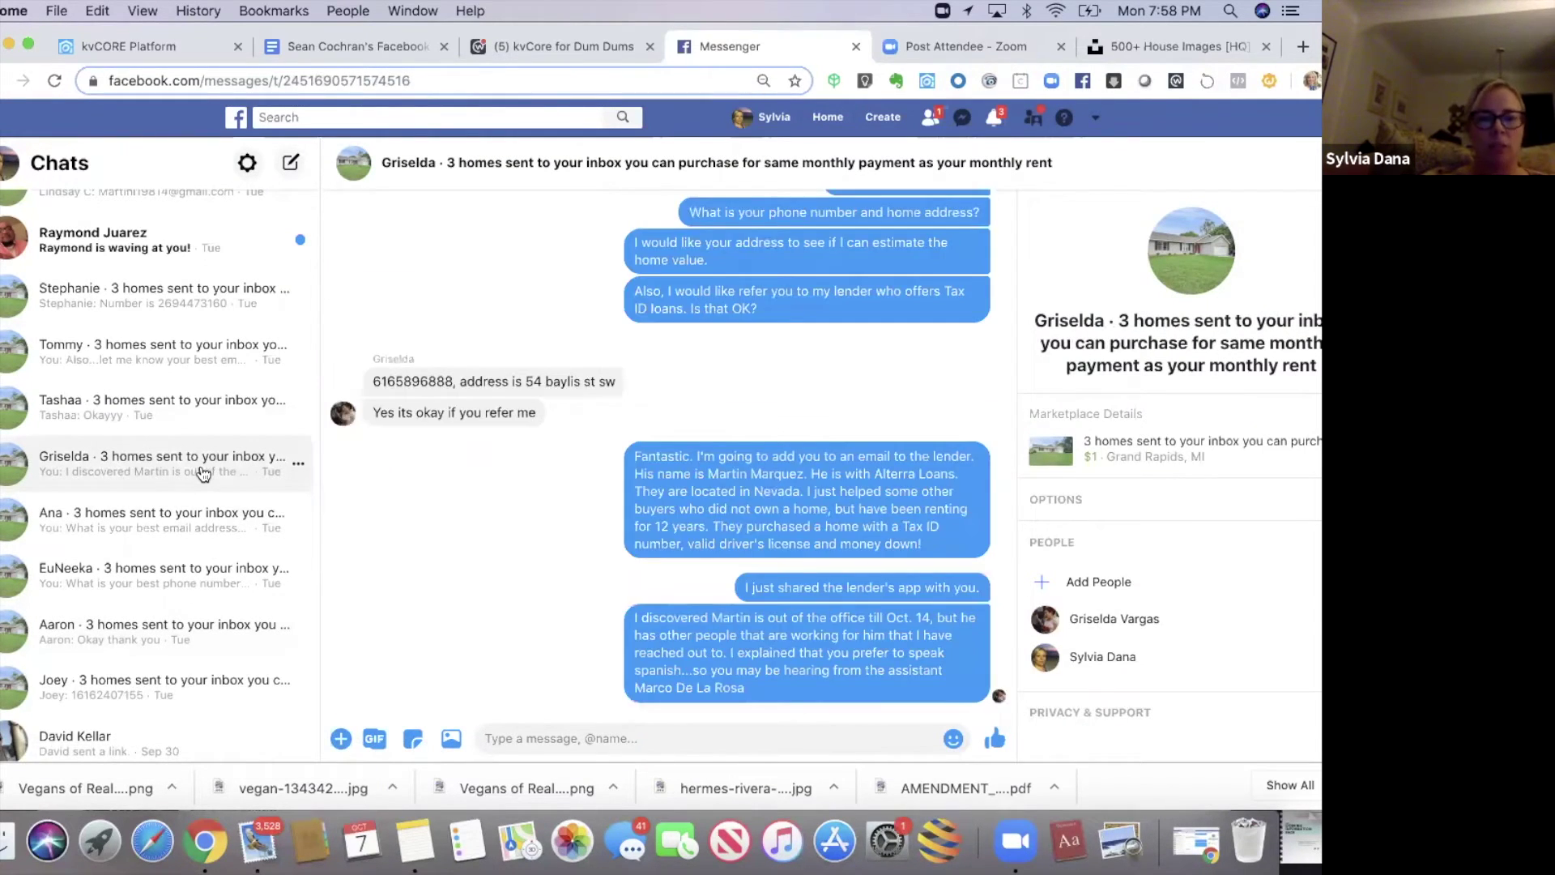
click(225, 421)
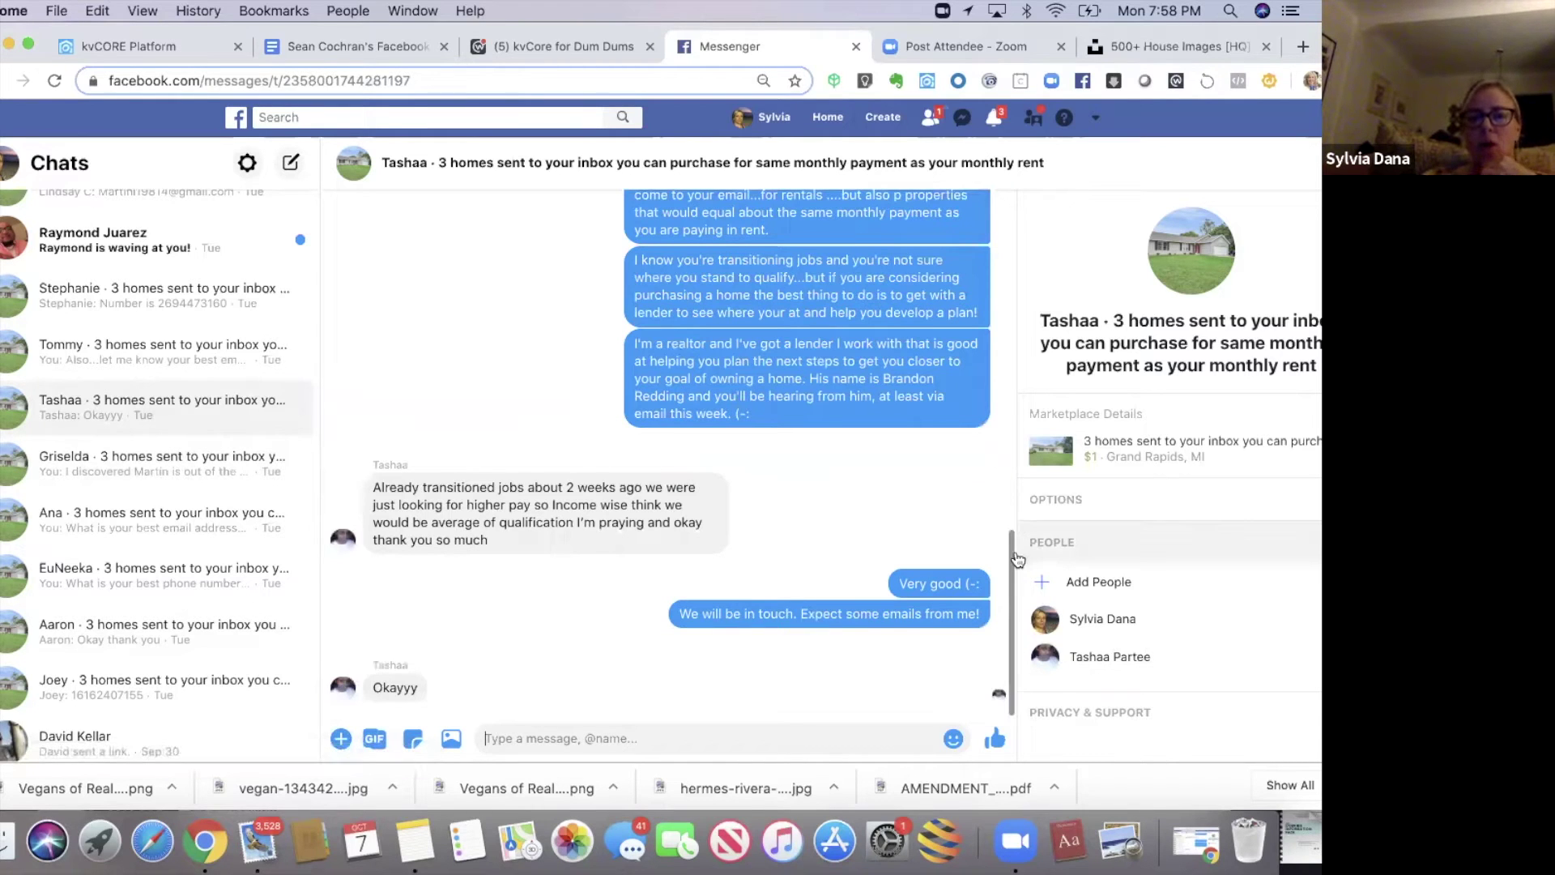
- Read her conversation about a long-term family home with her mother and needing a lender
scroll(1010, 327, up, 15)
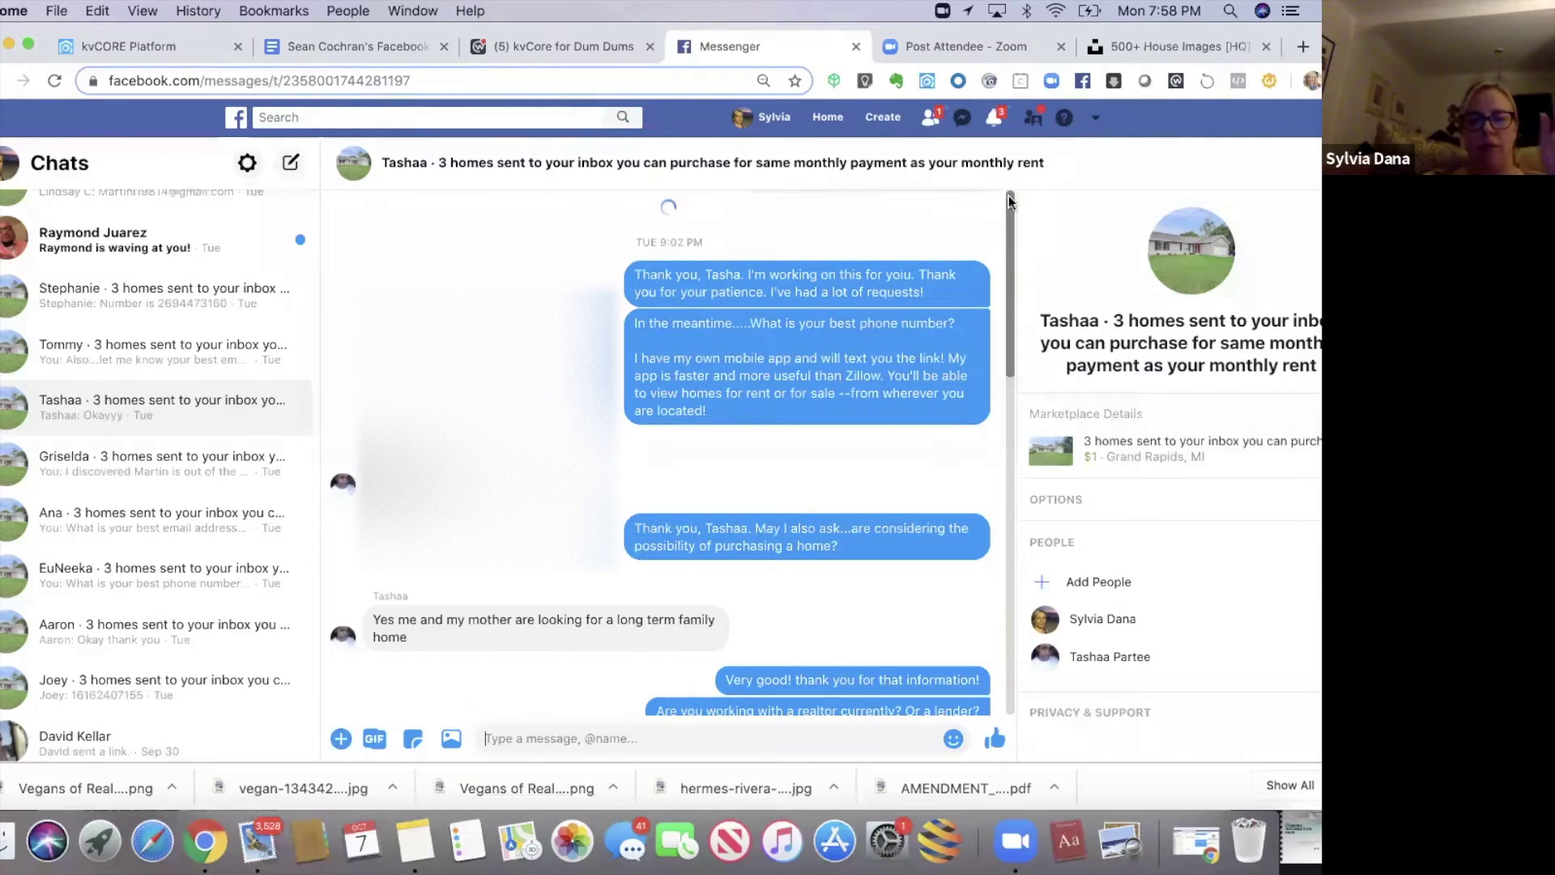
scroll(1009, 254, down, 4)
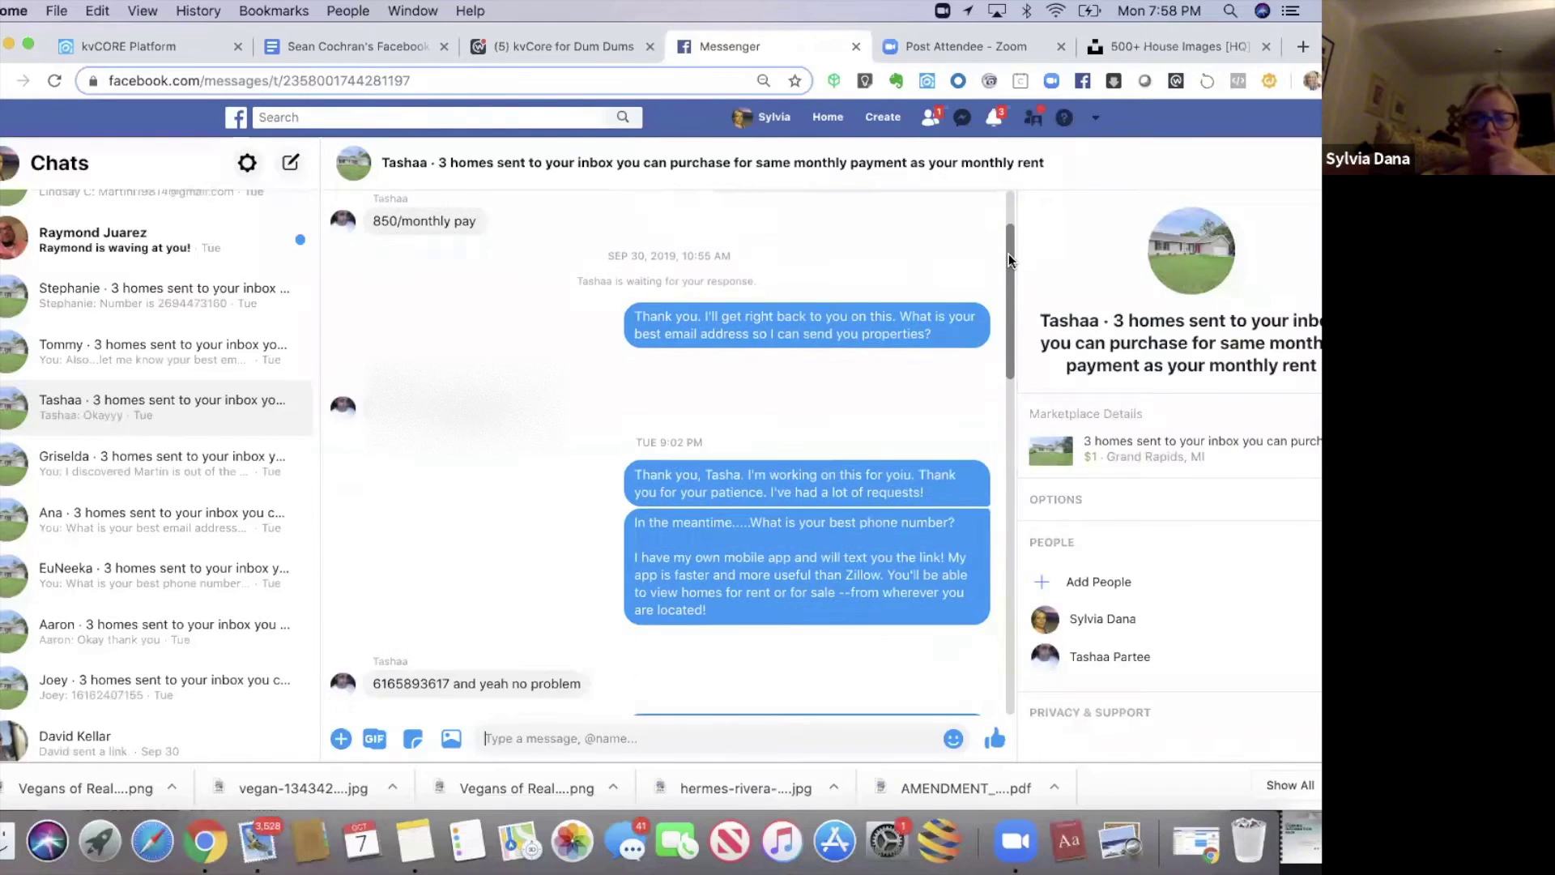
scroll(1009, 255, down, 1)
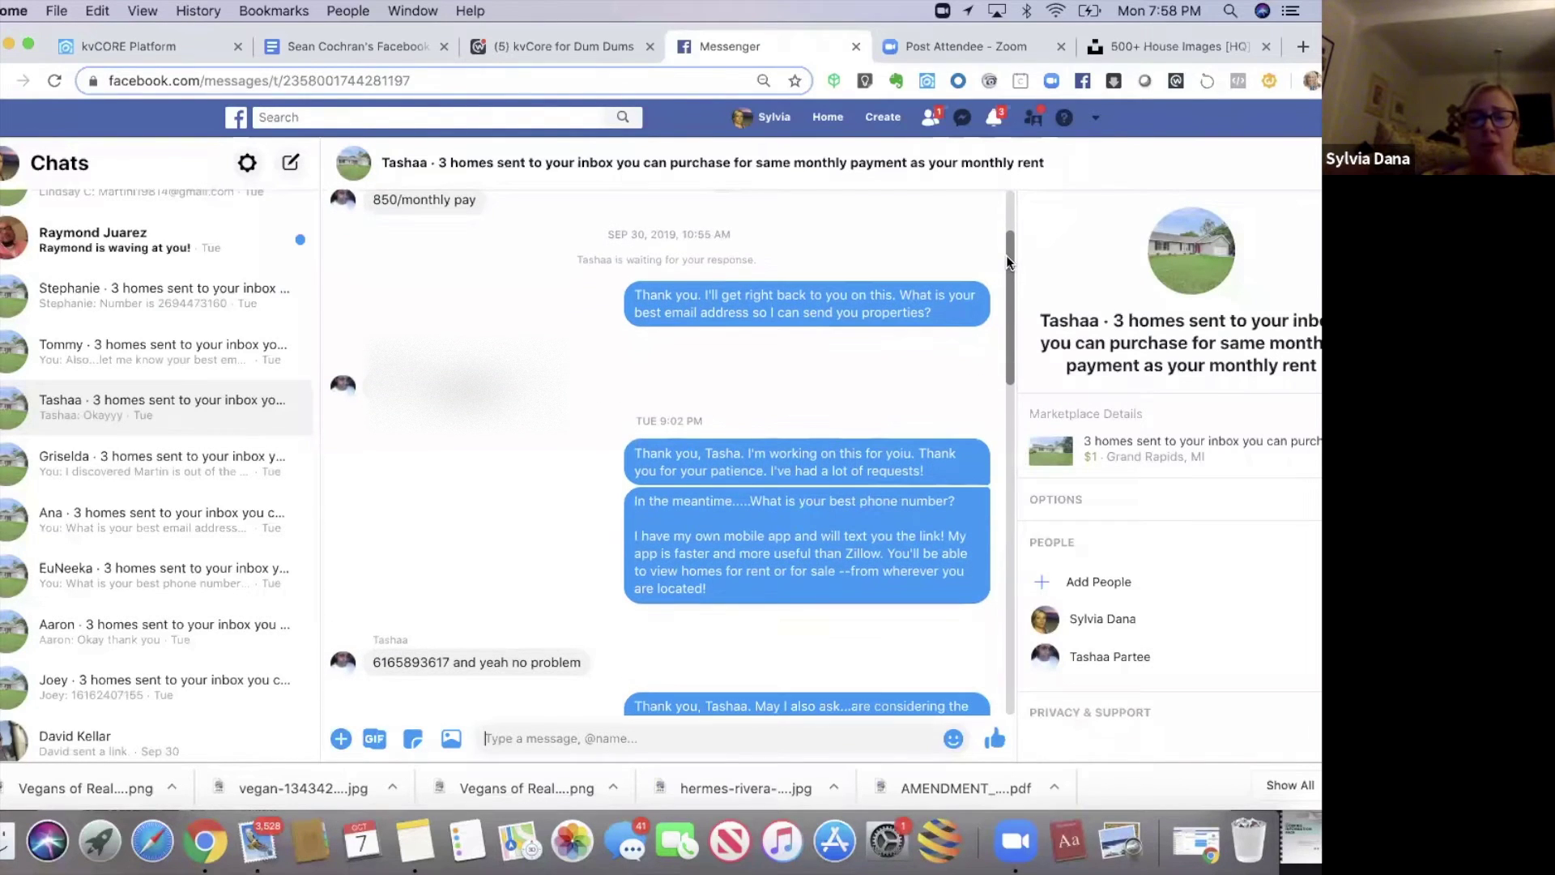
drag(1006, 256, 1004, 295)
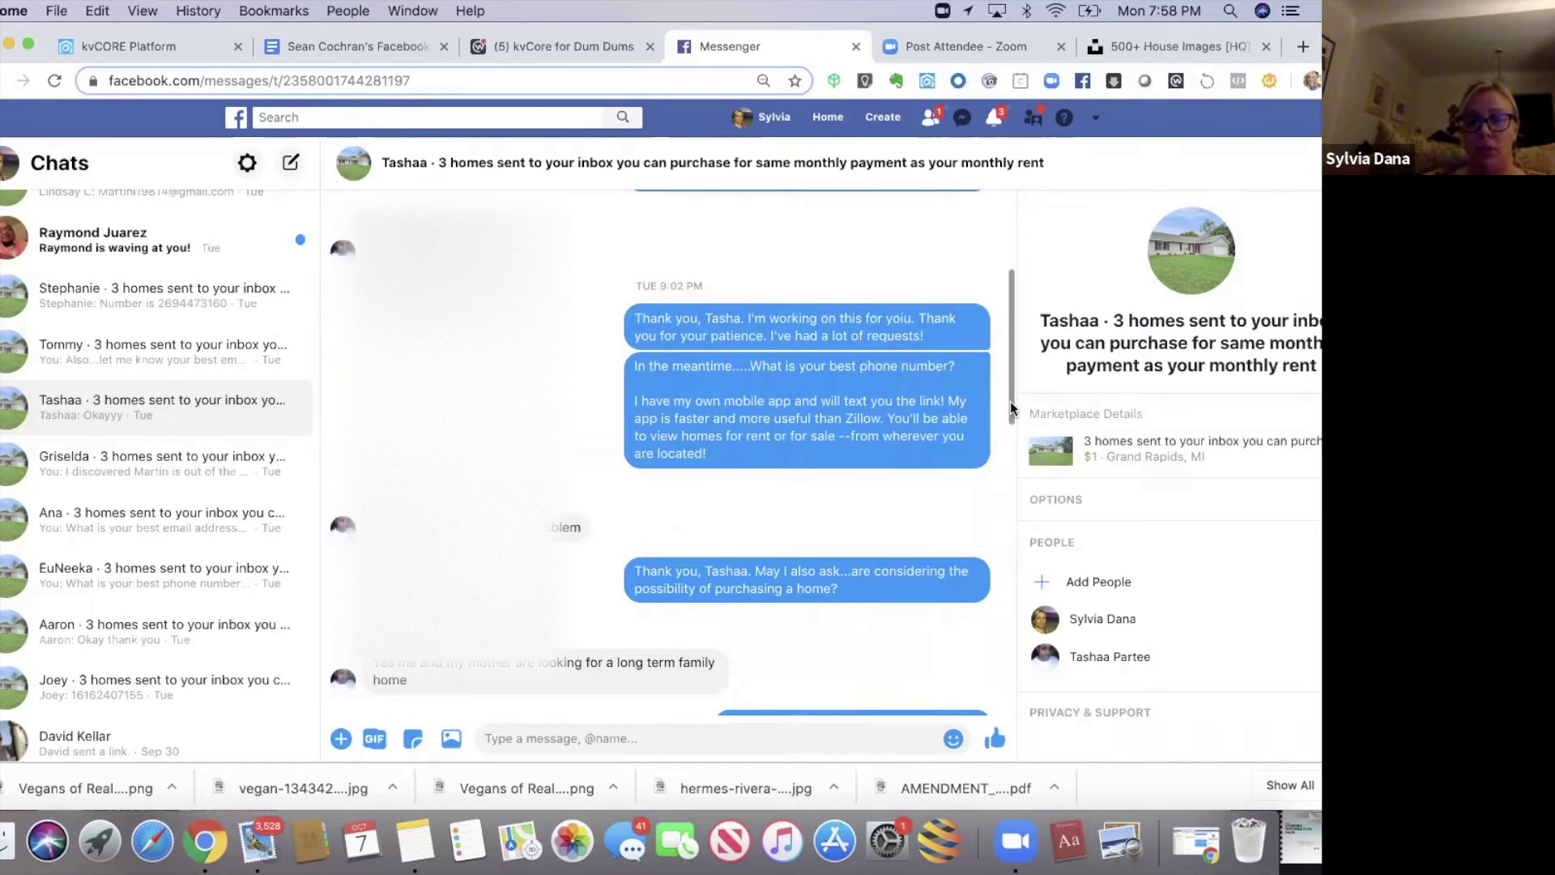
scroll(1010, 410, down, 2)
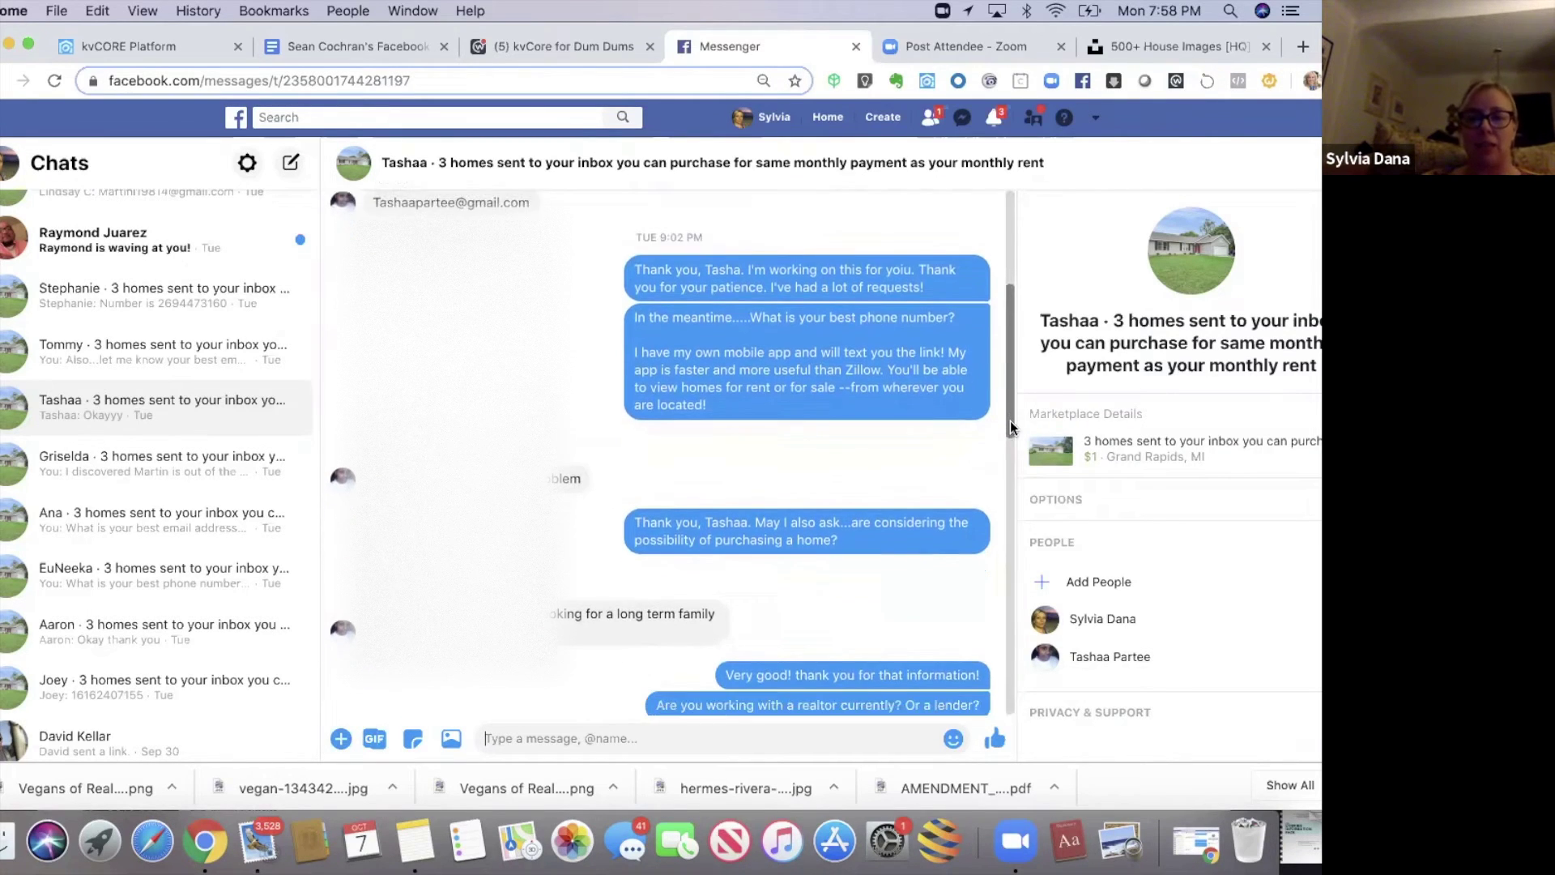
scroll(1009, 420, down, 5)
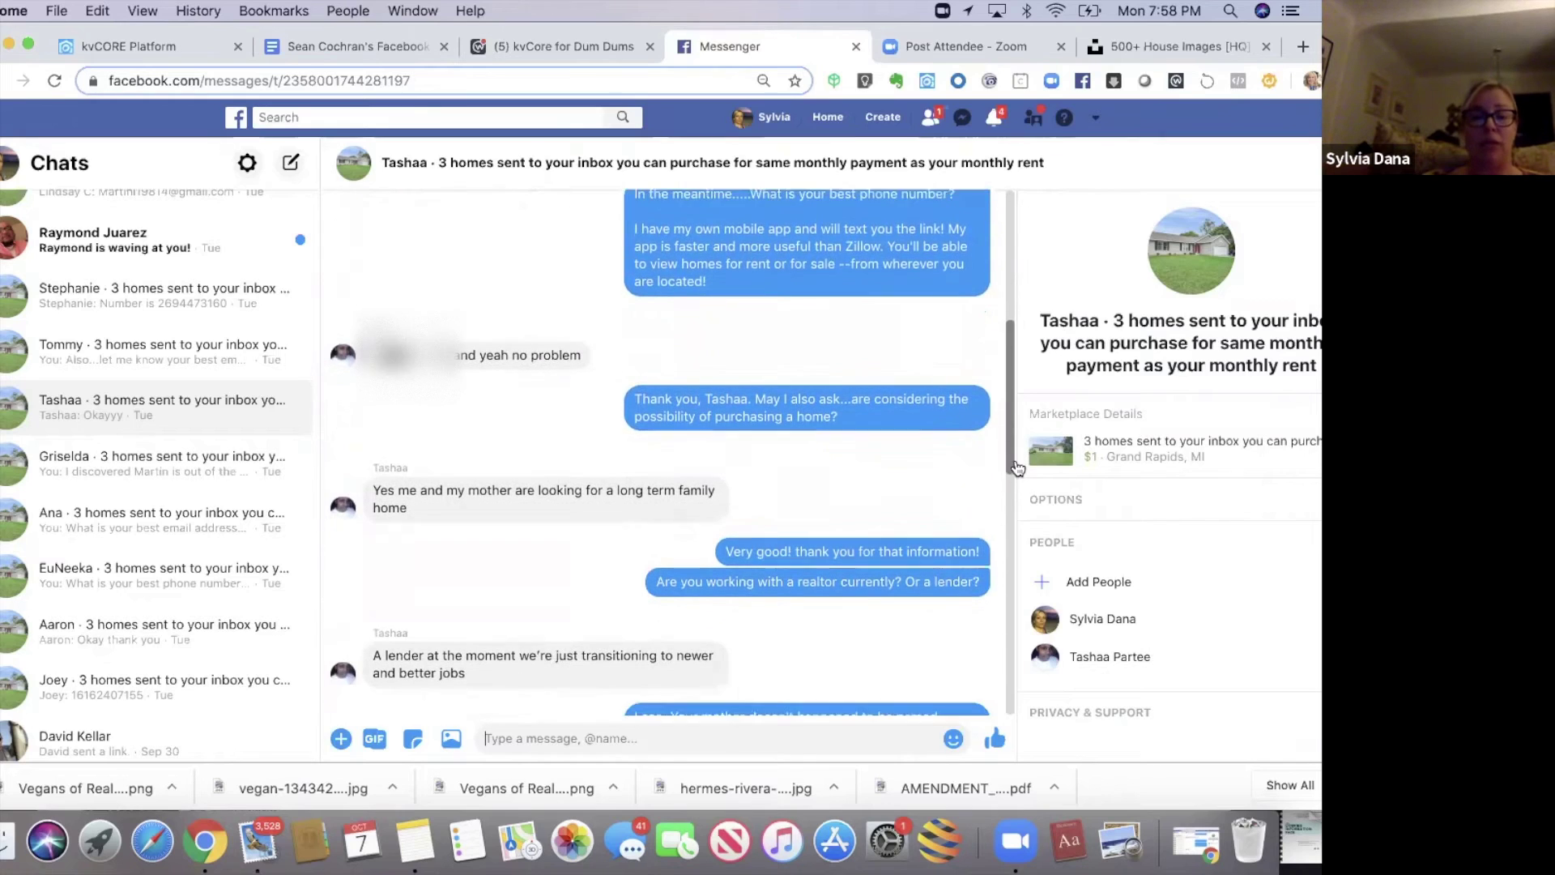
scroll(1016, 465, down, 2)
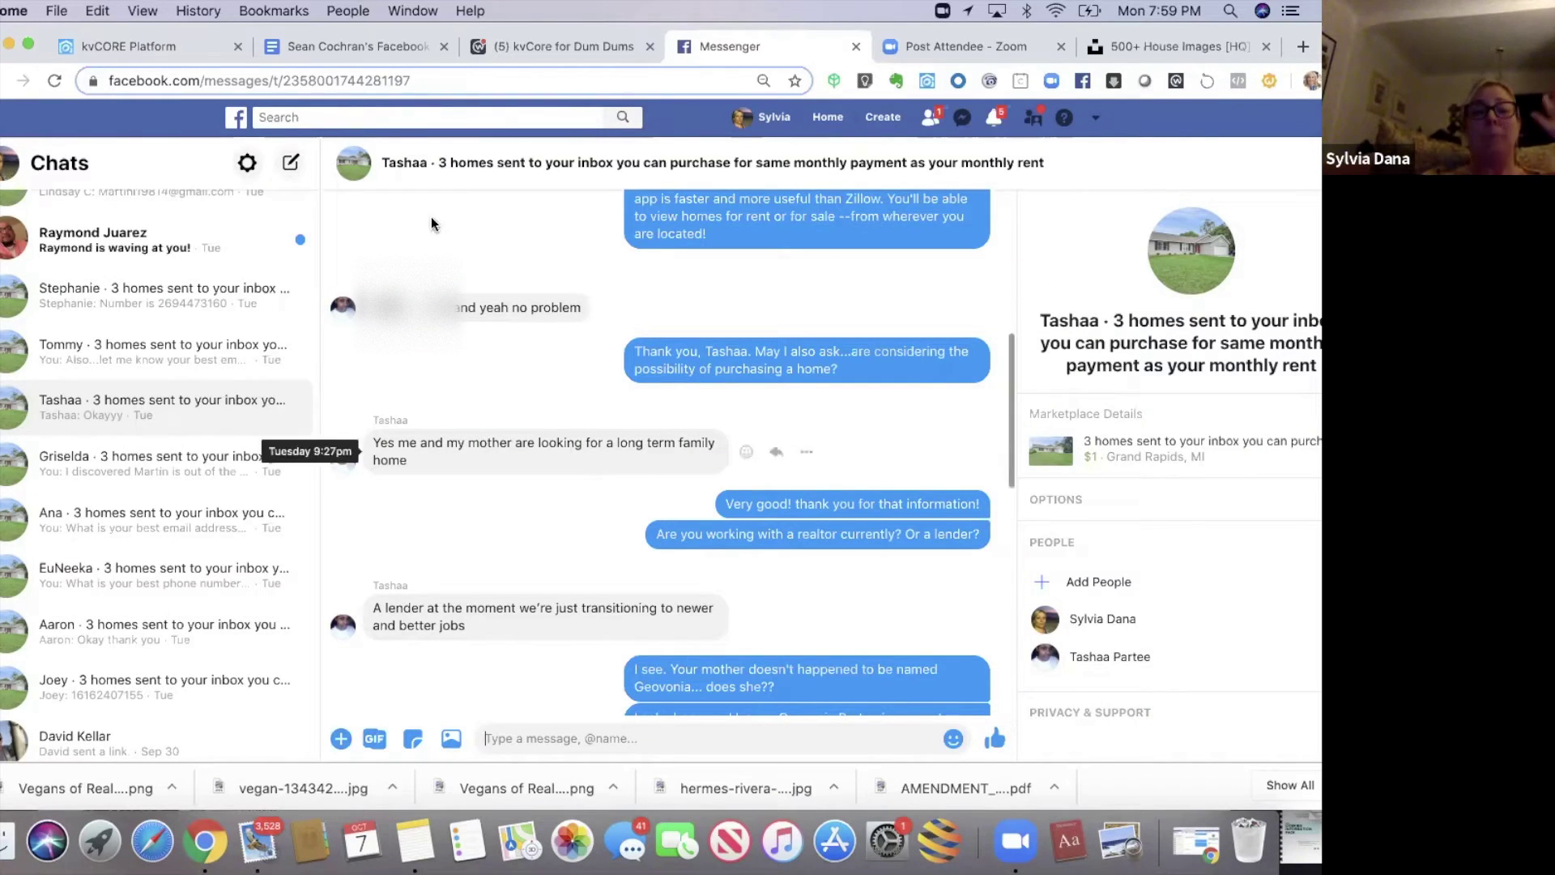
click(342, 45)
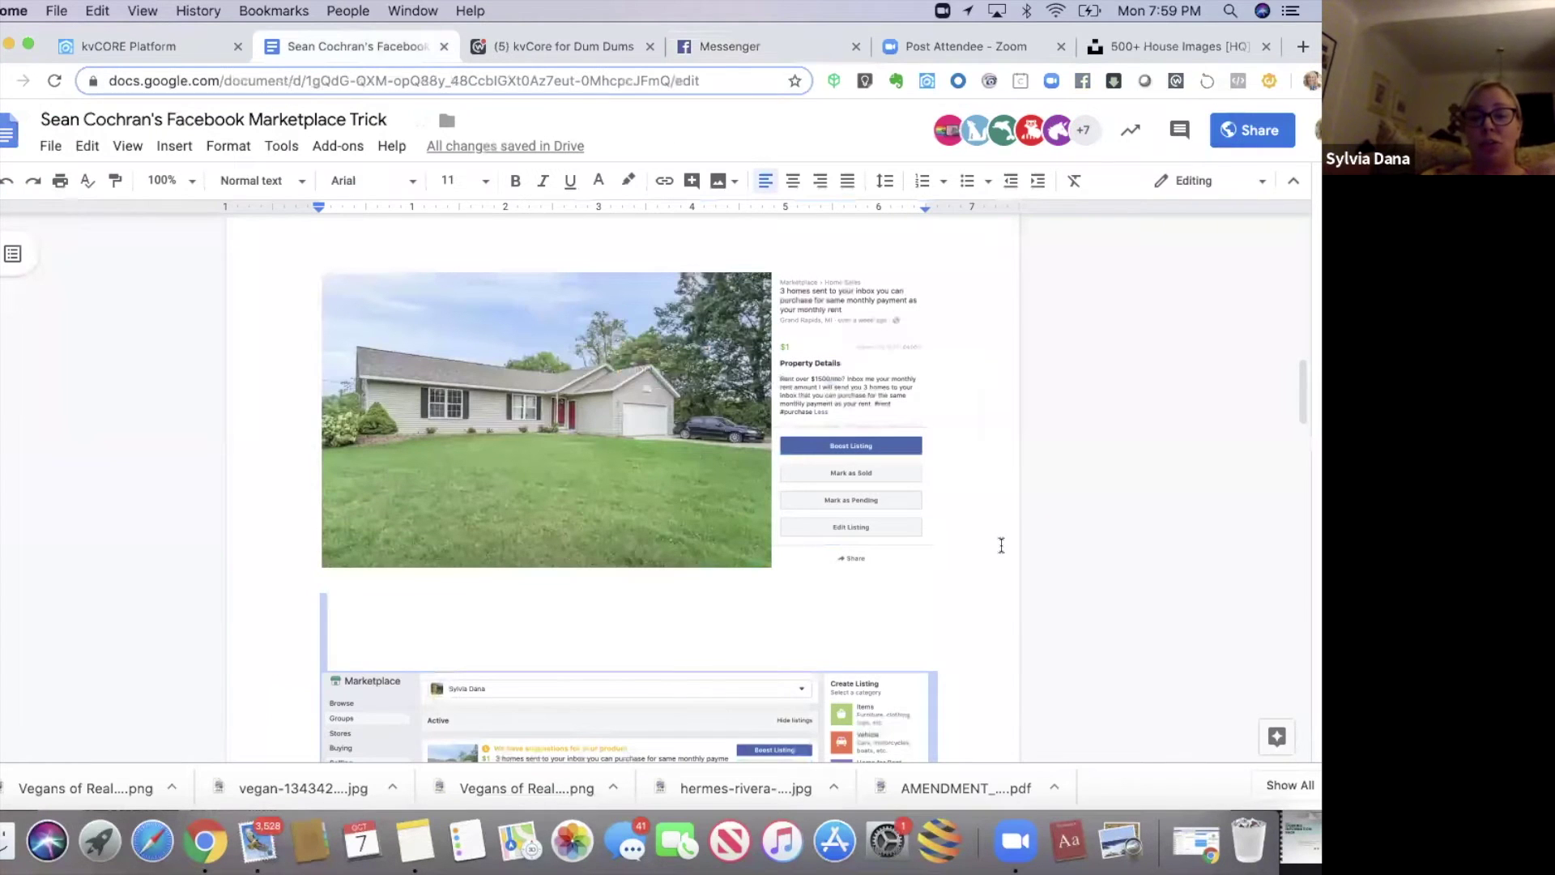
key(Down)
key(Down)
key(Down)
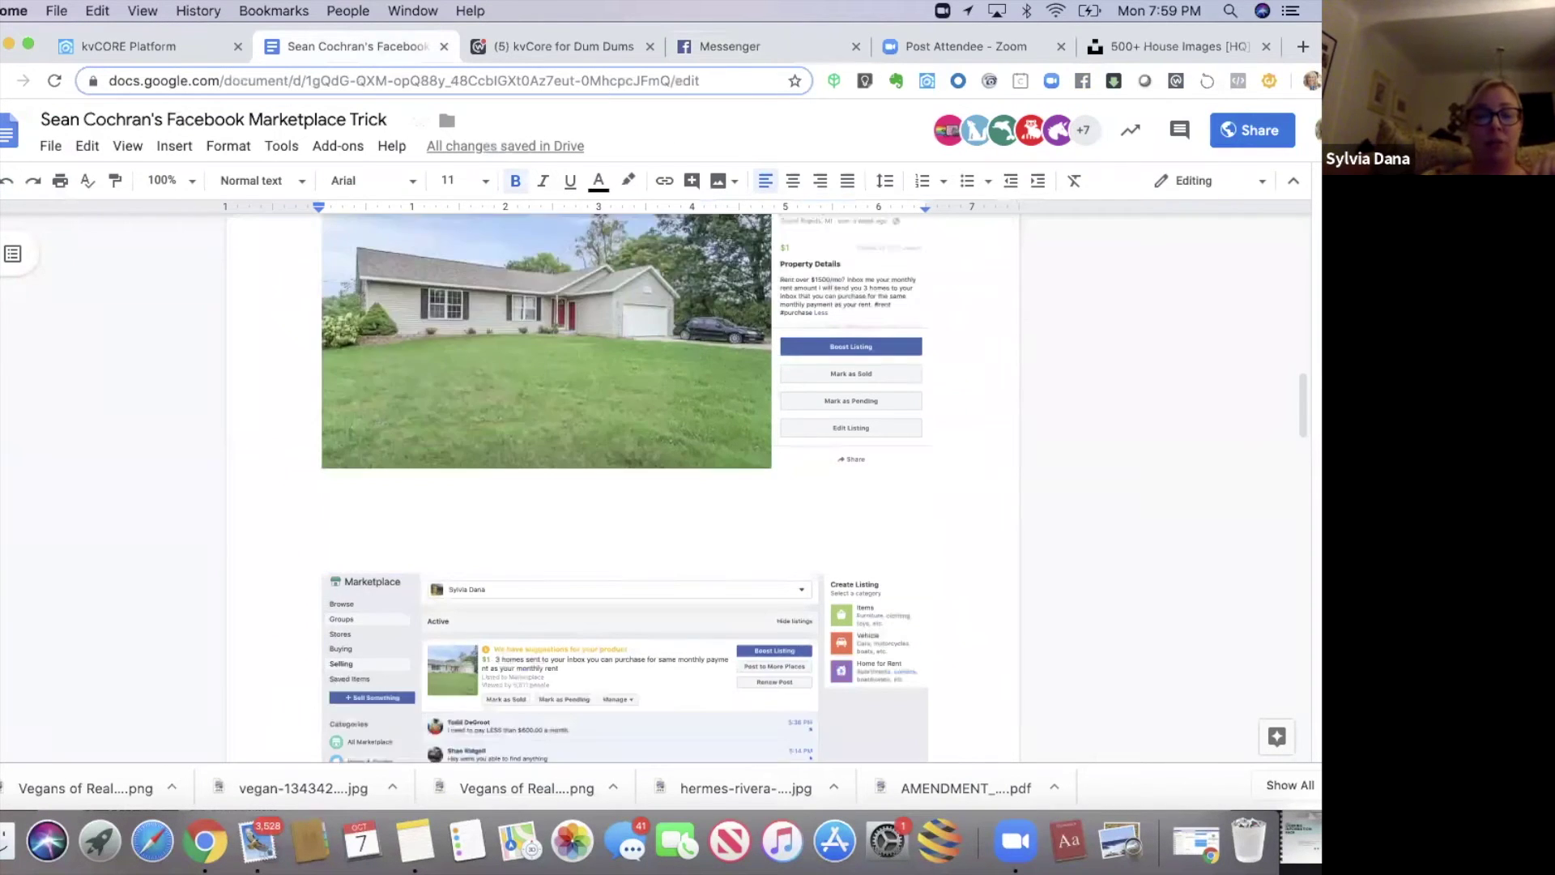
key(Down)
key(Down)
key(Down)
key(Down)
key(Down)
key(Down)
key(Down)
key(Down)
key(Down)
key(Down)
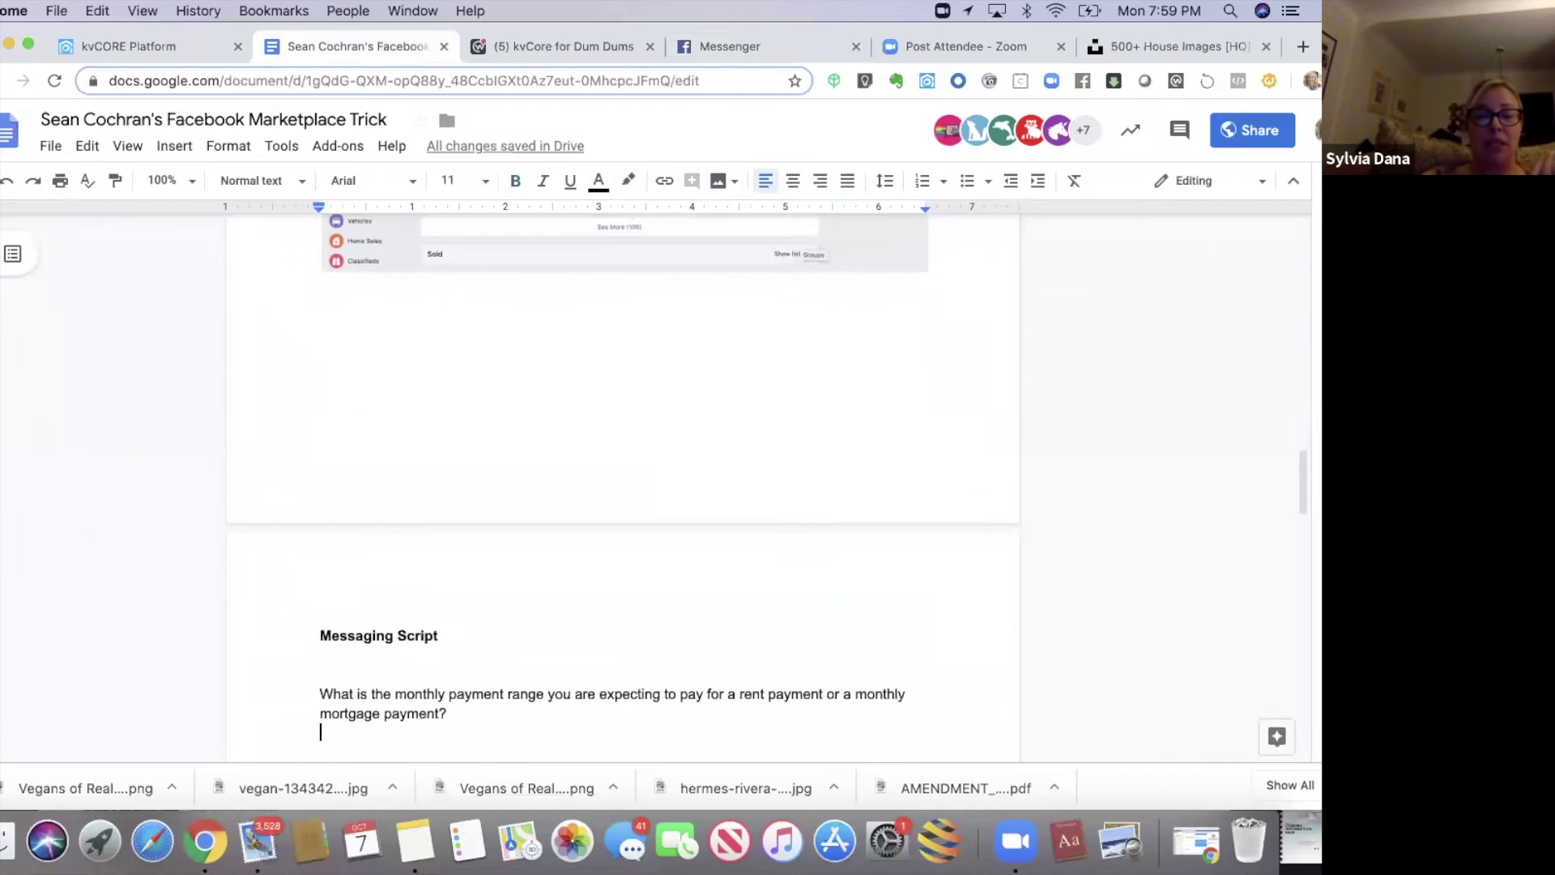
key(Down)
key(Down)
key(Down)
key(Down)
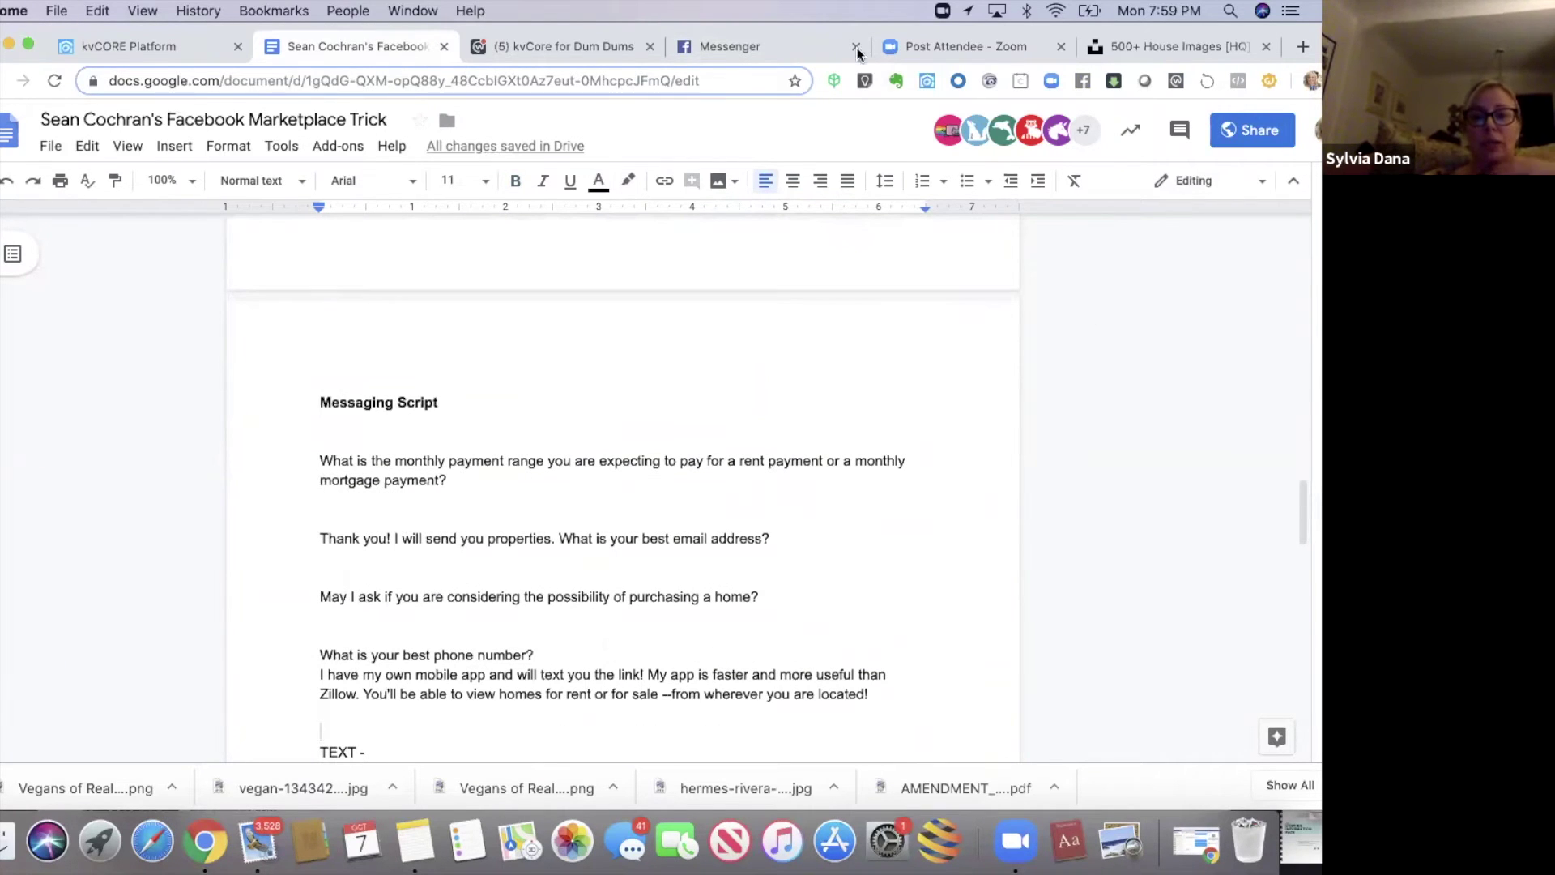
click(811, 47)
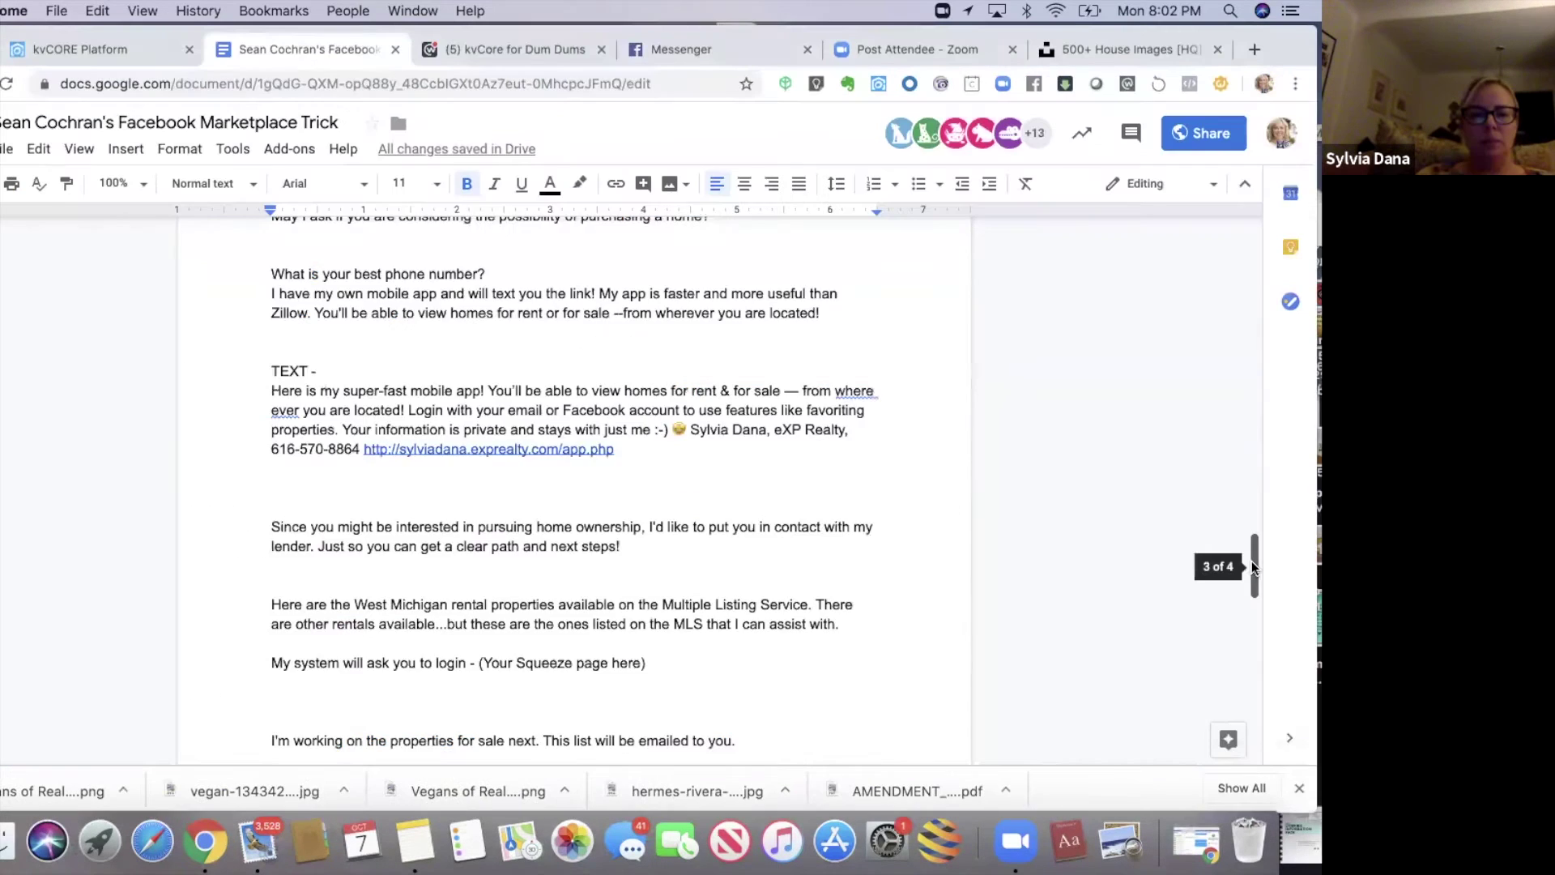
- Select the Messaging Script's TEXT paragraph in the Google Doc, then return to kvCORE
mouse_move(1251, 560)
mouse_down()
mouse_move(1253, 509)
mouse_move(1249, 558)
mouse_up()
drag(270, 386, 654, 465)
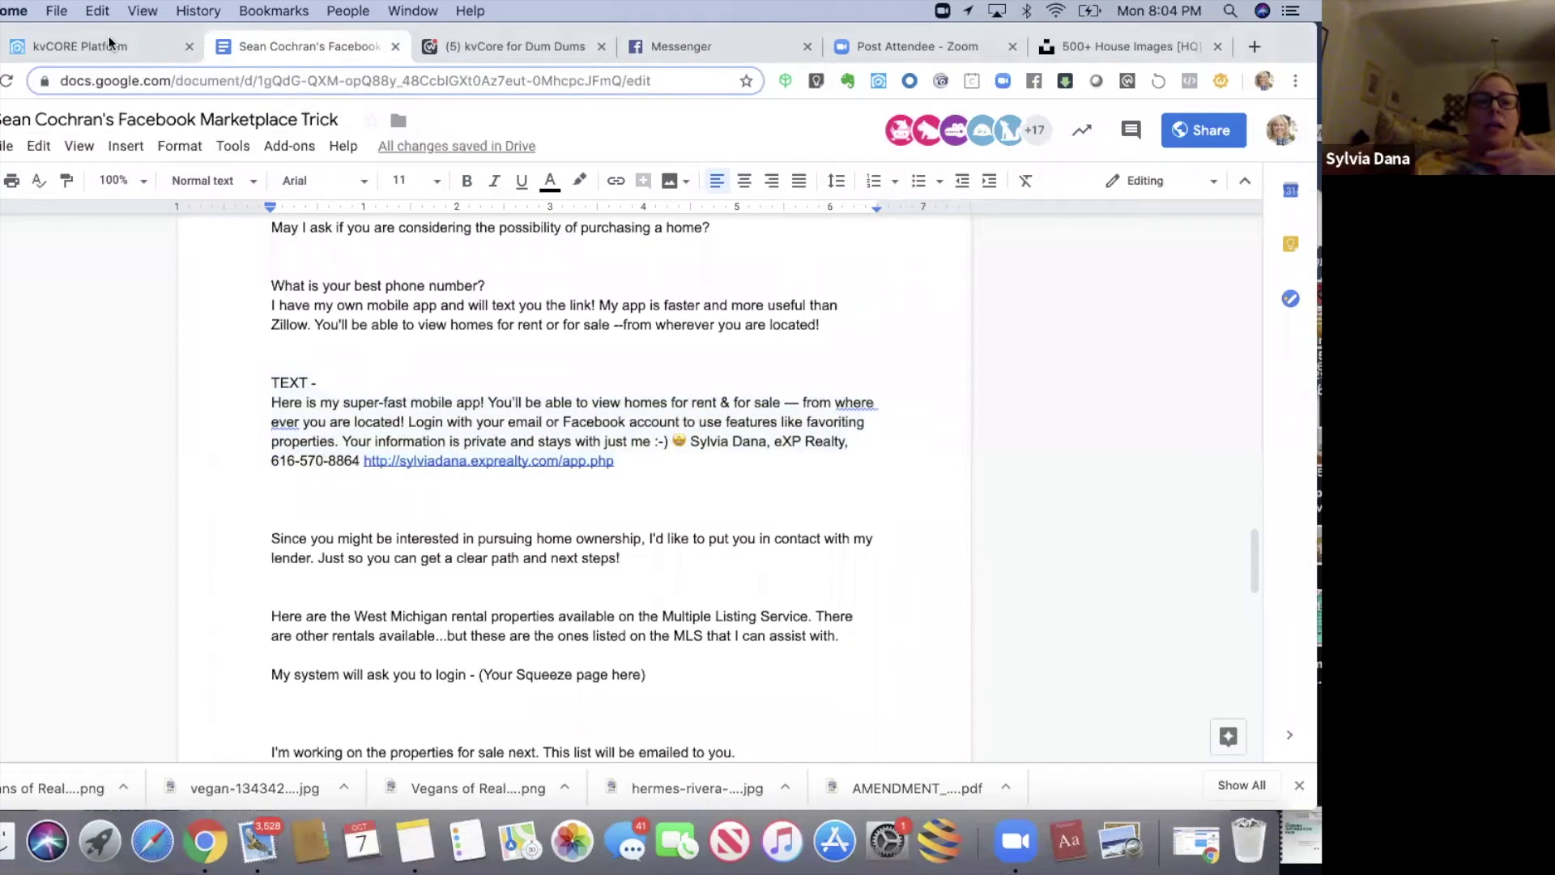
click(109, 40)
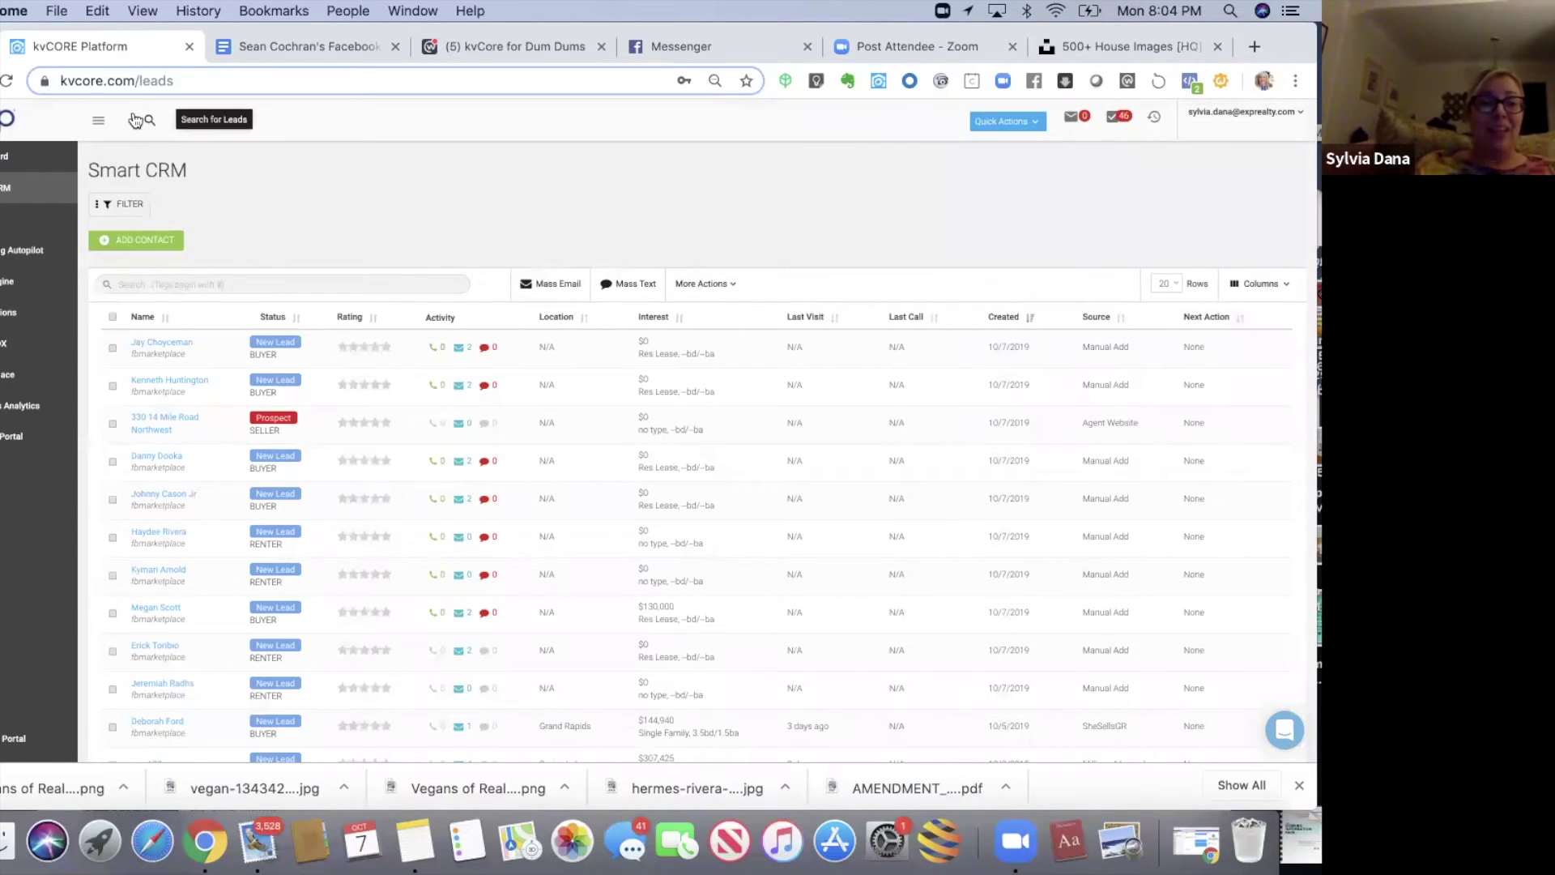
- Reset the page to actual size and start a new contact in the Add Contact form
click(142, 12)
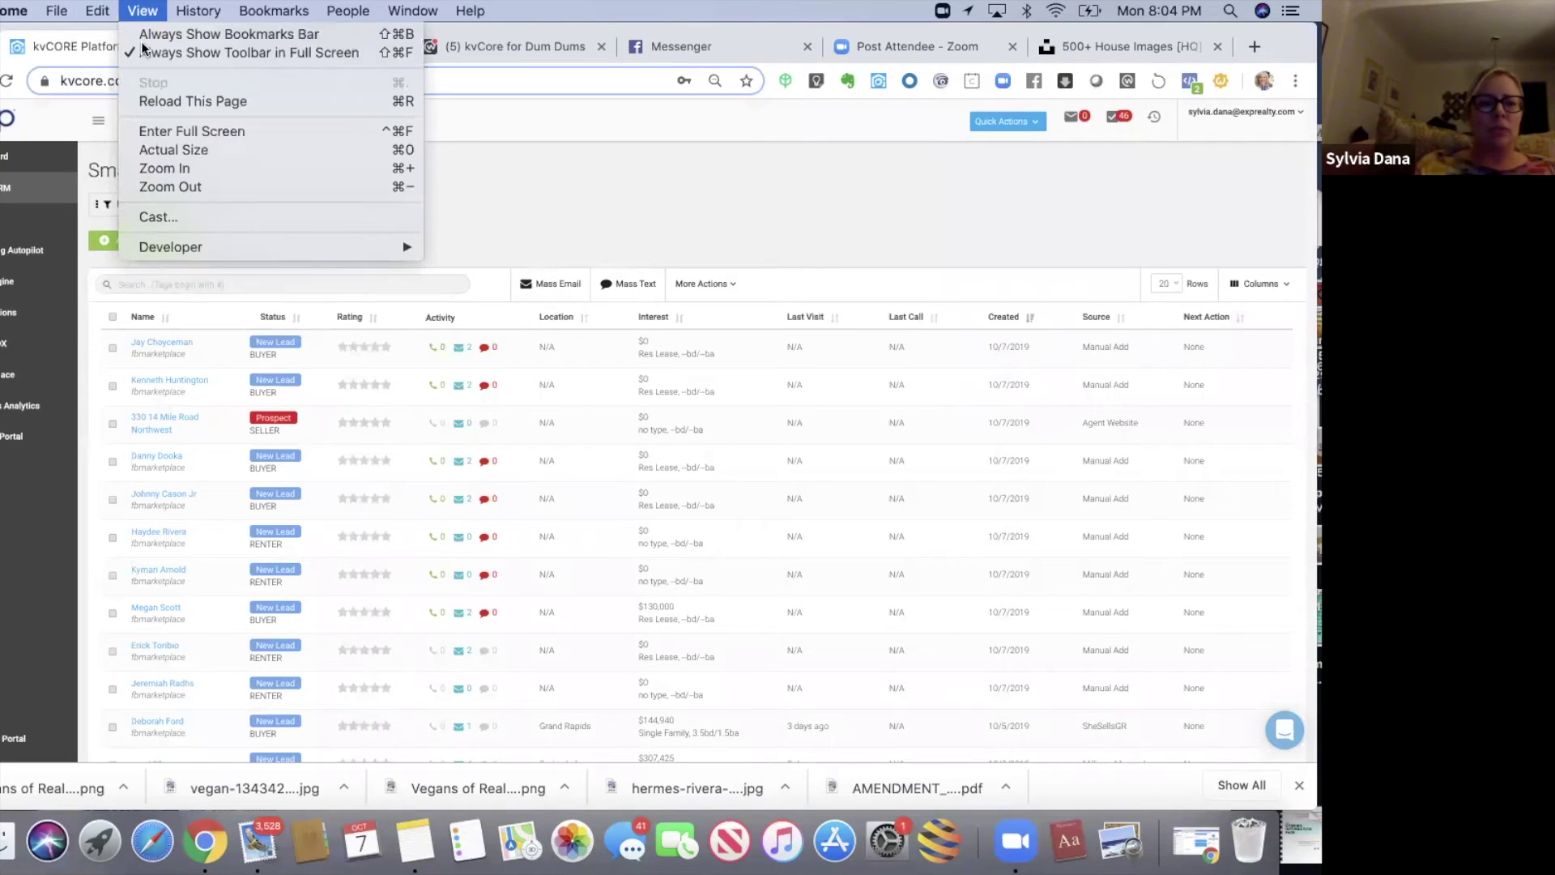
click(158, 149)
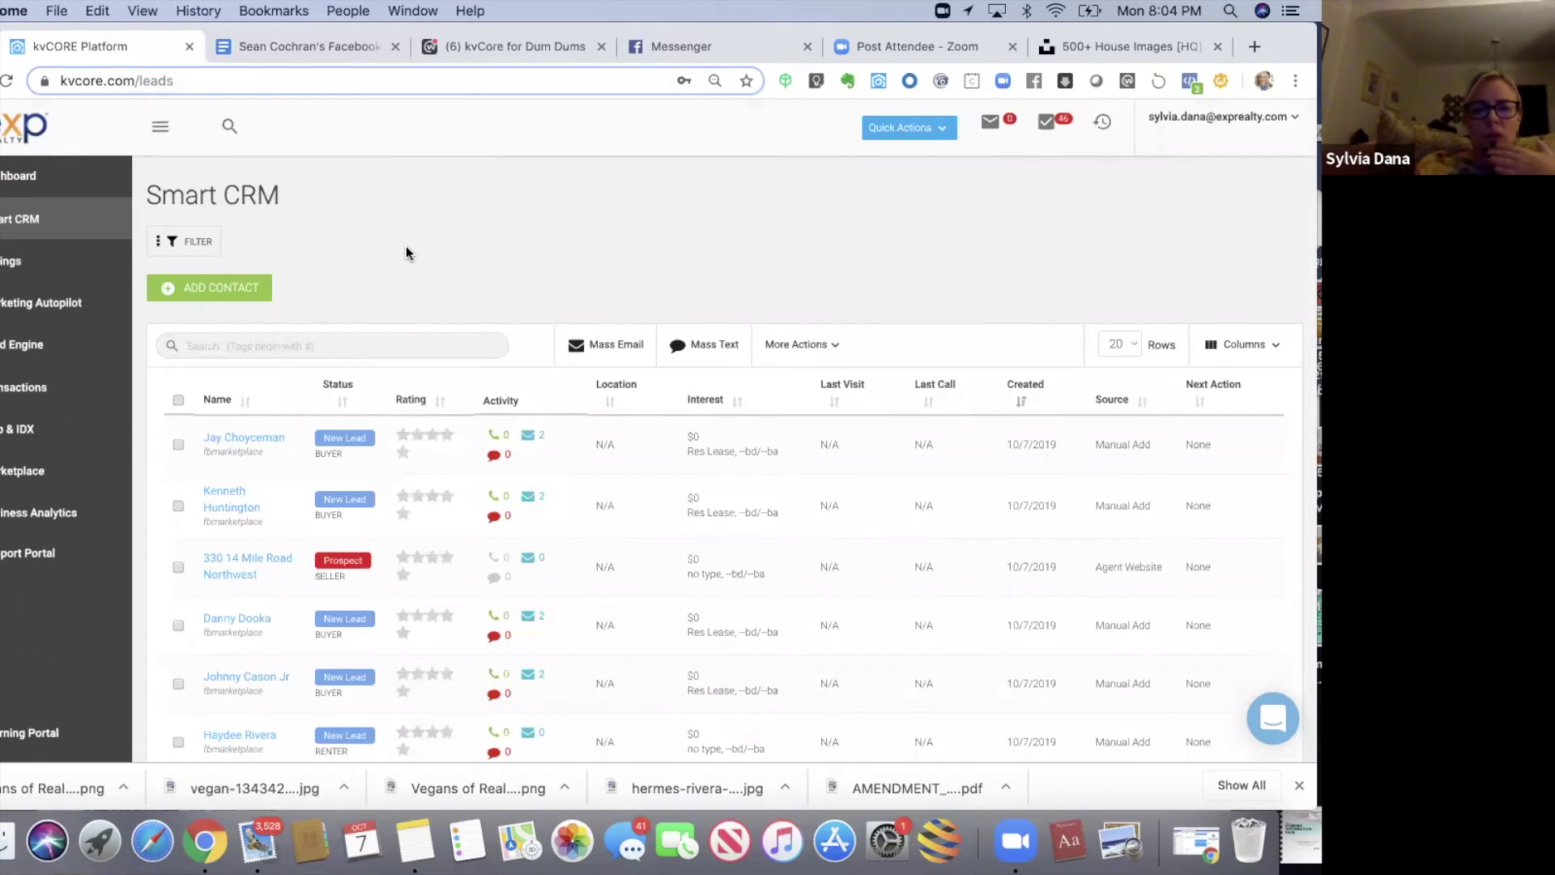
scroll(406, 245, down, 2)
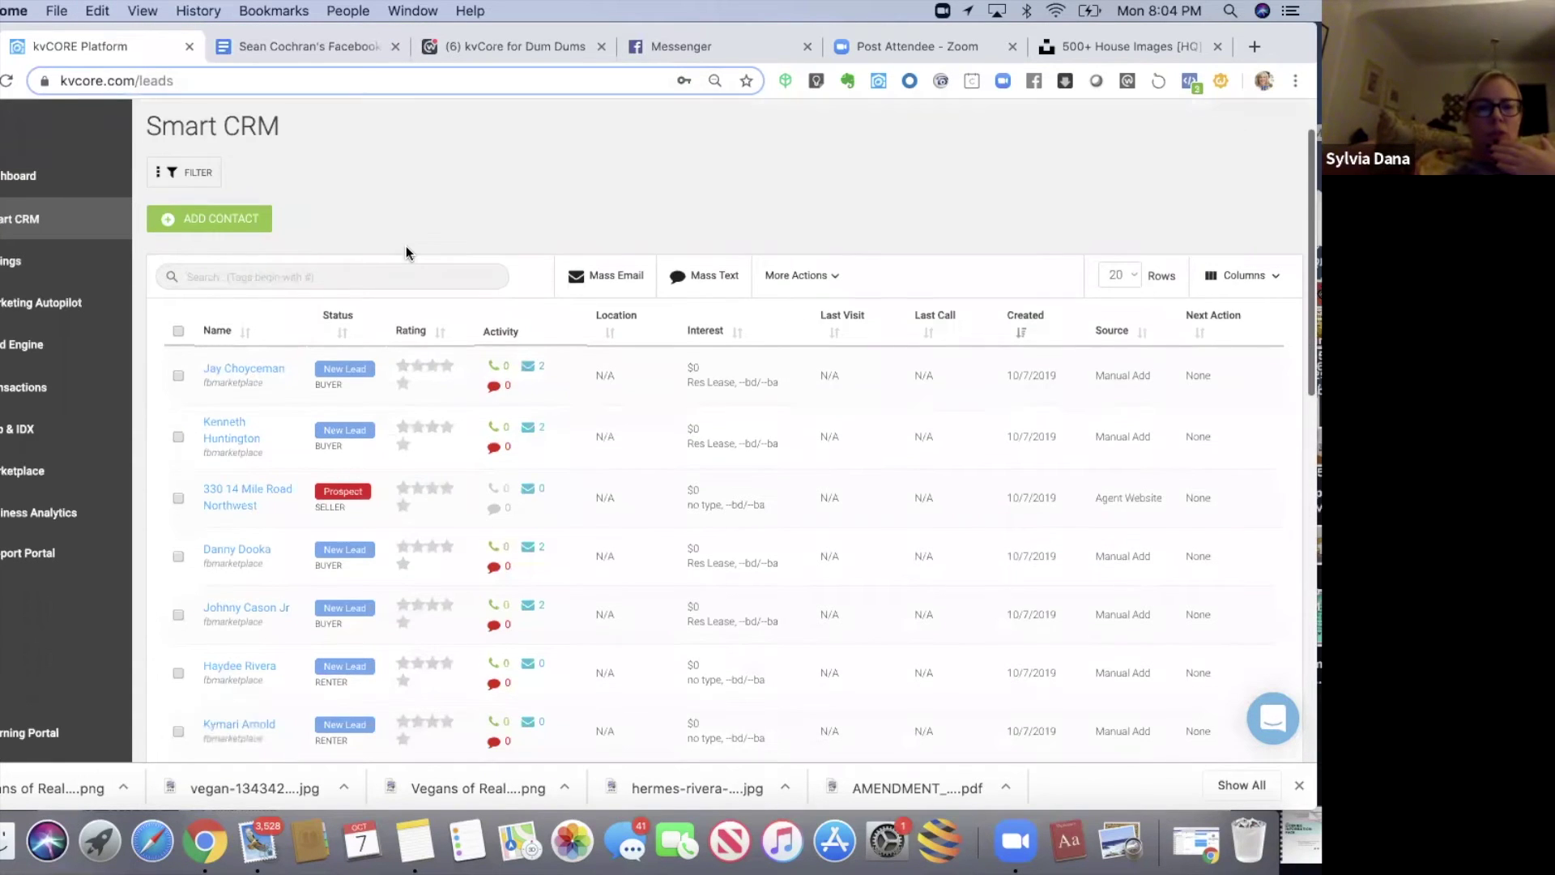
click(206, 217)
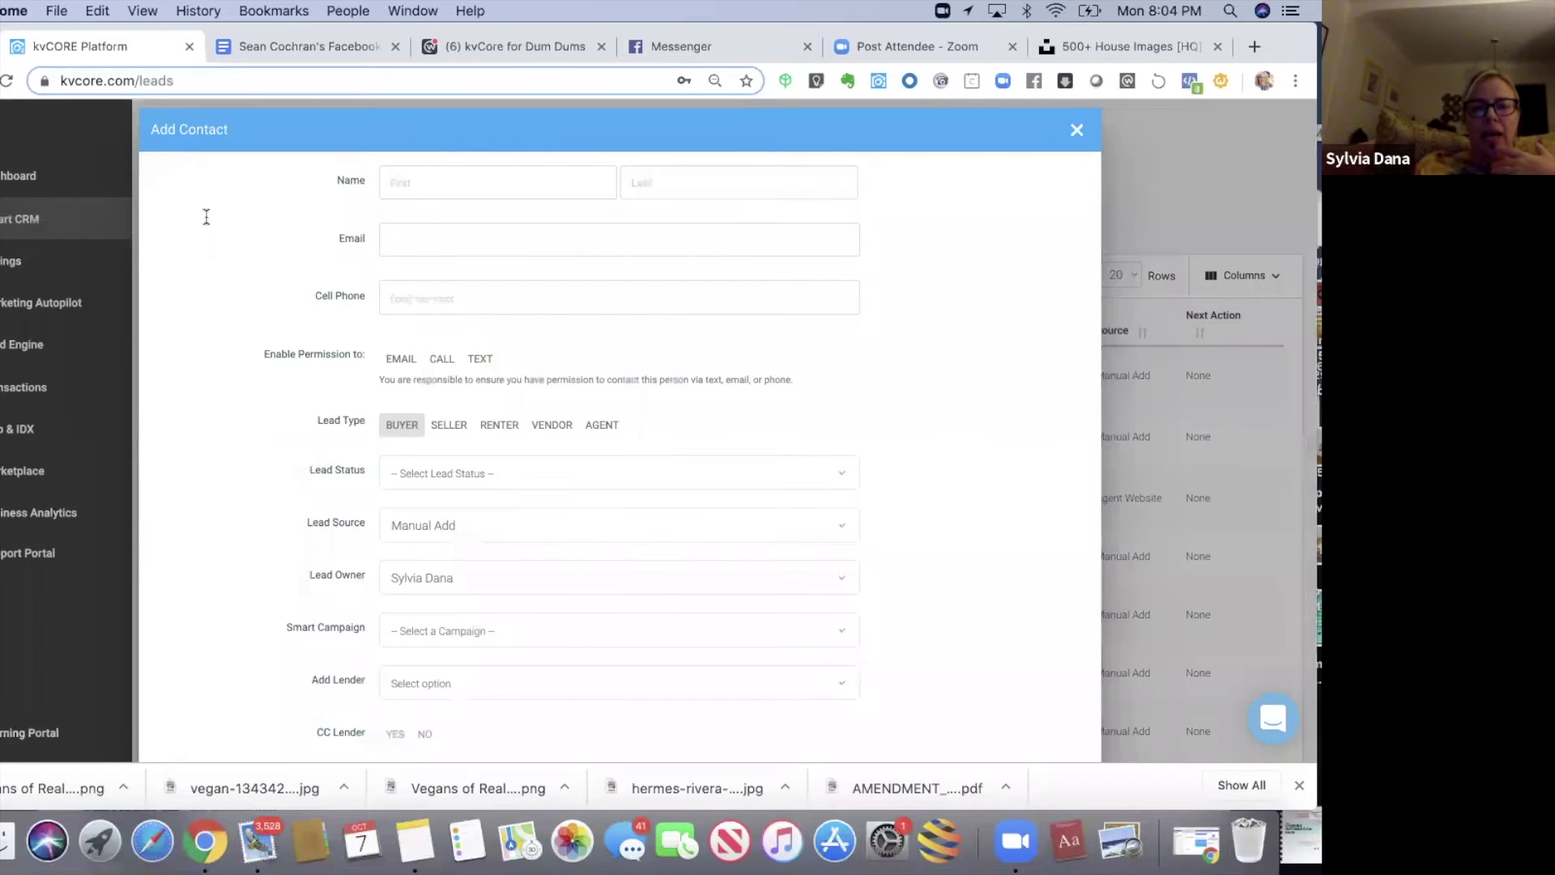
click(441, 179)
click(290, 239)
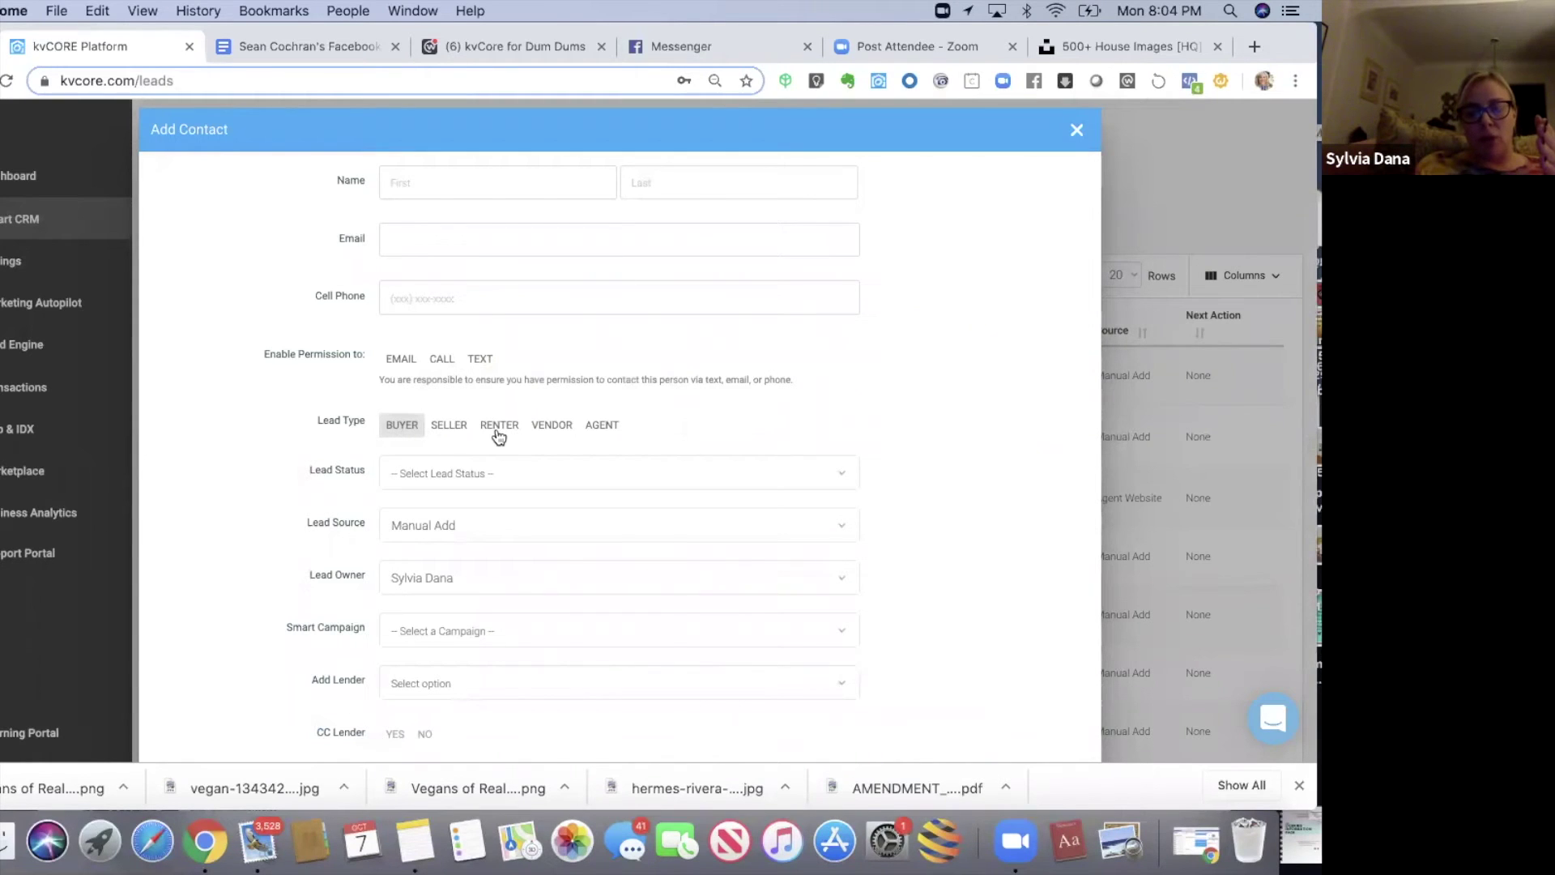
- Change the lead type from buyer to renter and peek at the lead status list
scroll(295, 435, down, 5)
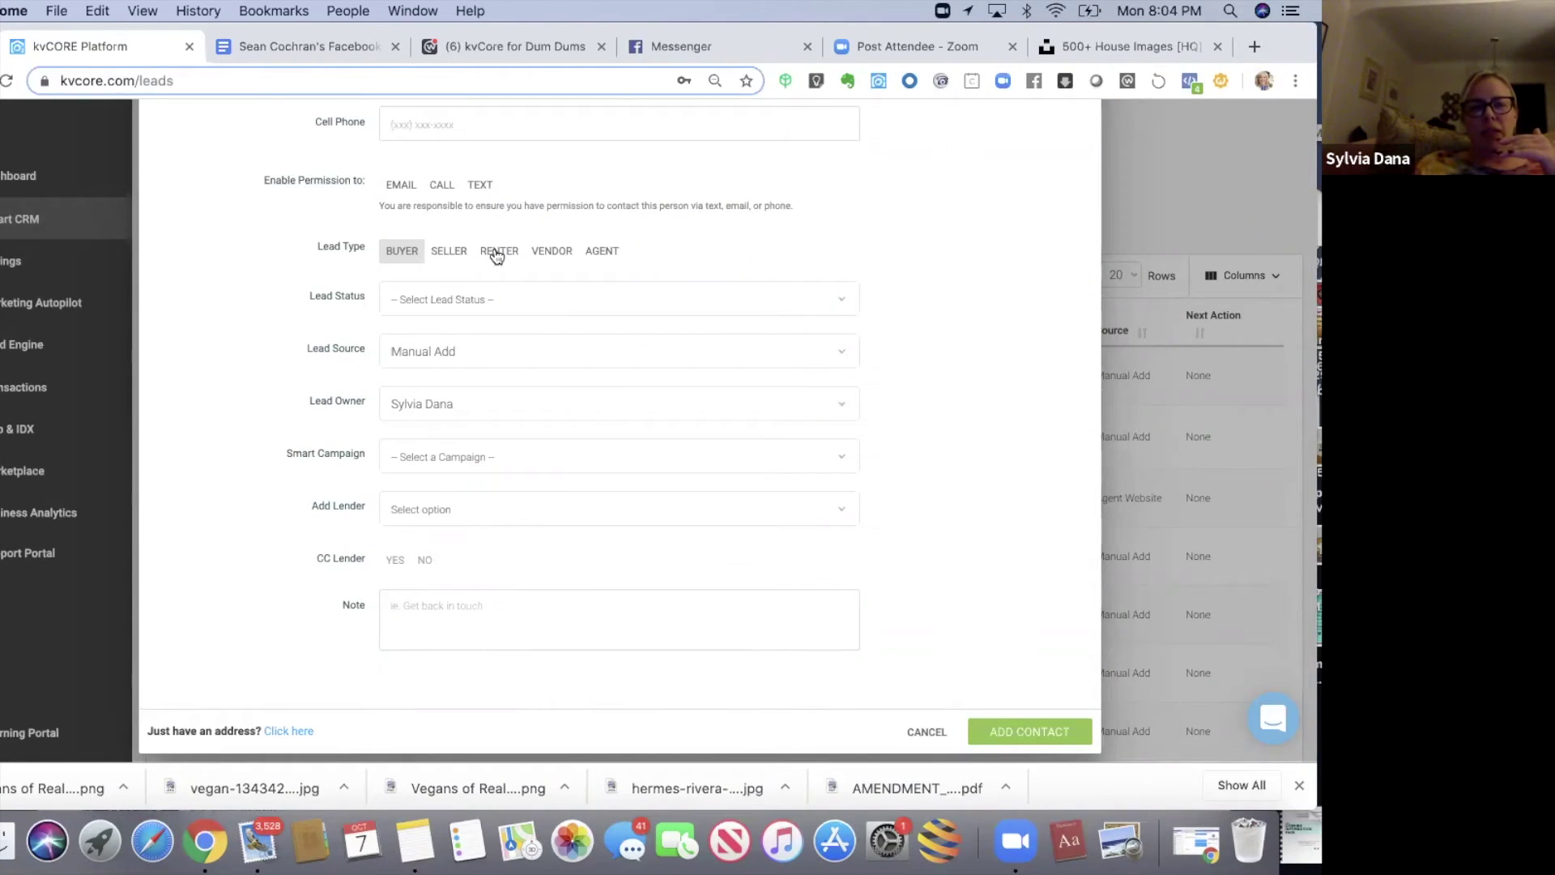
click(497, 256)
click(481, 286)
click(397, 252)
click(484, 298)
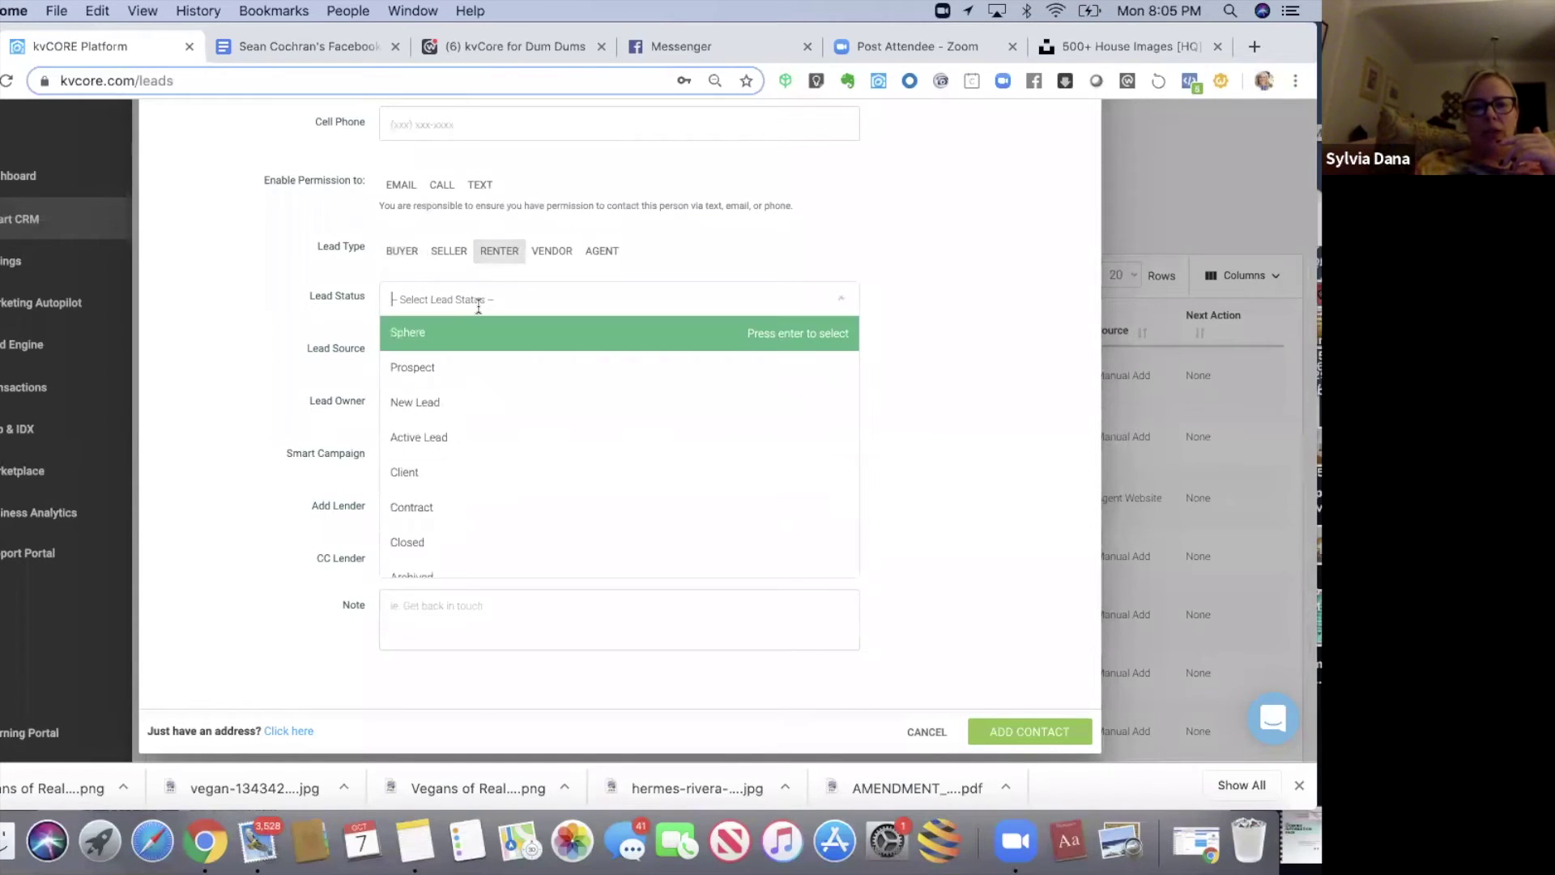
click(397, 267)
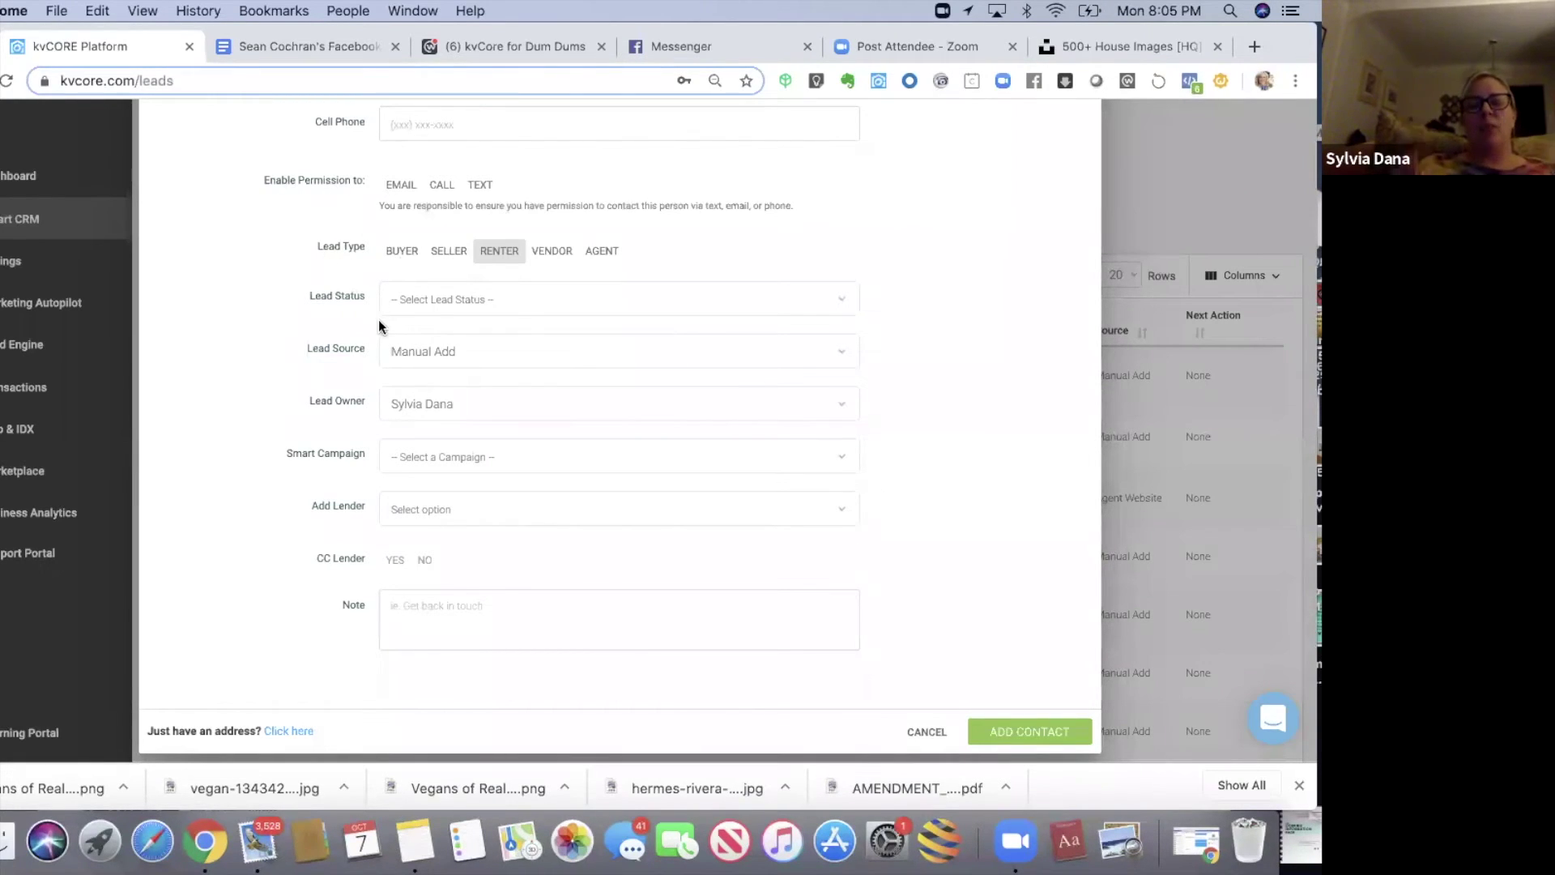
- Look at the lead status choices again and close them without picking one
scroll(1025, 313, up, 3)
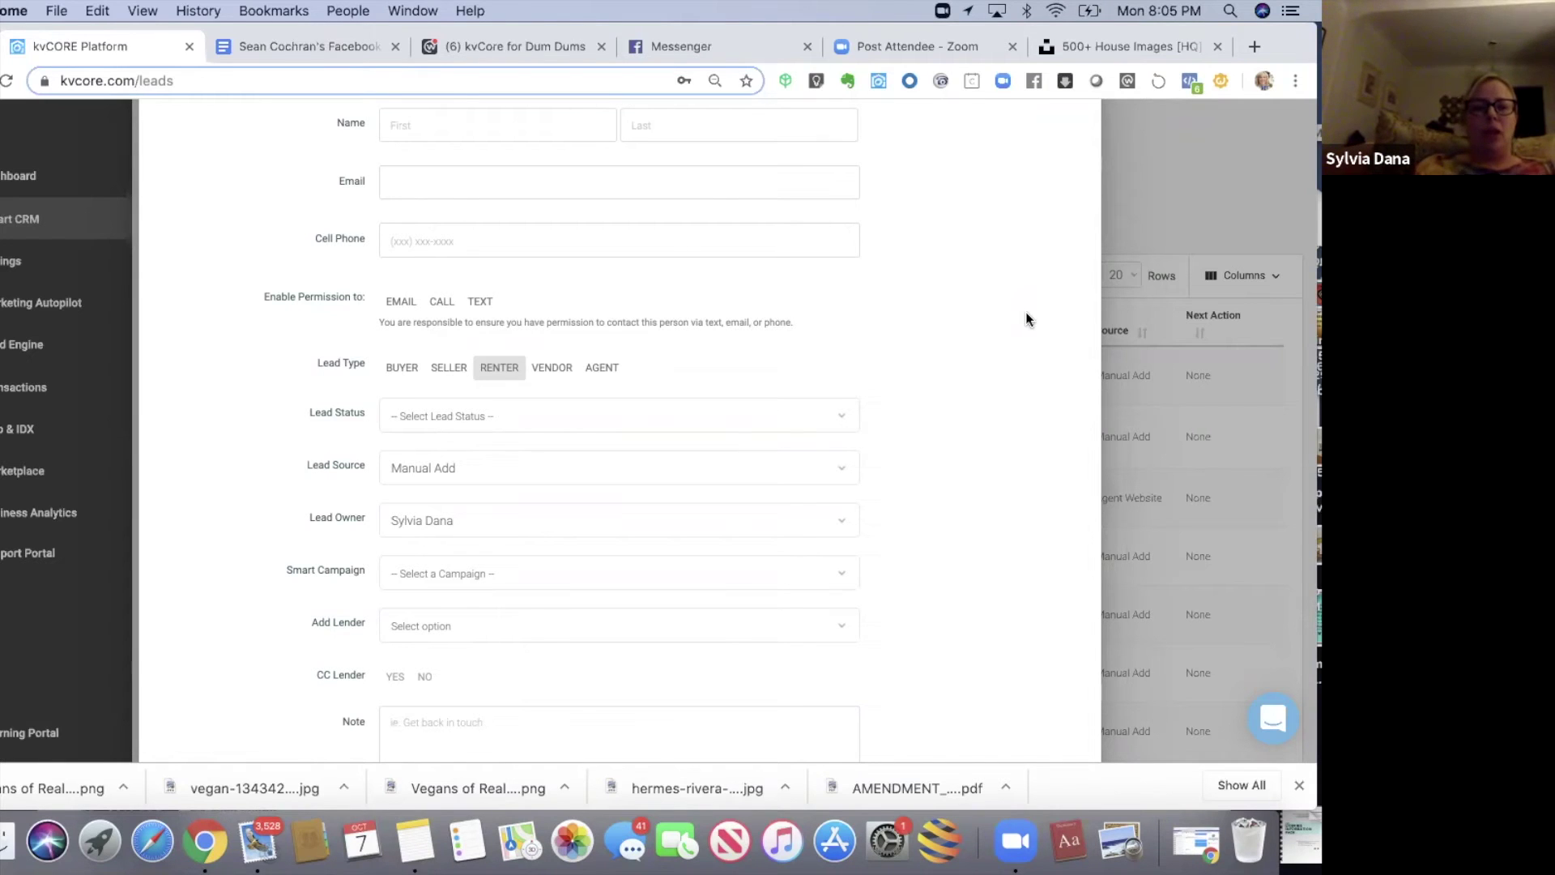
scroll(1026, 313, up, 1)
scroll(1026, 313, down, 3)
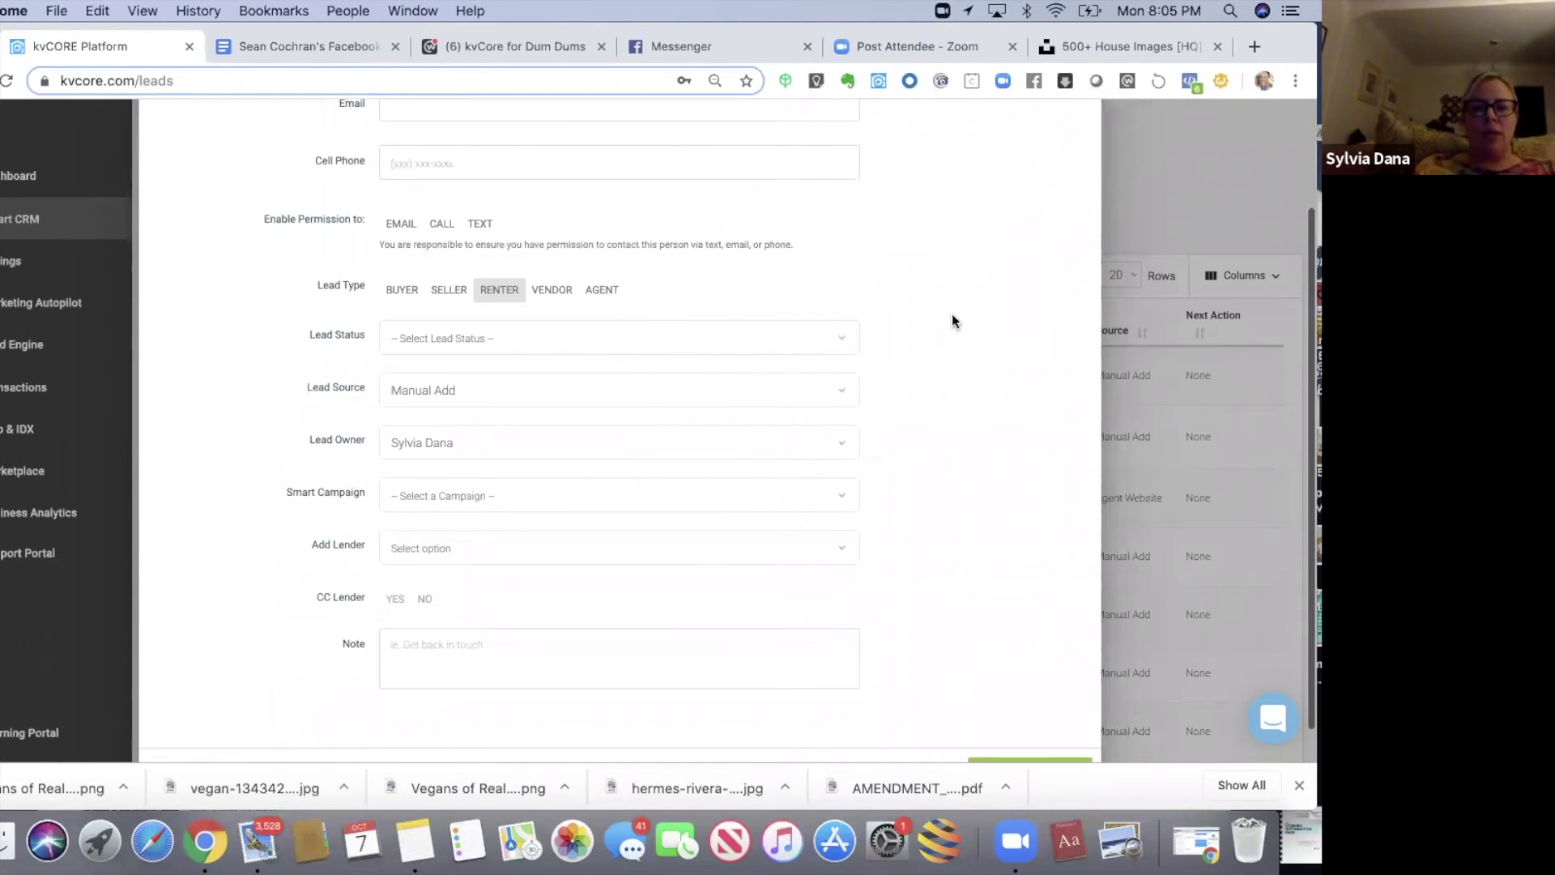
click(831, 344)
click(927, 346)
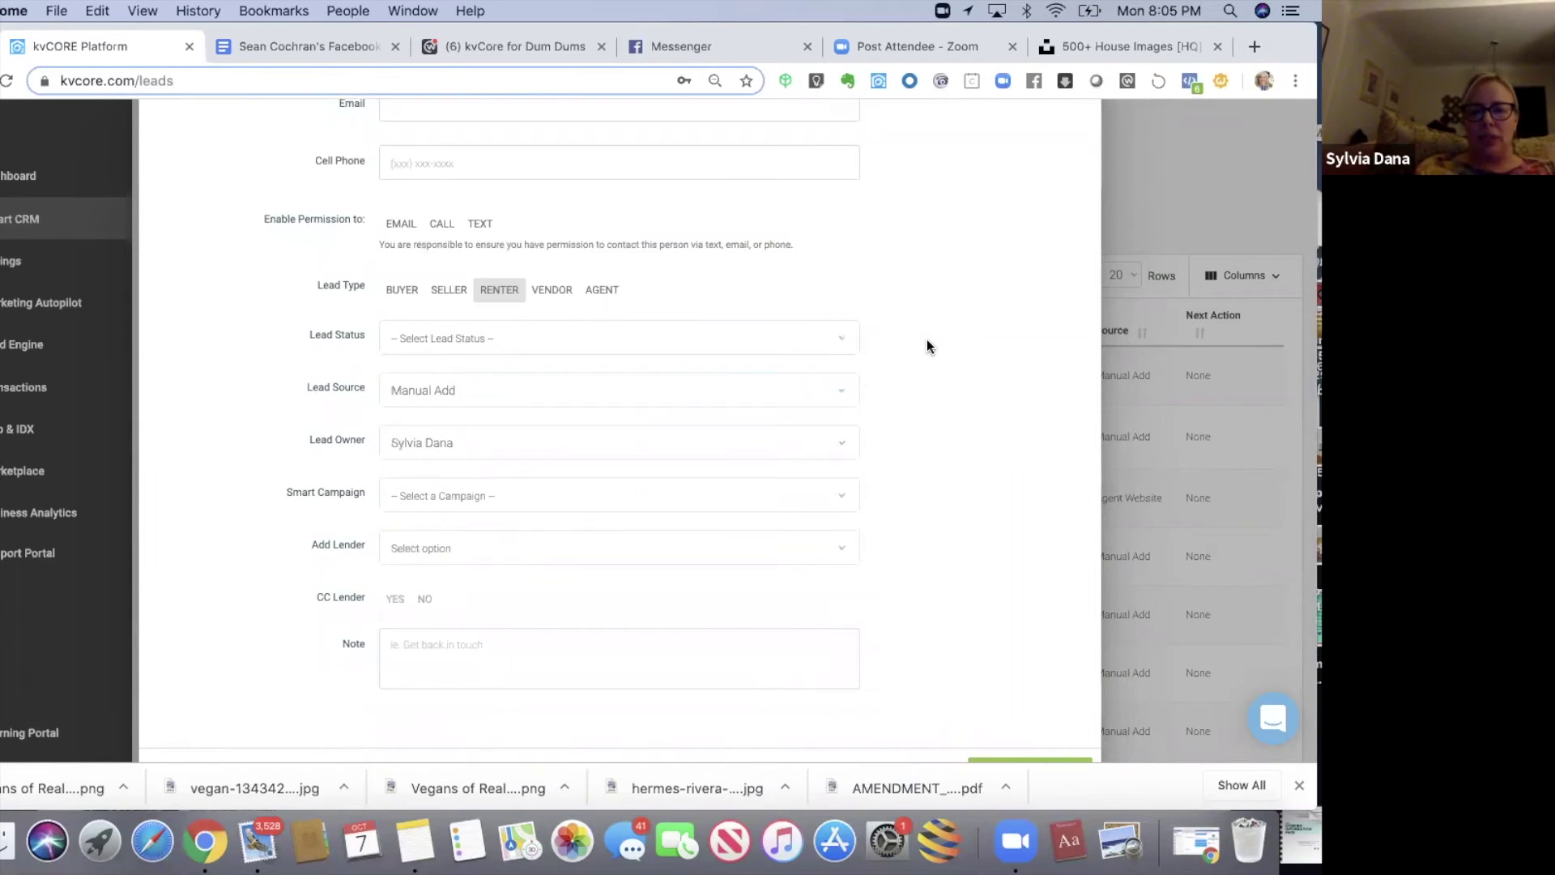
scroll(576, 324, down, 1)
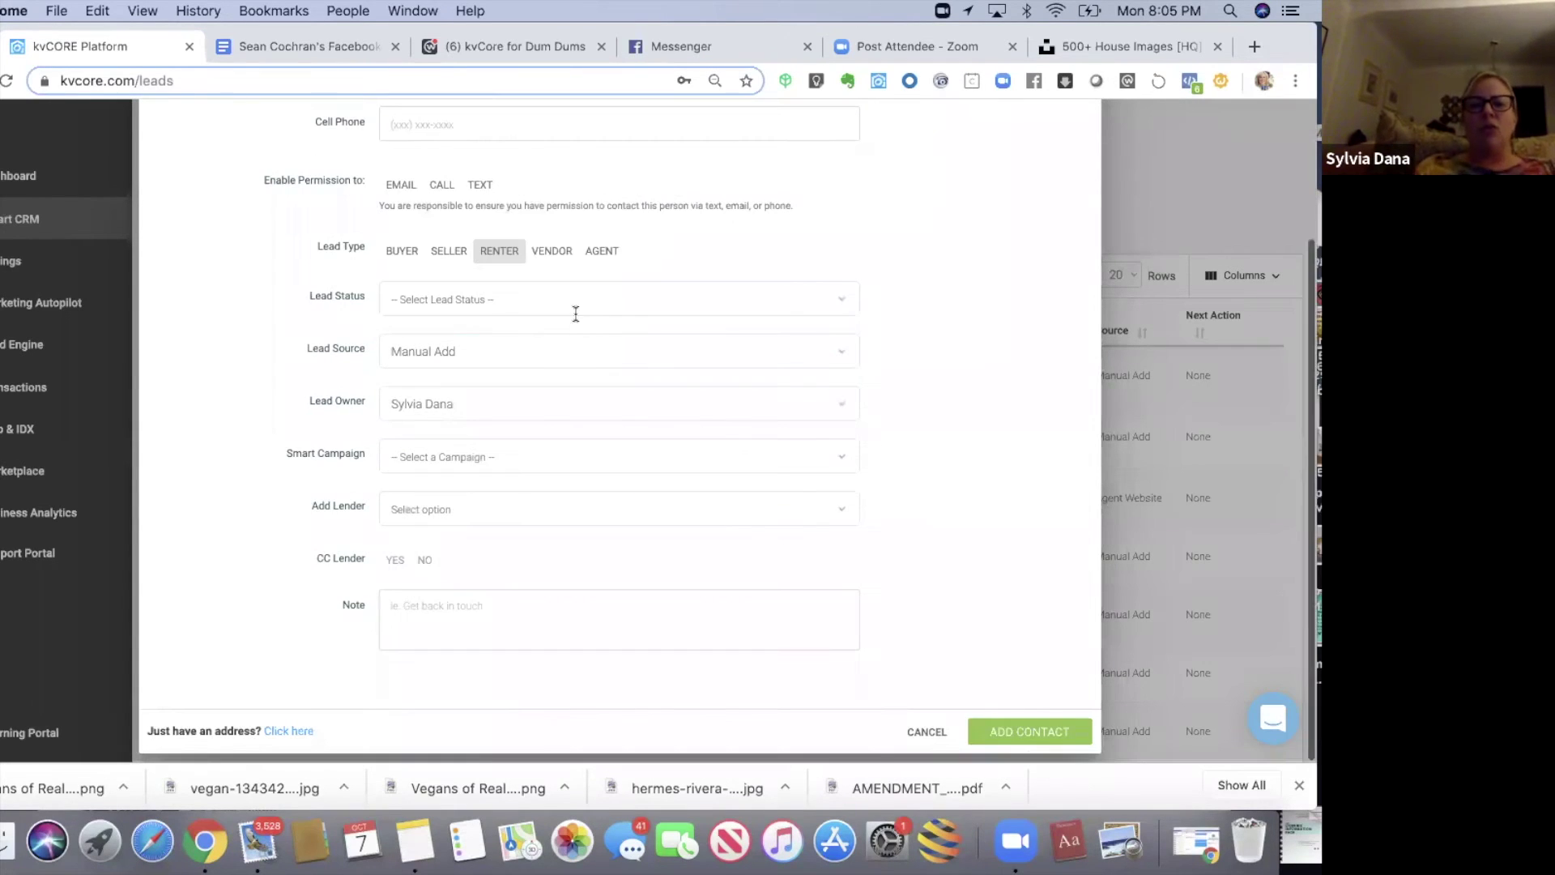
- Review the Lead Source, Smart Campaign and Add Lender lists, keeping Manual Add and choosing nothing
click(569, 356)
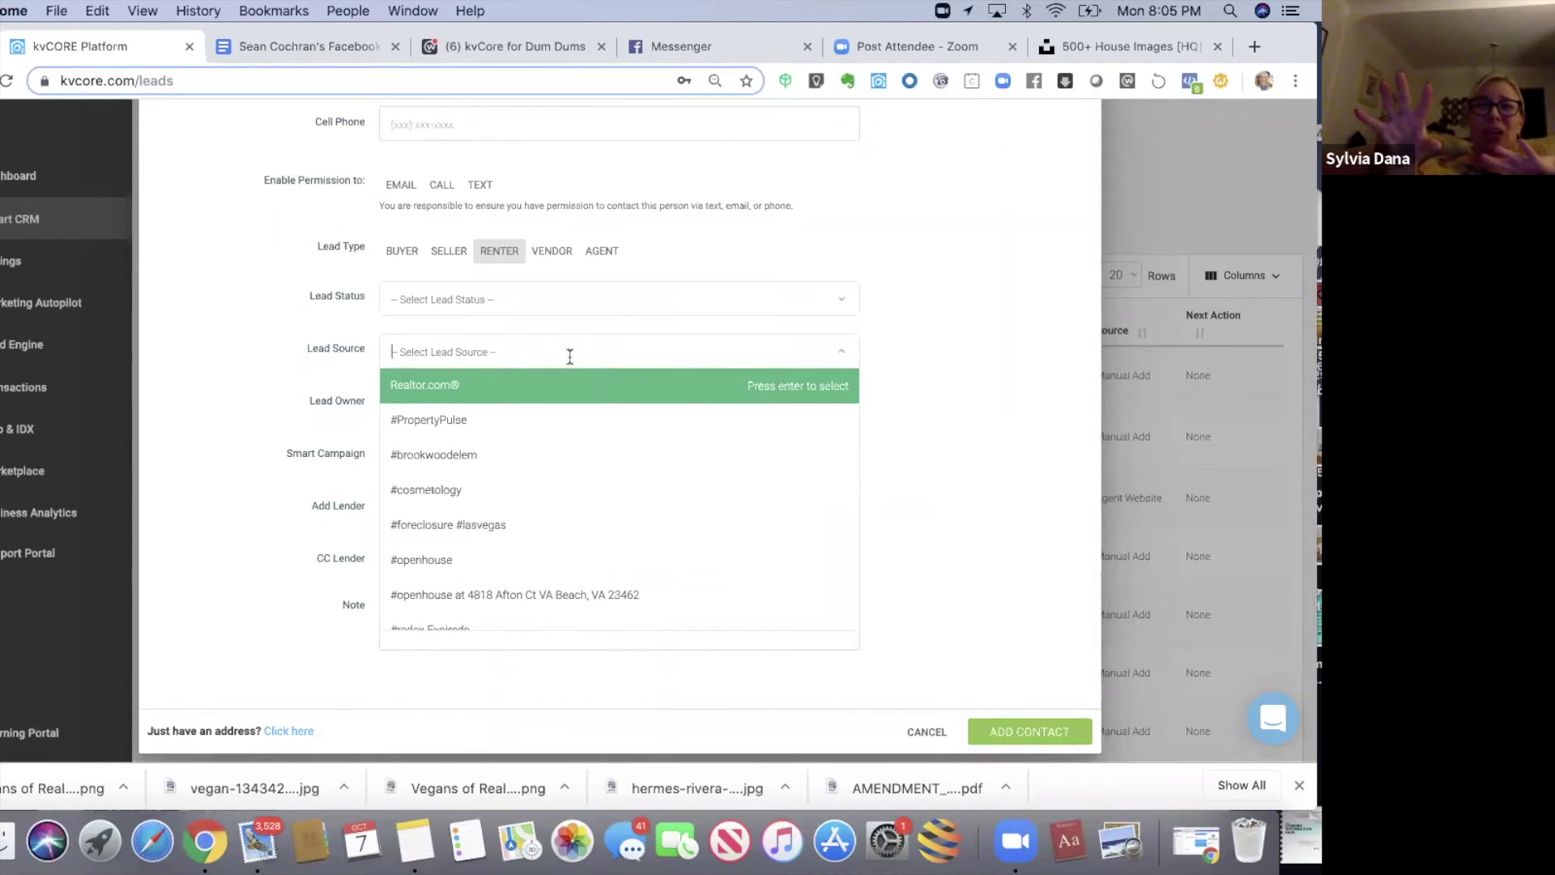
click(873, 307)
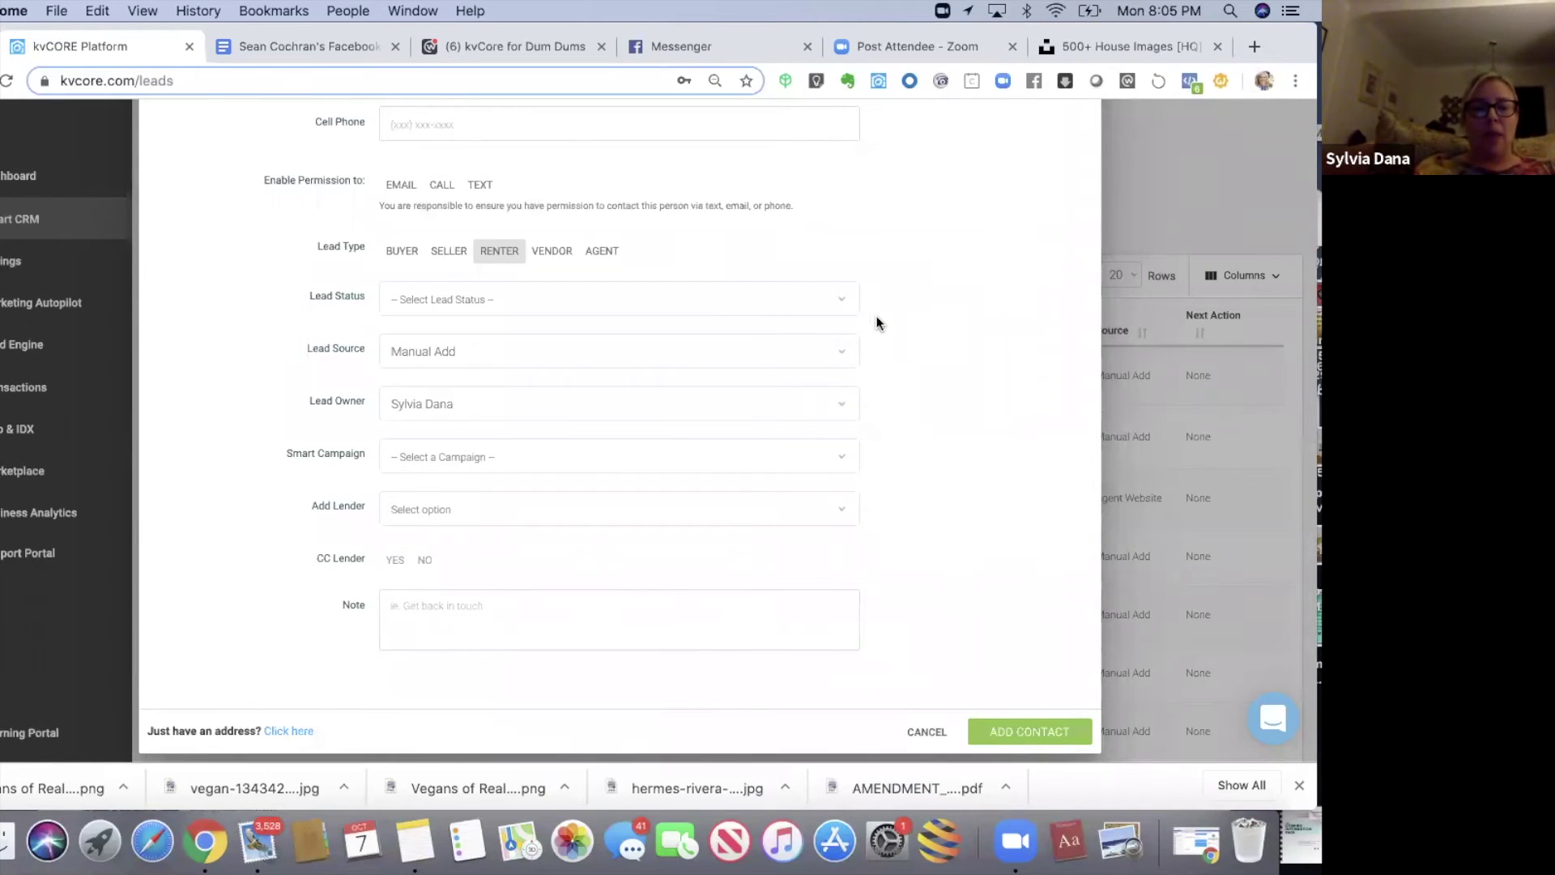
click(739, 461)
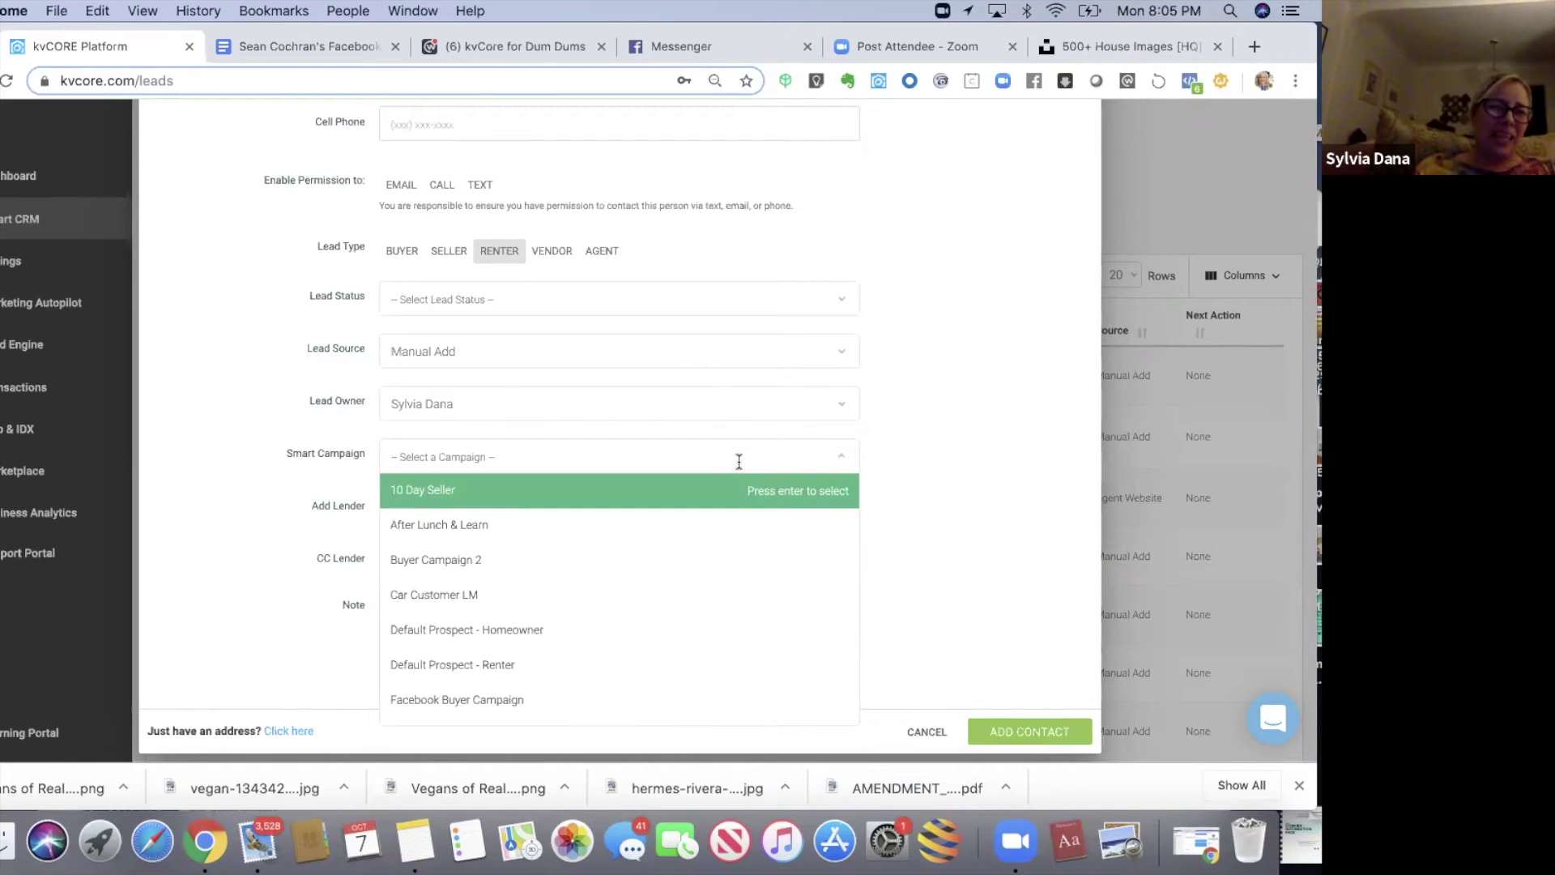
click(909, 442)
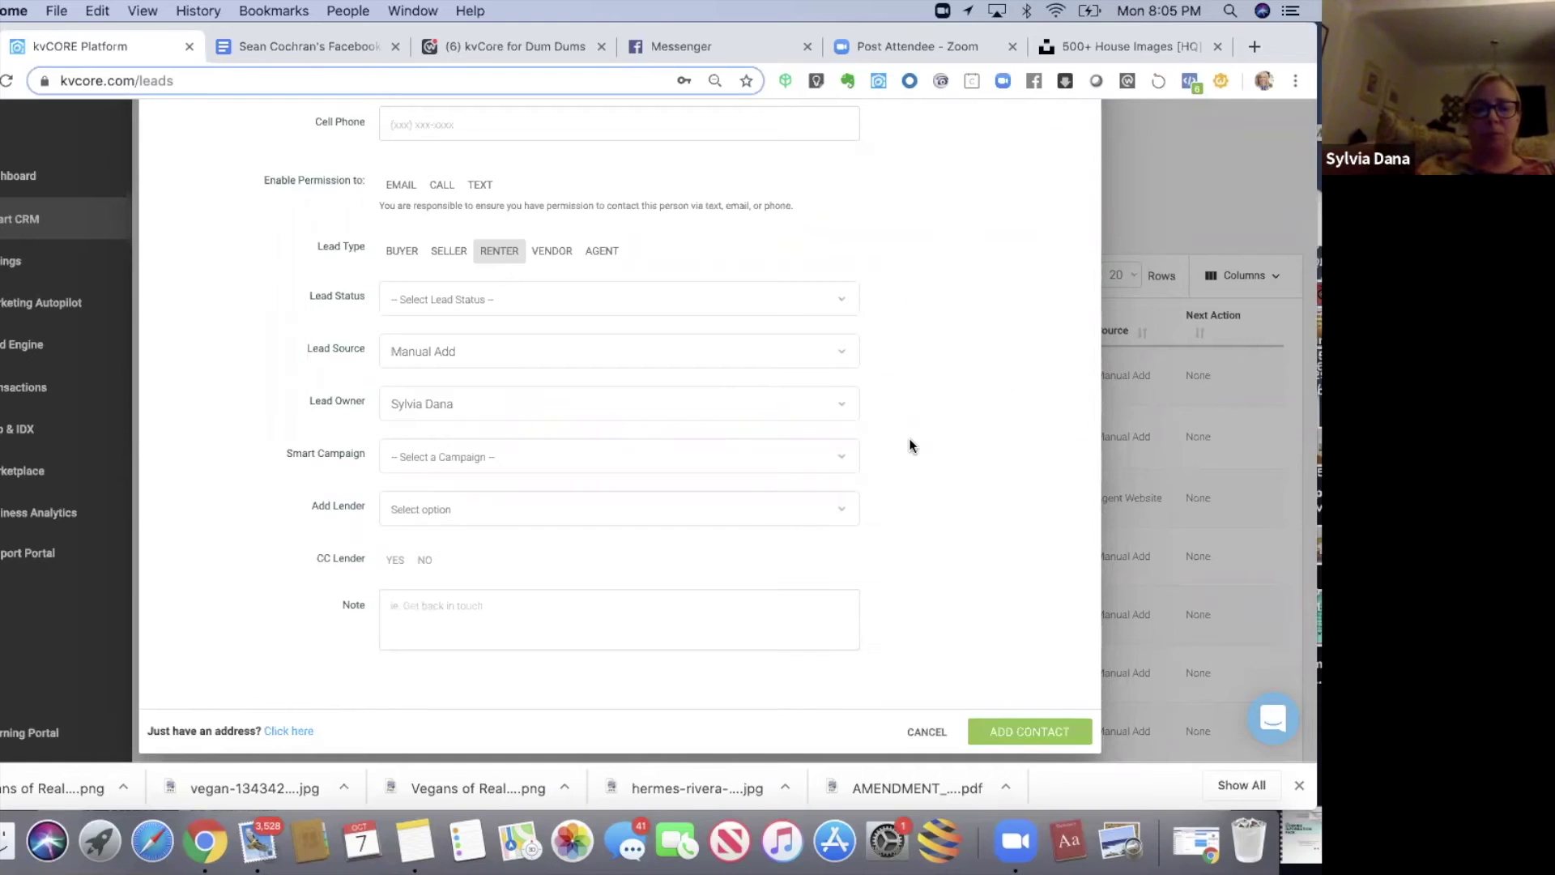
click(812, 499)
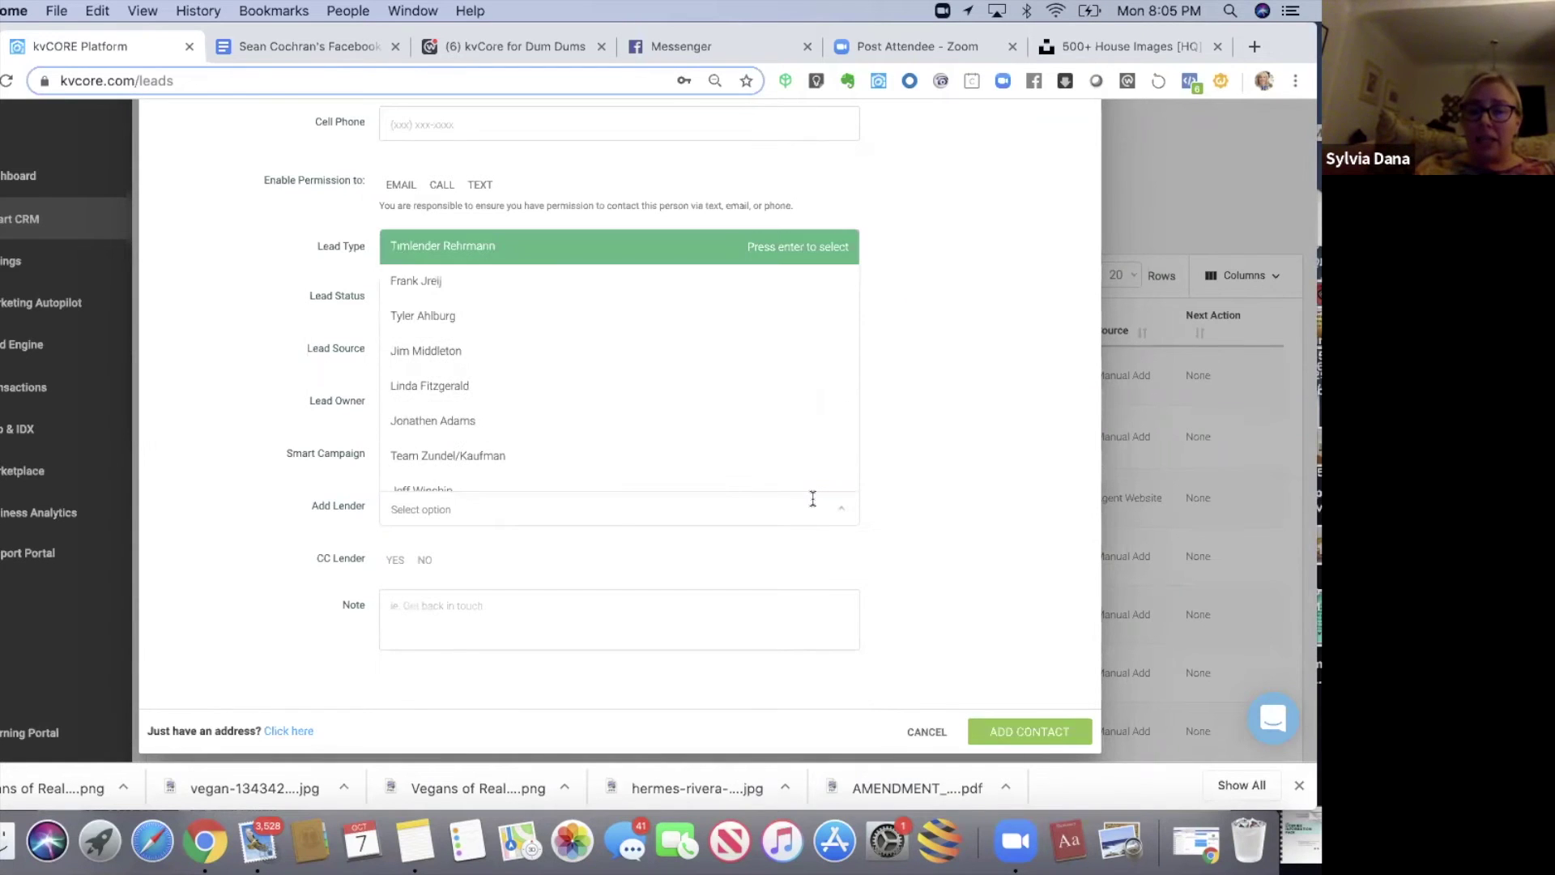
click(873, 465)
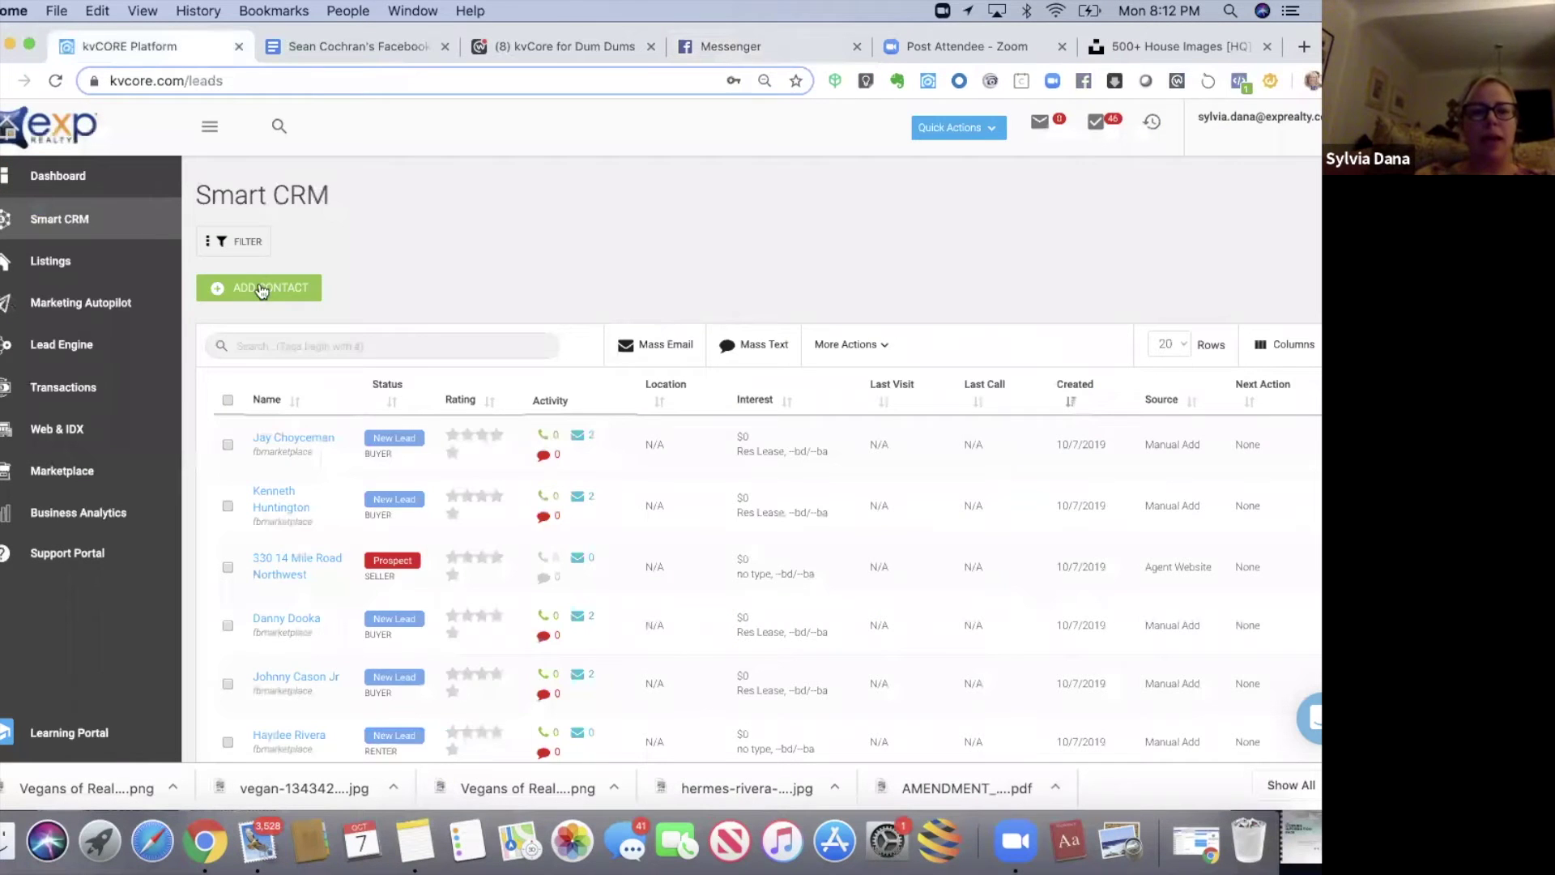
- Start a new contact, enter the lead's first name and move to the email field
click(258, 287)
click(502, 182)
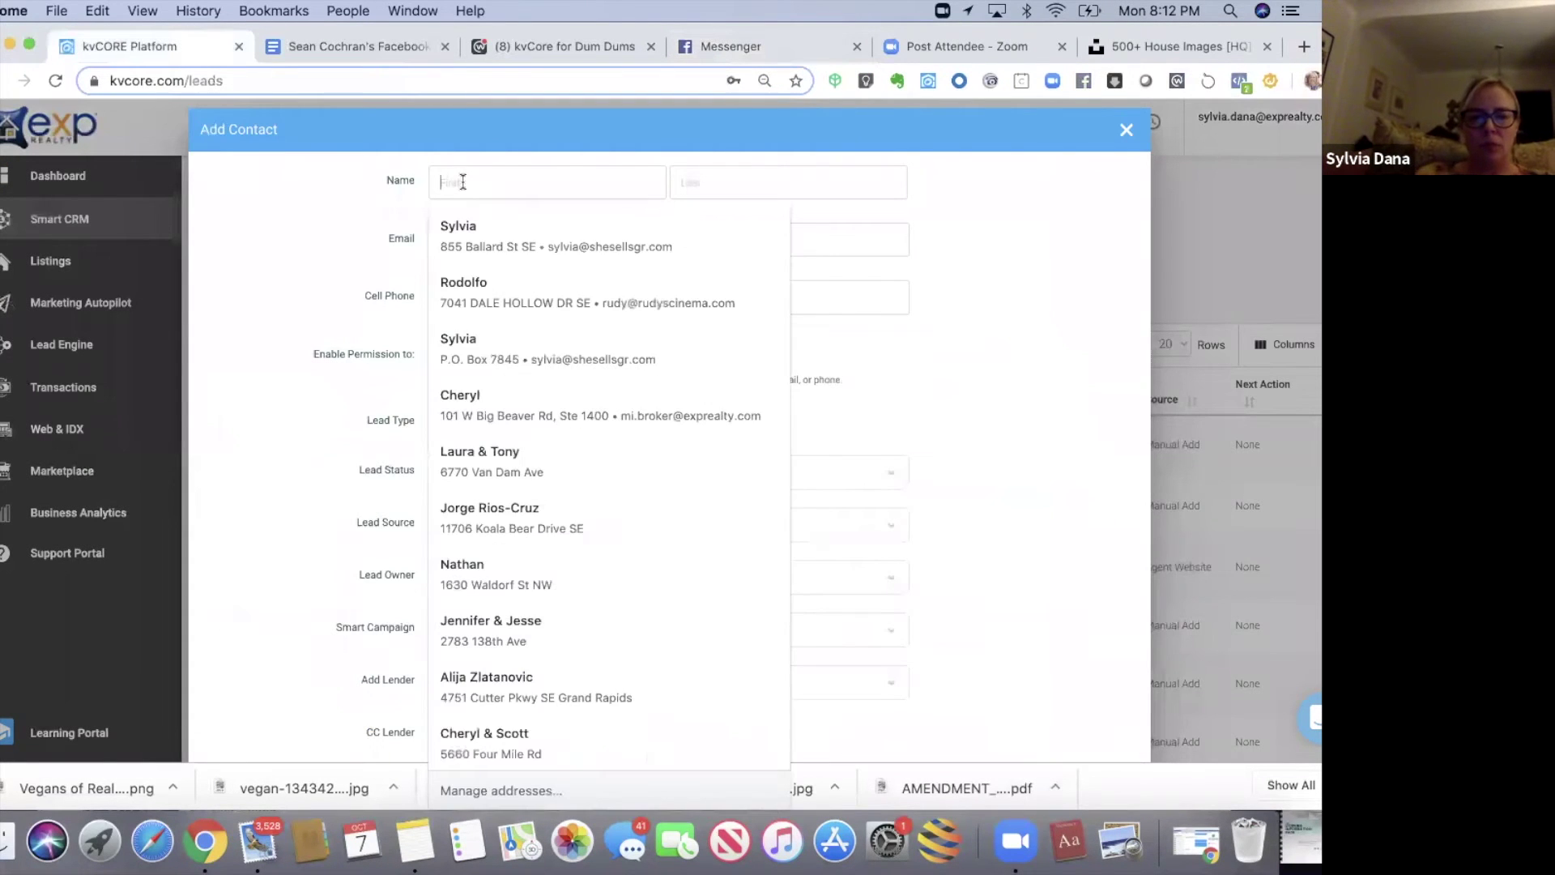
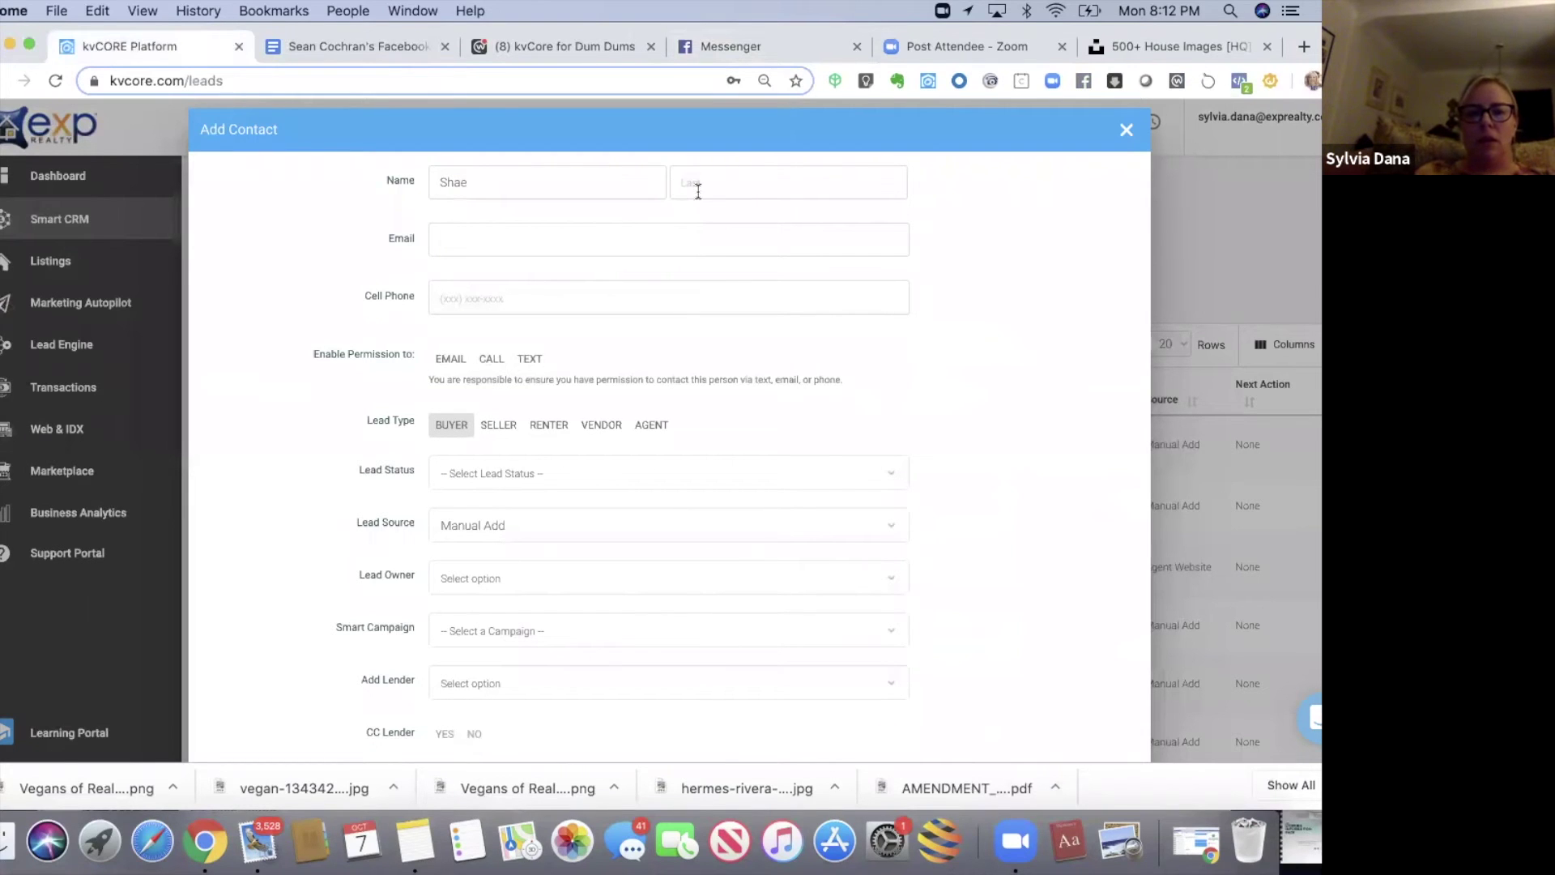
click(562, 236)
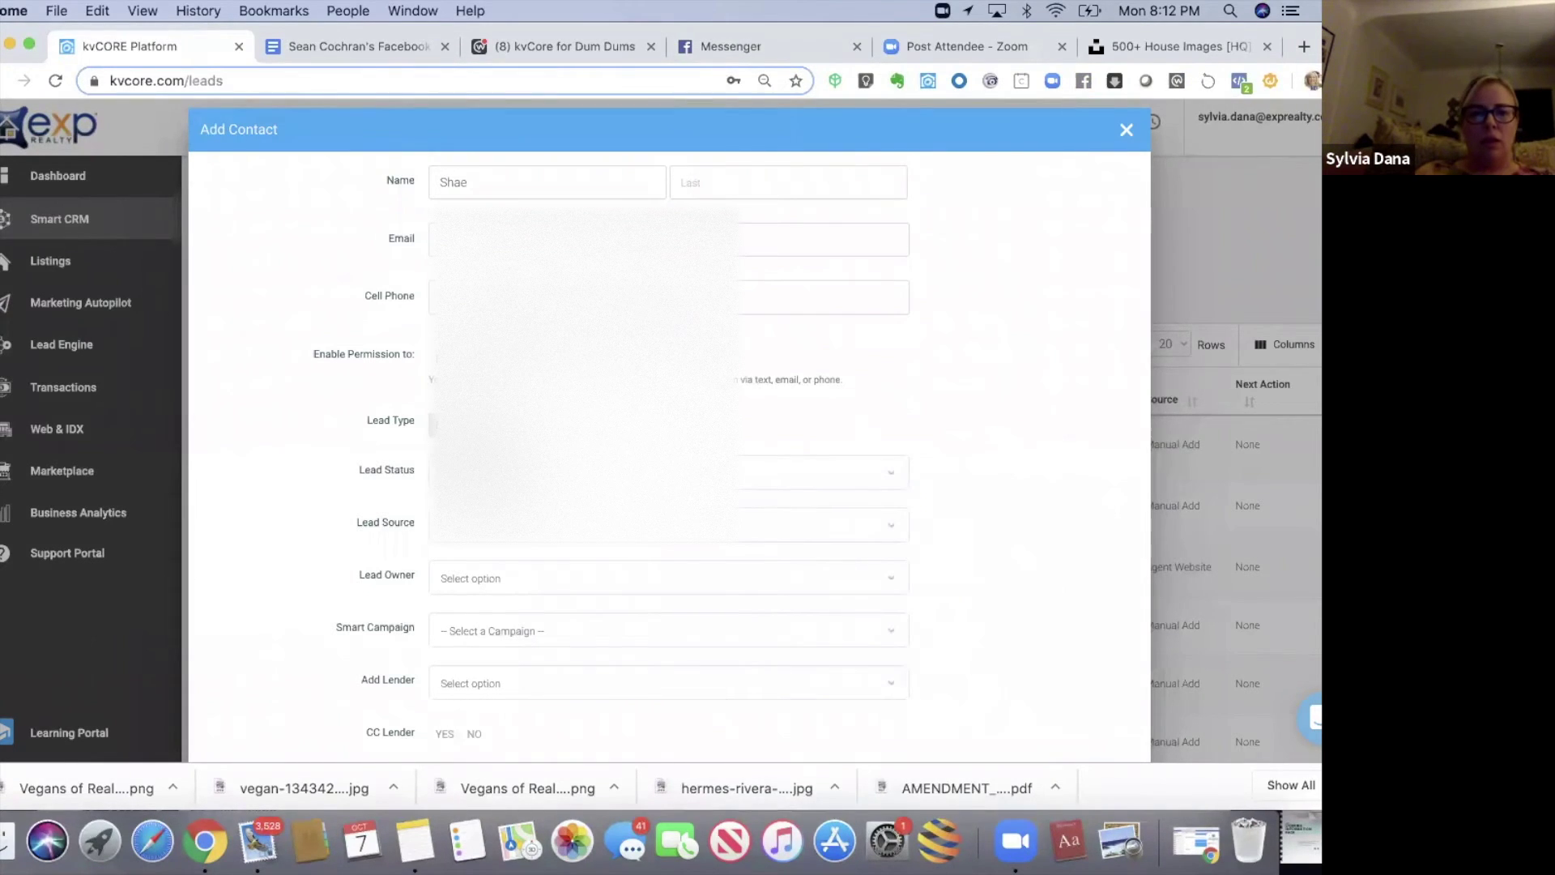
- Check the lead's details in the Messenger chat, then return to the form's last-name field
drag(1169, 25, 1154, 79)
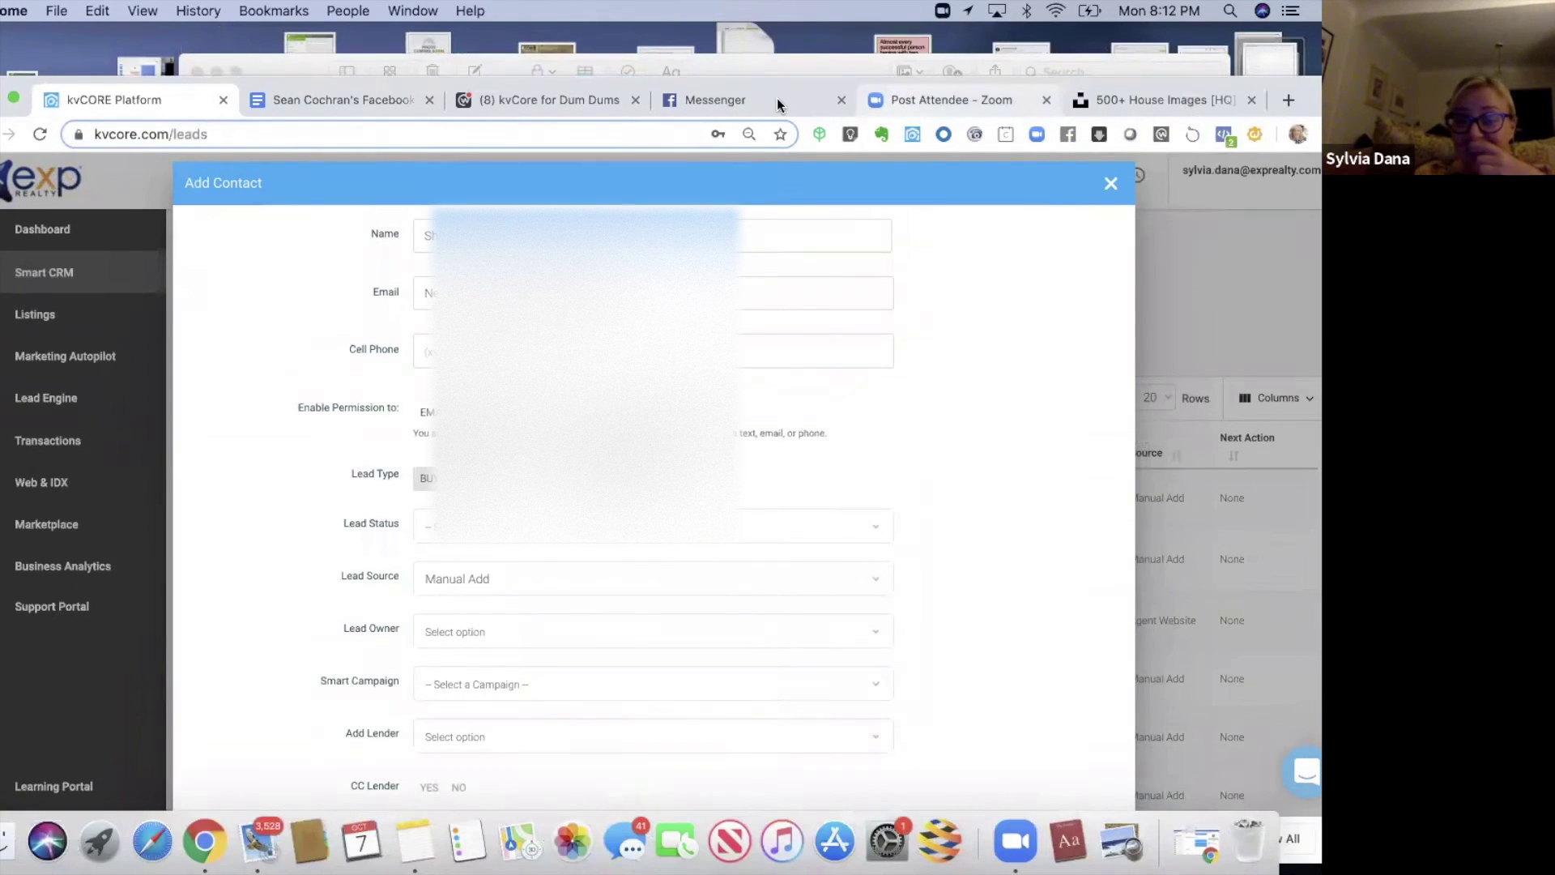
click(776, 99)
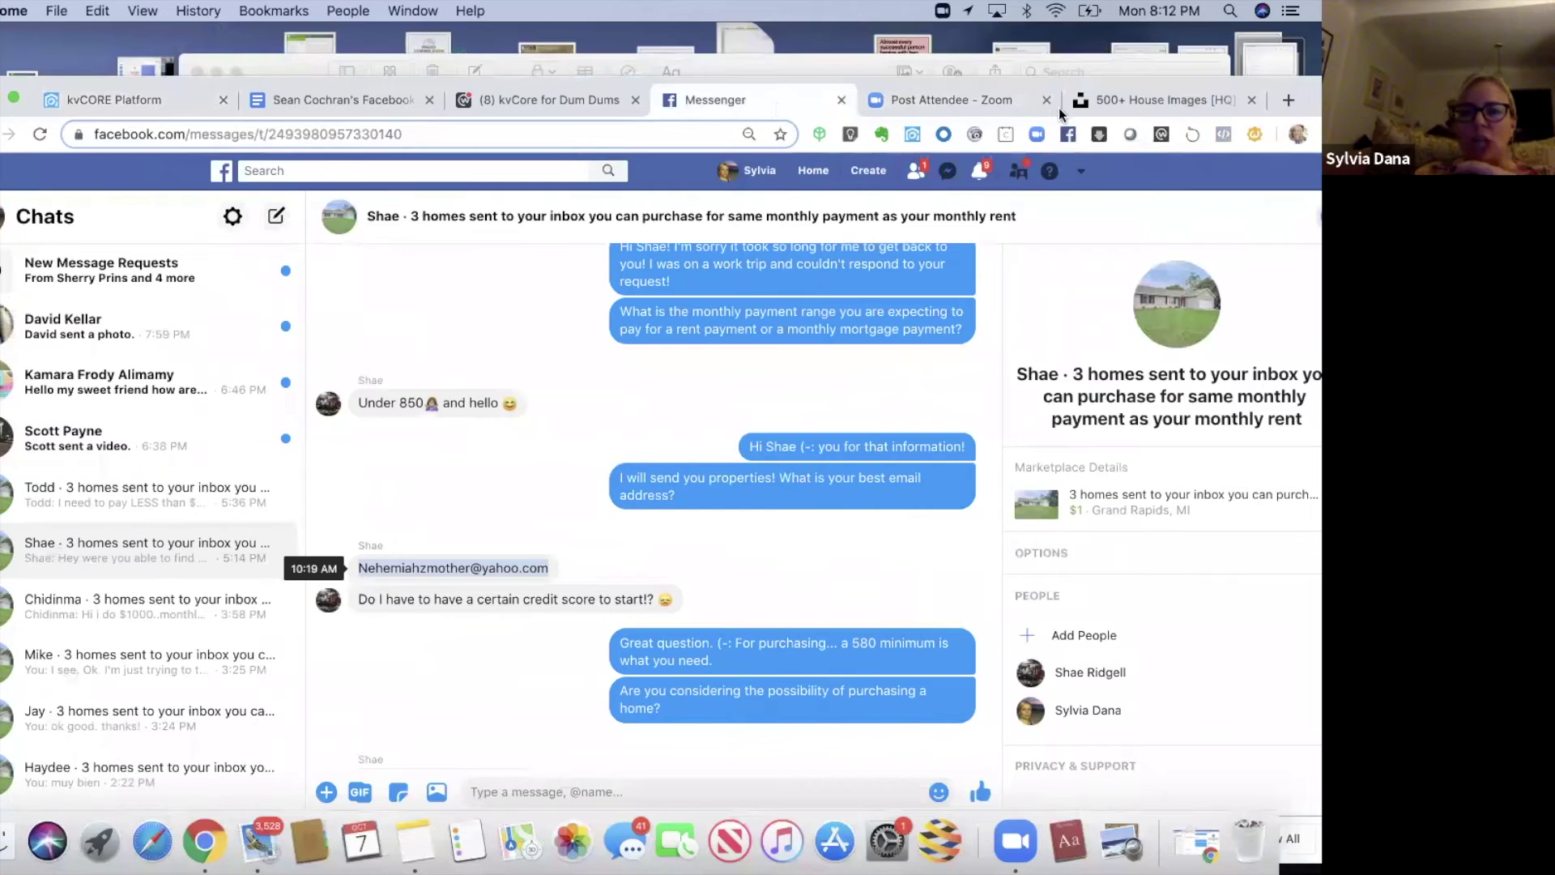
click(149, 90)
click(689, 247)
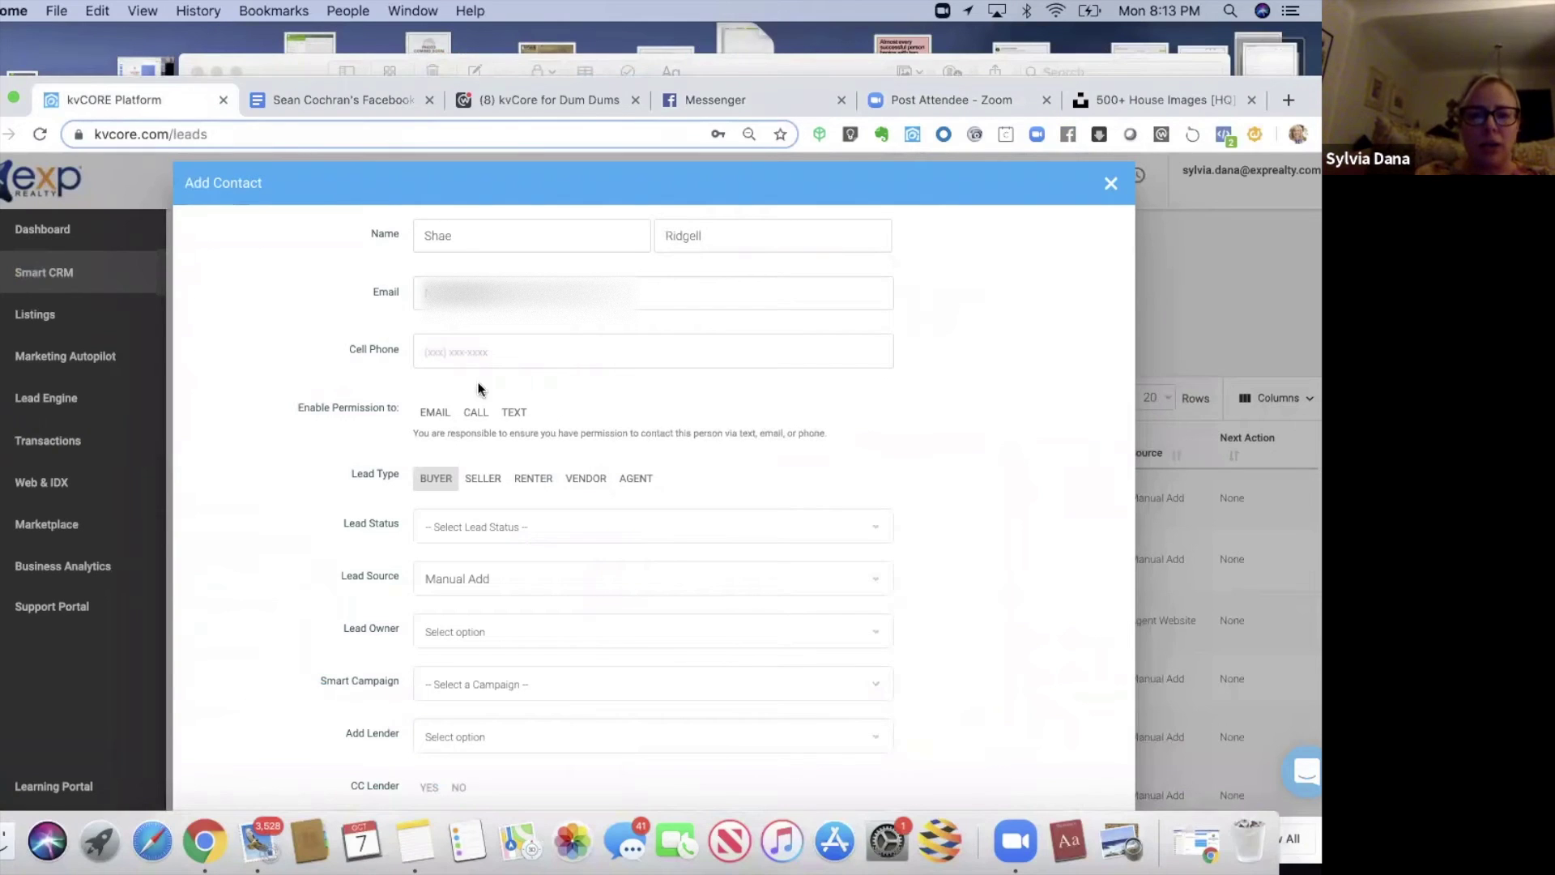
- Enter the lead's last name, allow email, call and text, and set Renter with New Lead status
click(435, 412)
click(476, 413)
click(513, 412)
click(532, 479)
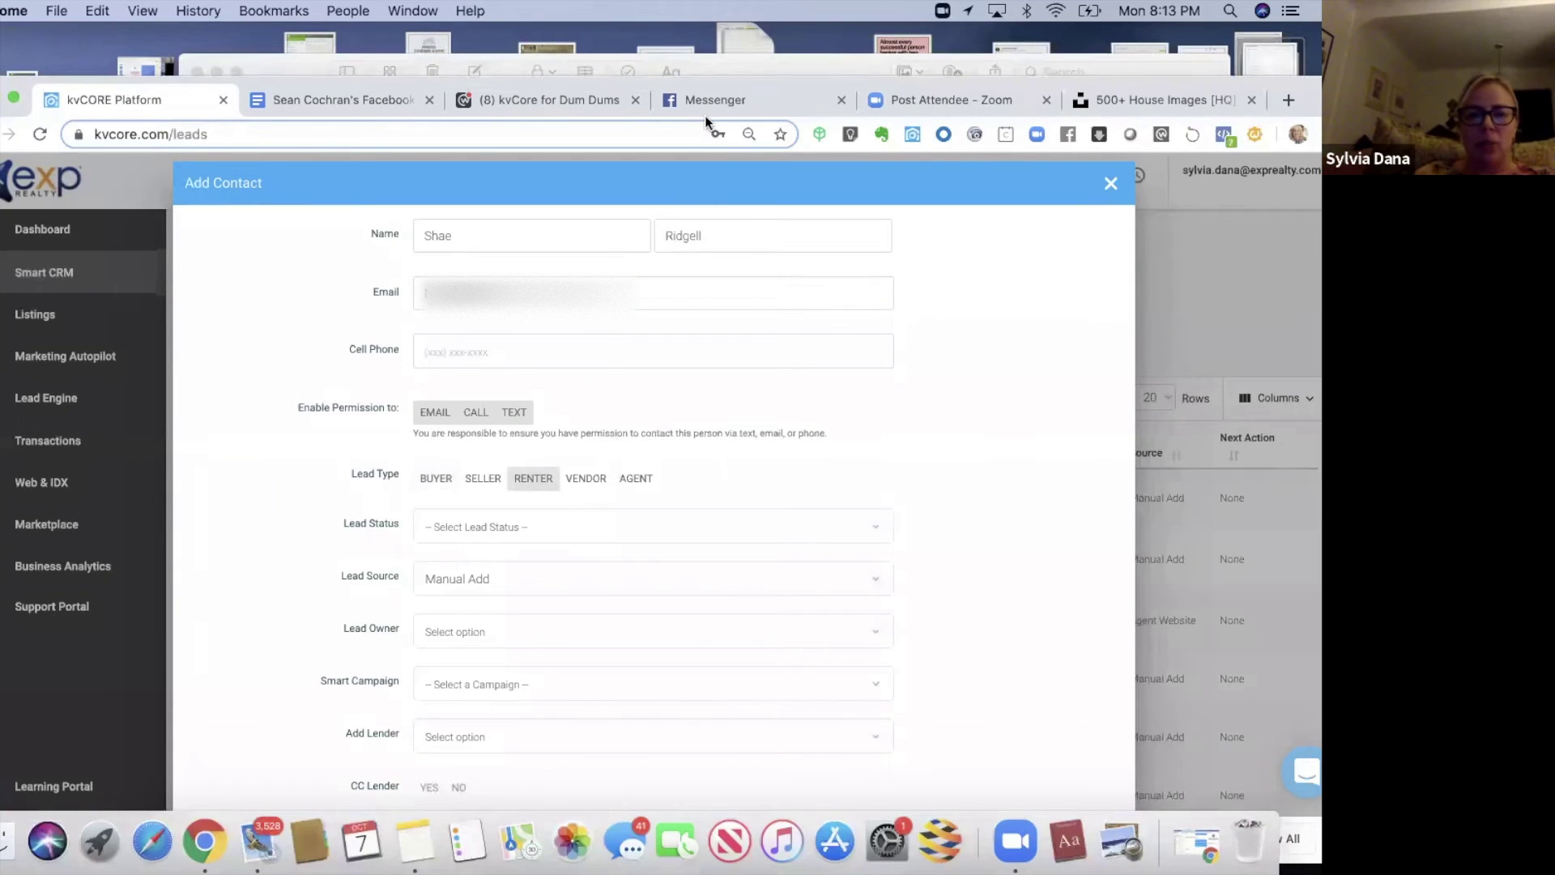
click(593, 526)
key(Return)
scroll(969, 538, down, 5)
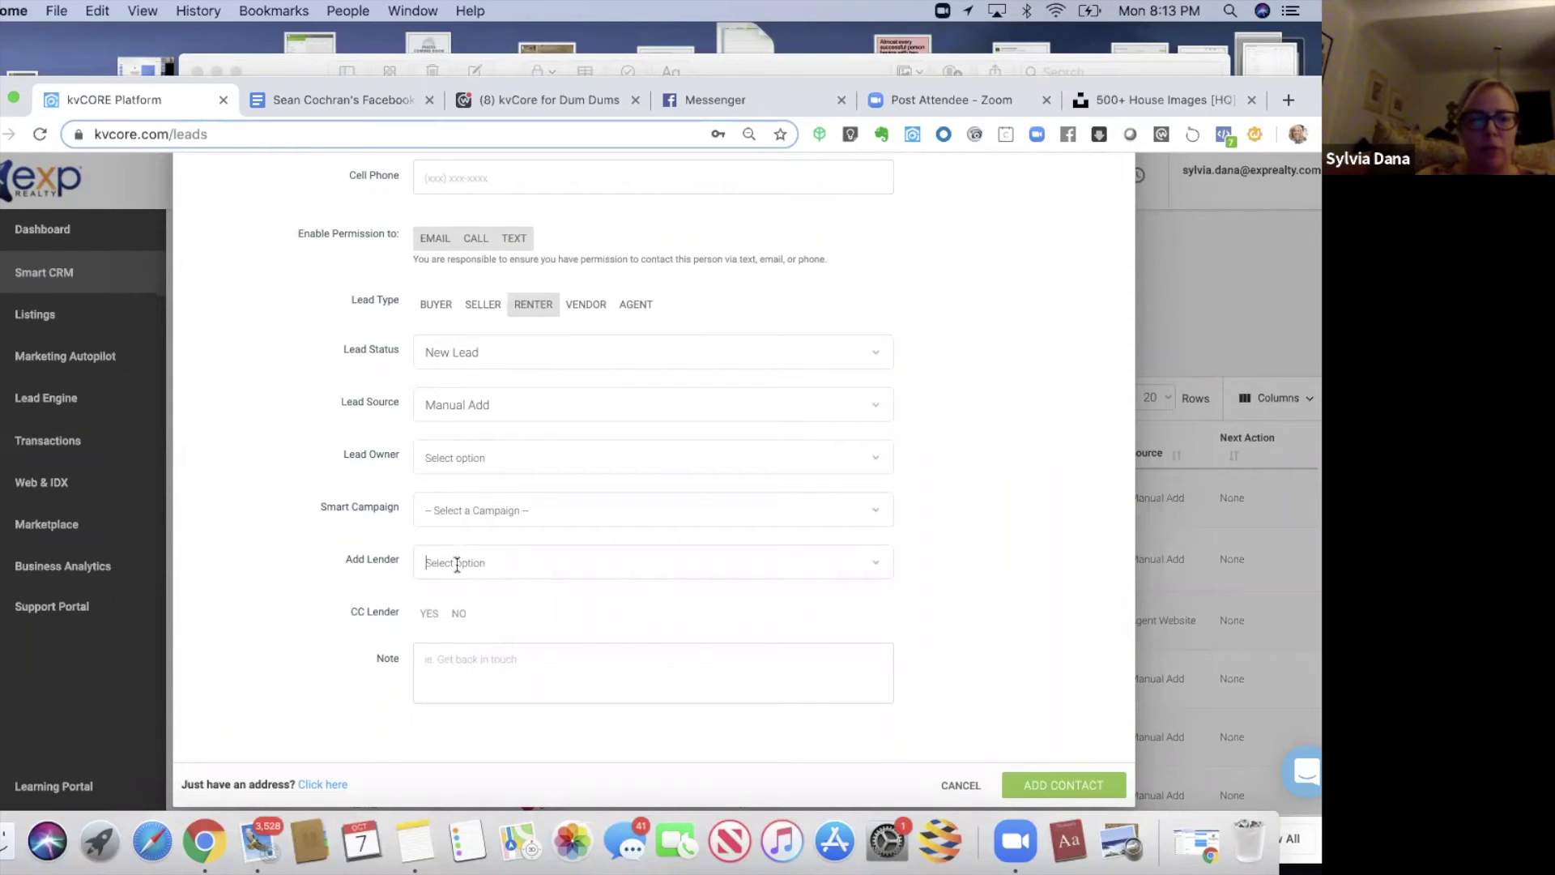
- Search for and assign the lender, with CC Lender set to YES
click(457, 565)
text(bran)
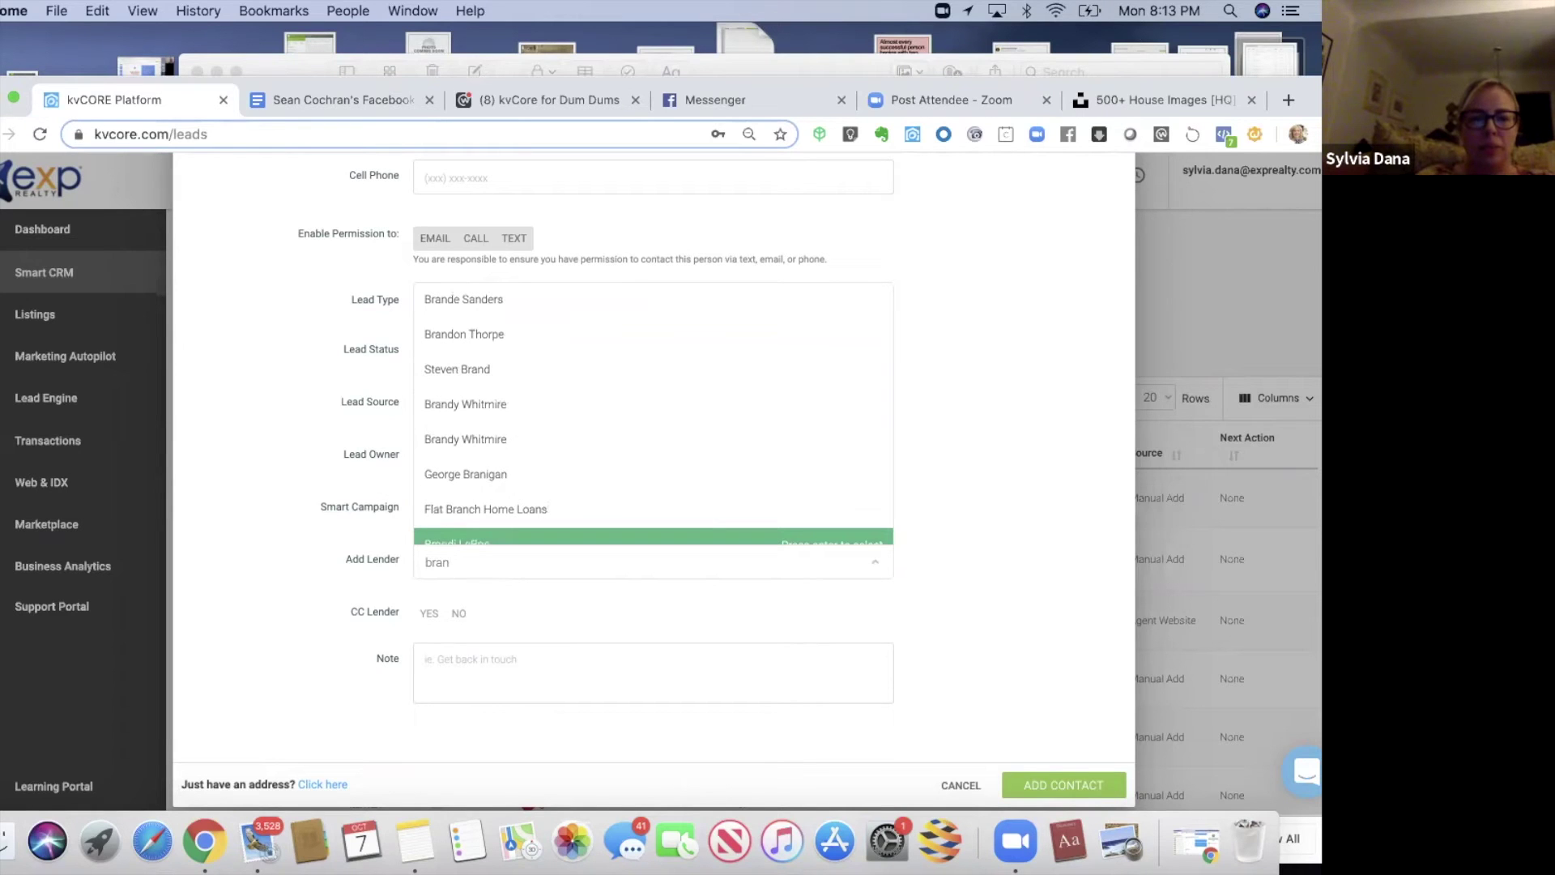
key(BackSpace)
key(BackSpace)
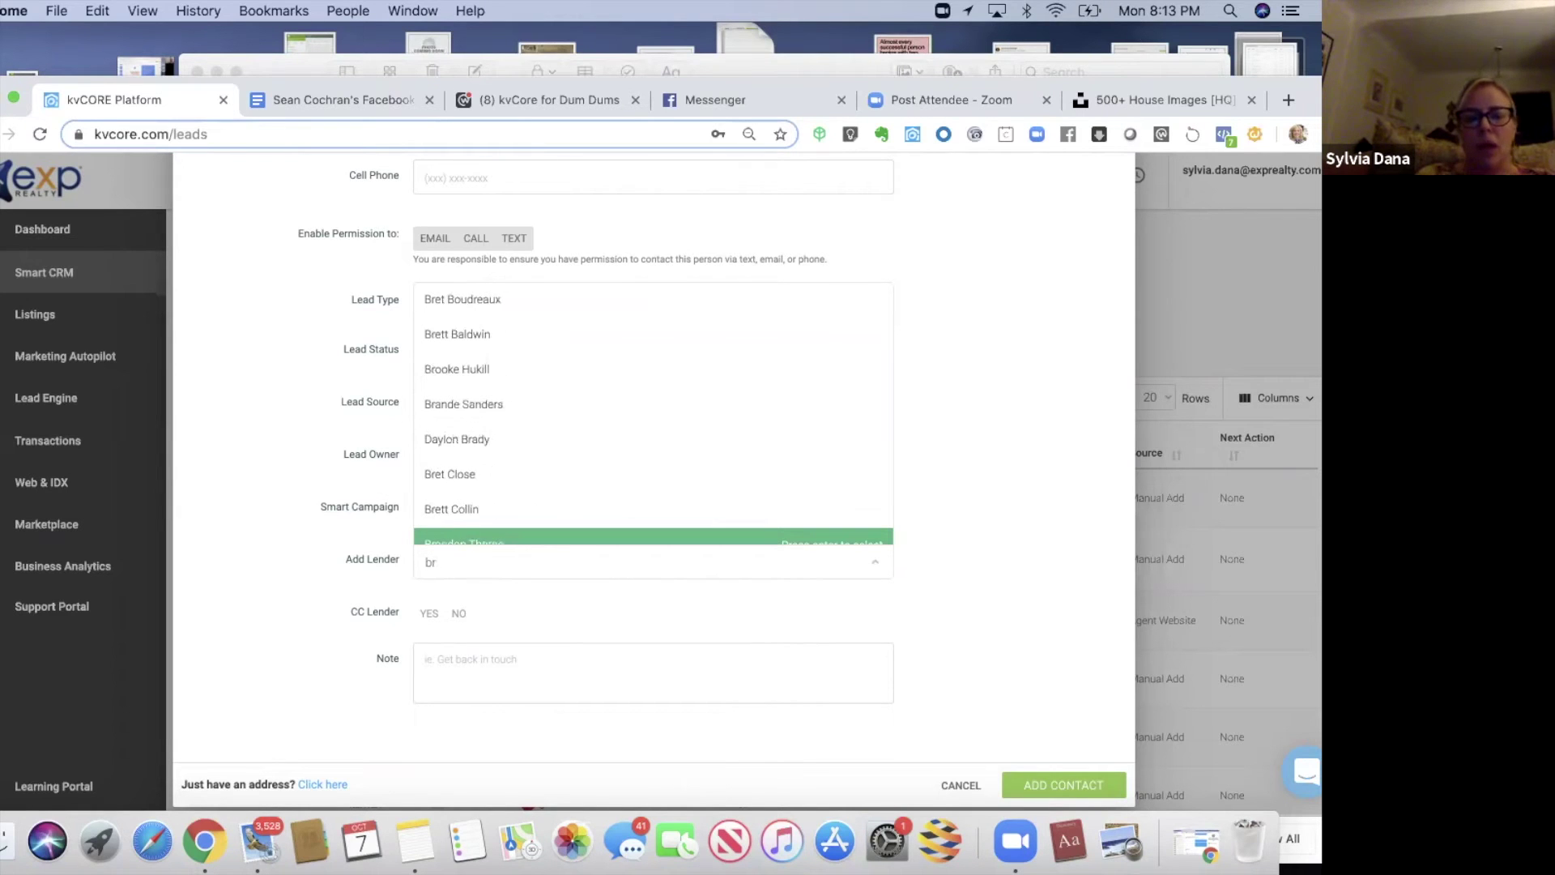
text(ad)
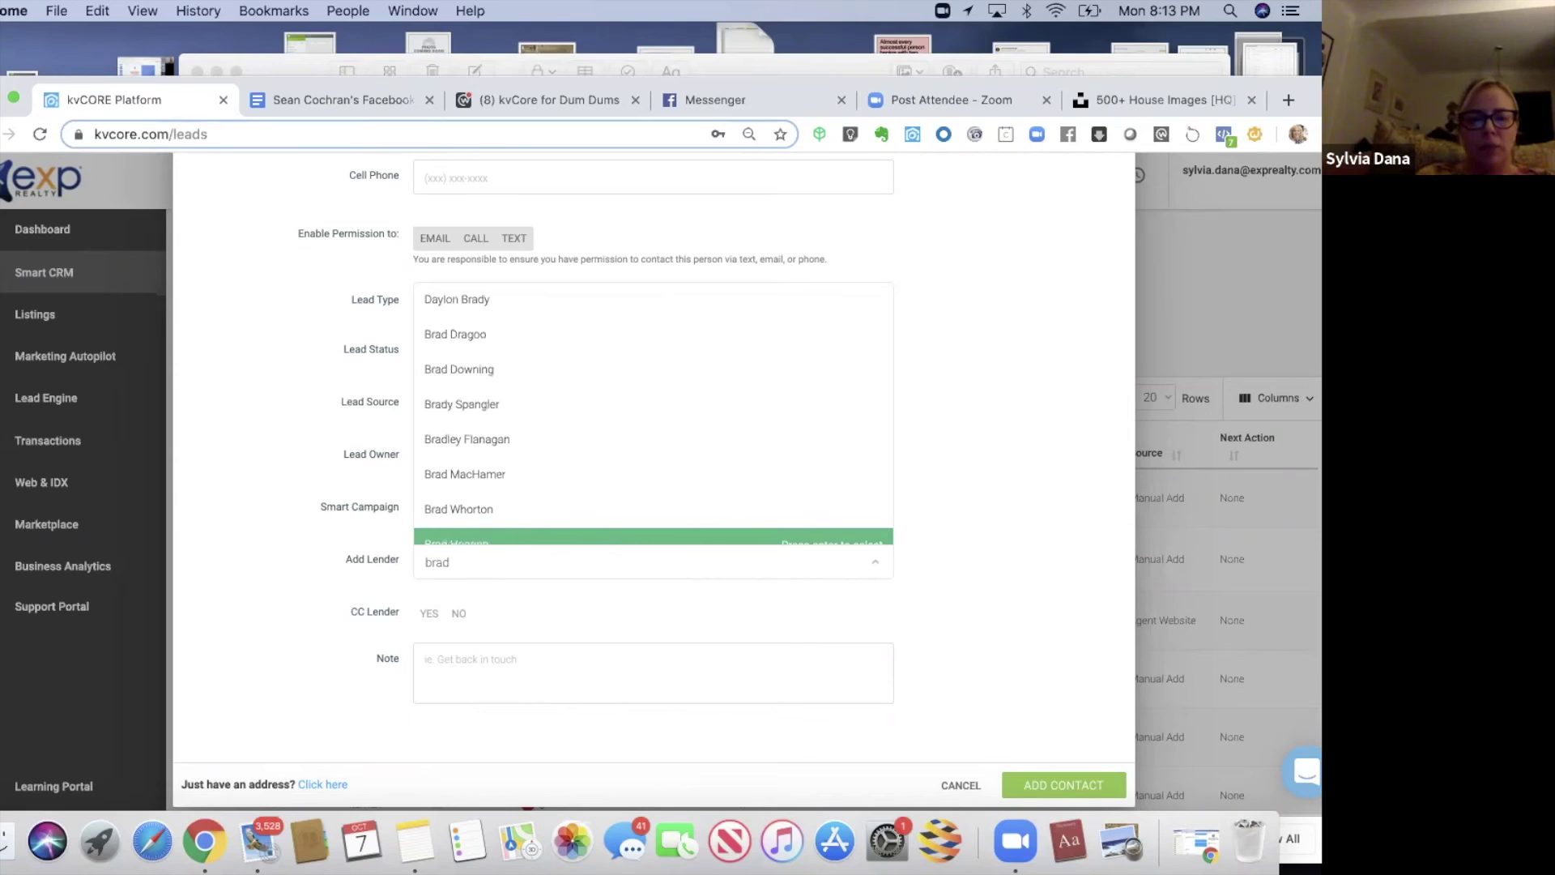
key(BackSpace)
key(BackSpace)
text(ndon)
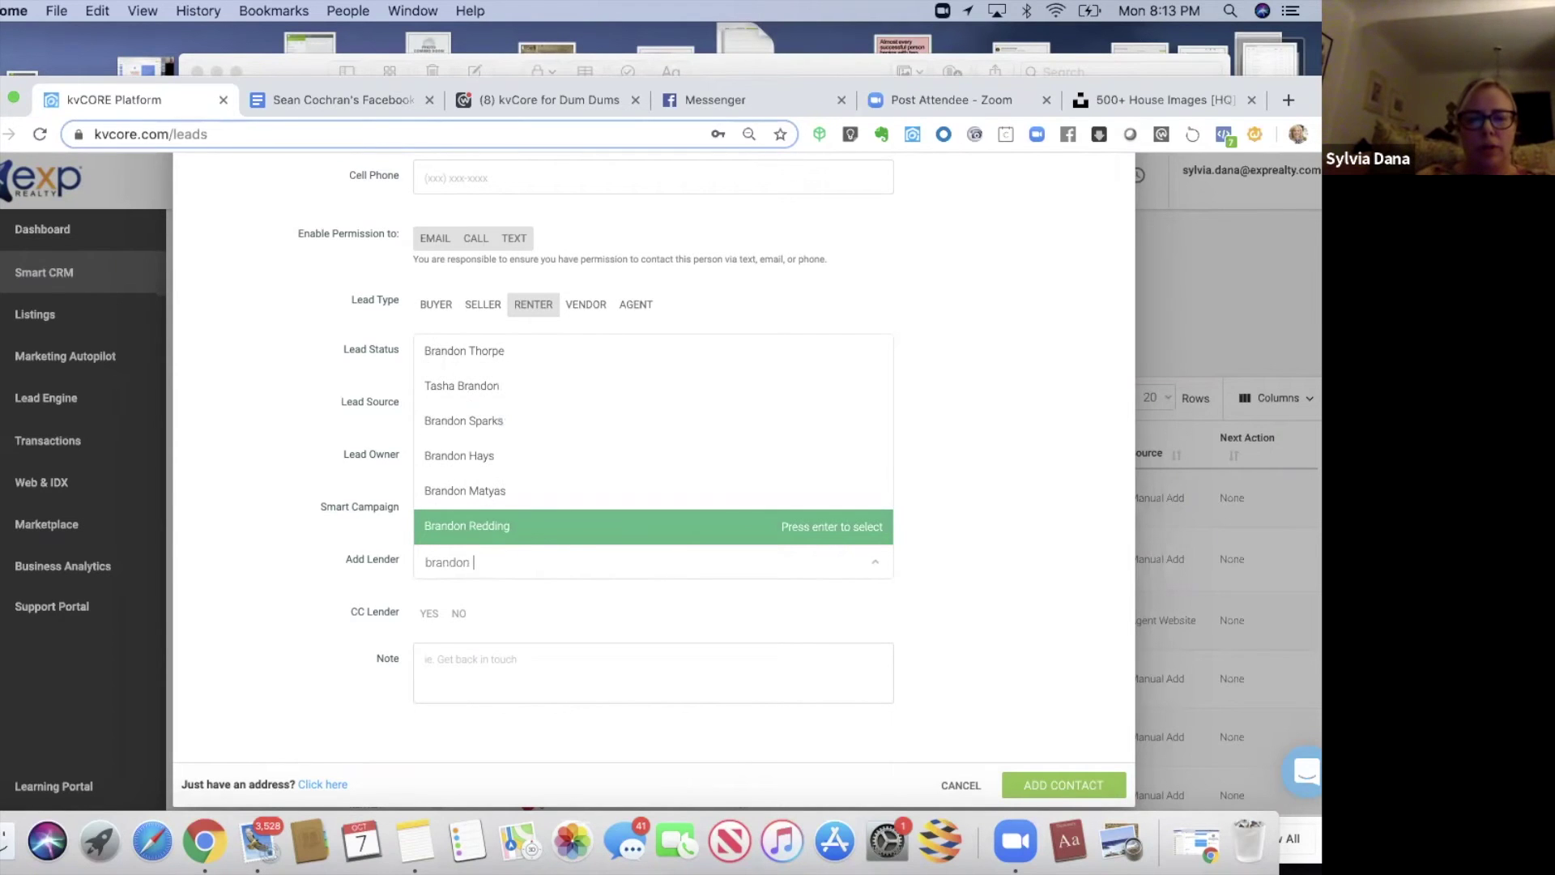
click(507, 535)
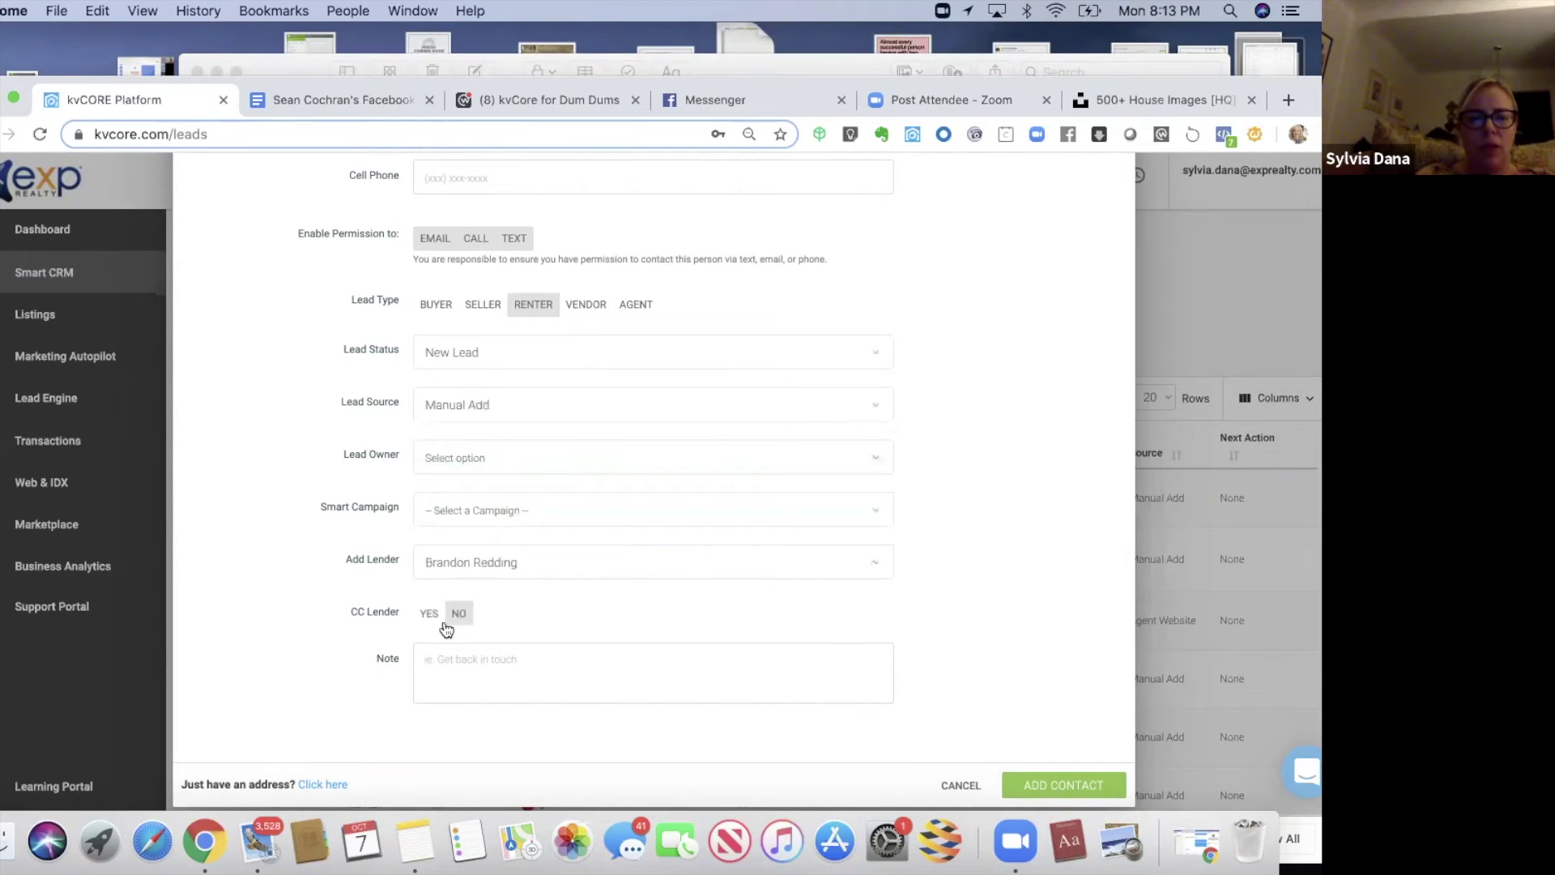
click(431, 619)
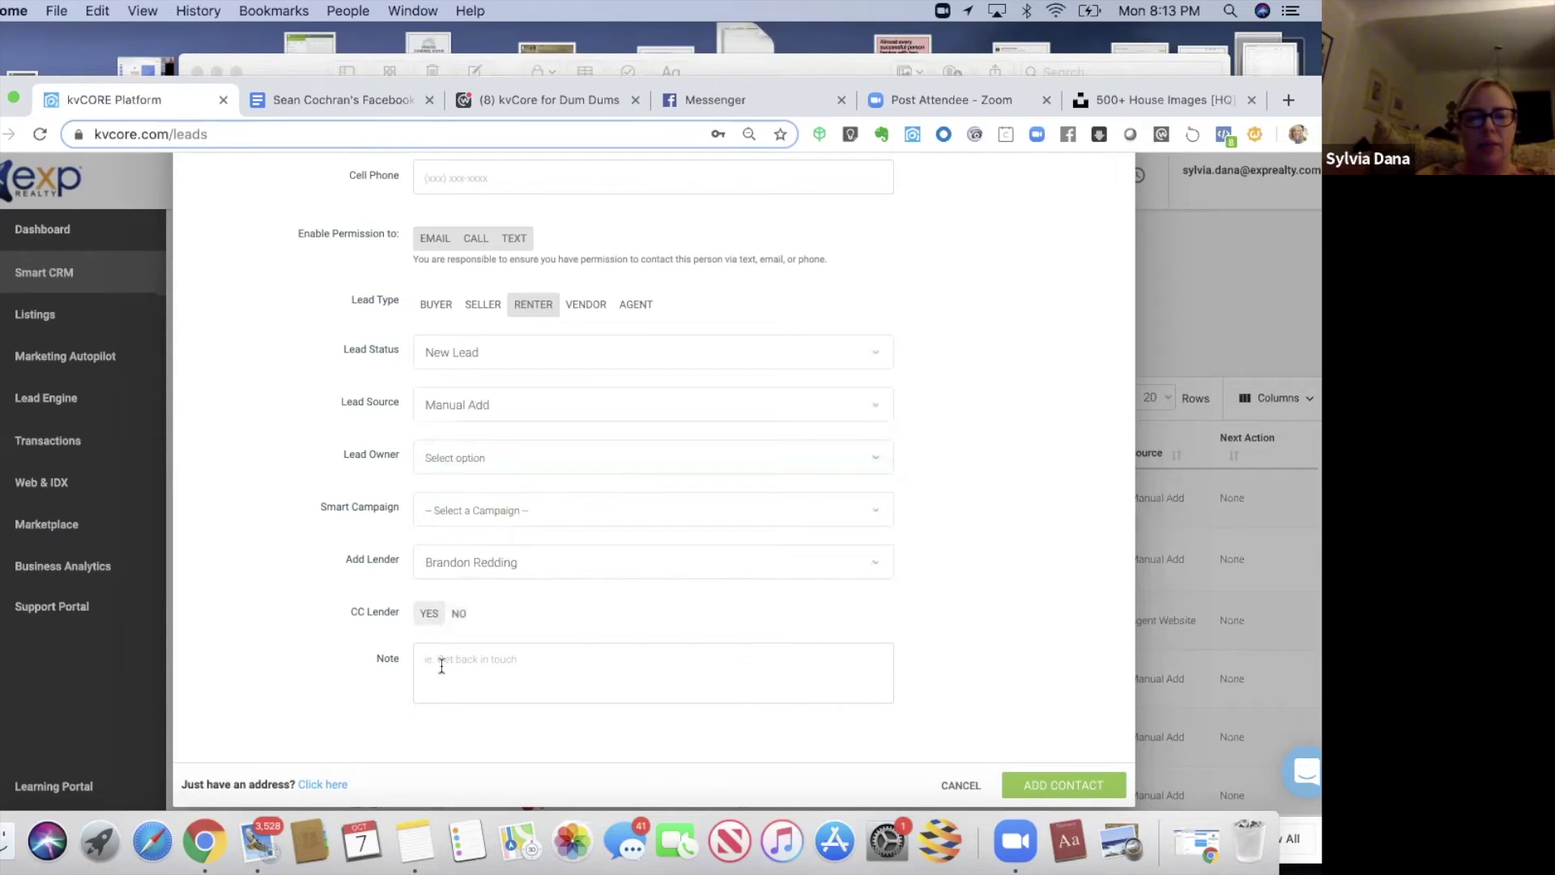
- Add the note 'Would like to buy, but concerned about credit. Pays 850 a month.' and save the contact
click(441, 666)
text(Would)
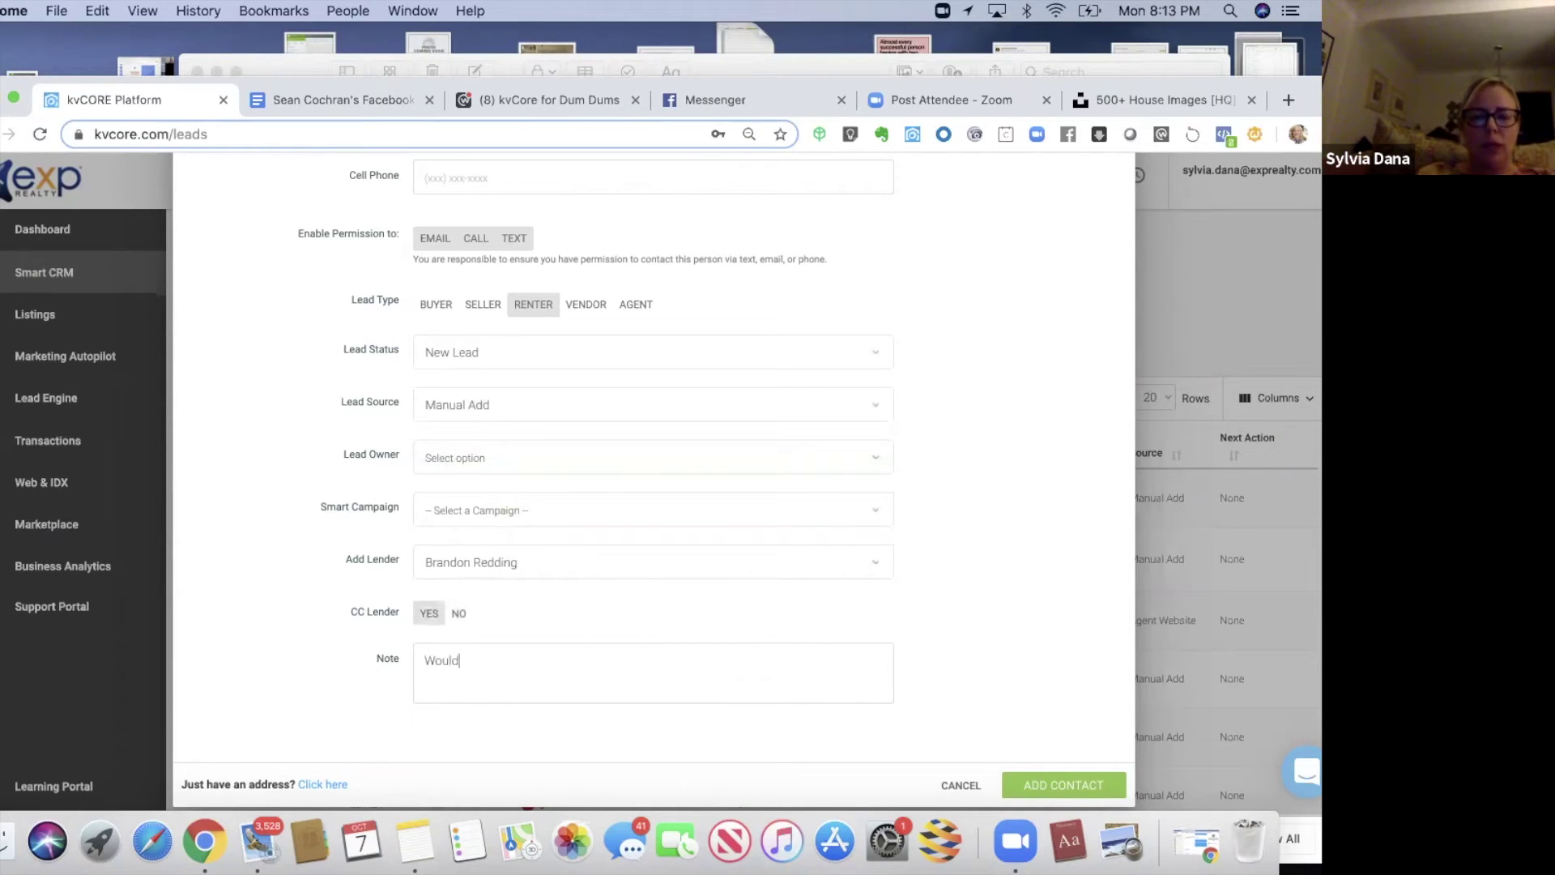
text( like to buy, but concernd)
key(BackSpace)
key(BackSpace)
text(ed about credit.)
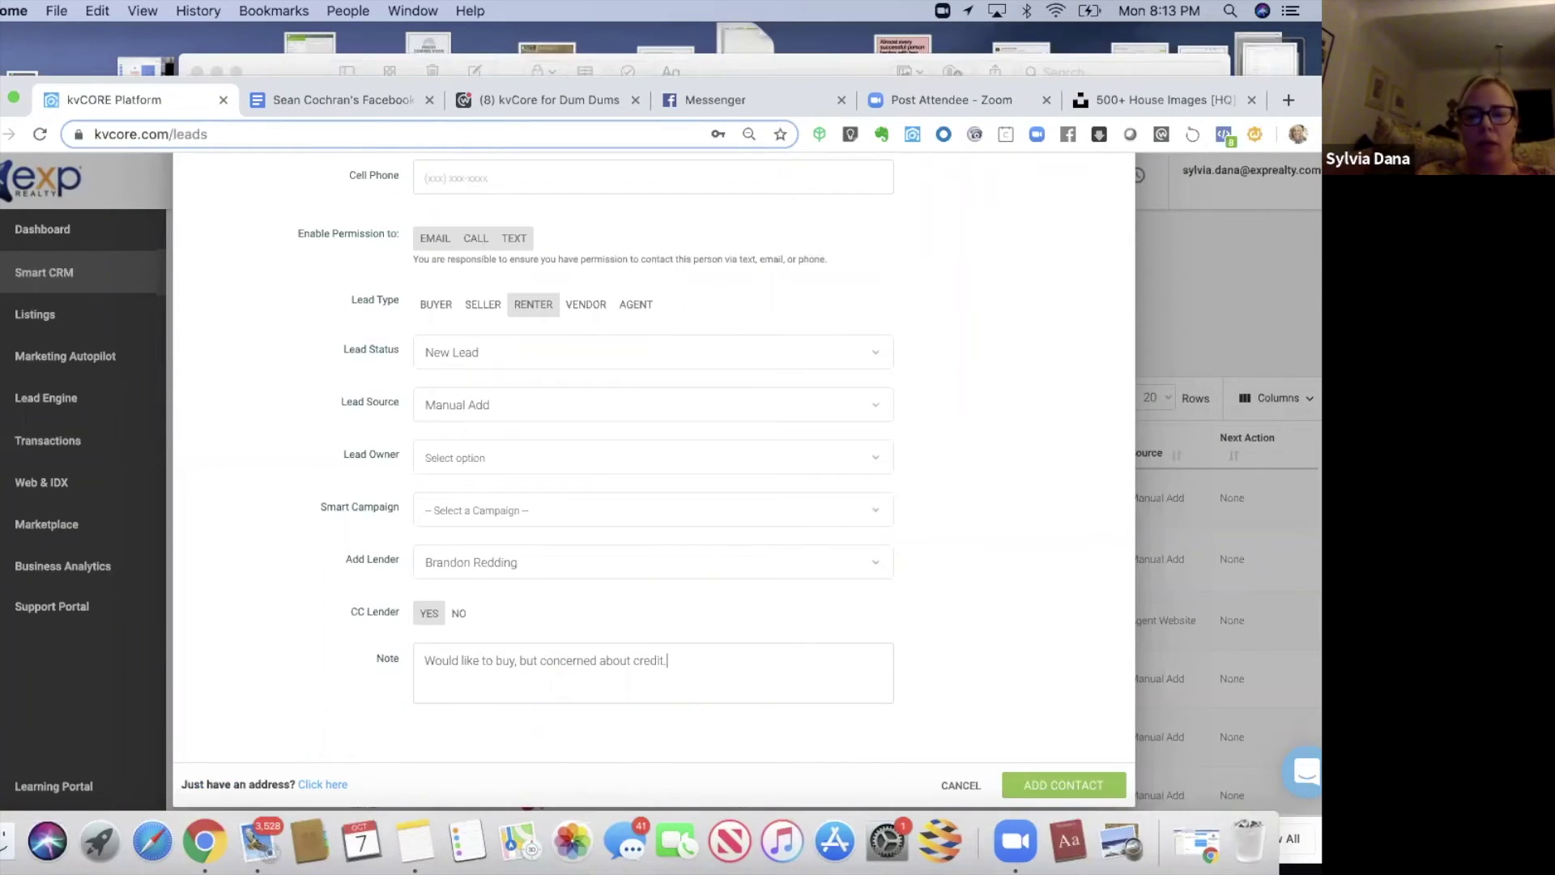
text( Pays 850 a month.)
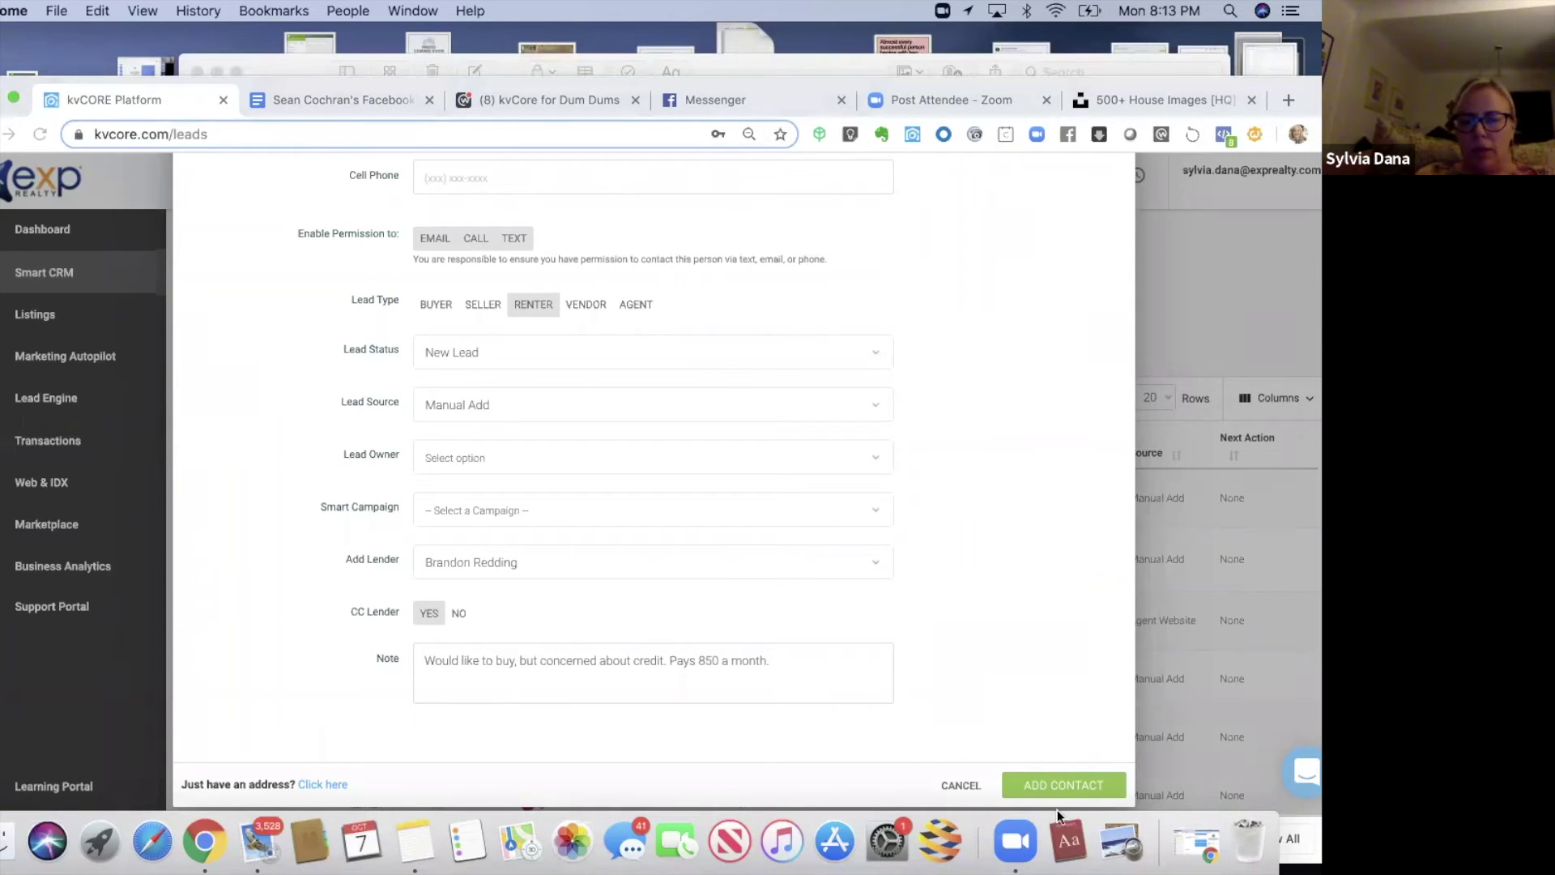
click(1067, 785)
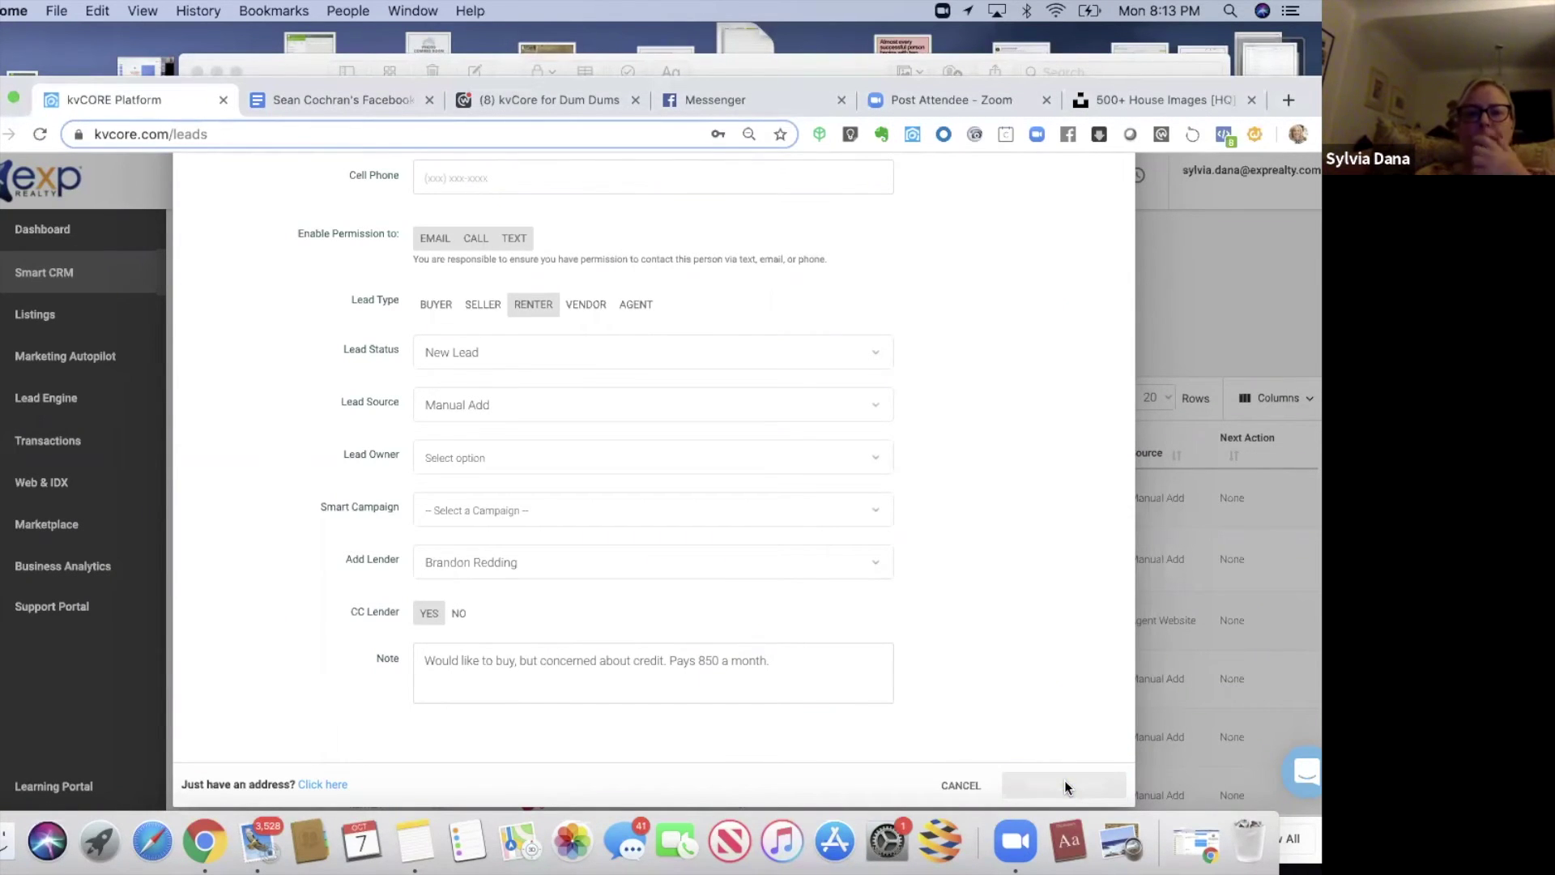
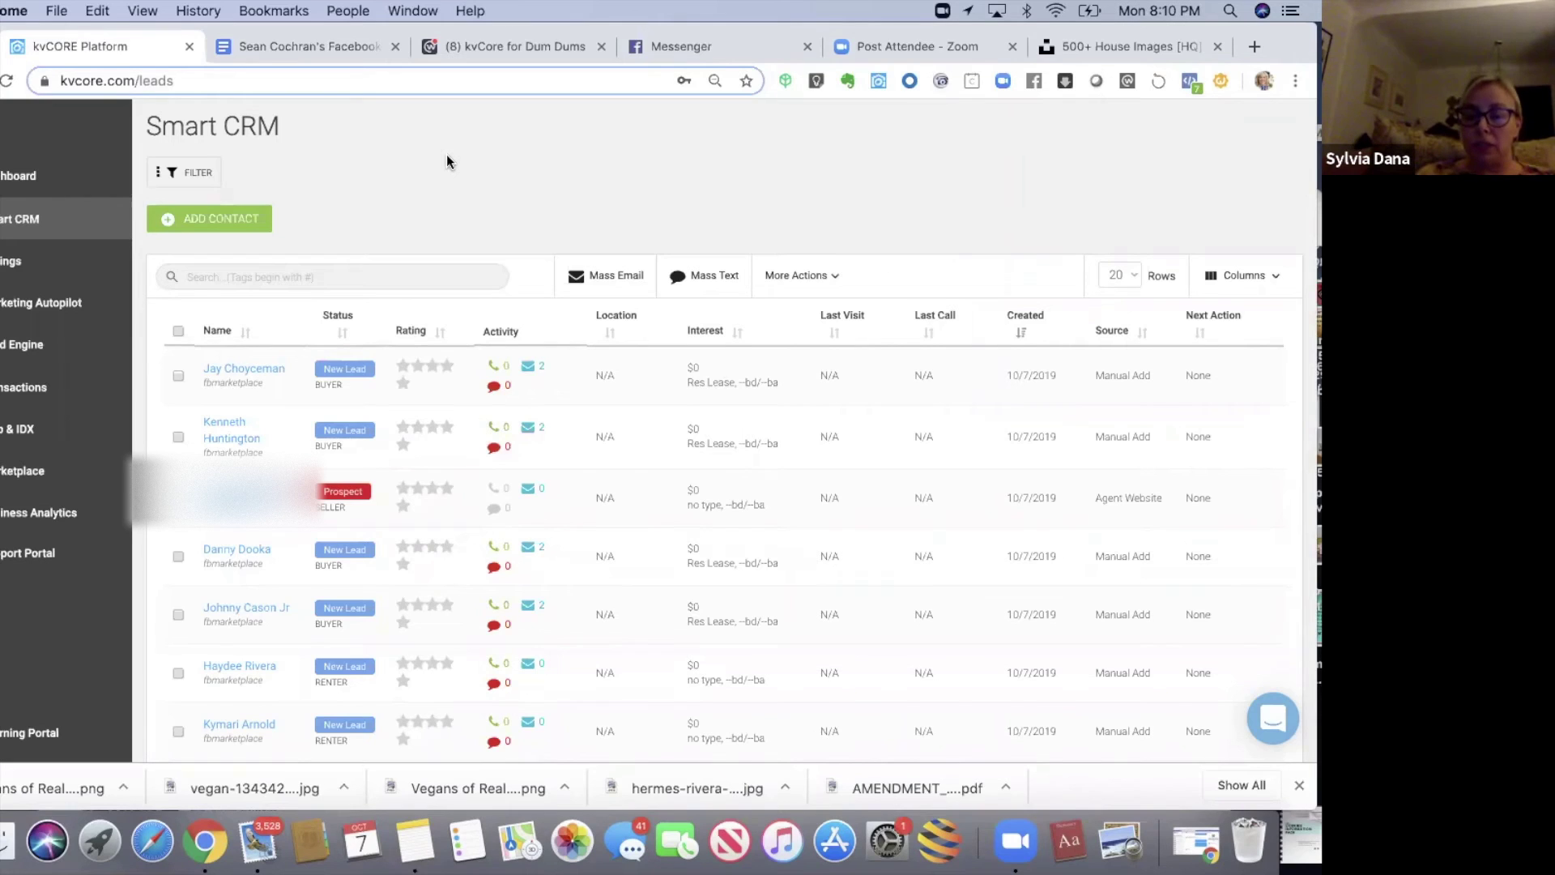
- Open the first Facebook Marketplace lead and re-save its lender from the Details section
click(221, 369)
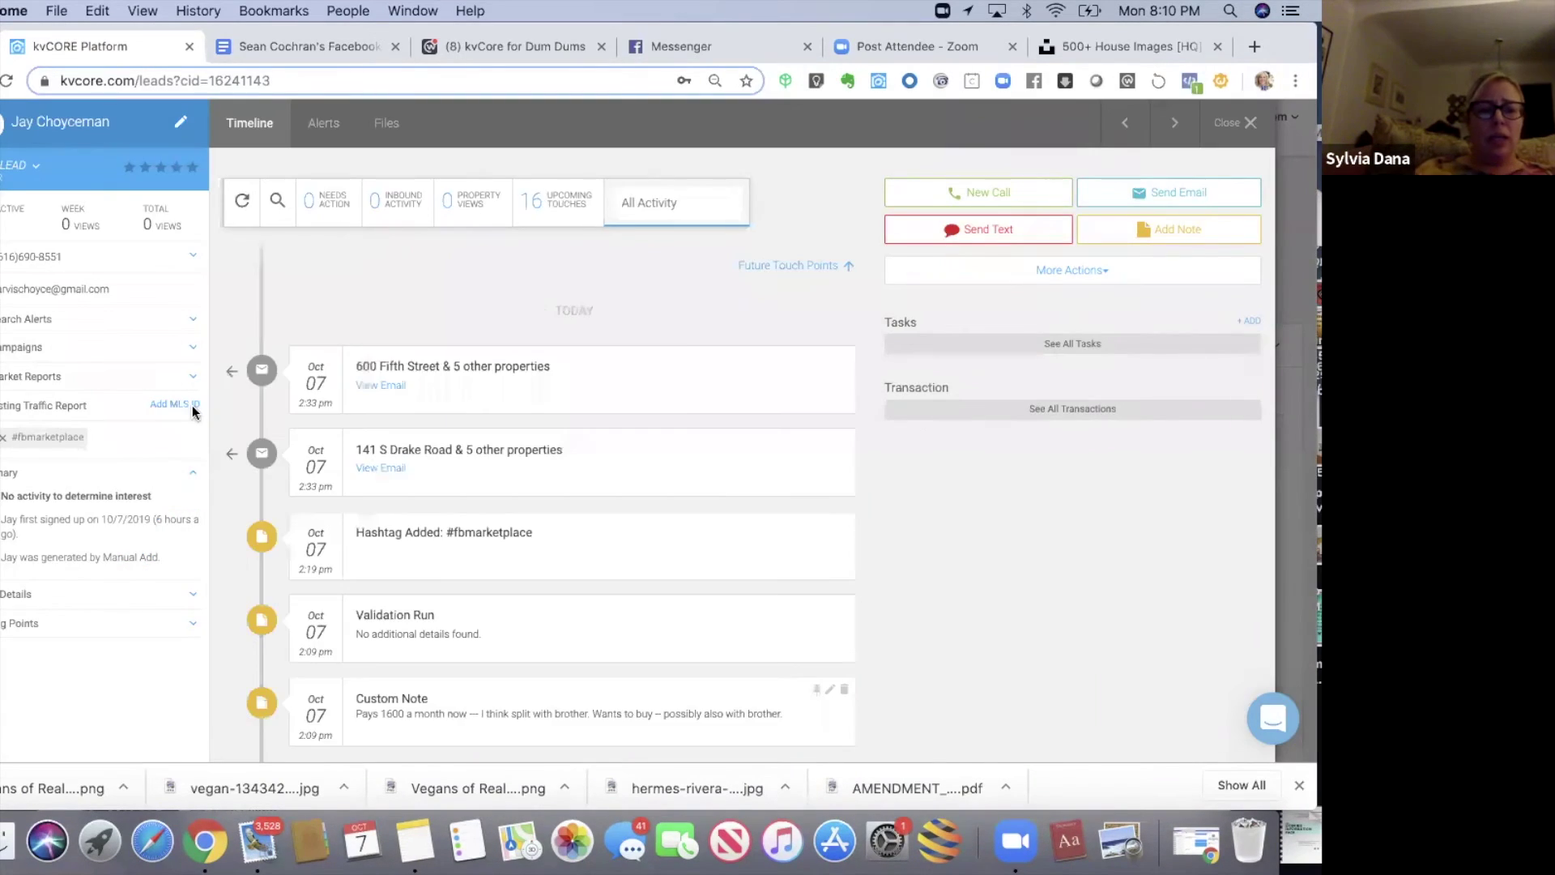
click(24, 598)
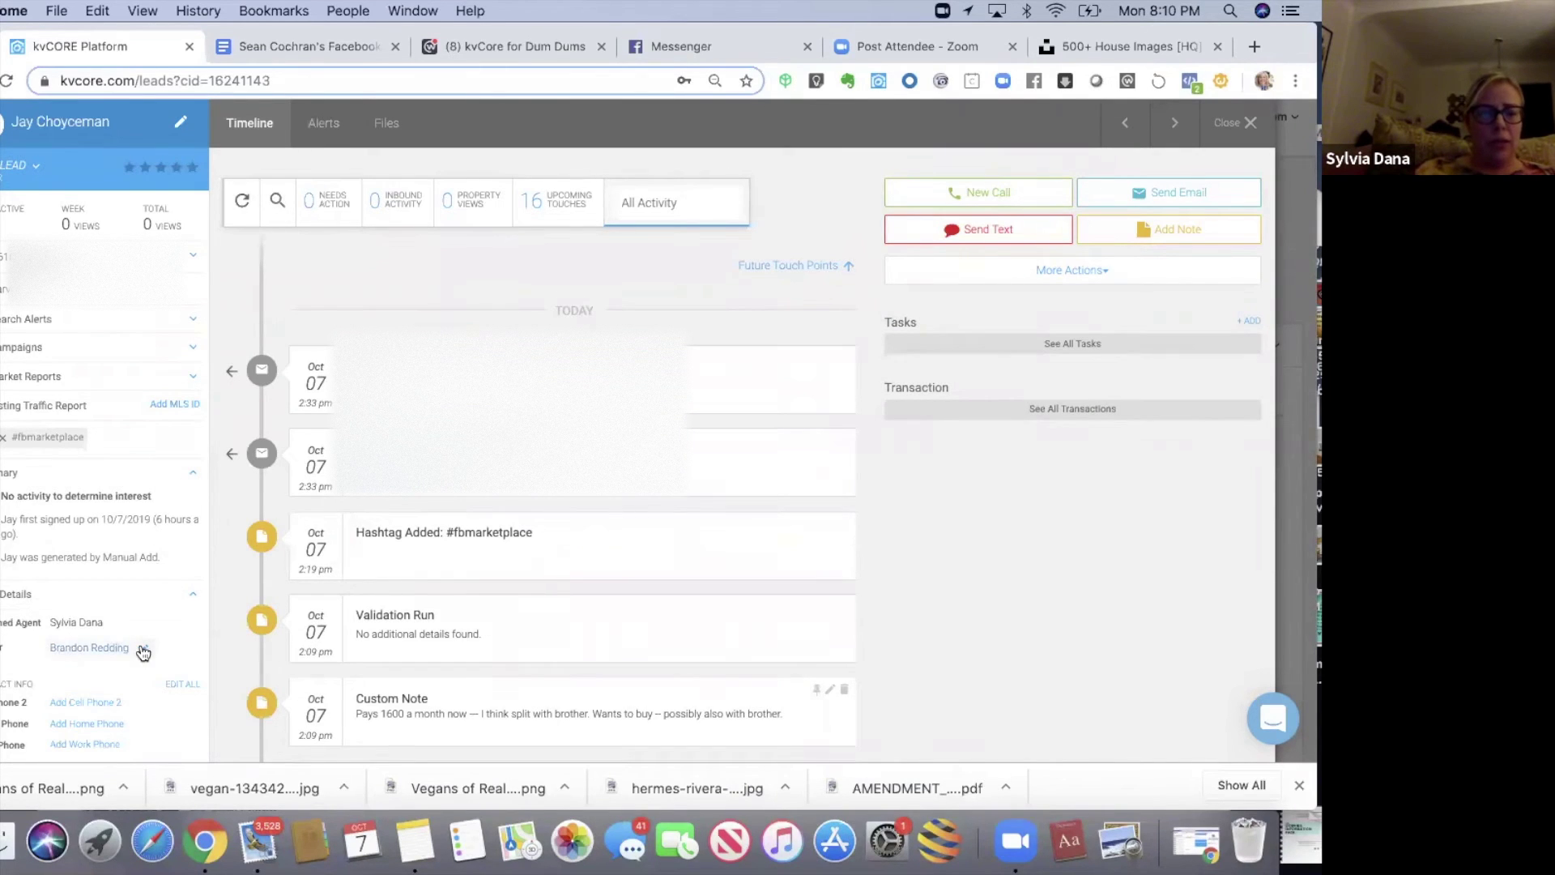
click(103, 663)
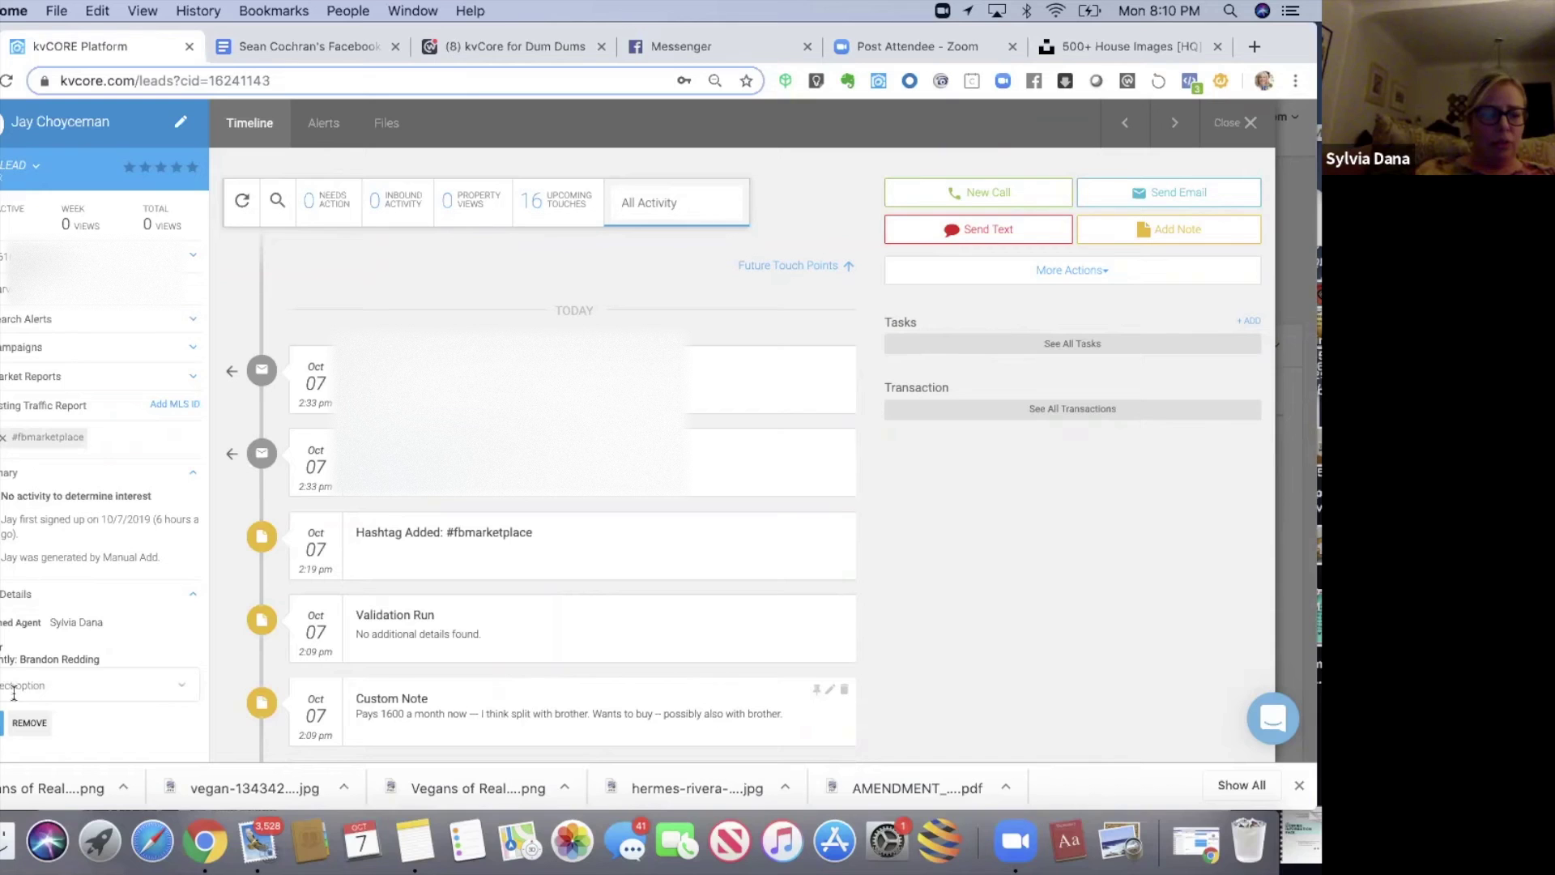
click(3, 723)
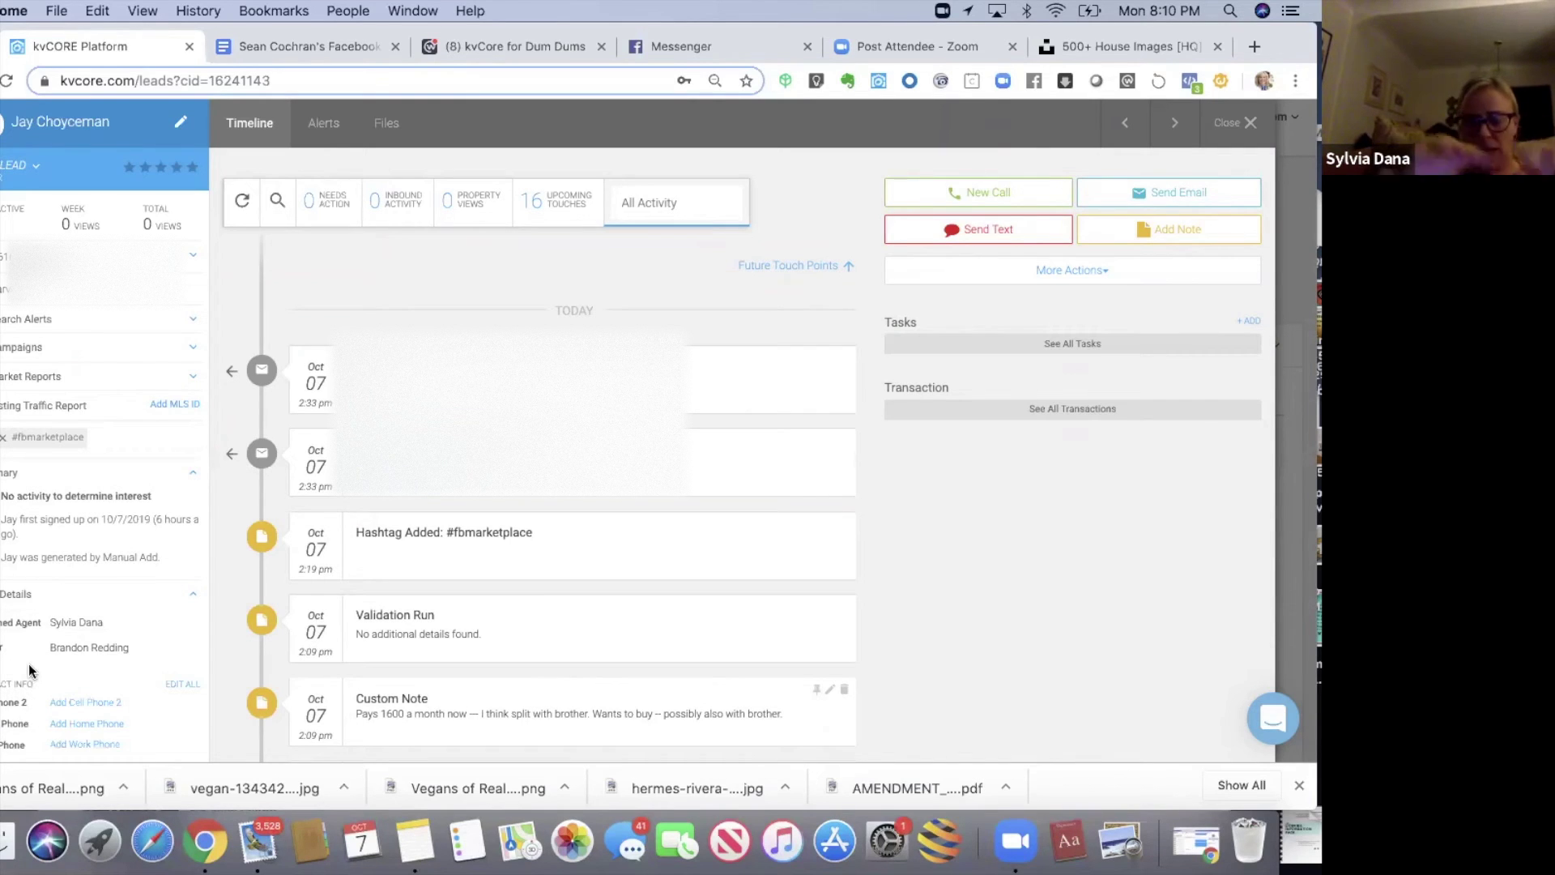
- Edit the lead's existing Custom Note to turn on CC Lender and update it
click(1149, 233)
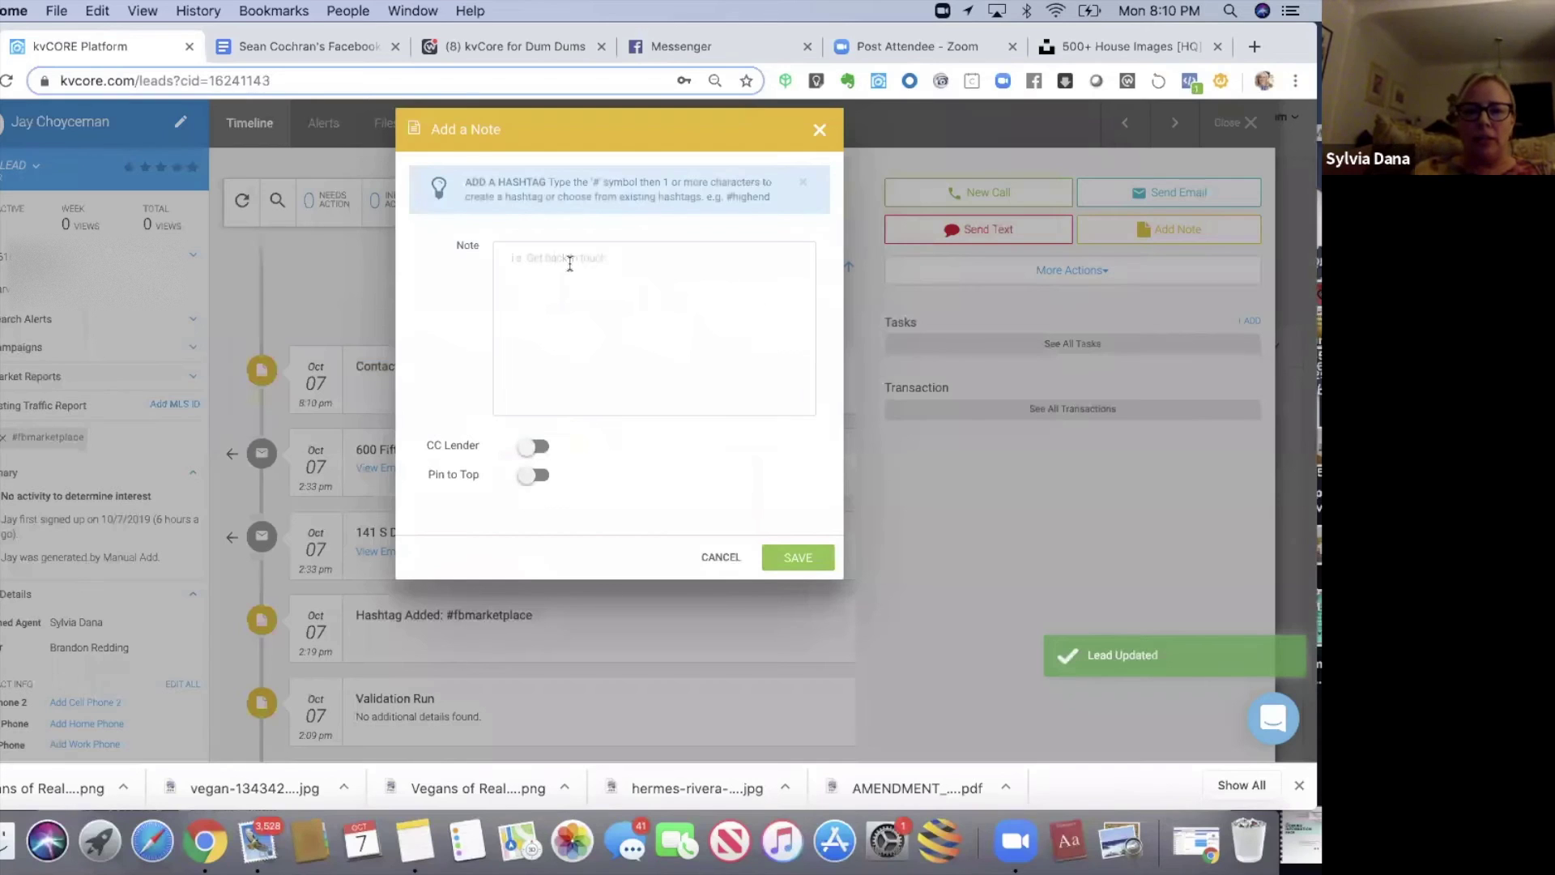
click(820, 129)
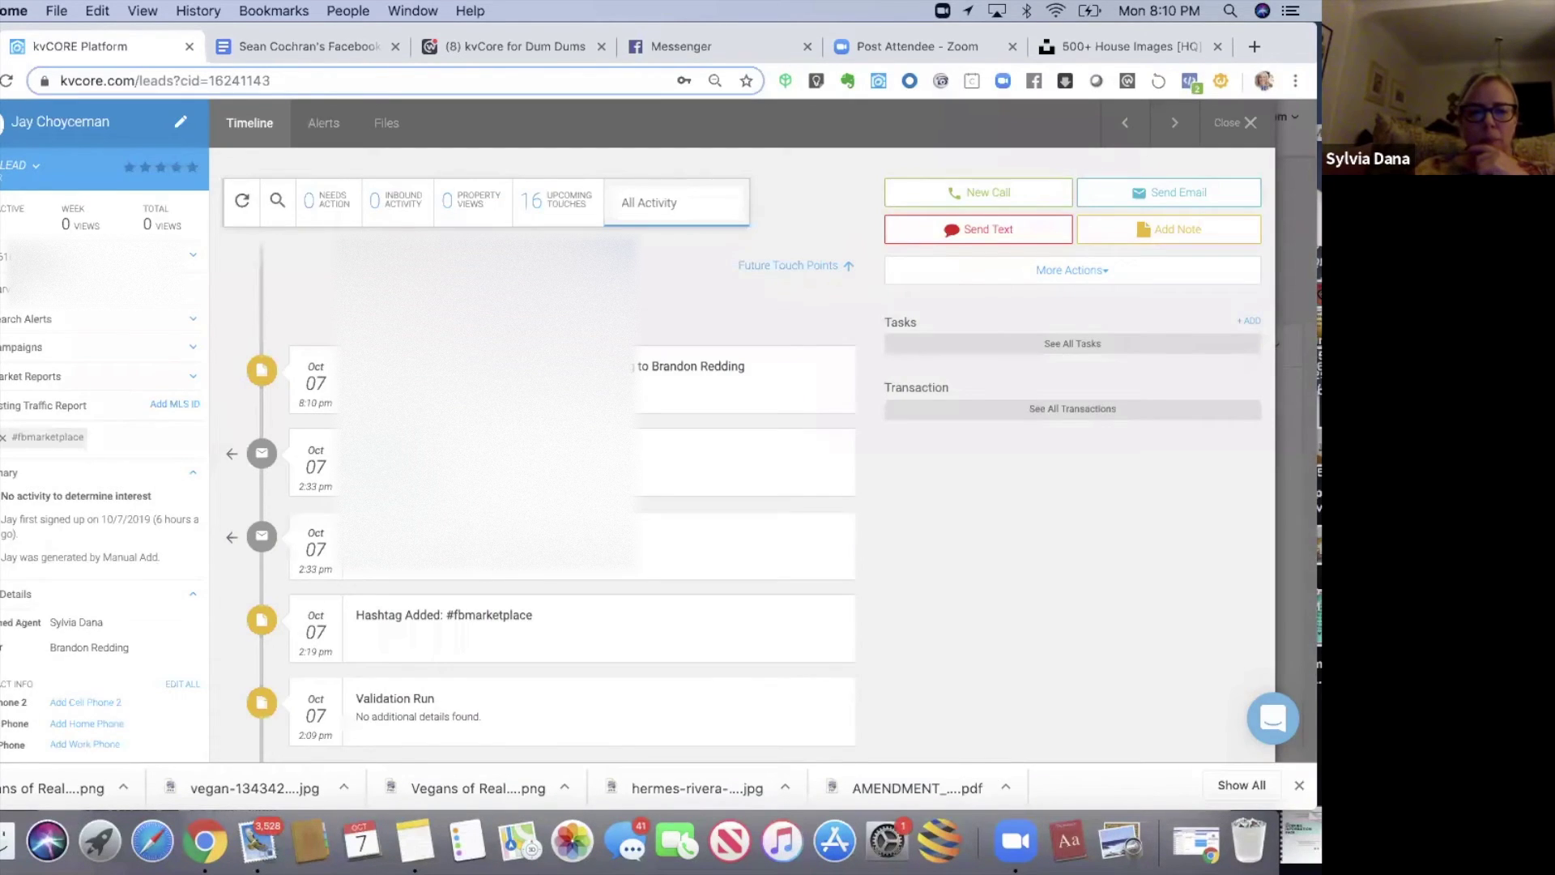
scroll(888, 495, down, 2)
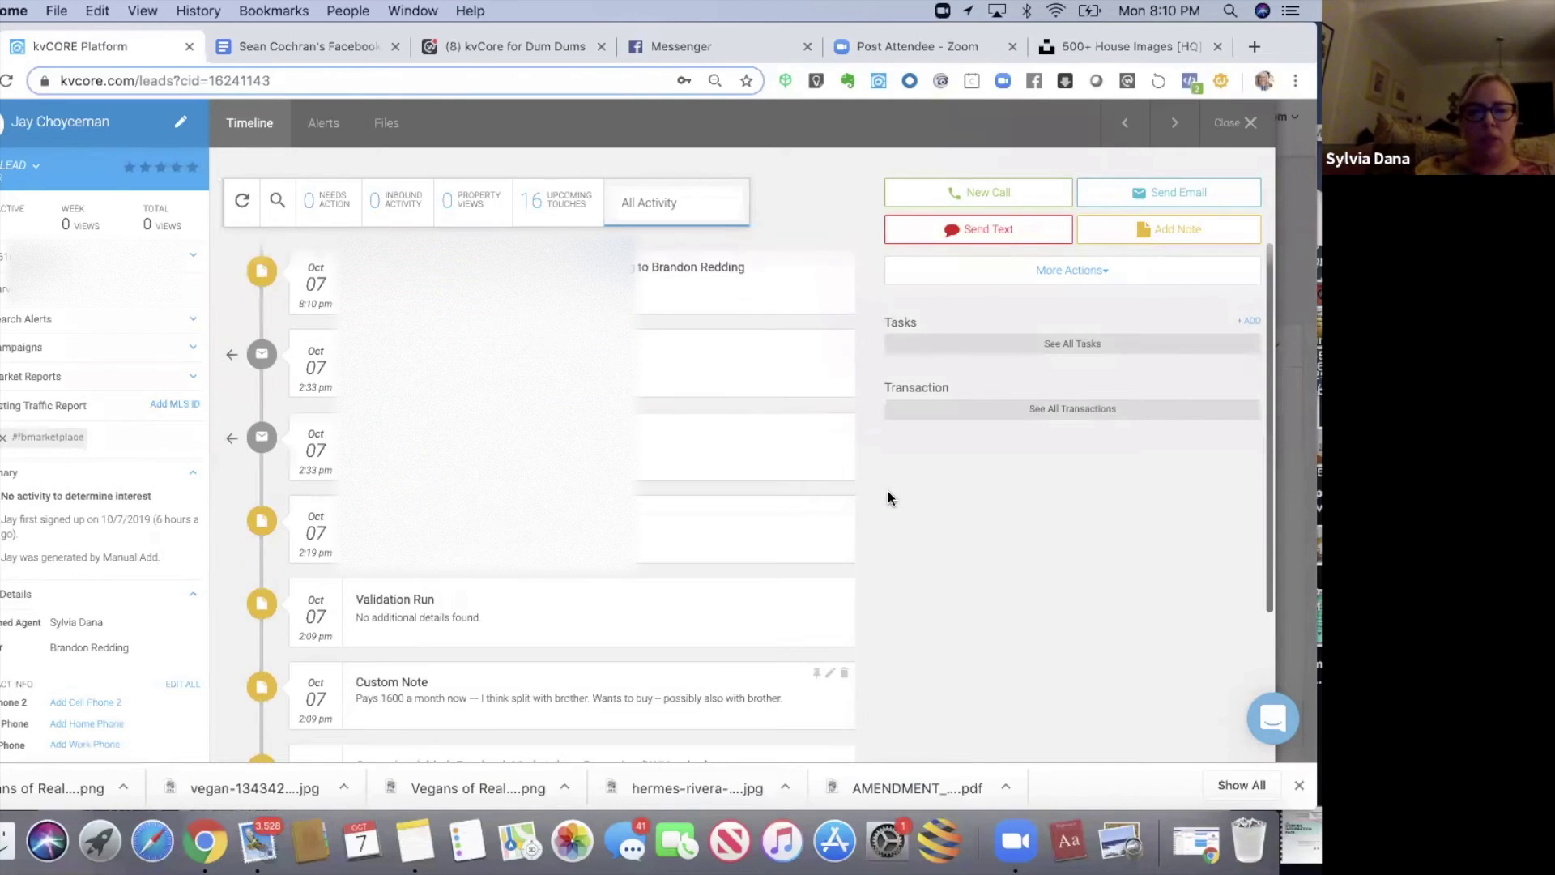
scroll(889, 496, down, 3)
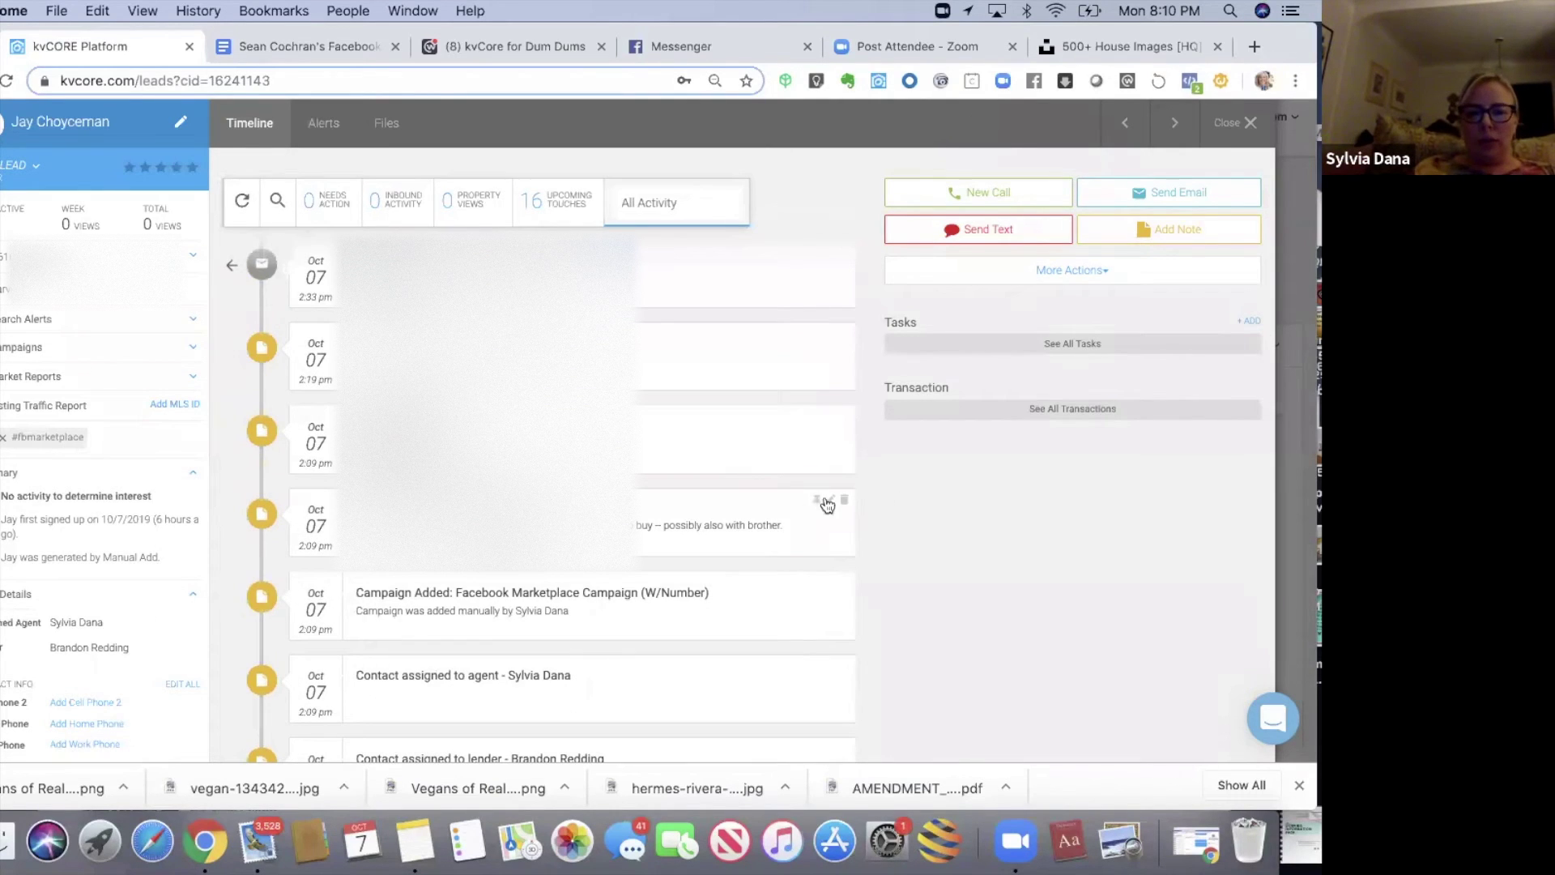
click(830, 499)
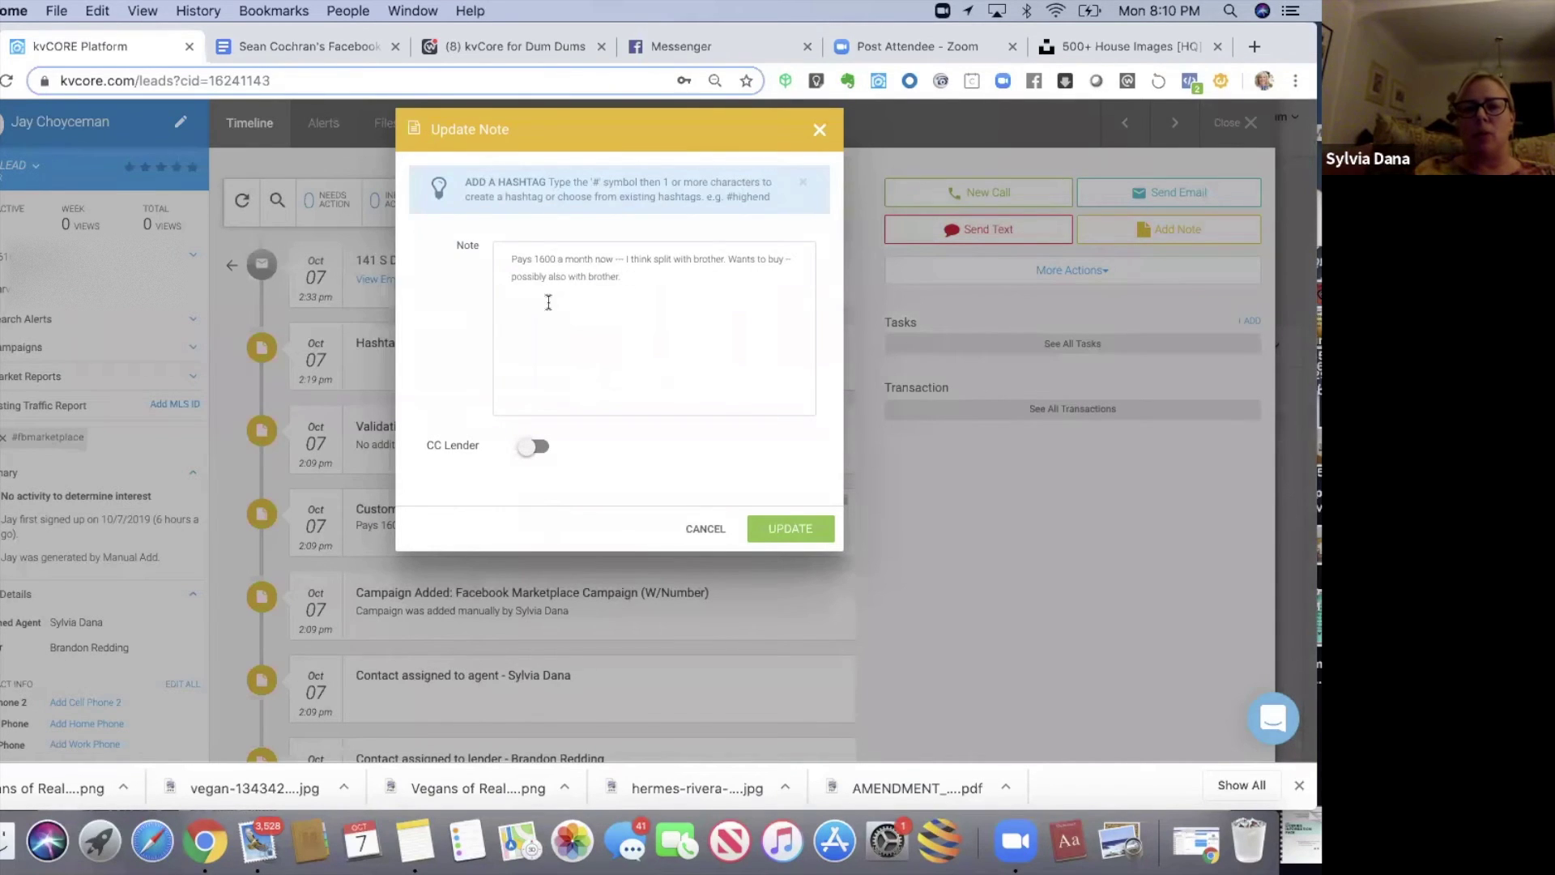
click(534, 448)
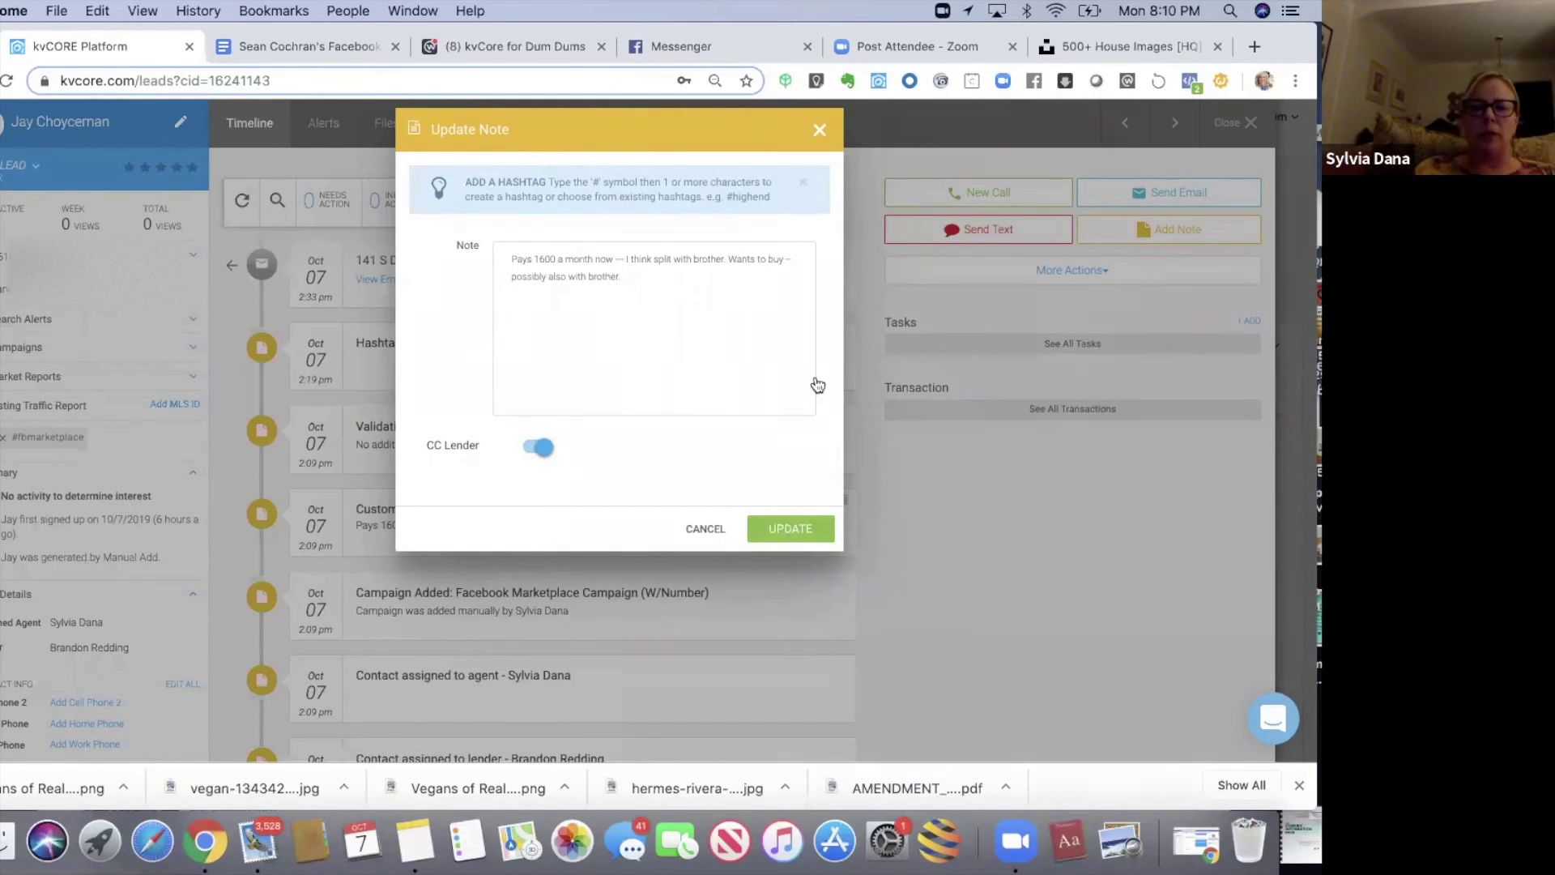
click(820, 130)
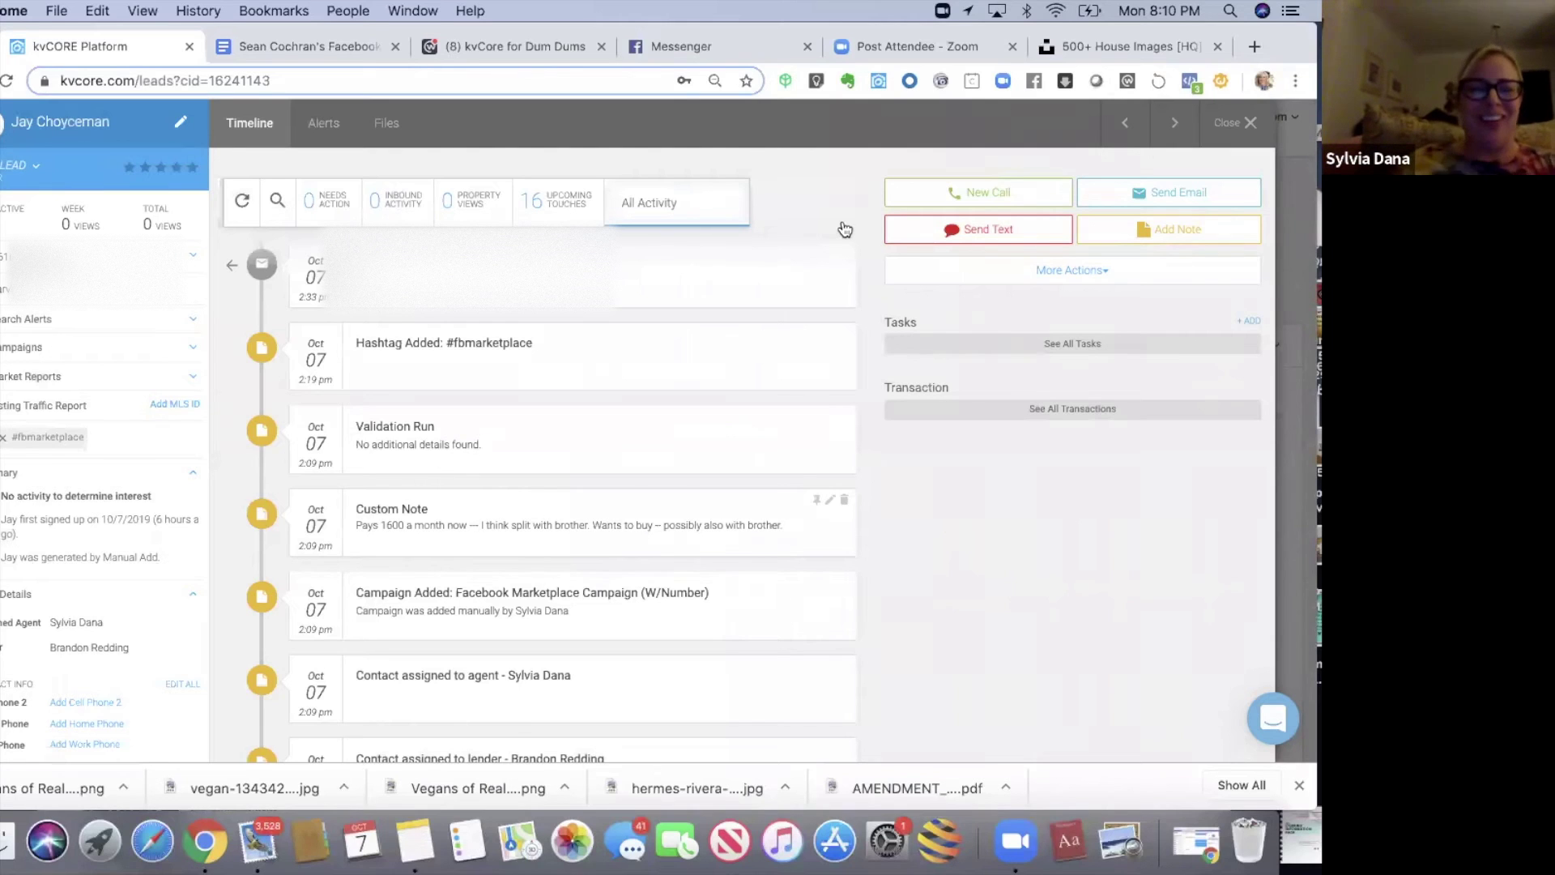
- Reopen the first Facebook Marketplace lead, check its Search Alerts, then close it
click(1249, 119)
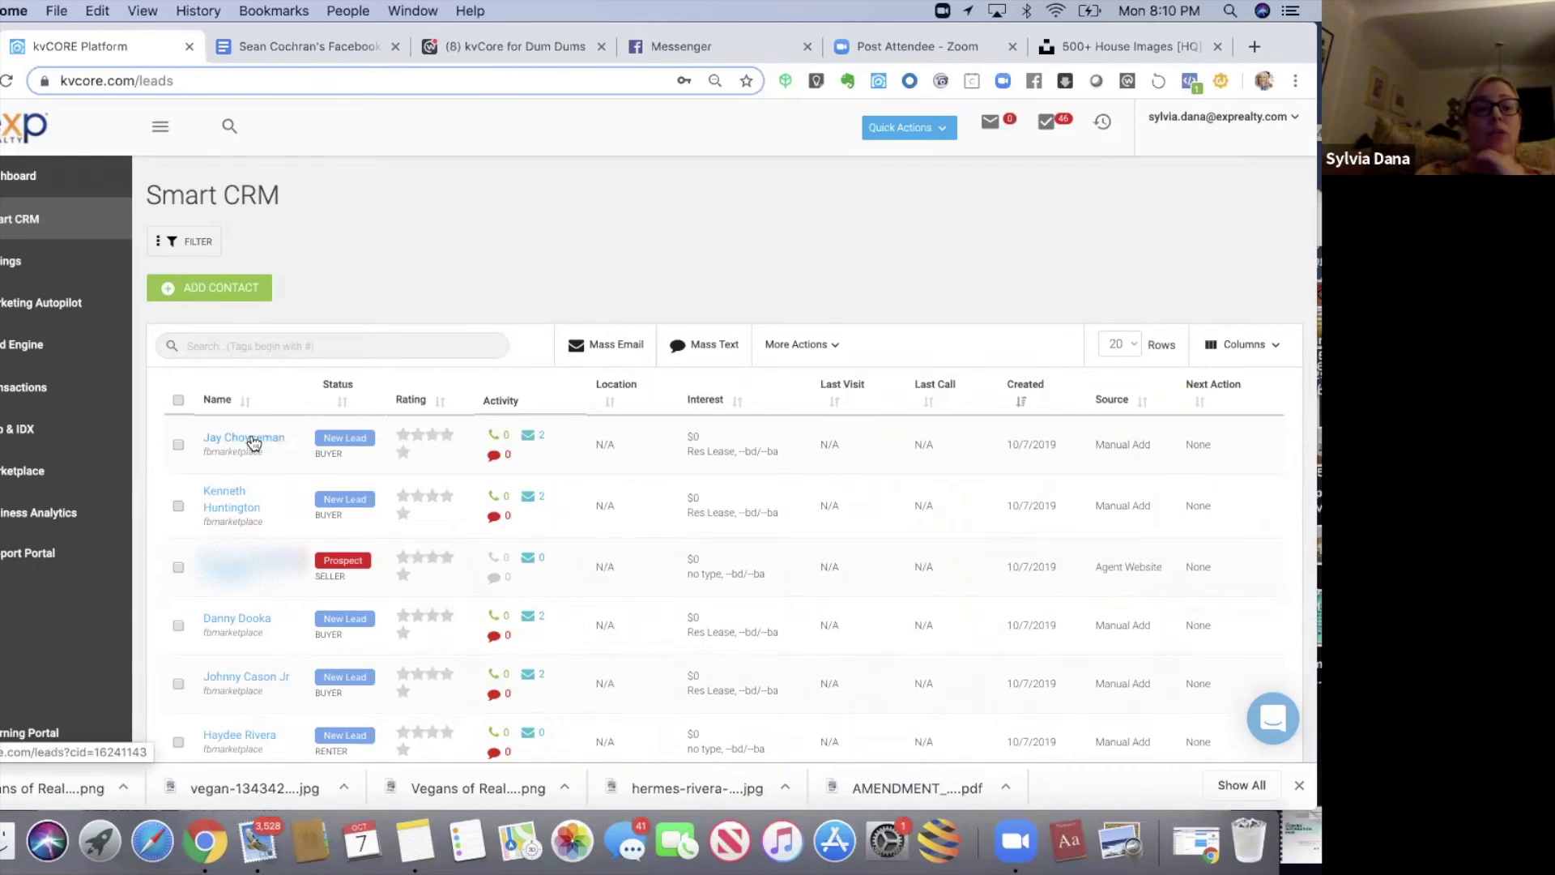
click(253, 439)
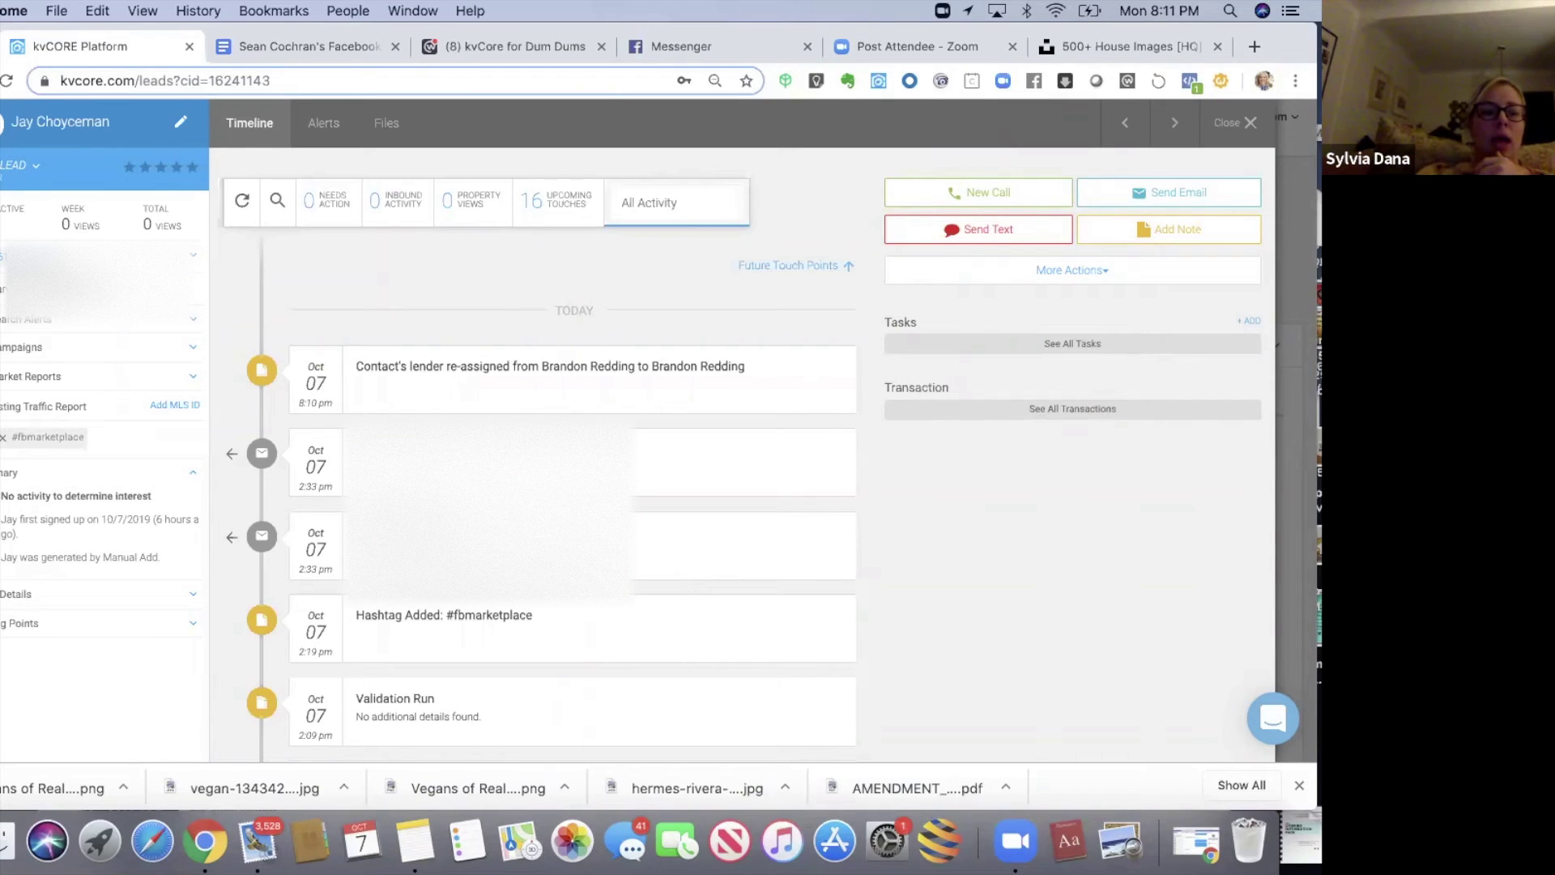
click(19, 324)
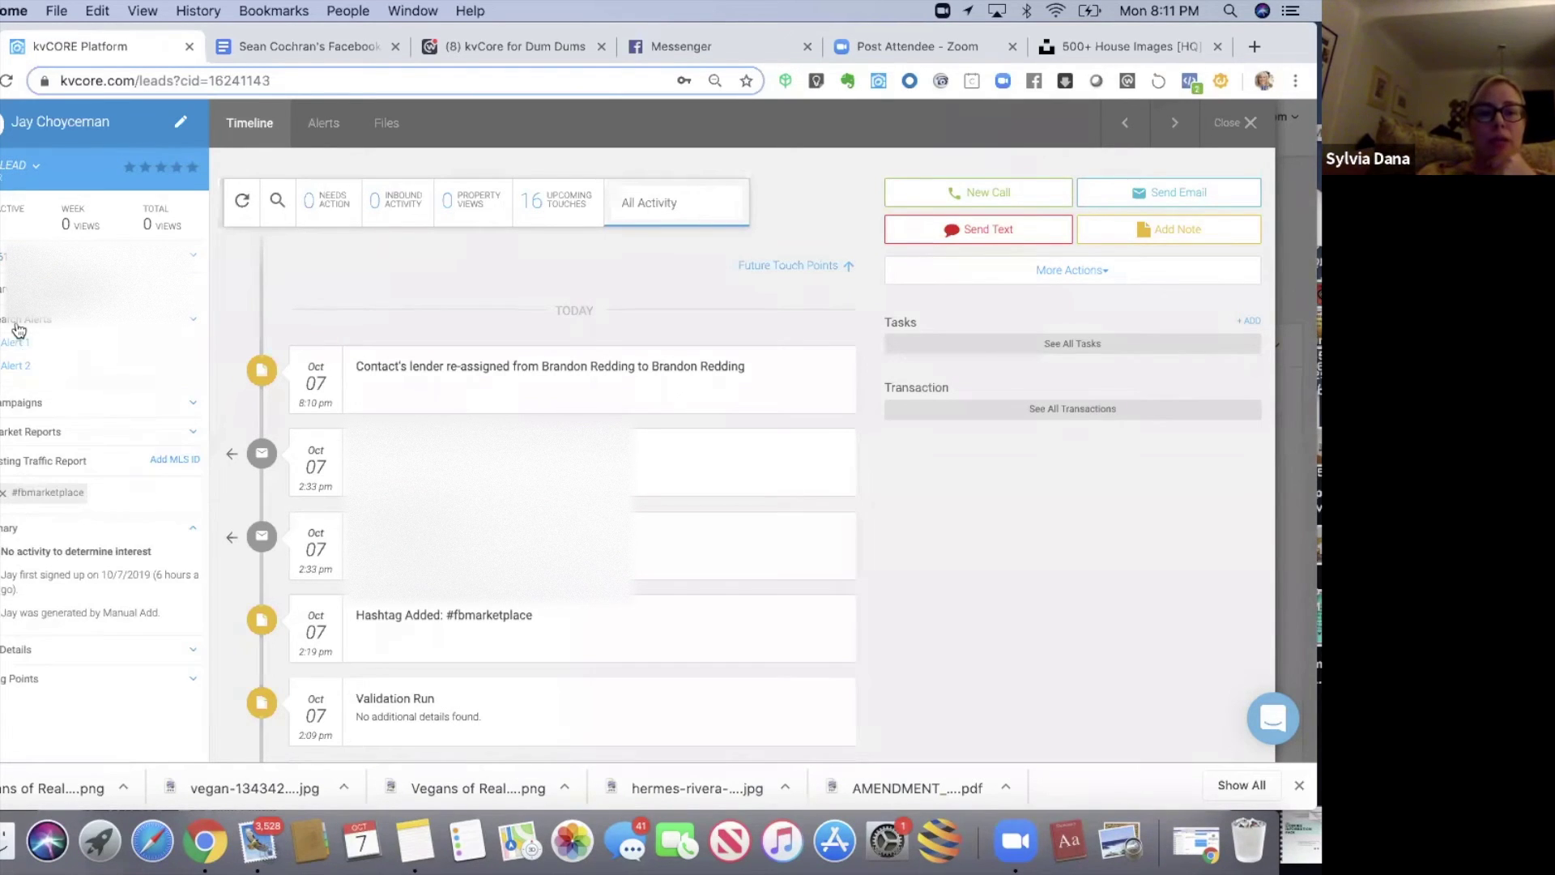
click(1253, 122)
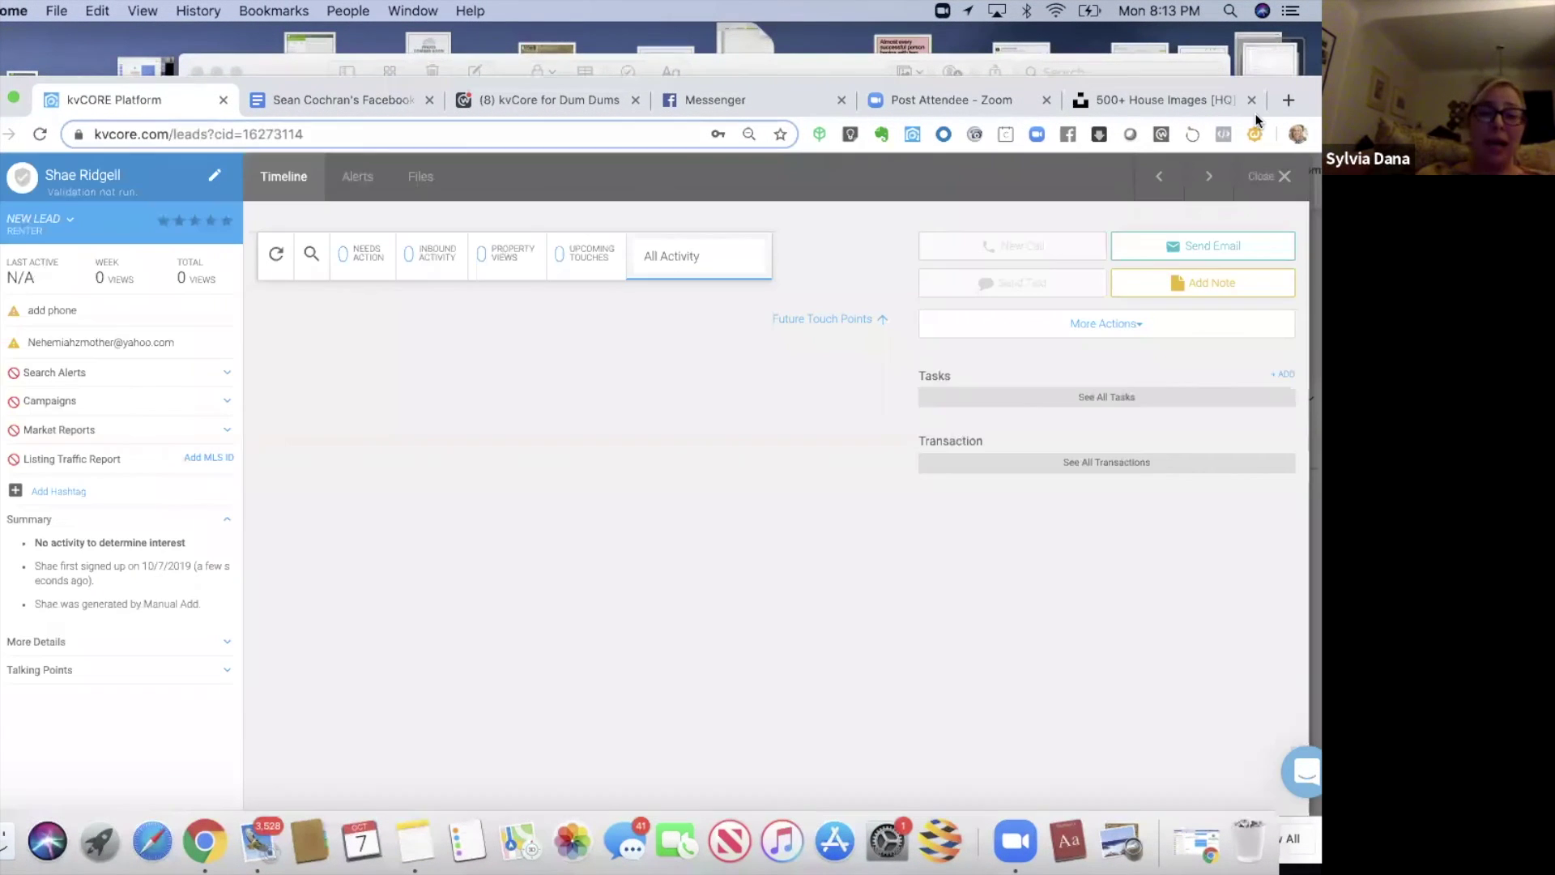
- Add the #fbmarketplace hashtag to the new renter lead, found by typing 'fb'
drag(1272, 79, 1174, 37)
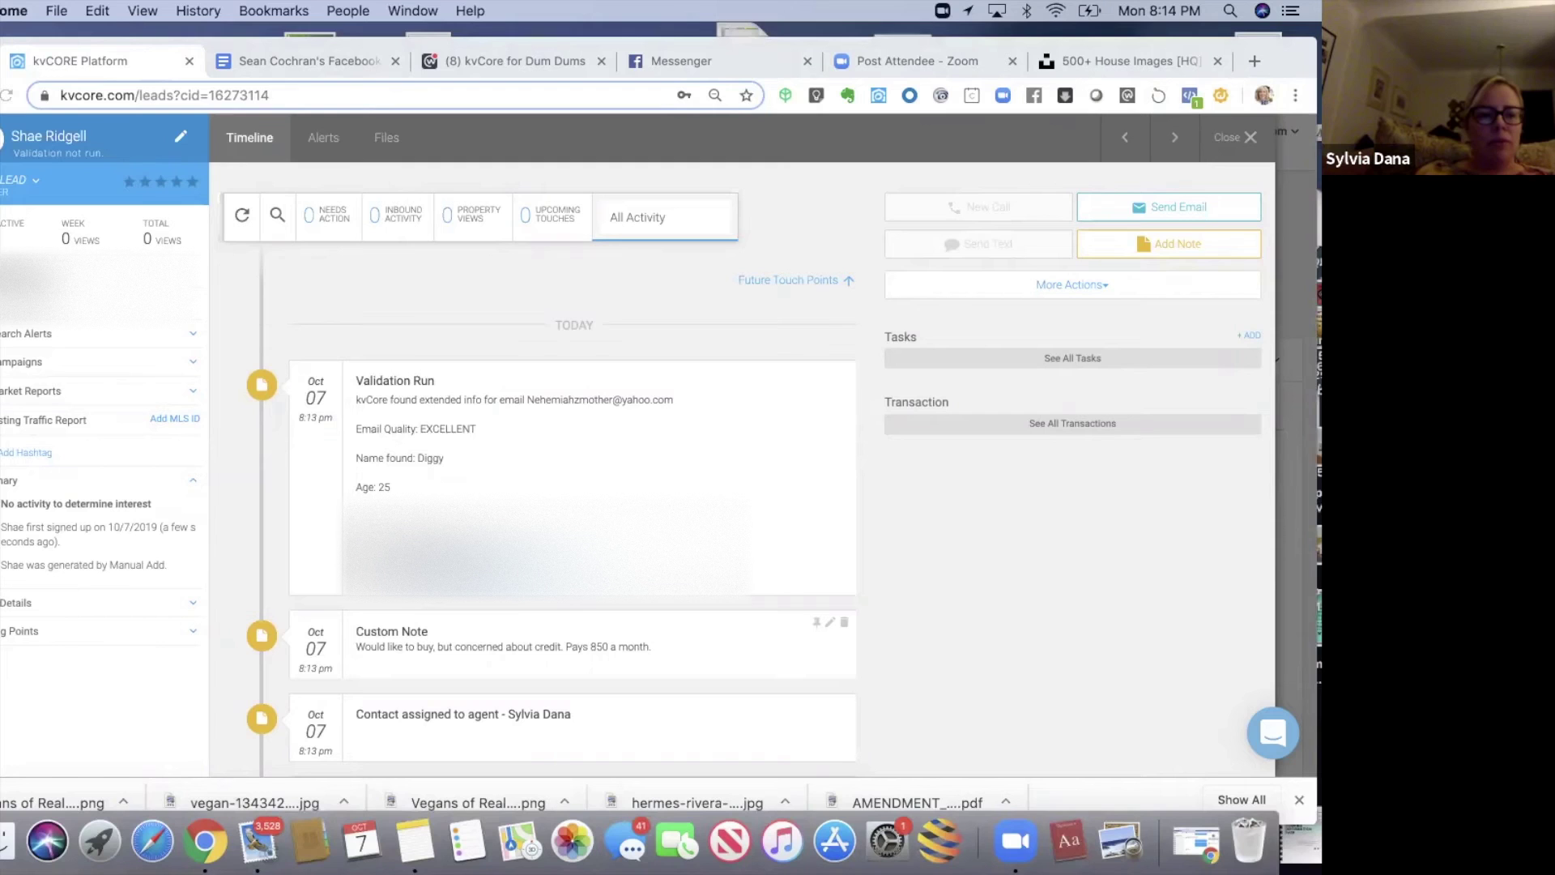
click(24, 451)
click(223, 226)
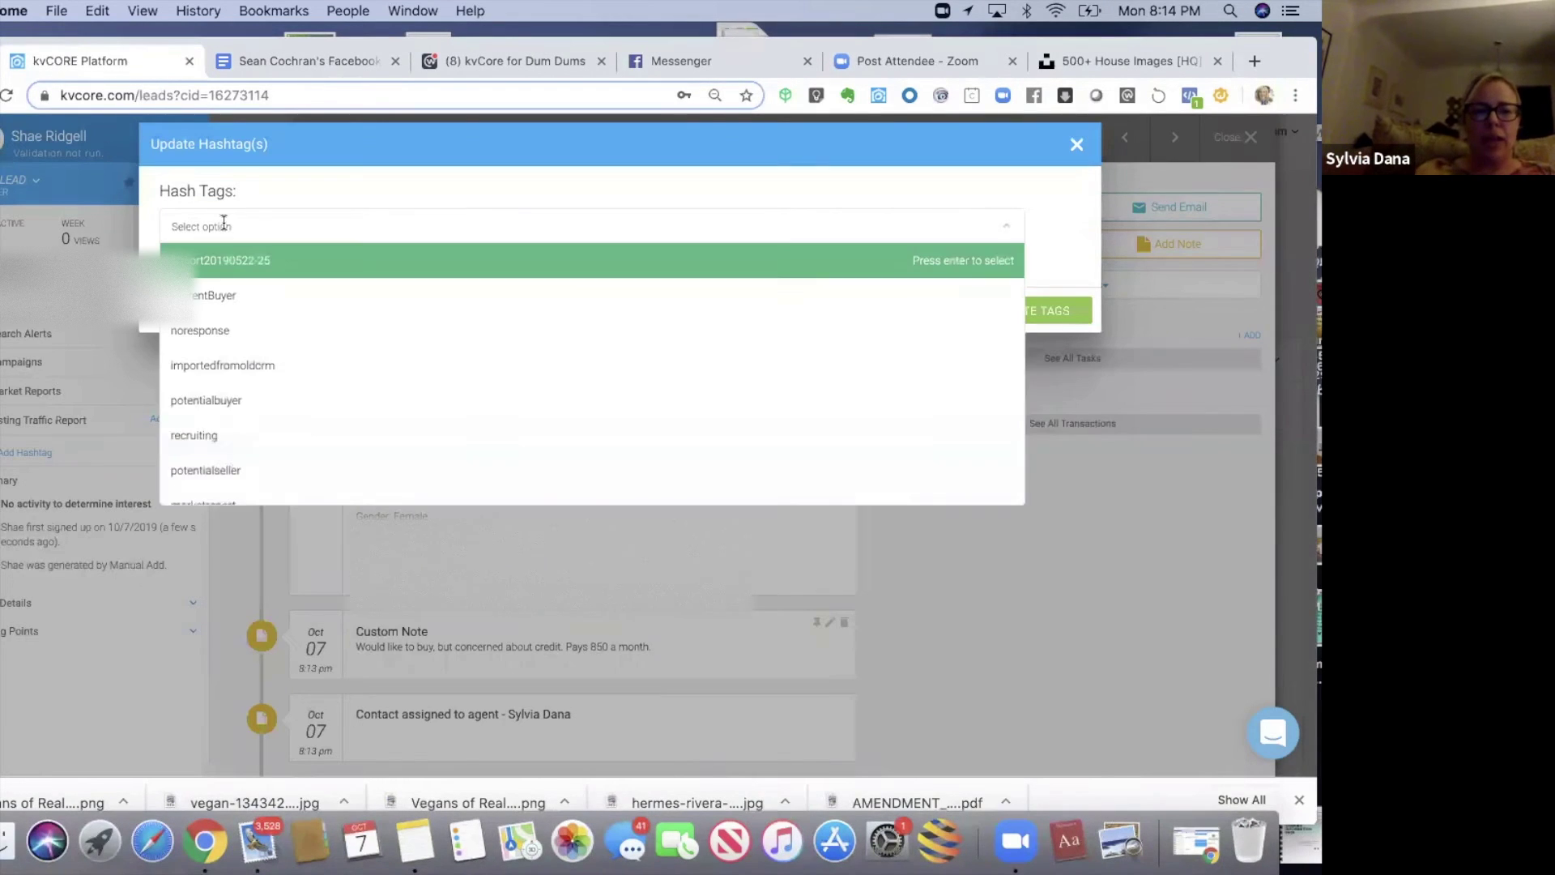
text(fb)
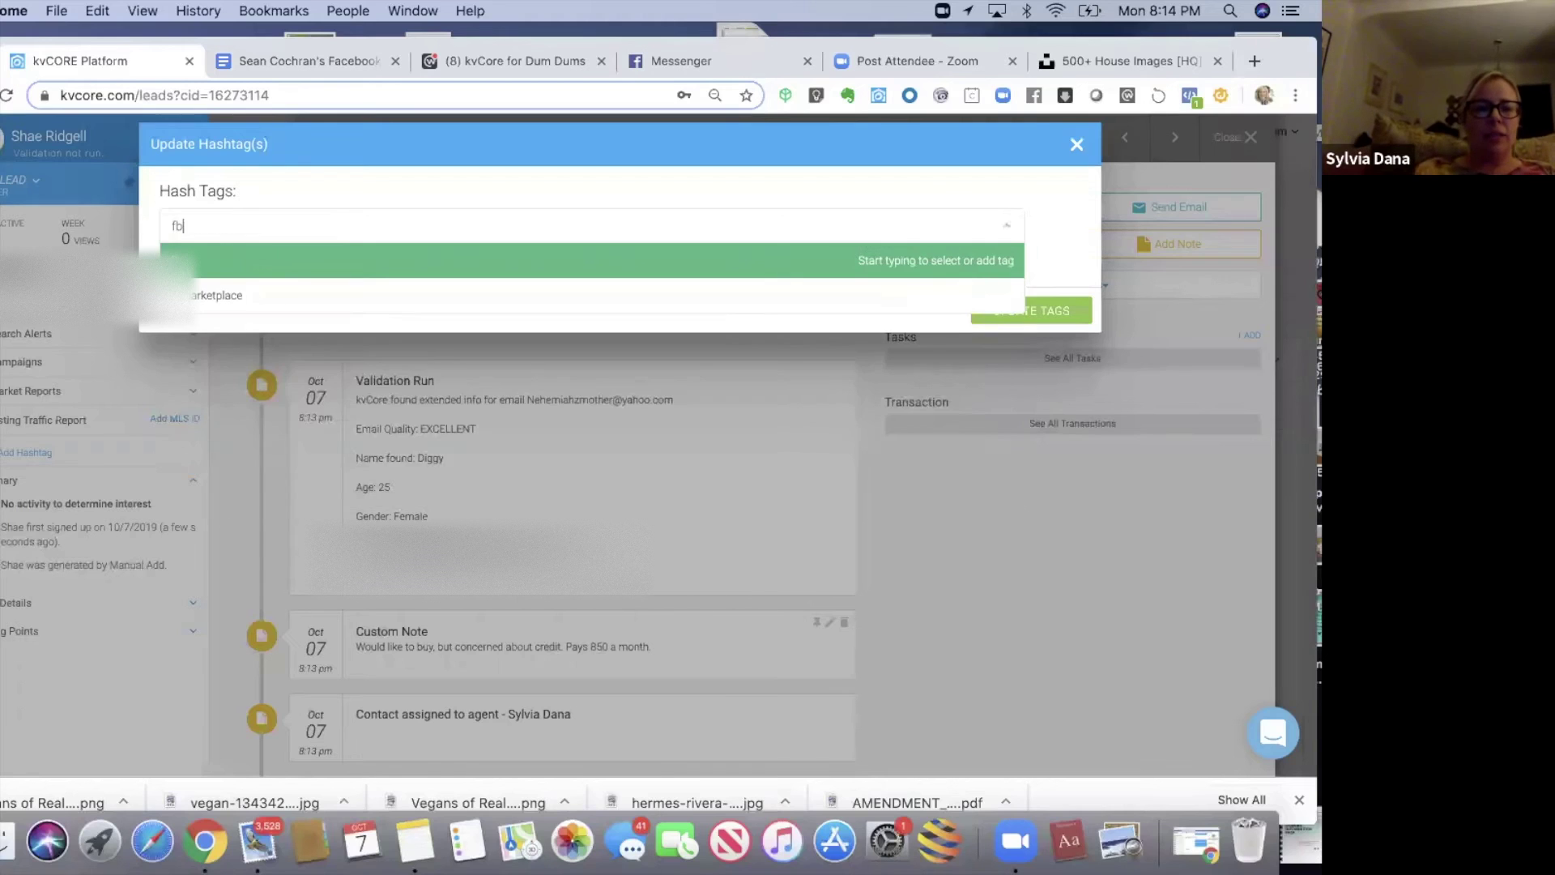
key(Return)
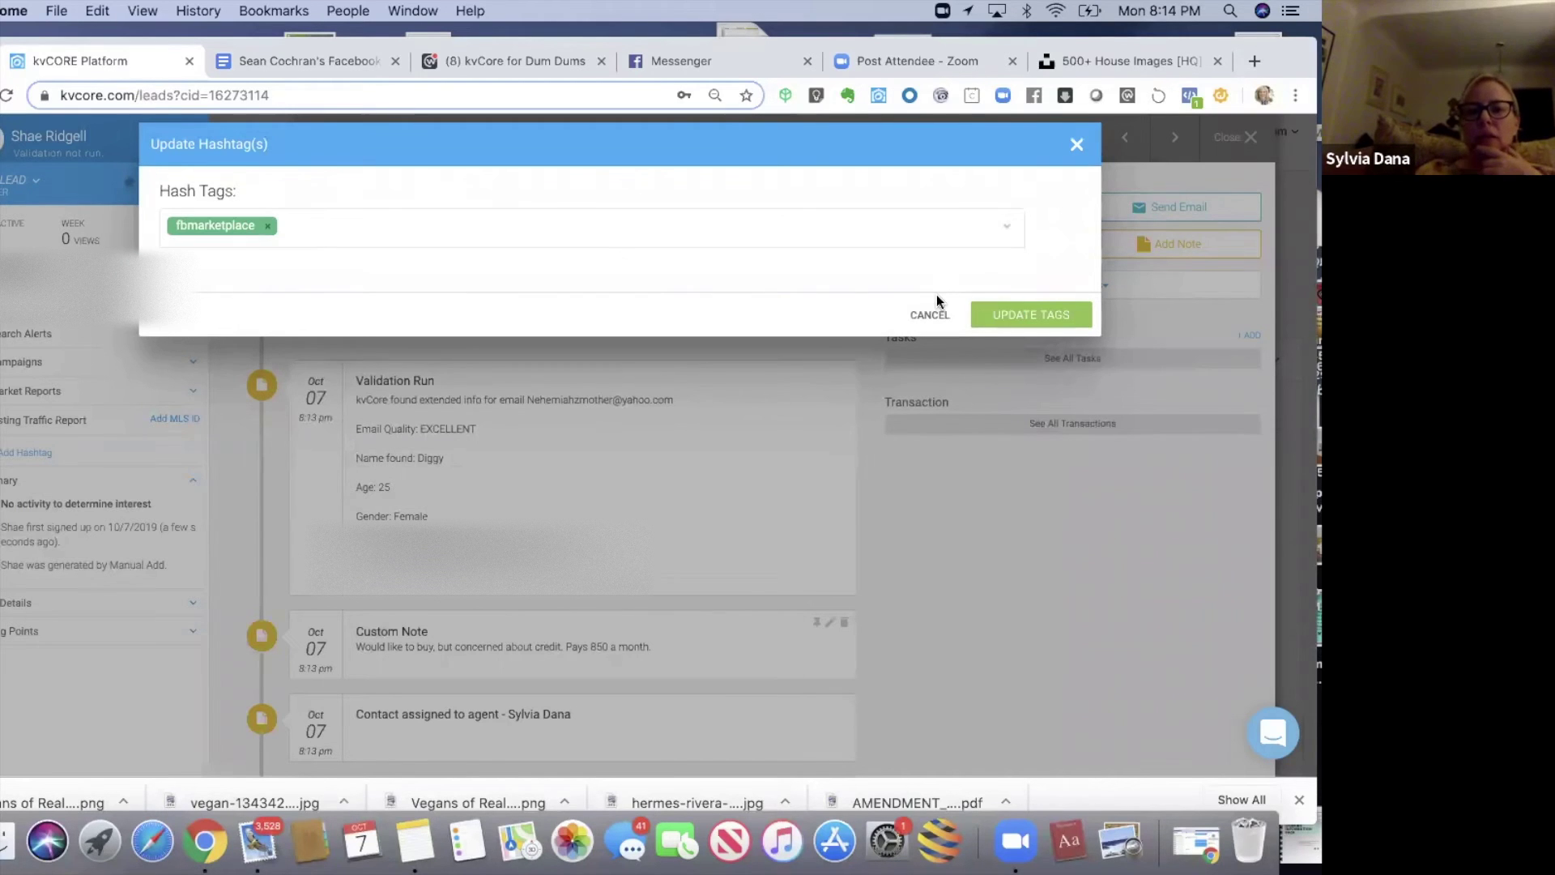
click(1009, 317)
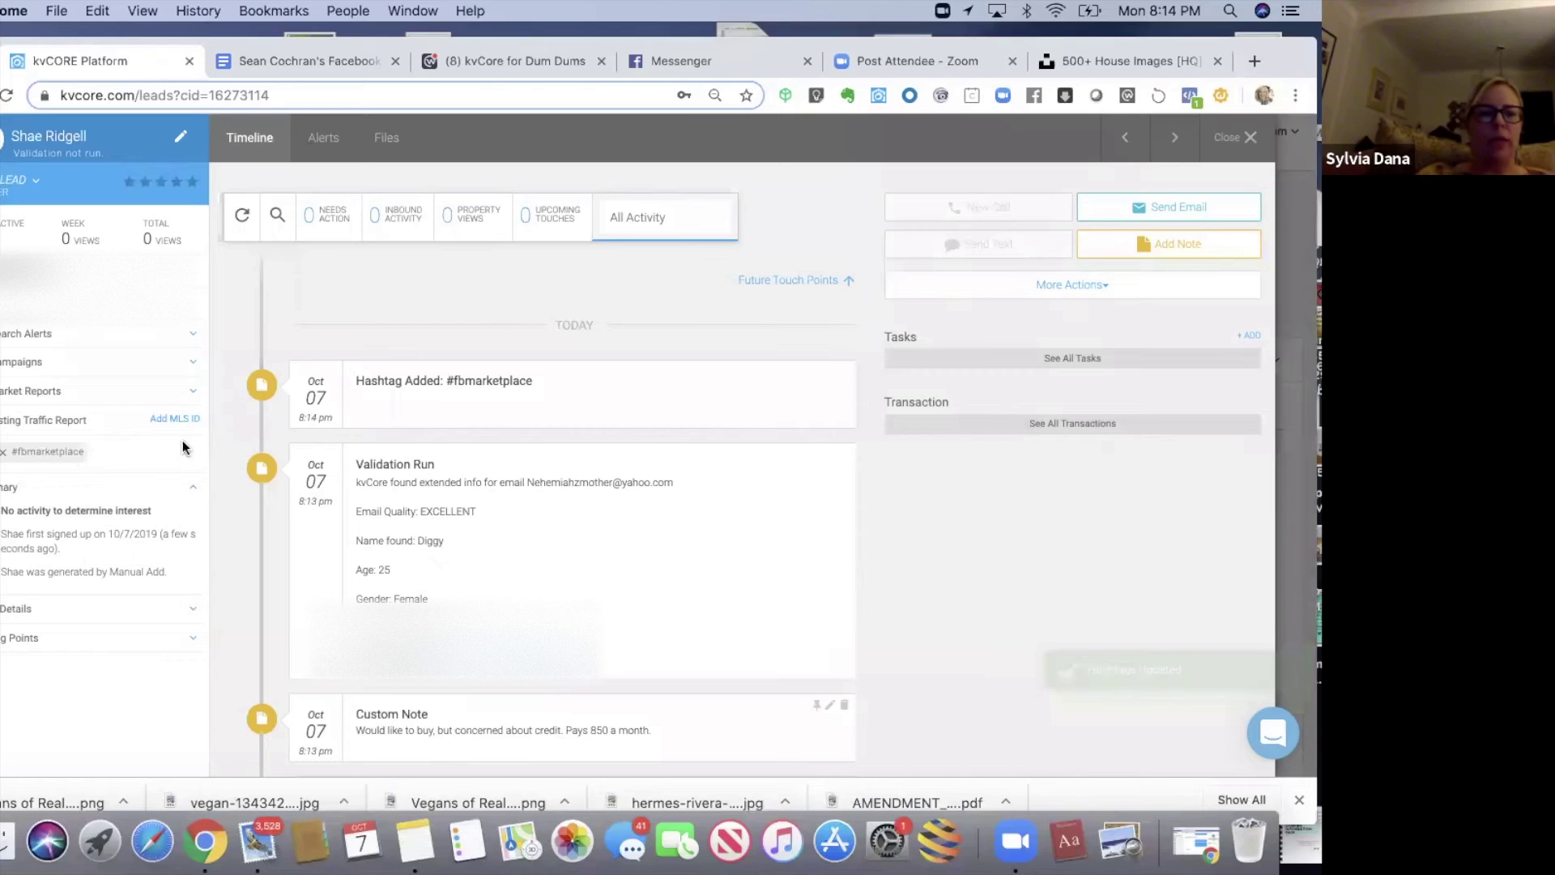
click(36, 371)
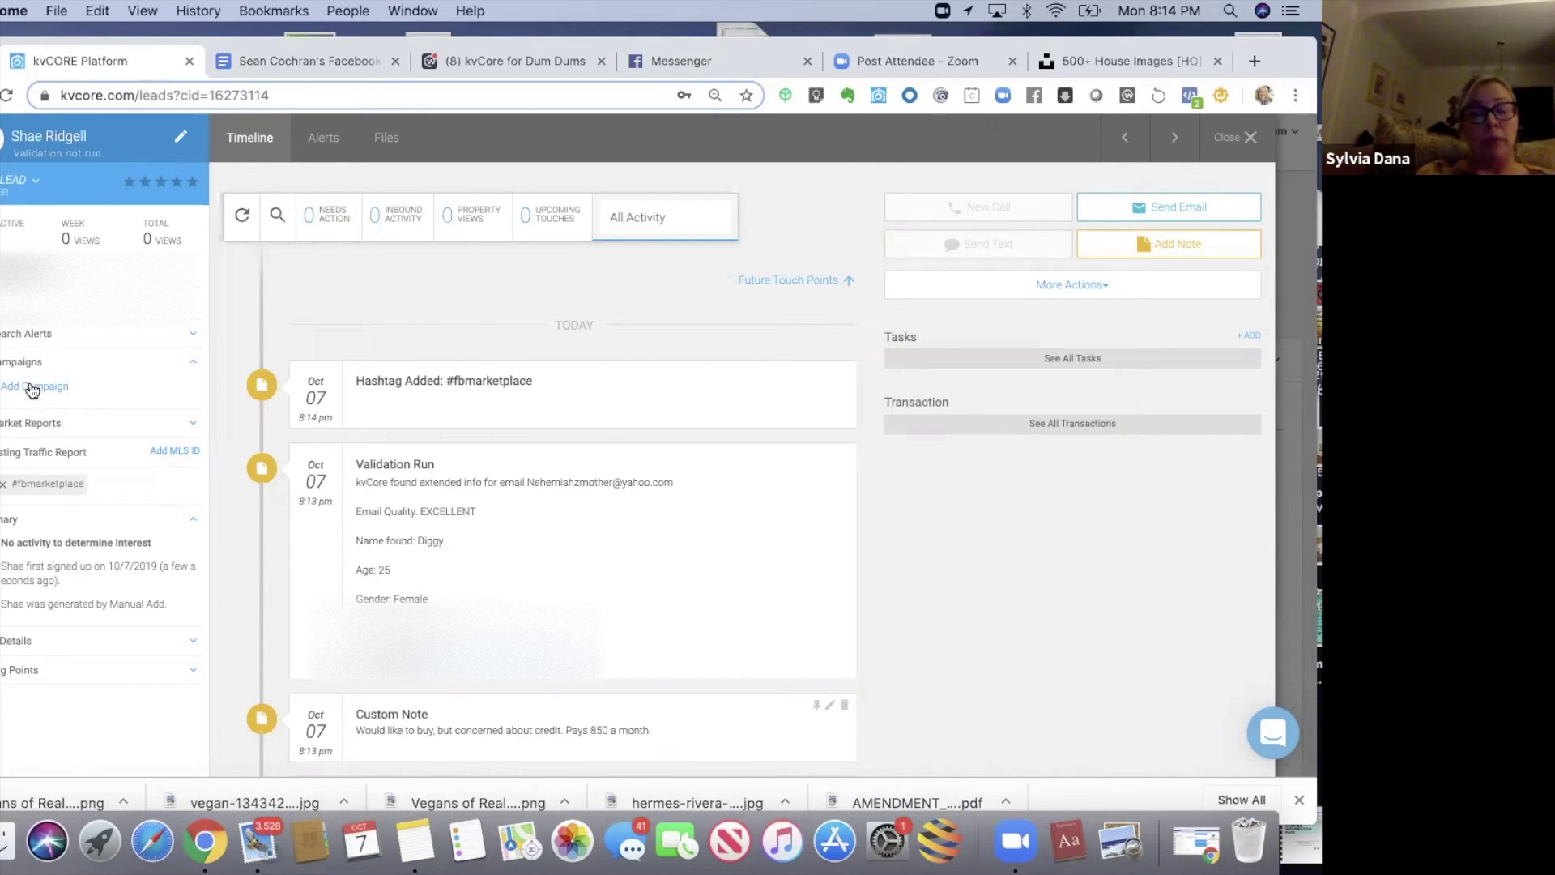
- Add the Facebook Marketplace Campaign (W/Number) smart campaign to the renter lead
click(33, 389)
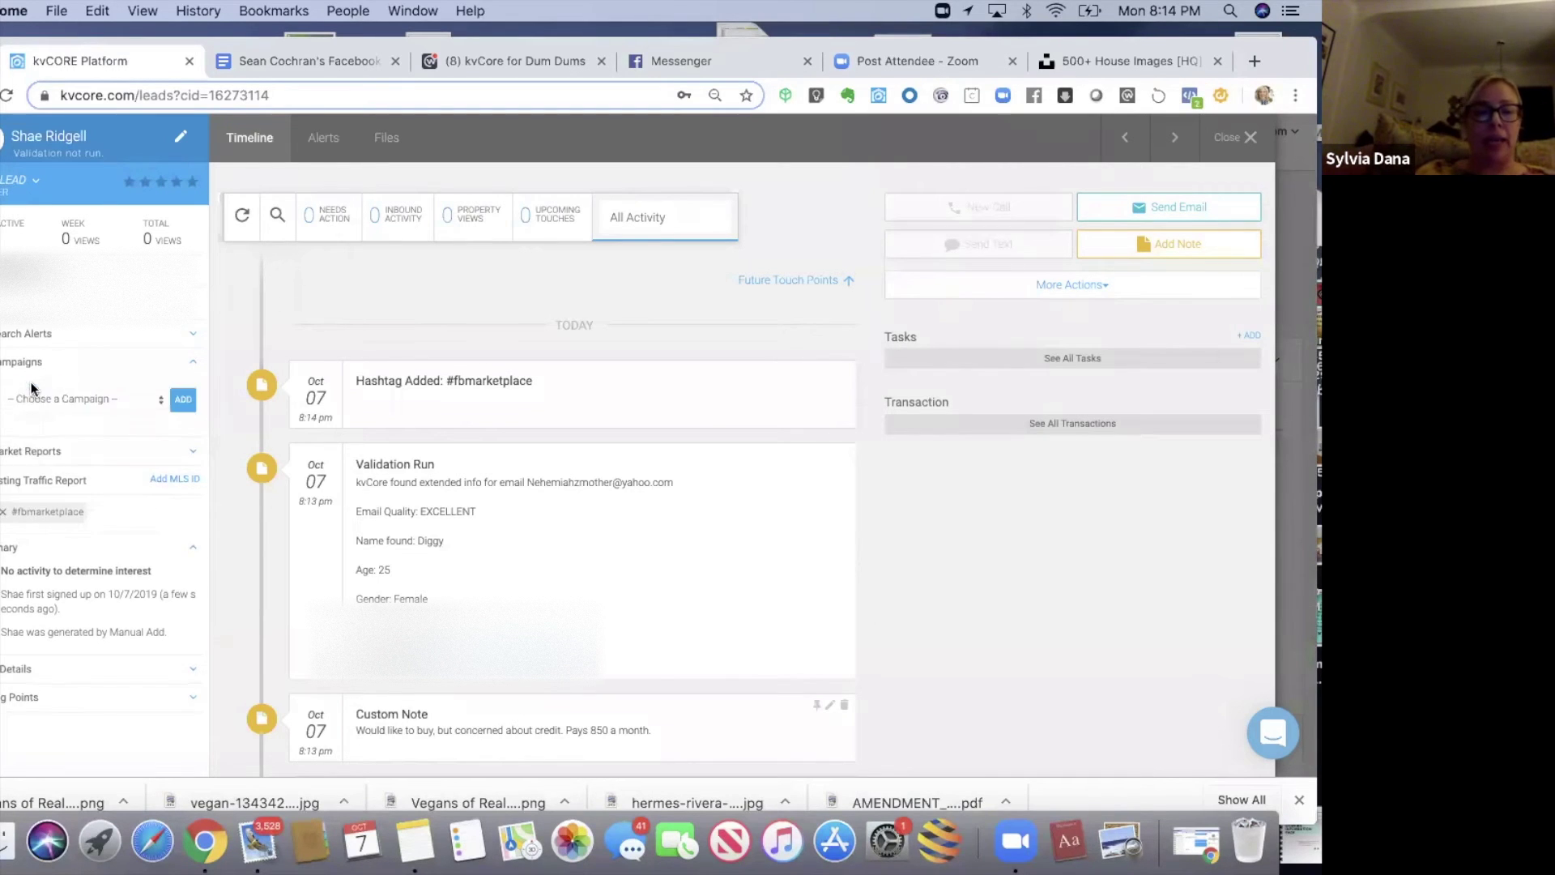
click(141, 401)
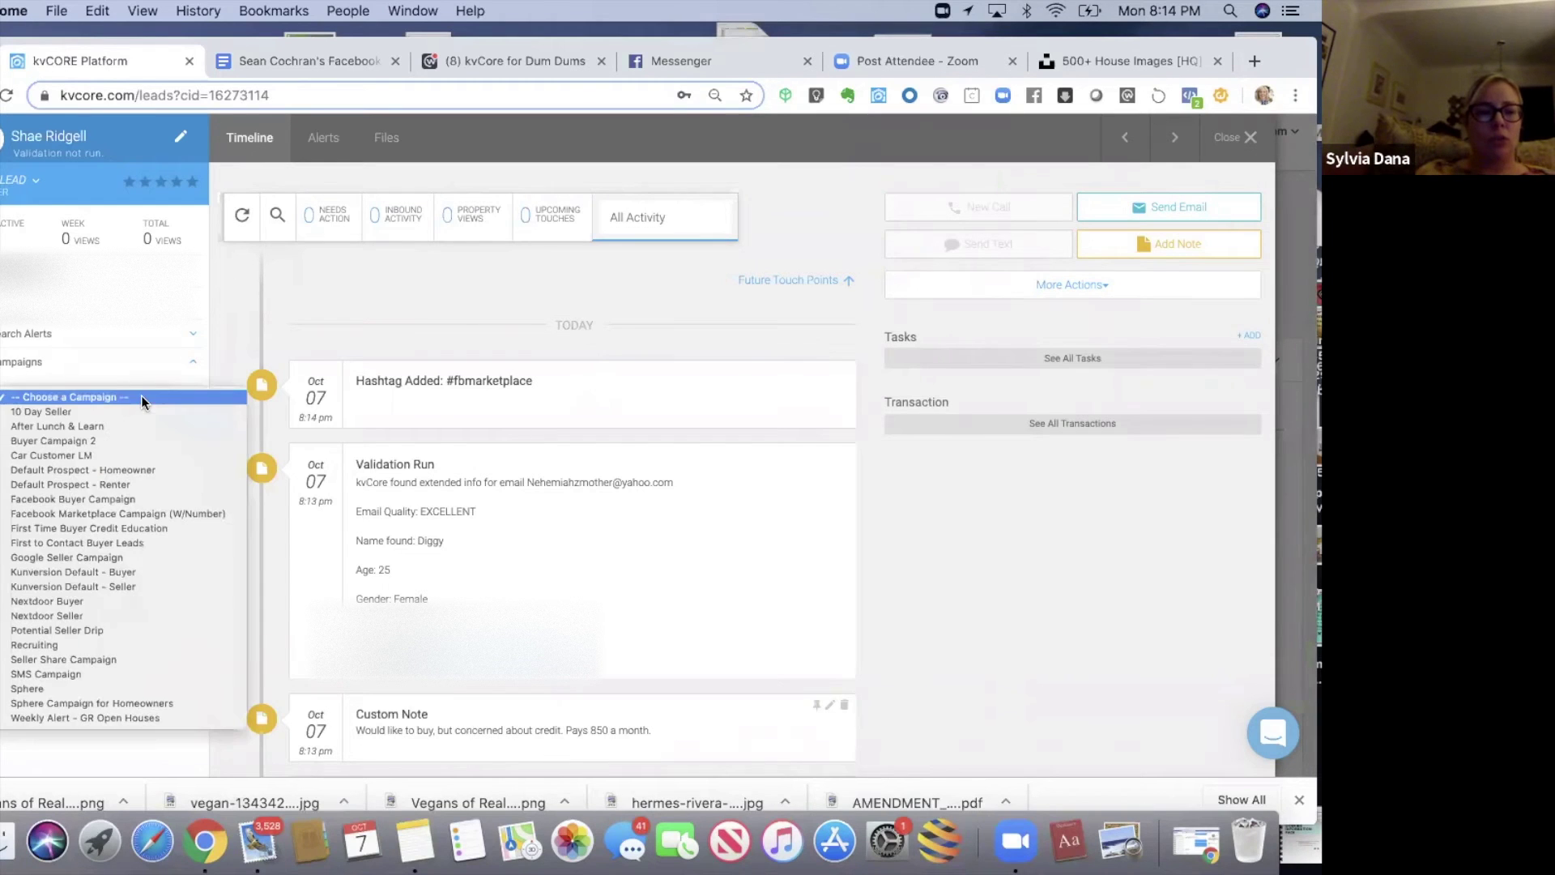
click(114, 518)
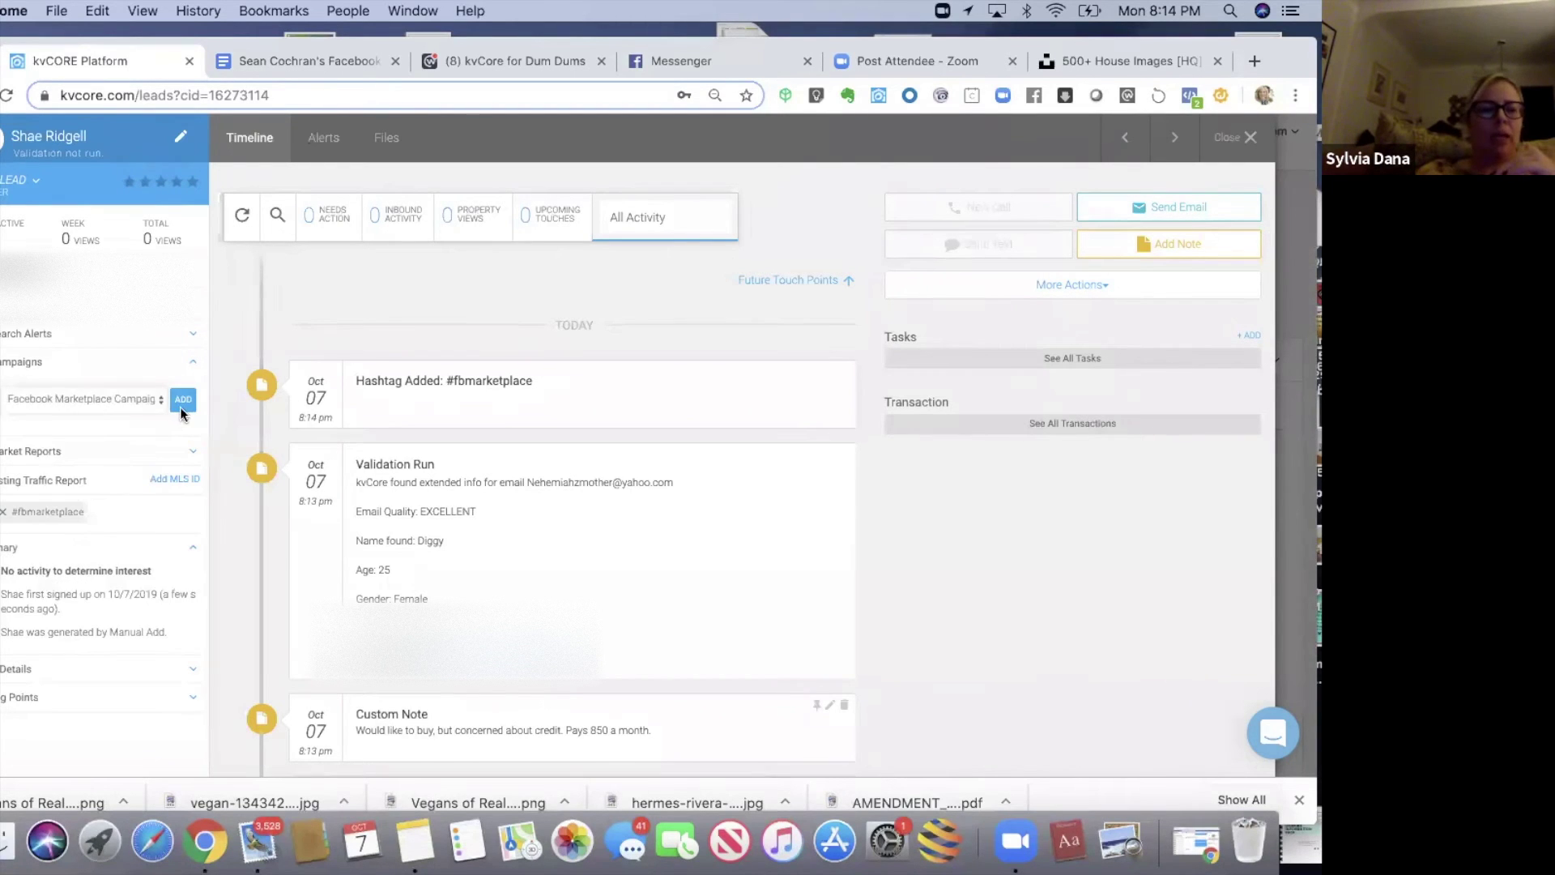
click(182, 405)
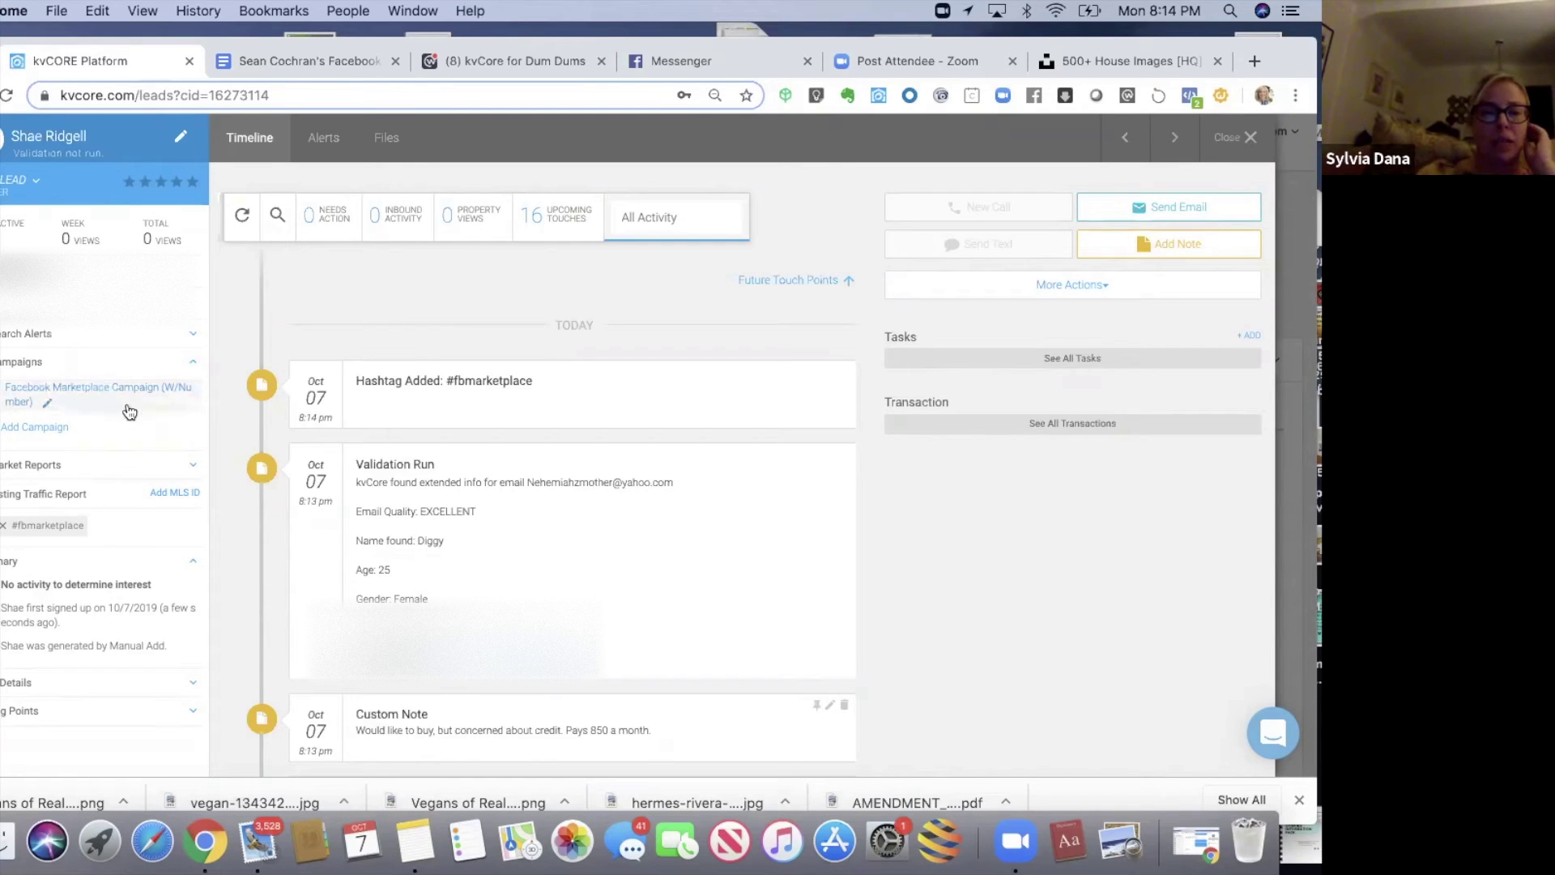
- Filter the timeline to the 16 upcoming touches and scroll up to CreditEducation_Email 1
click(535, 220)
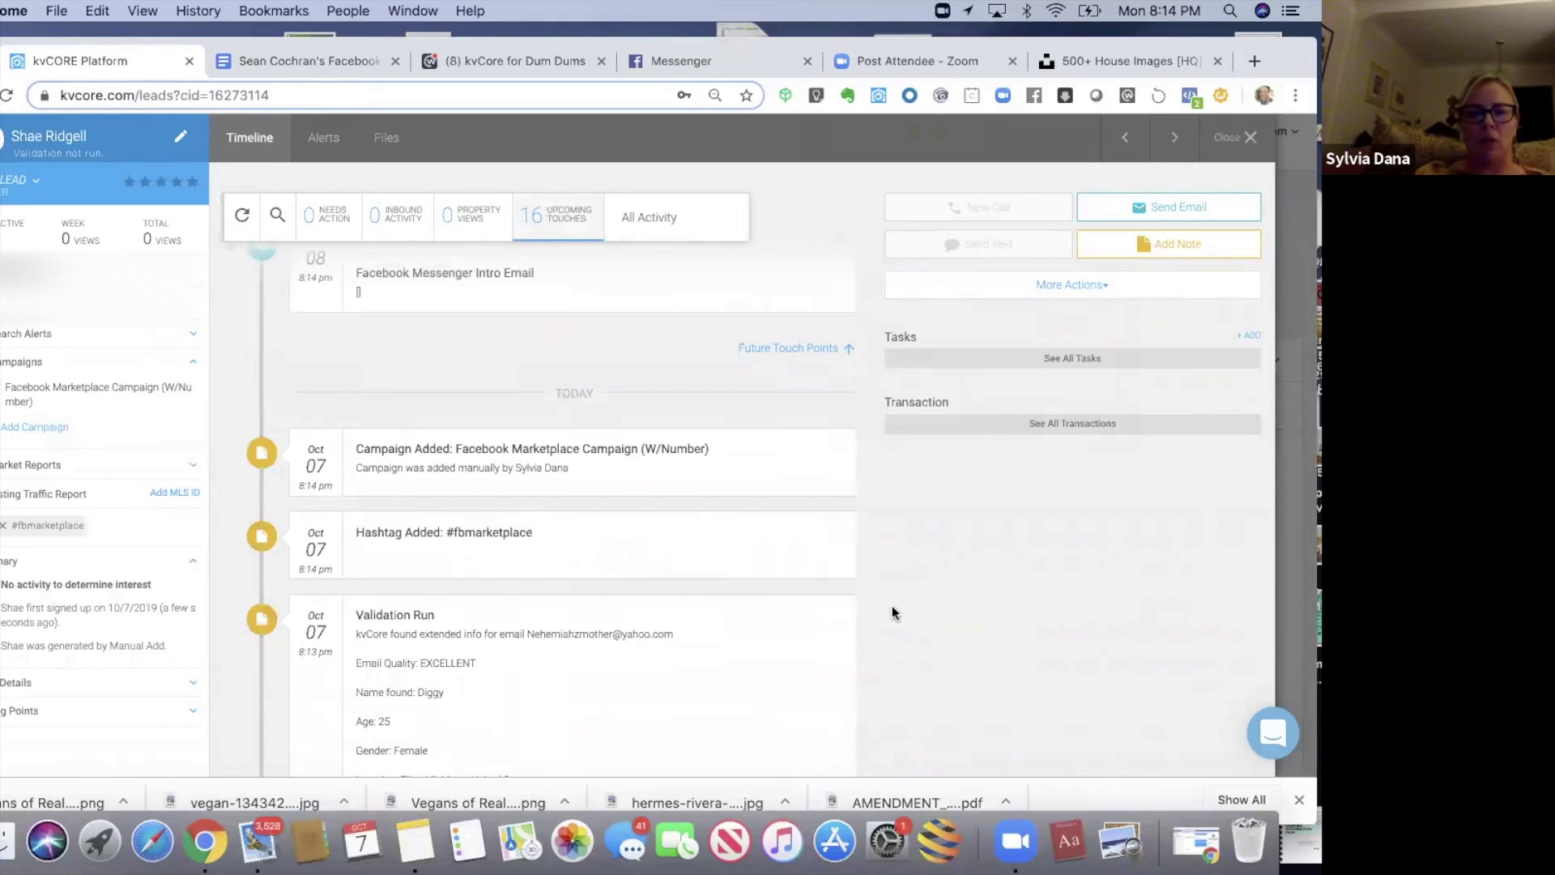
scroll(892, 605, up, 5)
scroll(892, 605, up, 5)
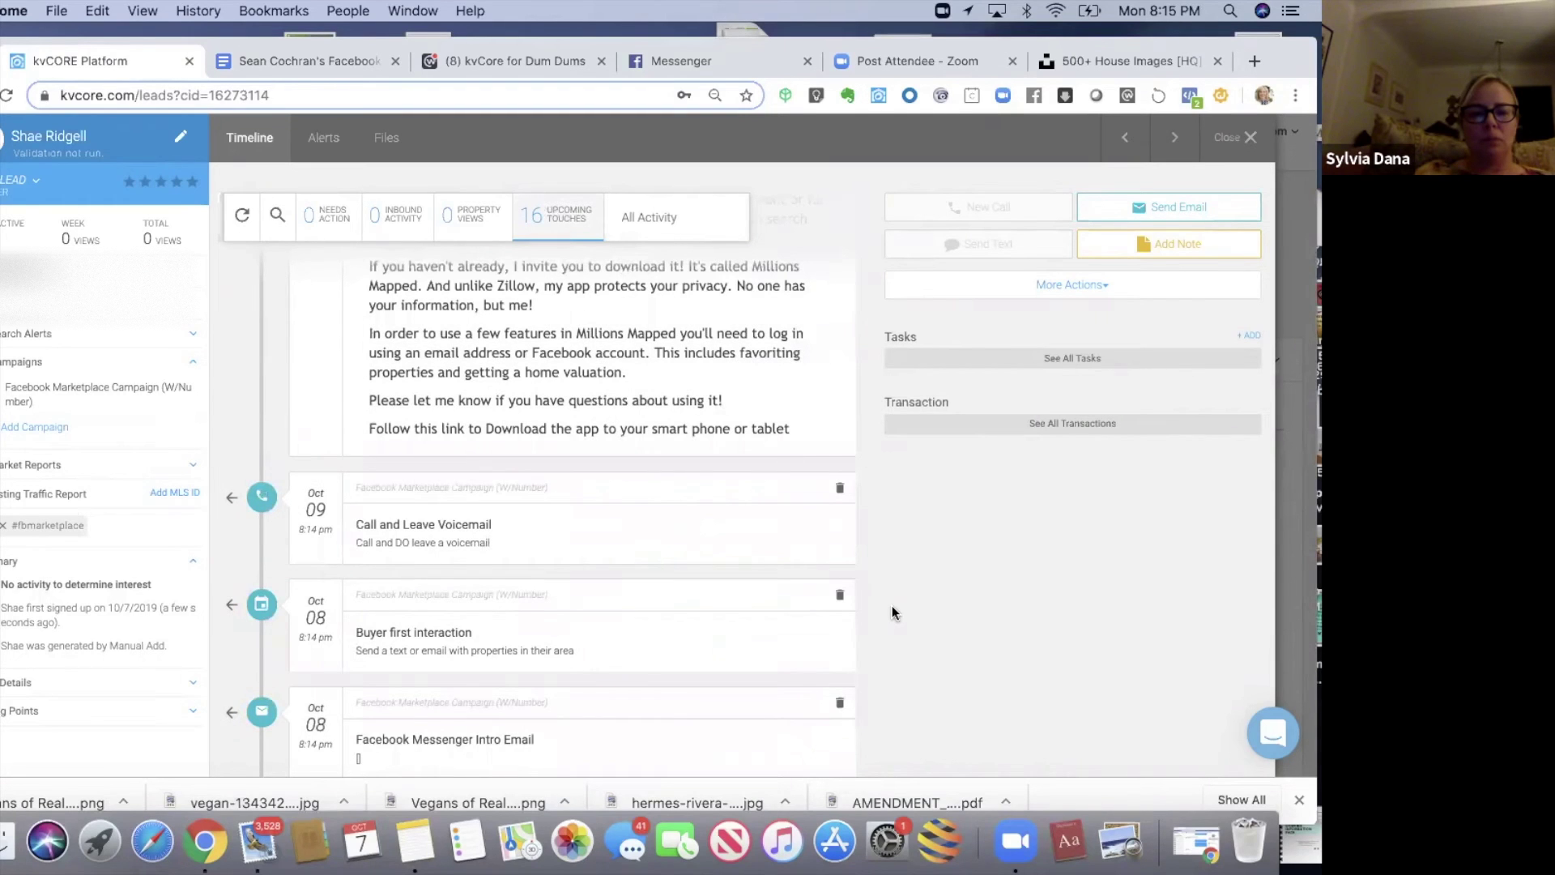
scroll(892, 606, up, 2)
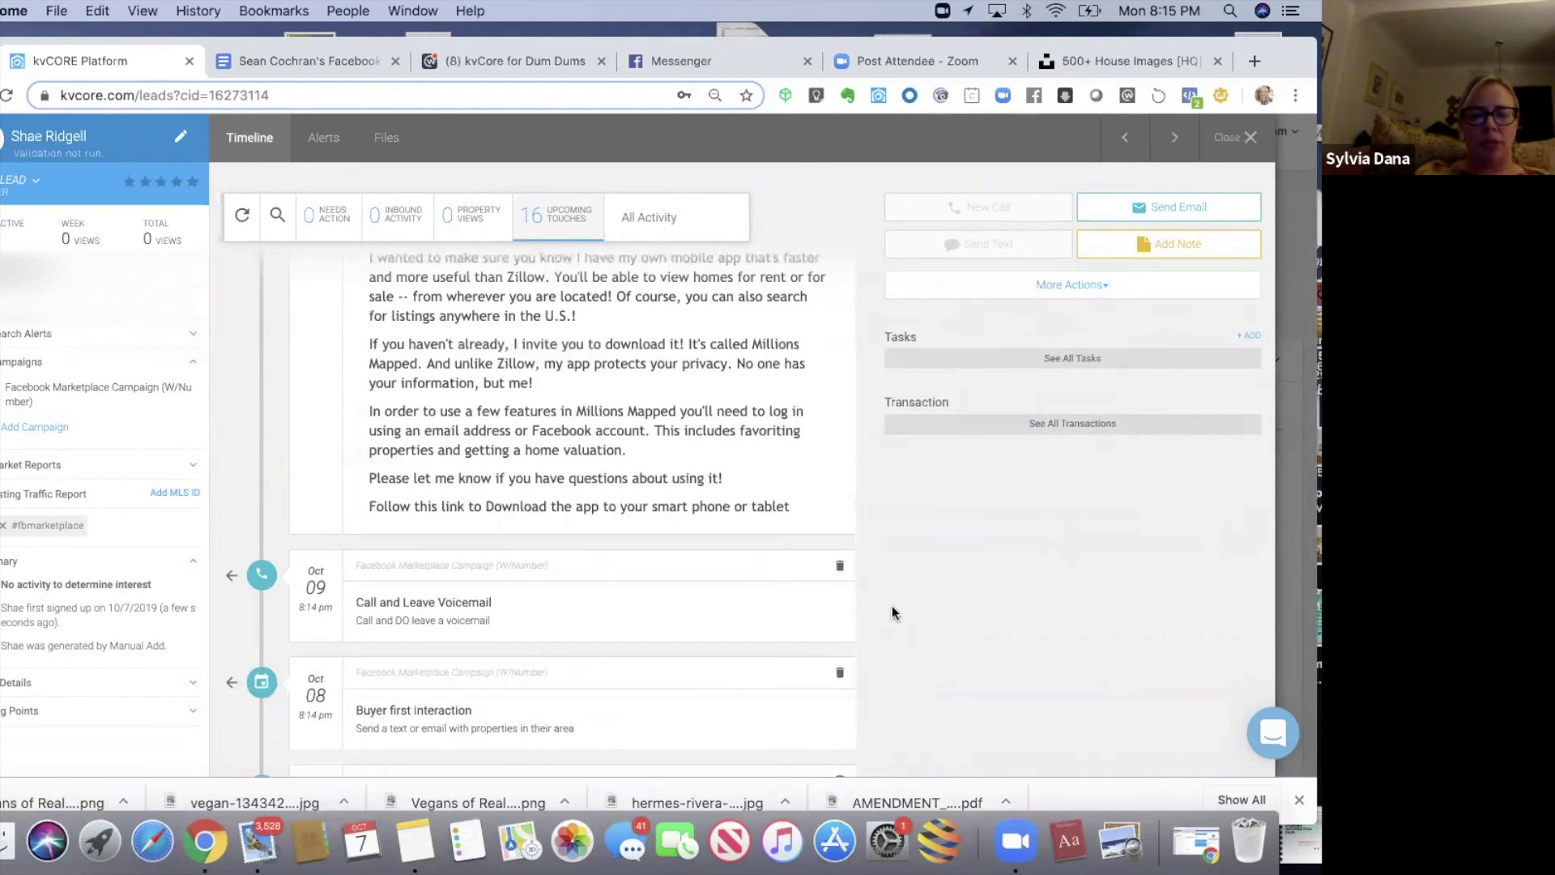
scroll(892, 606, up, 5)
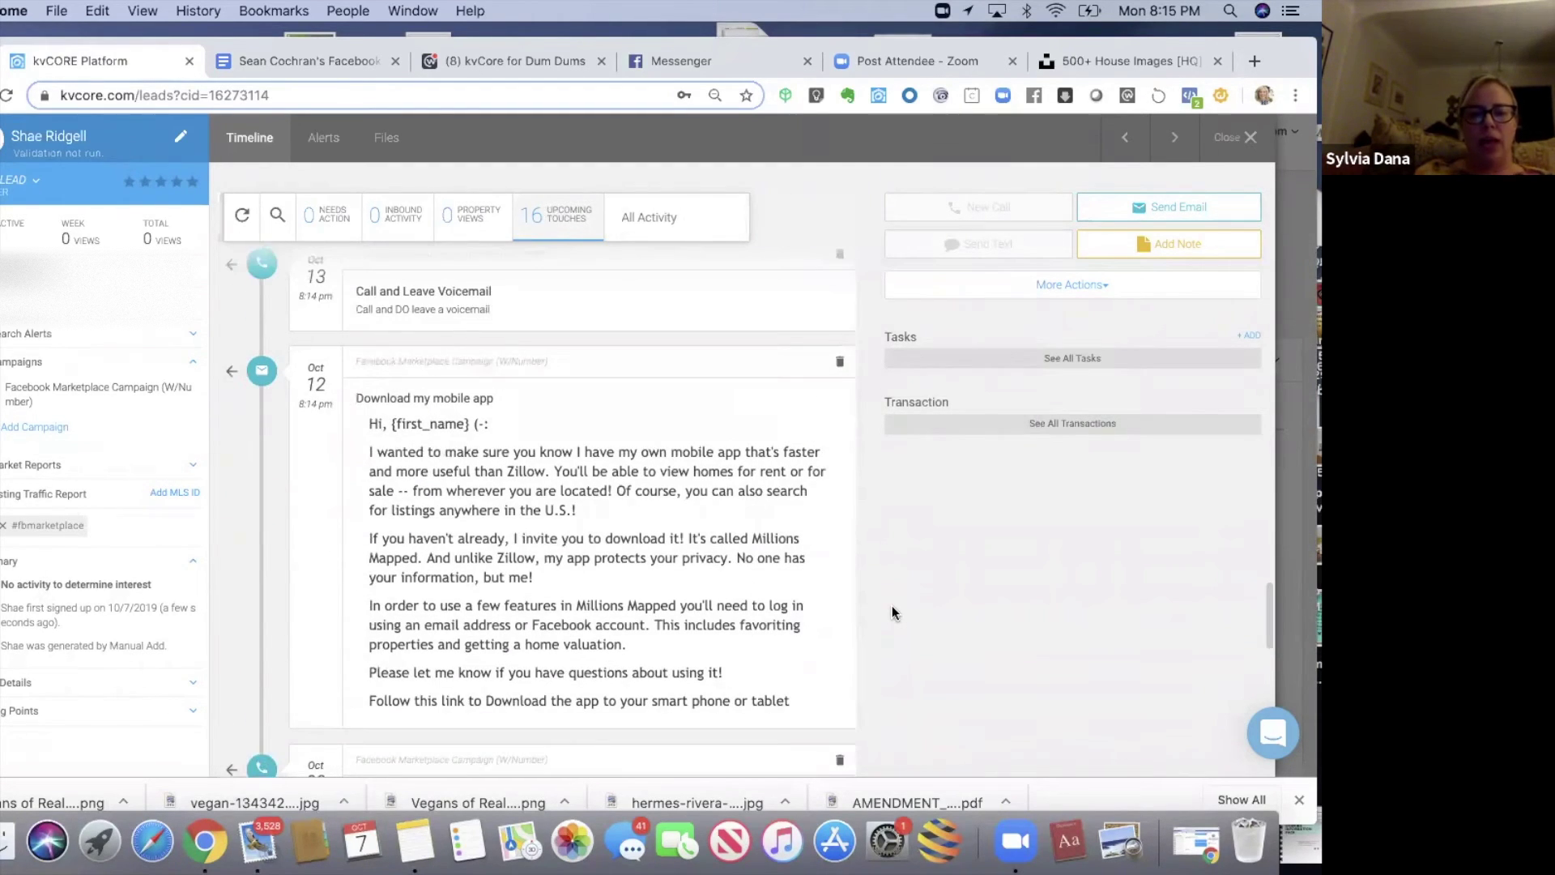
scroll(891, 606, up, 5)
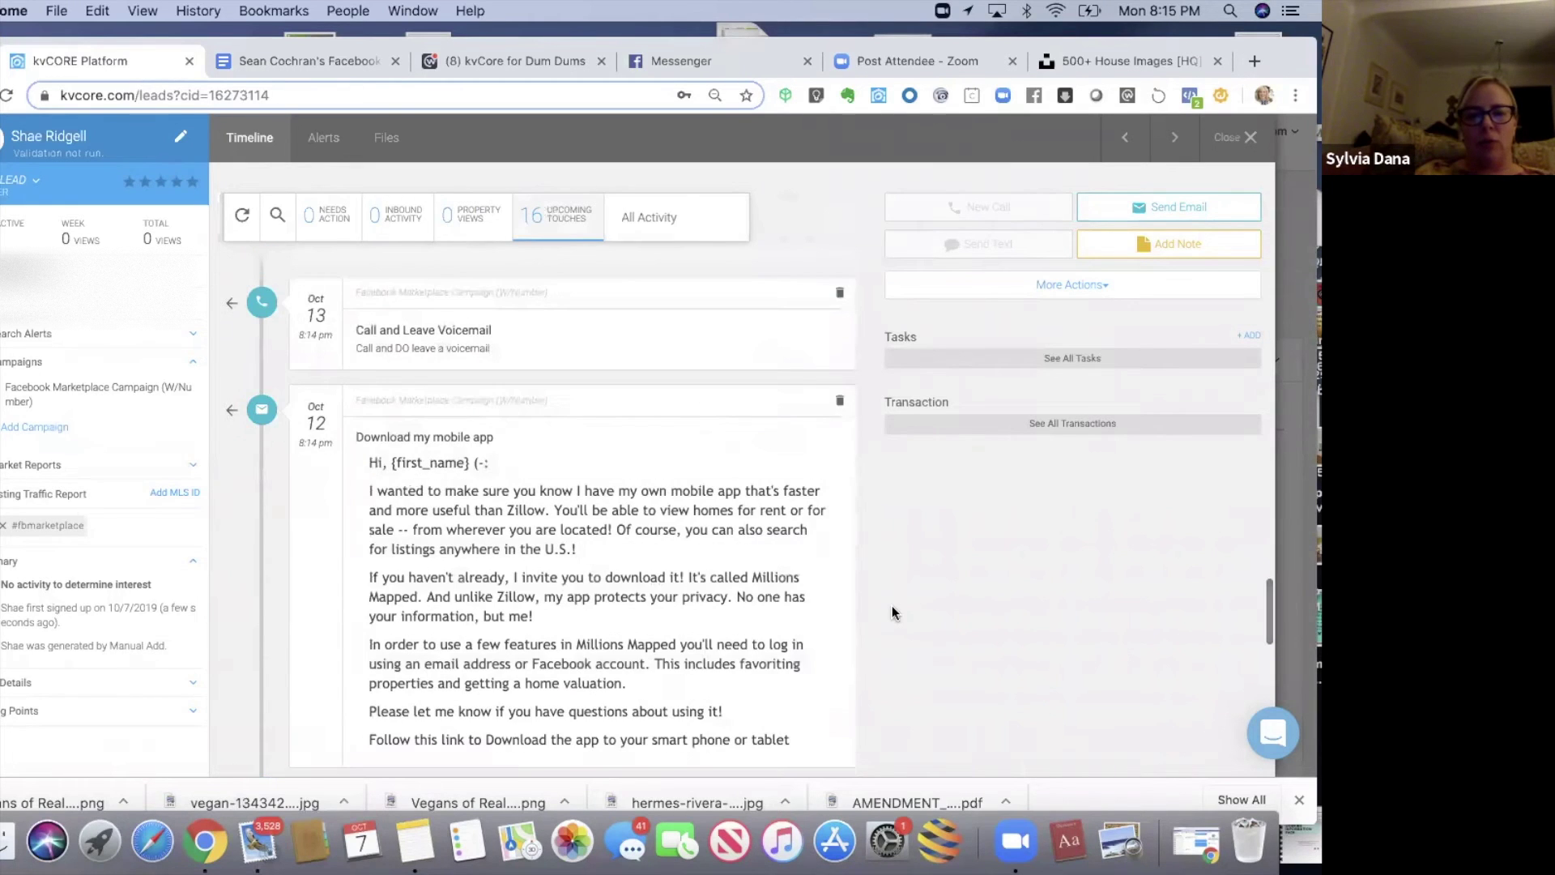
scroll(892, 606, up, 8)
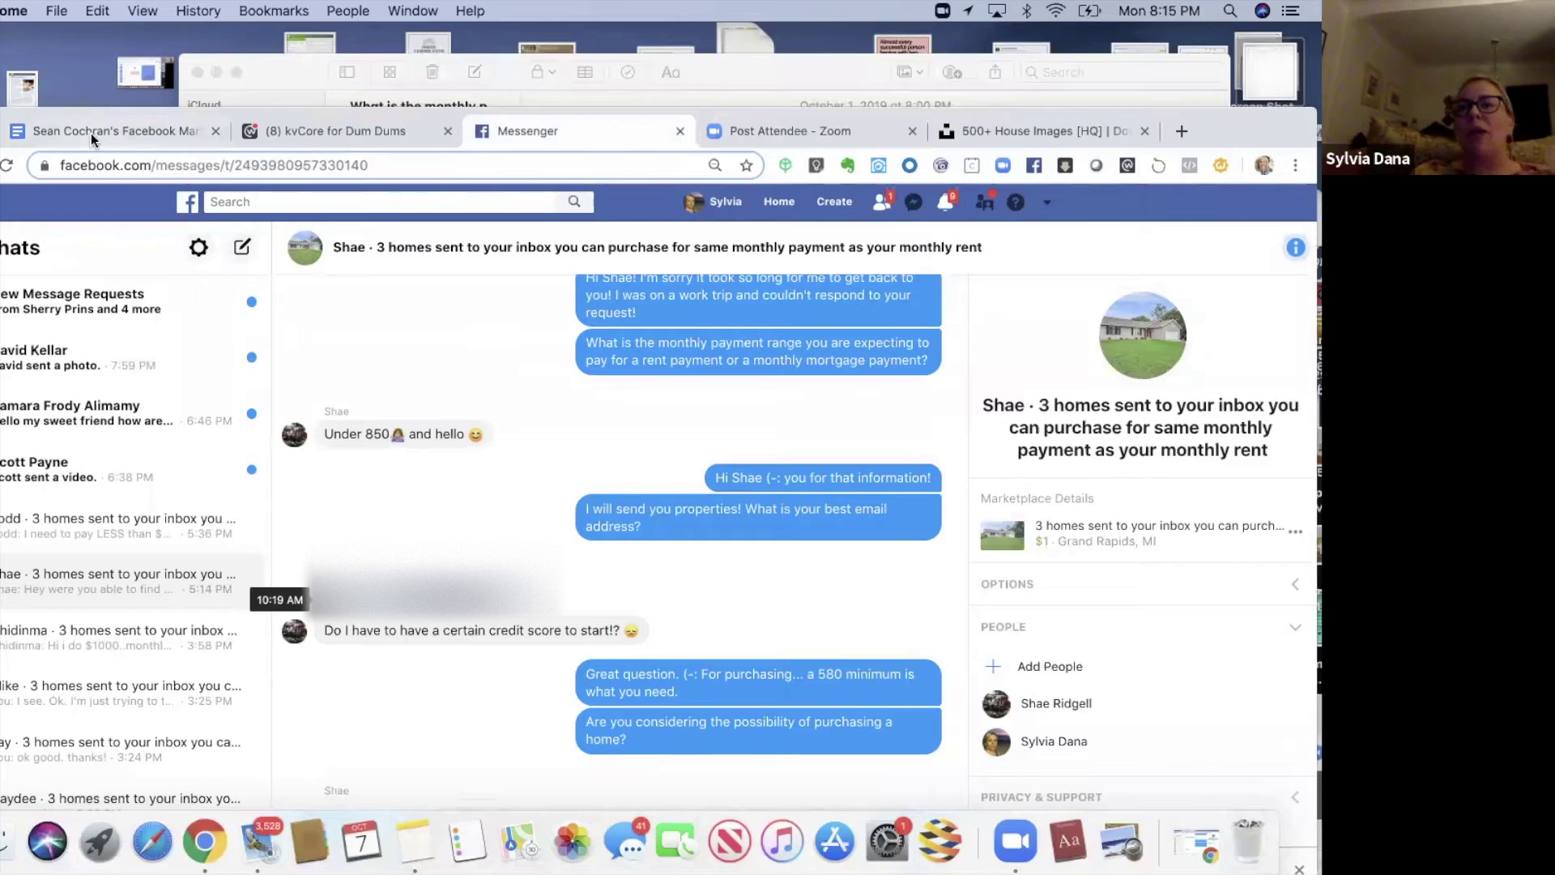
- Switch to the Facebook Marketplace Trick Google Doc and reposition the browser window
click(91, 133)
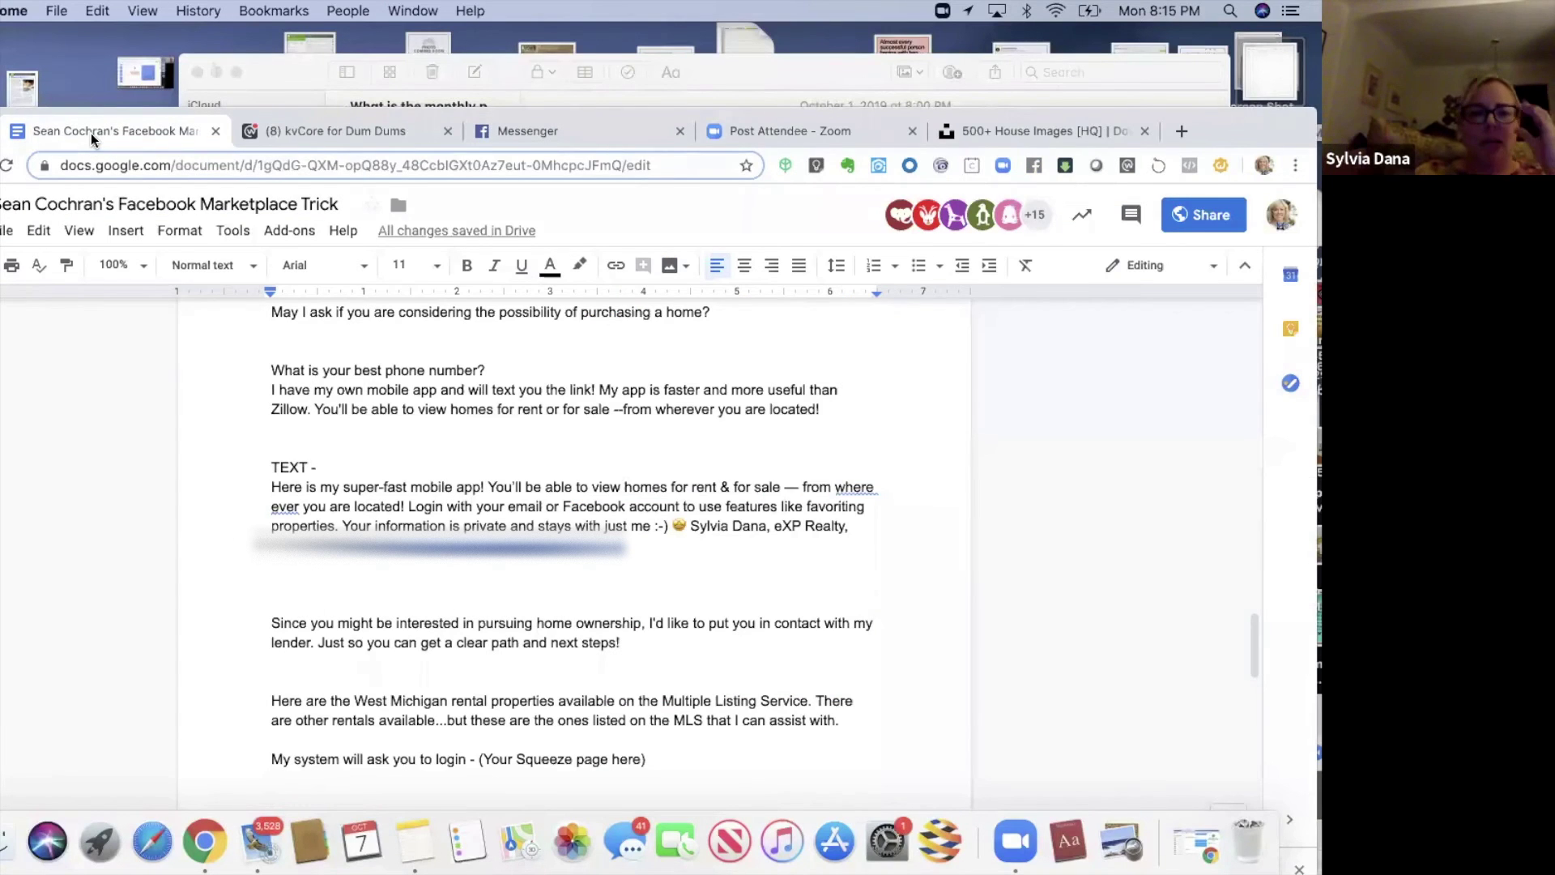
drag(10, 63, 27, 99)
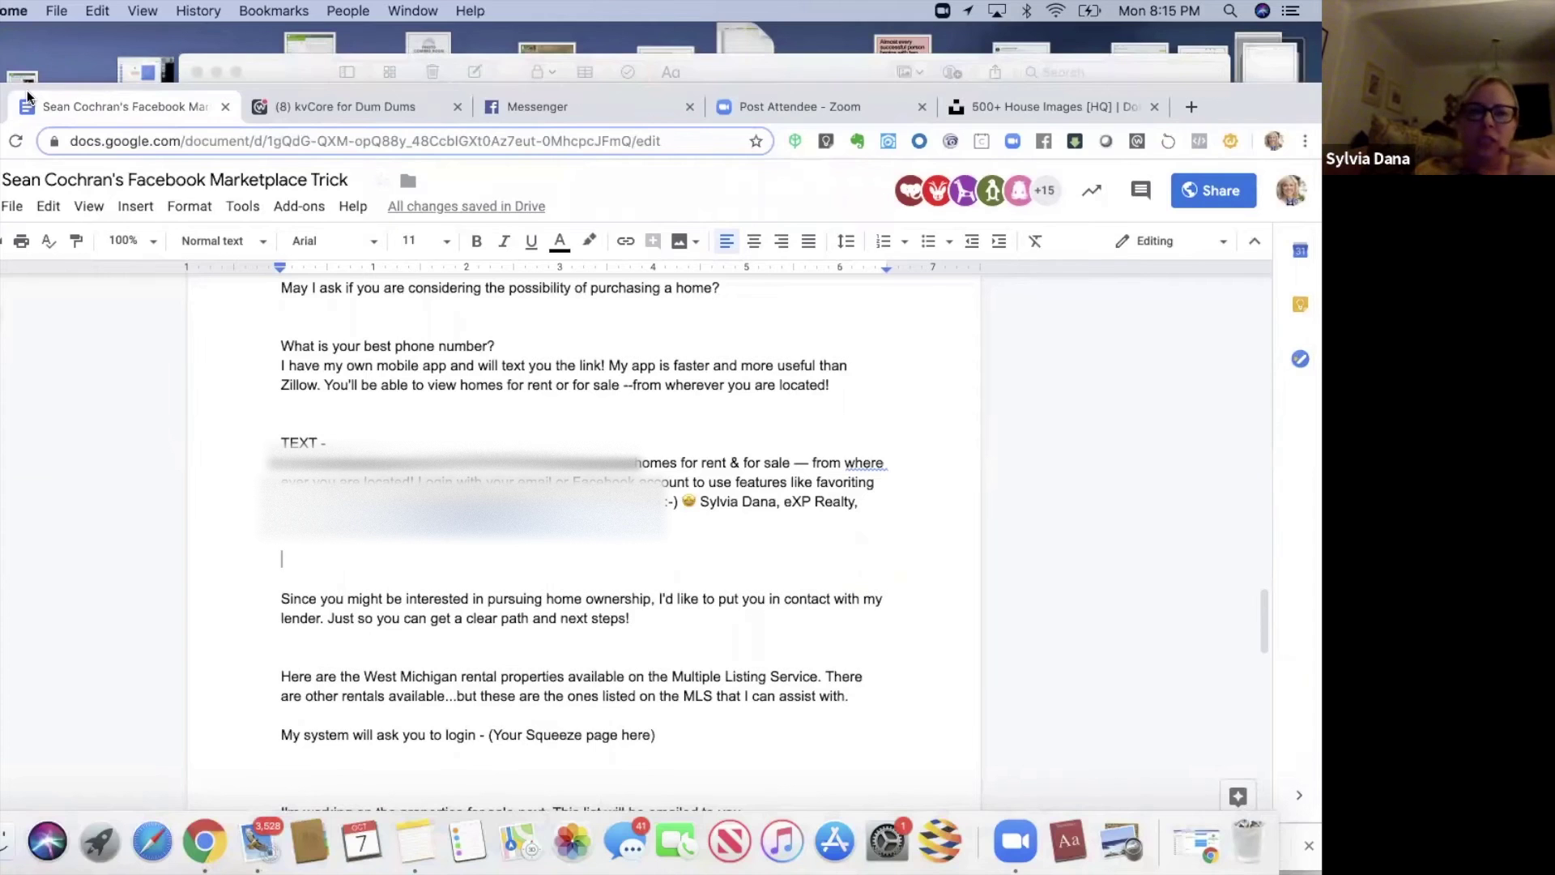
drag(28, 97, 5, 108)
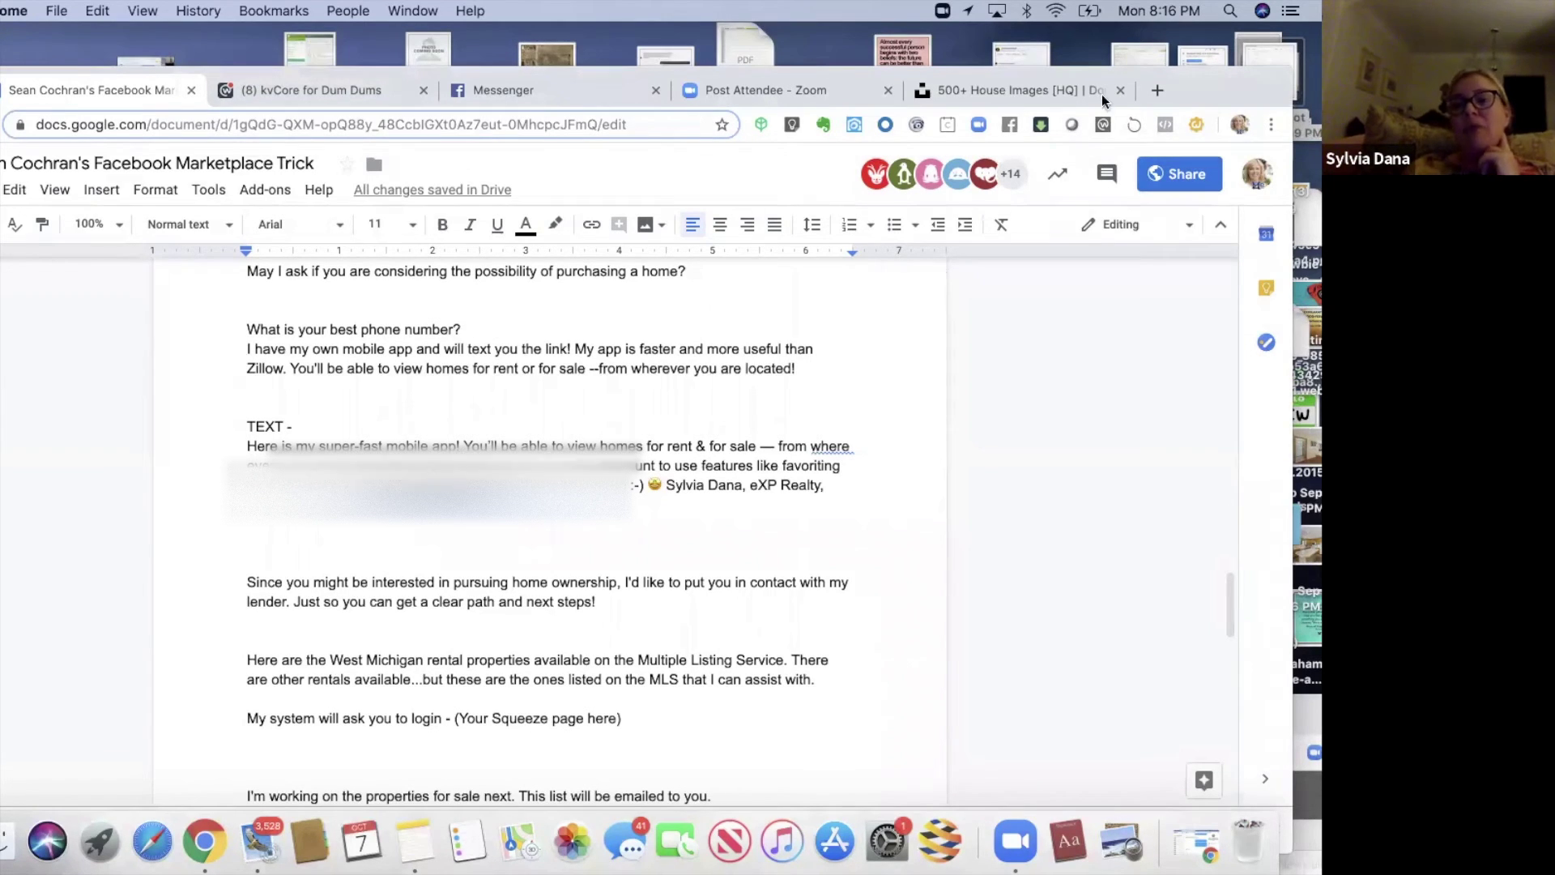
- Search Google for 'mortgage calculator' in a new tab and open NerdWallet's calculator
click(1156, 91)
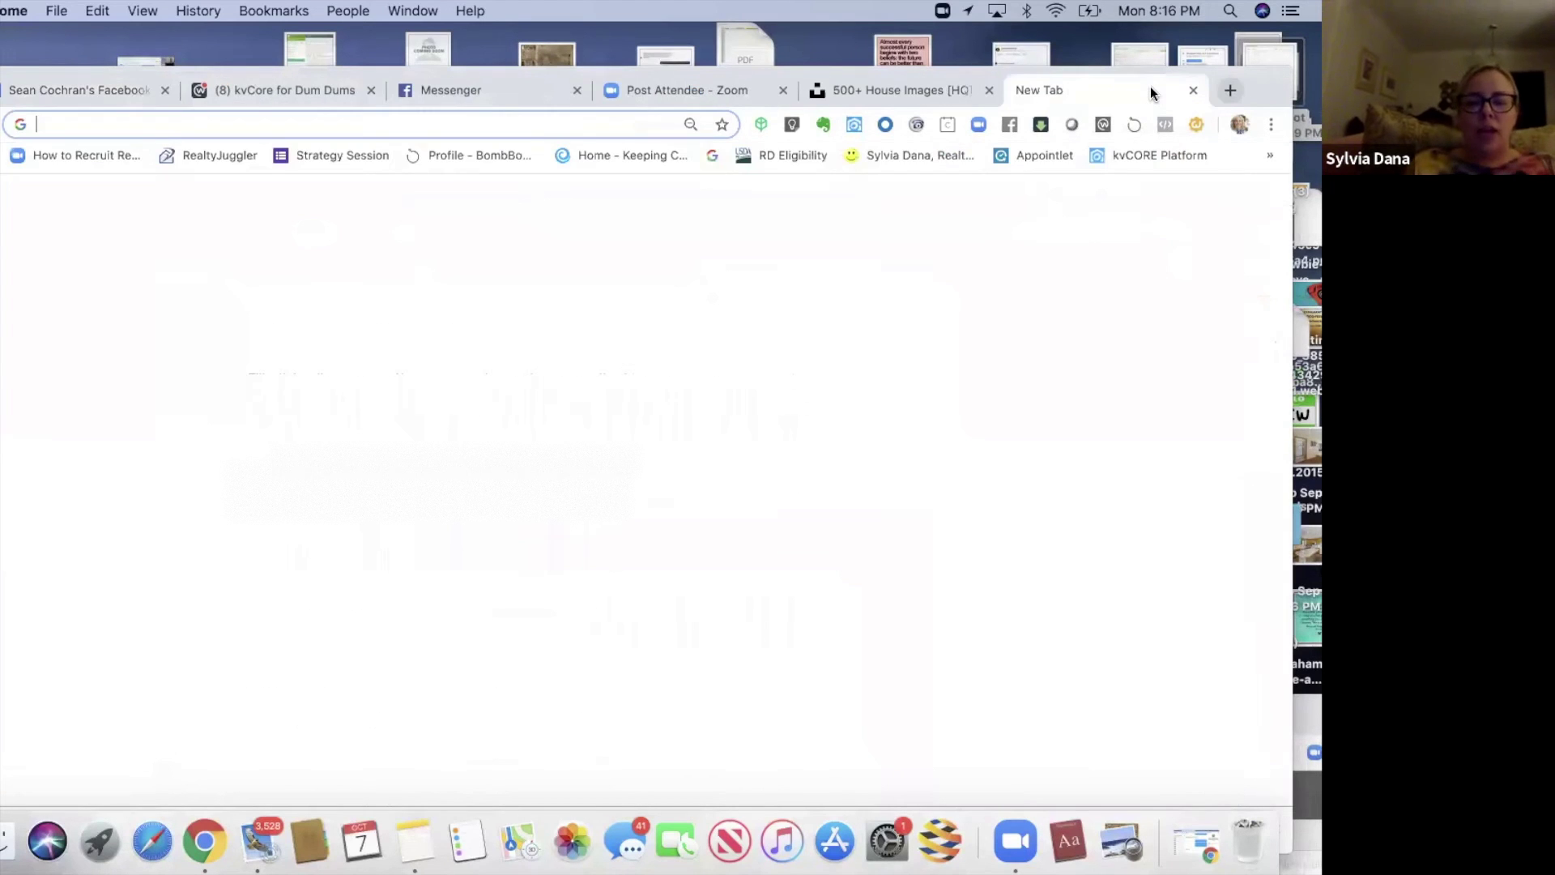
text(morg)
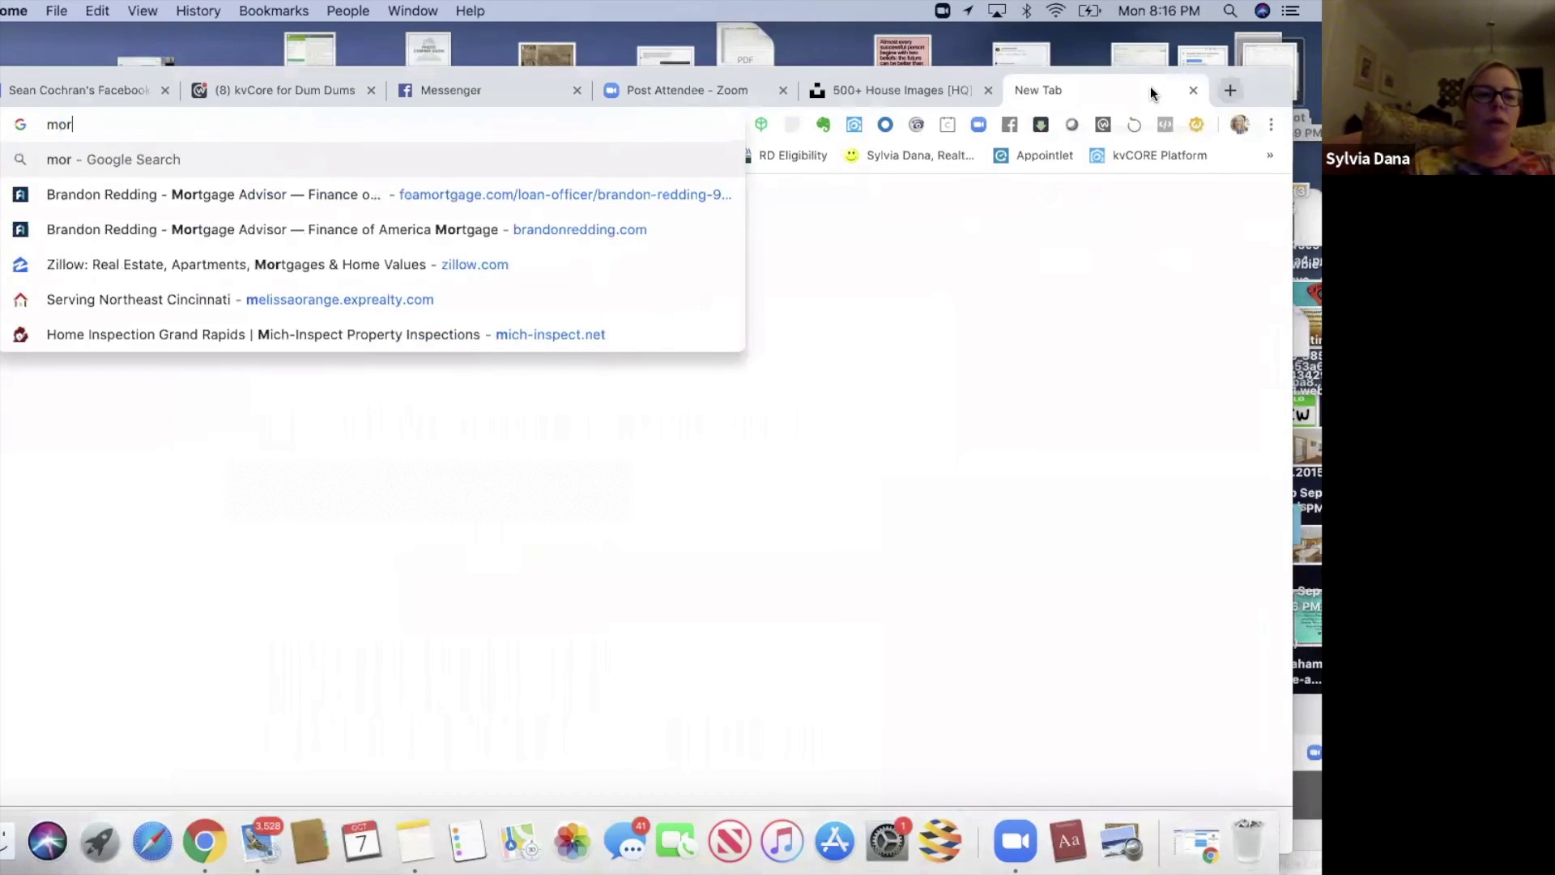
key(BackSpace)
text(tg)
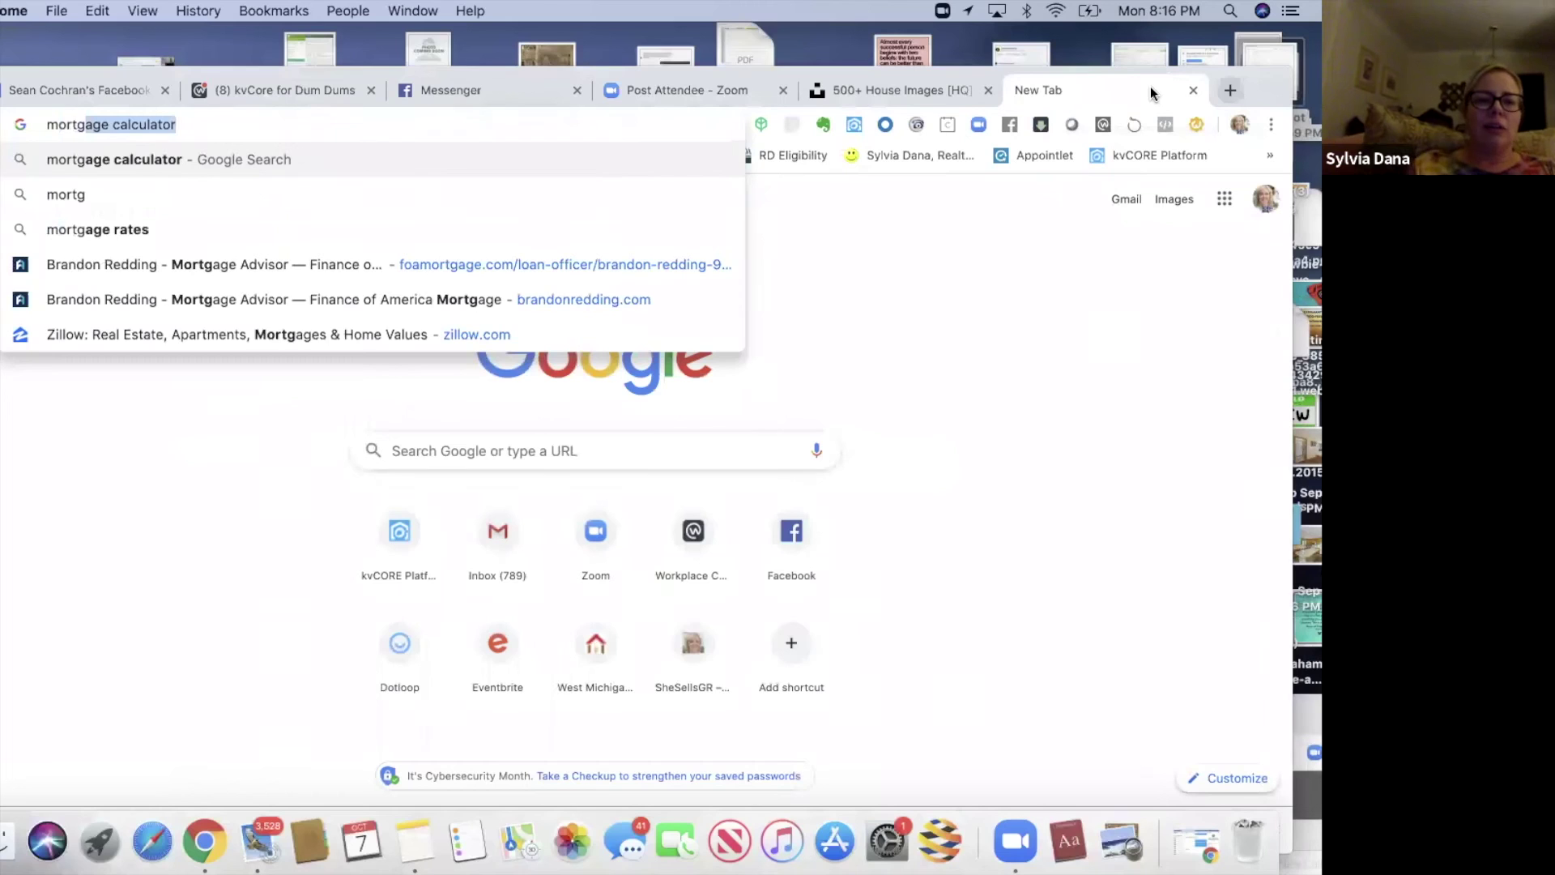
key(Return)
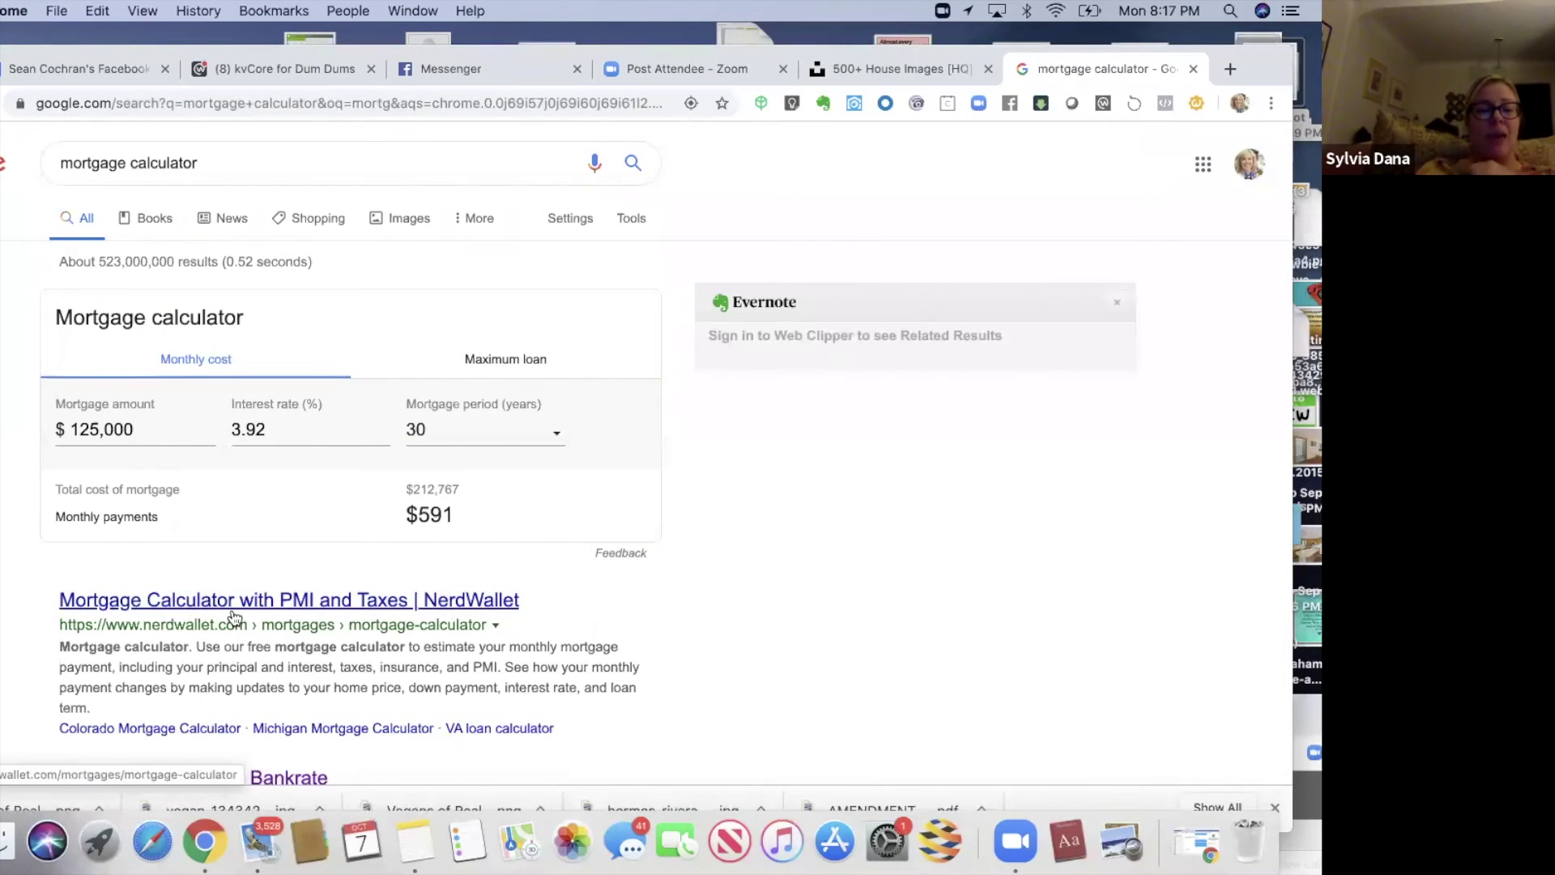
click(231, 609)
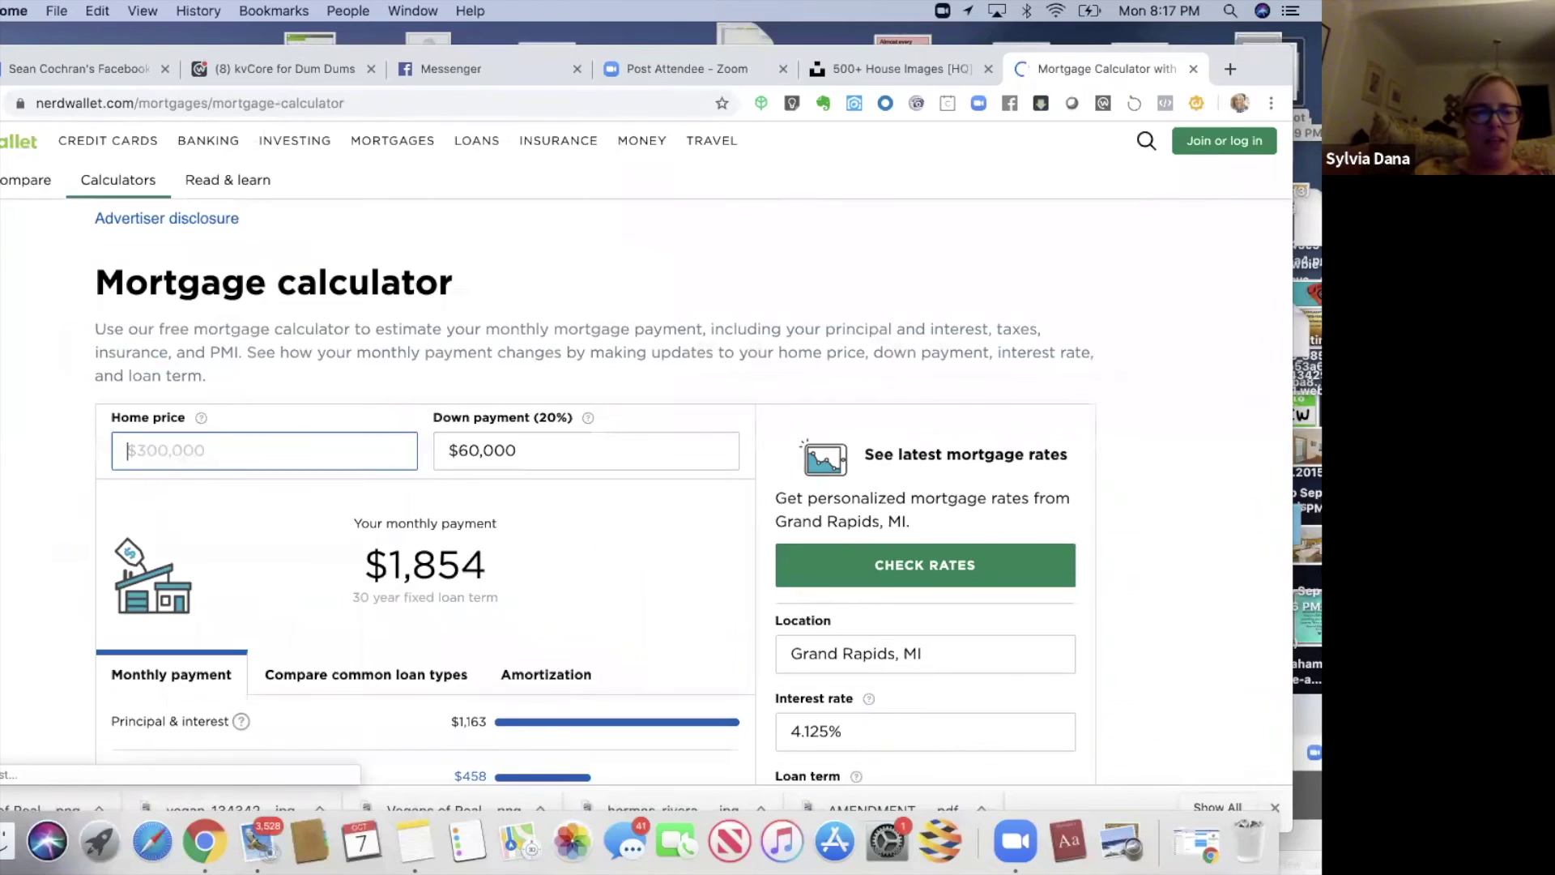
- Enter a $125,000 home price in NerdWallet's calculator, yielding a $739 monthly payment
text(125,0)
text(0)
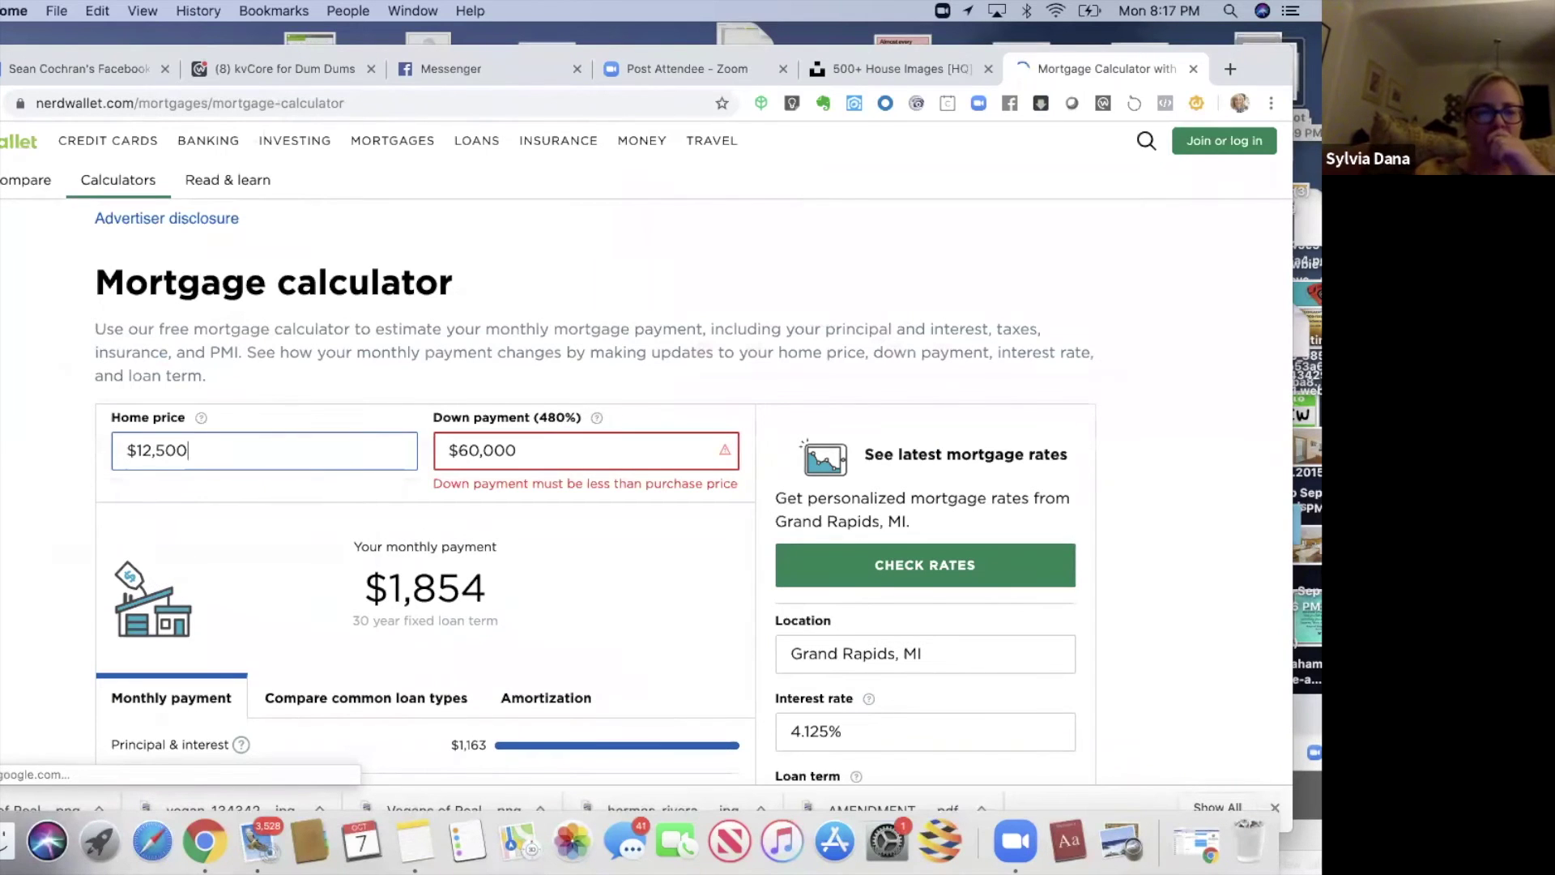
text(0)
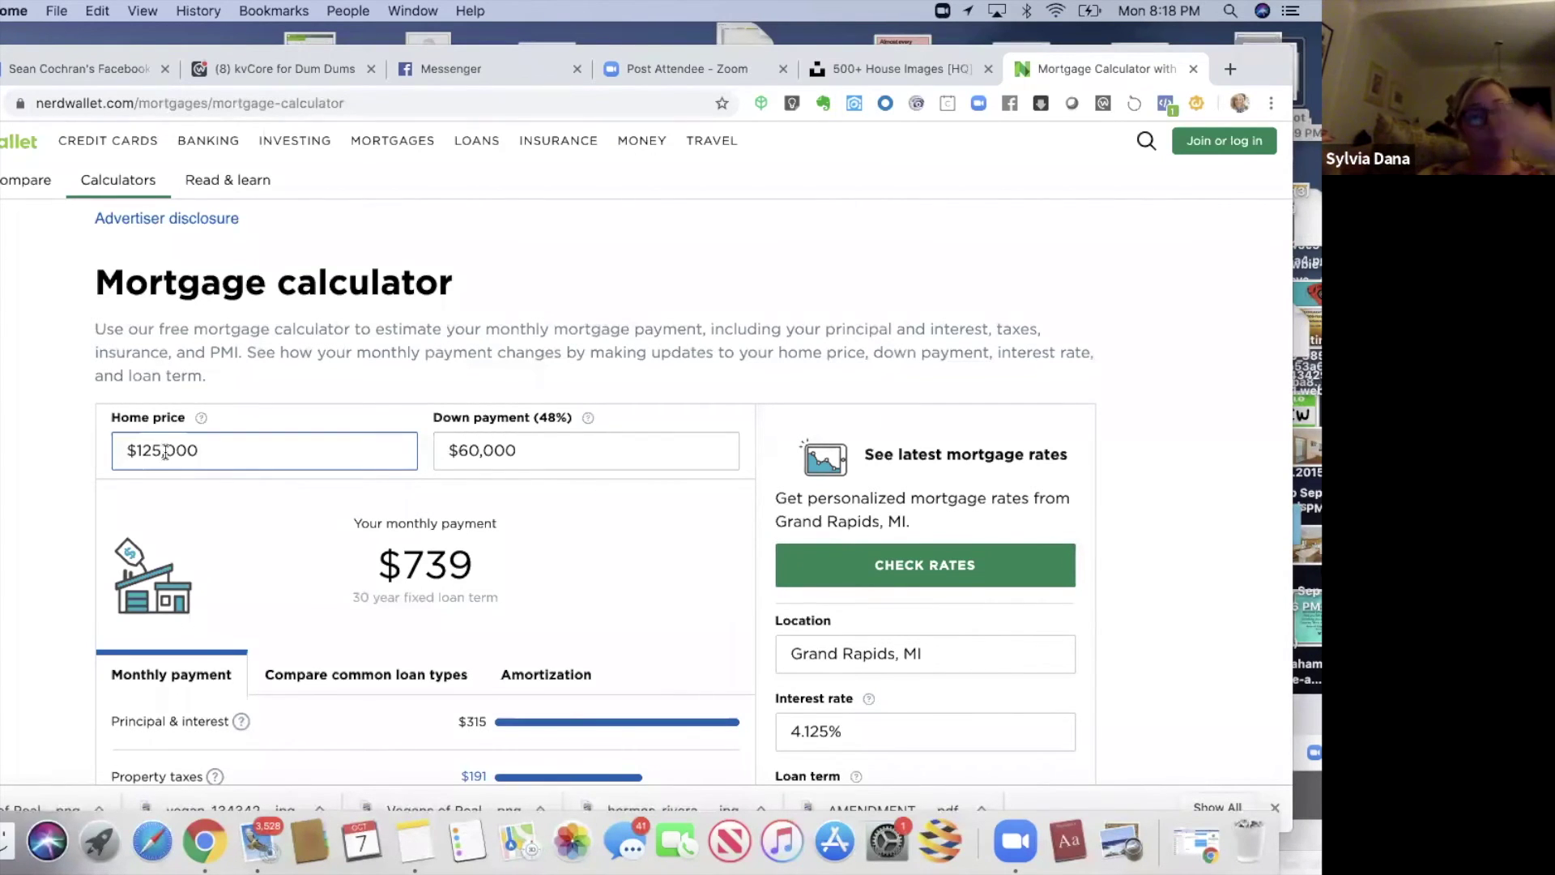
drag(1099, 78, 1096, 104)
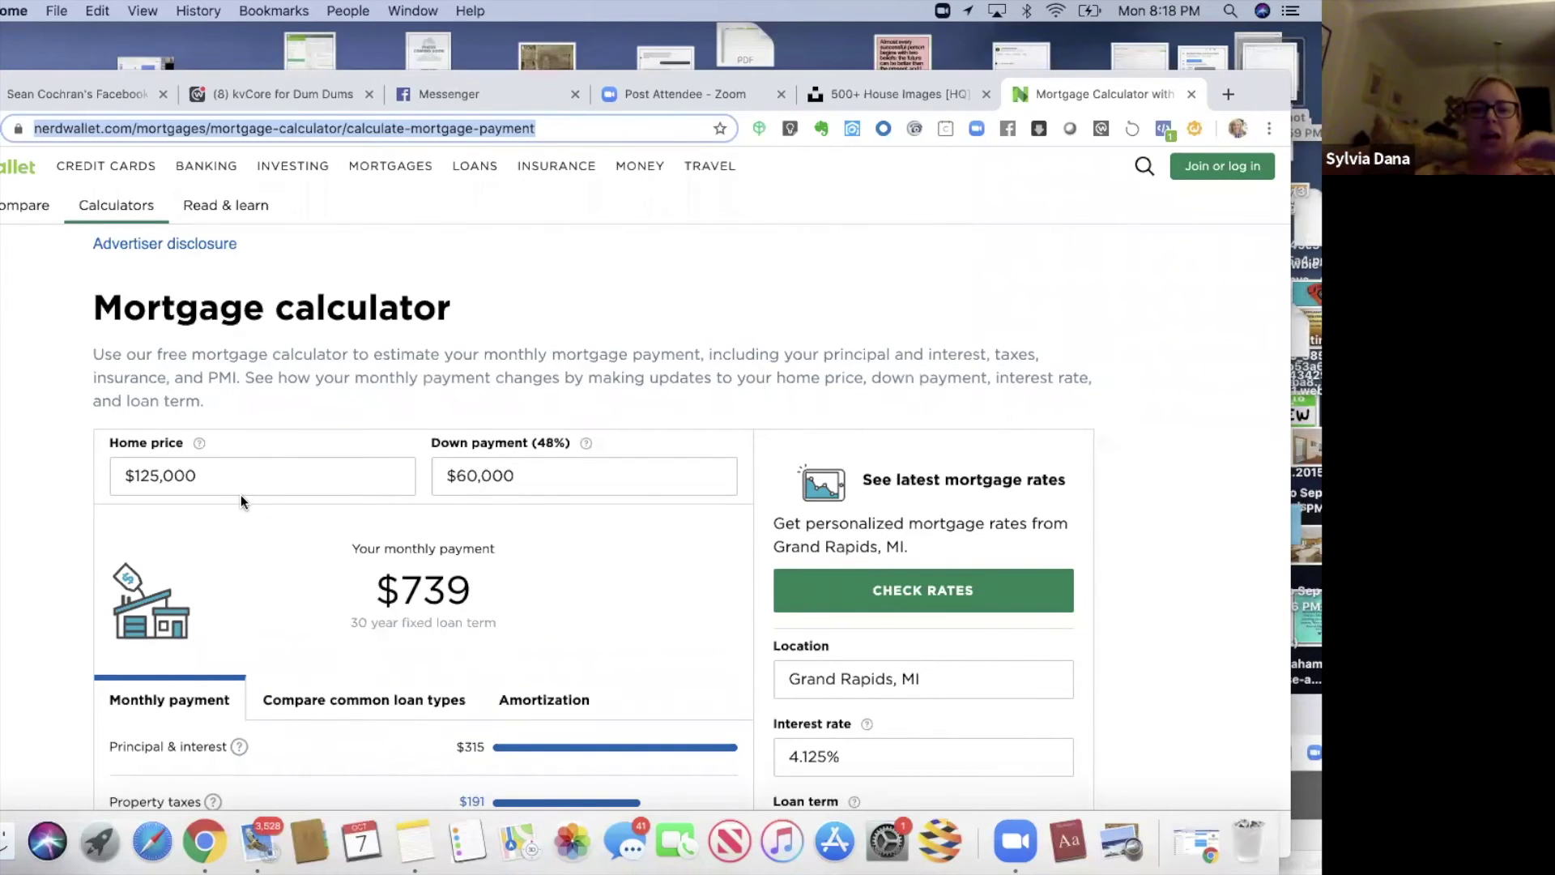
drag(241, 75, 242, 106)
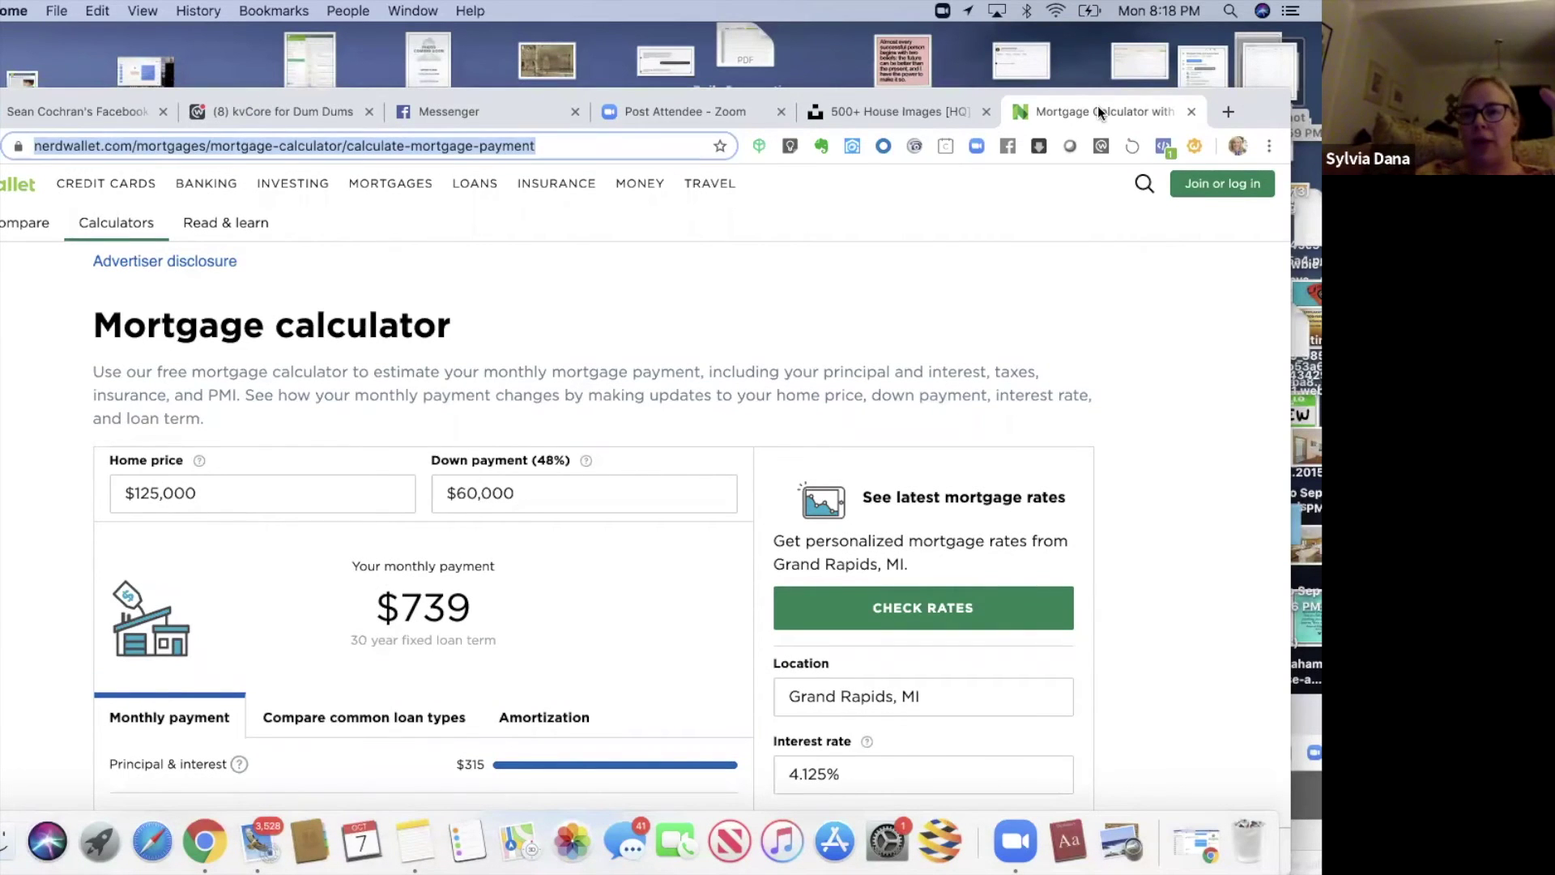
- Go to kvcore.com in a new tab to load the kvCORE leads page
click(1228, 113)
text(kv)
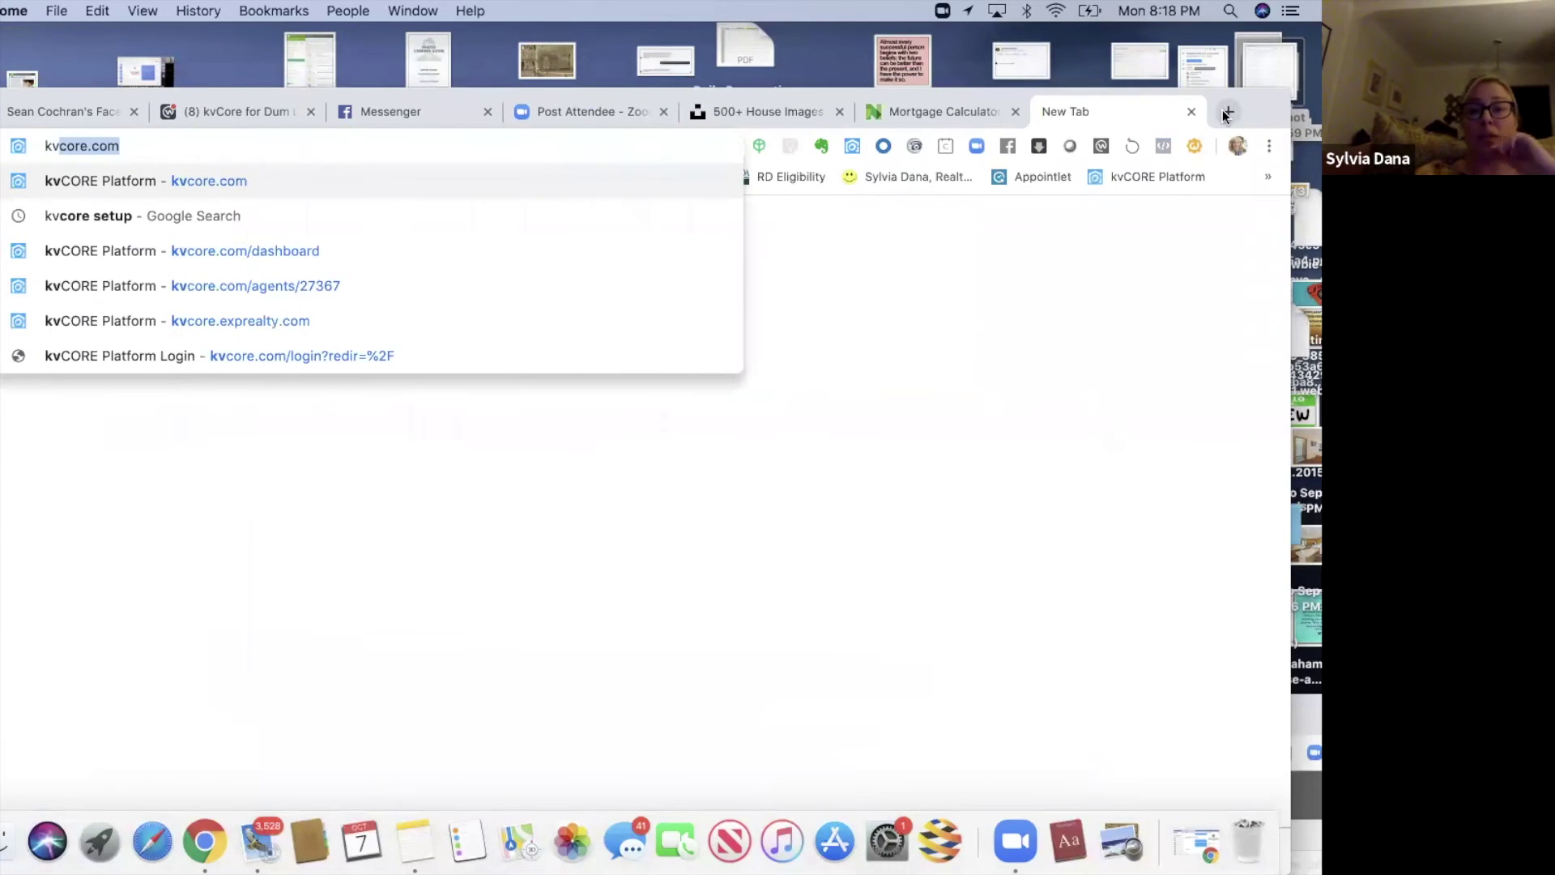
key(Return)
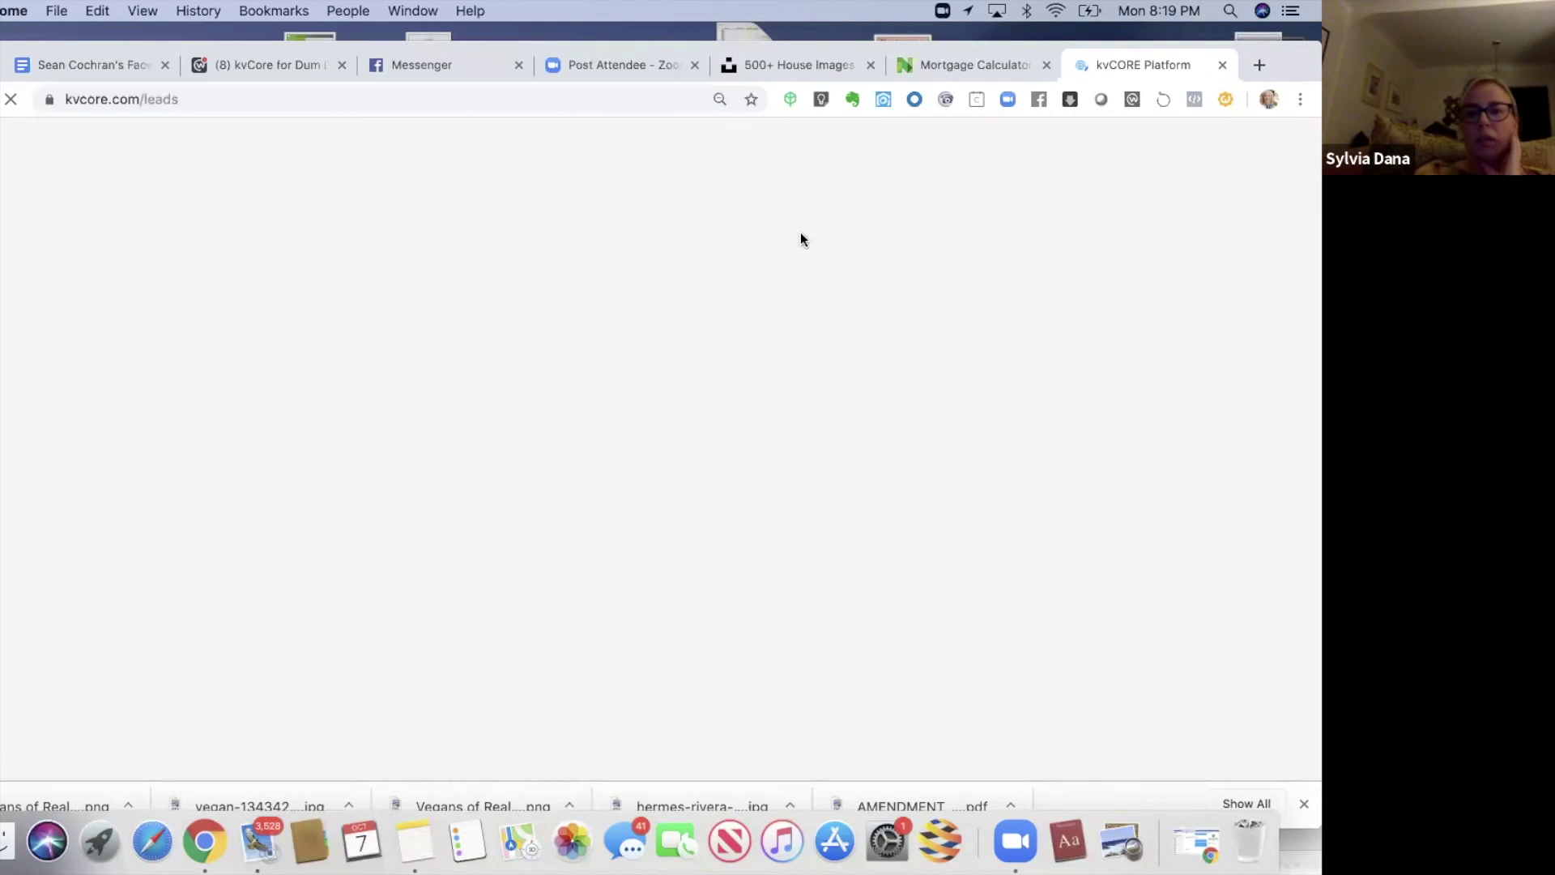
drag(125, 42, 362, 121)
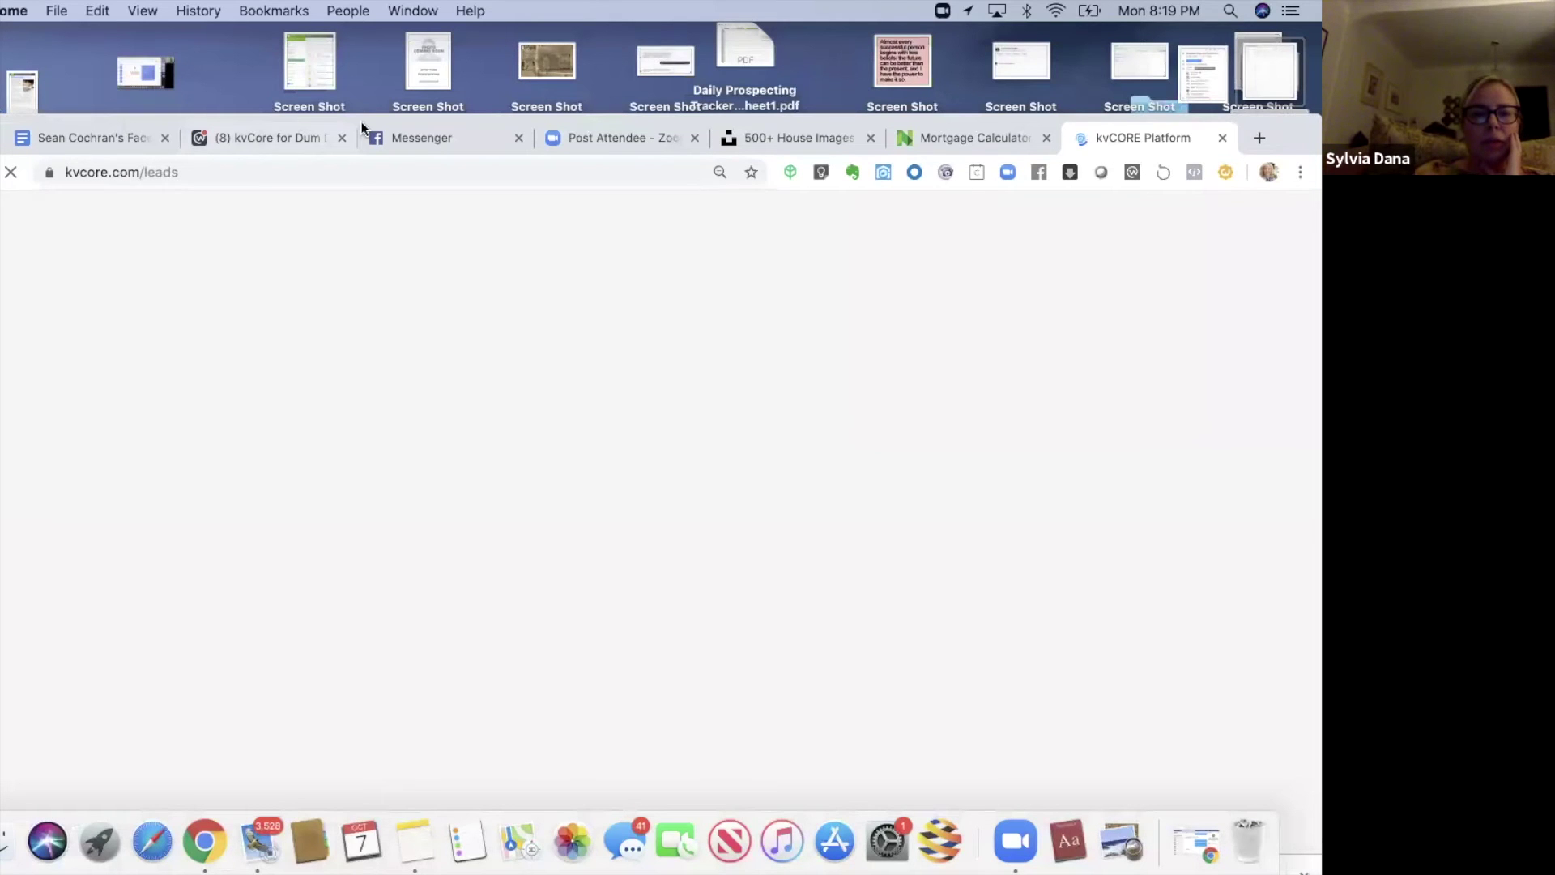
- Check the Marketplace lead's Messenger chat, then go back to kvCORE's Smart CRM list of New Leads
click(362, 121)
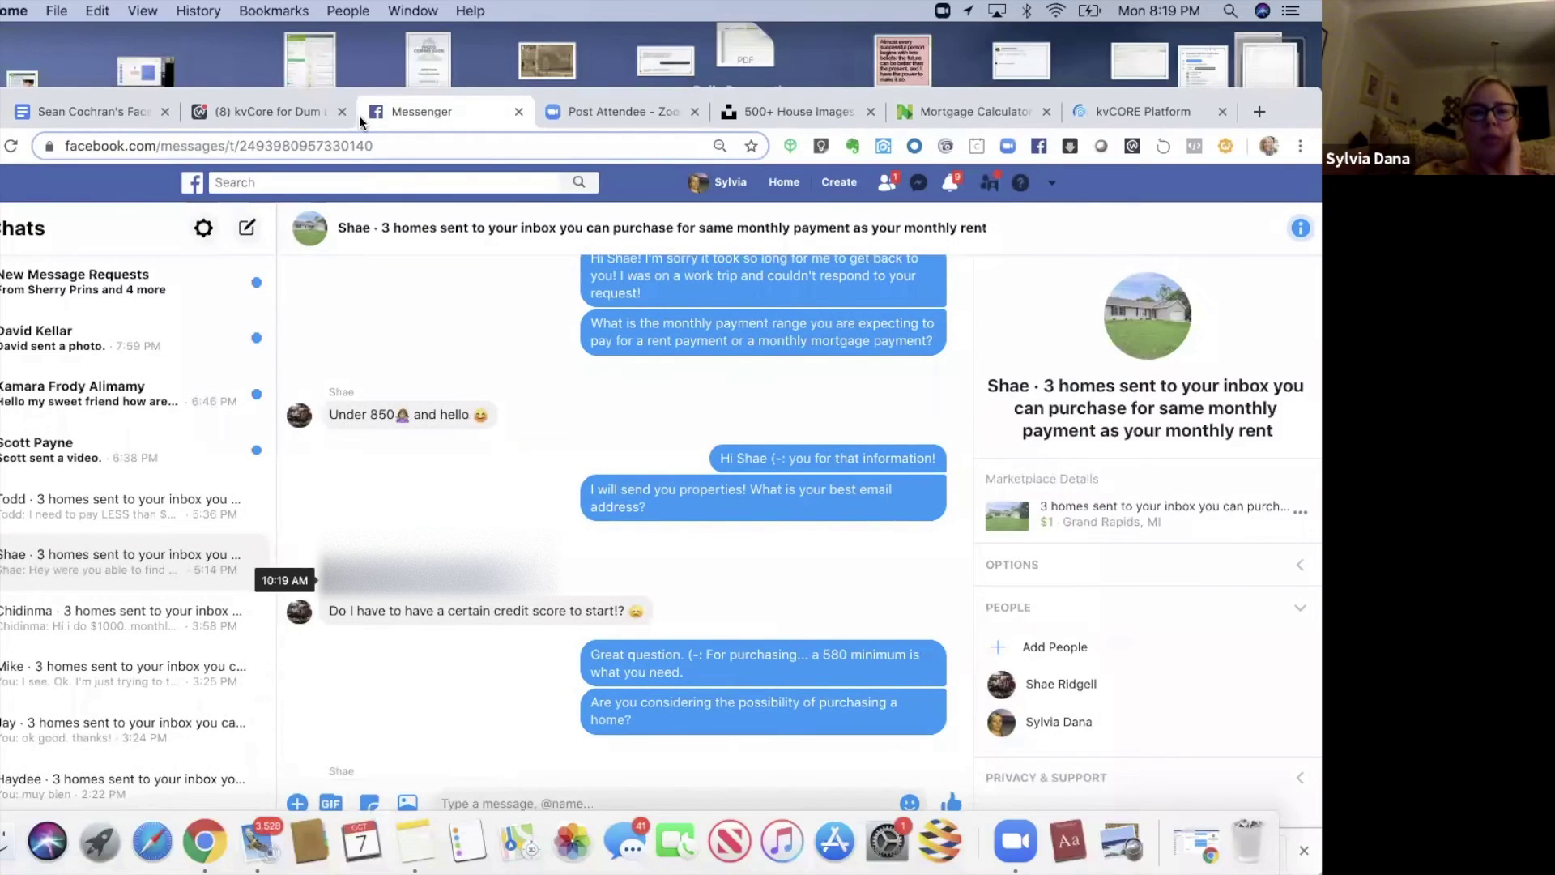
mouse_move(359, 117)
mouse_down()
mouse_move(377, 80)
mouse_move(363, 94)
mouse_up()
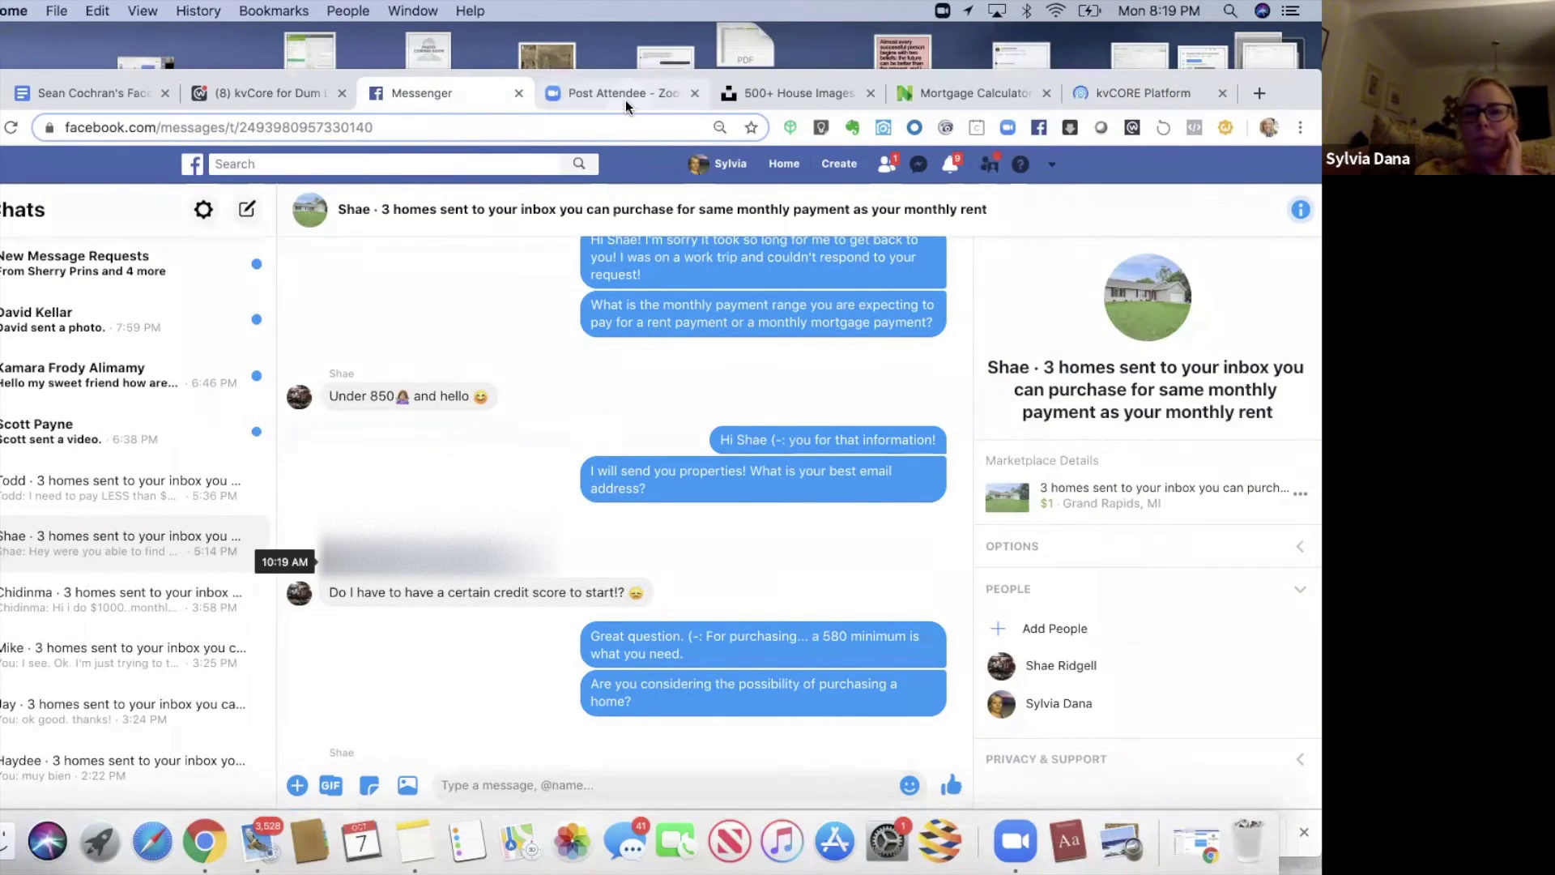
click(1152, 90)
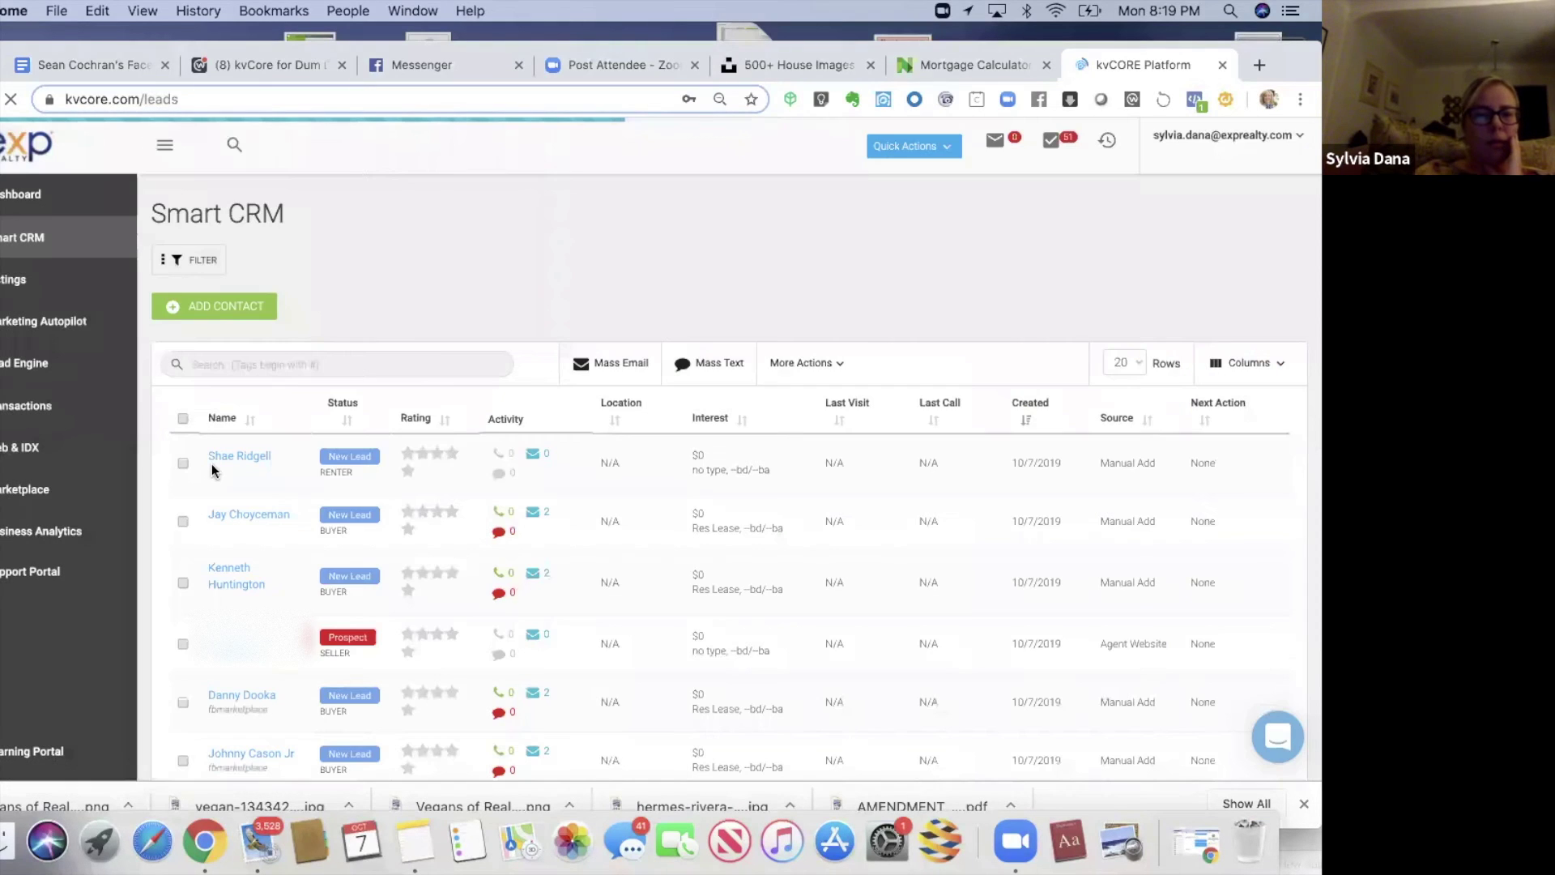
- Open the new renter lead's record and put Alert 1 on the Alerts tab into edit mode
click(220, 459)
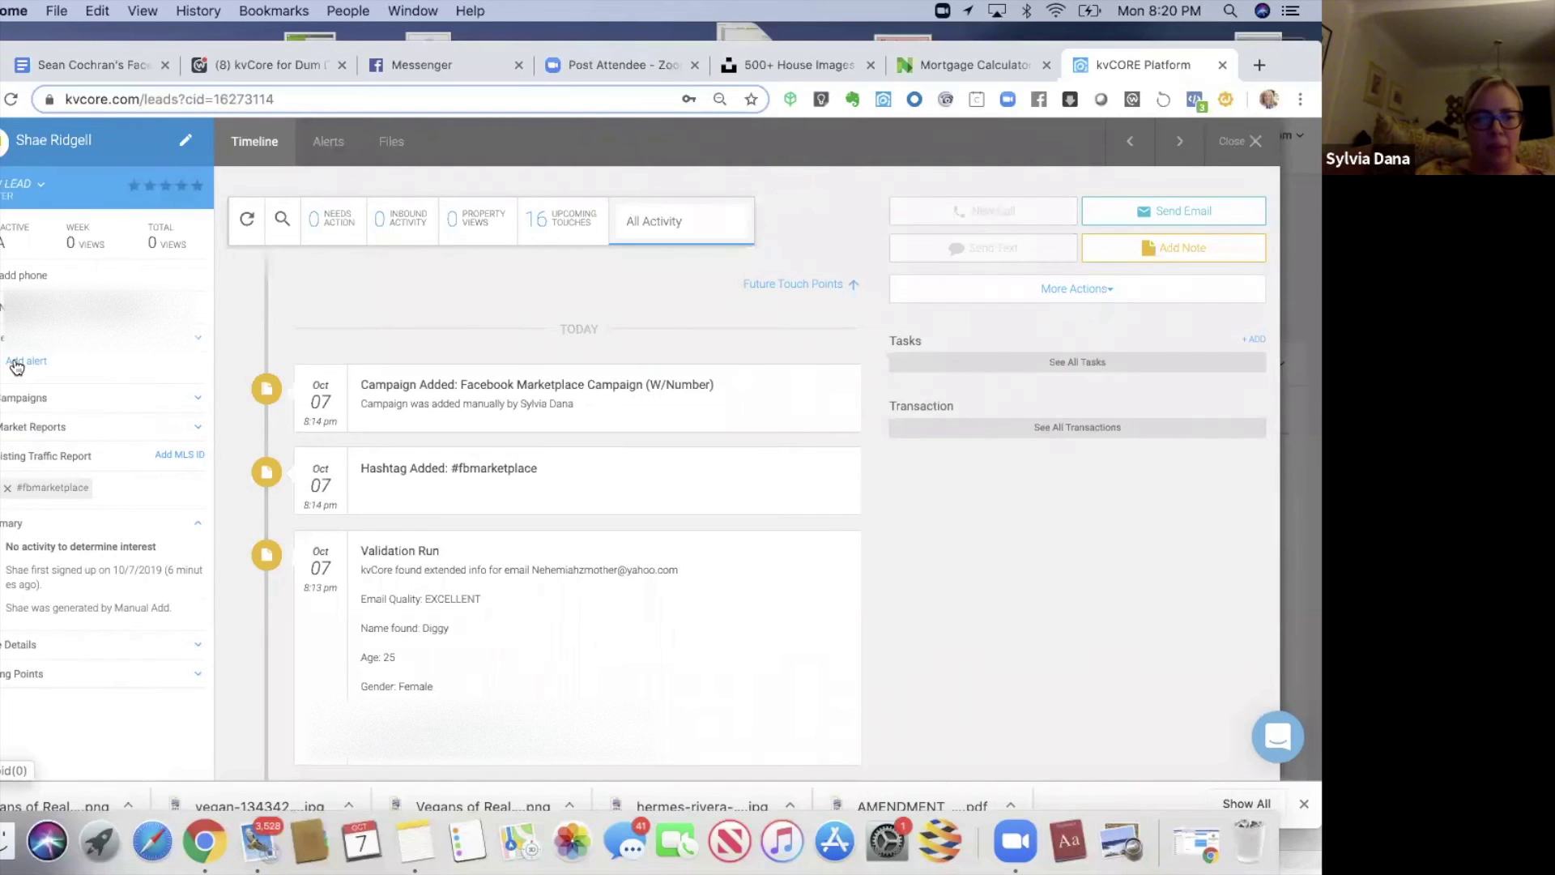
click(17, 365)
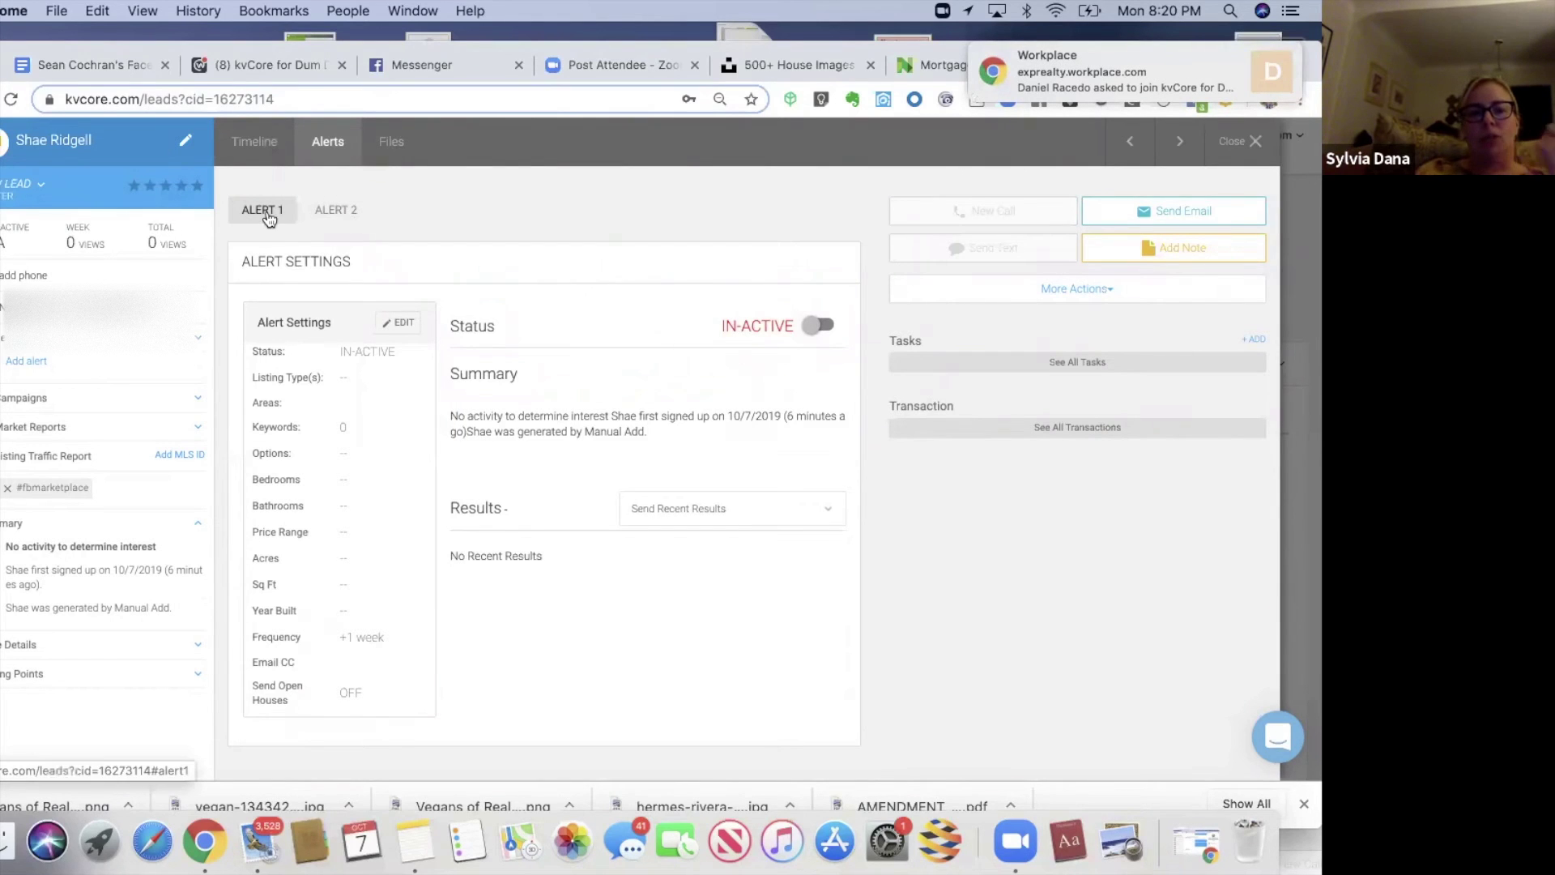
click(405, 323)
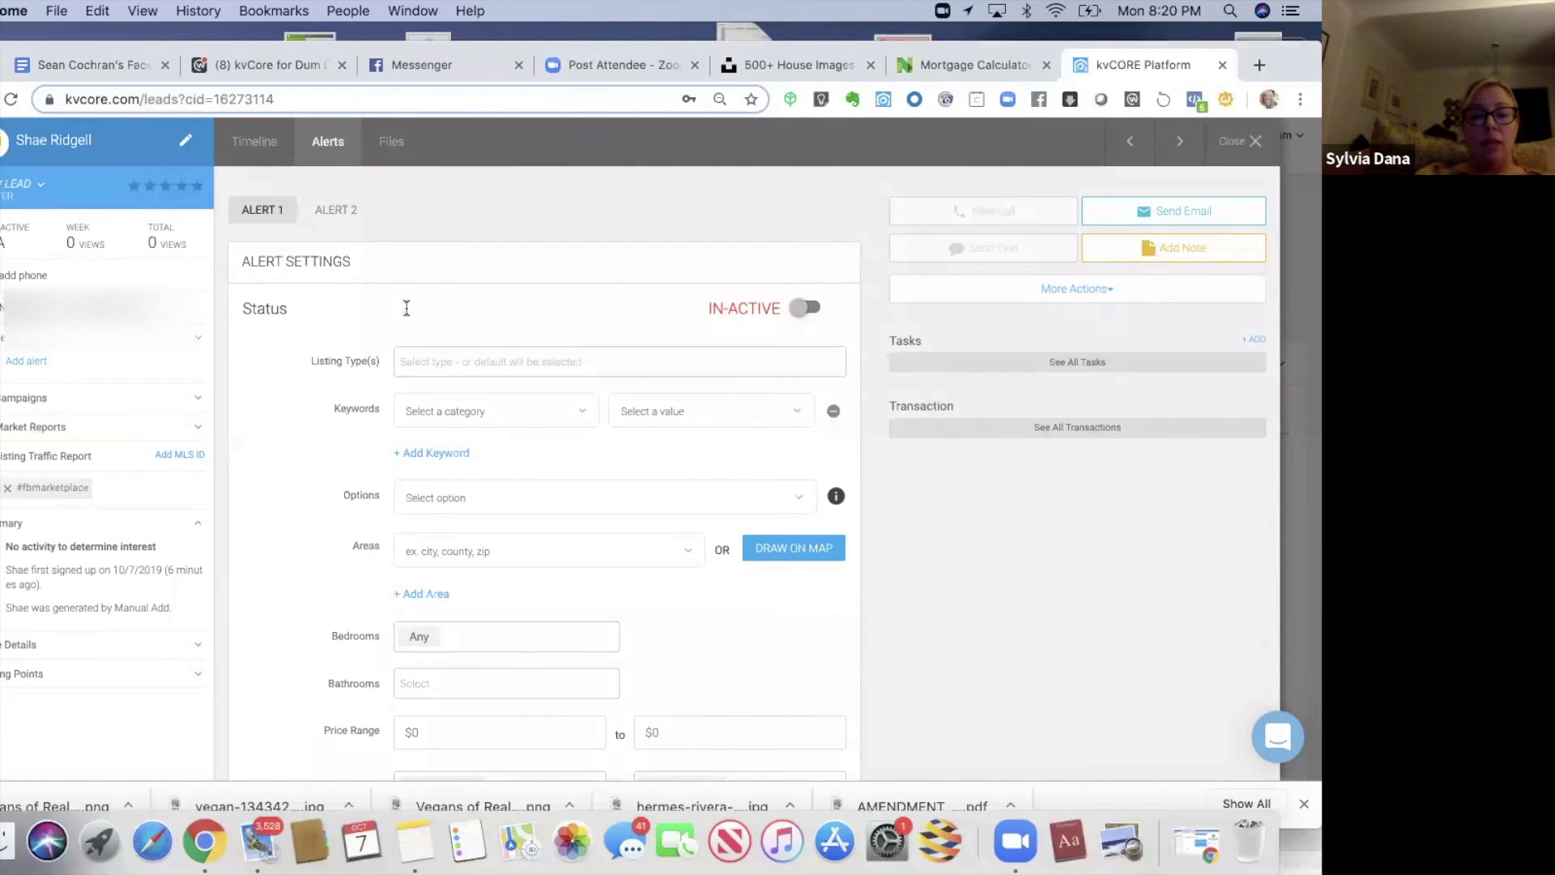
- Set Alert 1's listing type to Res Lease and bring up the Draw on Map search
click(416, 359)
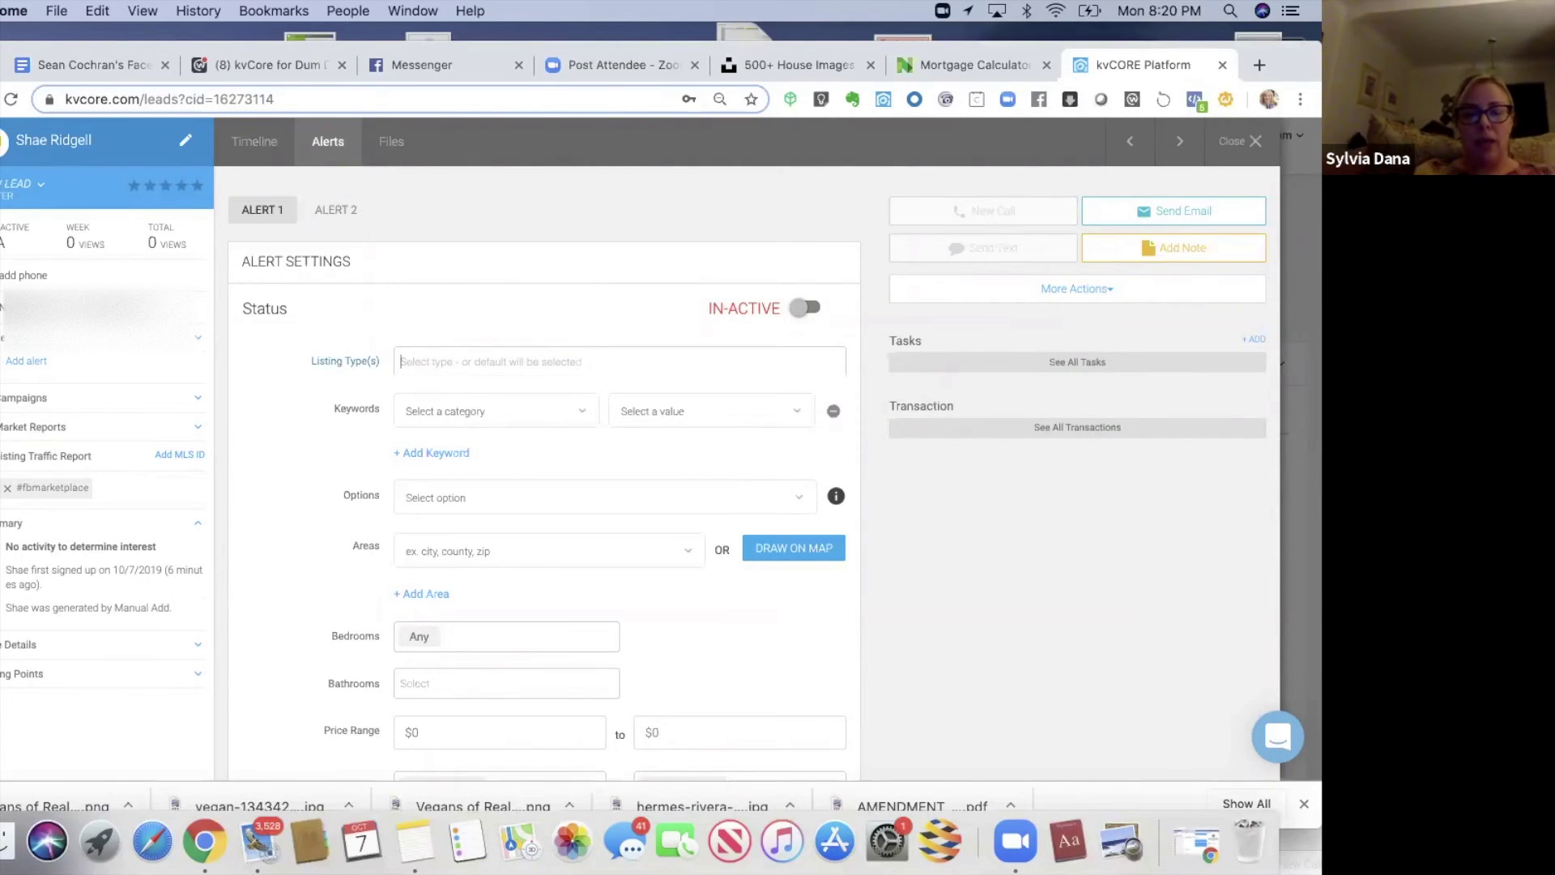
text(re)
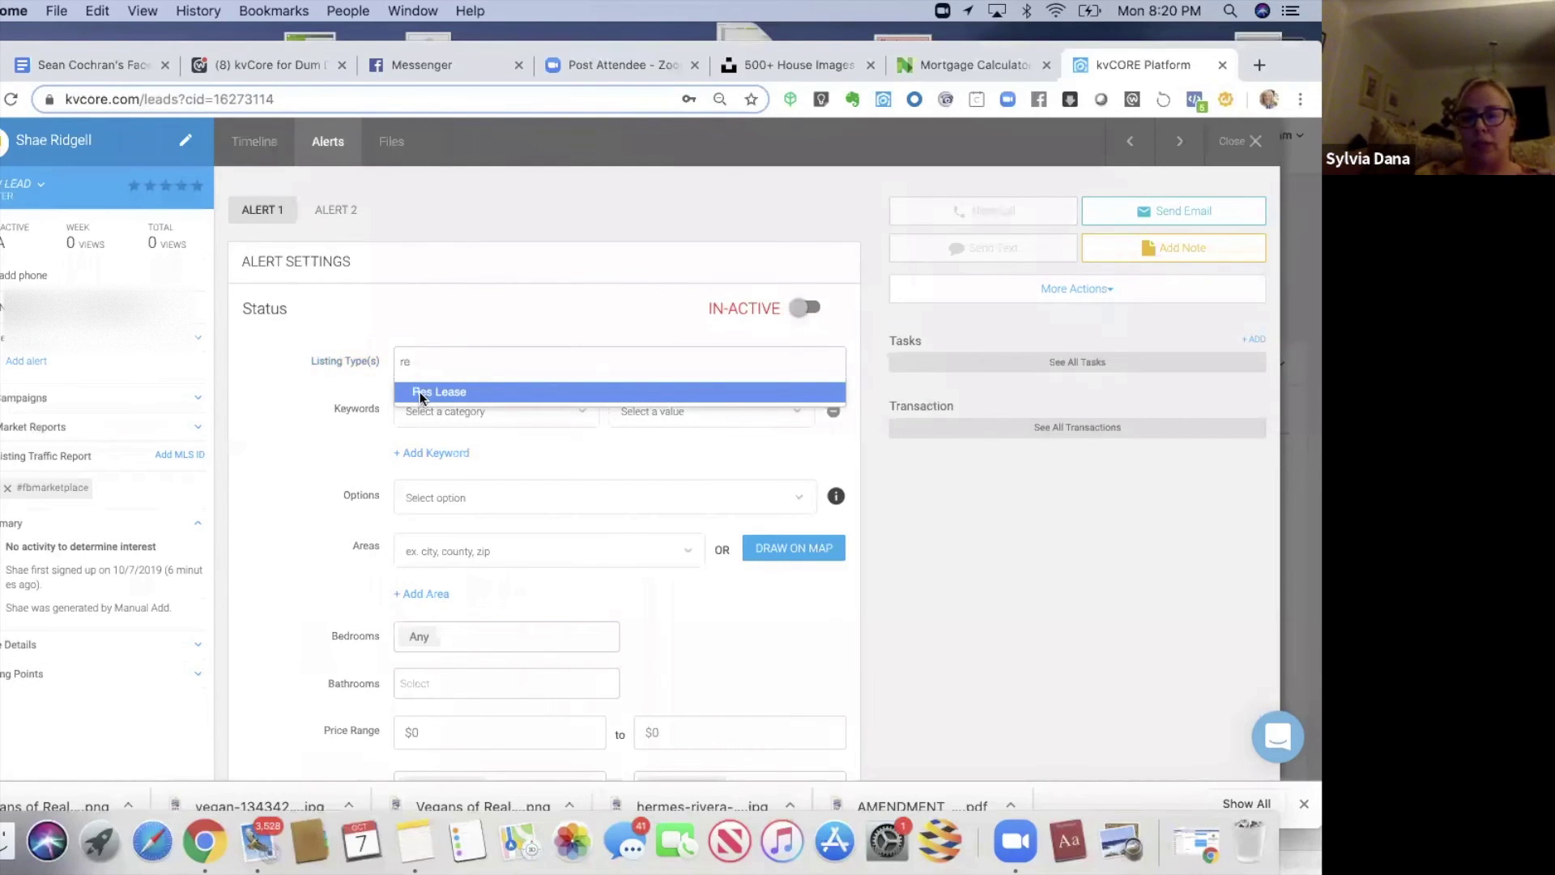
click(421, 394)
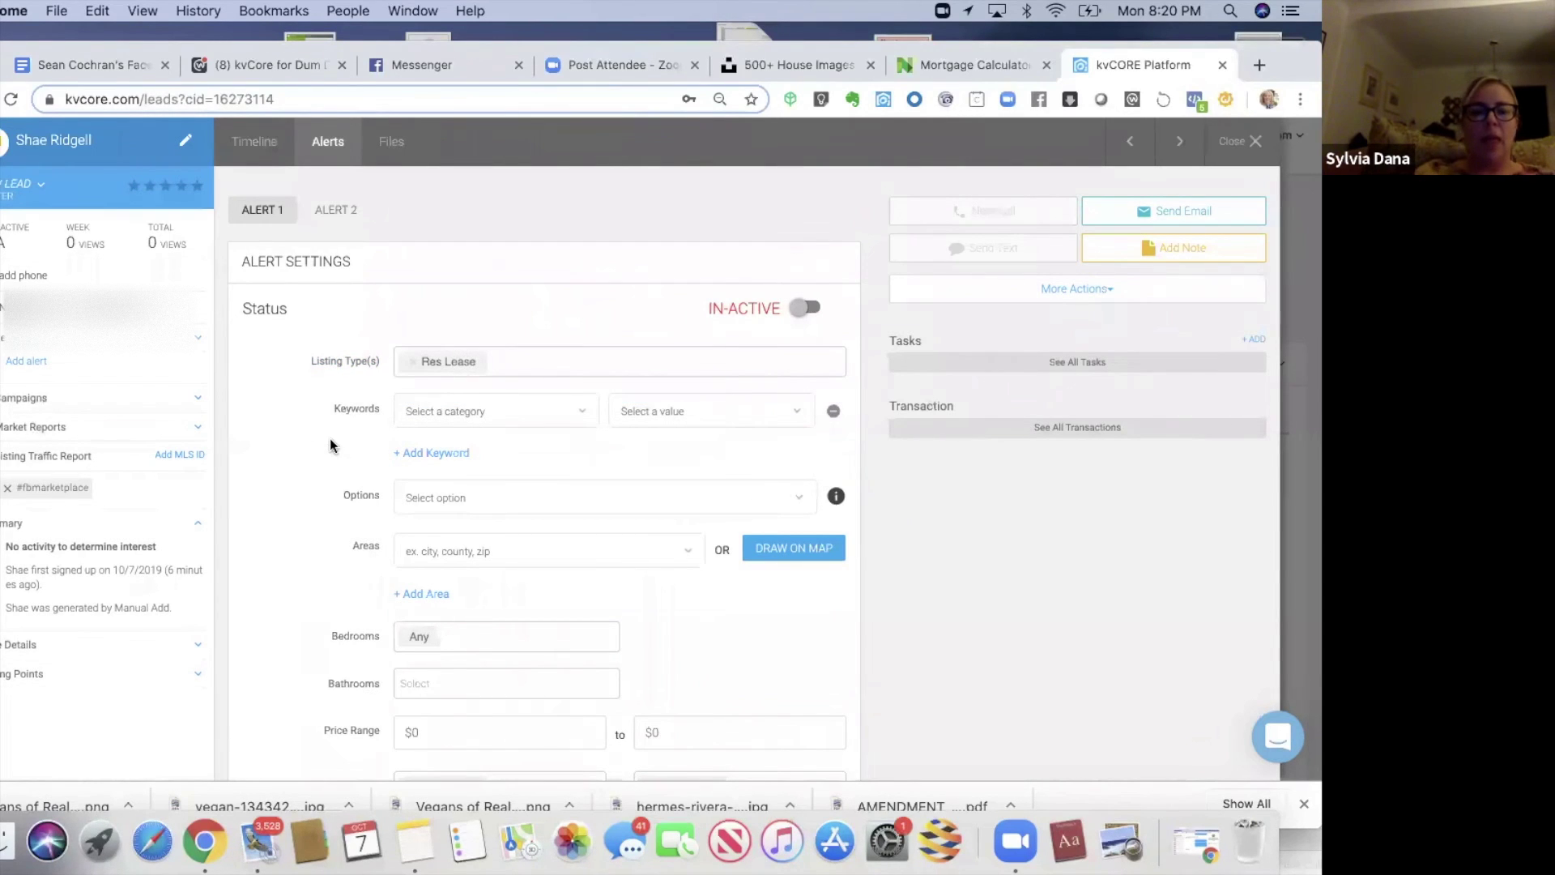
scroll(330, 445, down, 3)
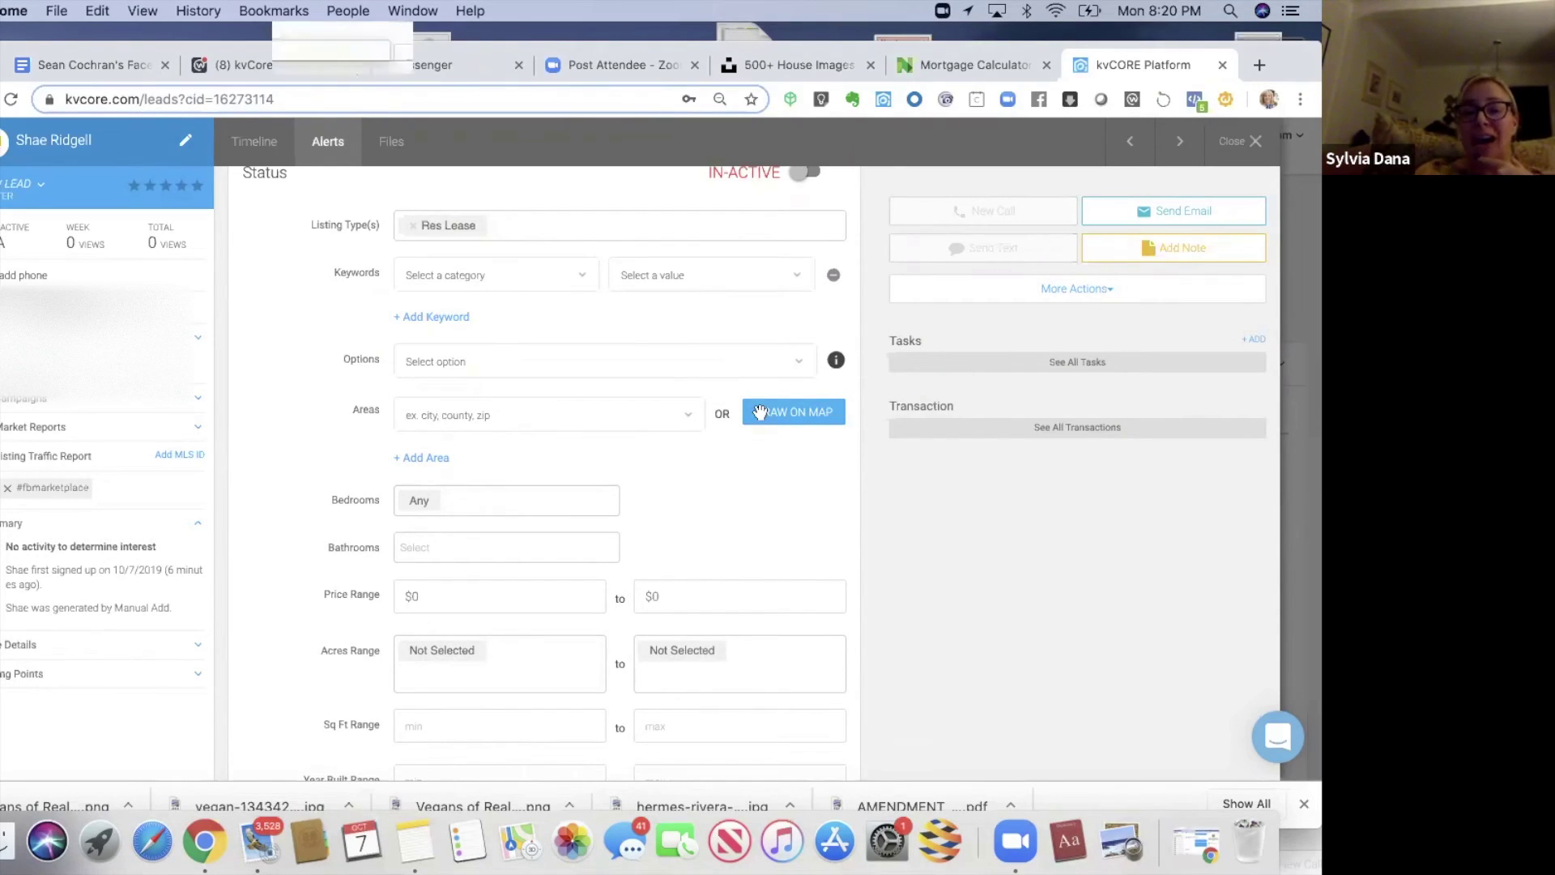
click(759, 413)
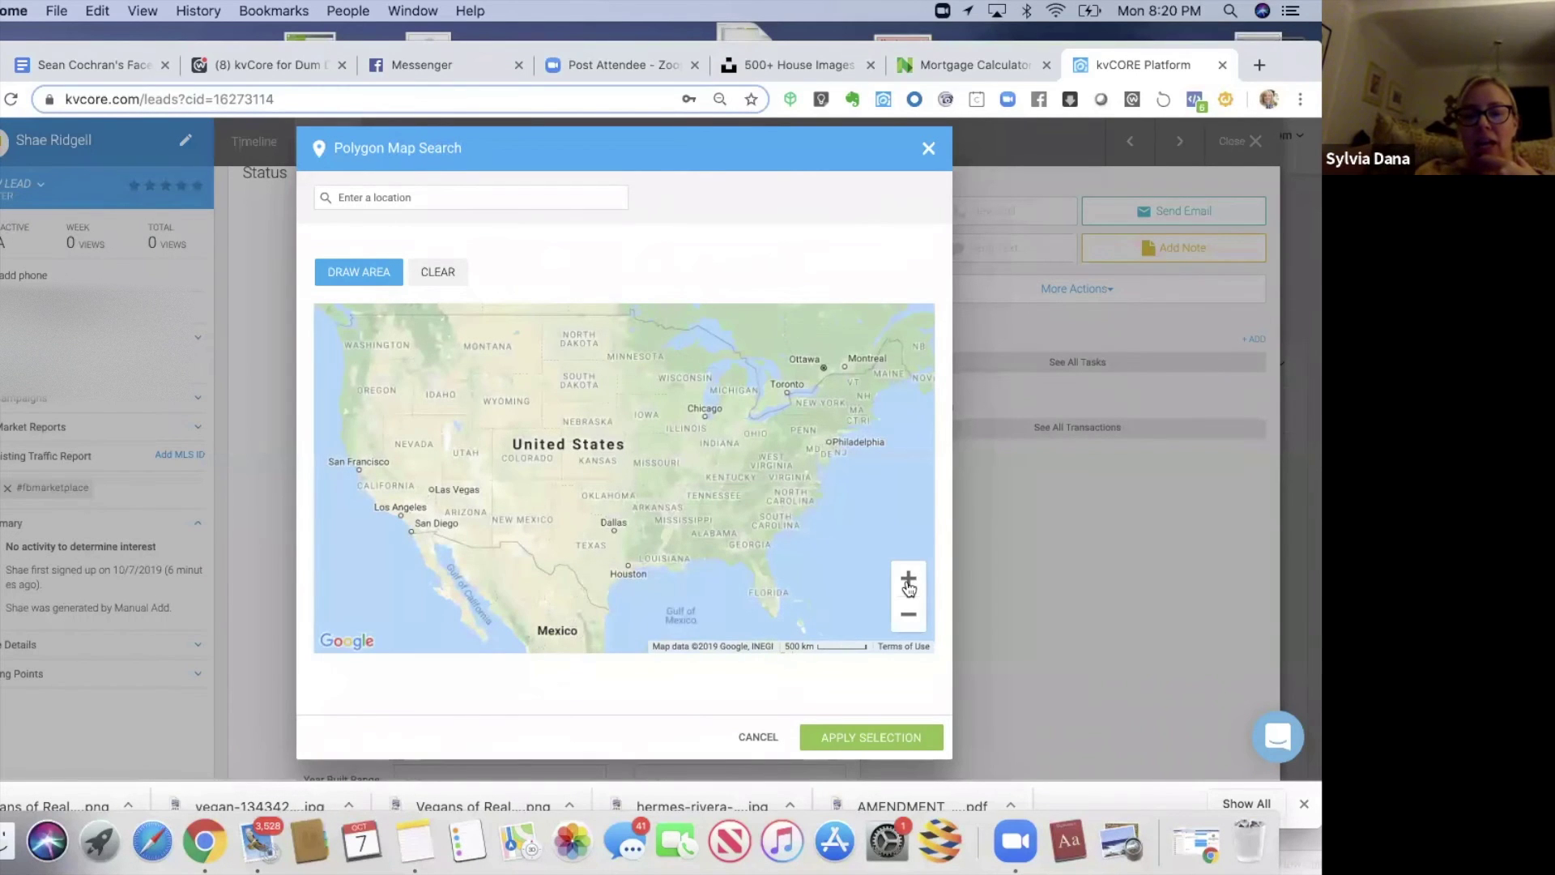
- Draw a search polygon around Muskegon, Grand Rapids, Holland and Kalamazoo, and apply it to Alert 1
click(908, 579)
drag(736, 476, 581, 606)
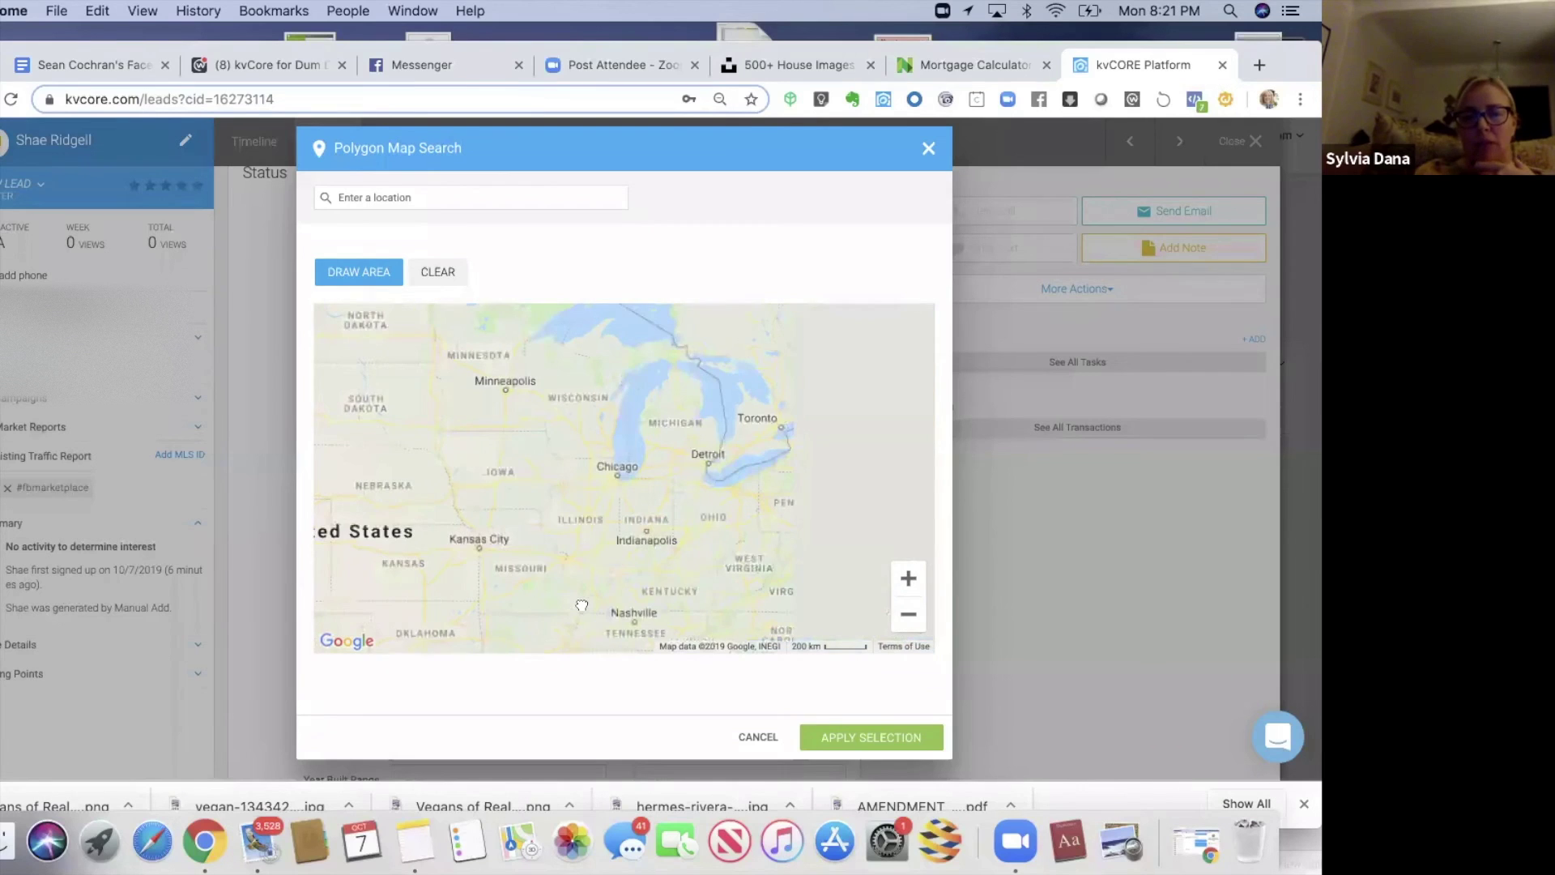
click(906, 578)
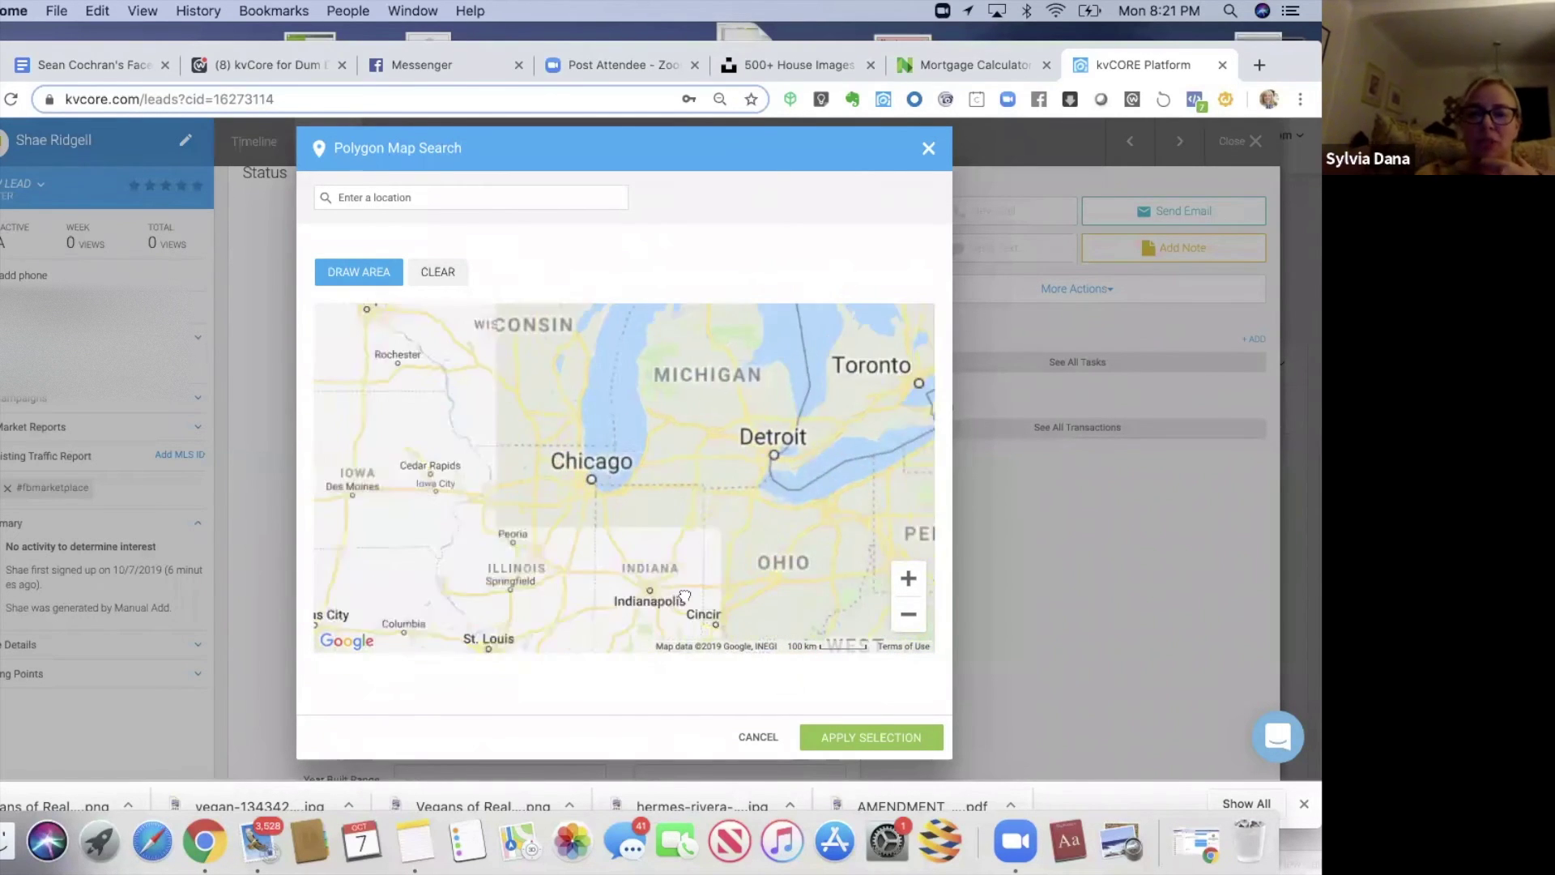
drag(747, 531, 685, 596)
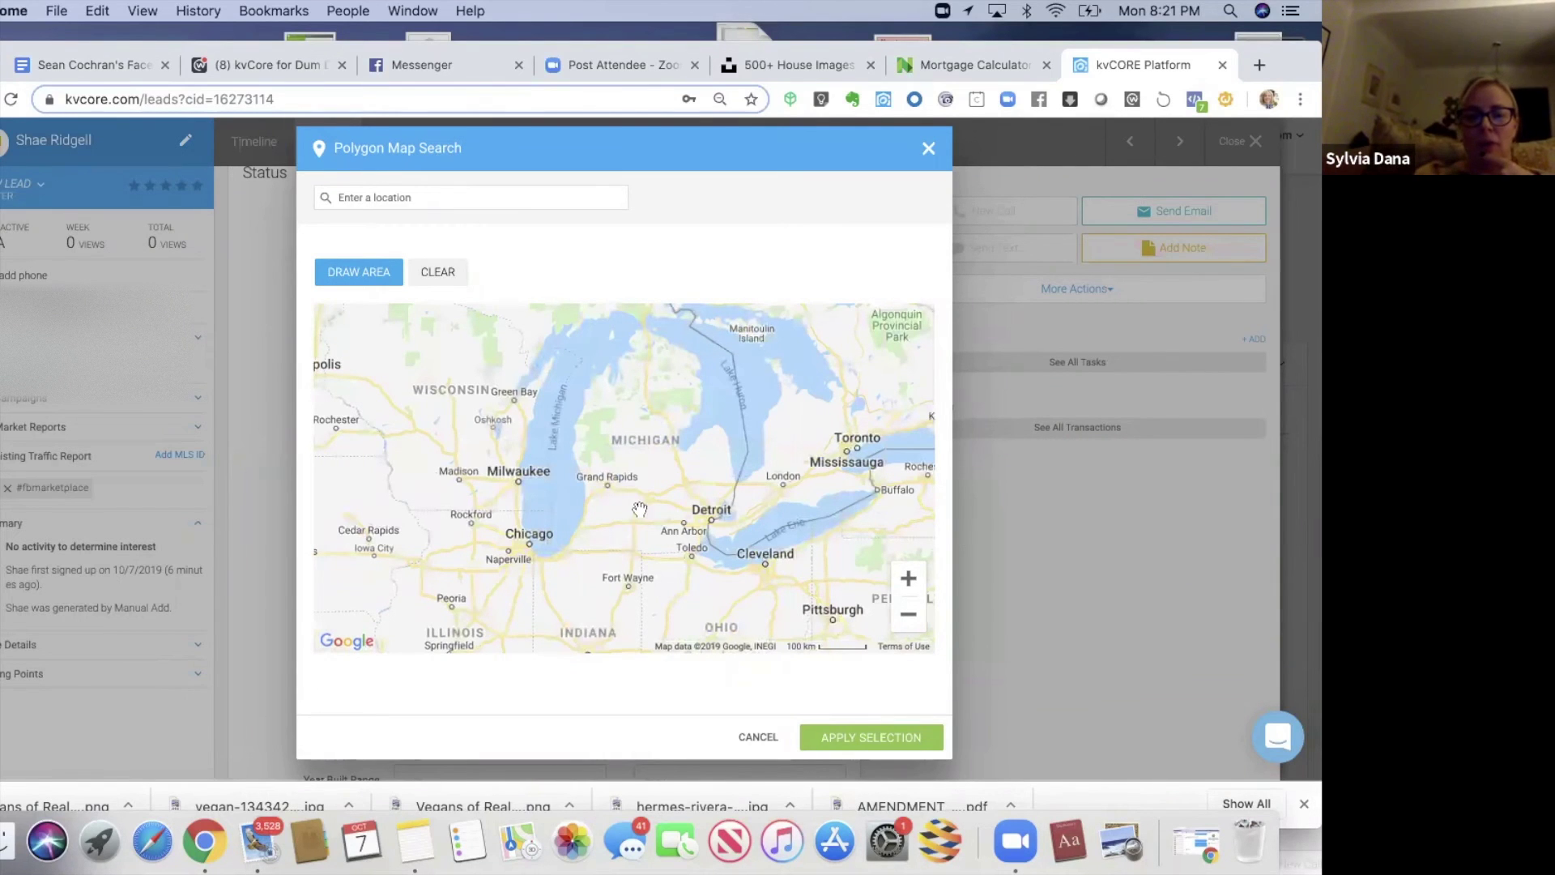
click(908, 580)
click(908, 580)
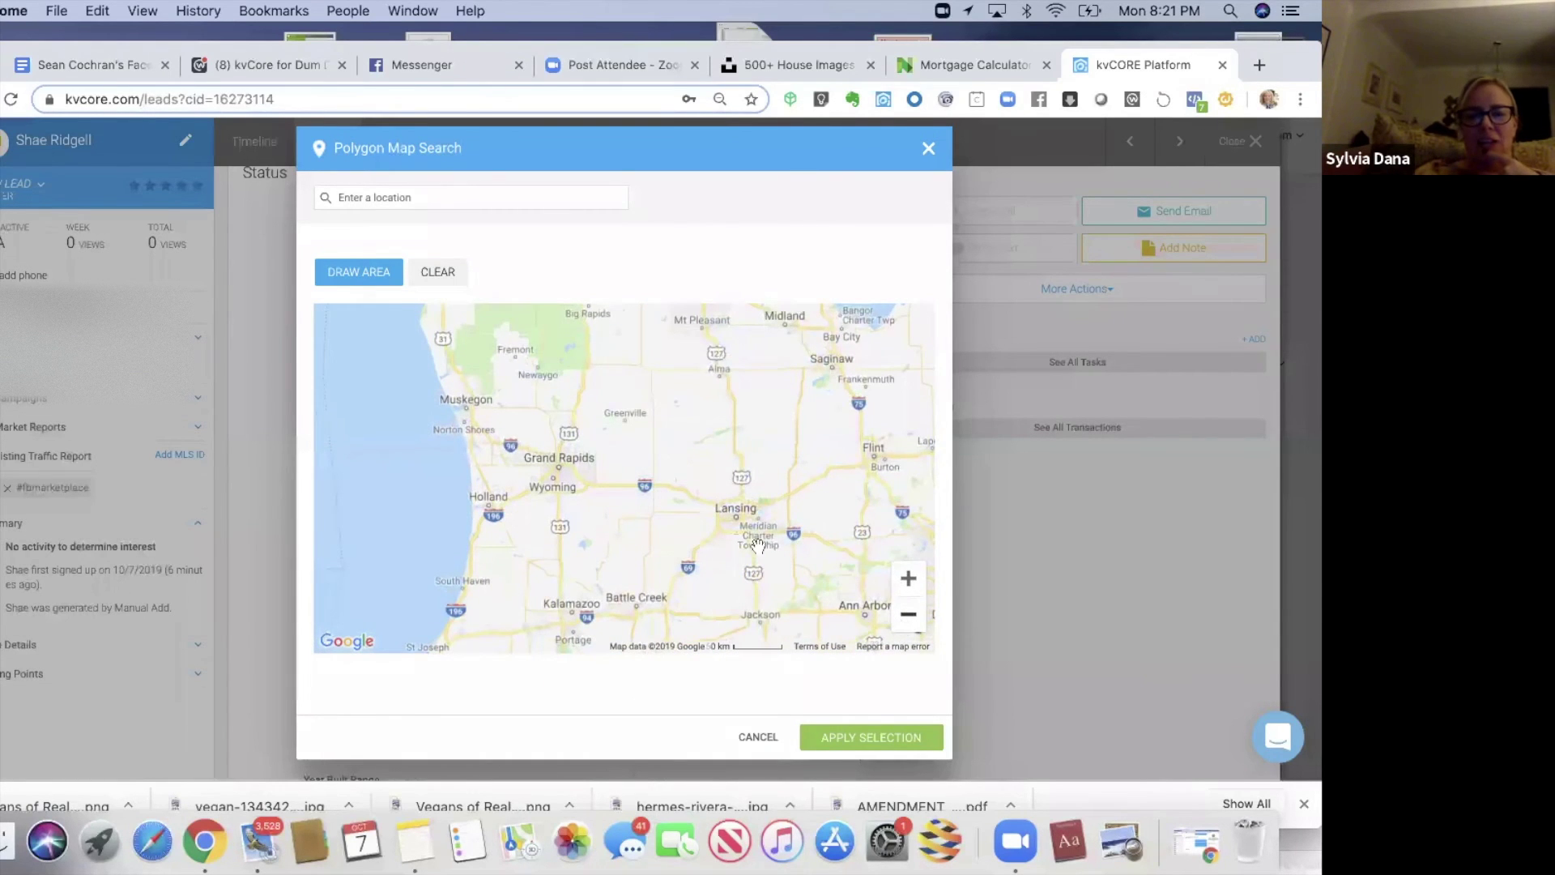
click(374, 280)
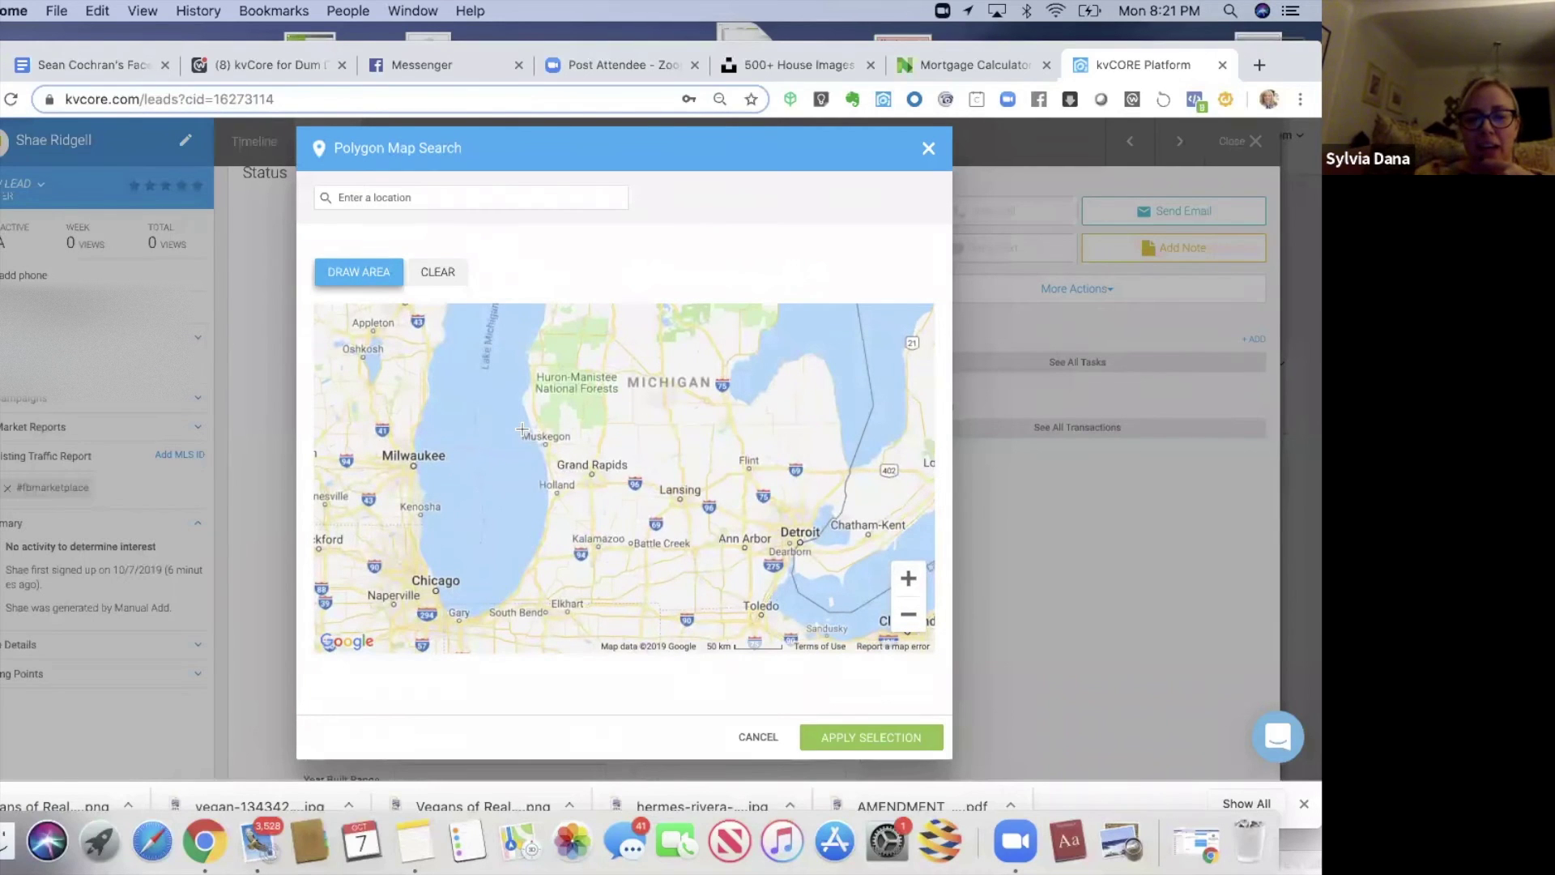
mouse_move(522, 429)
mouse_down()
mouse_move(605, 419)
mouse_move(651, 442)
mouse_move(667, 539)
mouse_up()
drag(564, 584, 524, 571)
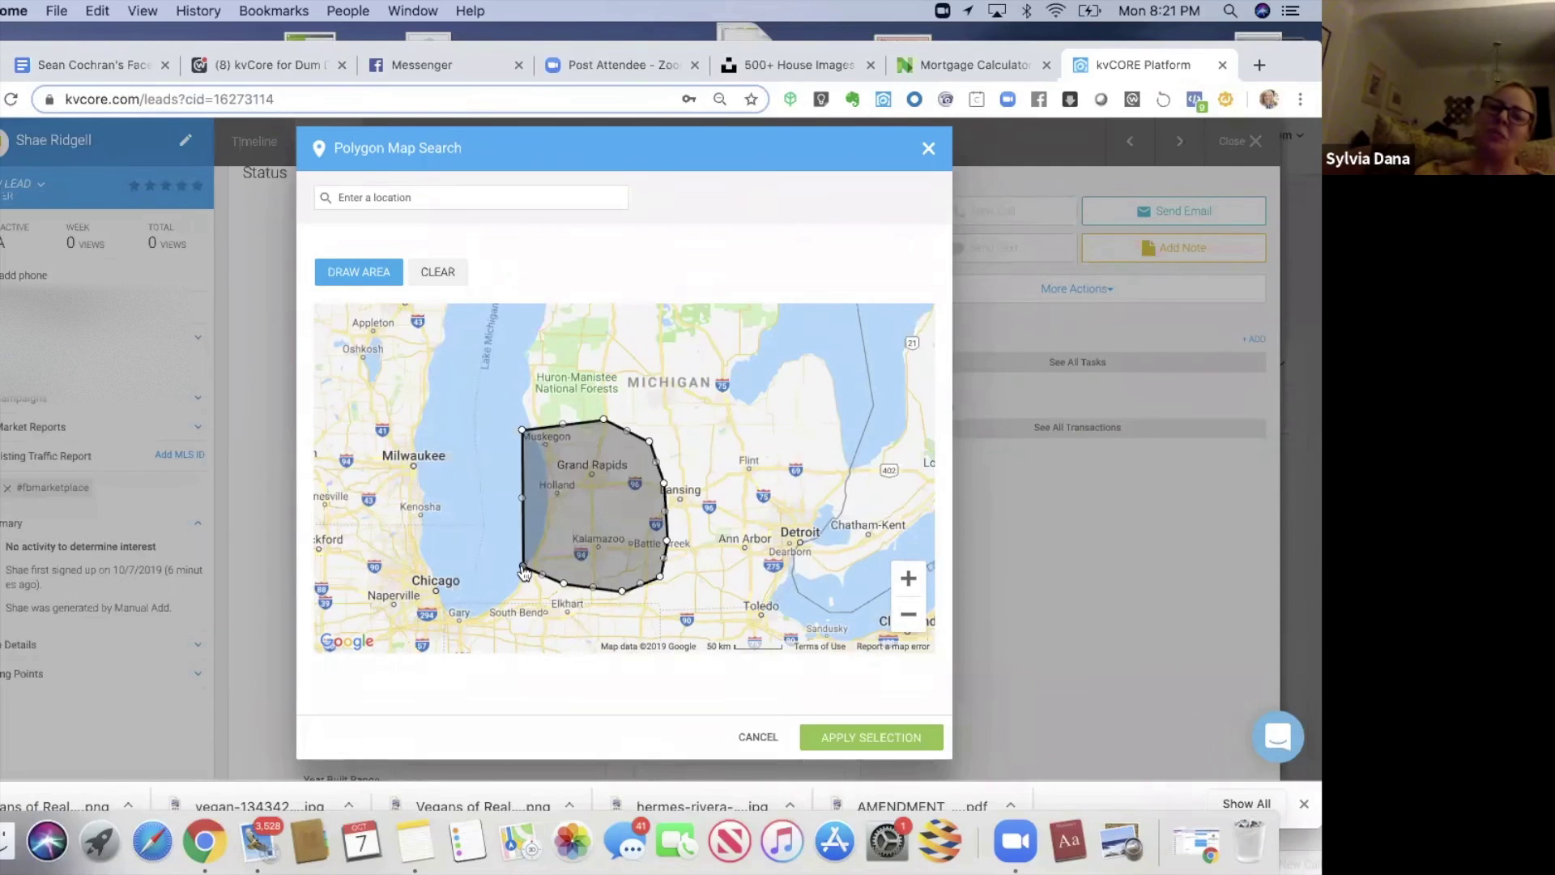
click(880, 737)
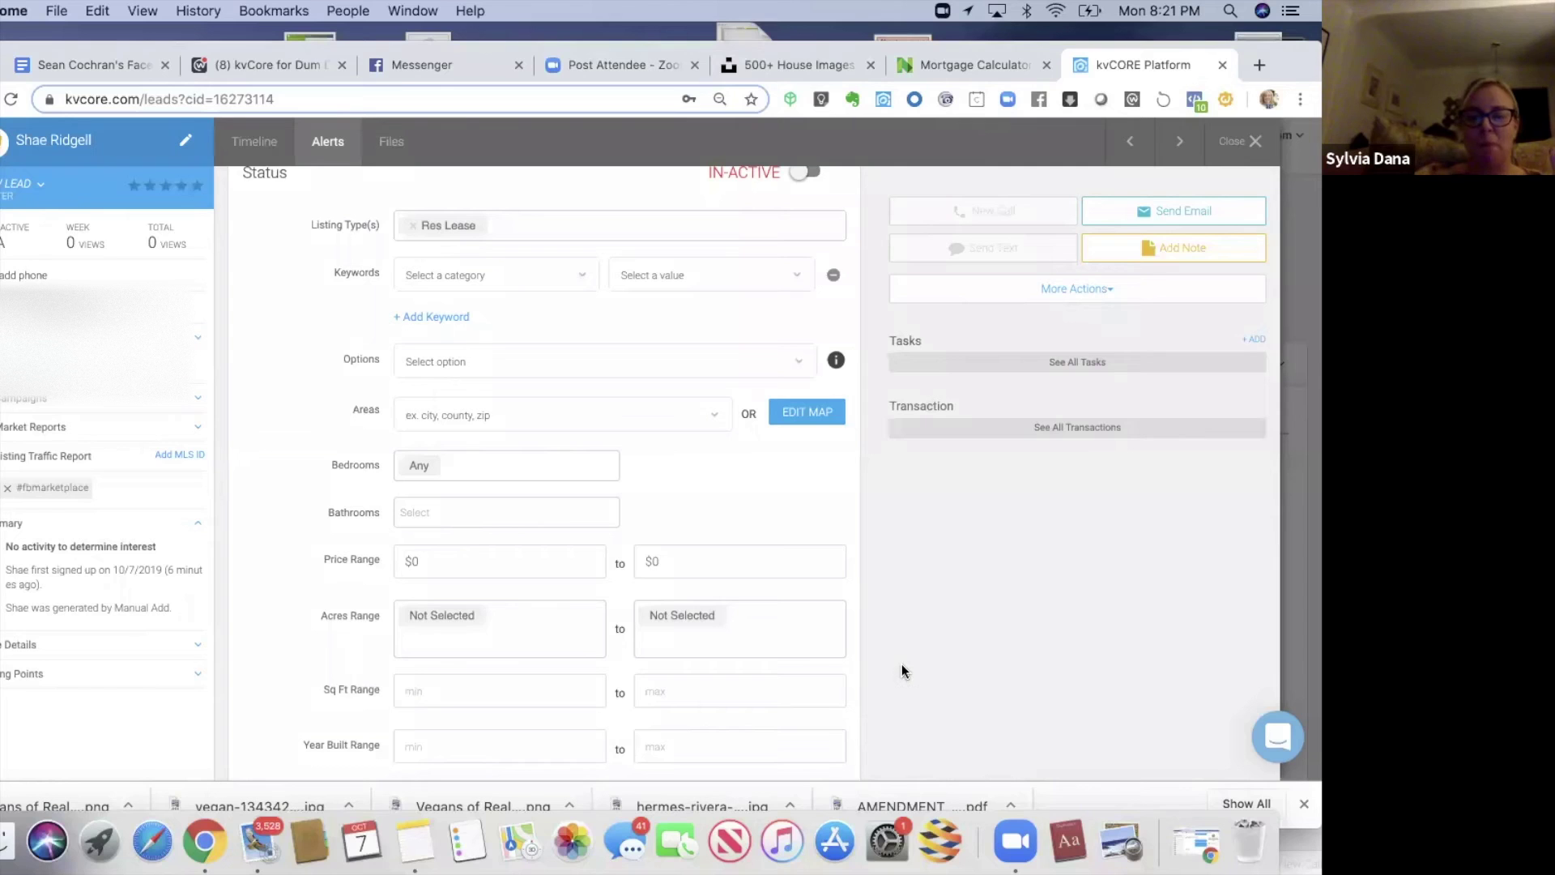
- Set Alert 1 to send Once Weekly and save it as an active alert
scroll(902, 665, down, 3)
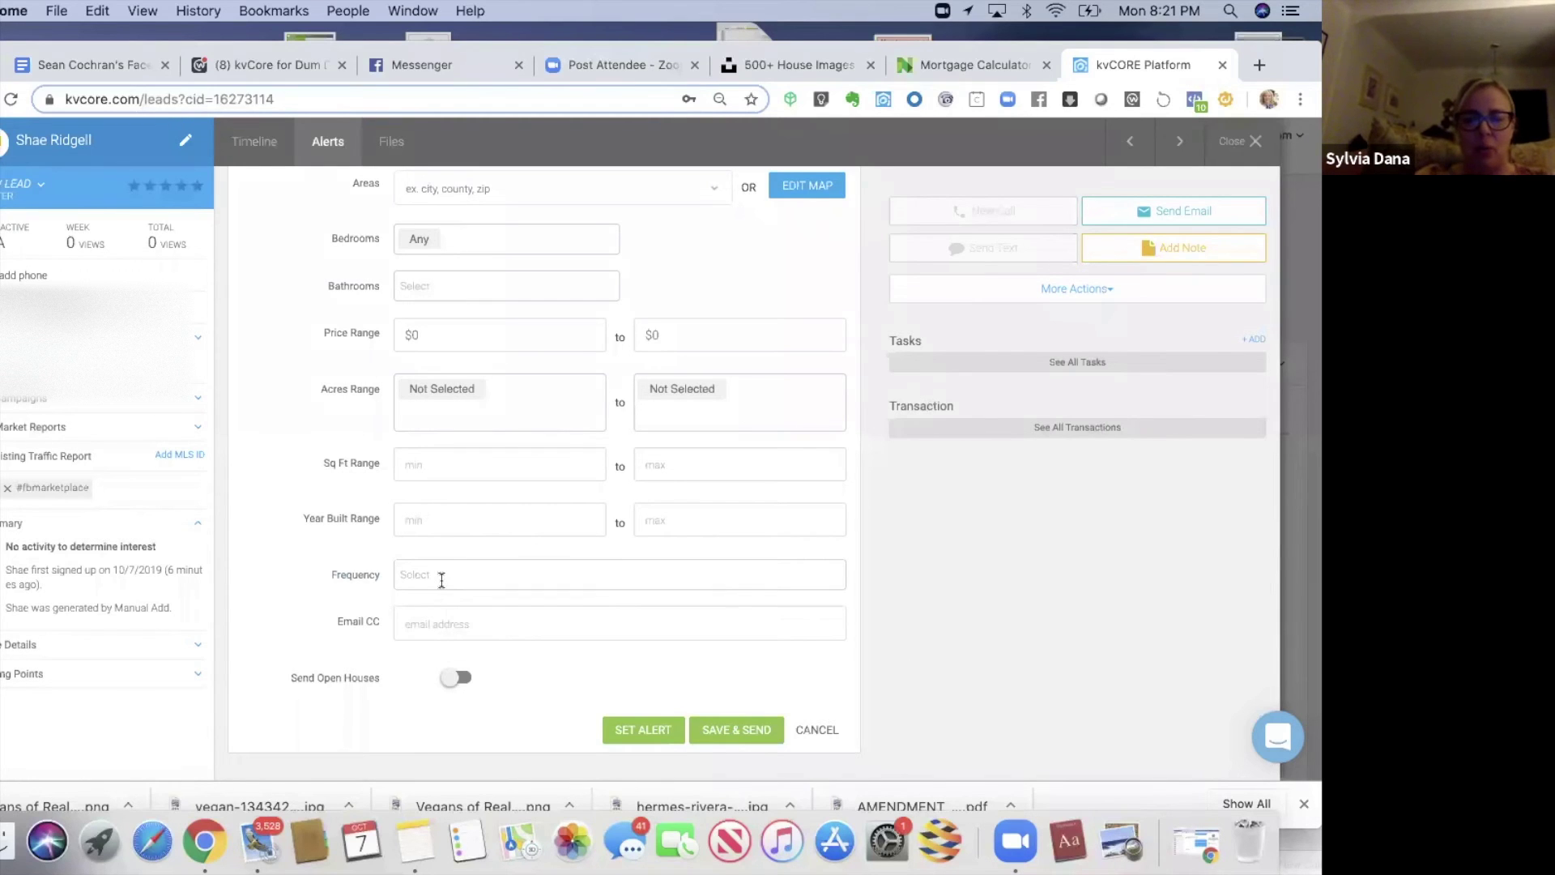
click(442, 577)
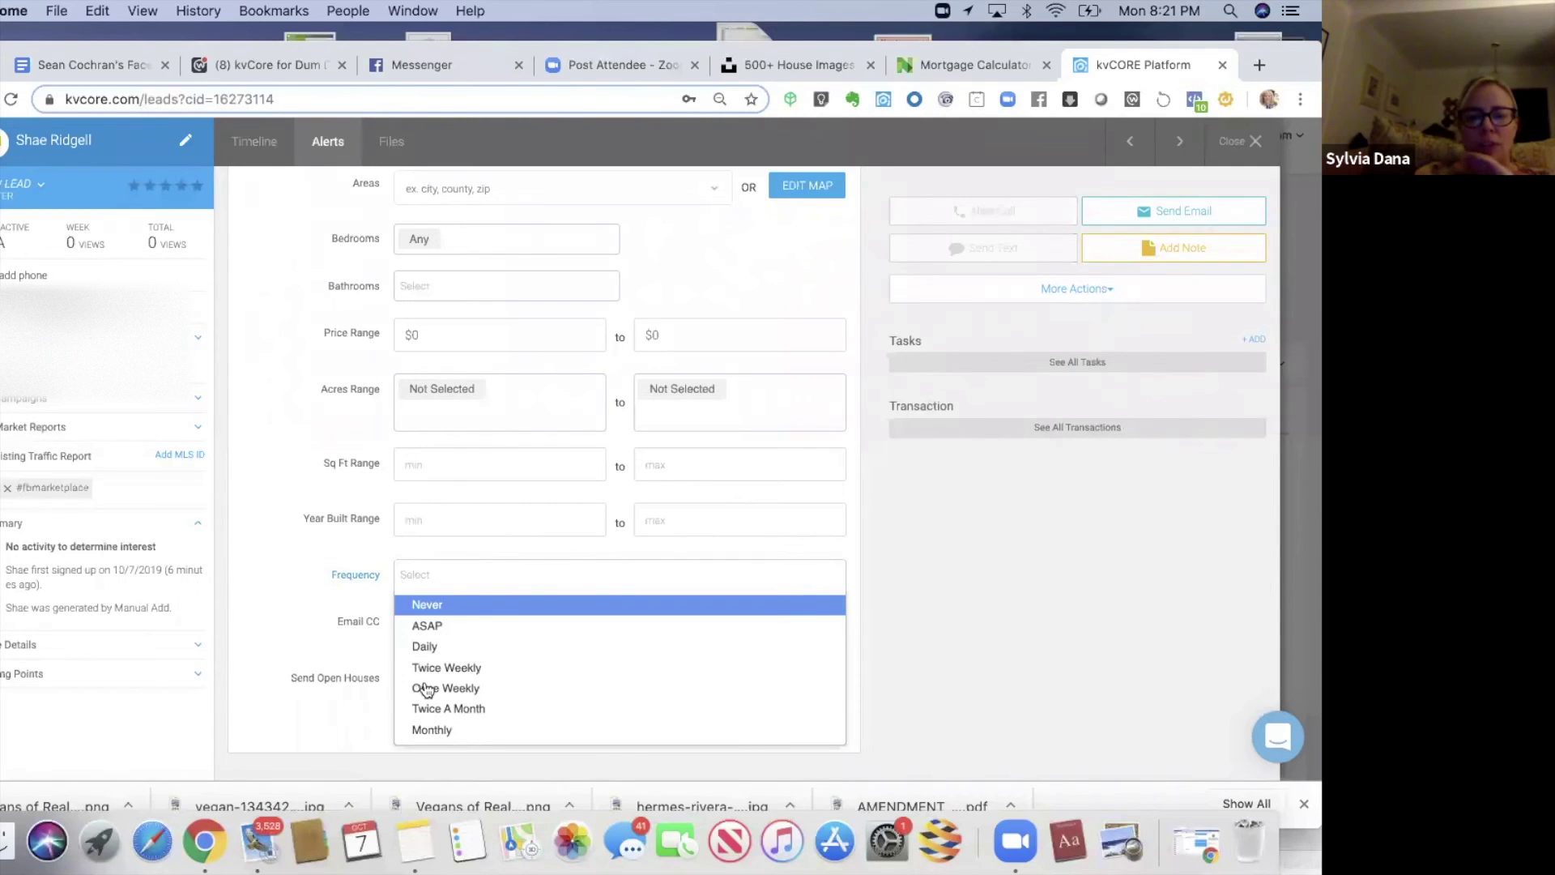
click(427, 689)
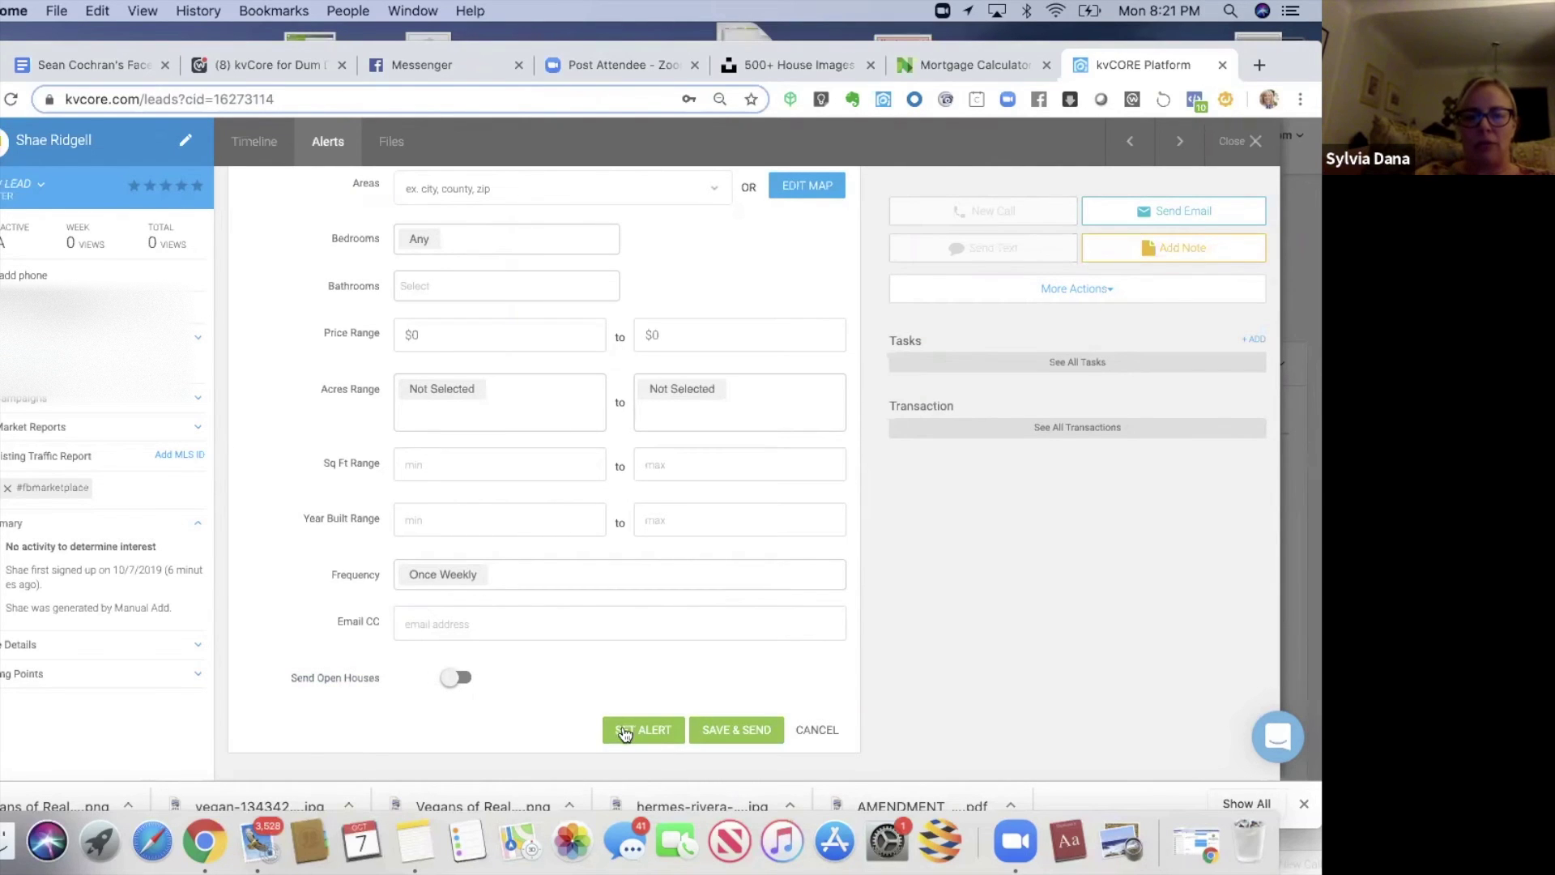
click(624, 729)
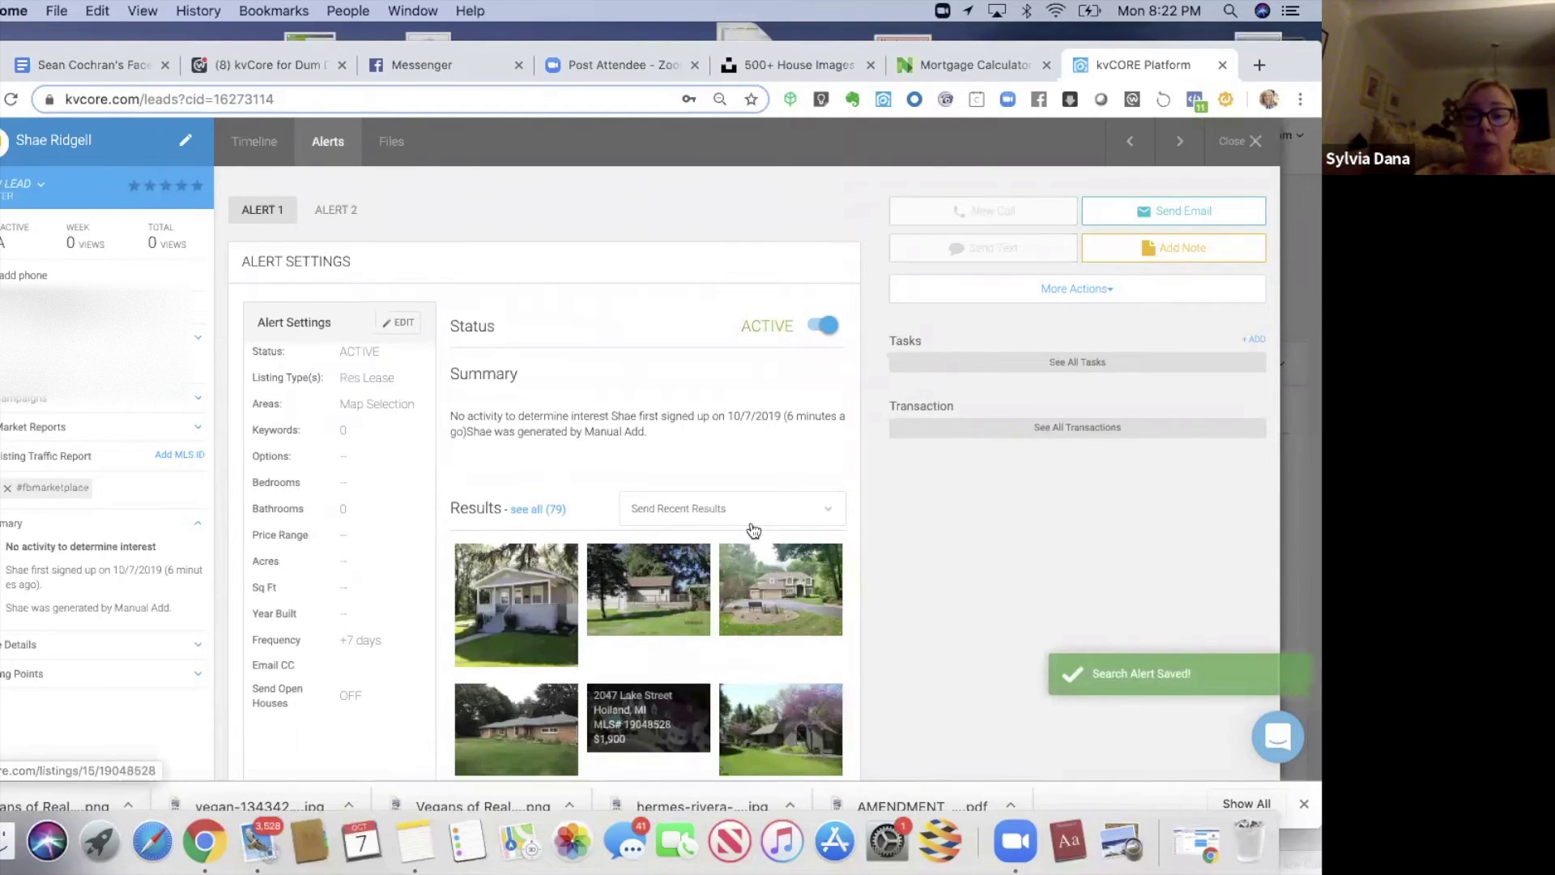
- Copy the alert's recent-results link and bring up the lead's Messenger chat
click(757, 510)
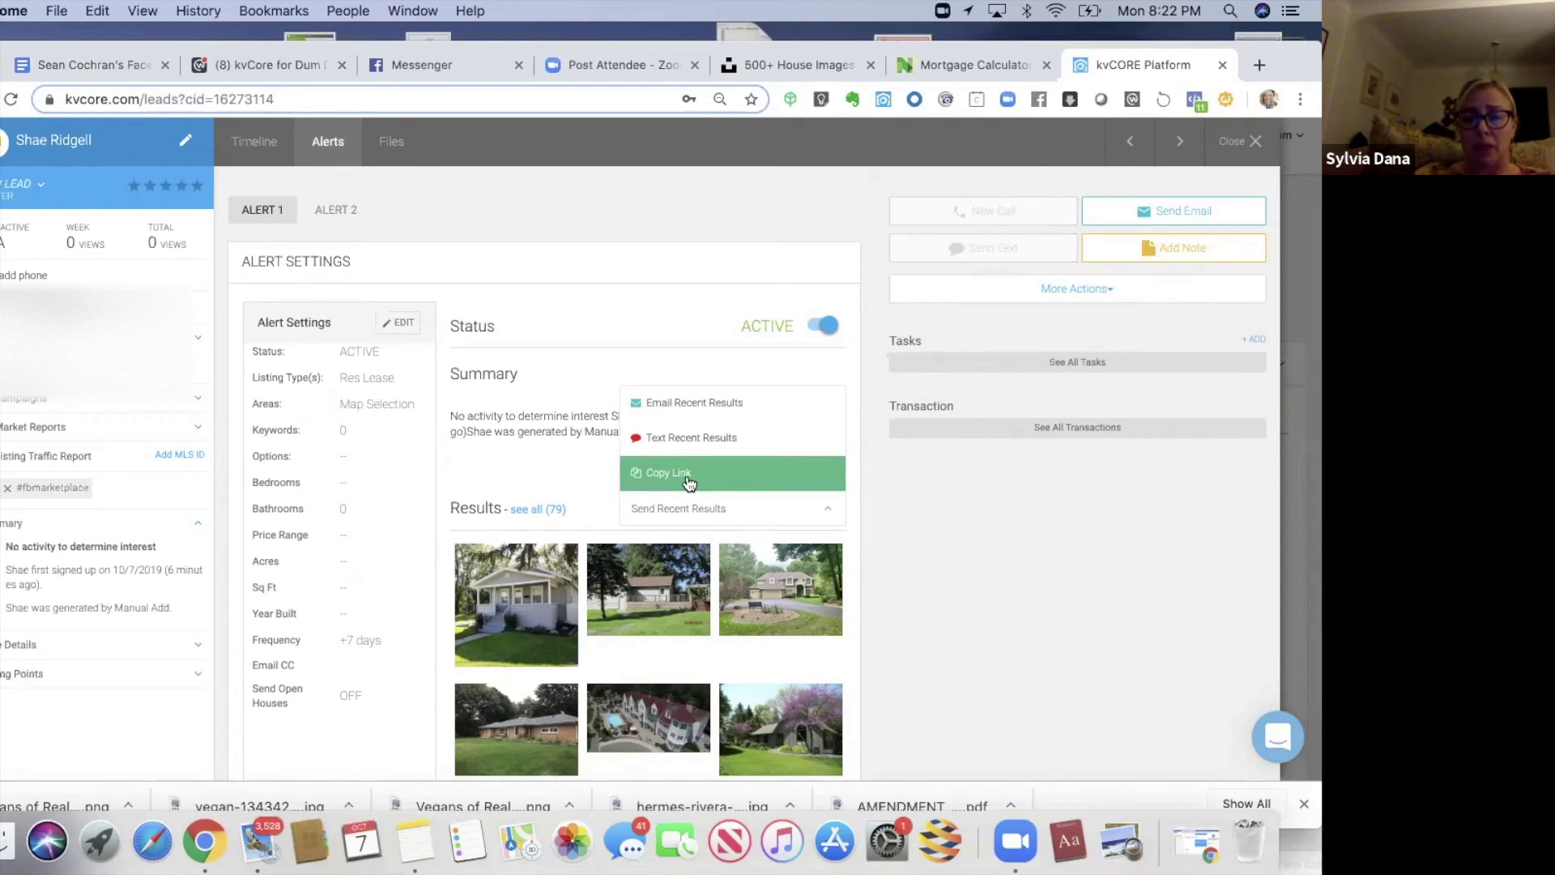
click(687, 480)
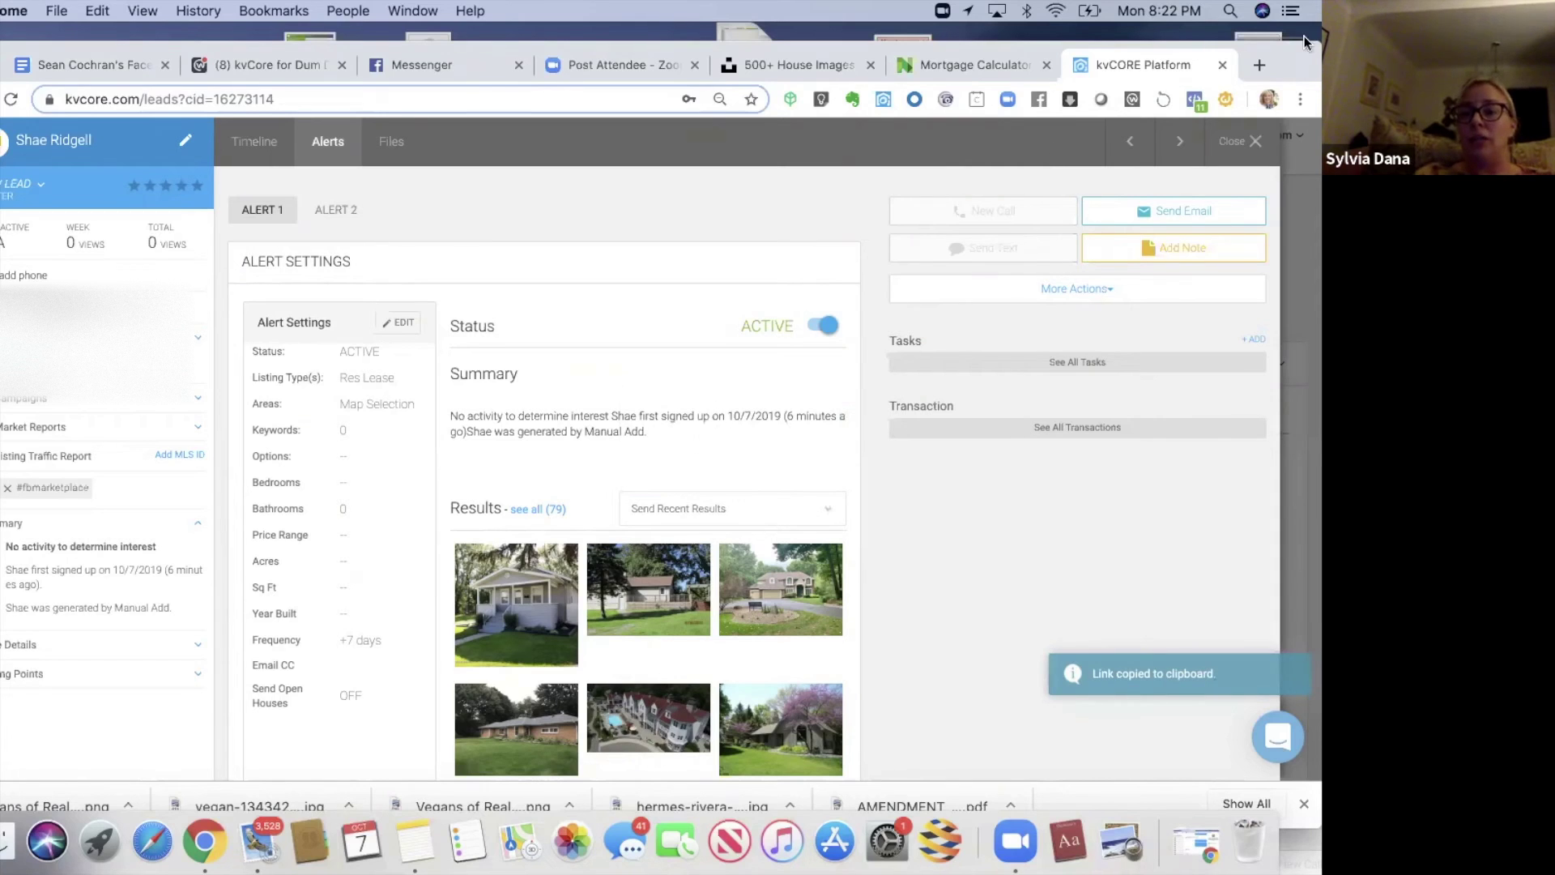
drag(1291, 61, 1280, 133)
click(451, 131)
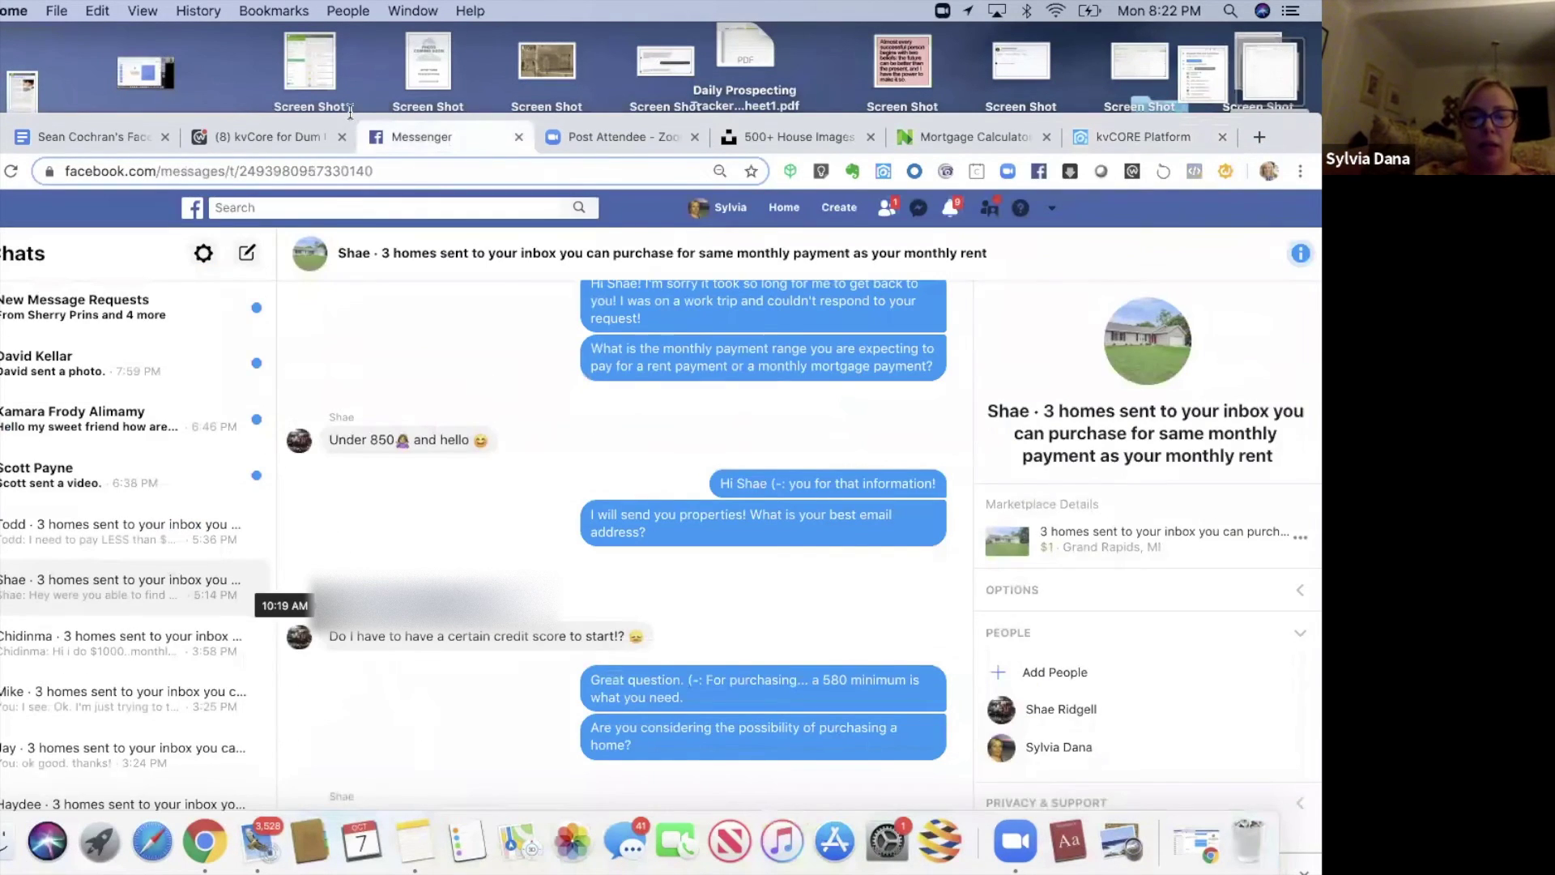
- Send the lead the West Michigan rental properties paragraph from Notes, followed by the results link
drag(350, 117, 350, 42)
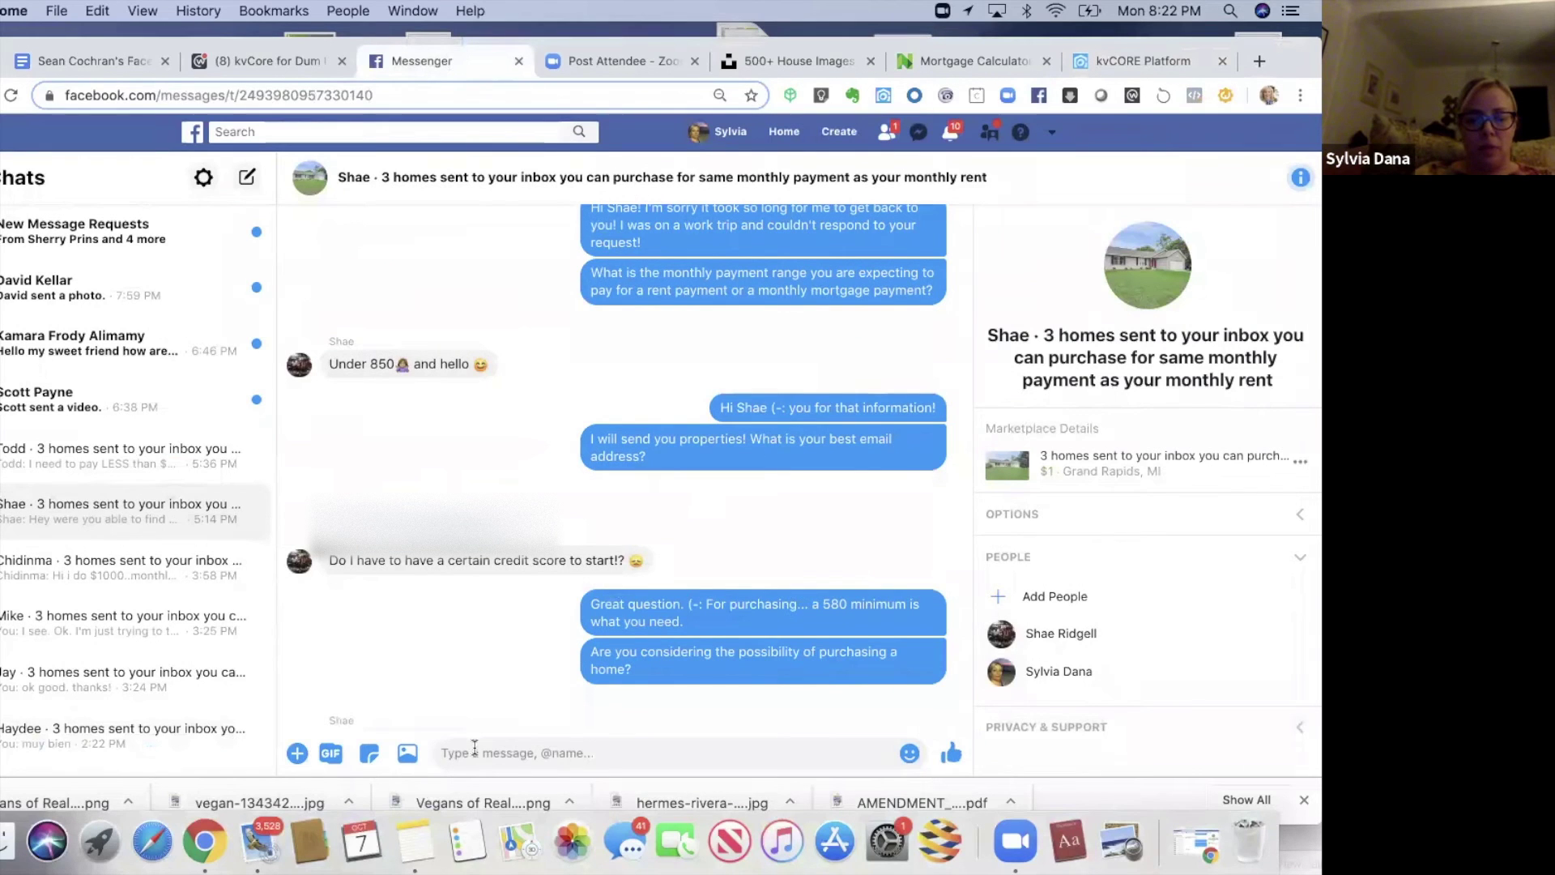
key(super+v)
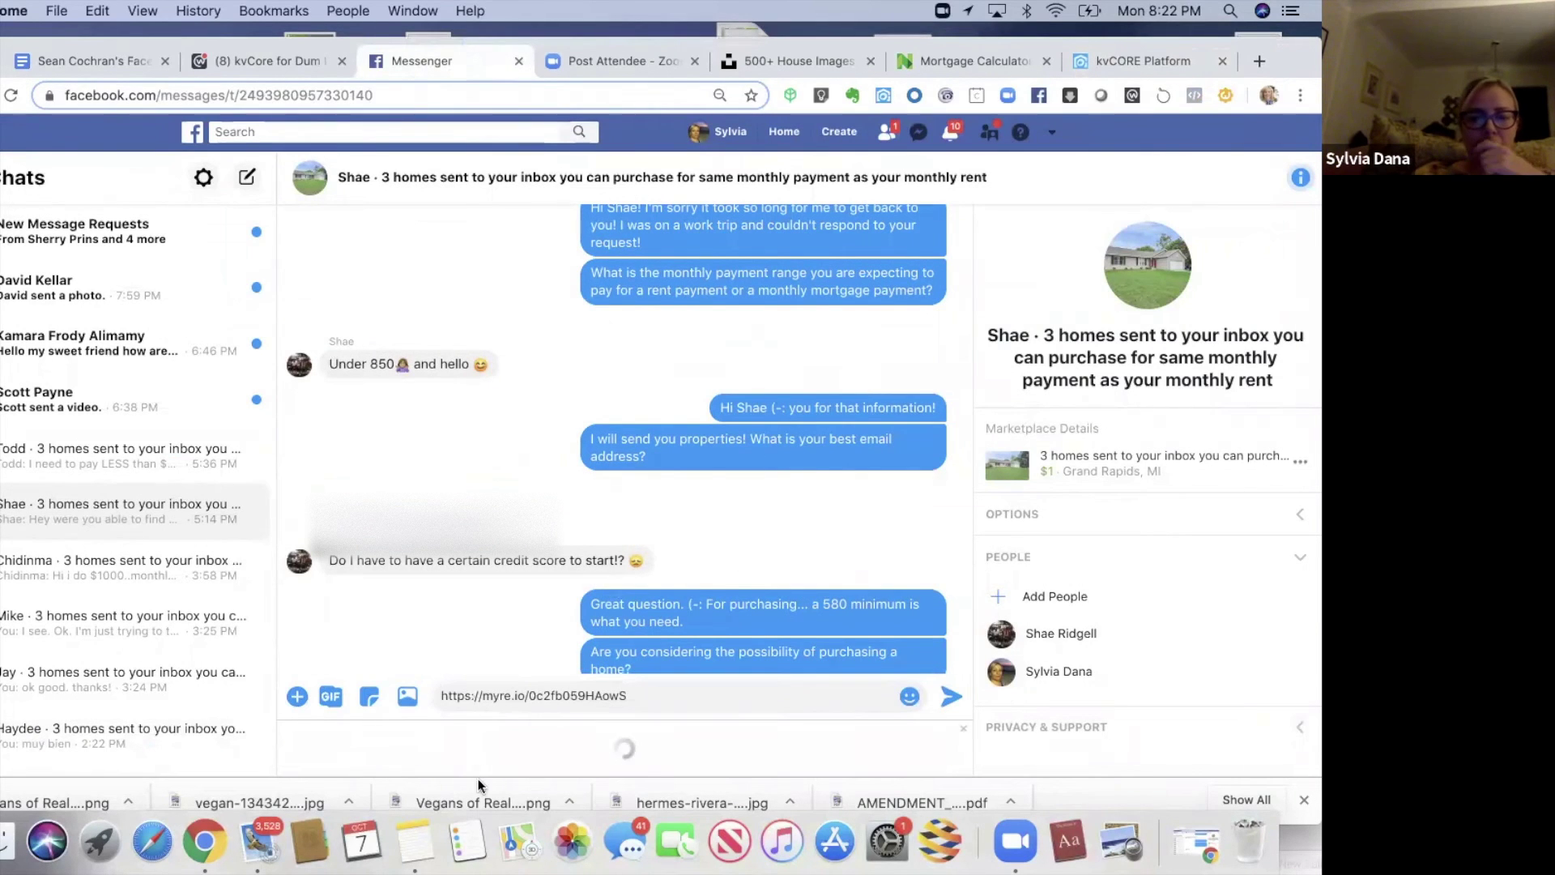
click(415, 842)
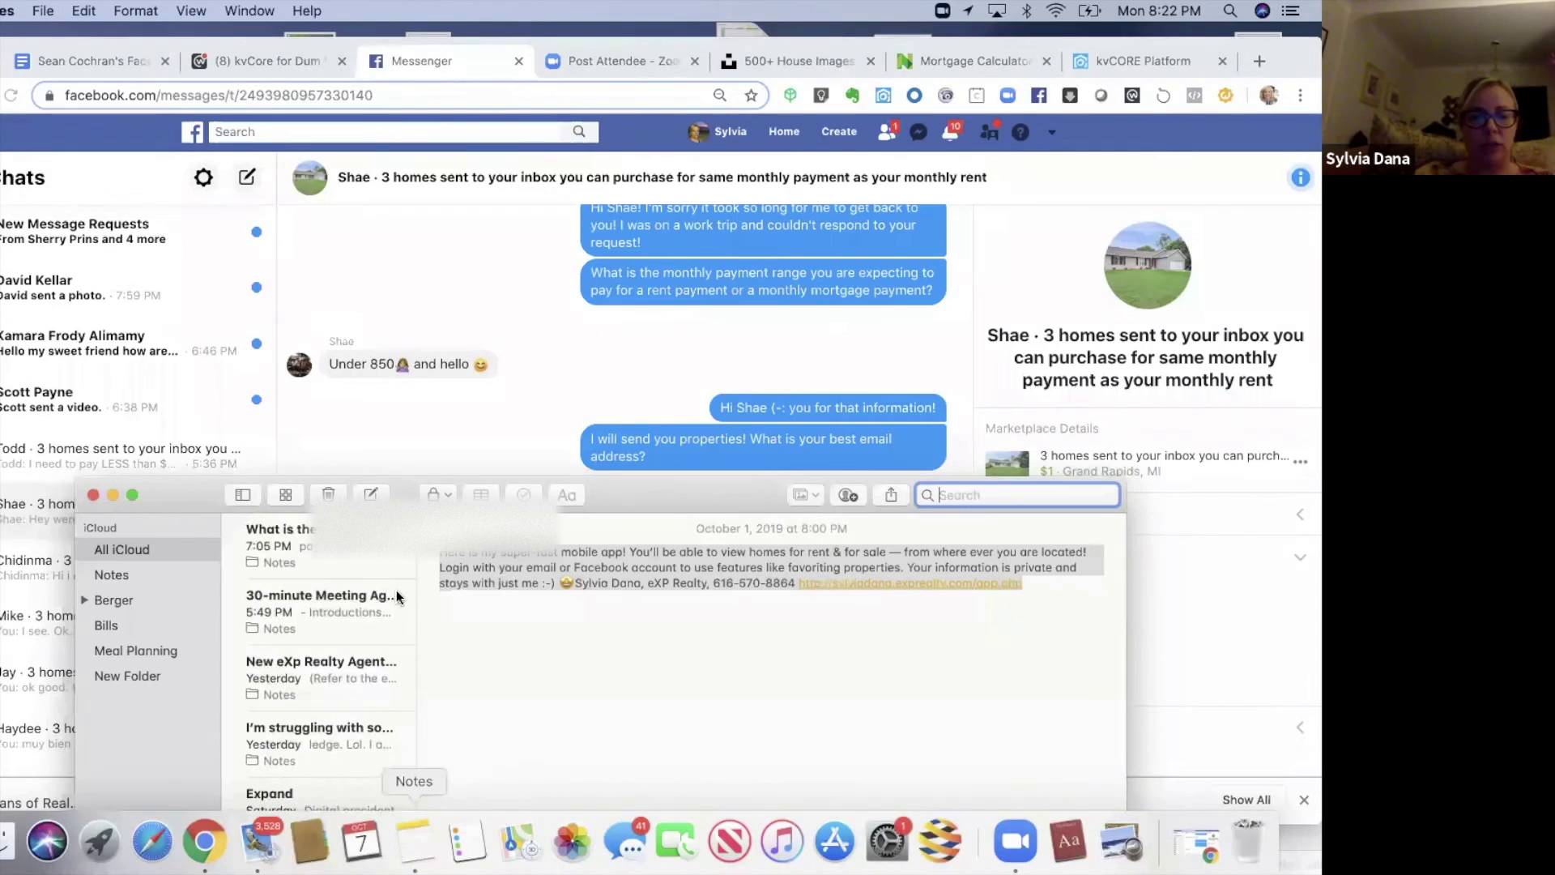
click(322, 549)
drag(205, 489, 128, 217)
drag(366, 588, 534, 651)
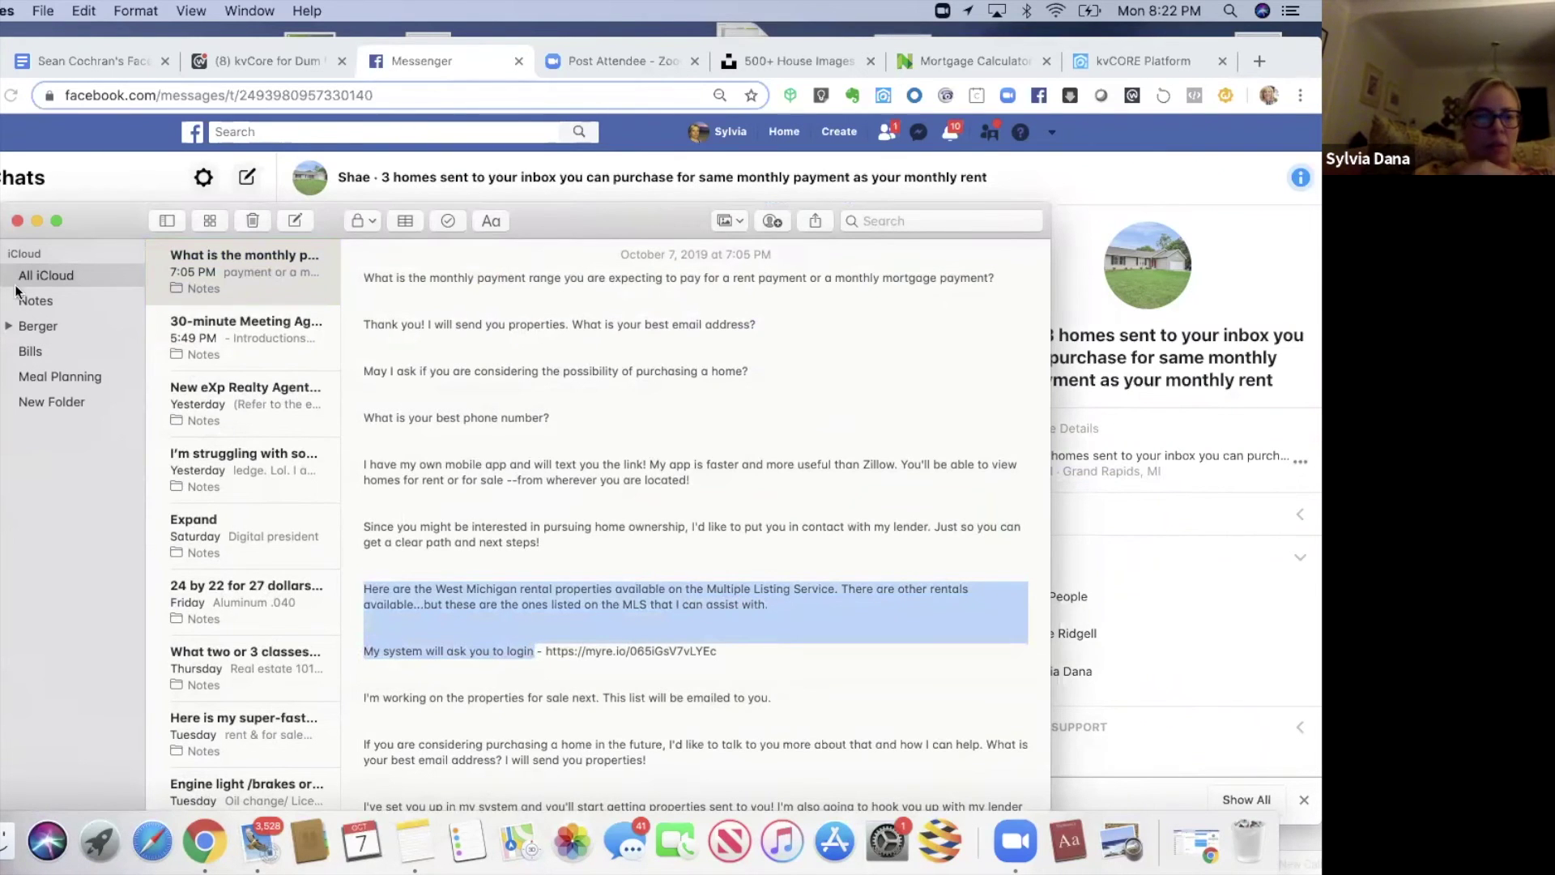
click(17, 220)
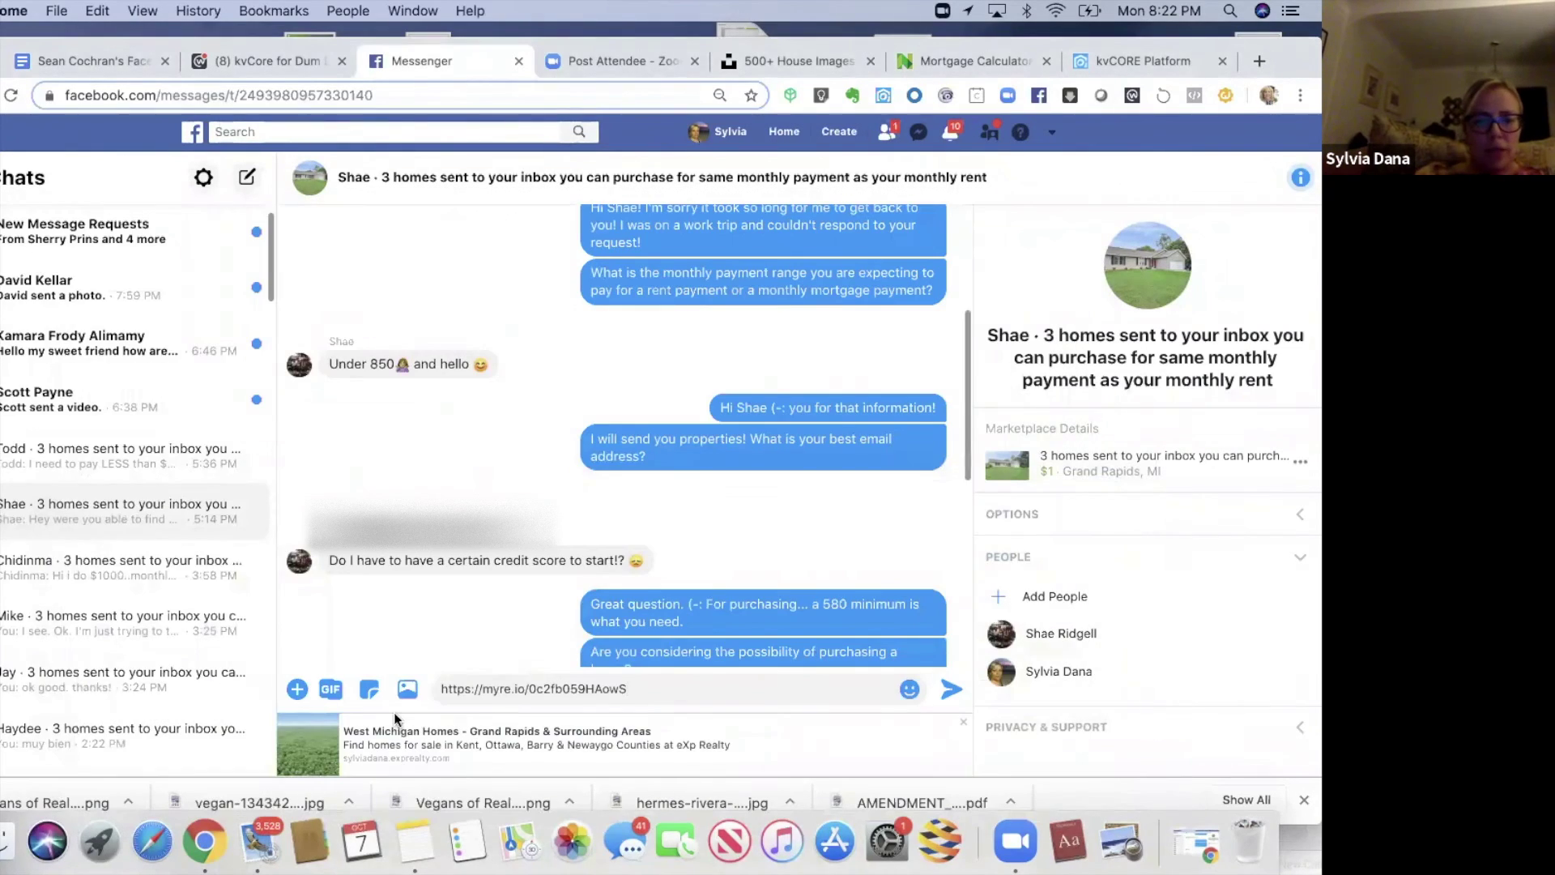
click(442, 688)
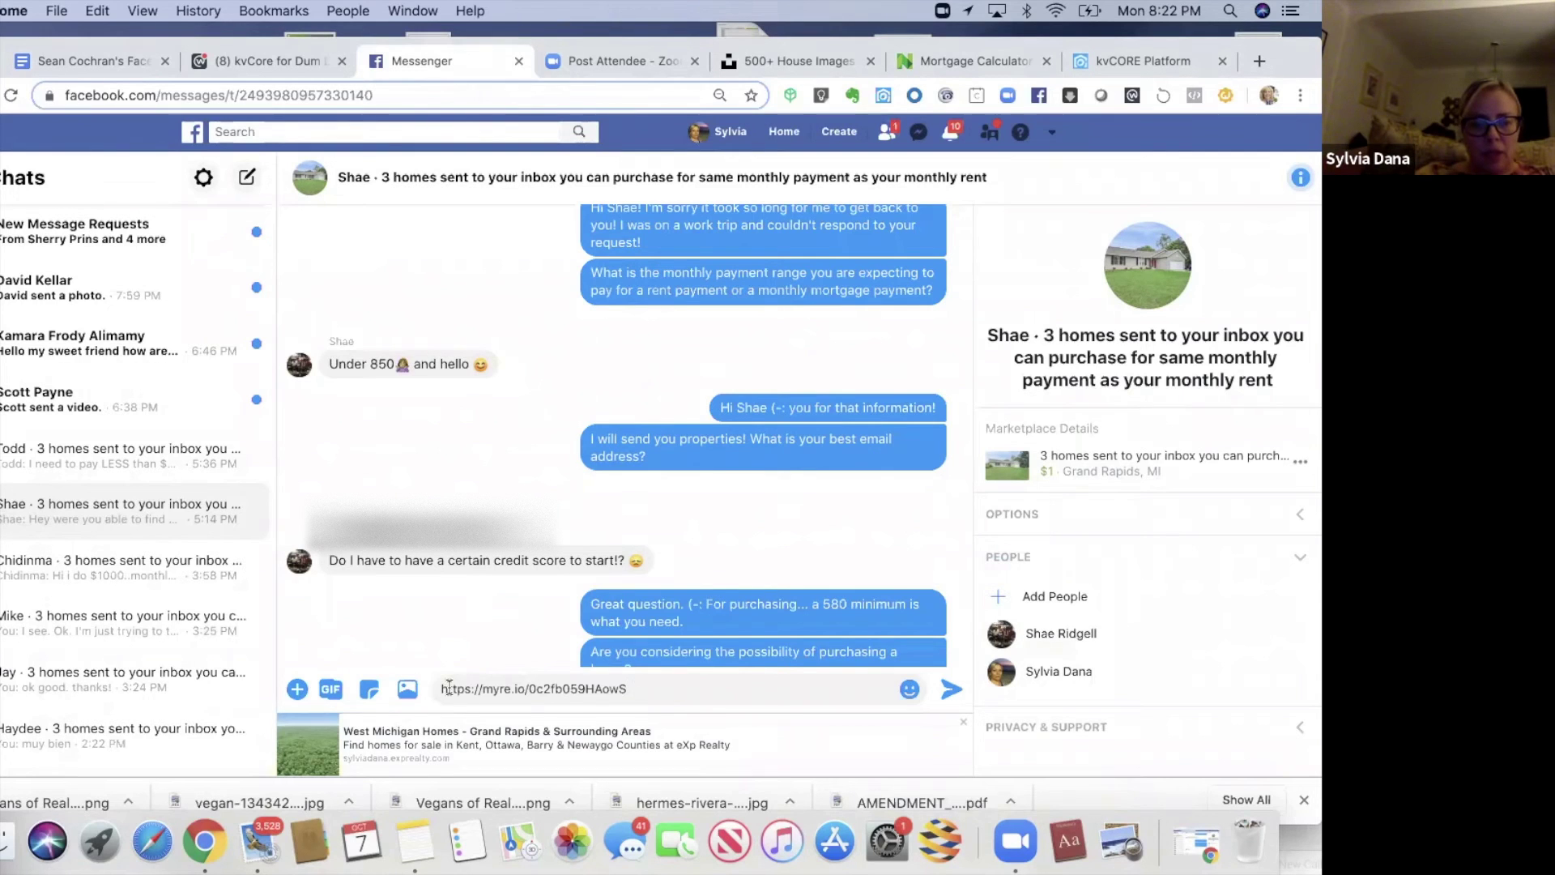
key(super+v)
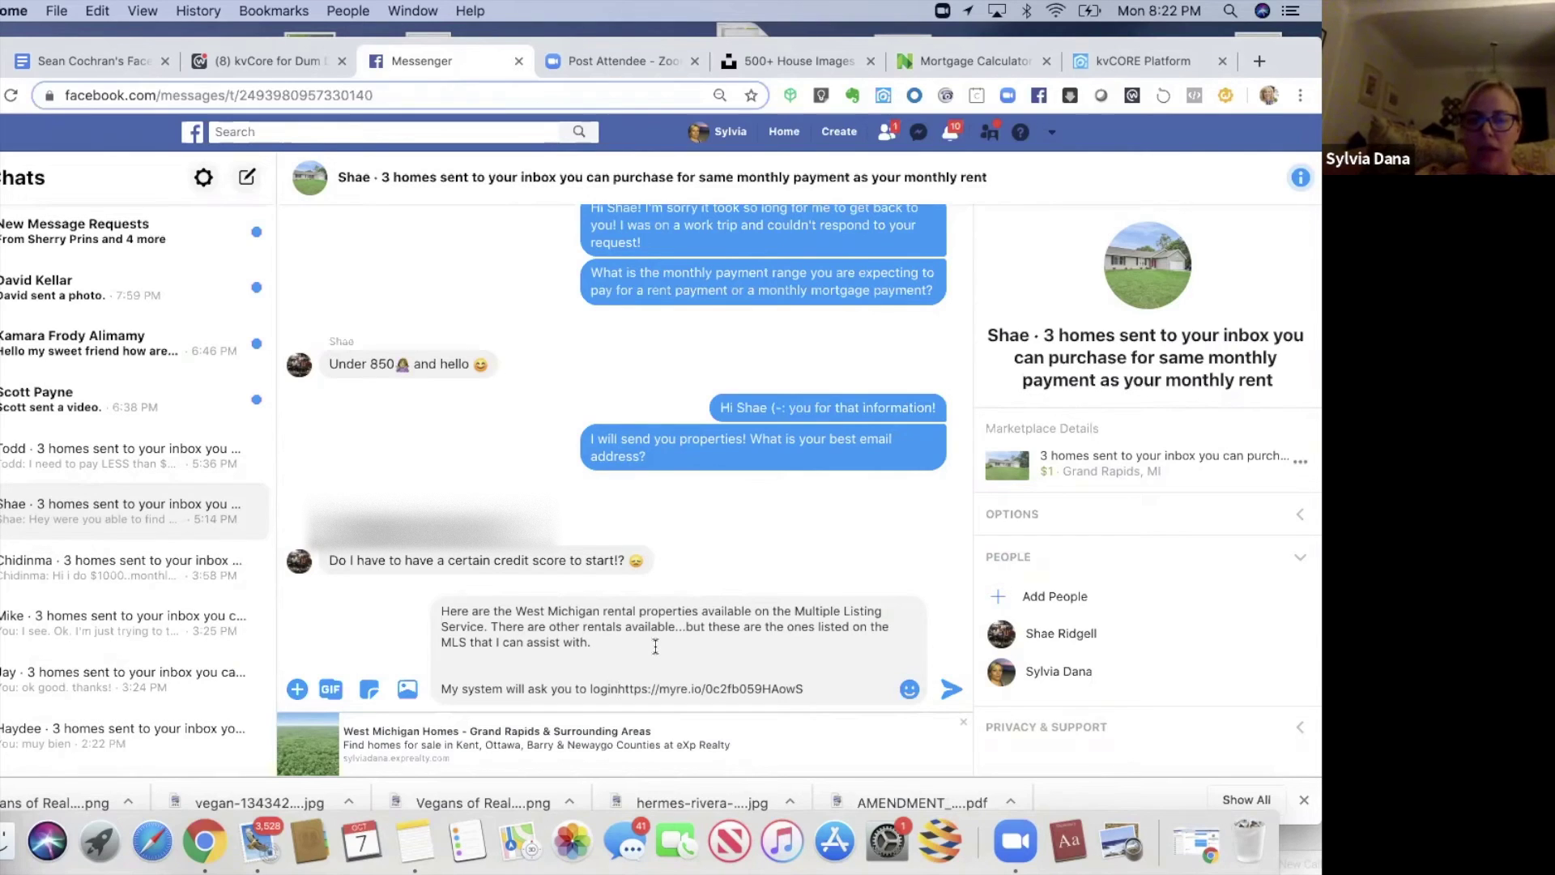
text(.)
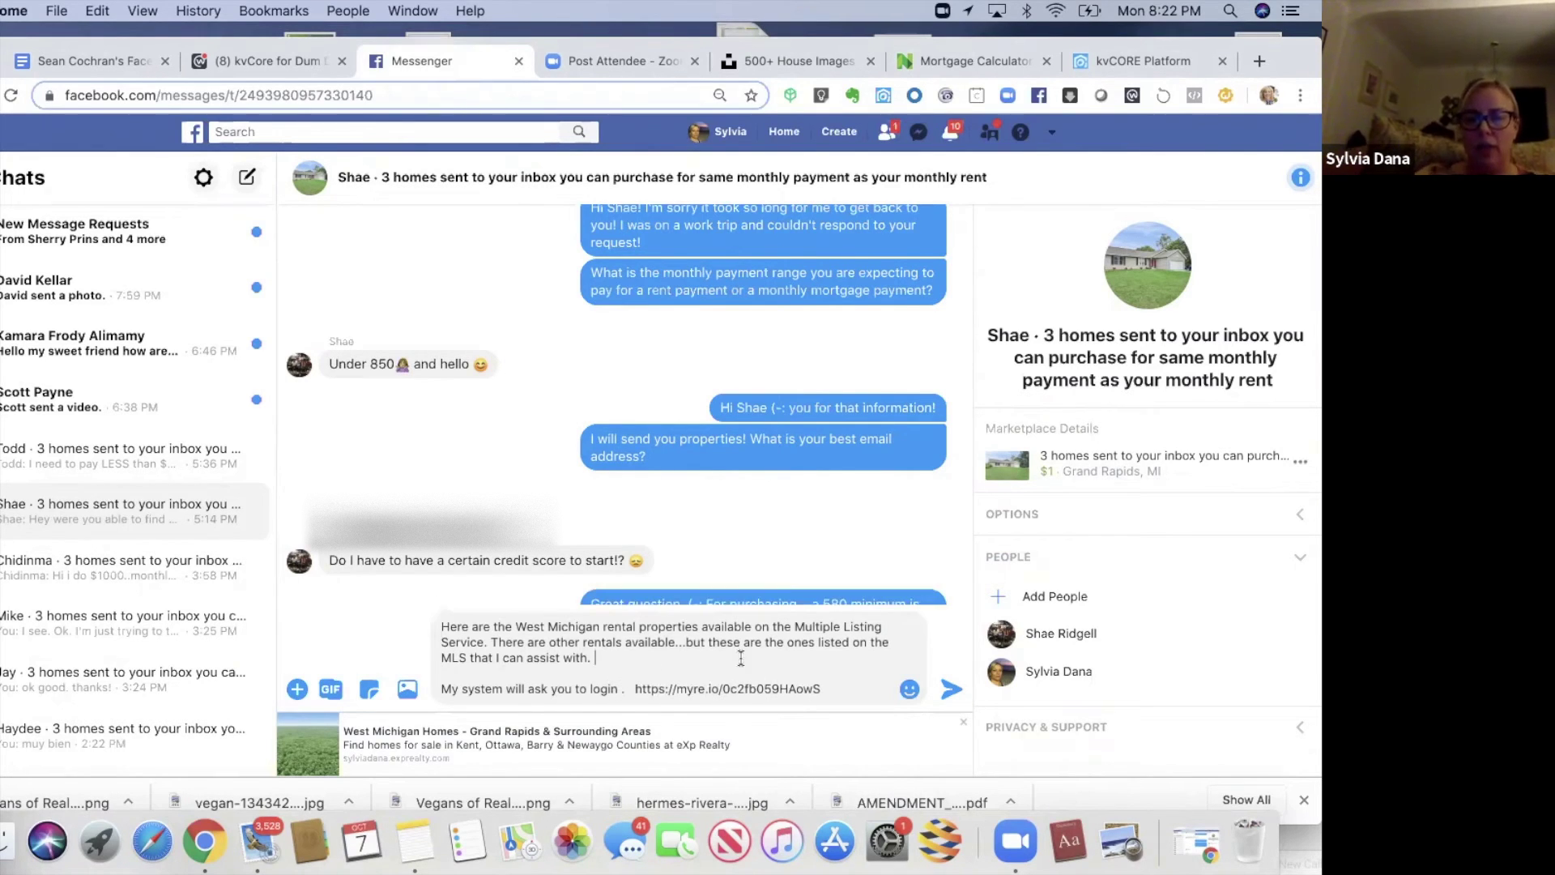
click(950, 688)
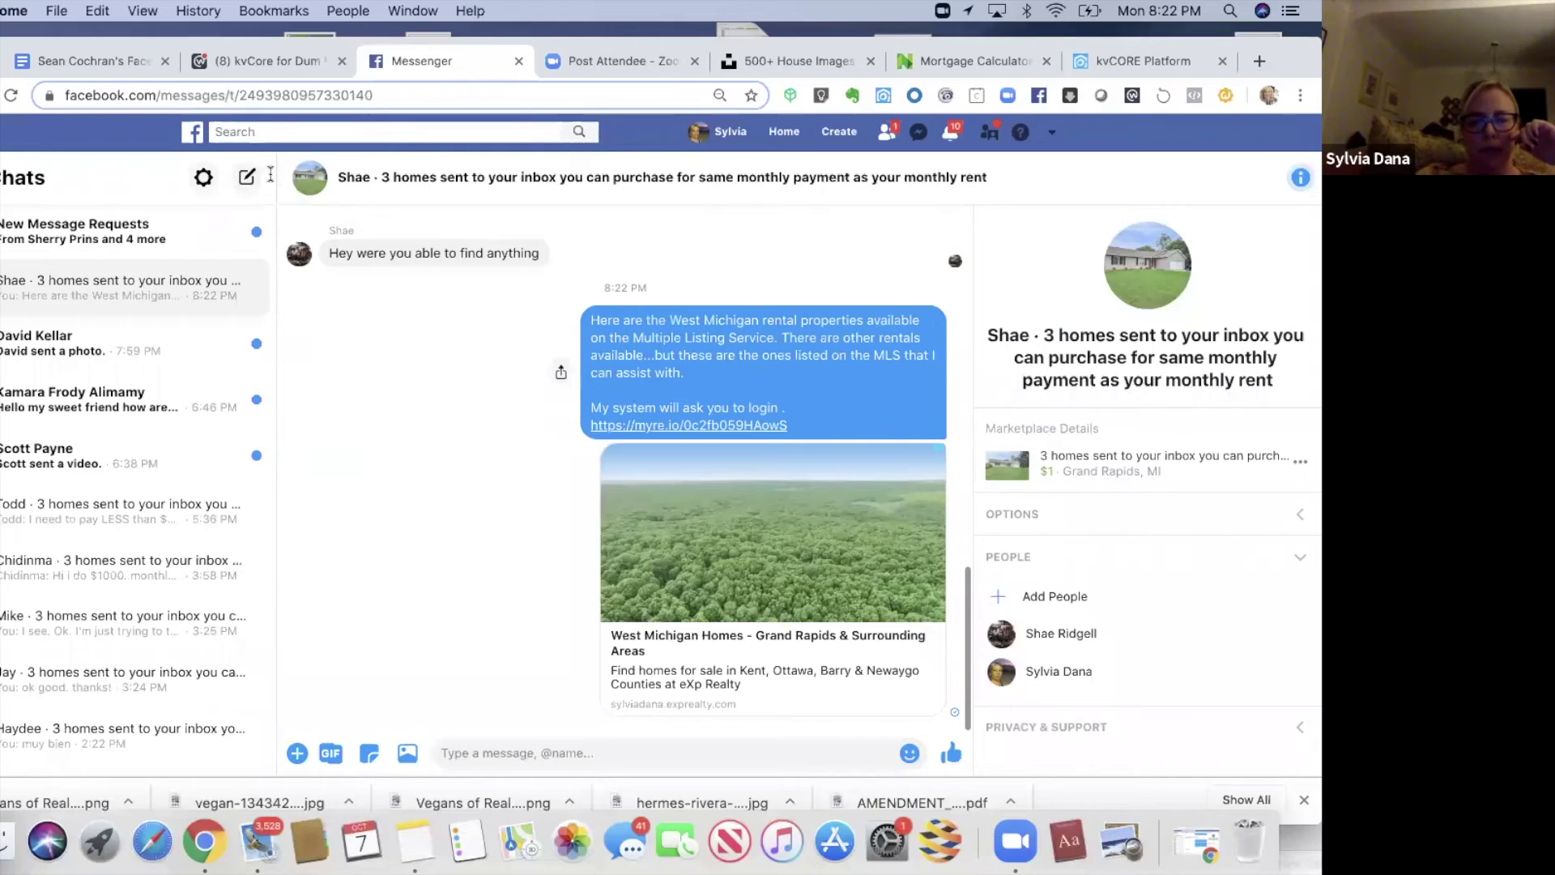
- Copy the phone number and mobile app text from Notes and send it to the lead
click(417, 846)
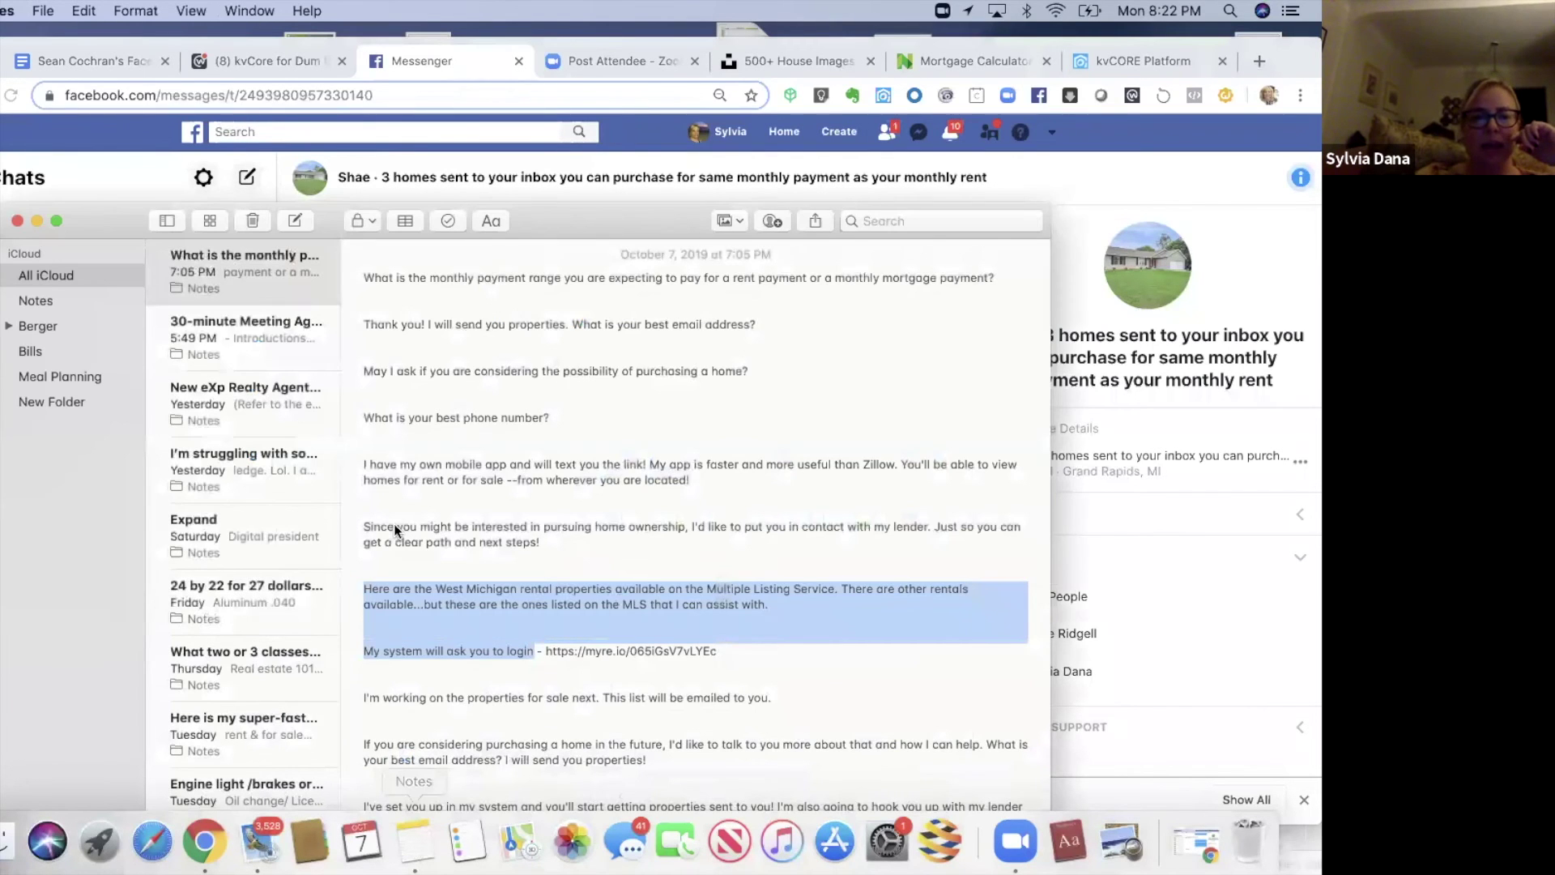
click(363, 434)
key(BackSpace)
drag(364, 417, 700, 485)
click(66, 174)
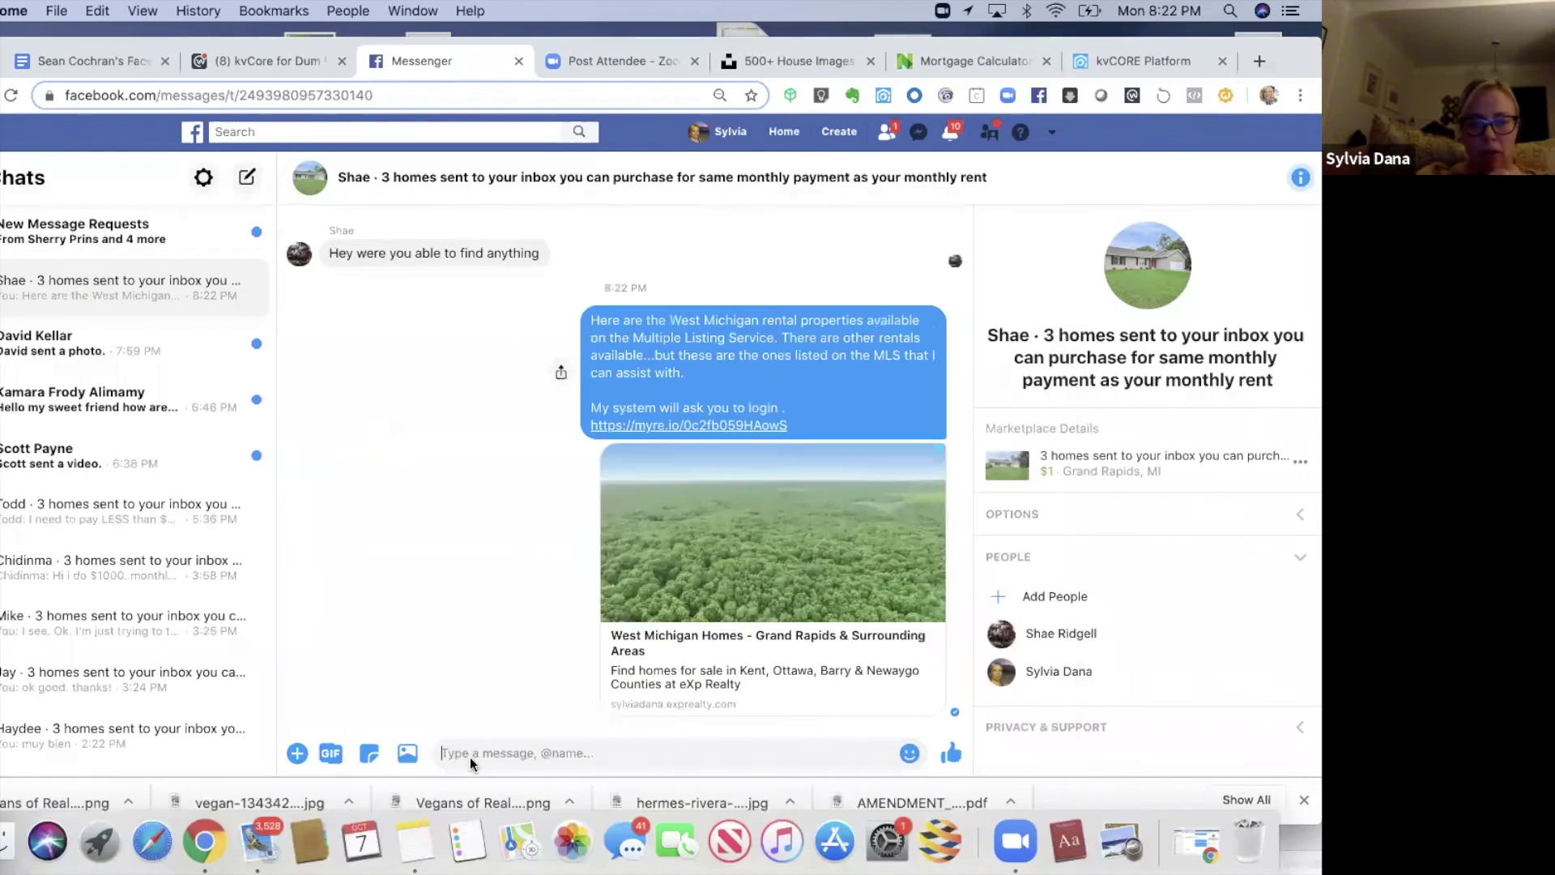
key(super+v)
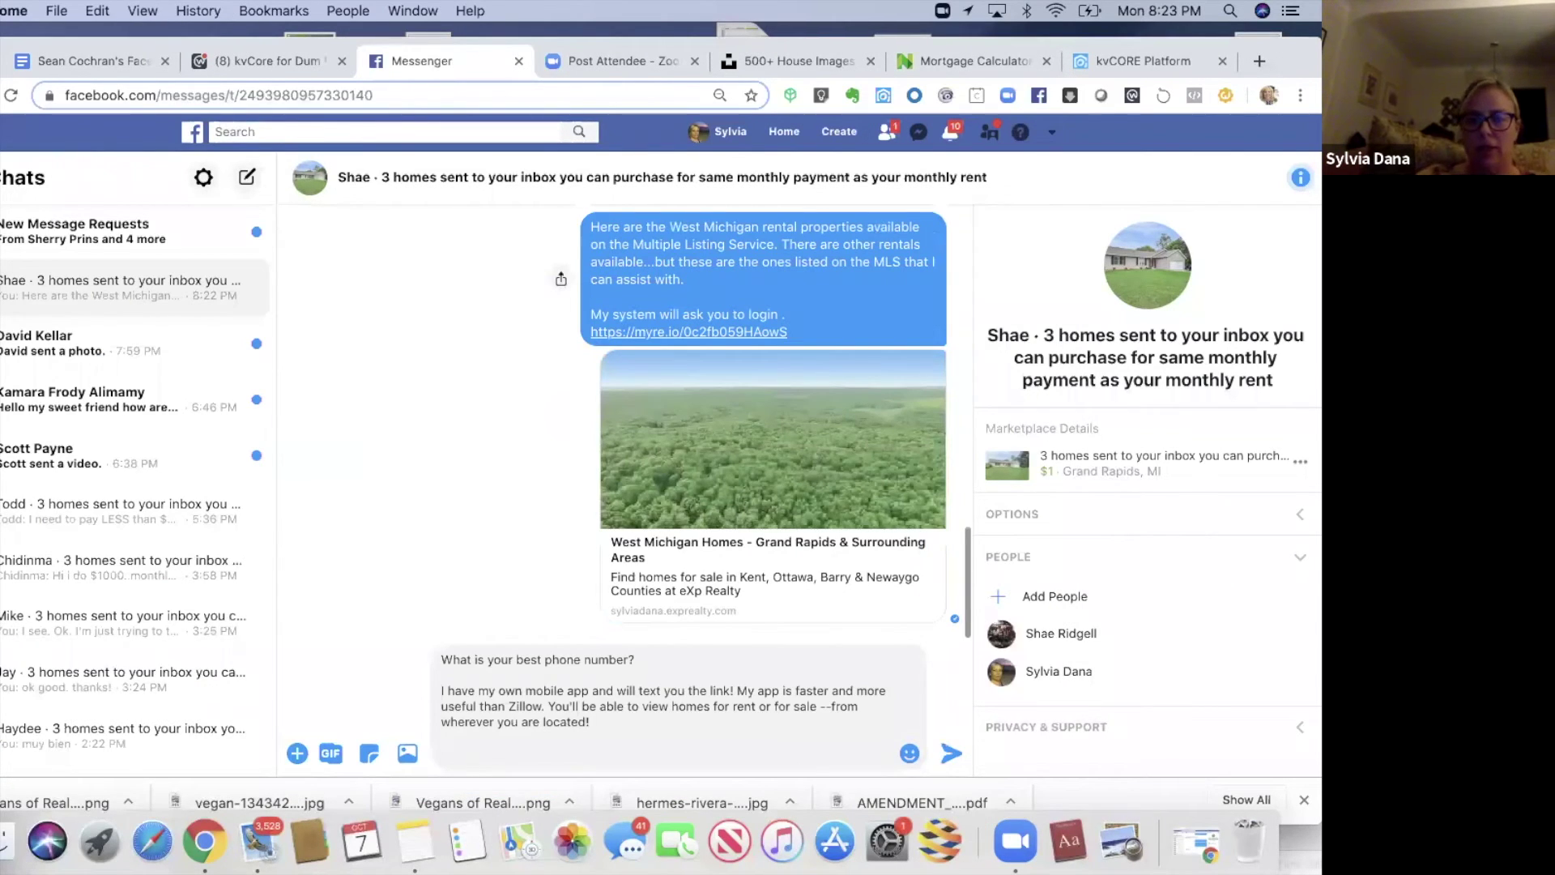
key(Return)
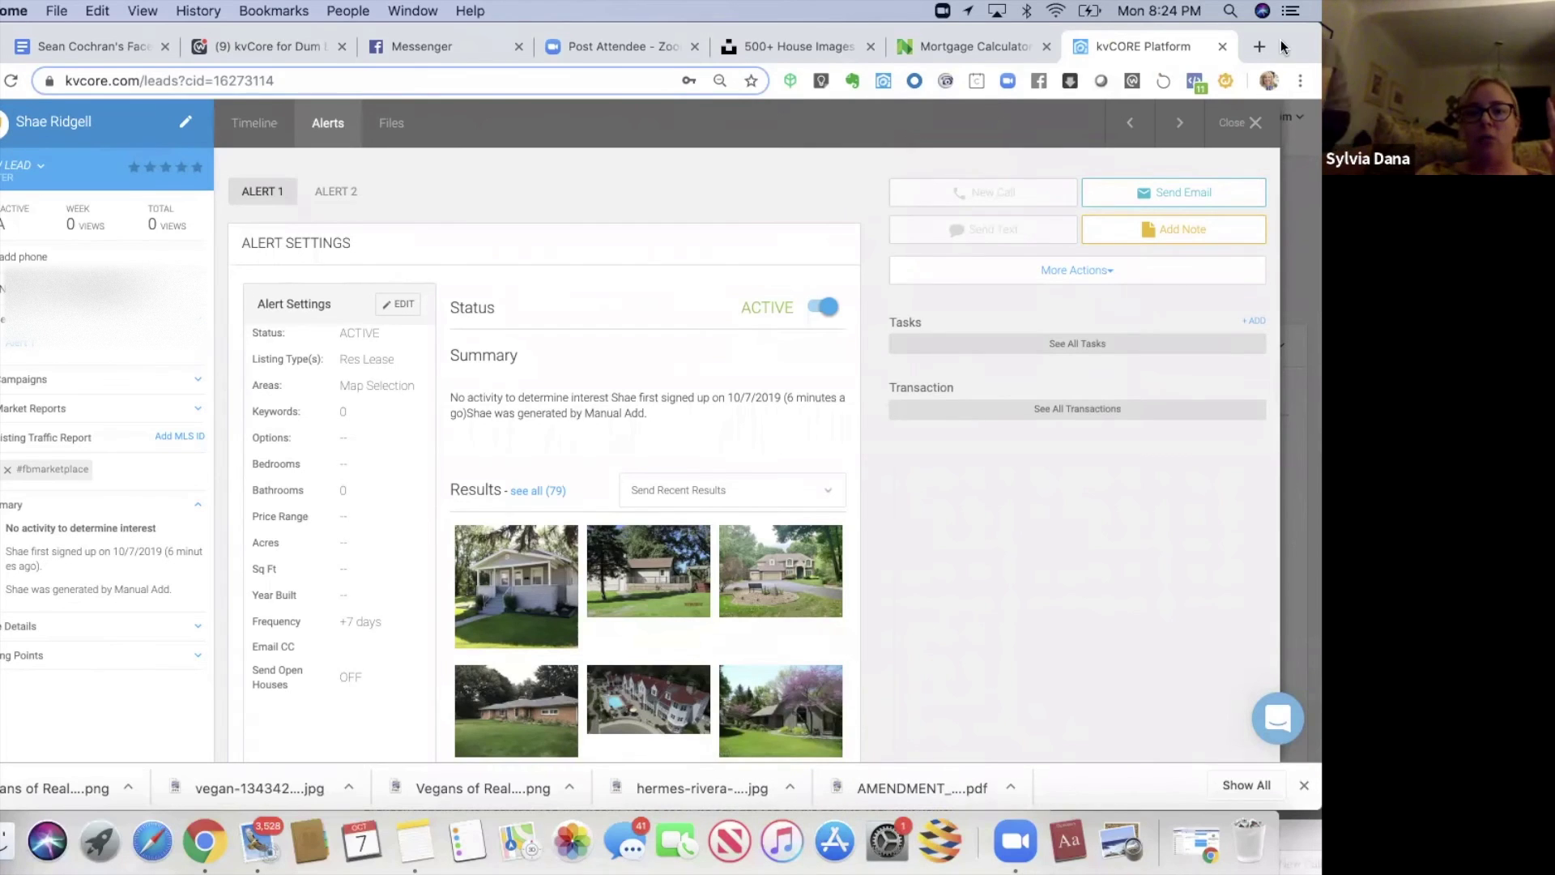
drag(1281, 40, 1280, 73)
click(712, 525)
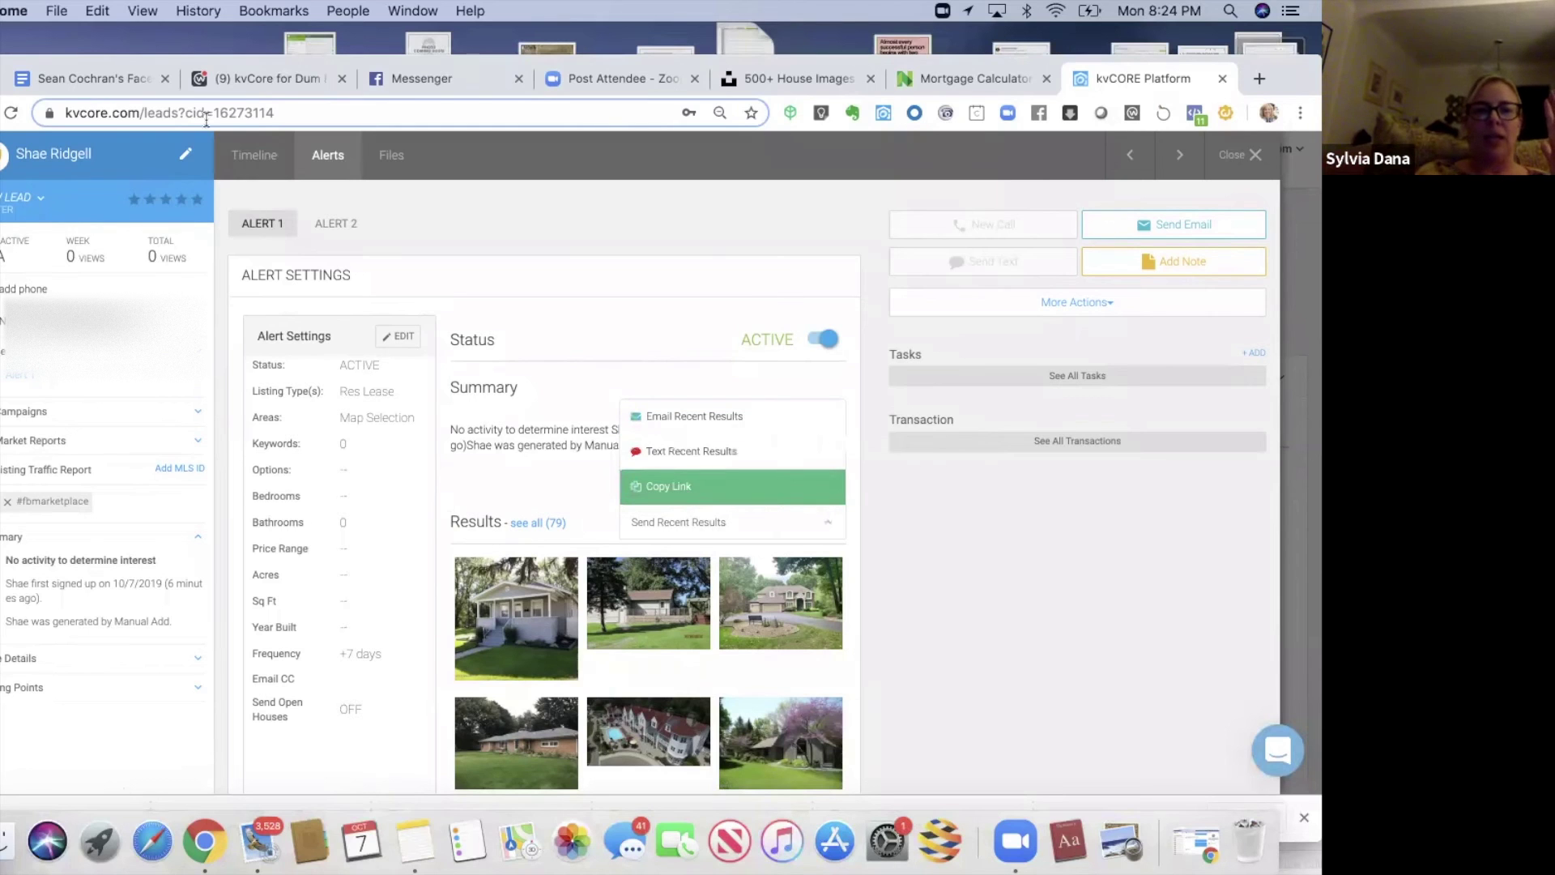
click(429, 83)
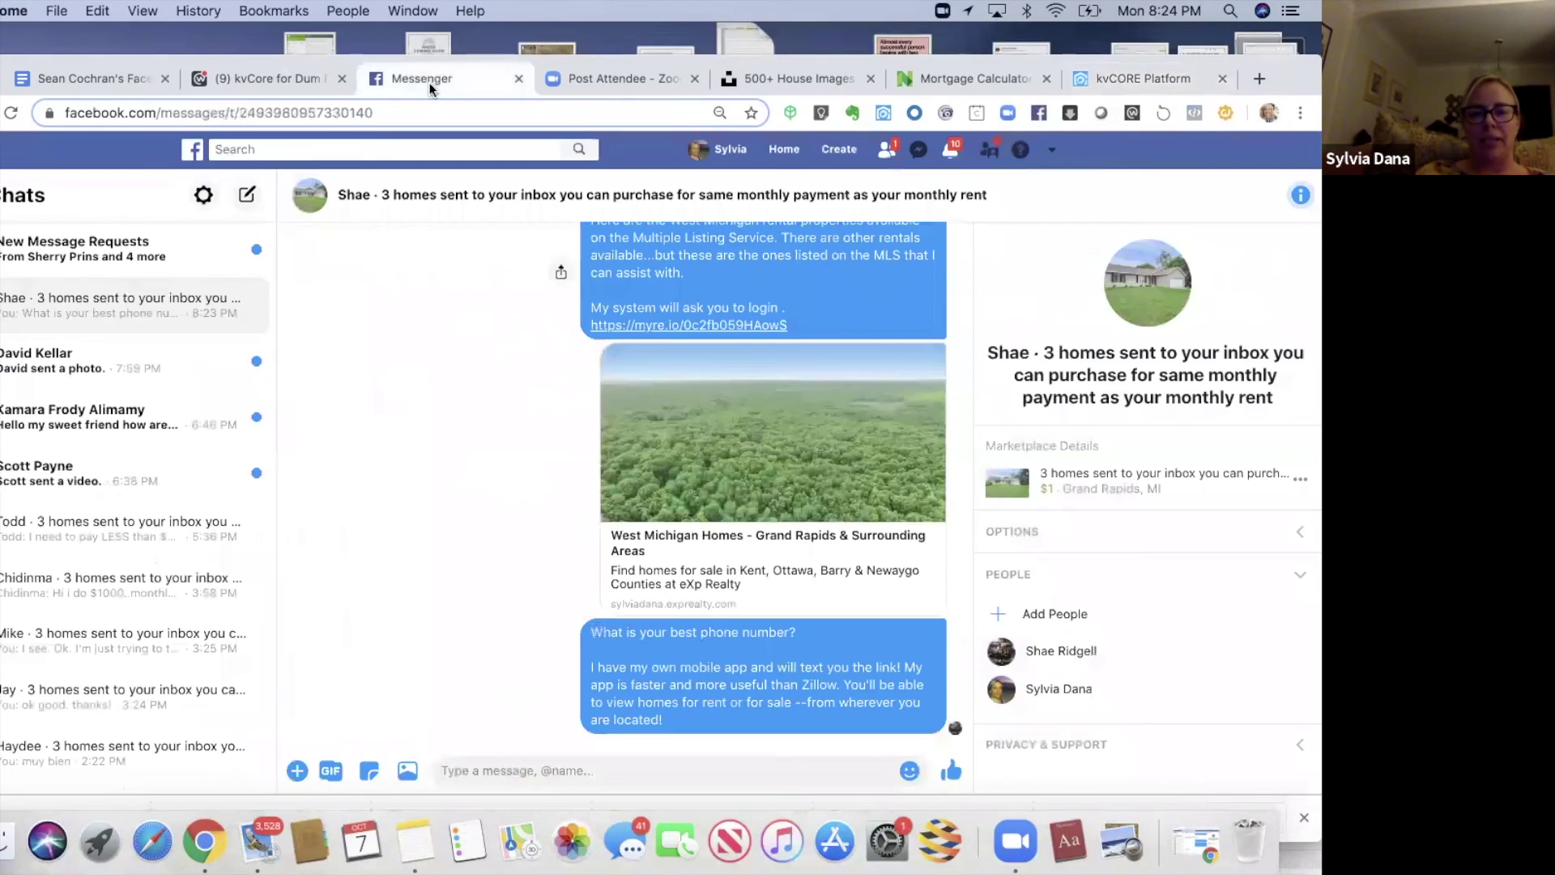
scroll(970, 527, up, 4)
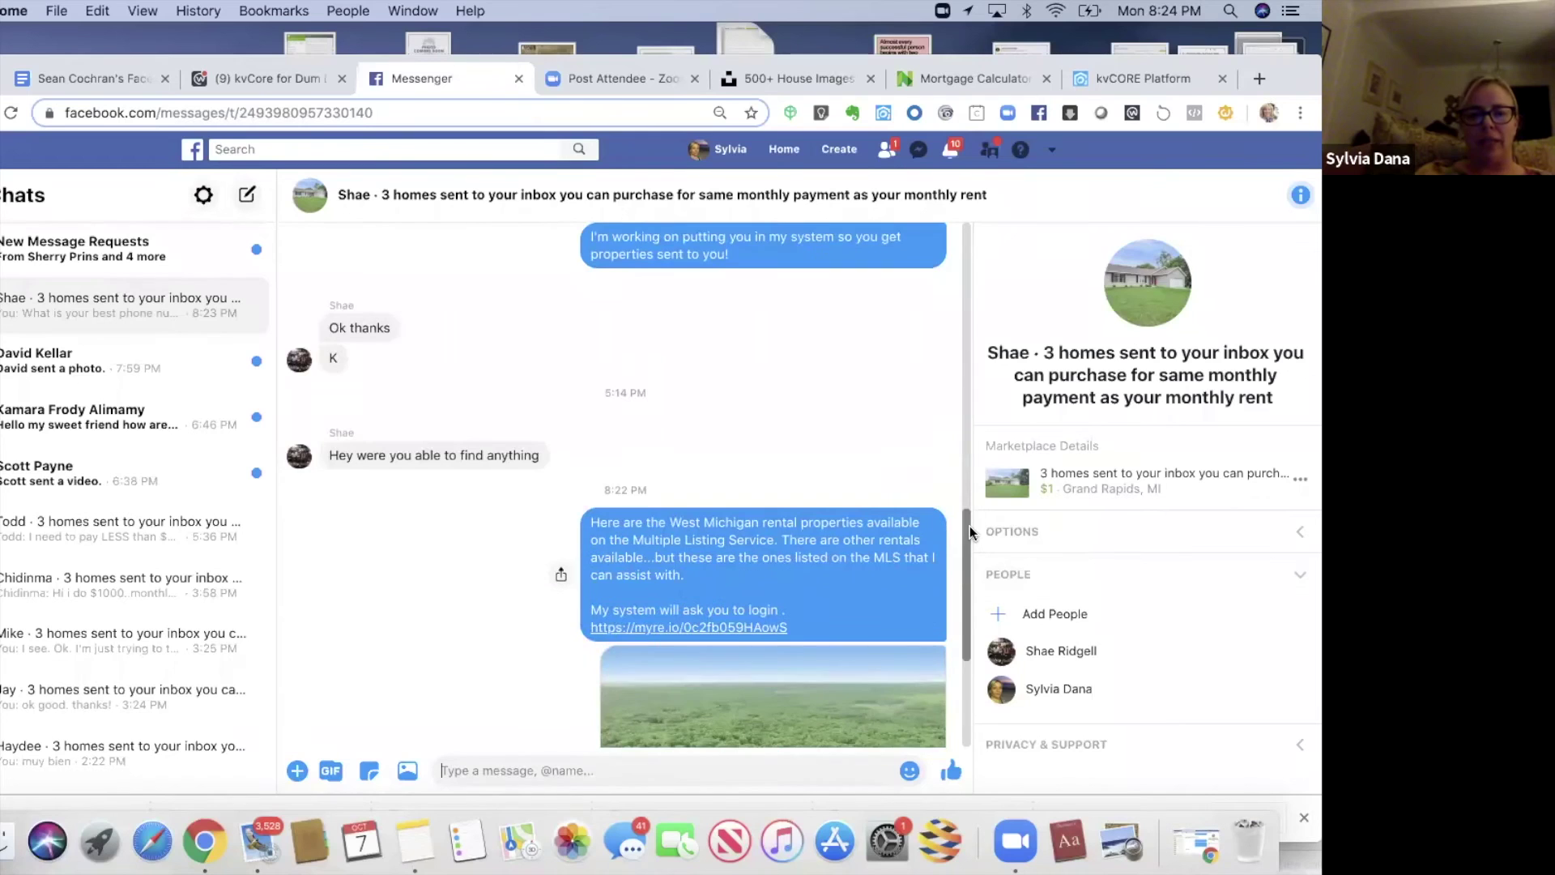
scroll(970, 553, down, 2)
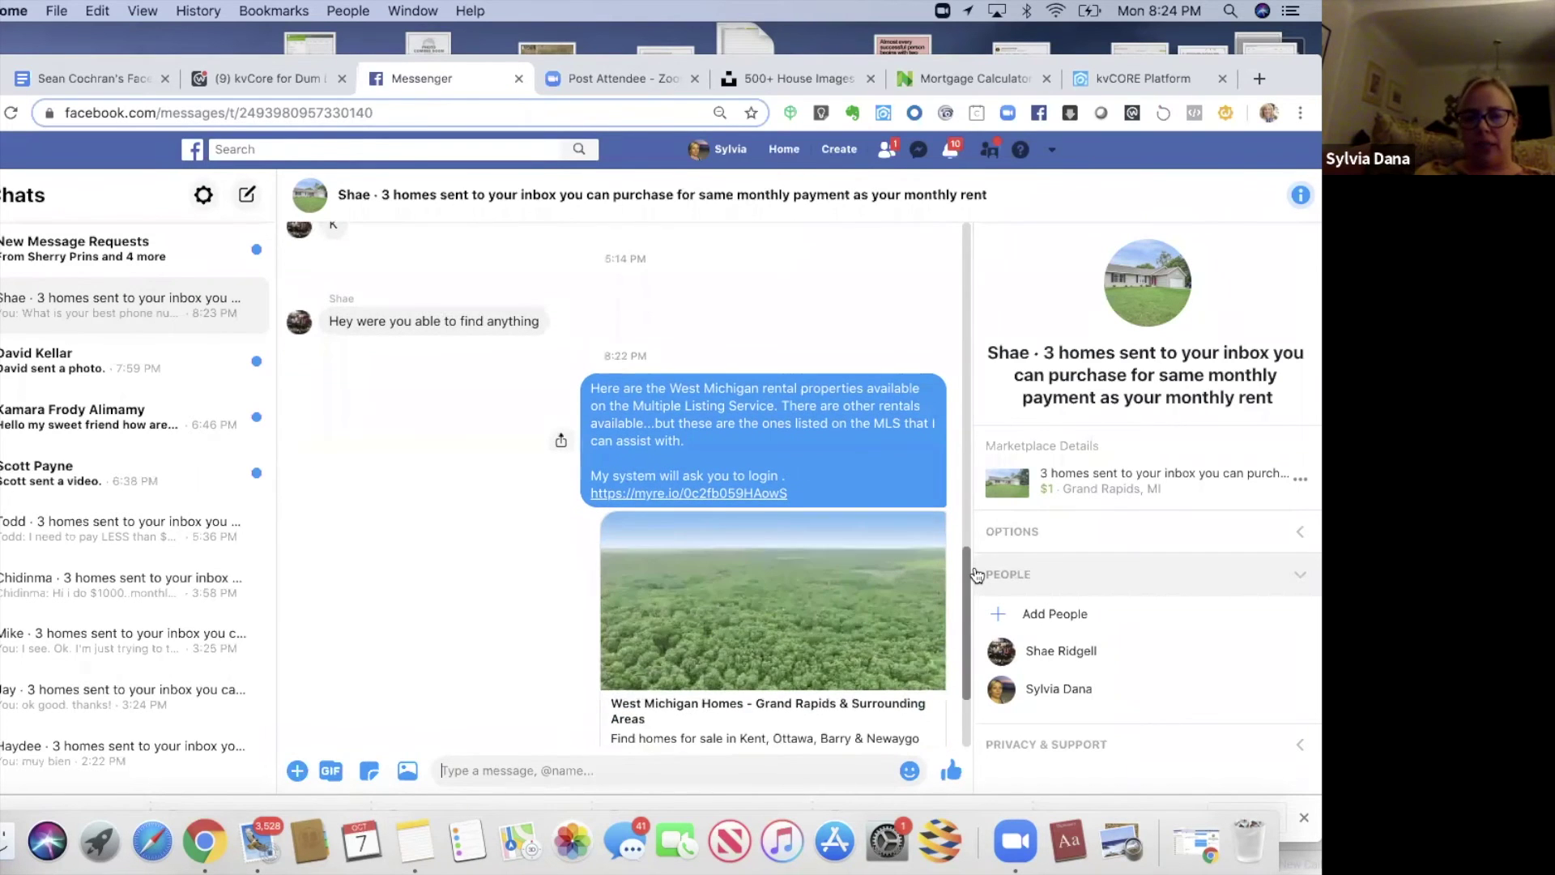
scroll(977, 575, down, 1)
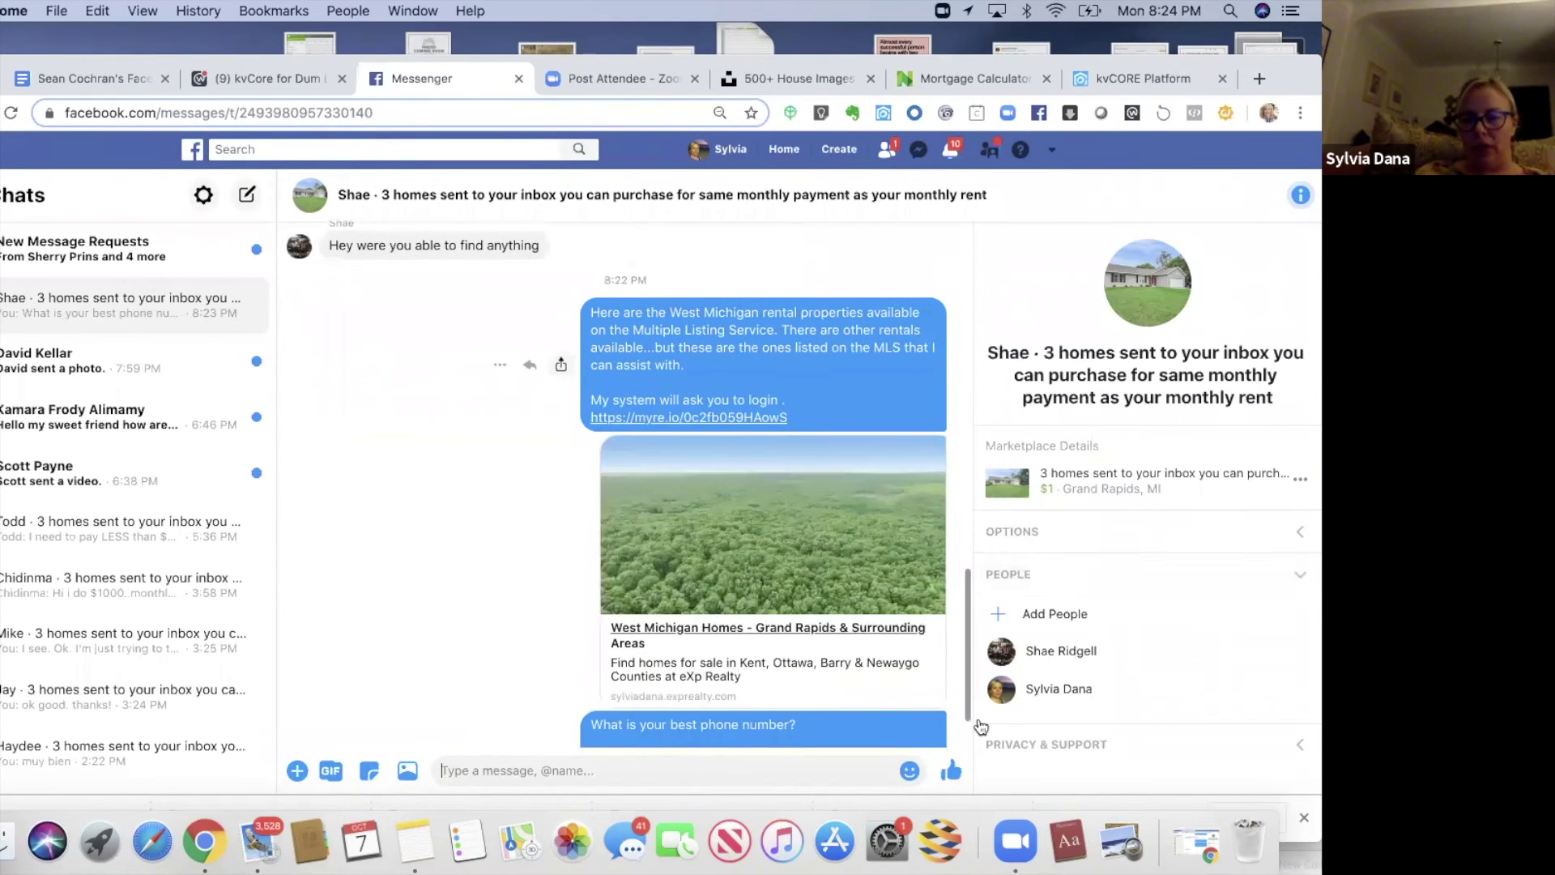
scroll(966, 676, down, 1)
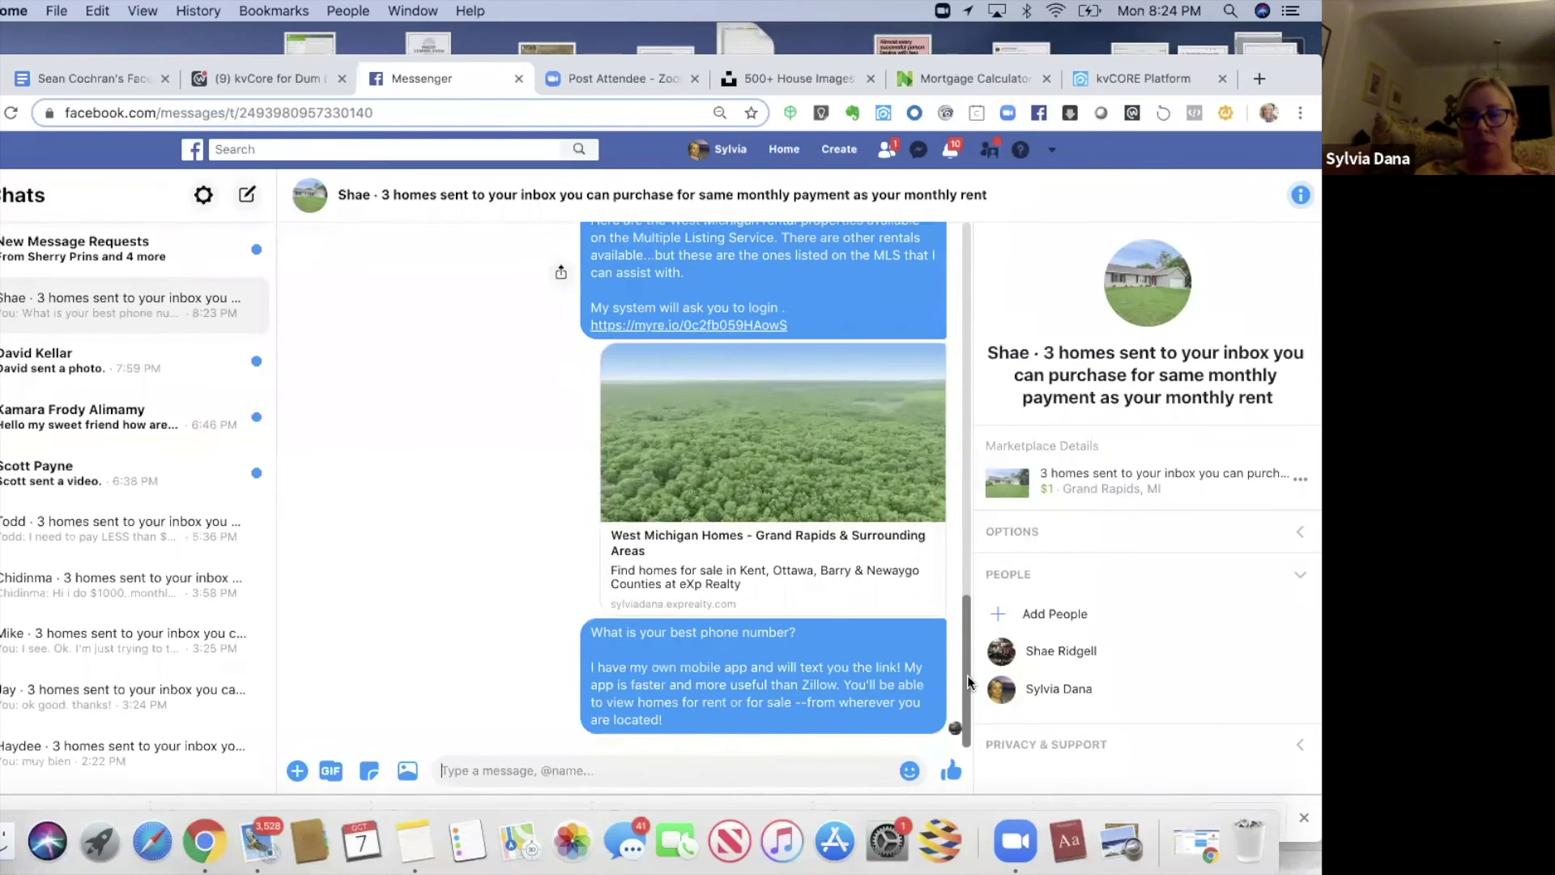
scroll(964, 640, up, 1)
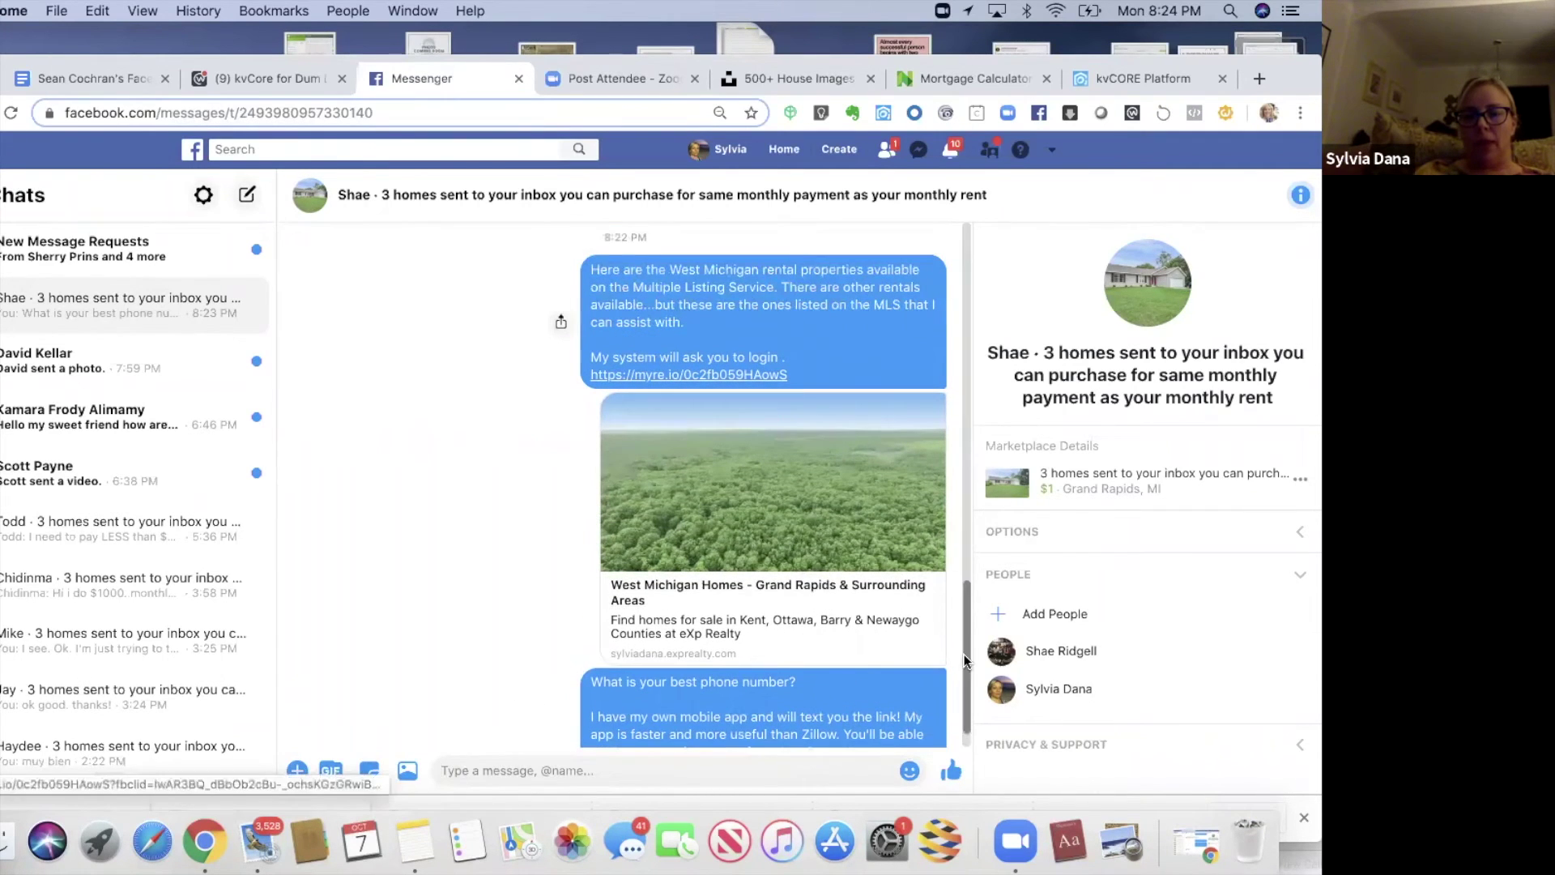
scroll(964, 659, down, 1)
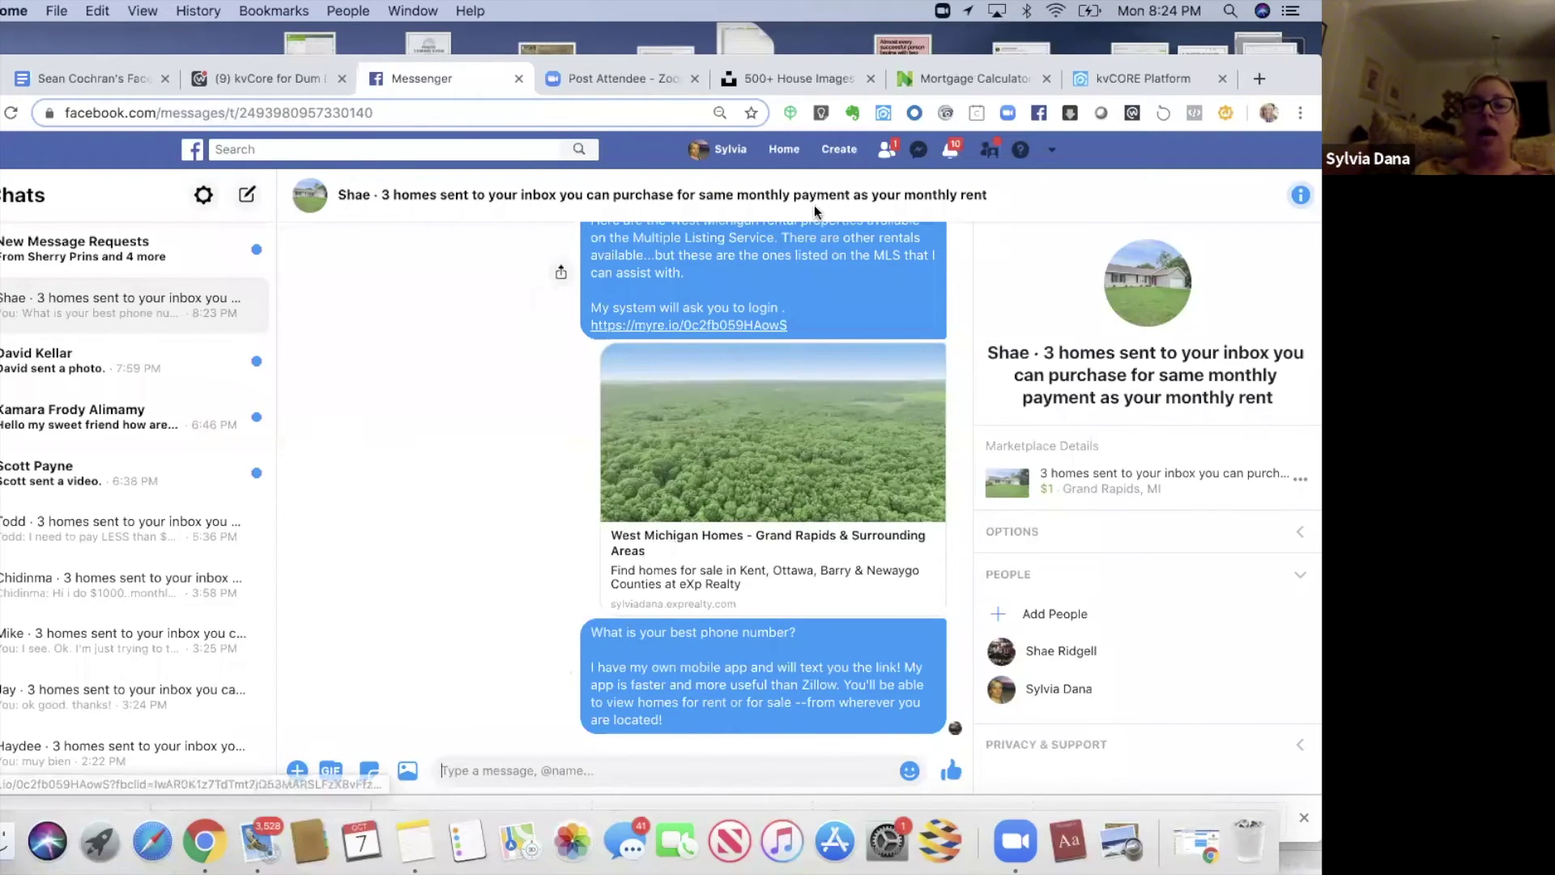
click(1090, 80)
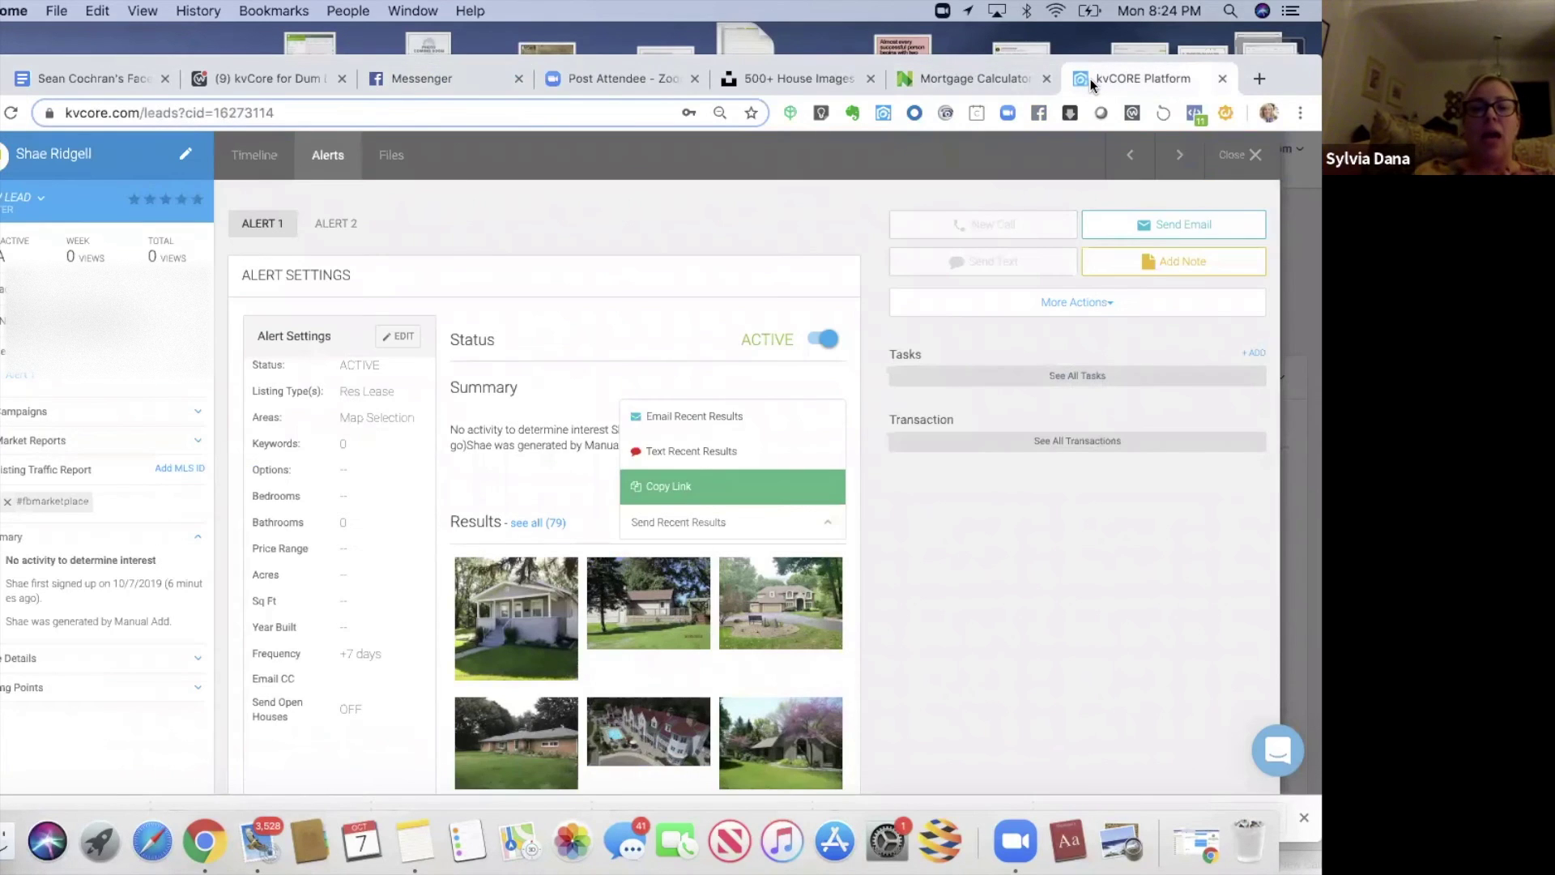
click(553, 177)
- Send the lead the Notes line about emailing upcoming for-sale listings, then return to kvCORE alerts
click(405, 840)
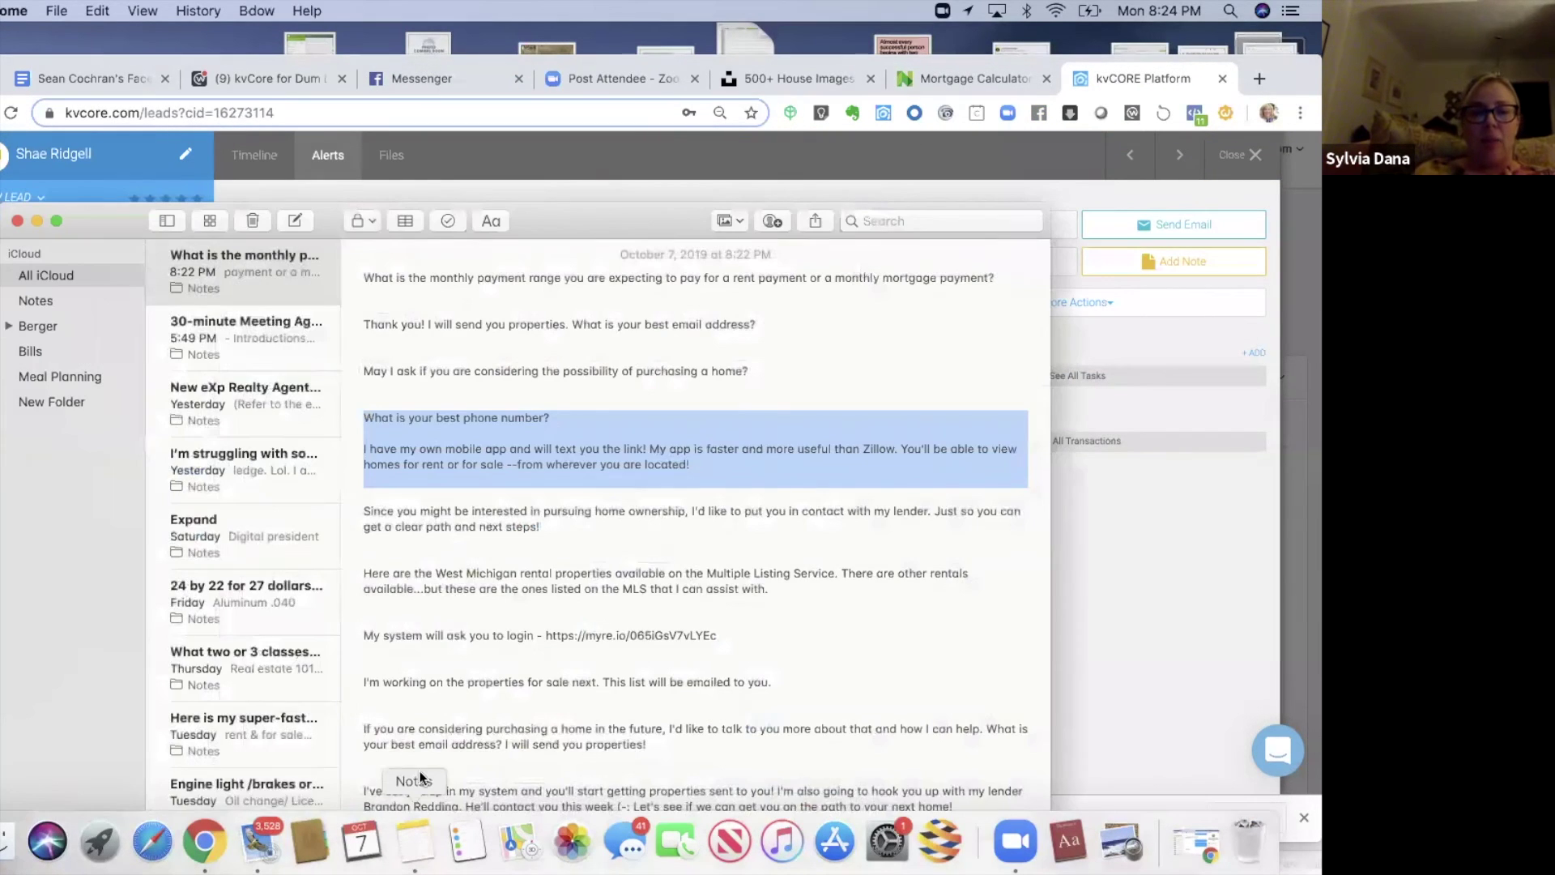
click(456, 568)
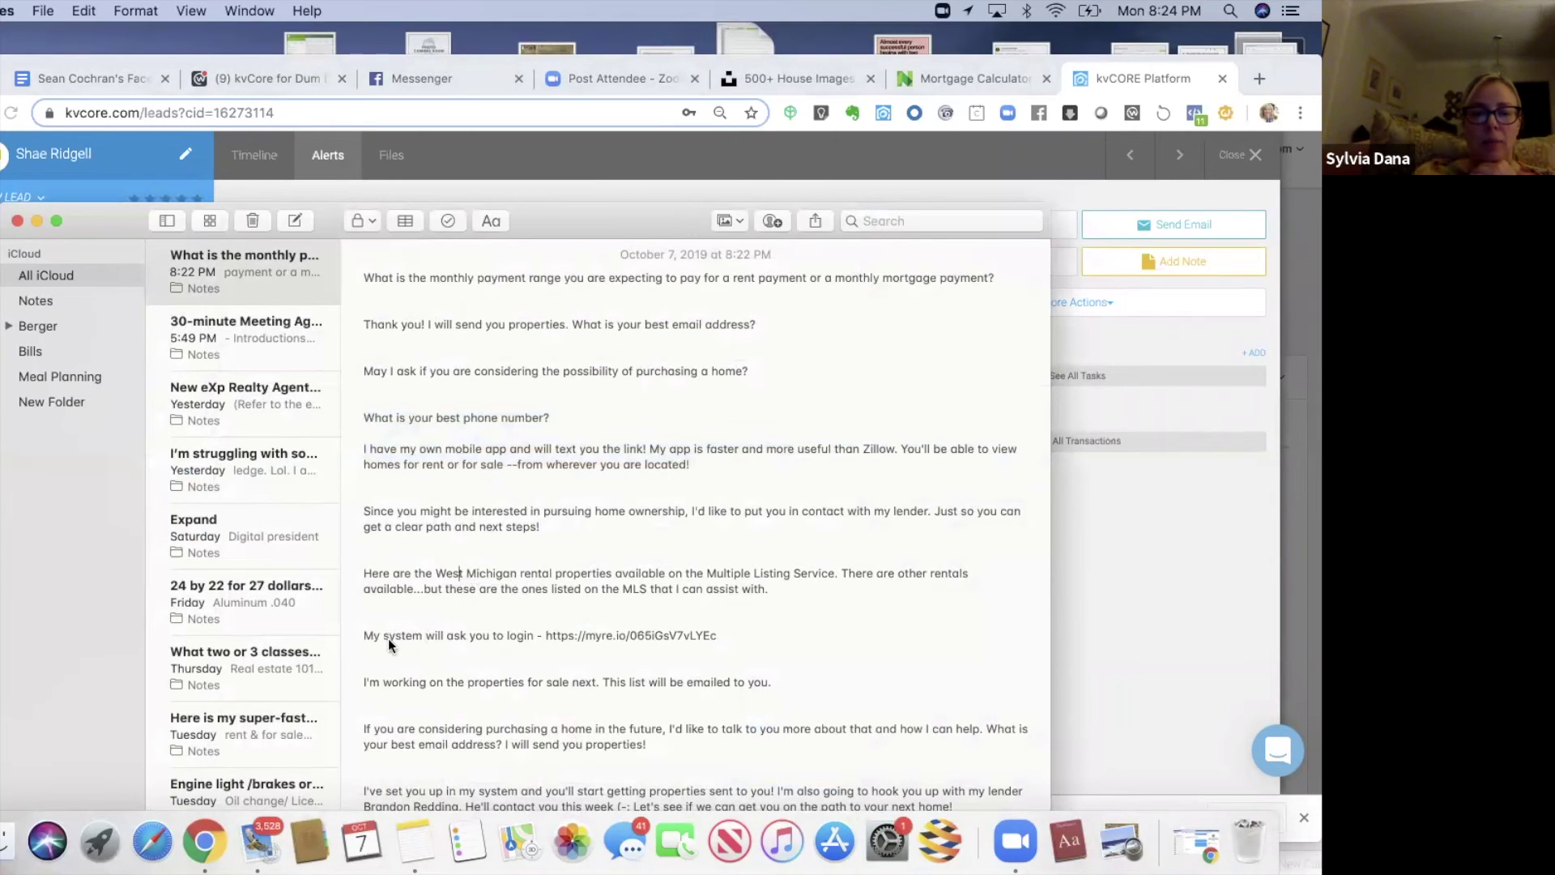
drag(364, 683, 766, 683)
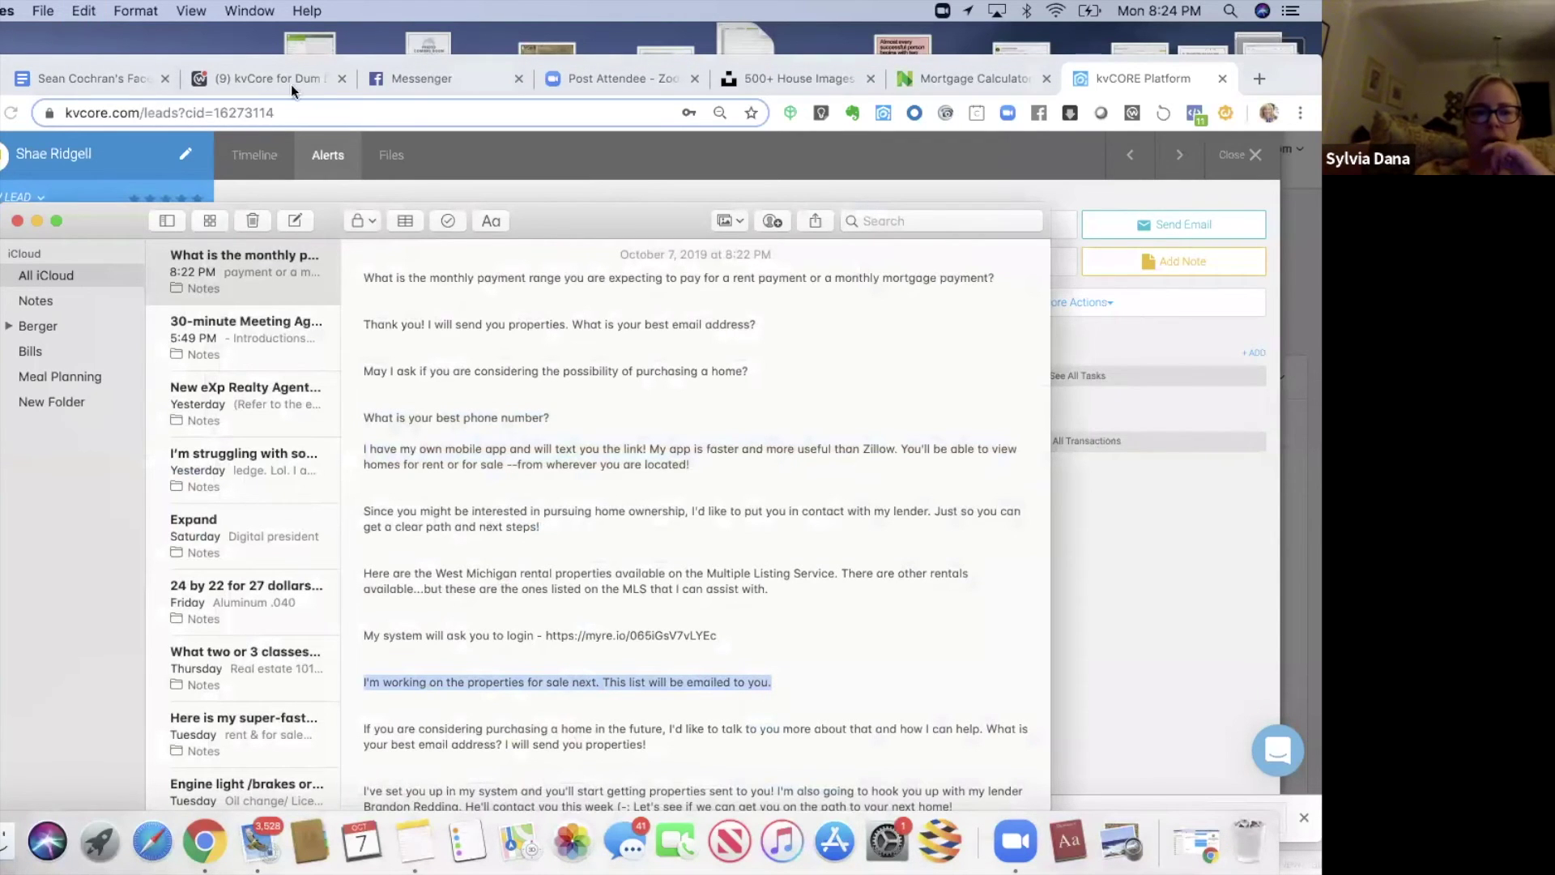
click(413, 79)
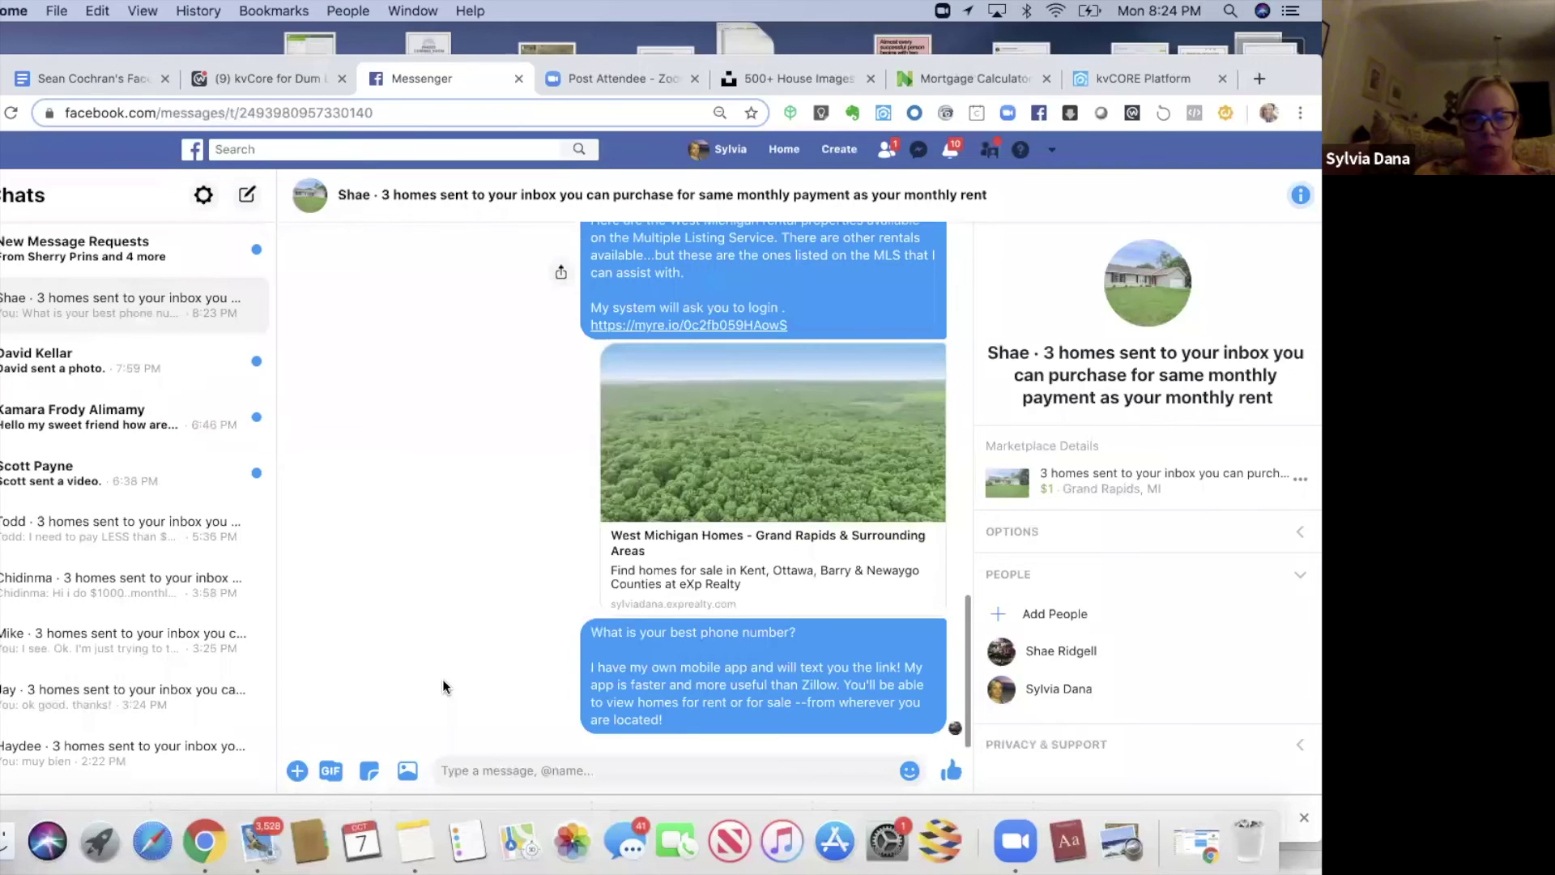
key(super+v)
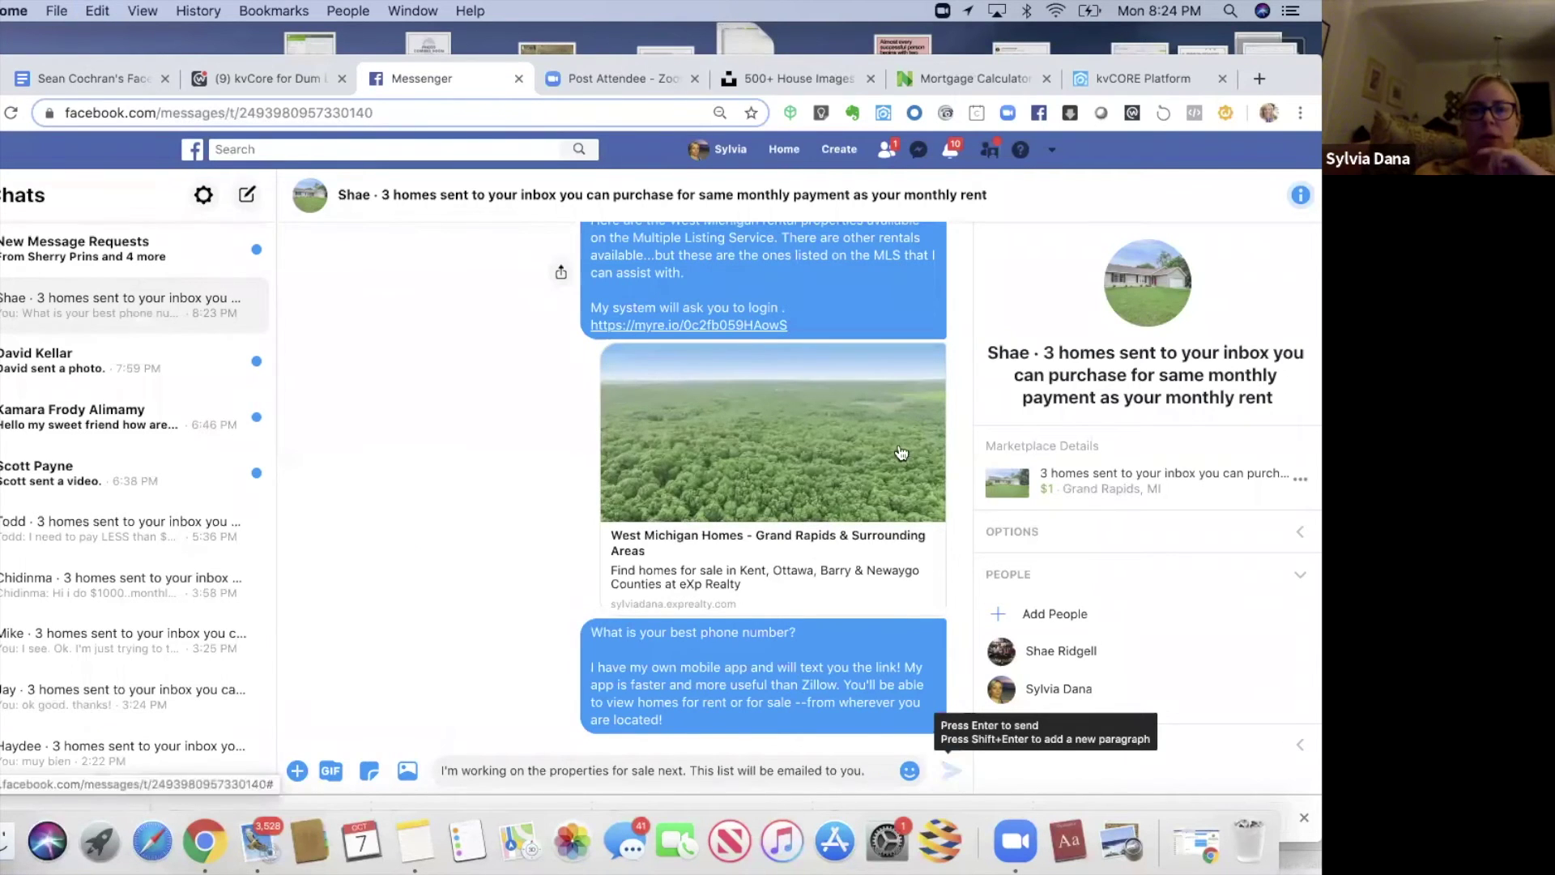
click(952, 773)
click(930, 73)
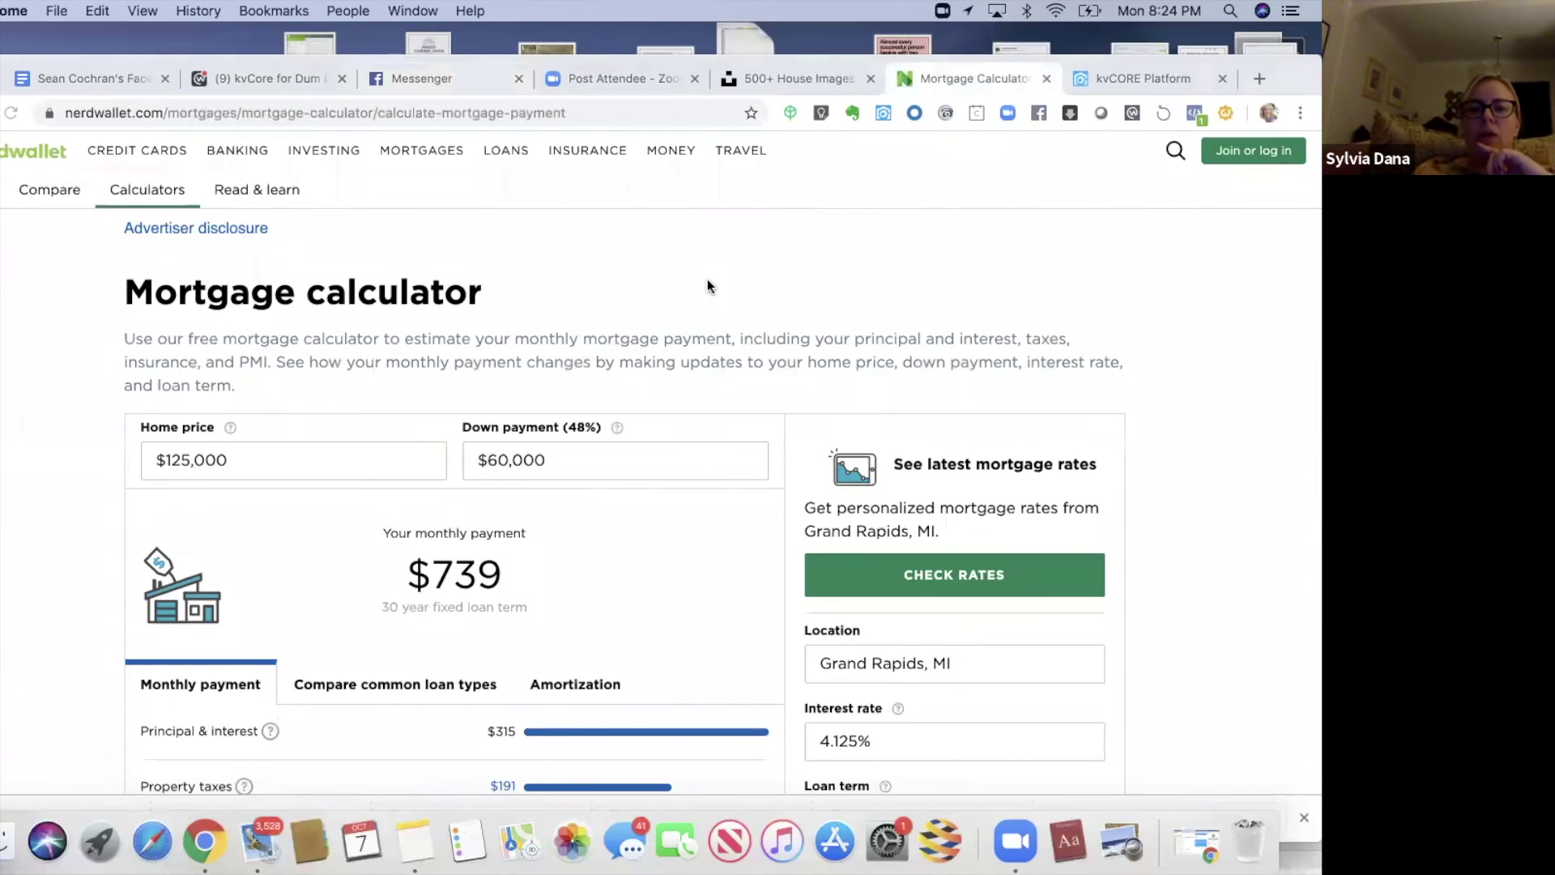
click(1139, 73)
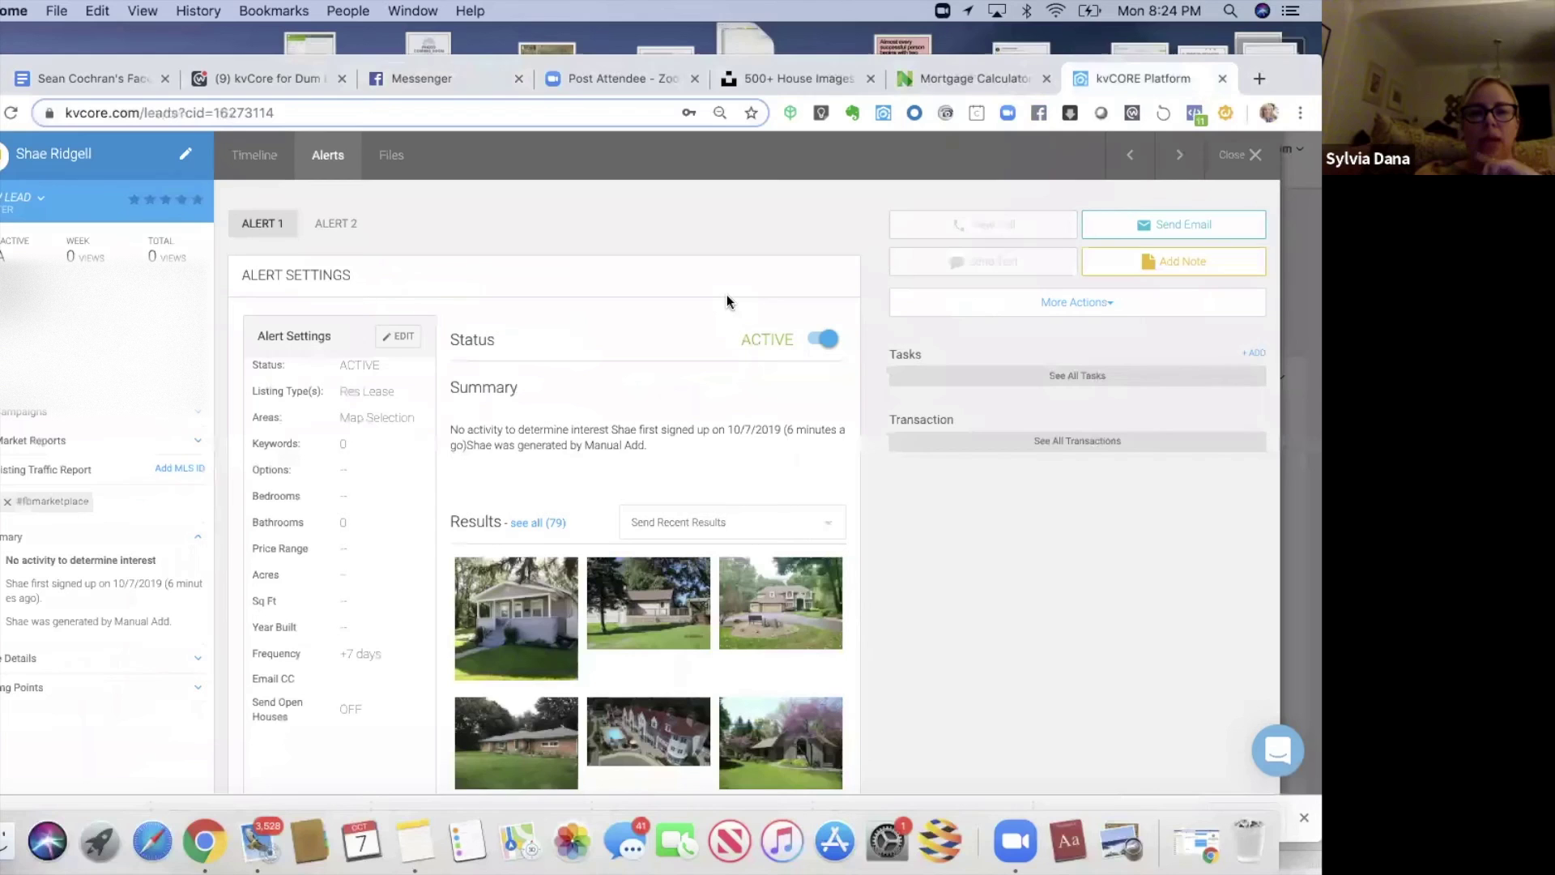
- Edit Alert 2 to cover Condos and Single Family listings and open its map search
click(327, 230)
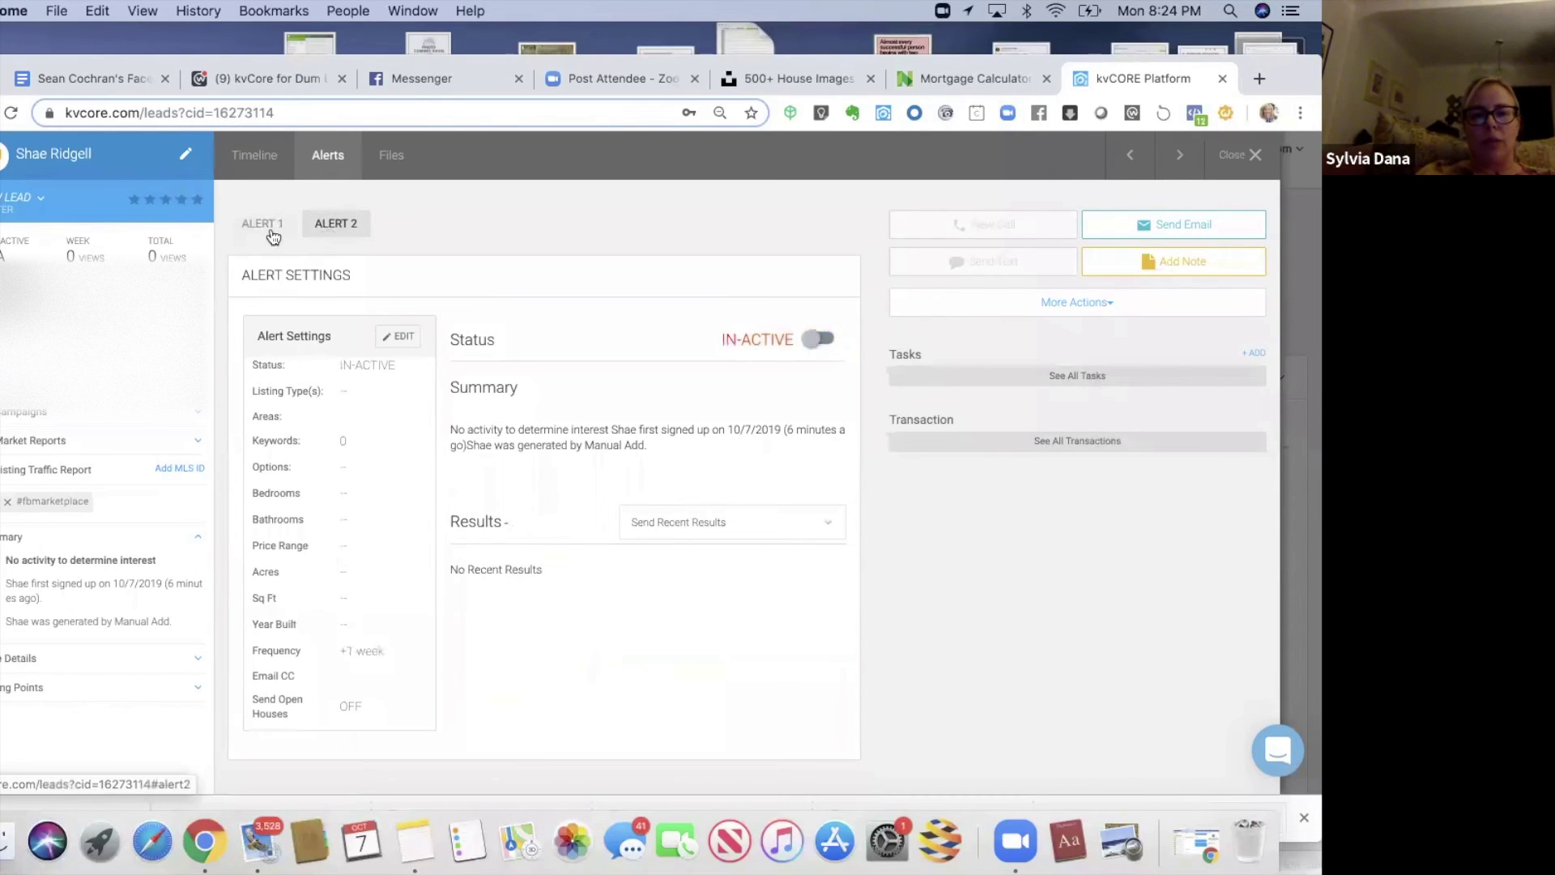
mouse_move(190, 56)
mouse_down()
mouse_move(188, 26)
mouse_move(170, 45)
mouse_up()
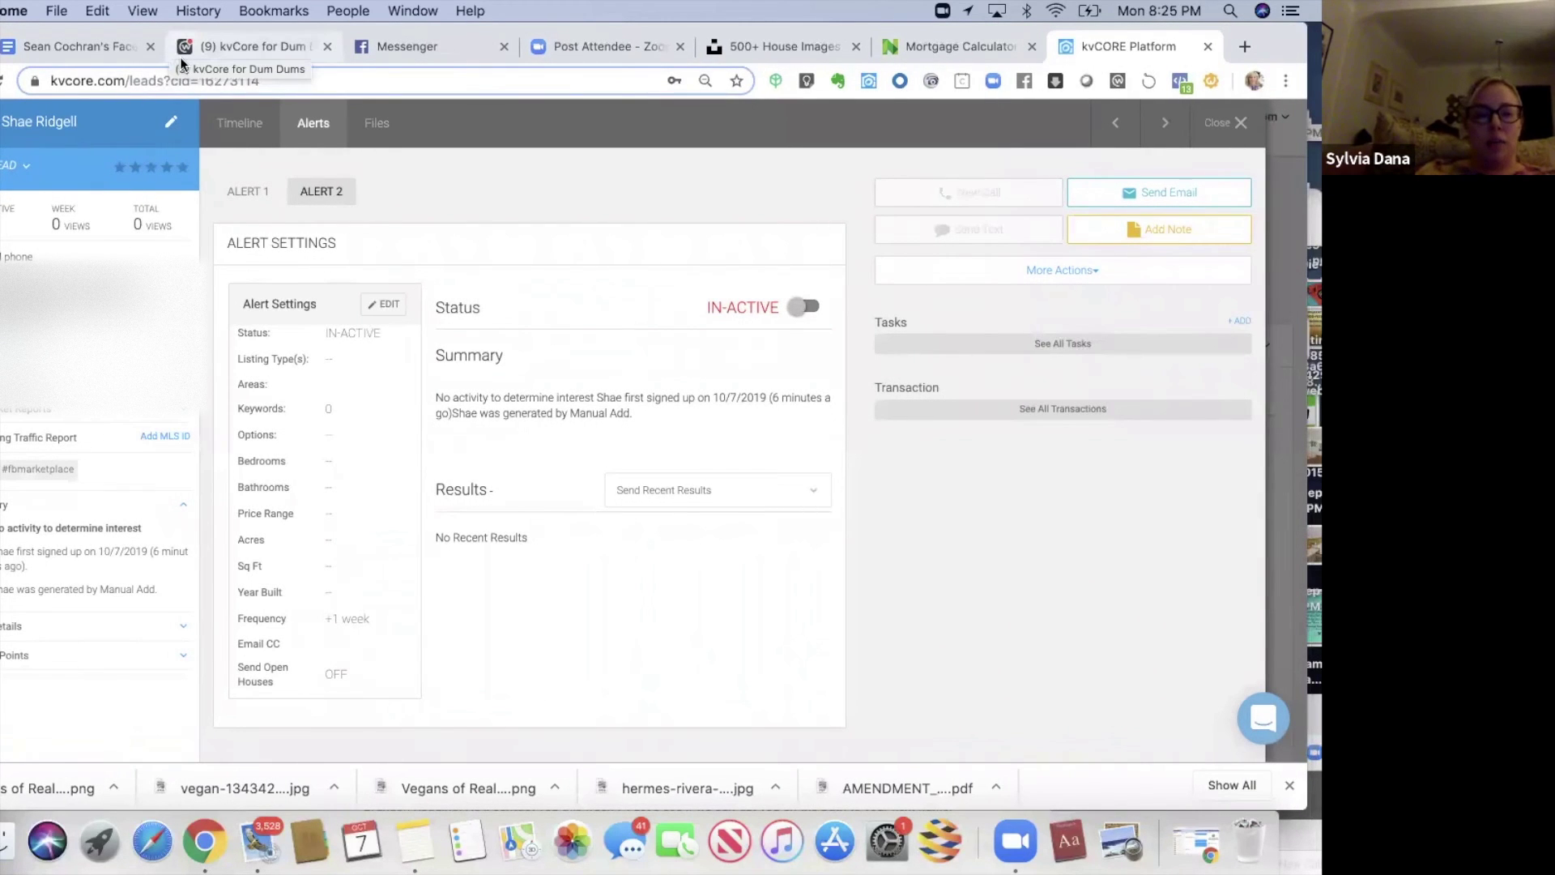
click(388, 309)
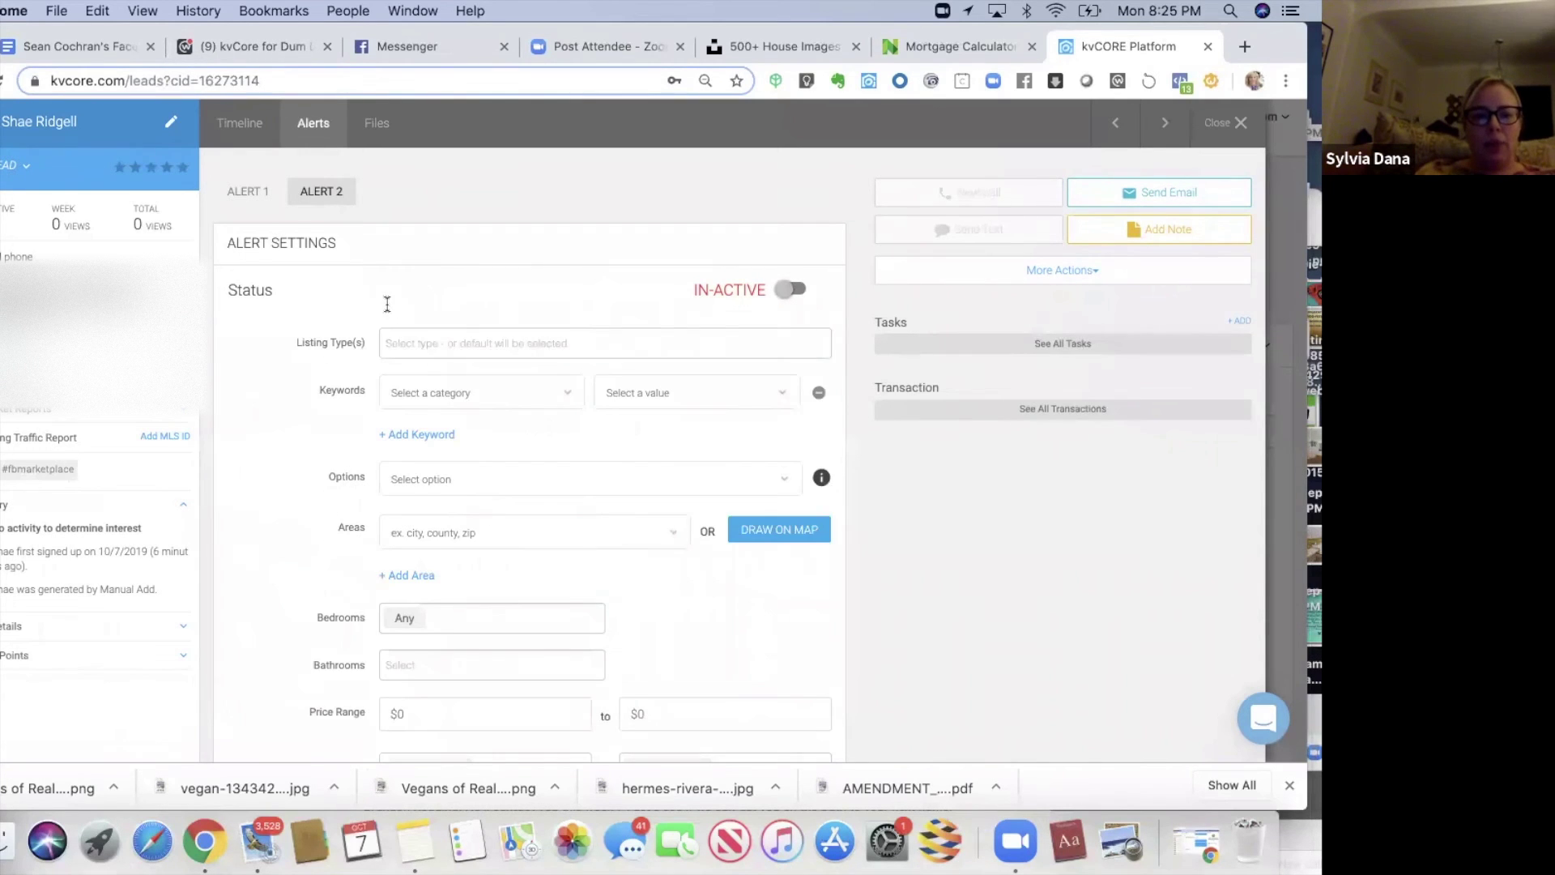
click(409, 344)
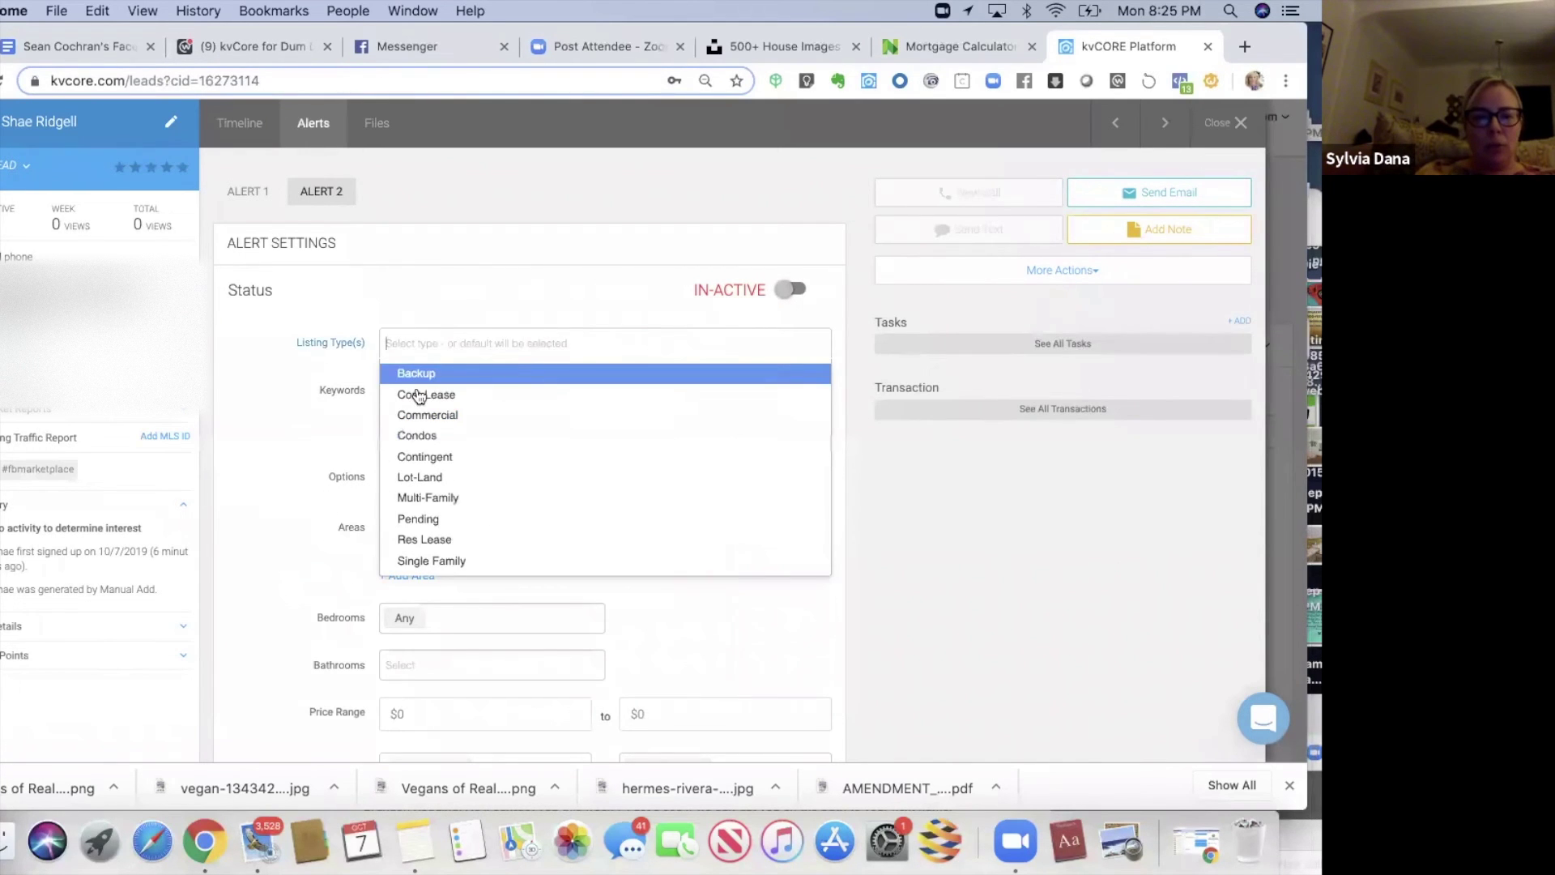
click(432, 438)
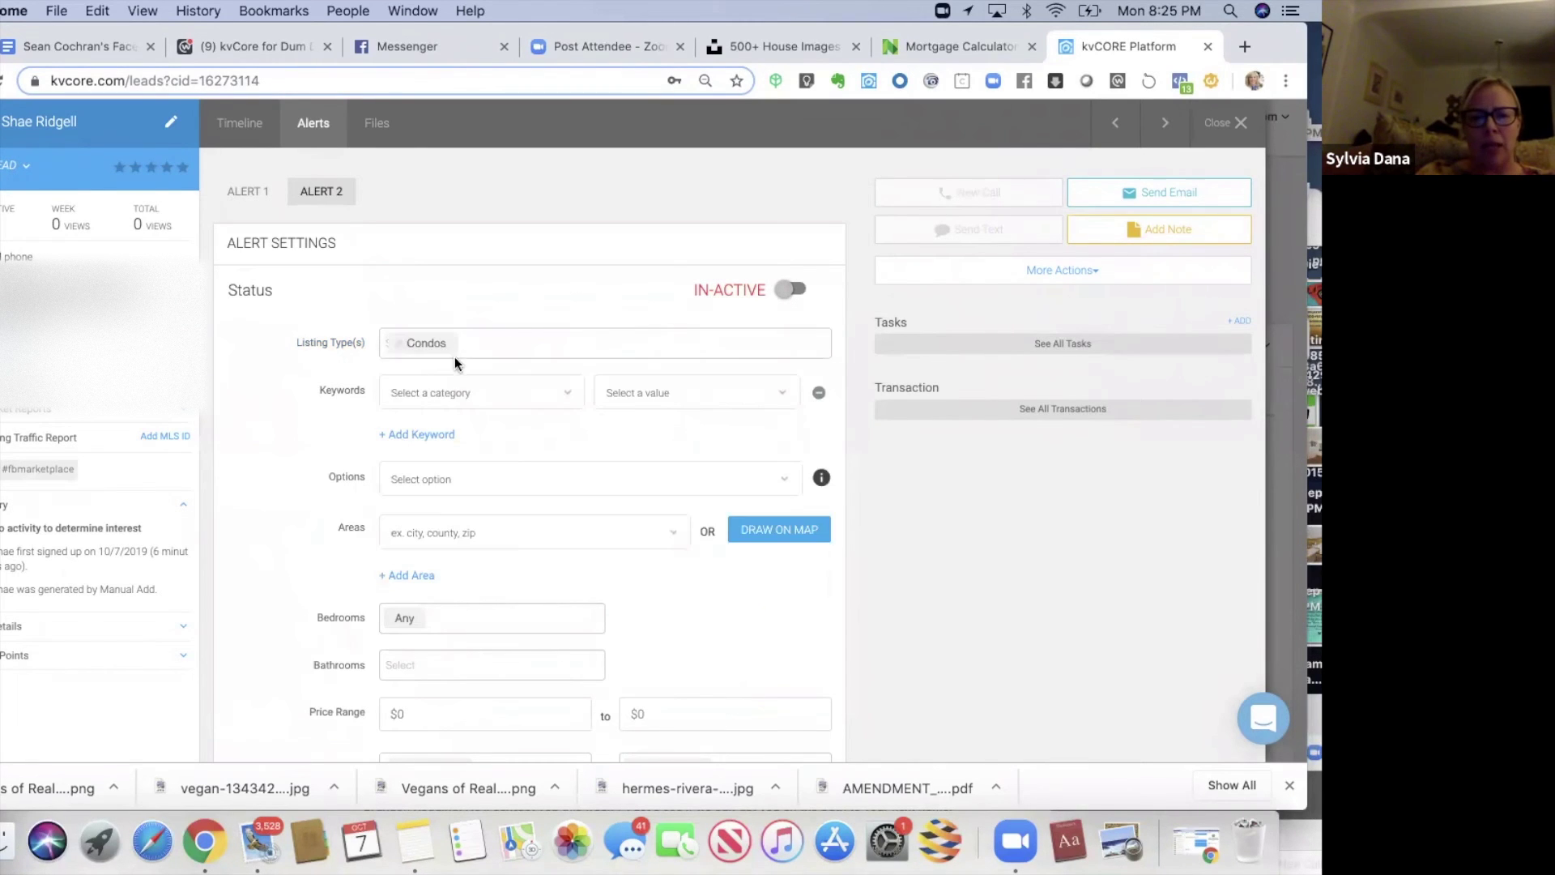
click(461, 340)
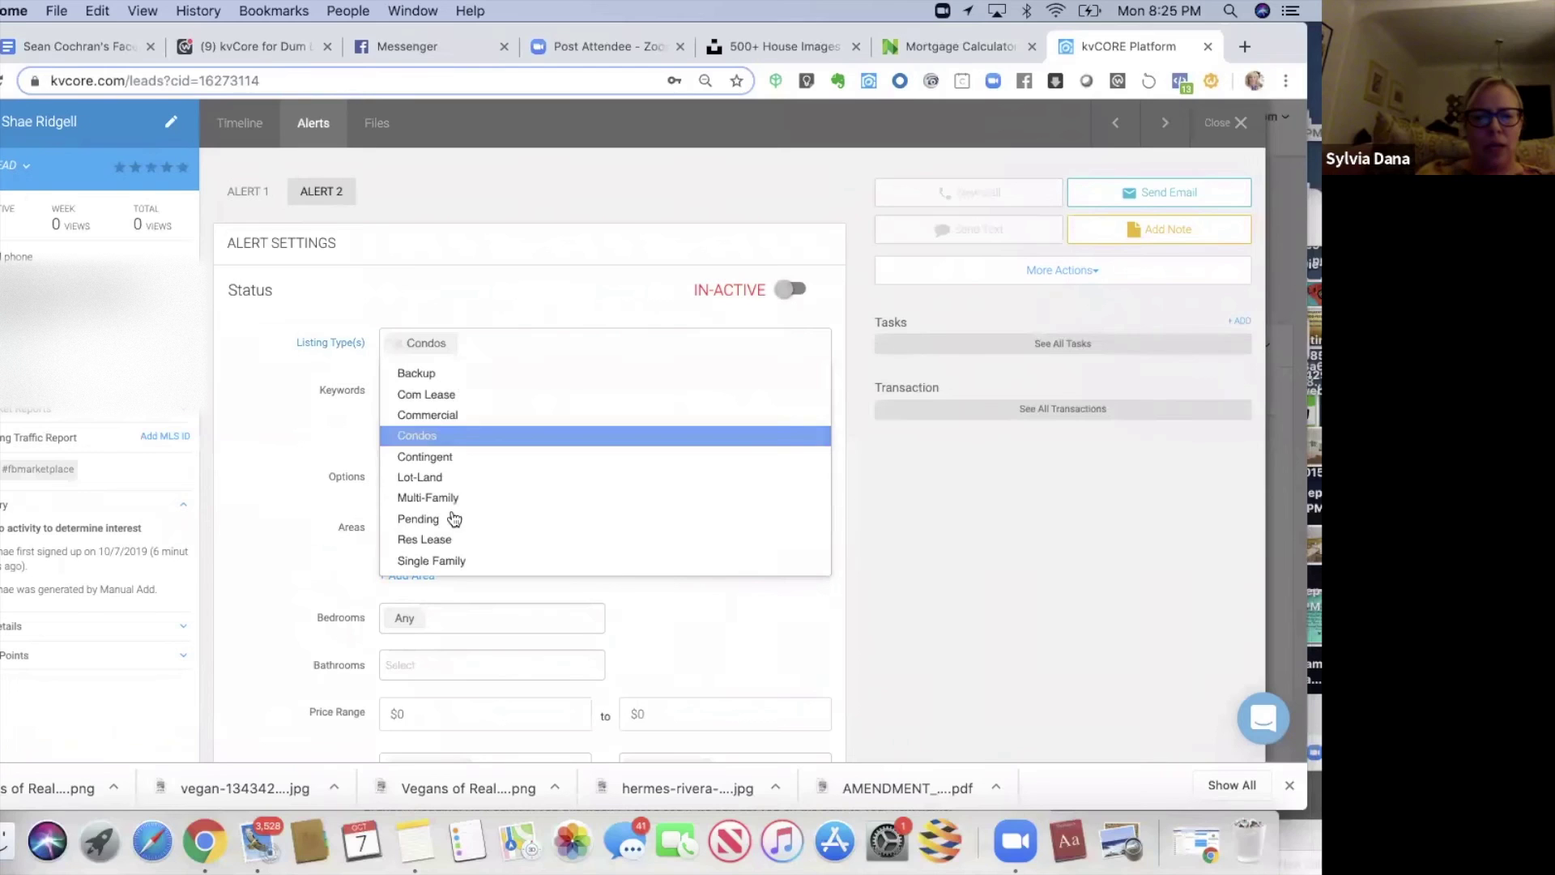
click(439, 563)
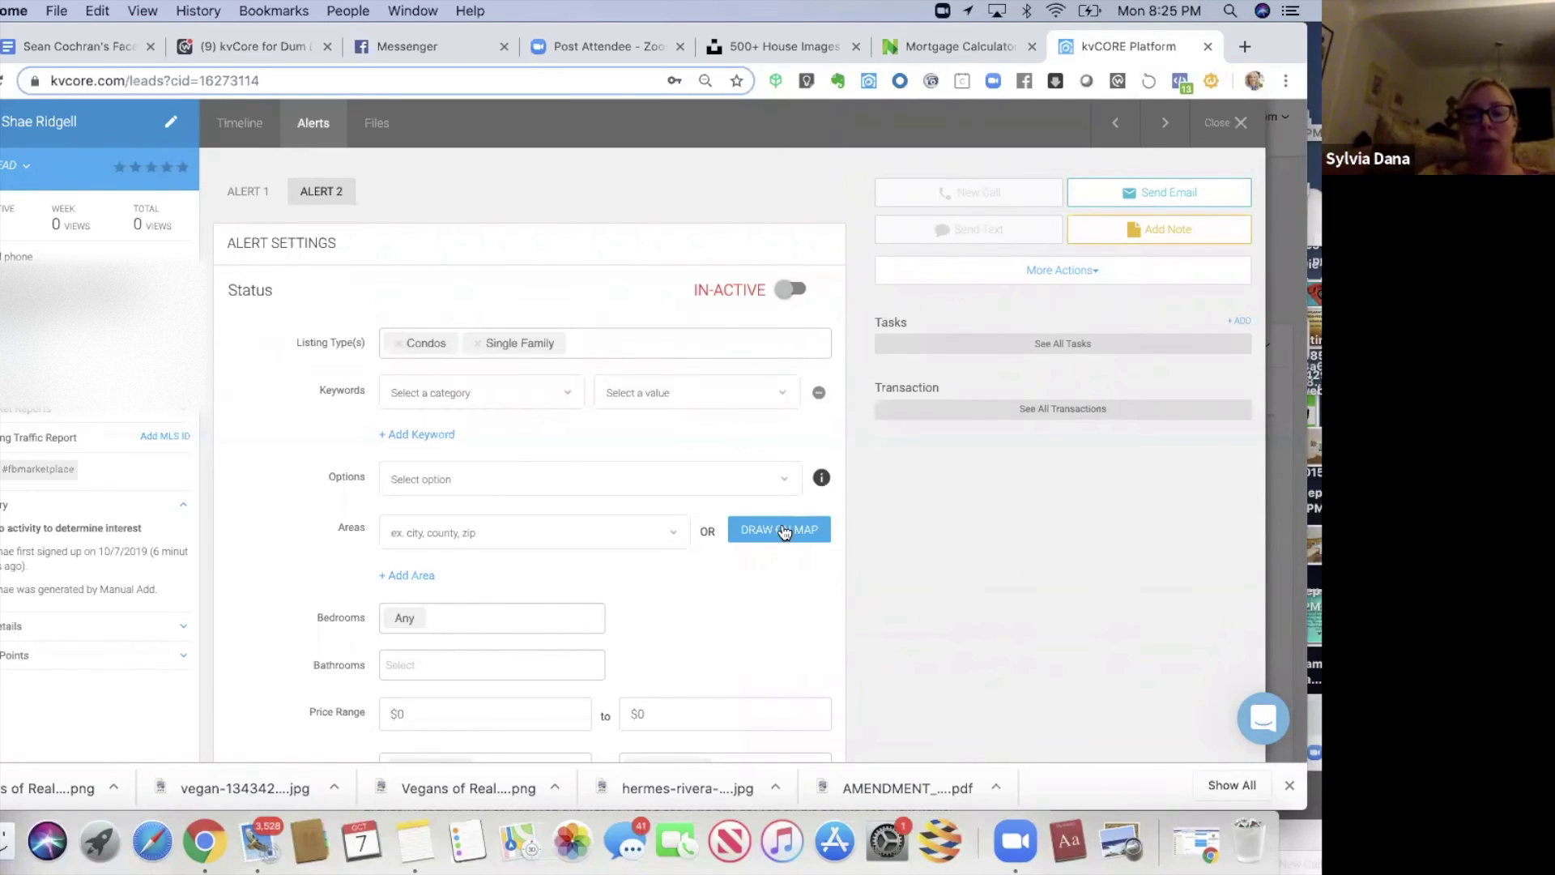
click(781, 529)
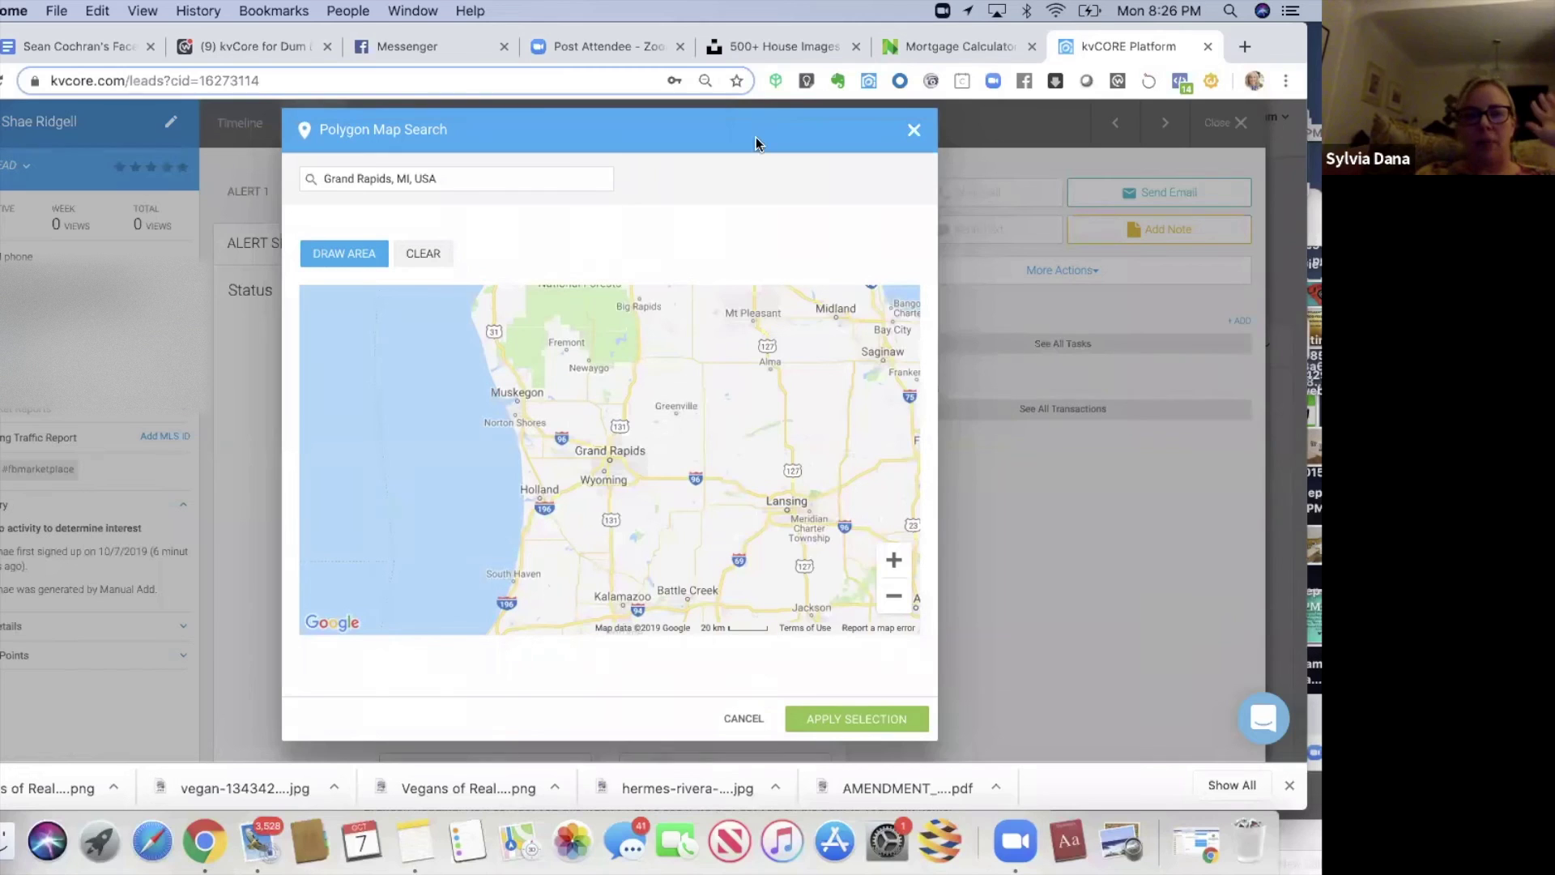
- Trace a polygon from near Fremont around Grand Rapids down to Kalamazoo and apply it to Alert 2
click(335, 253)
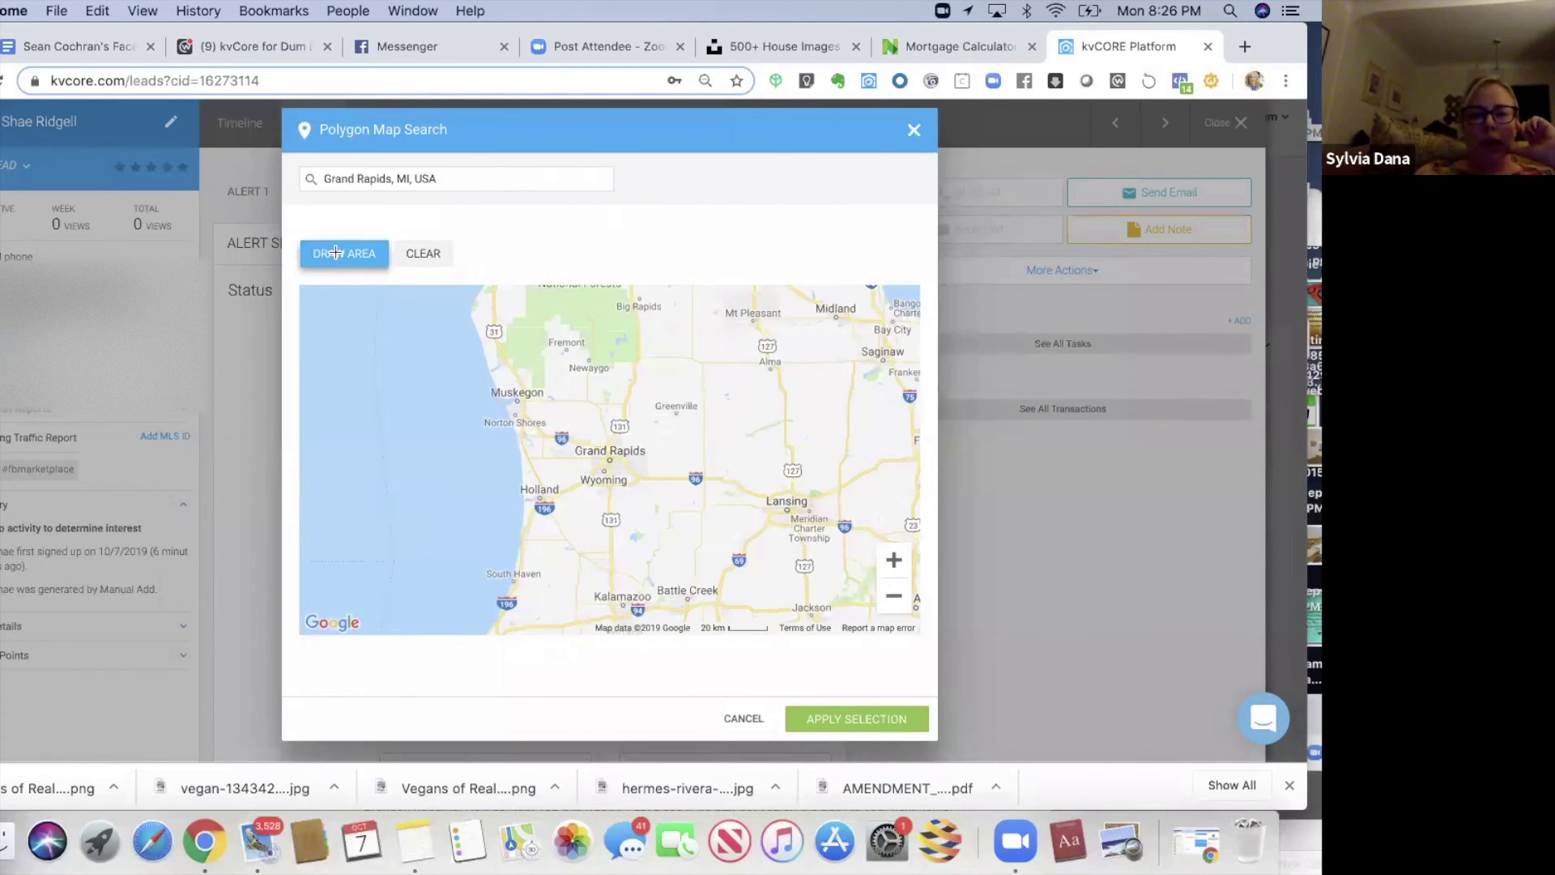
click(479, 376)
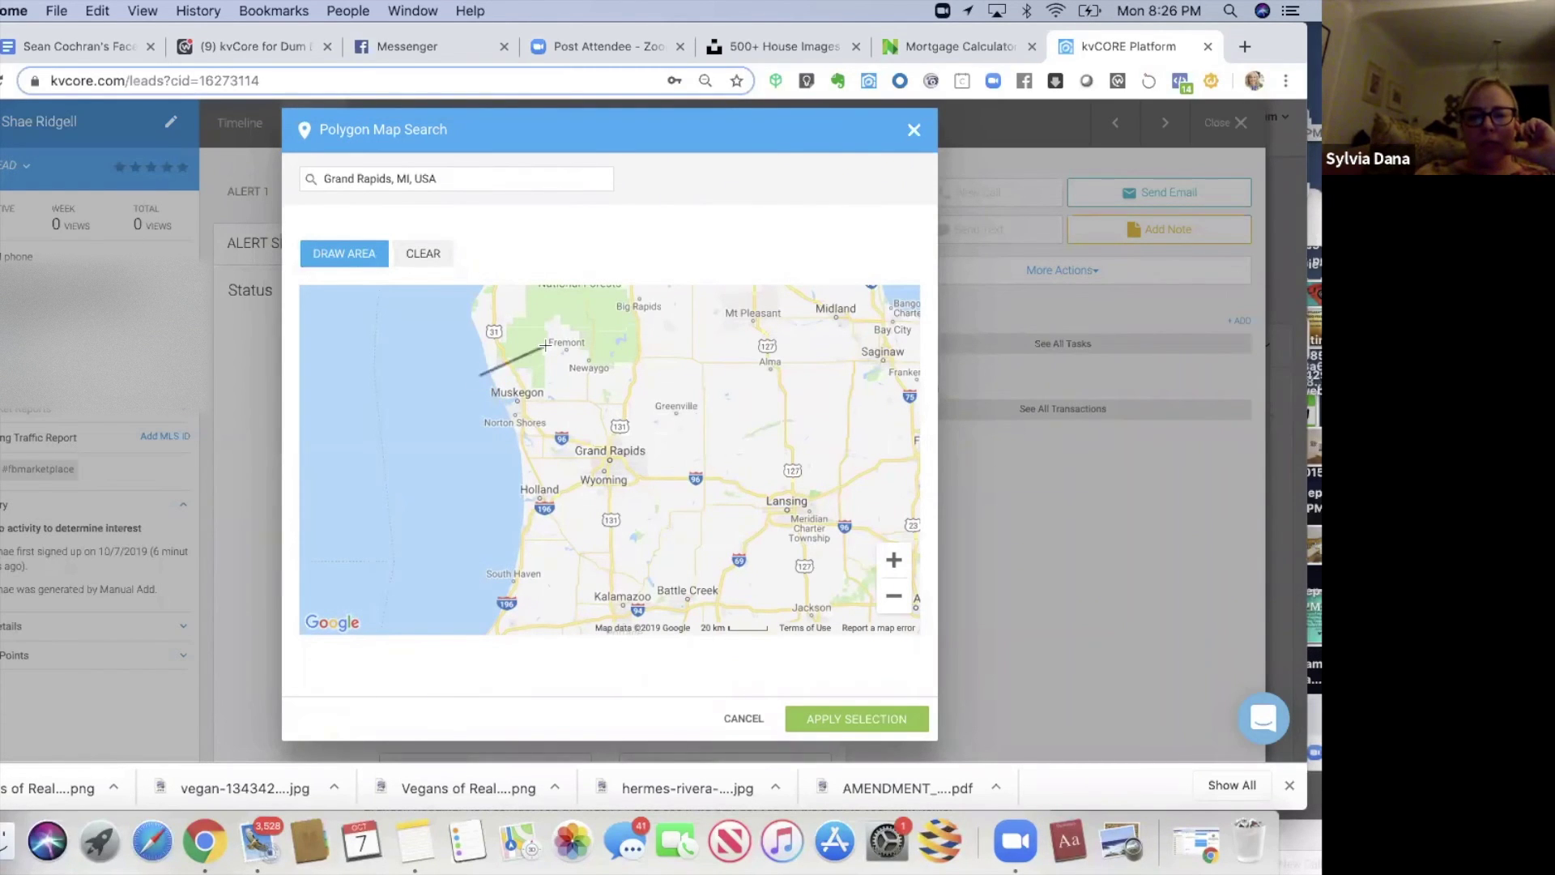
mouse_move(544, 346)
mouse_down()
mouse_move(663, 378)
mouse_move(724, 501)
mouse_move(724, 565)
mouse_move(675, 616)
mouse_move(478, 603)
mouse_up()
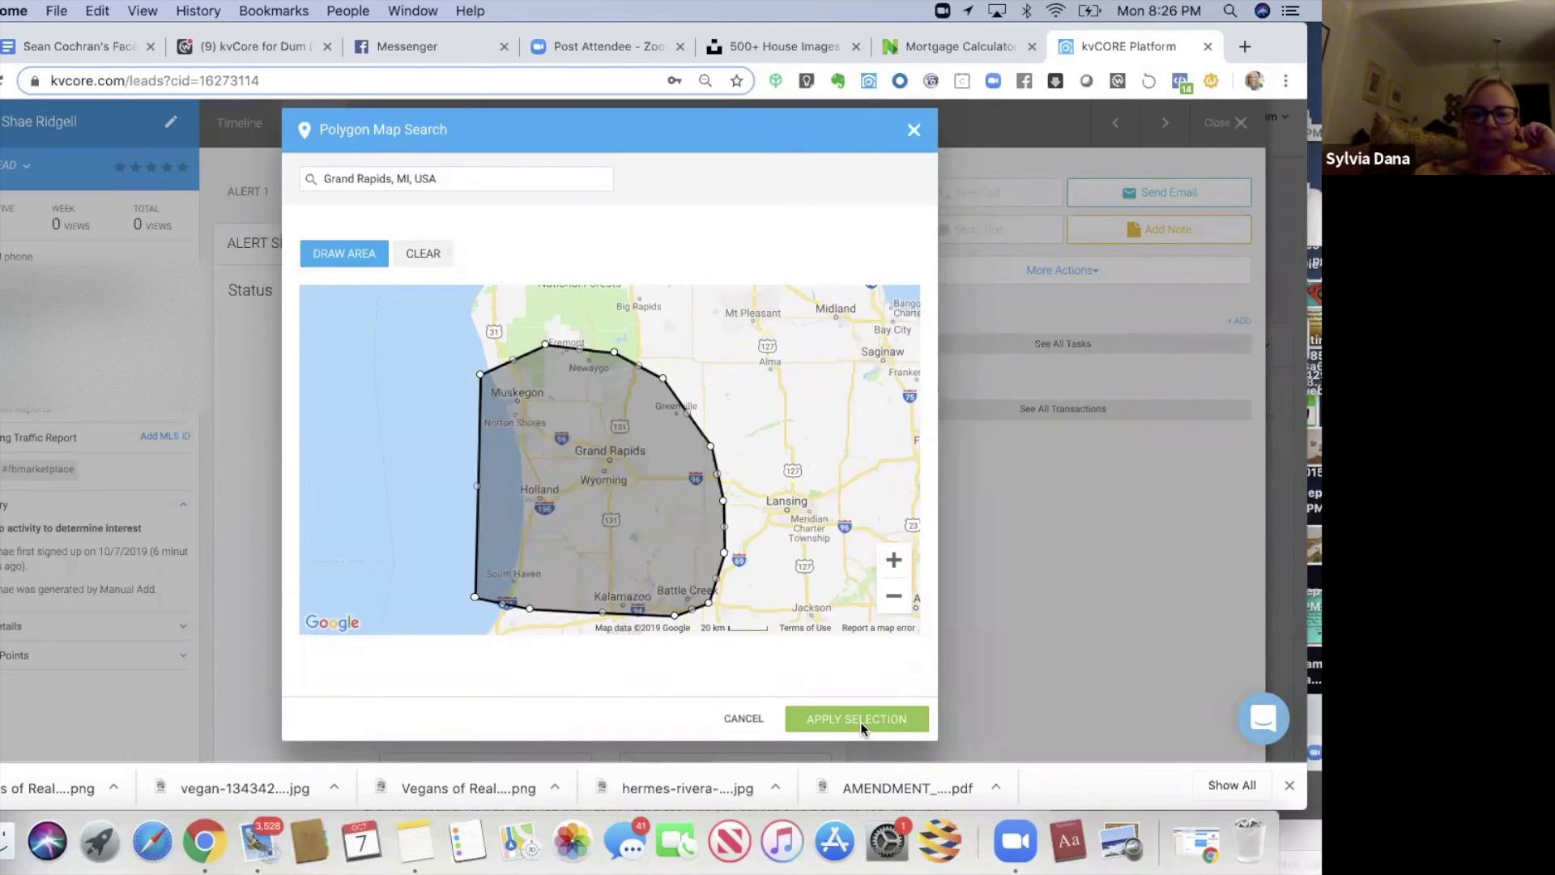
click(860, 721)
- Give Alert 2 a $130,000 maximum price and Once Weekly frequency, then save it as active
scroll(896, 588, down, 5)
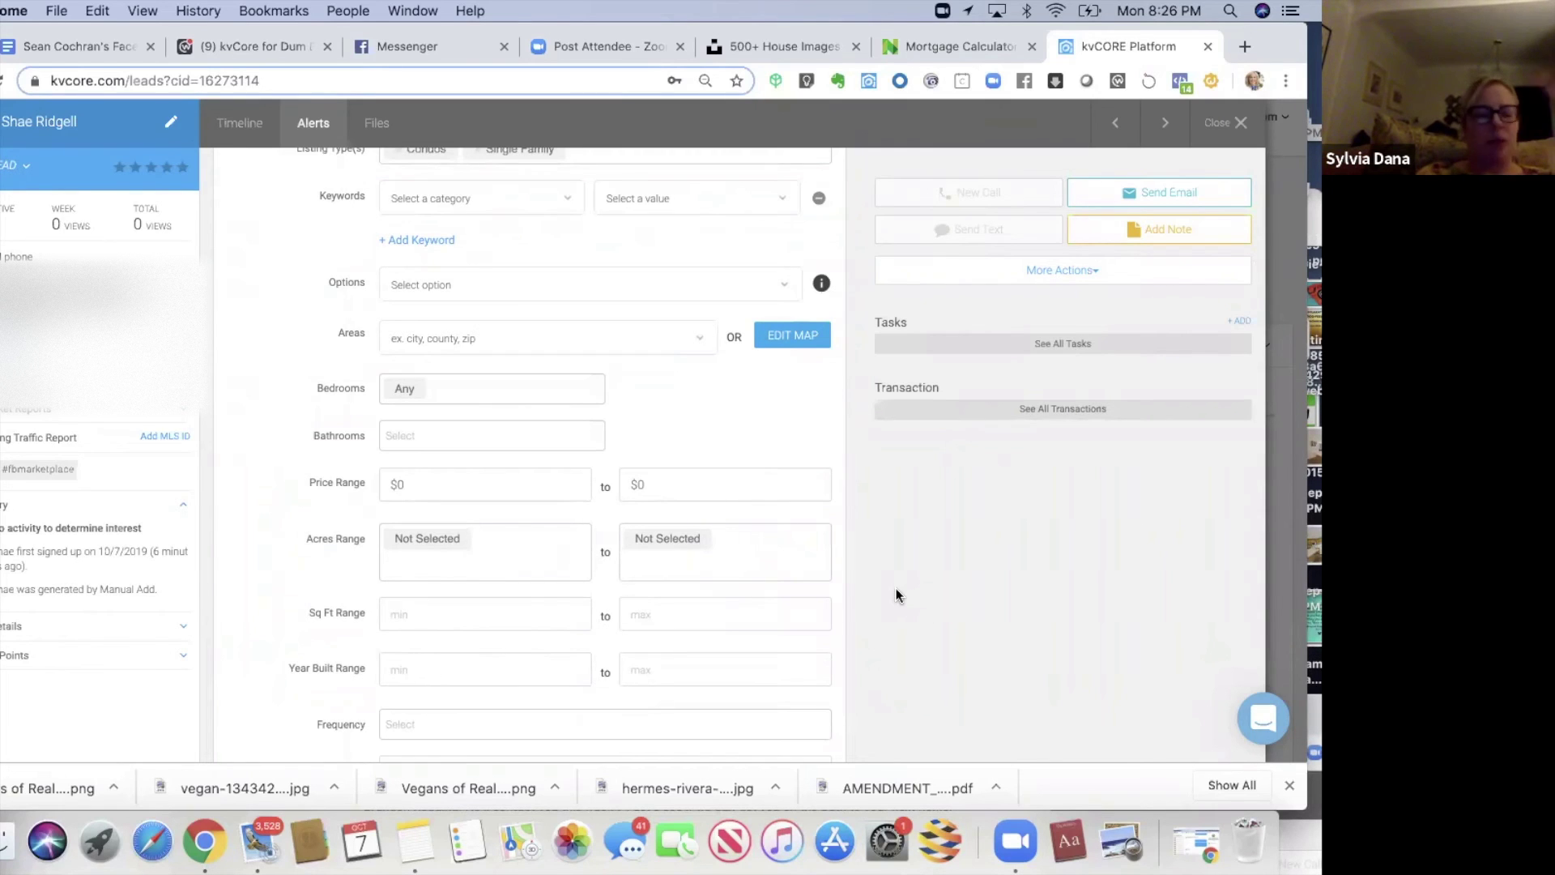
scroll(896, 588, down, 2)
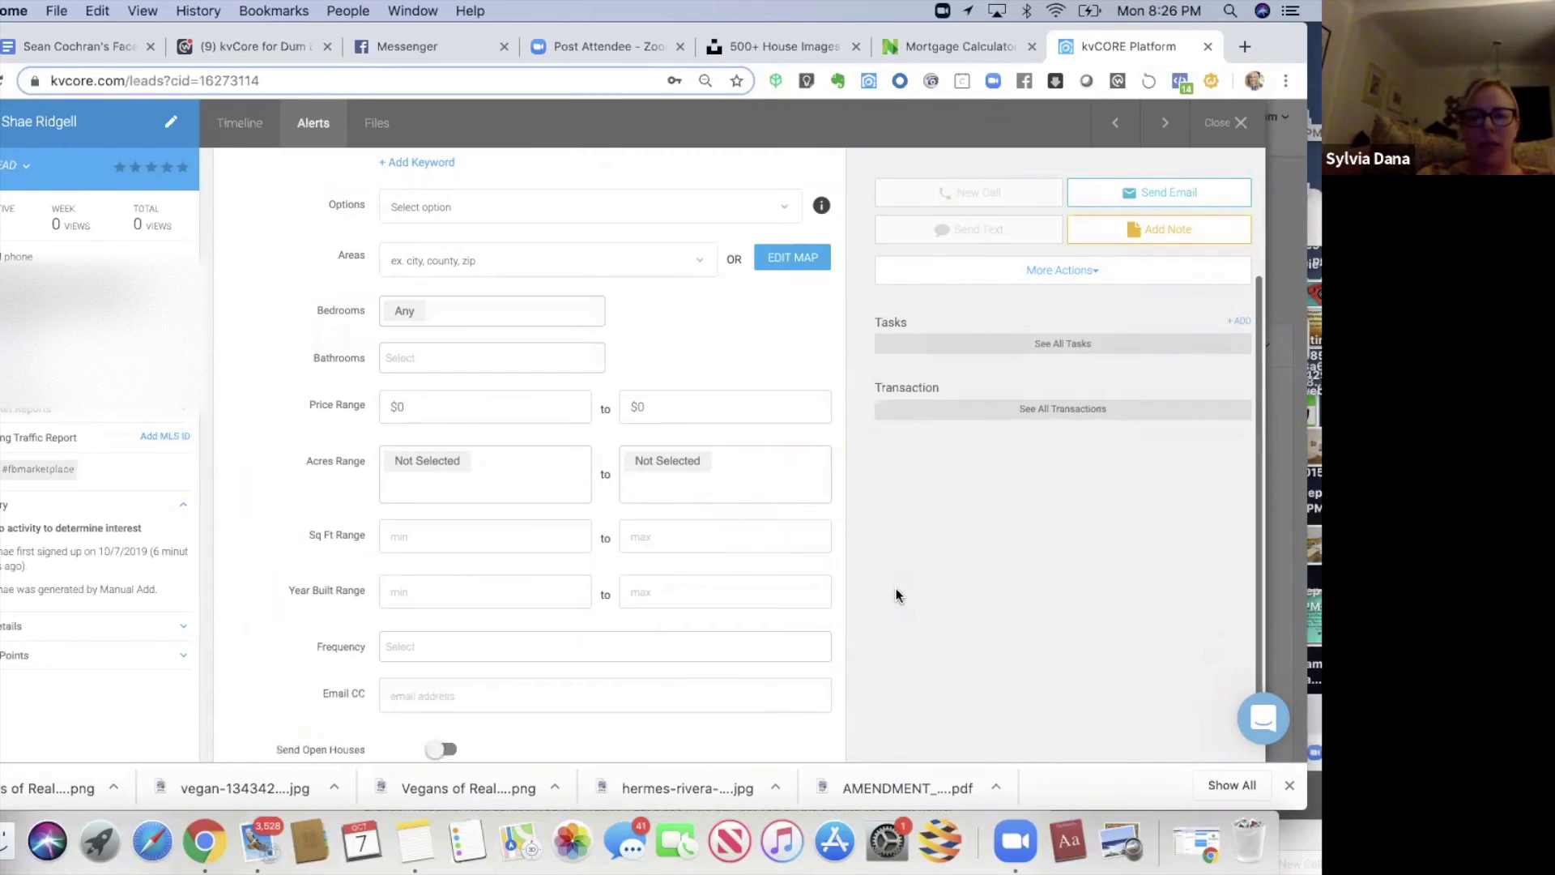
click(666, 404)
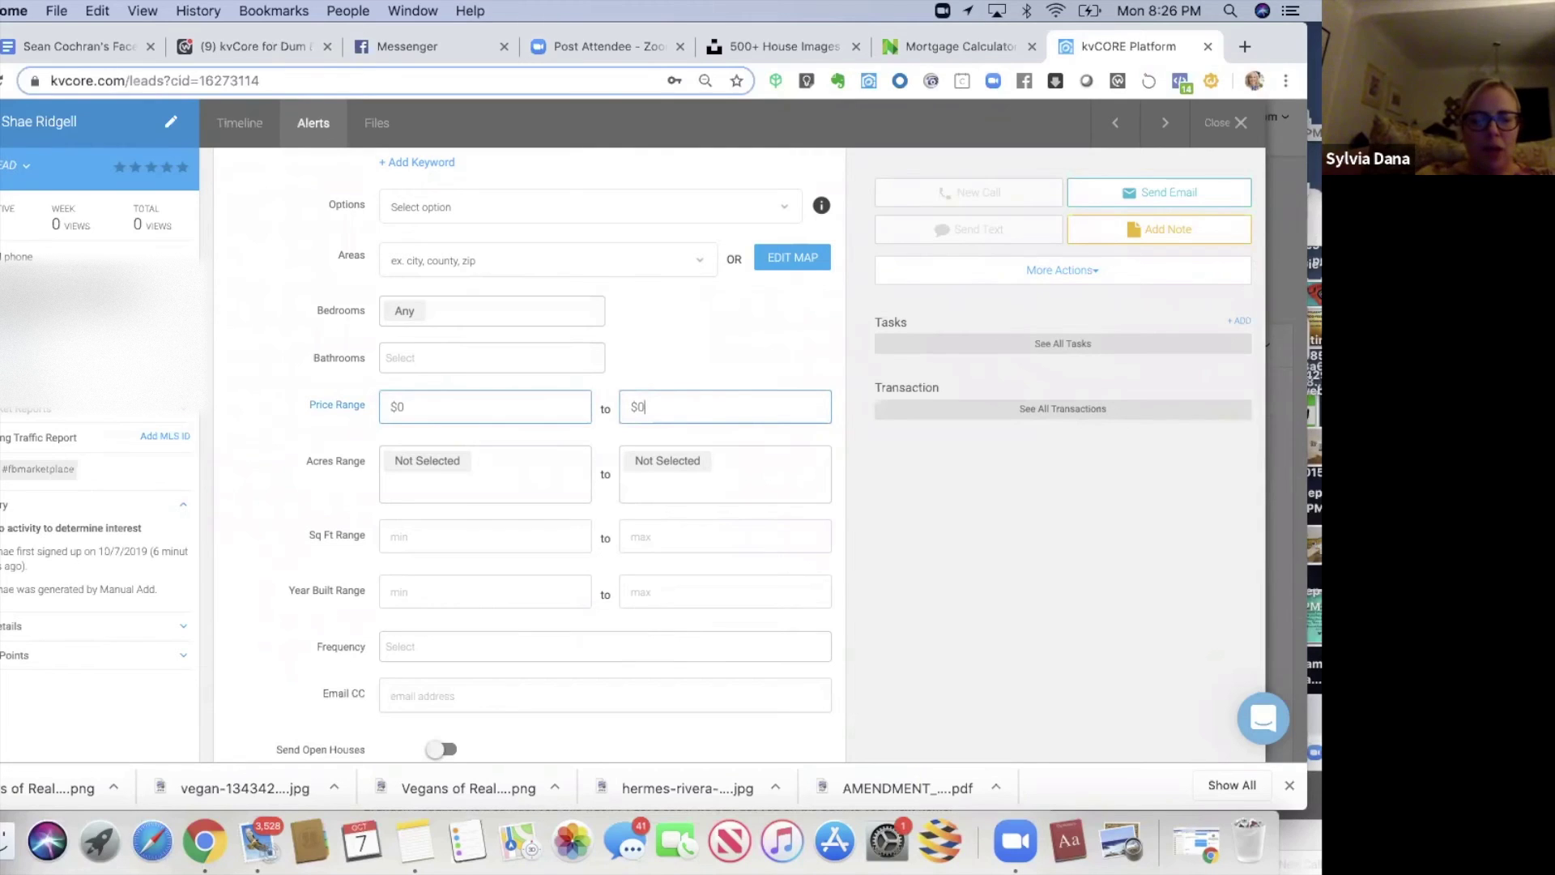
text(130,00)
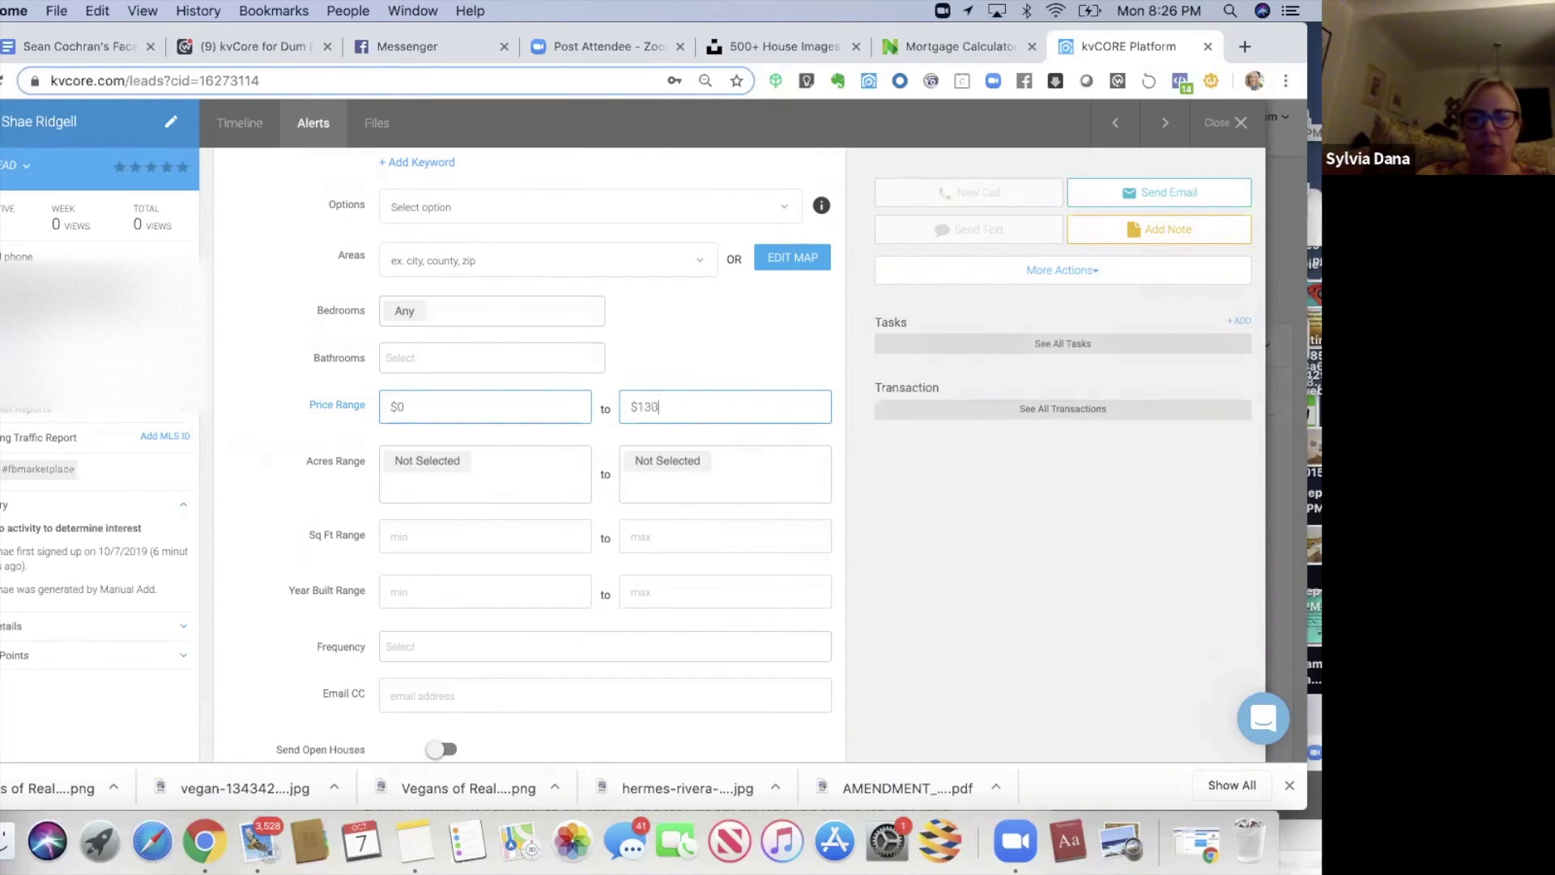
text(0)
click(903, 458)
scroll(904, 464, down, 2)
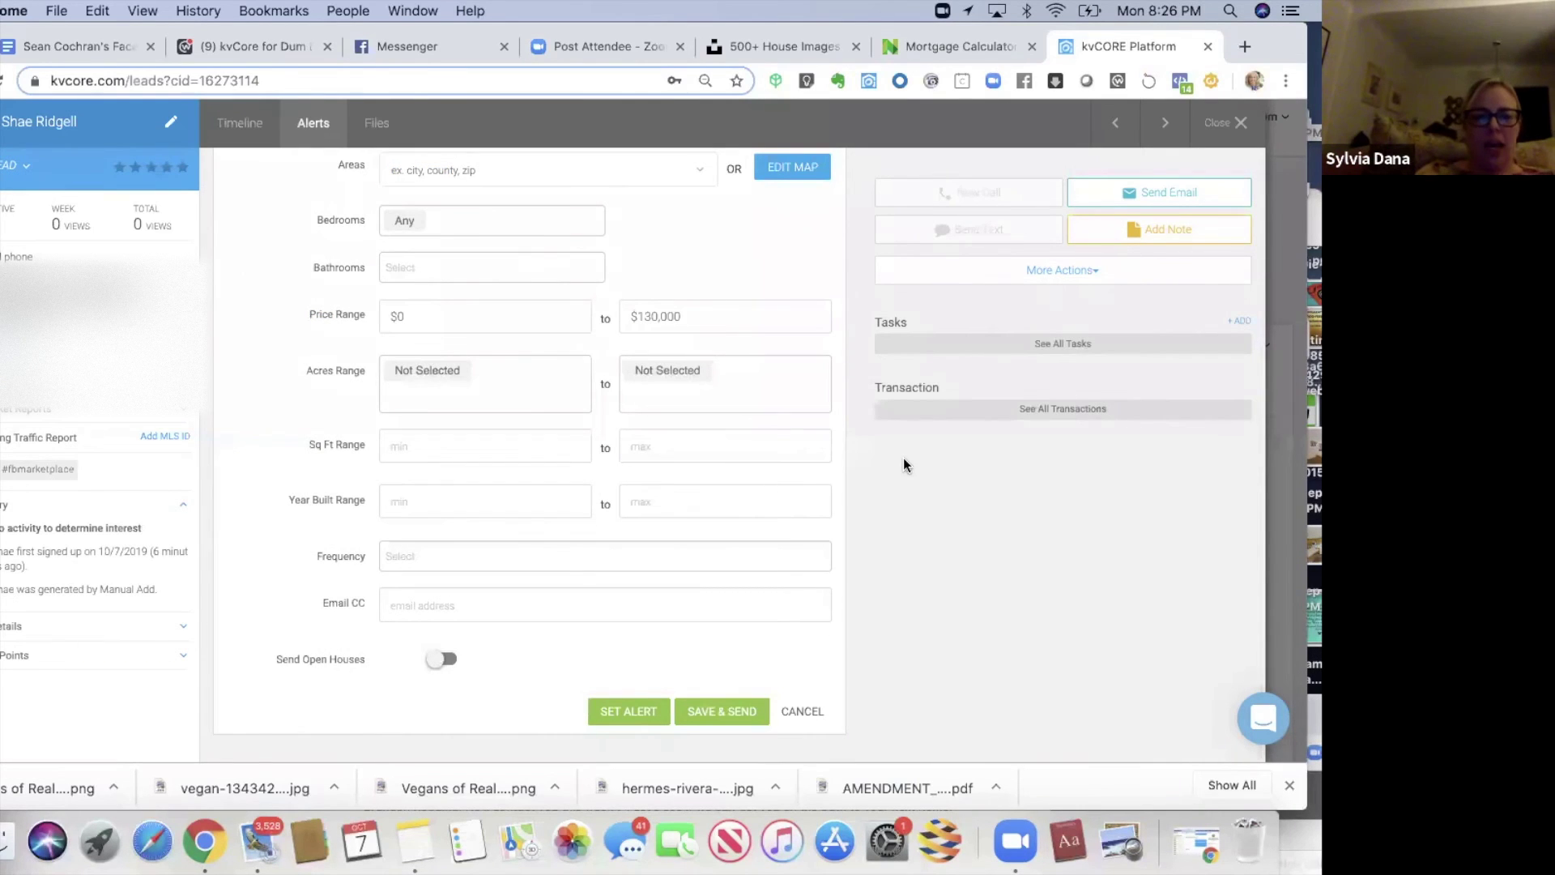
click(480, 556)
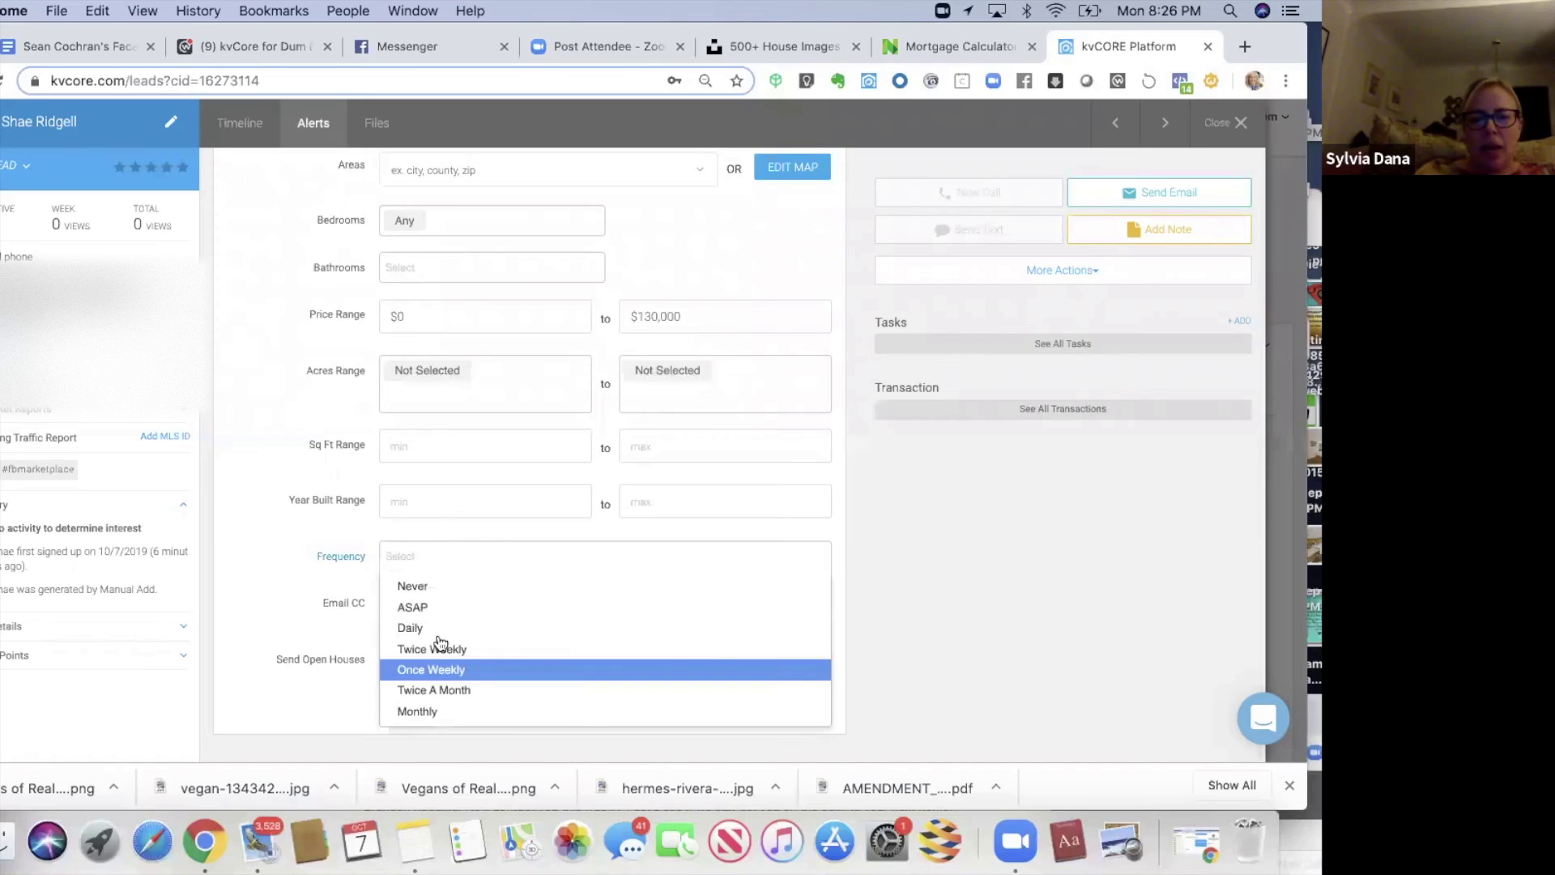
click(432, 675)
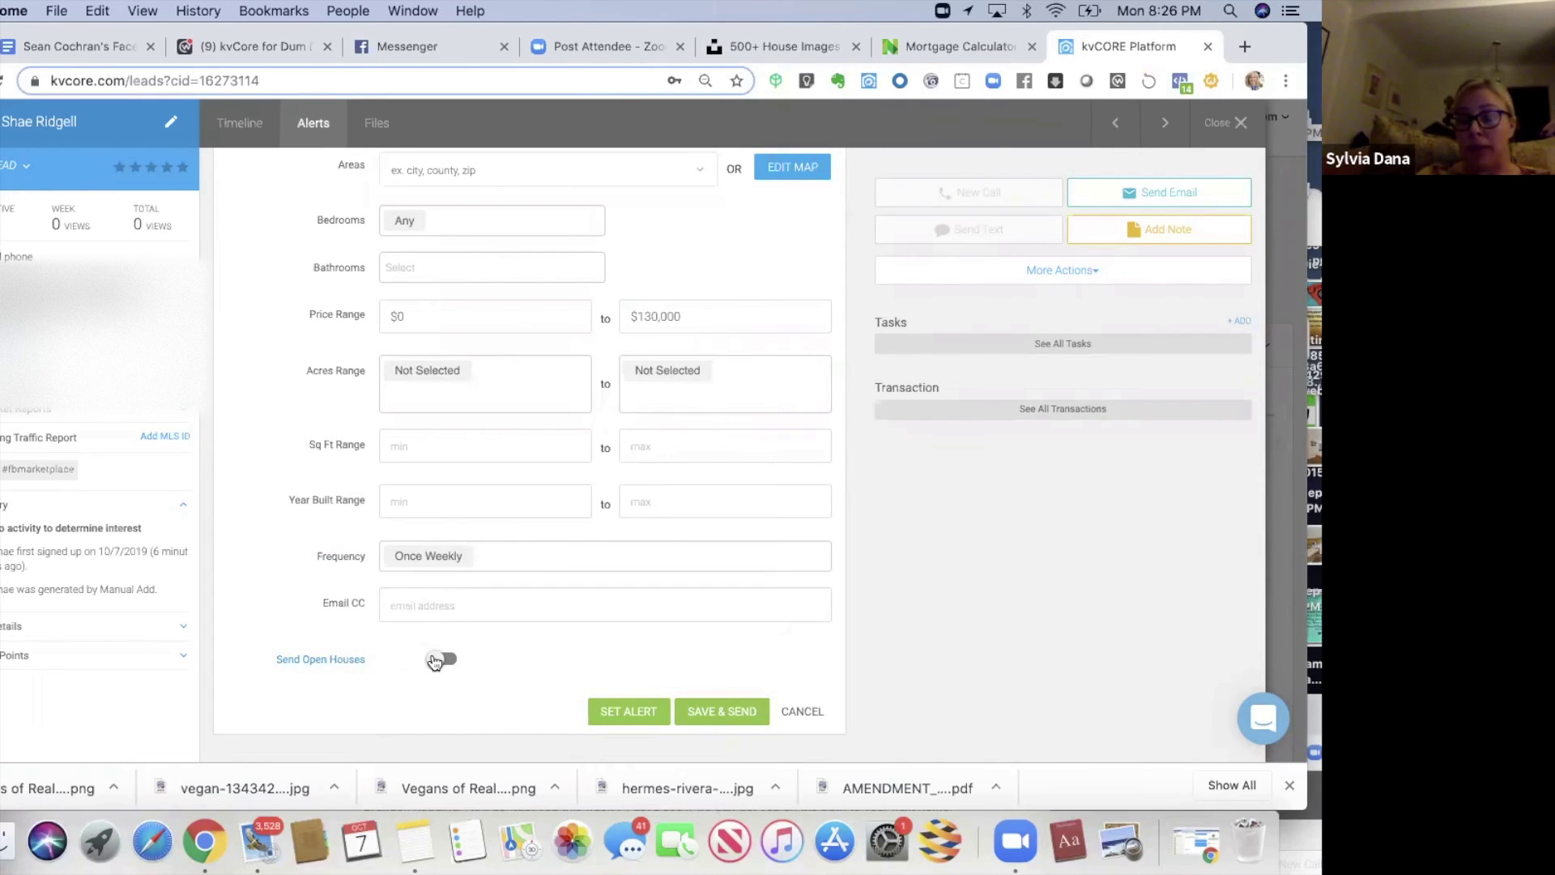
click(612, 712)
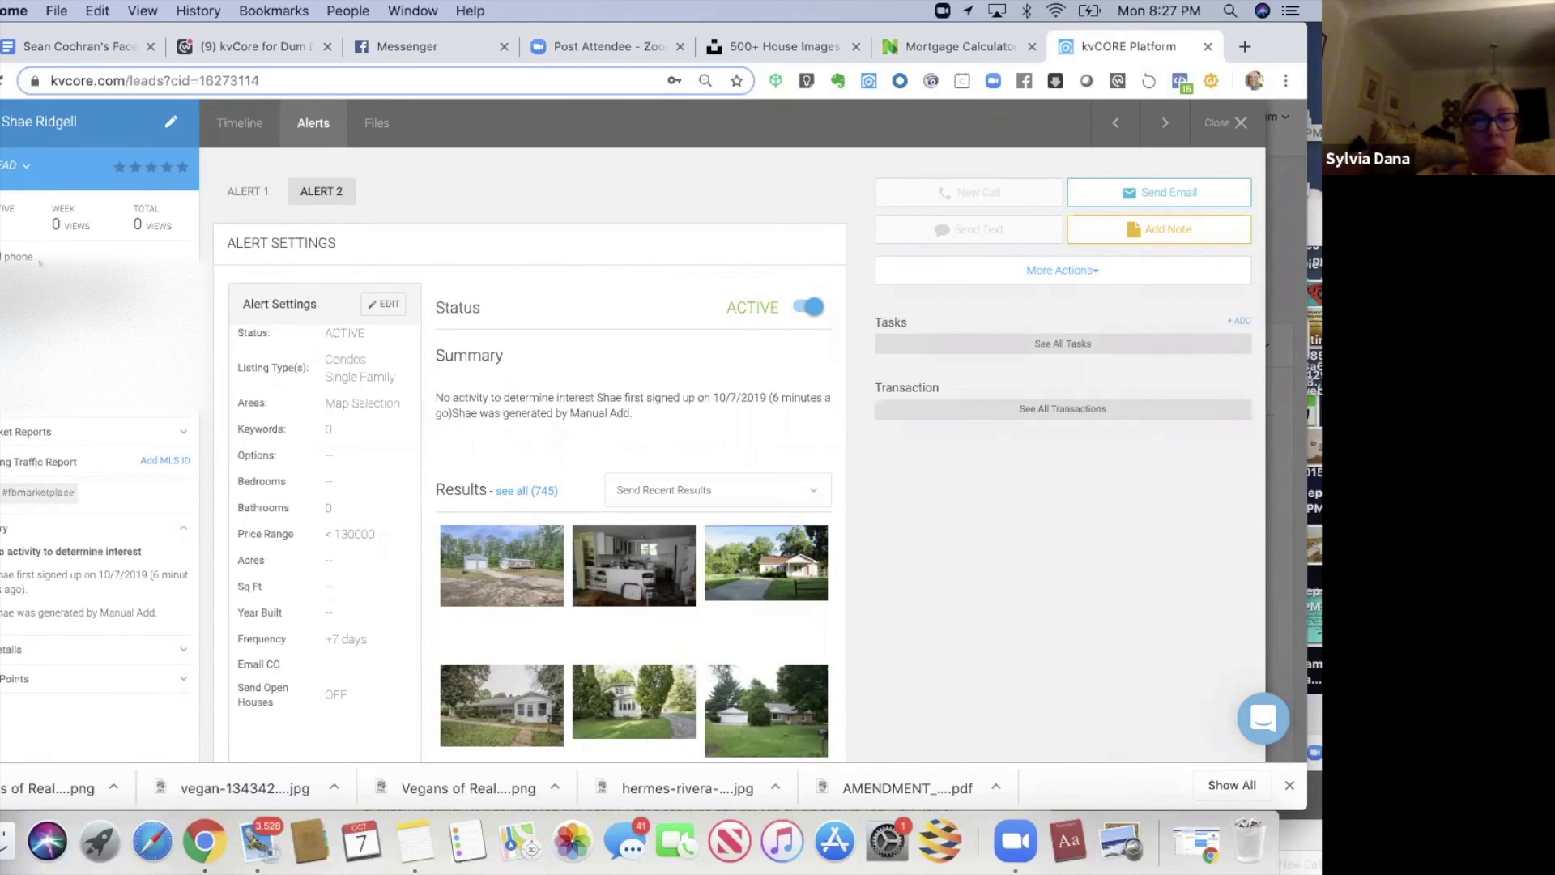
- Reveal the lead's Facebook Marketplace campaign entry, then close the lead panel
click(6, 414)
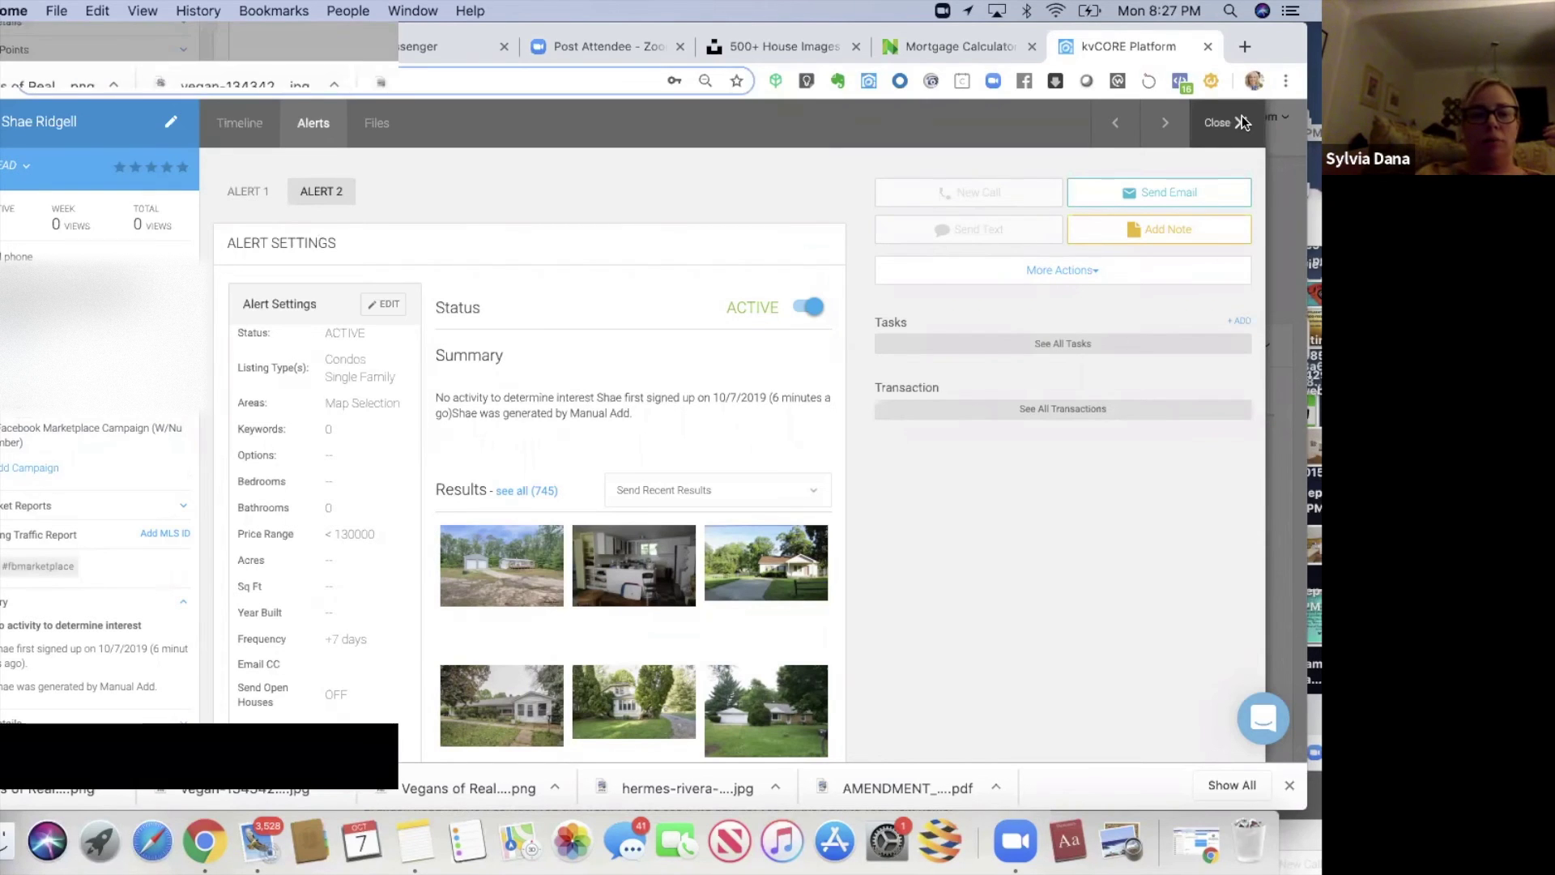
click(1242, 122)
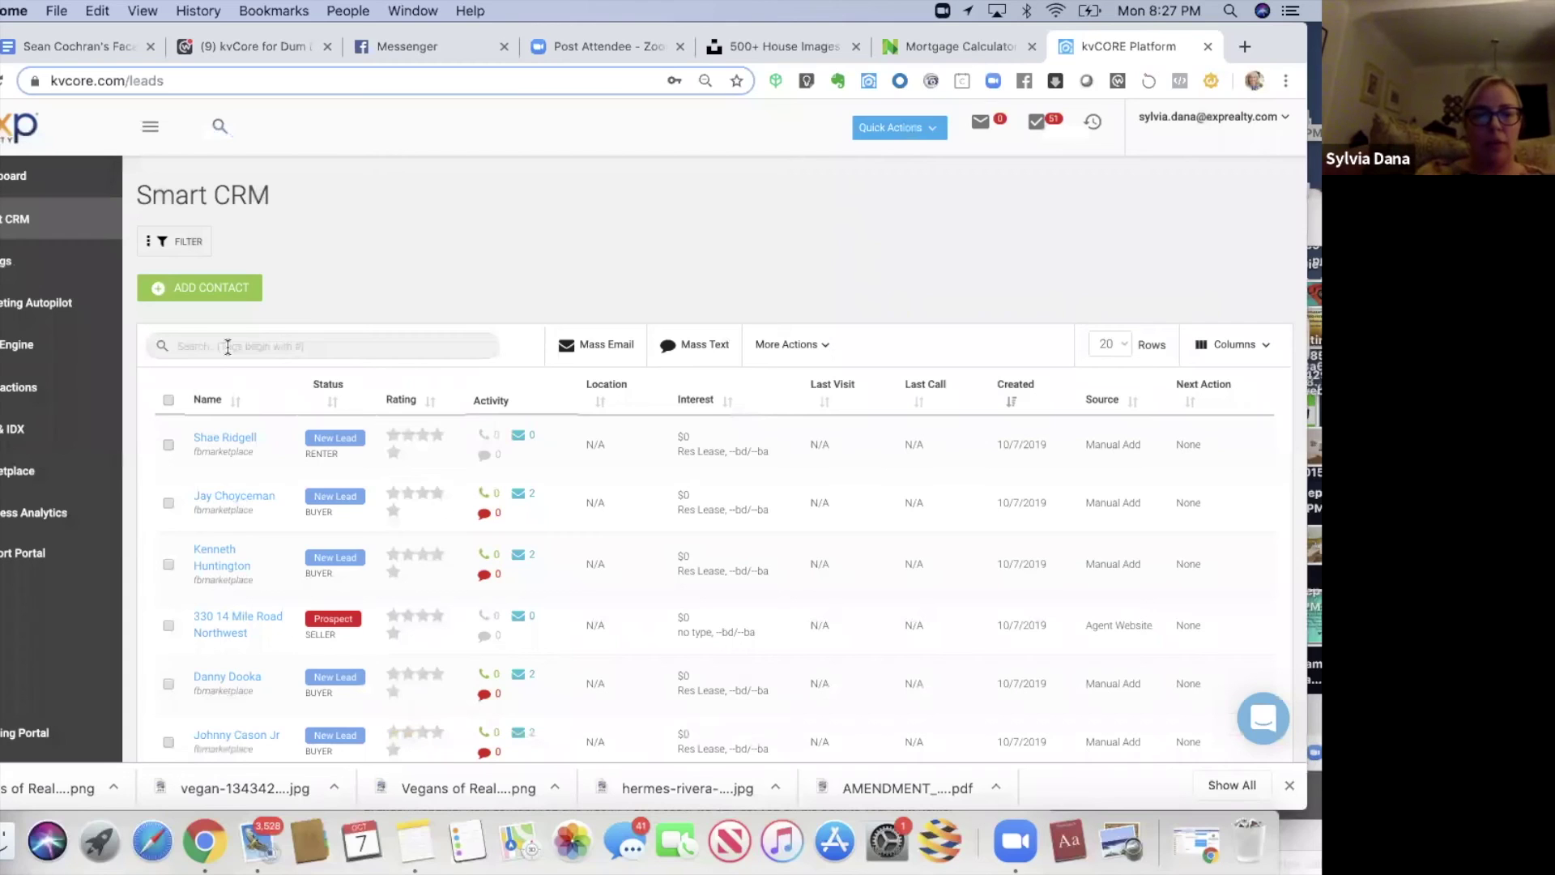
click(228, 347)
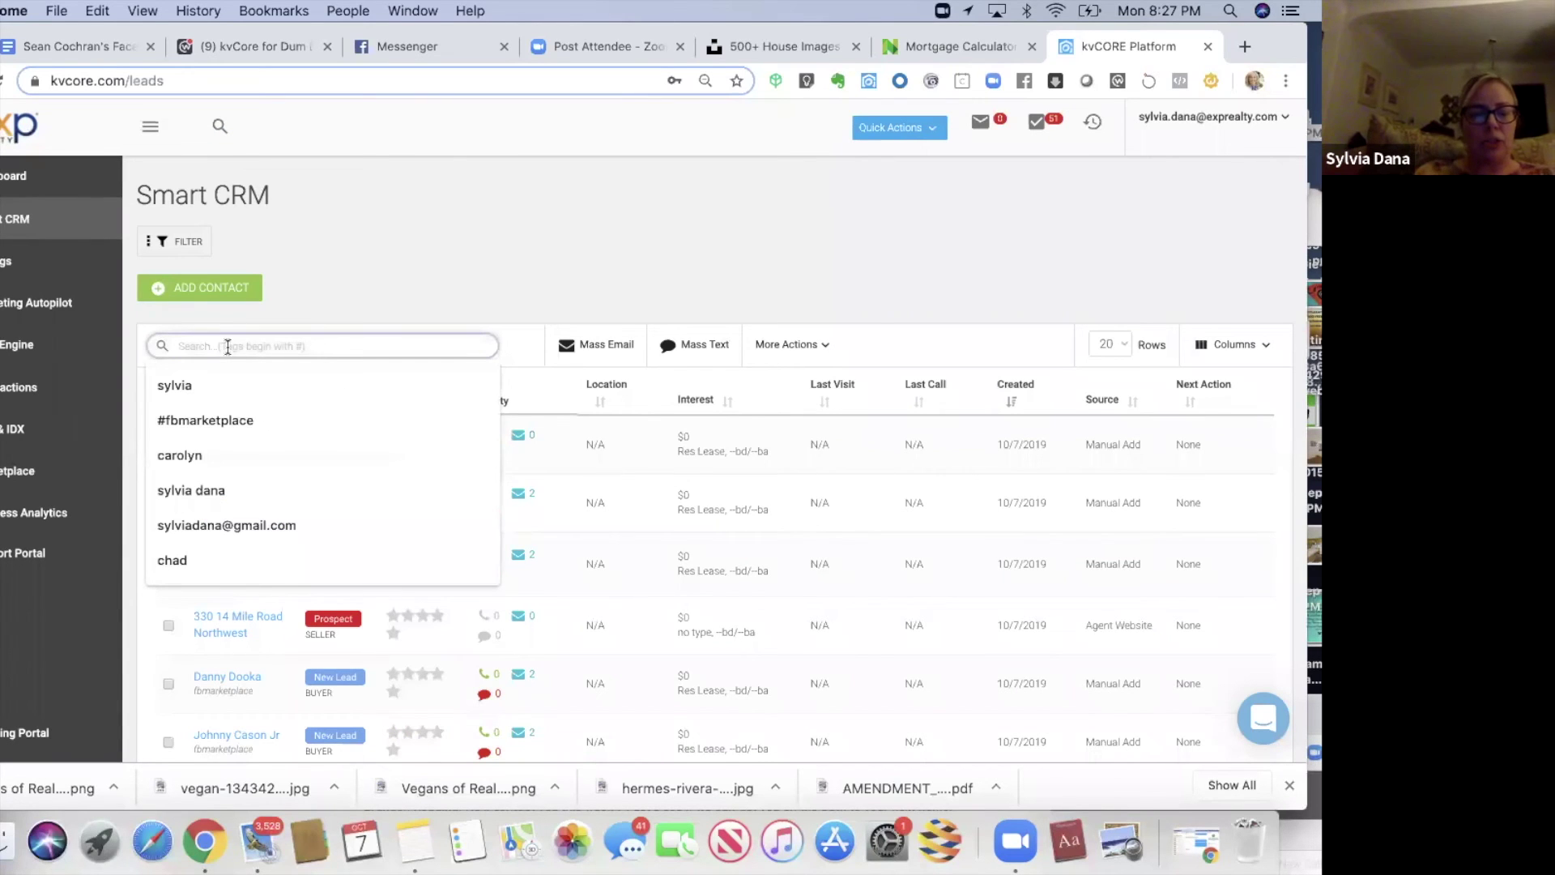
text(#)
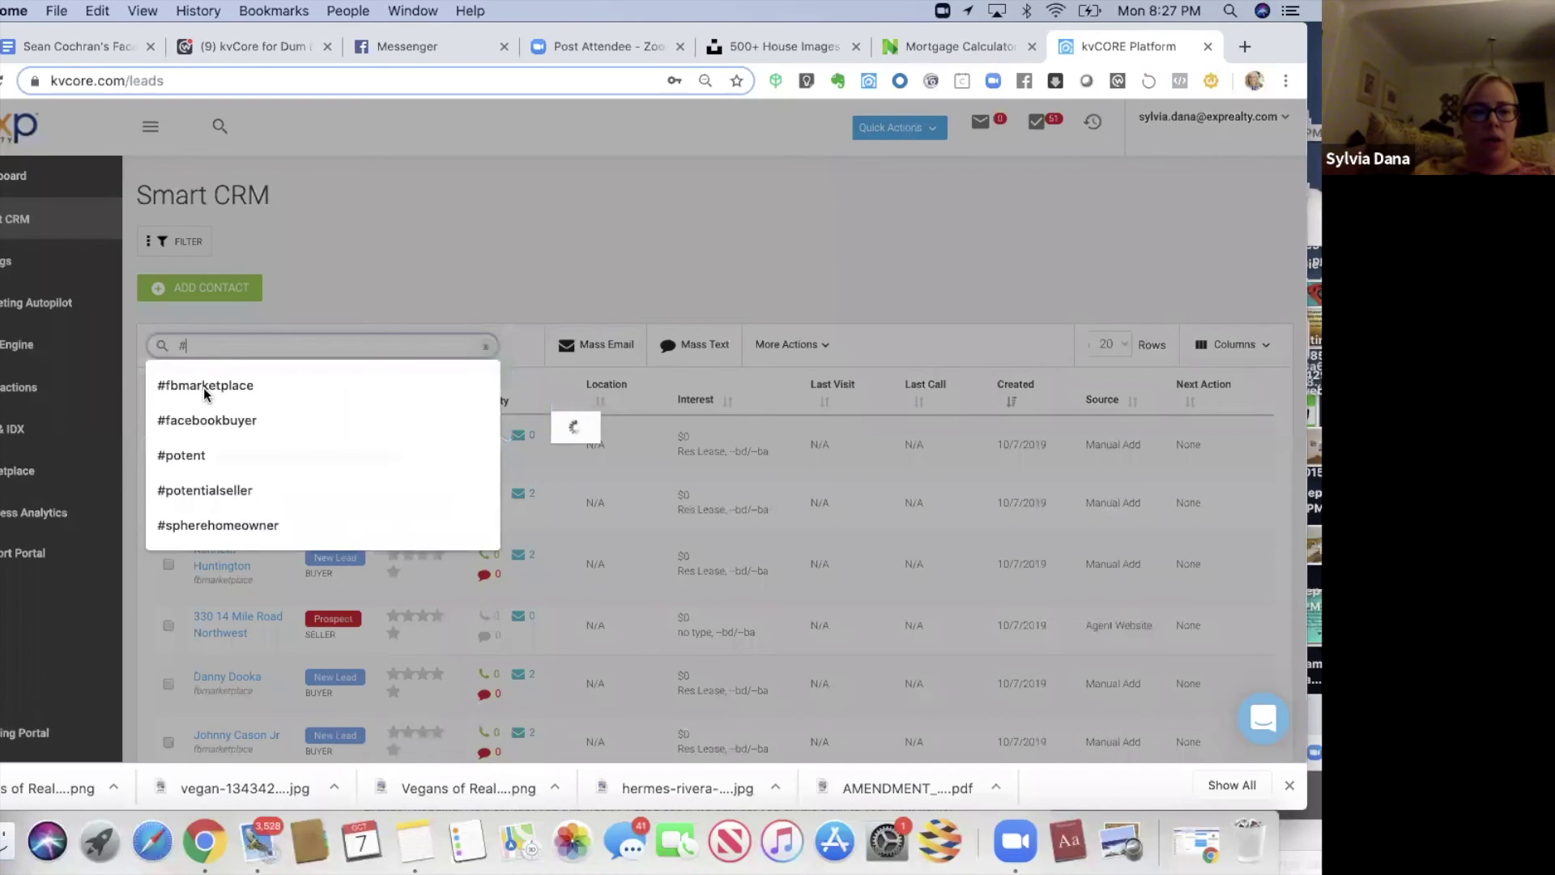
click(205, 386)
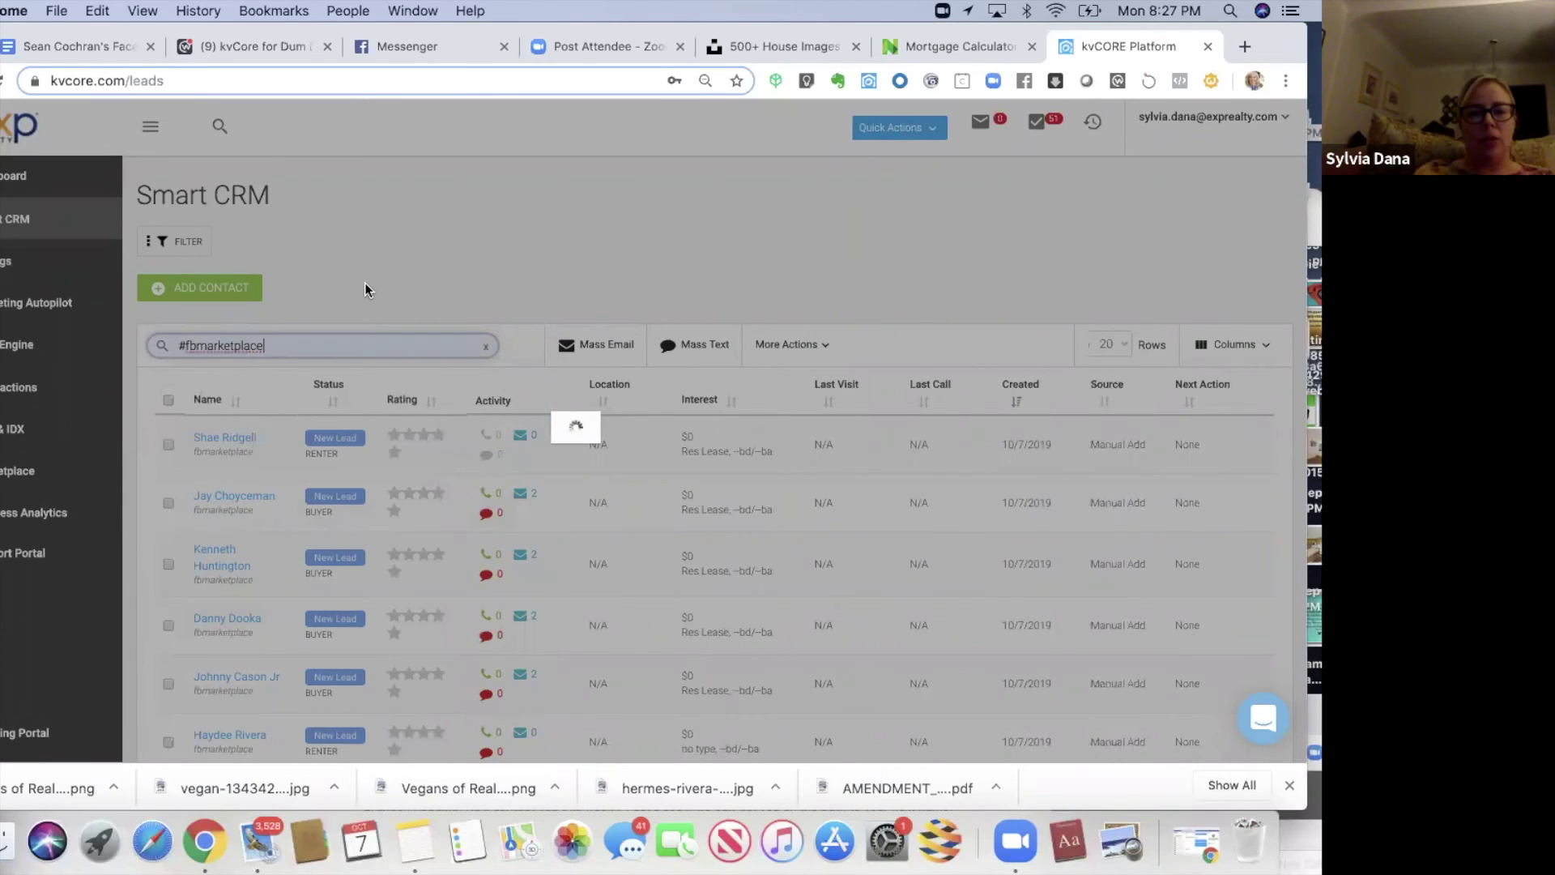
scroll(366, 289, down, 3)
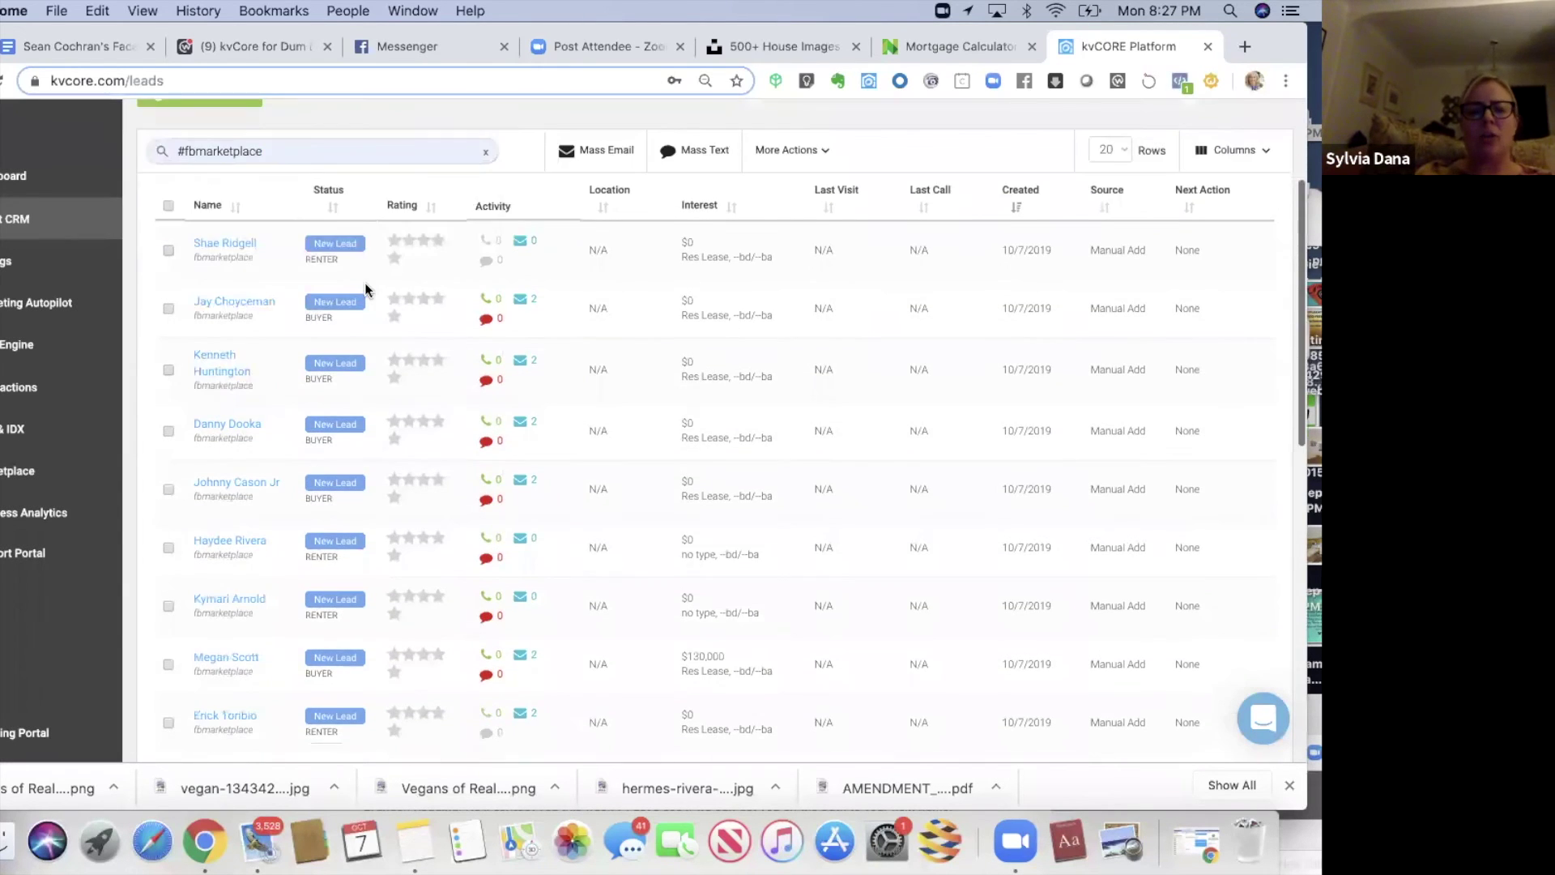
scroll(365, 284, down, 7)
scroll(364, 284, down, 5)
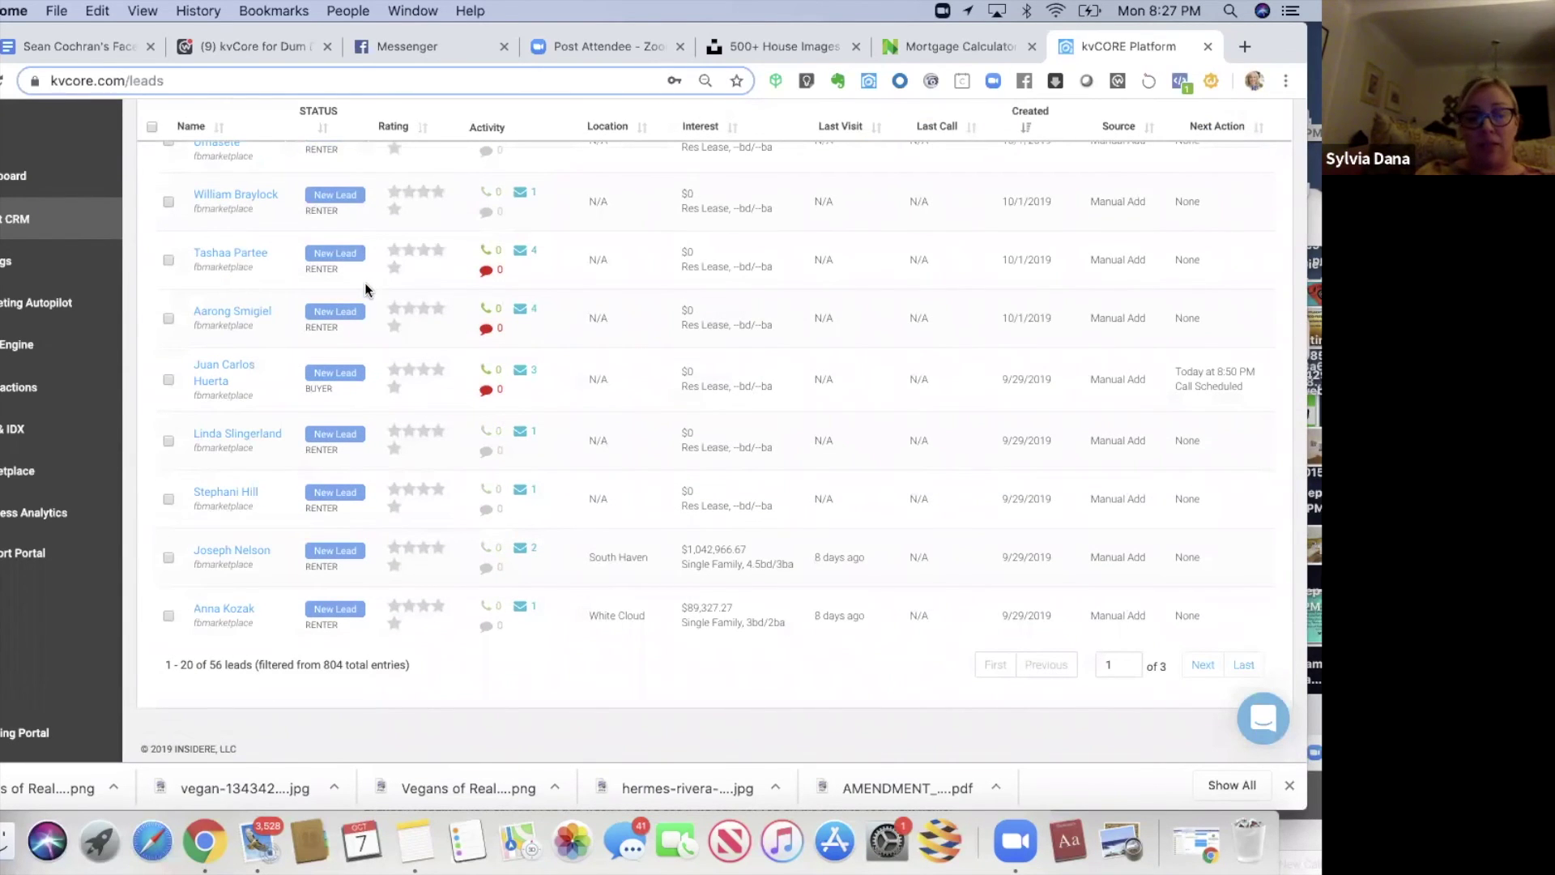
scroll(366, 289, up, 6)
scroll(364, 289, up, 6)
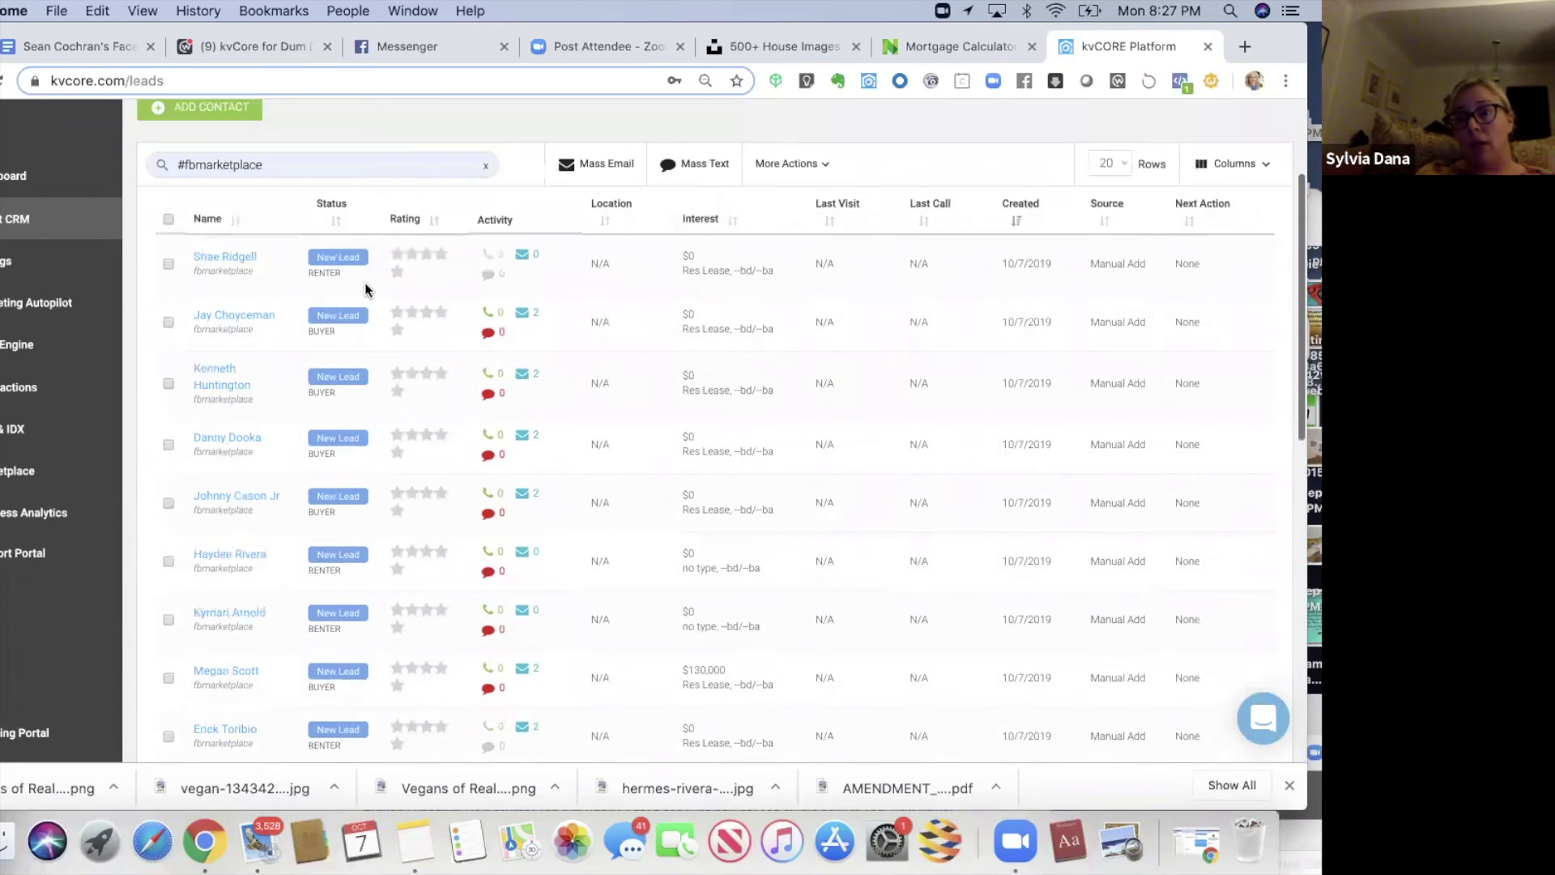
scroll(365, 288, up, 2)
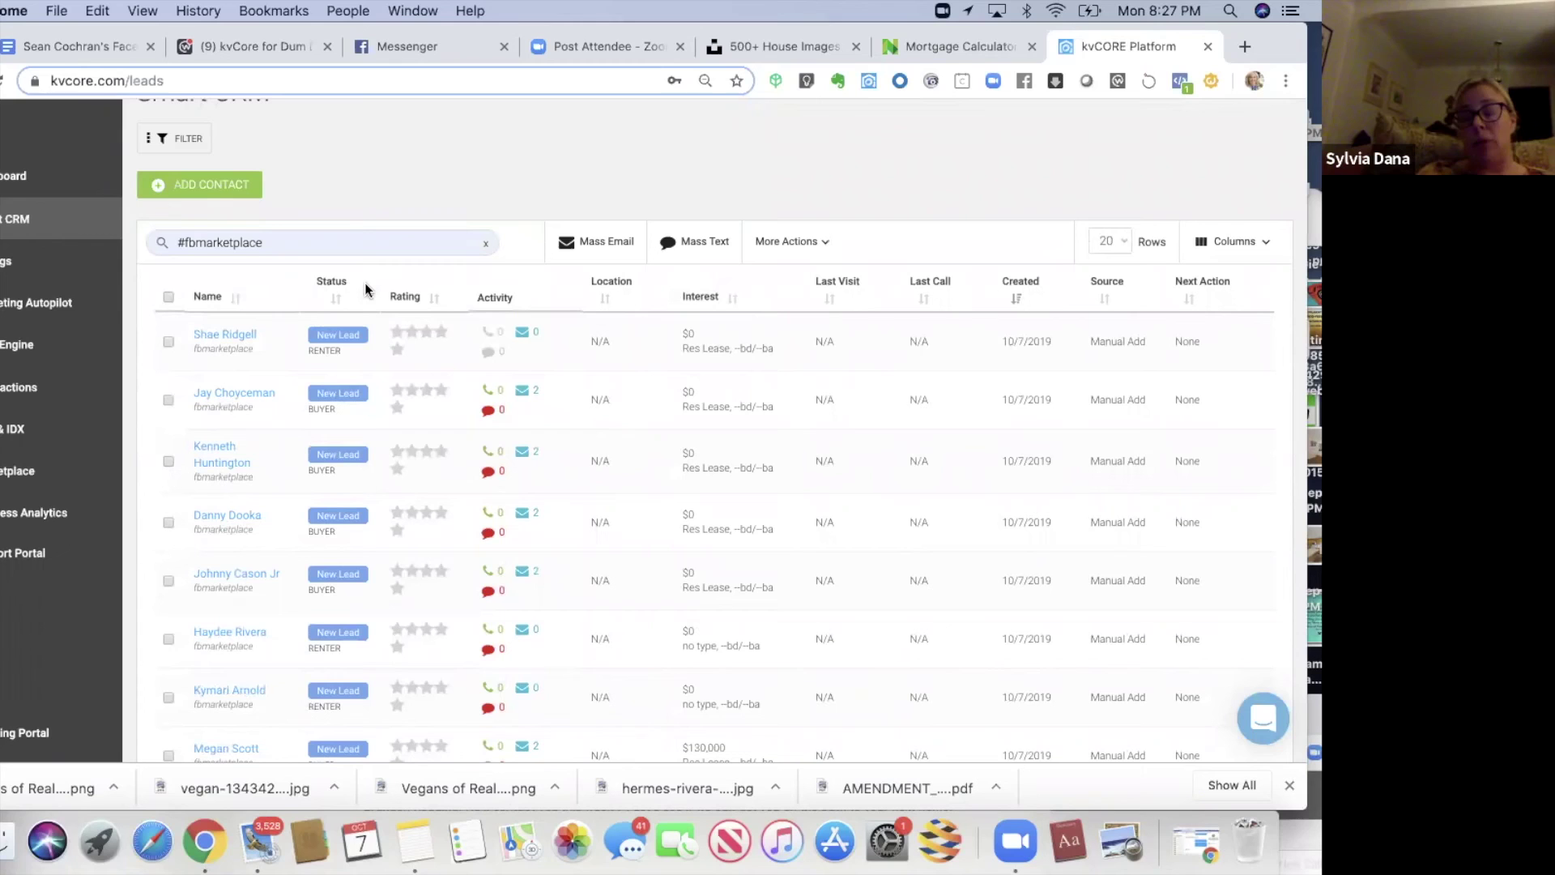
scroll(365, 285, down, 2)
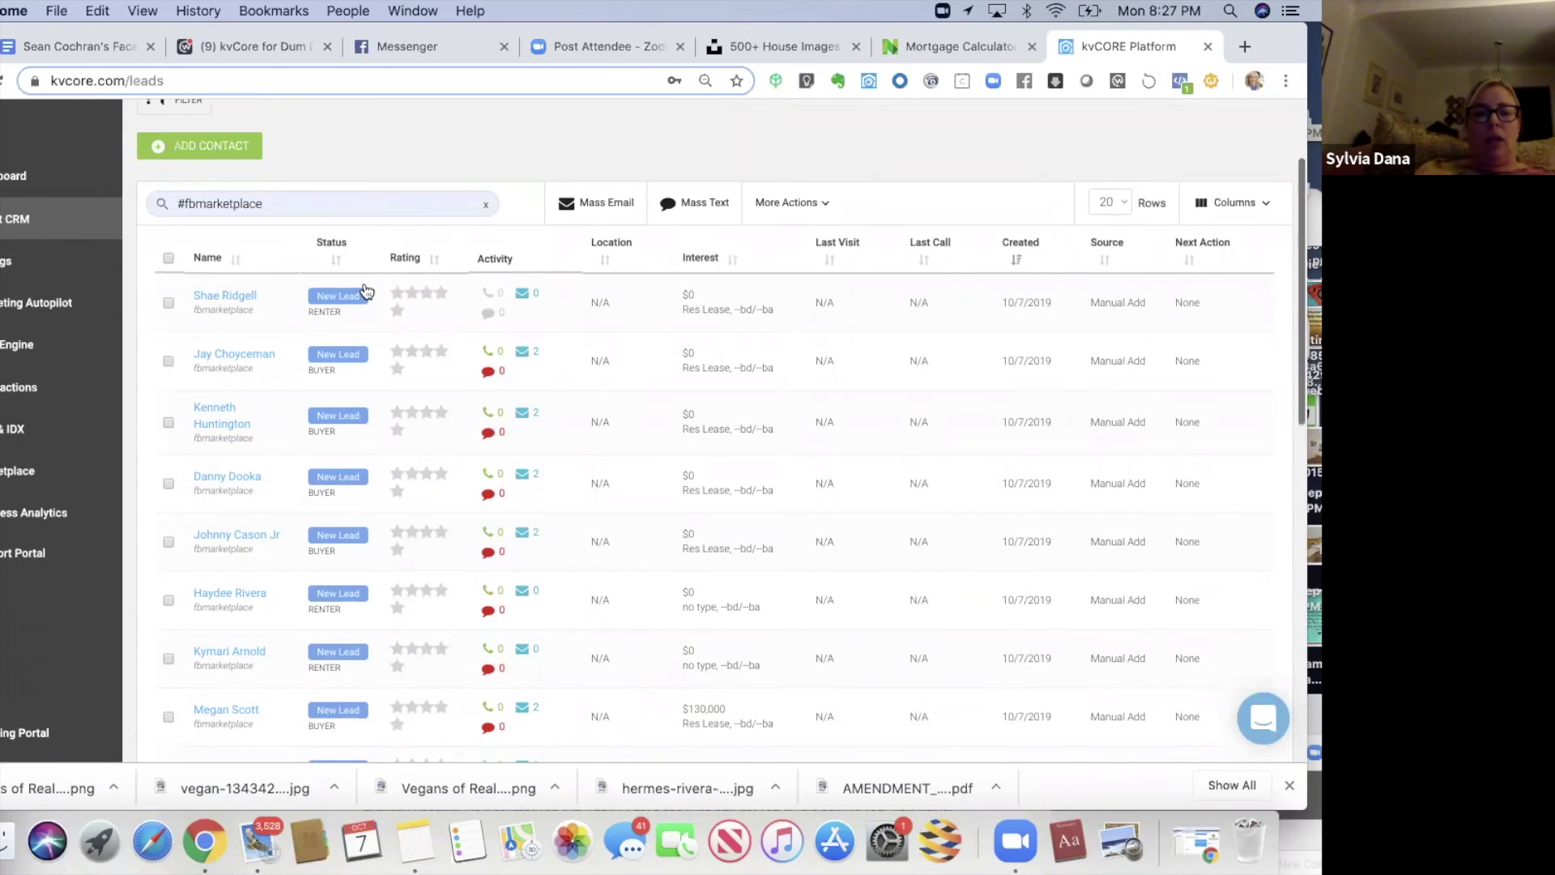
scroll(366, 290, down, 3)
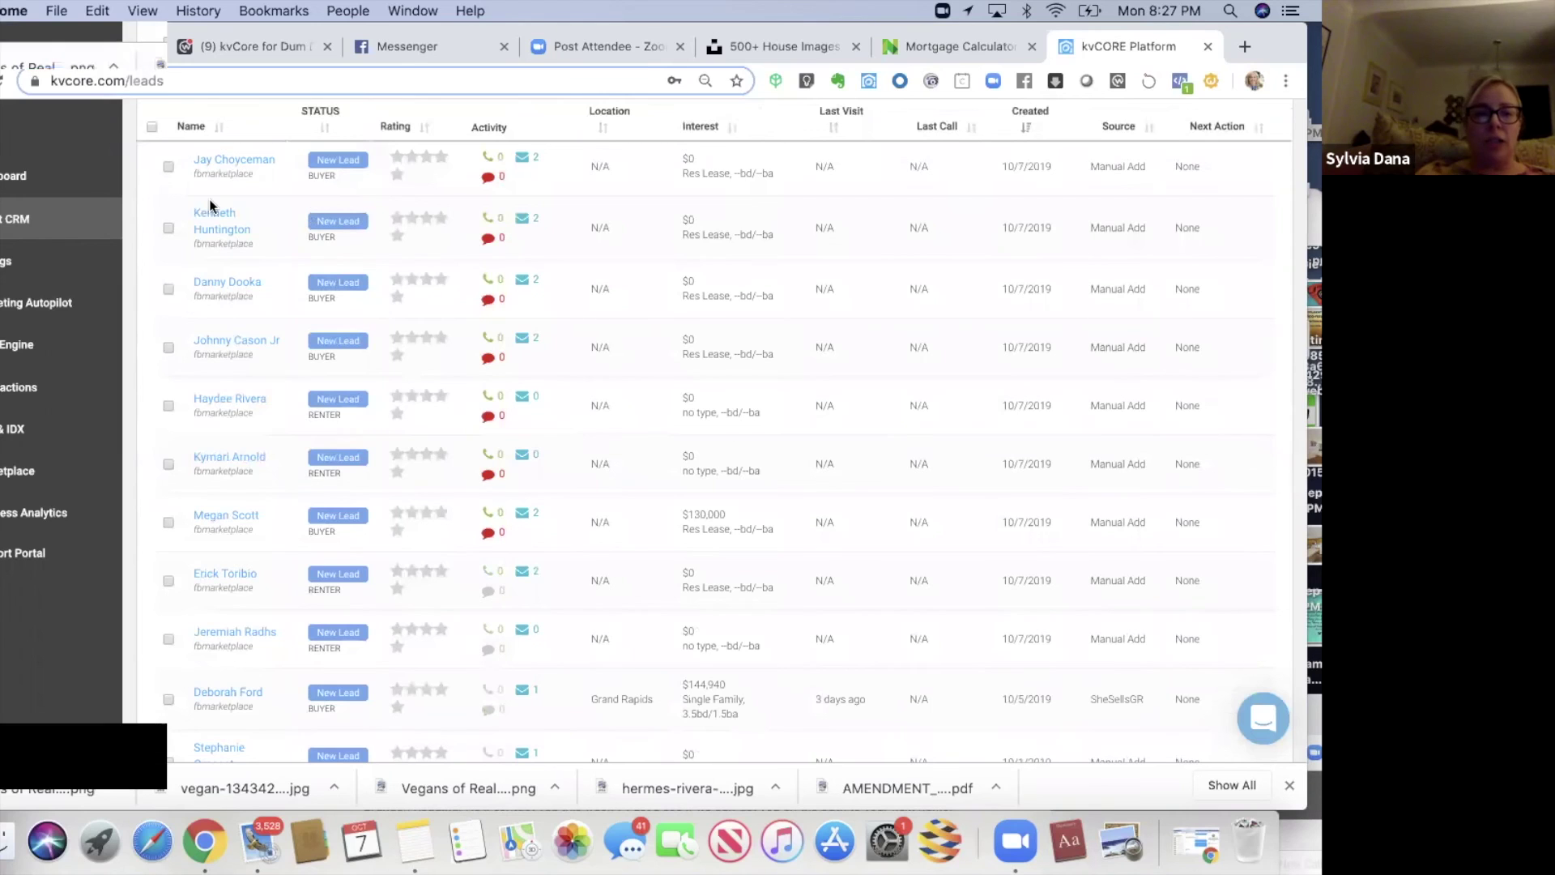
scroll(277, 280, up, 3)
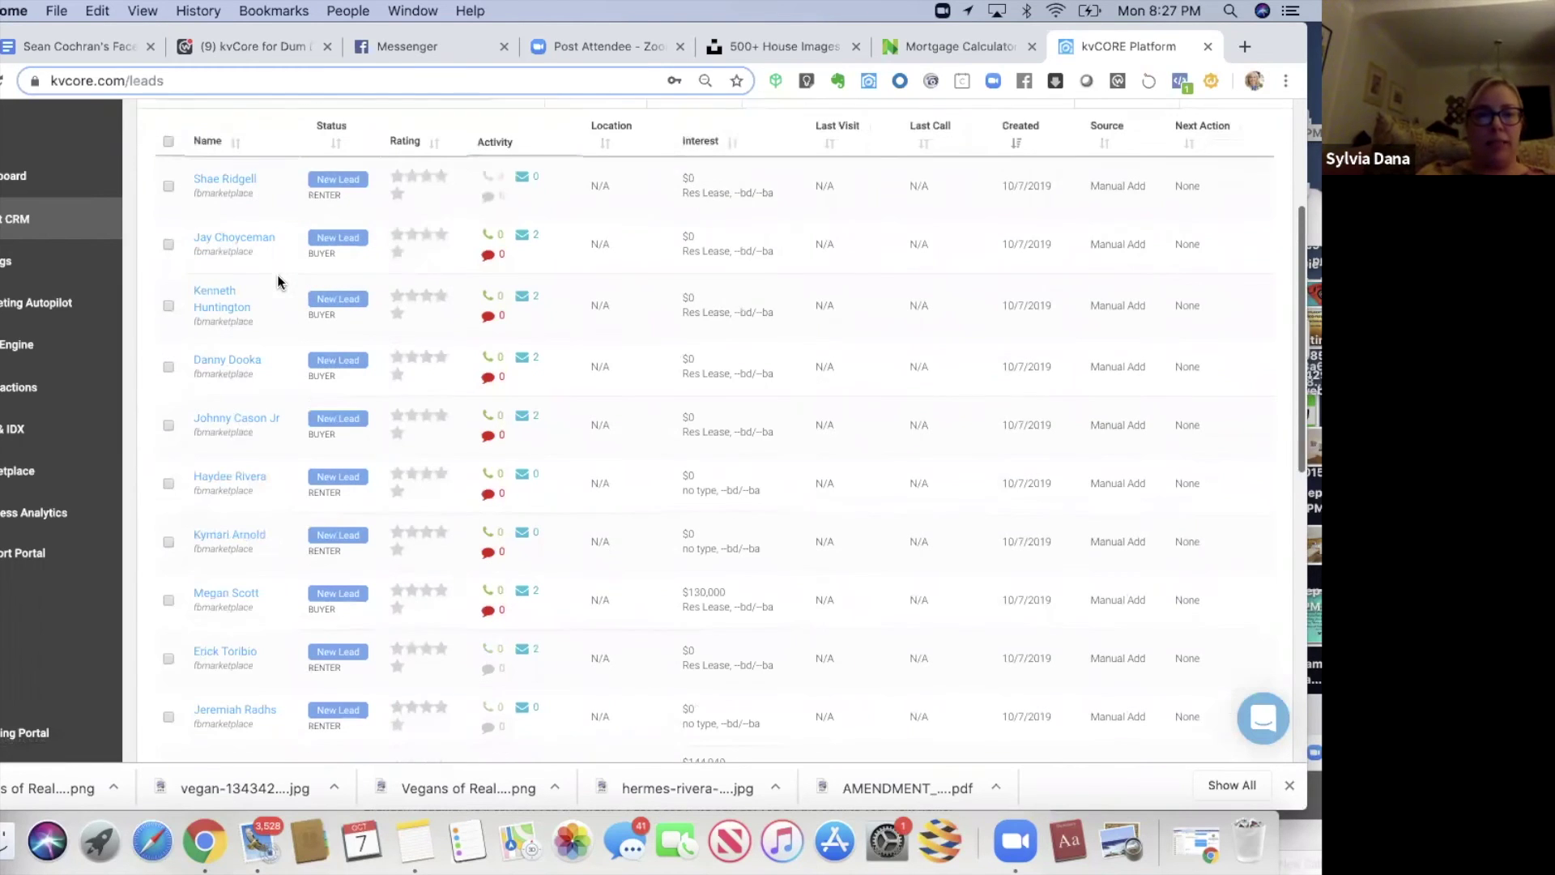
- Turn on CC Lender for the first lead's credit-concerns custom note, update it, and reopen the lead
click(212, 267)
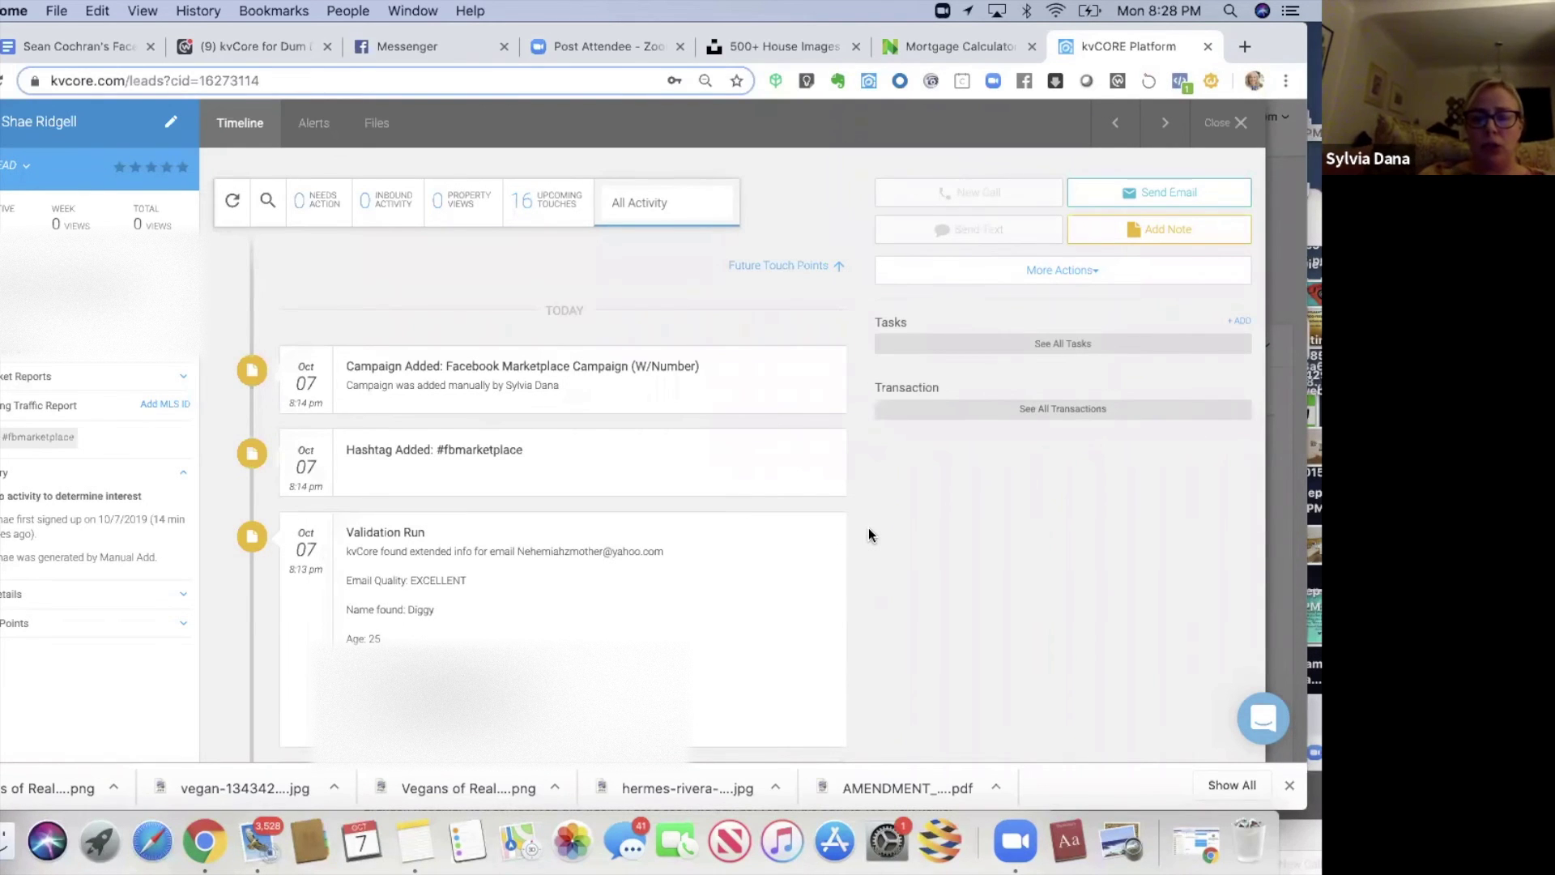
scroll(869, 530, down, 3)
scroll(868, 527, down, 2)
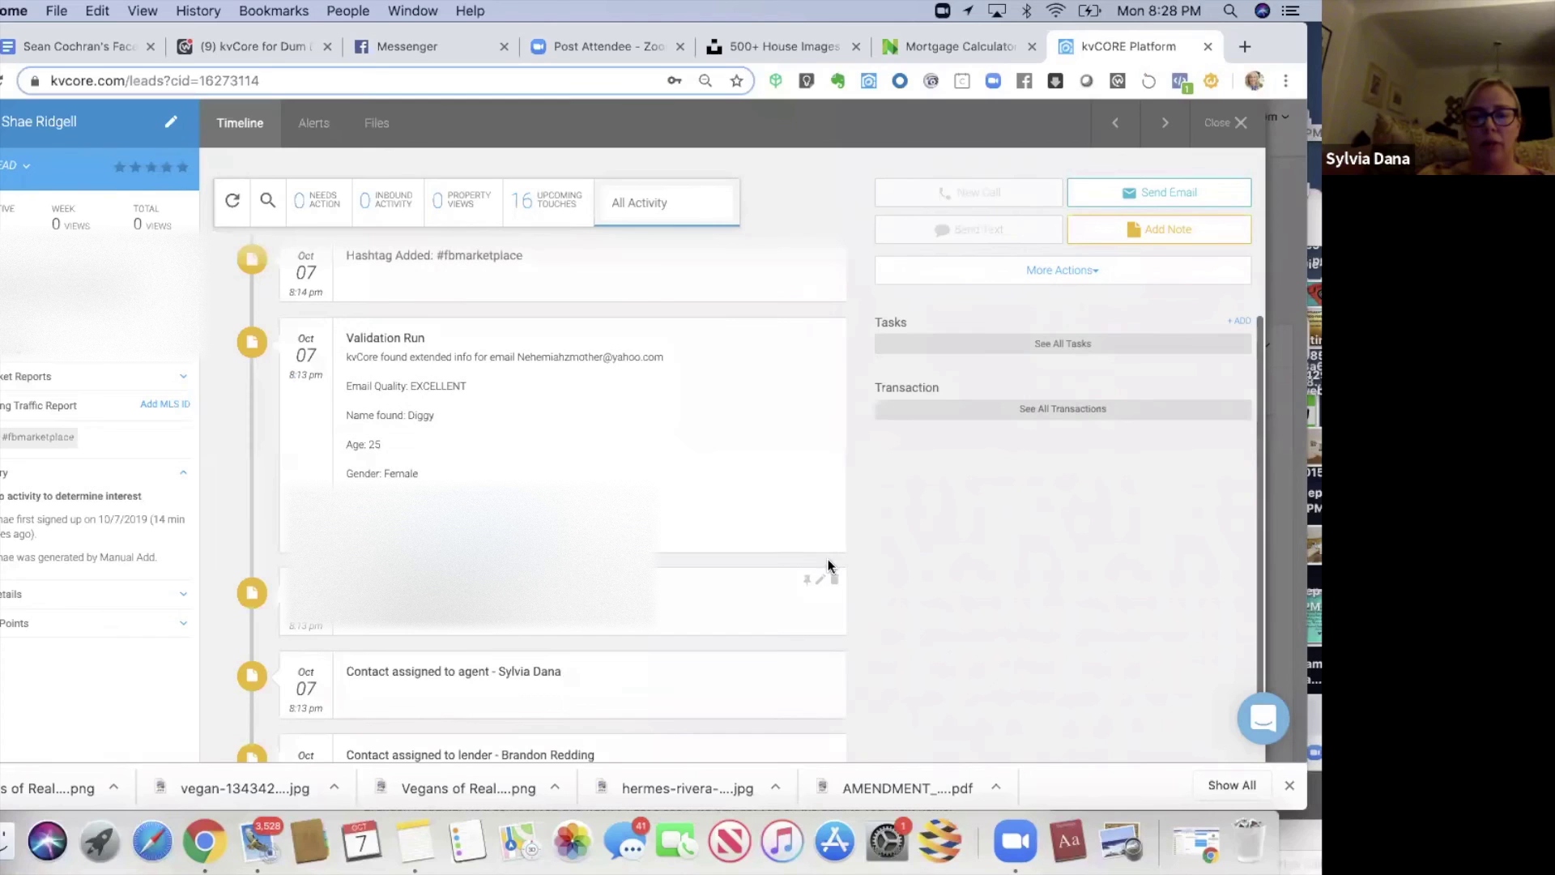
click(821, 583)
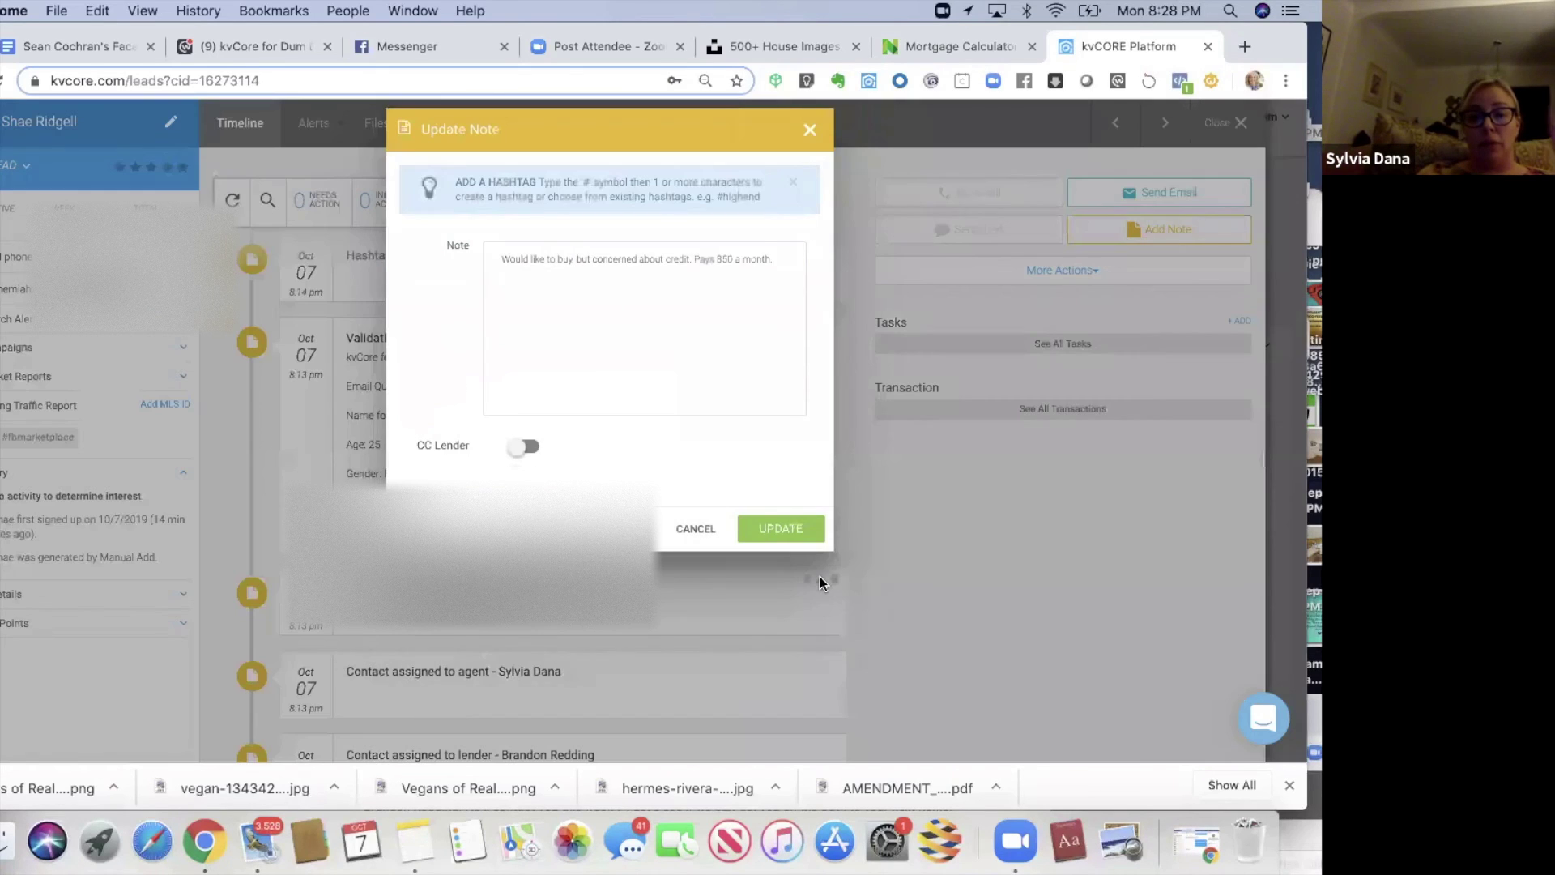
click(520, 453)
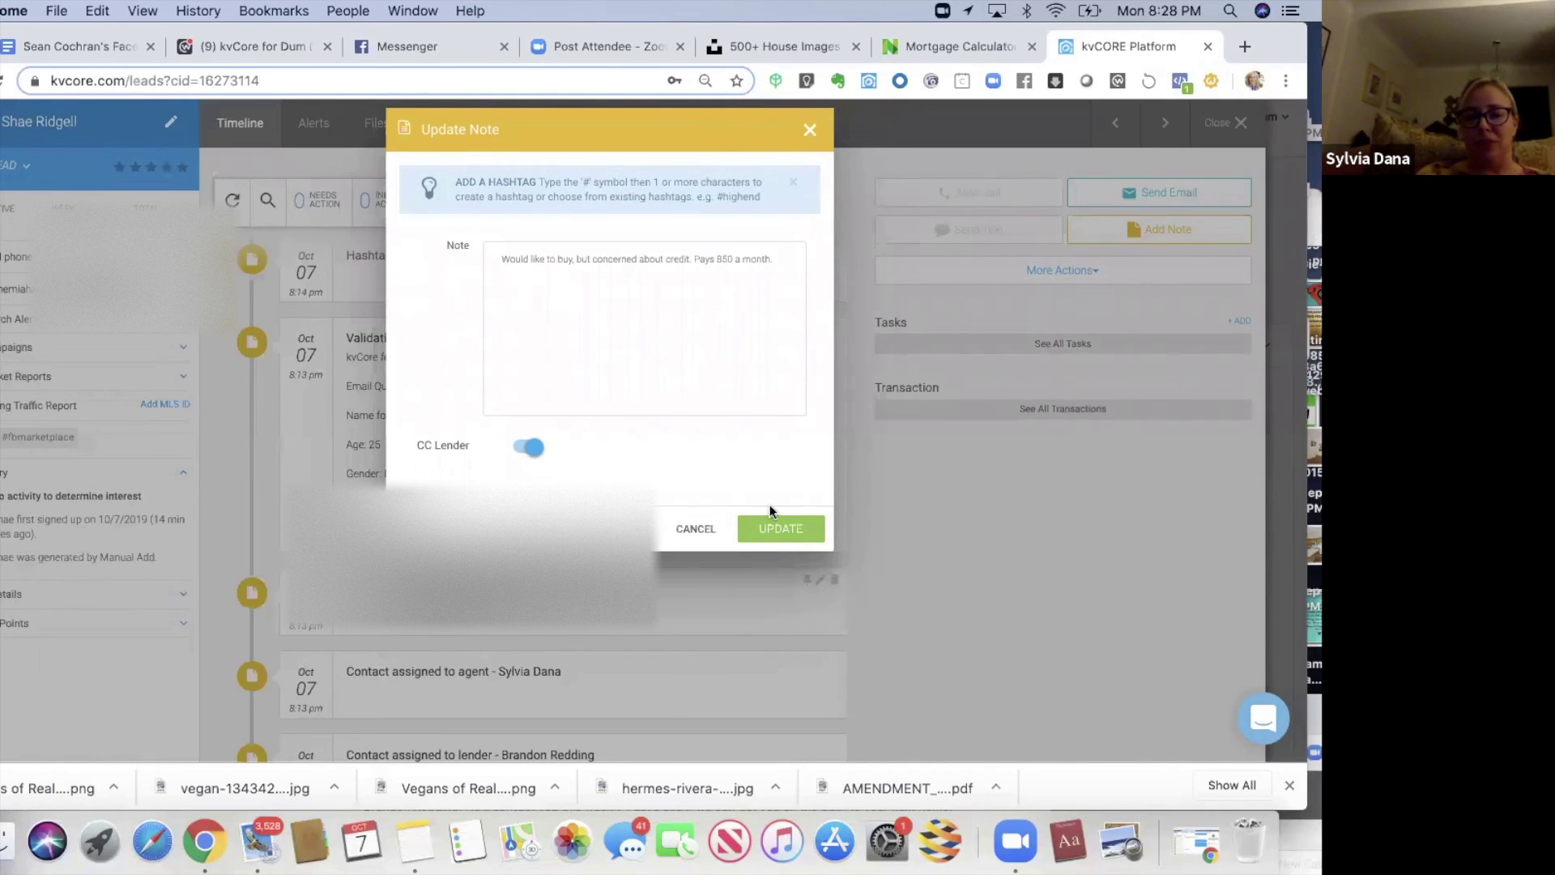
click(793, 531)
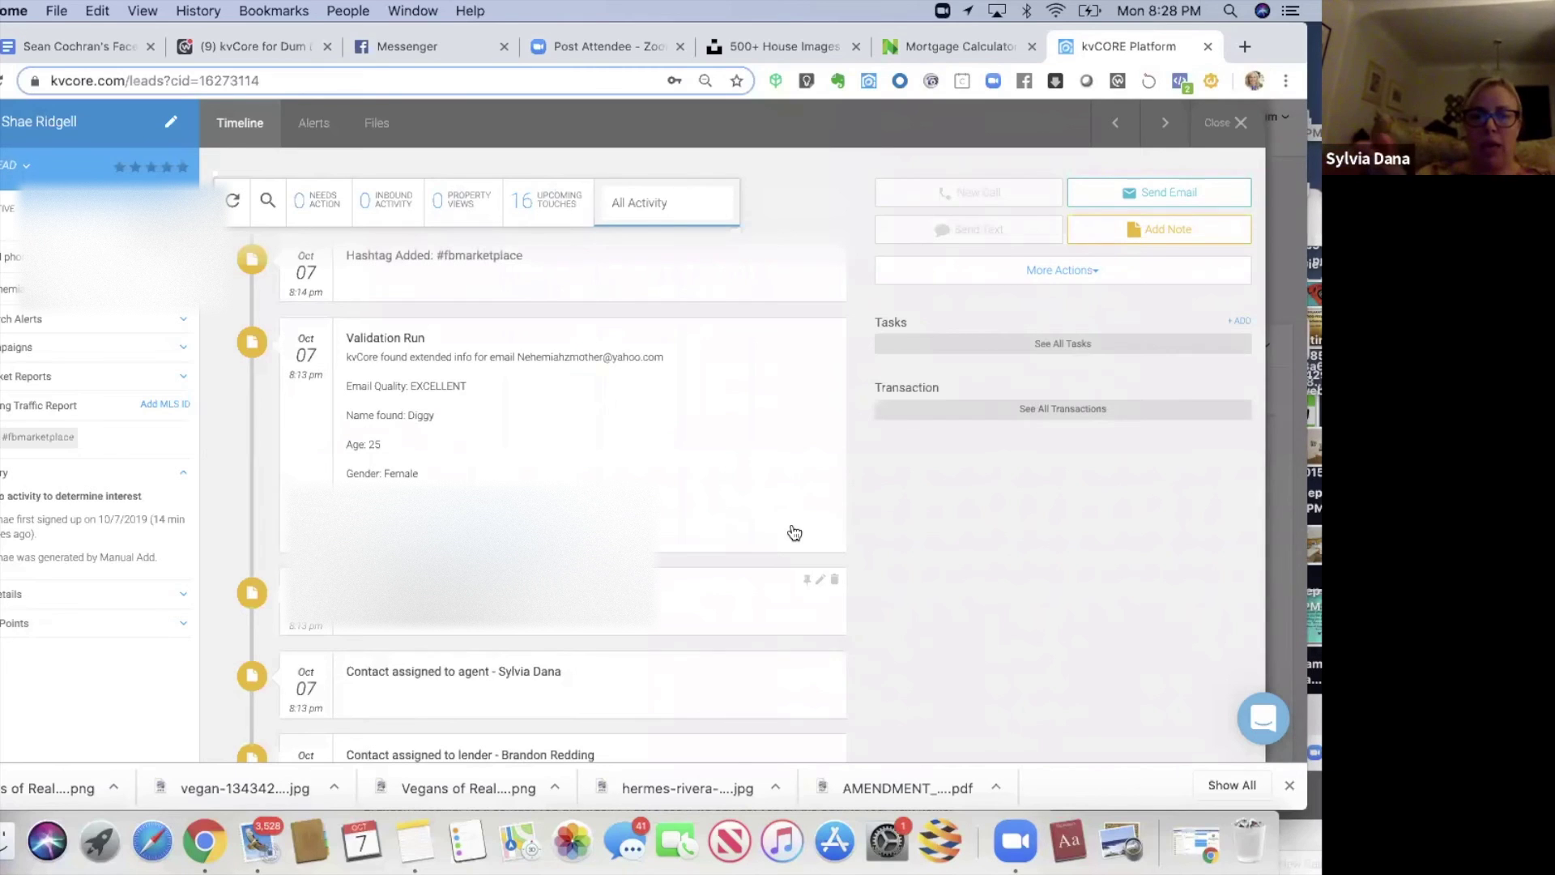
click(1235, 123)
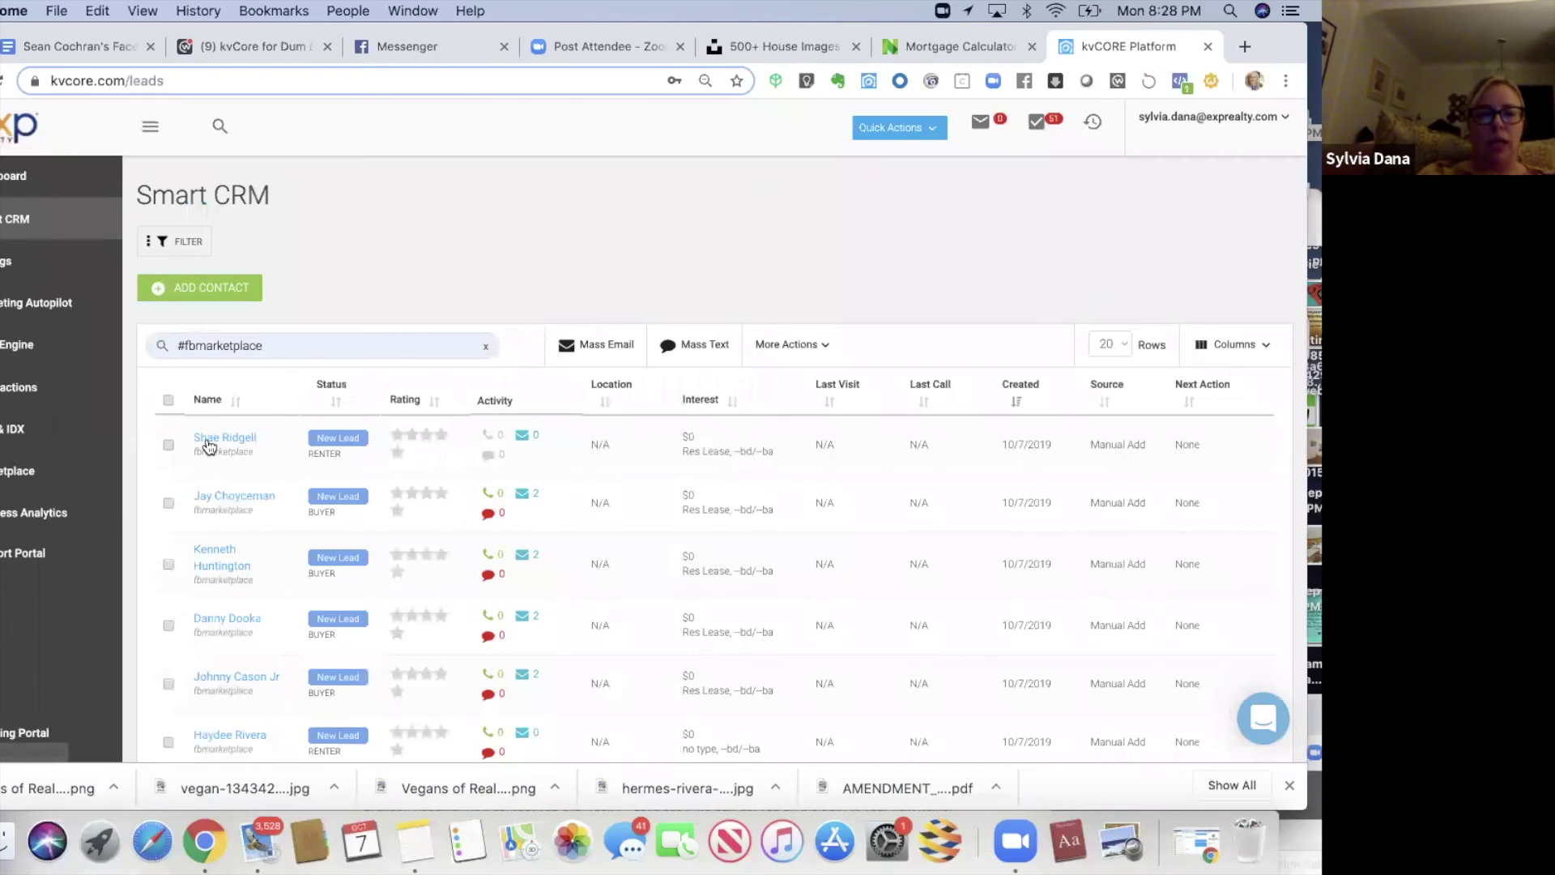
click(207, 442)
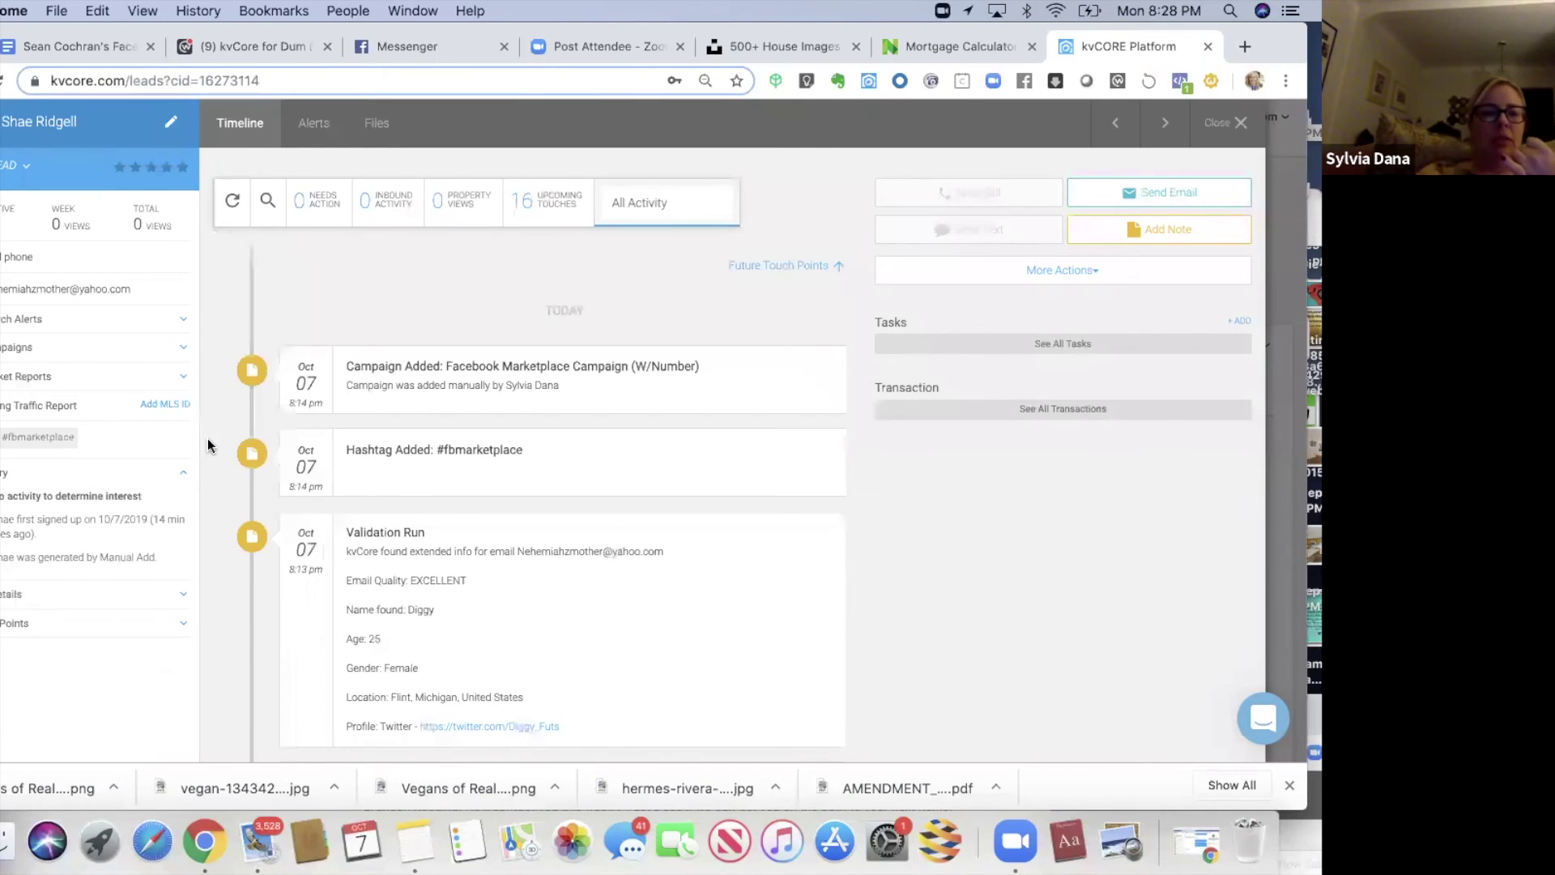
- Expand the first lead's Search Alerts to list Alert 1 and Alert 2, leaving More Actions and Add Note unused
click(8, 324)
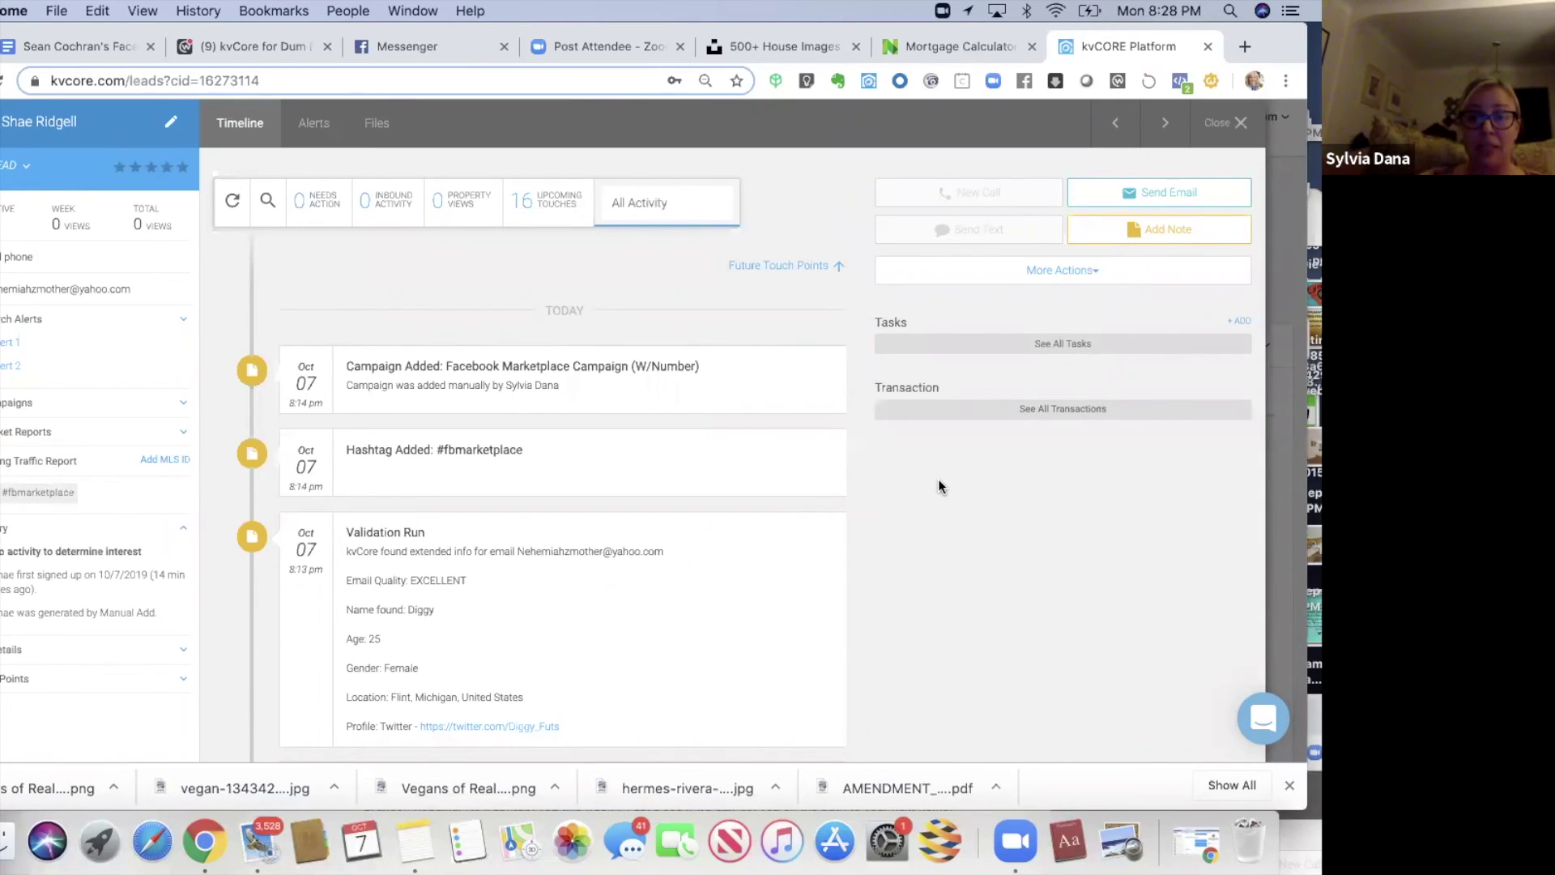
click(1053, 280)
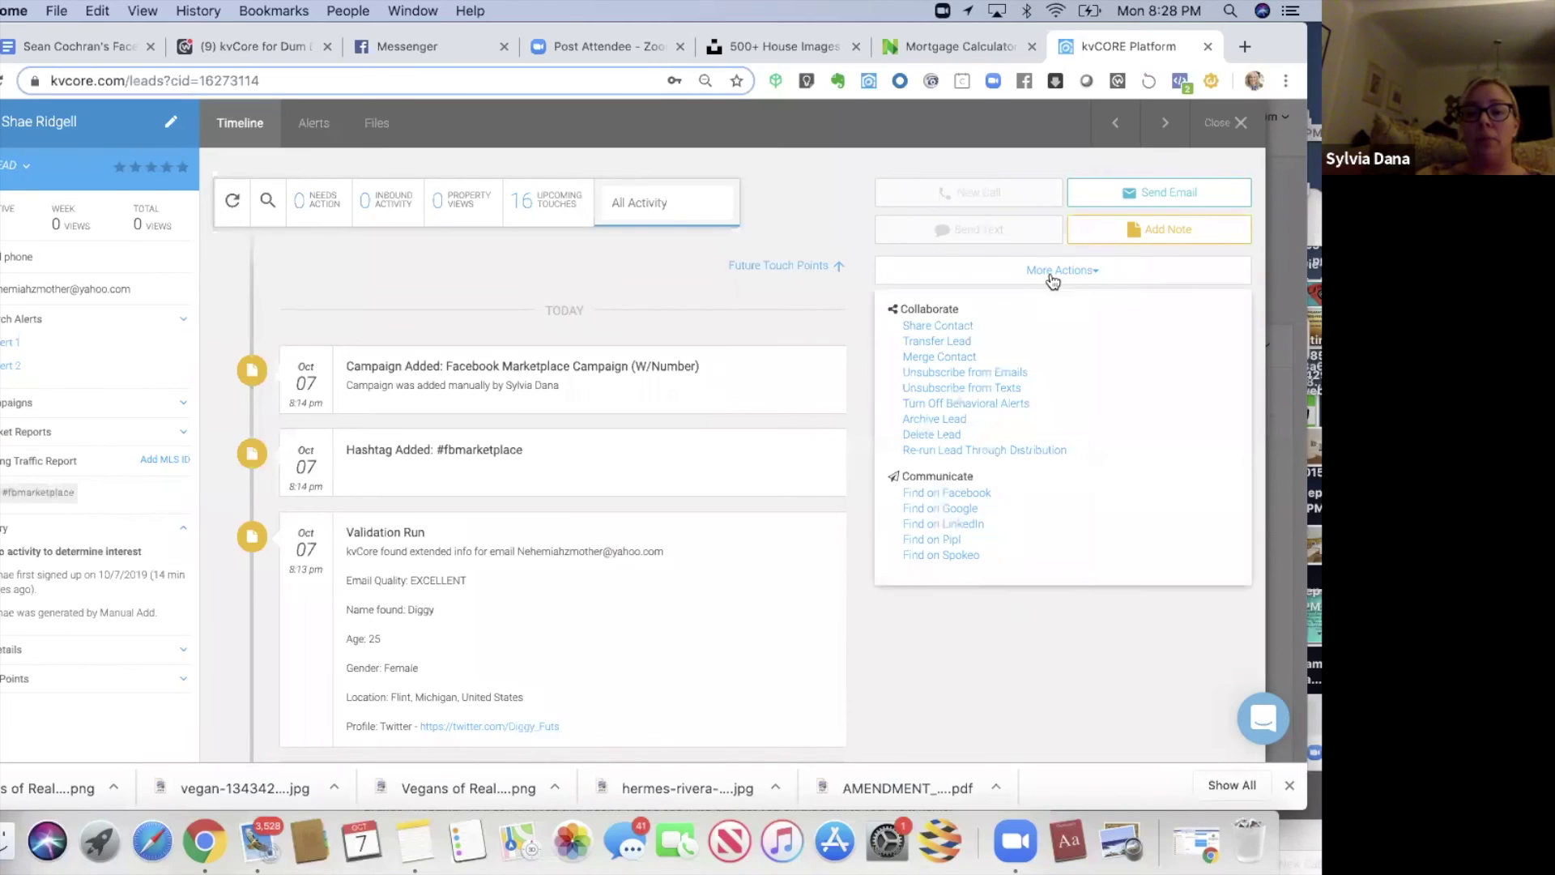
click(854, 518)
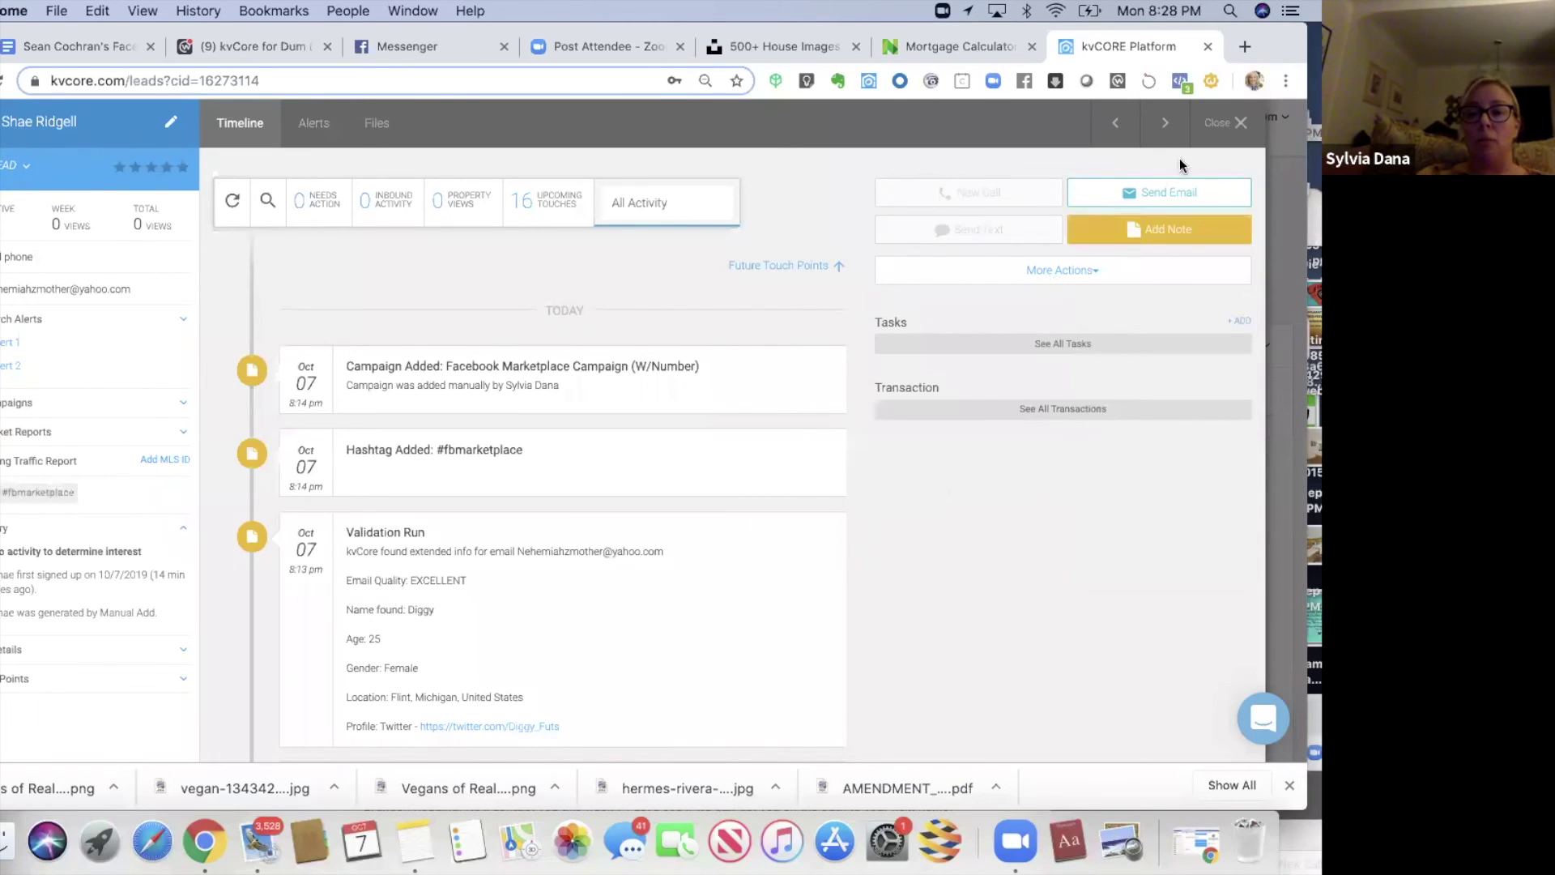
click(1160, 230)
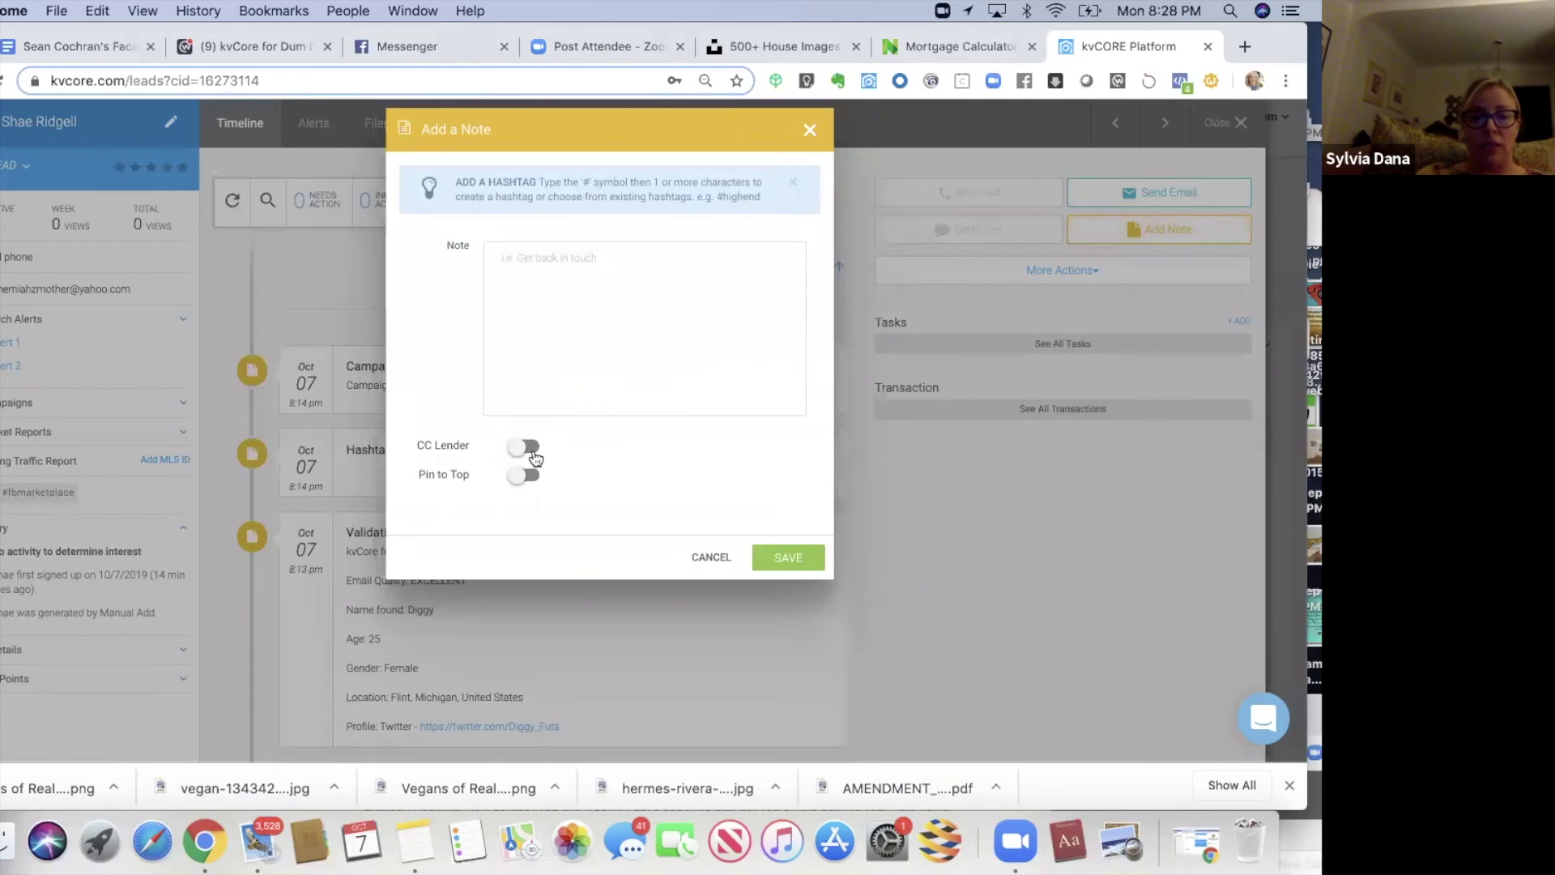
click(809, 128)
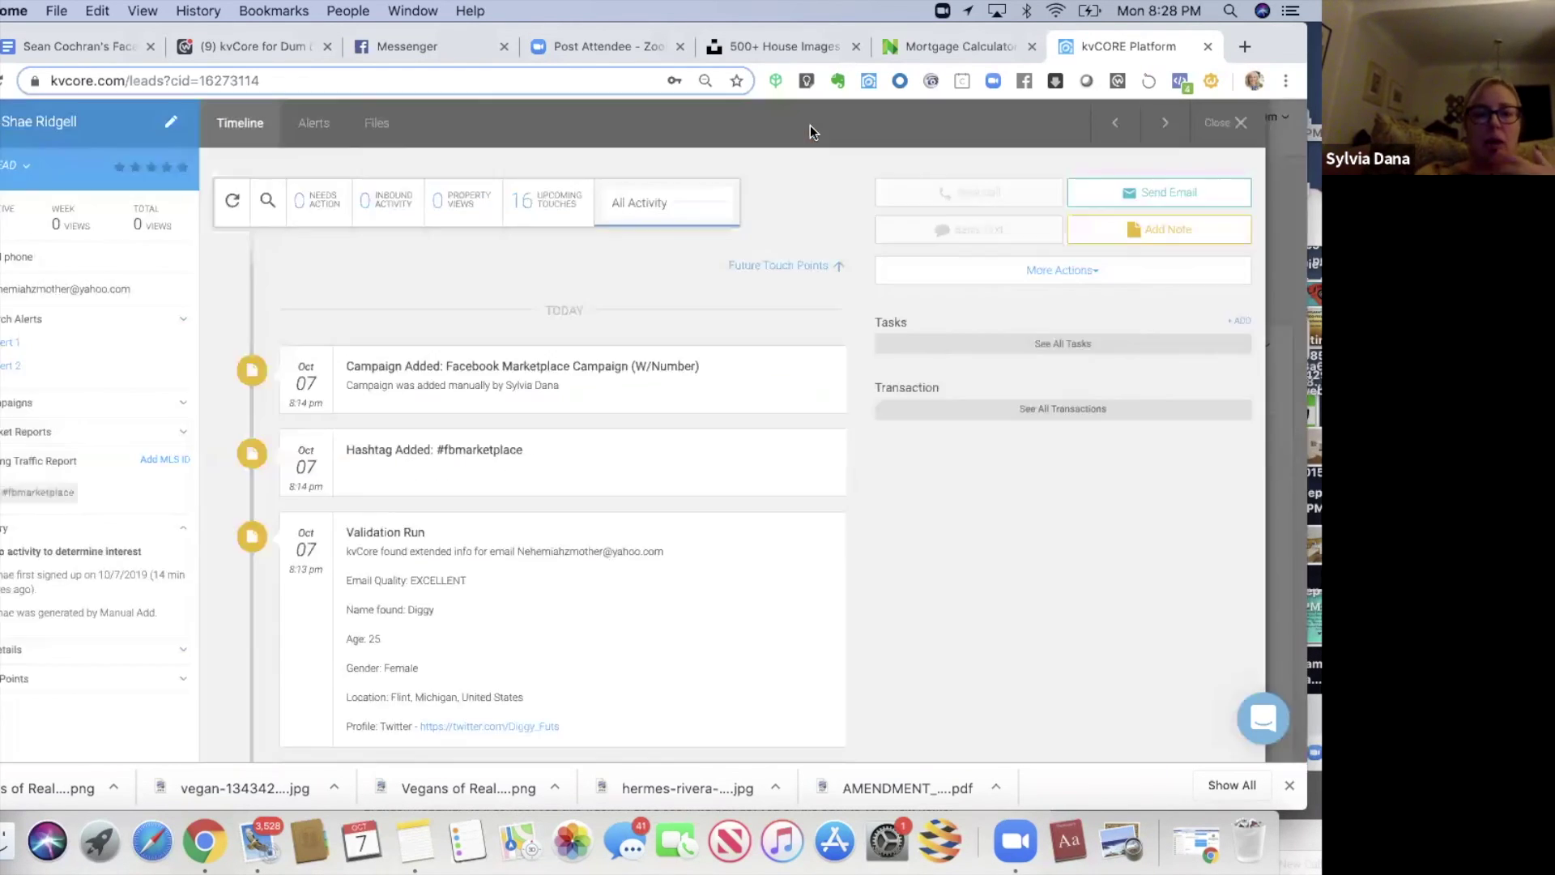
scroll(890, 478, down, 3)
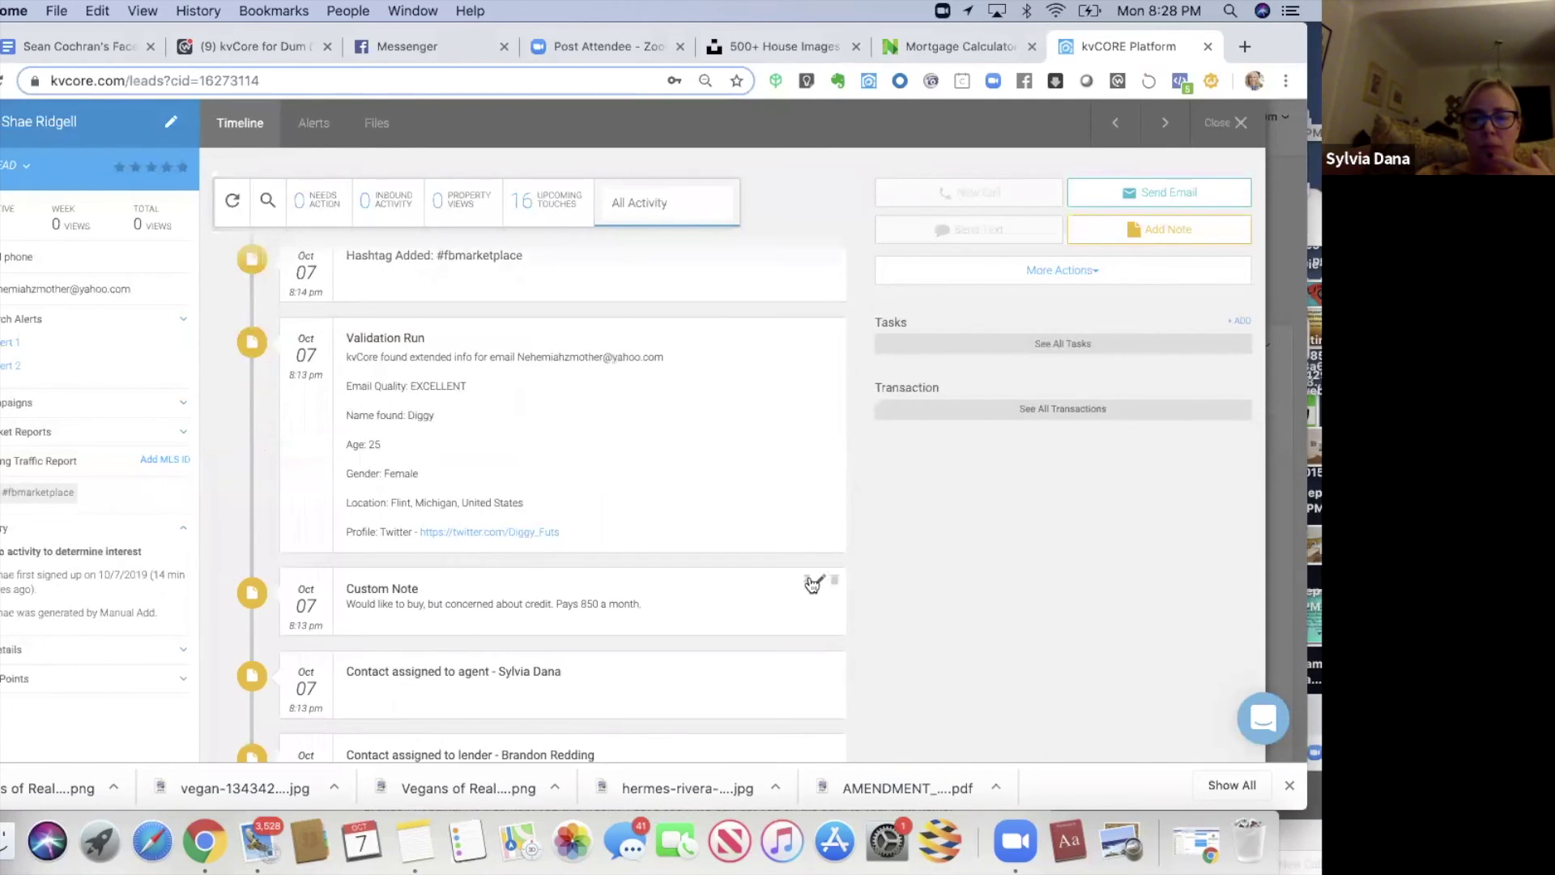
- Pin the credit-concerns custom note to the top of the timeline and close the lead
click(808, 580)
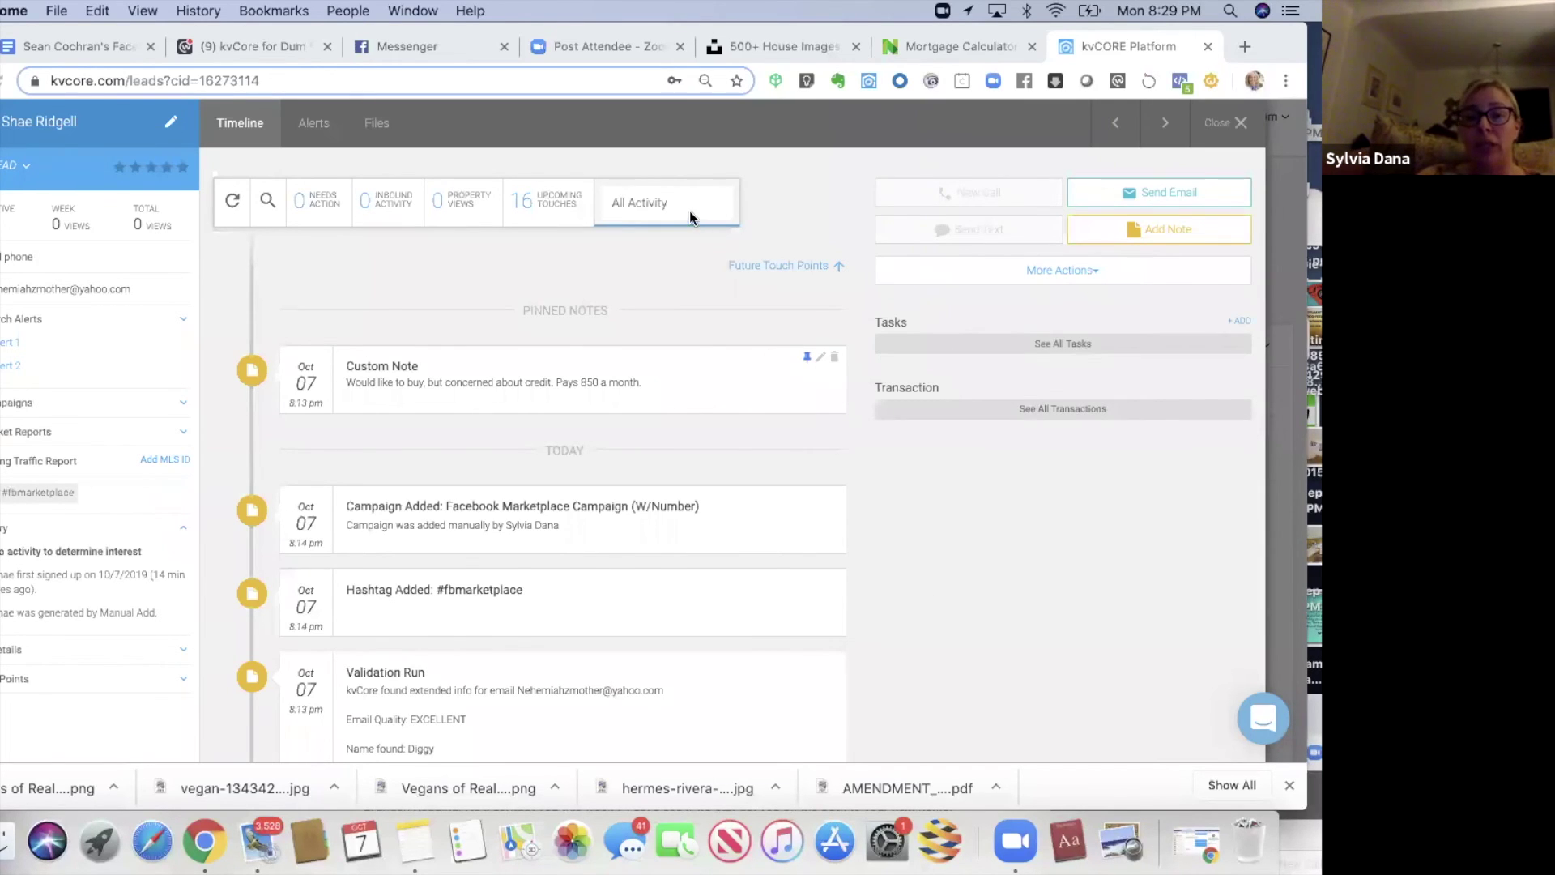
click(1242, 123)
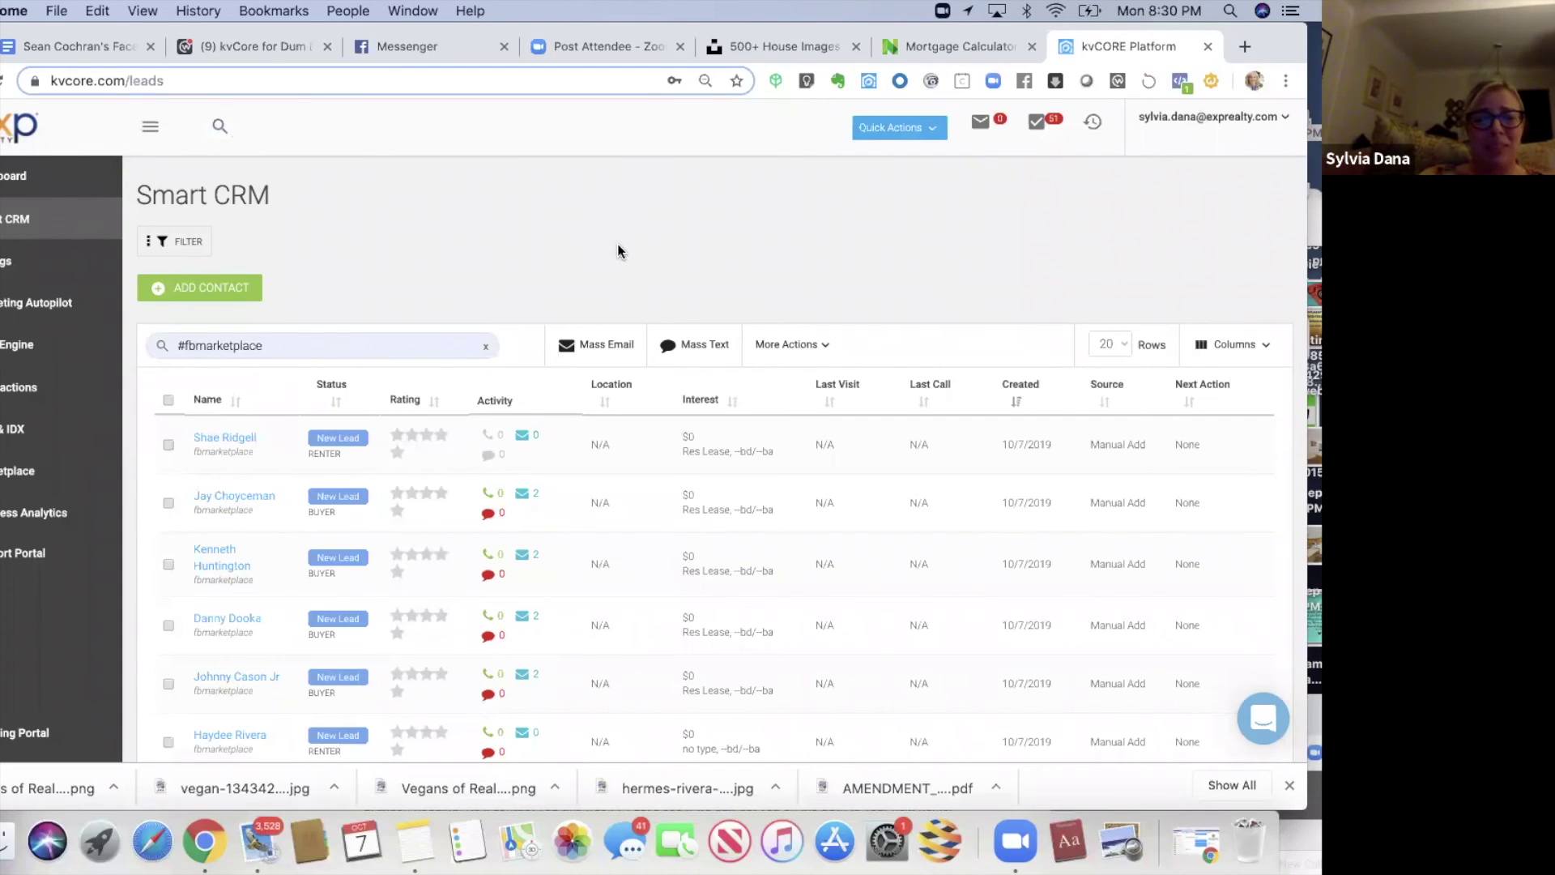
- Replace the #fbmarketplace search with a client's first name, review the top match's timeline, then close it
scroll(377, 300, down, 1)
triple_click(171, 301)
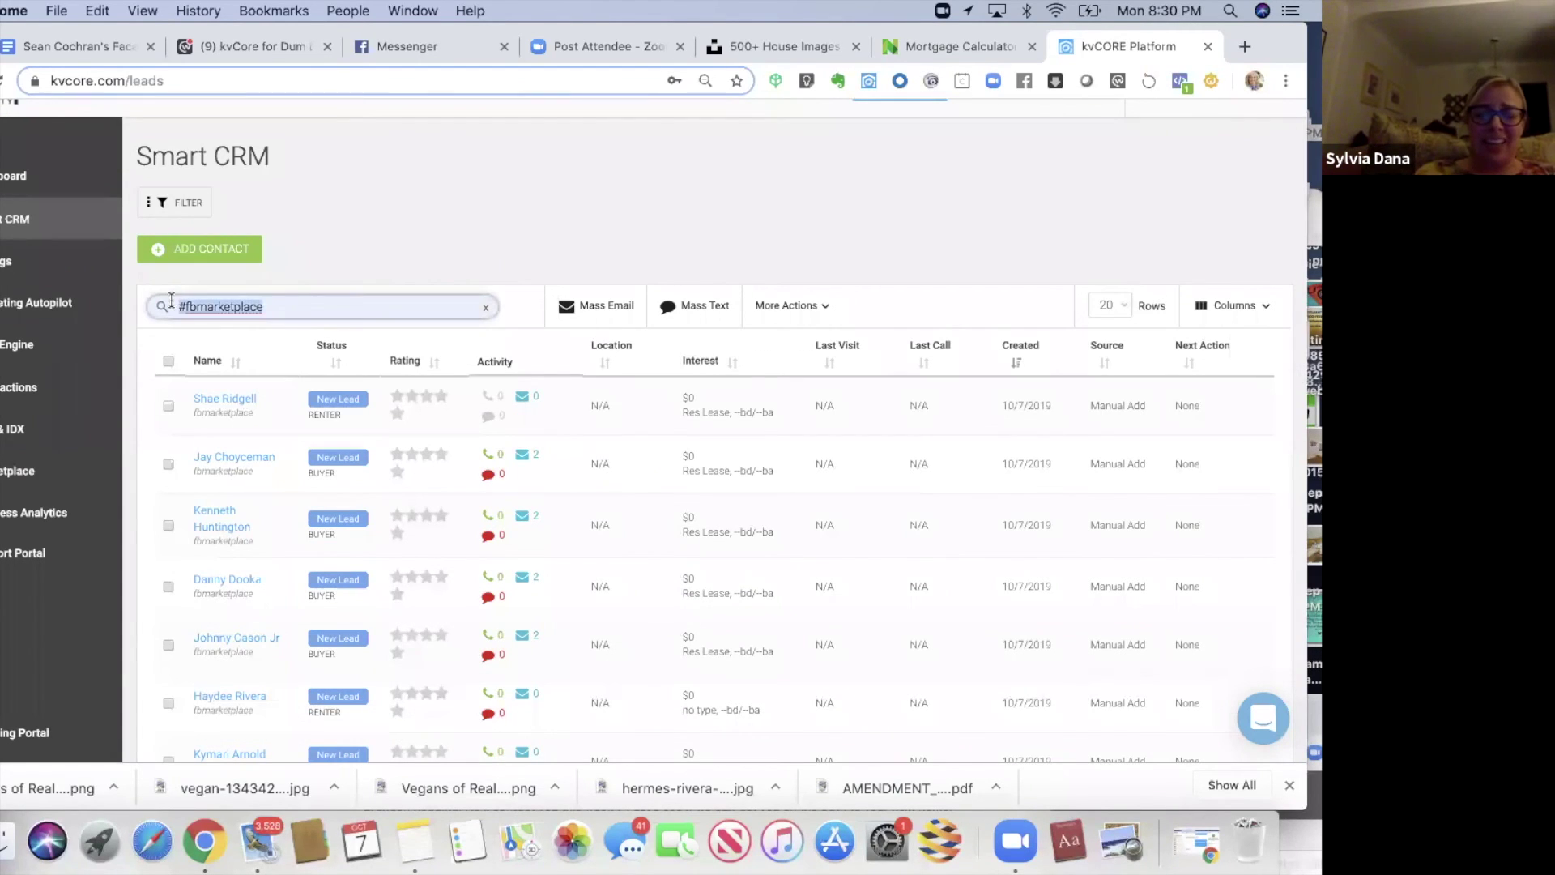
text(melis)
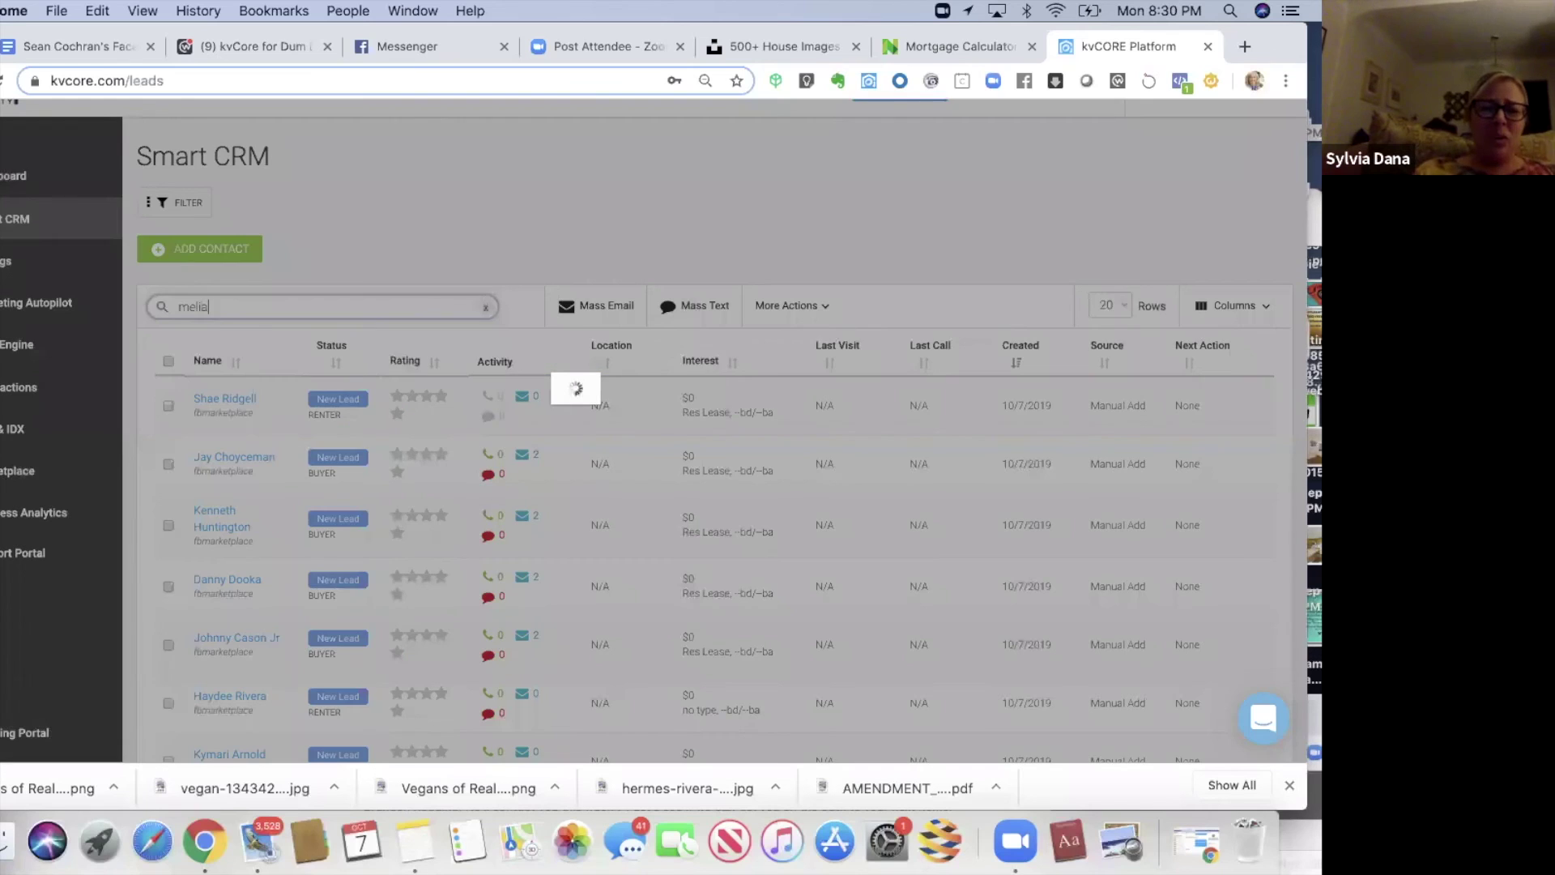
text(sa)
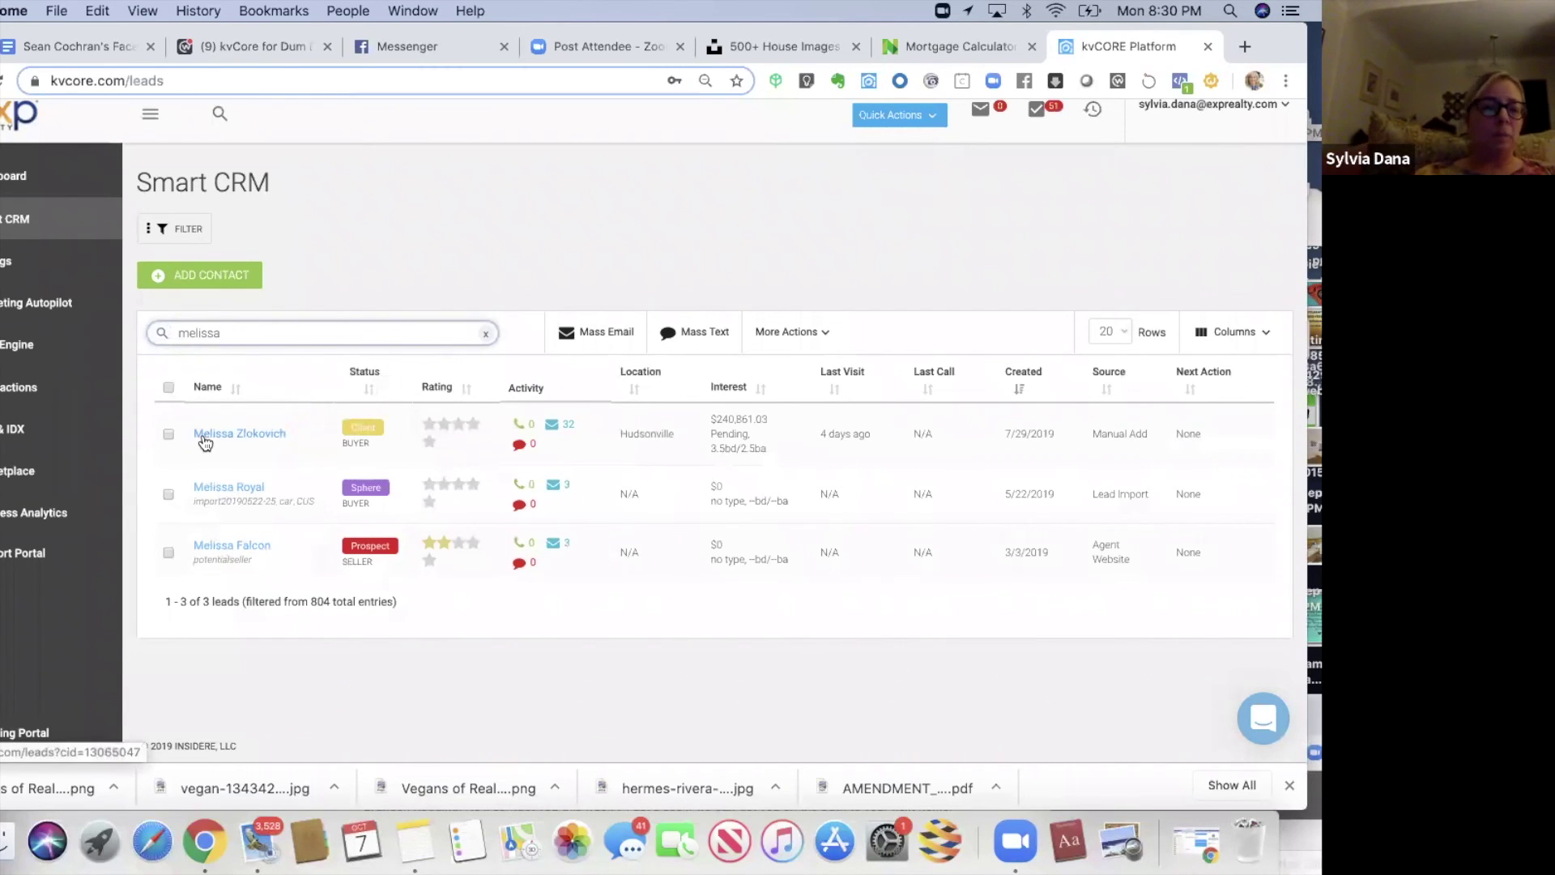
click(203, 436)
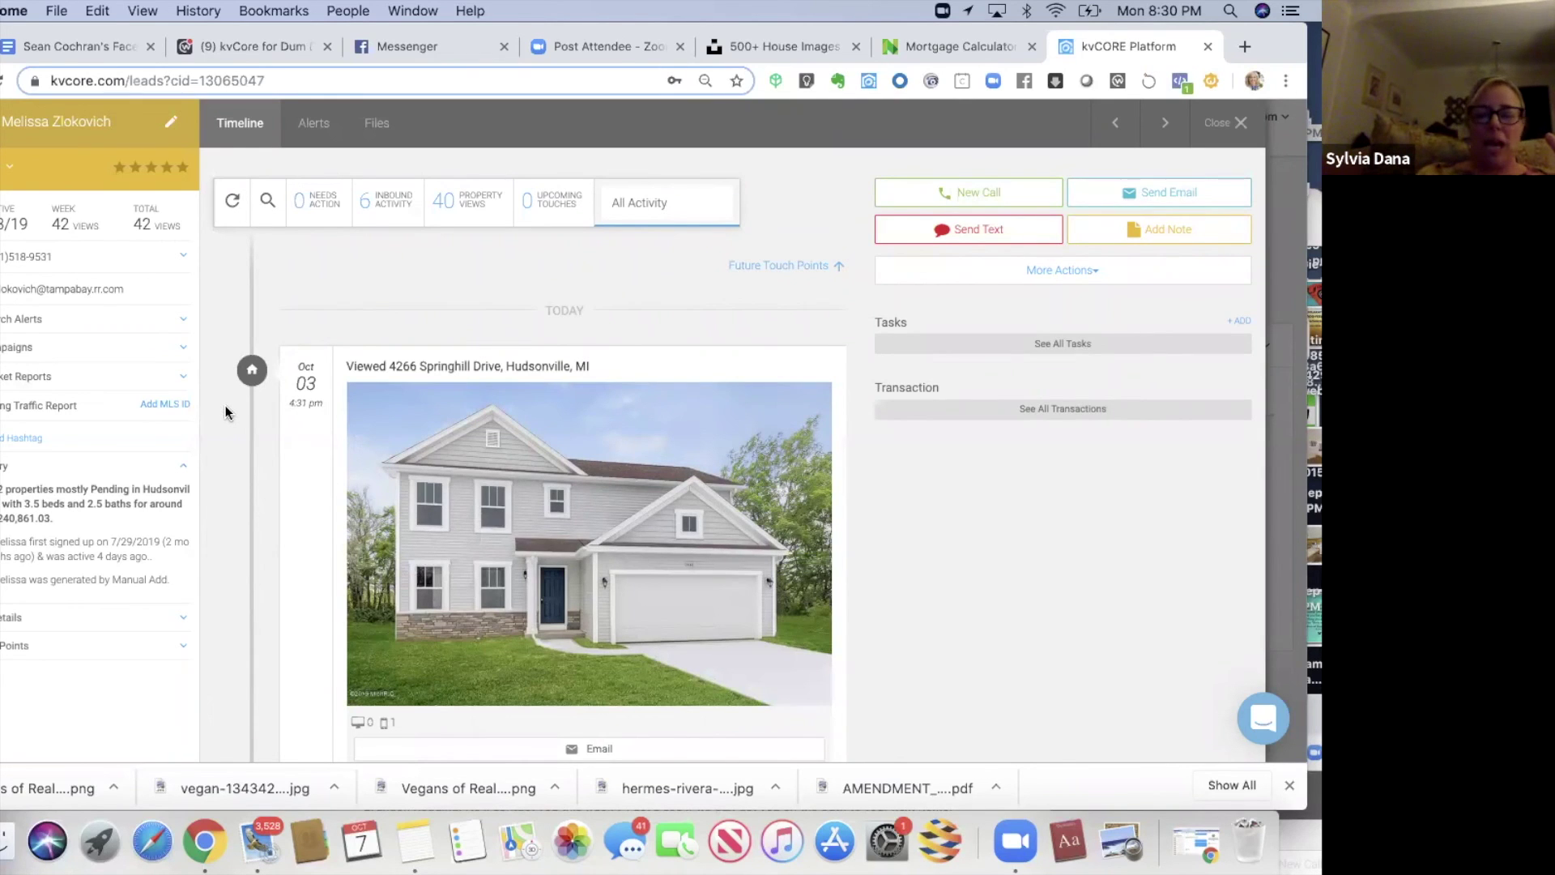
scroll(225, 412, down, 5)
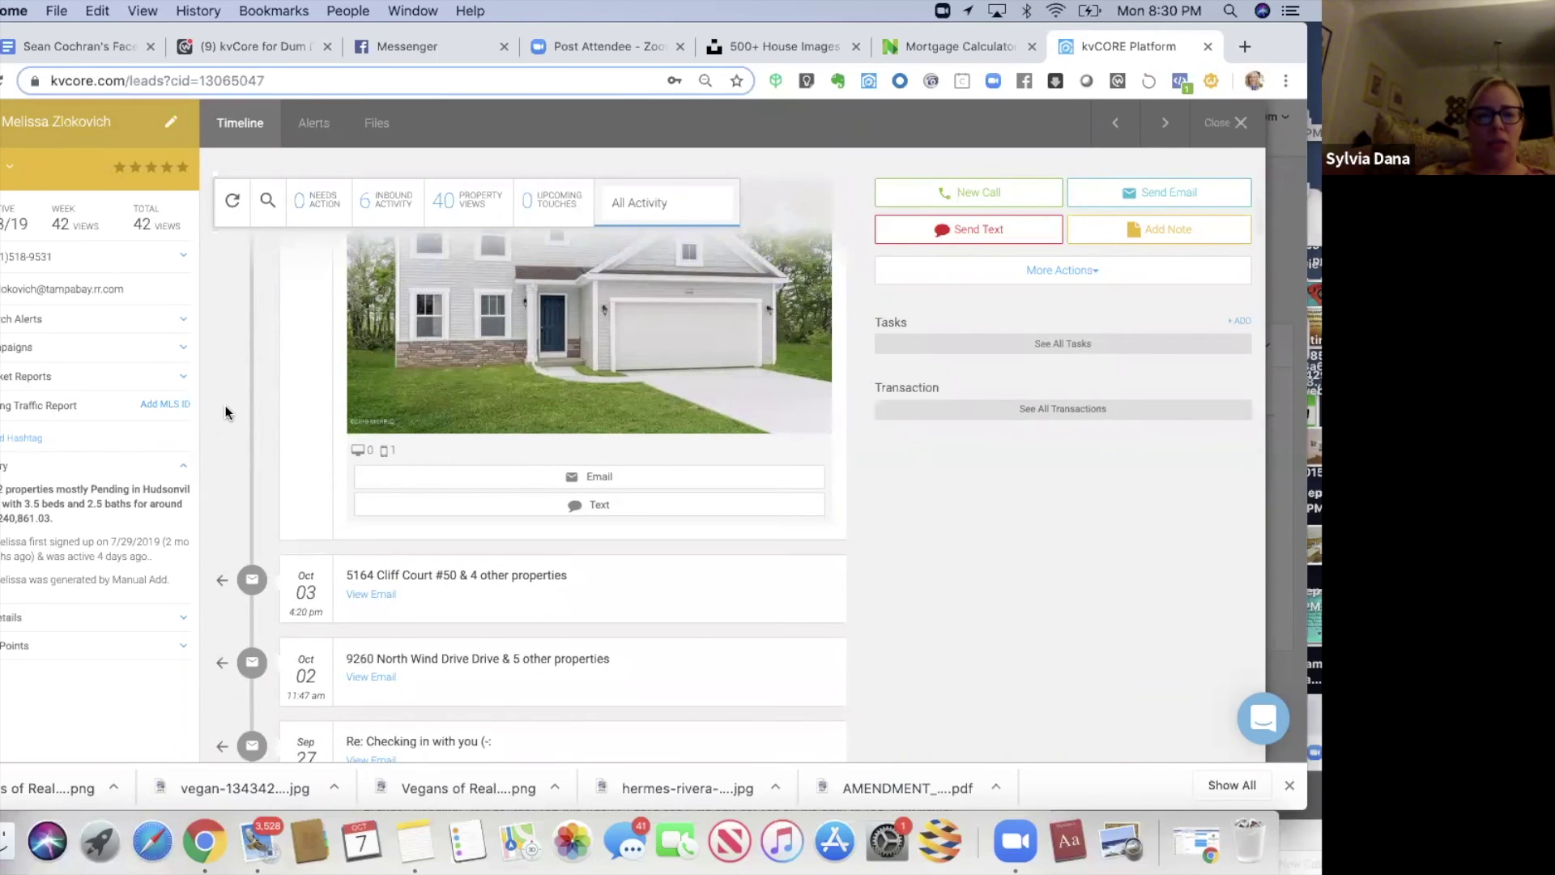
scroll(225, 413, down, 3)
scroll(228, 413, down, 2)
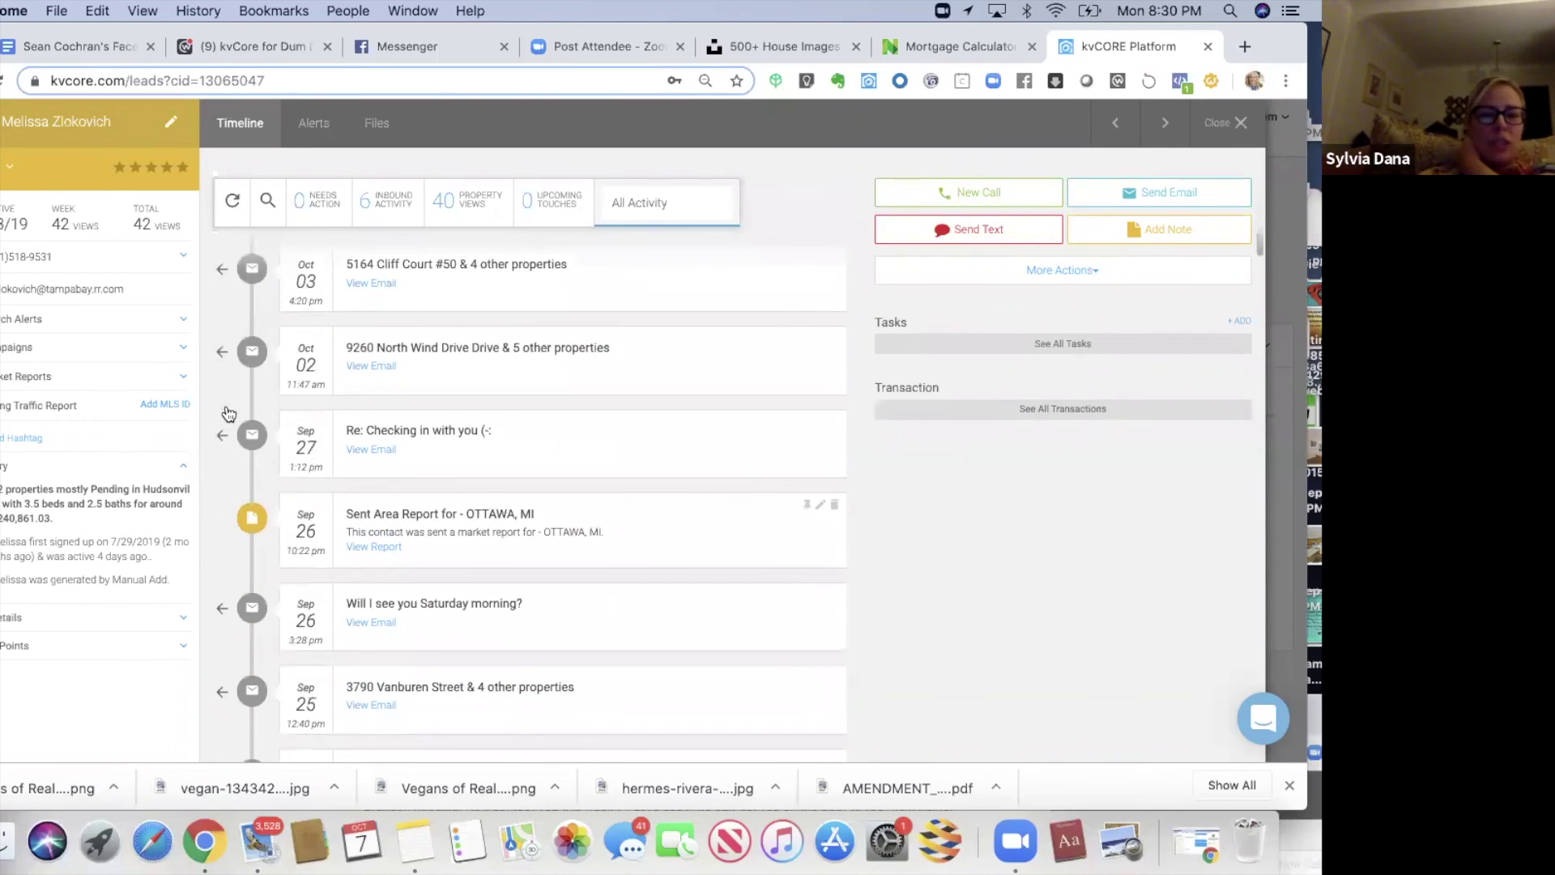
scroll(225, 405, down, 4)
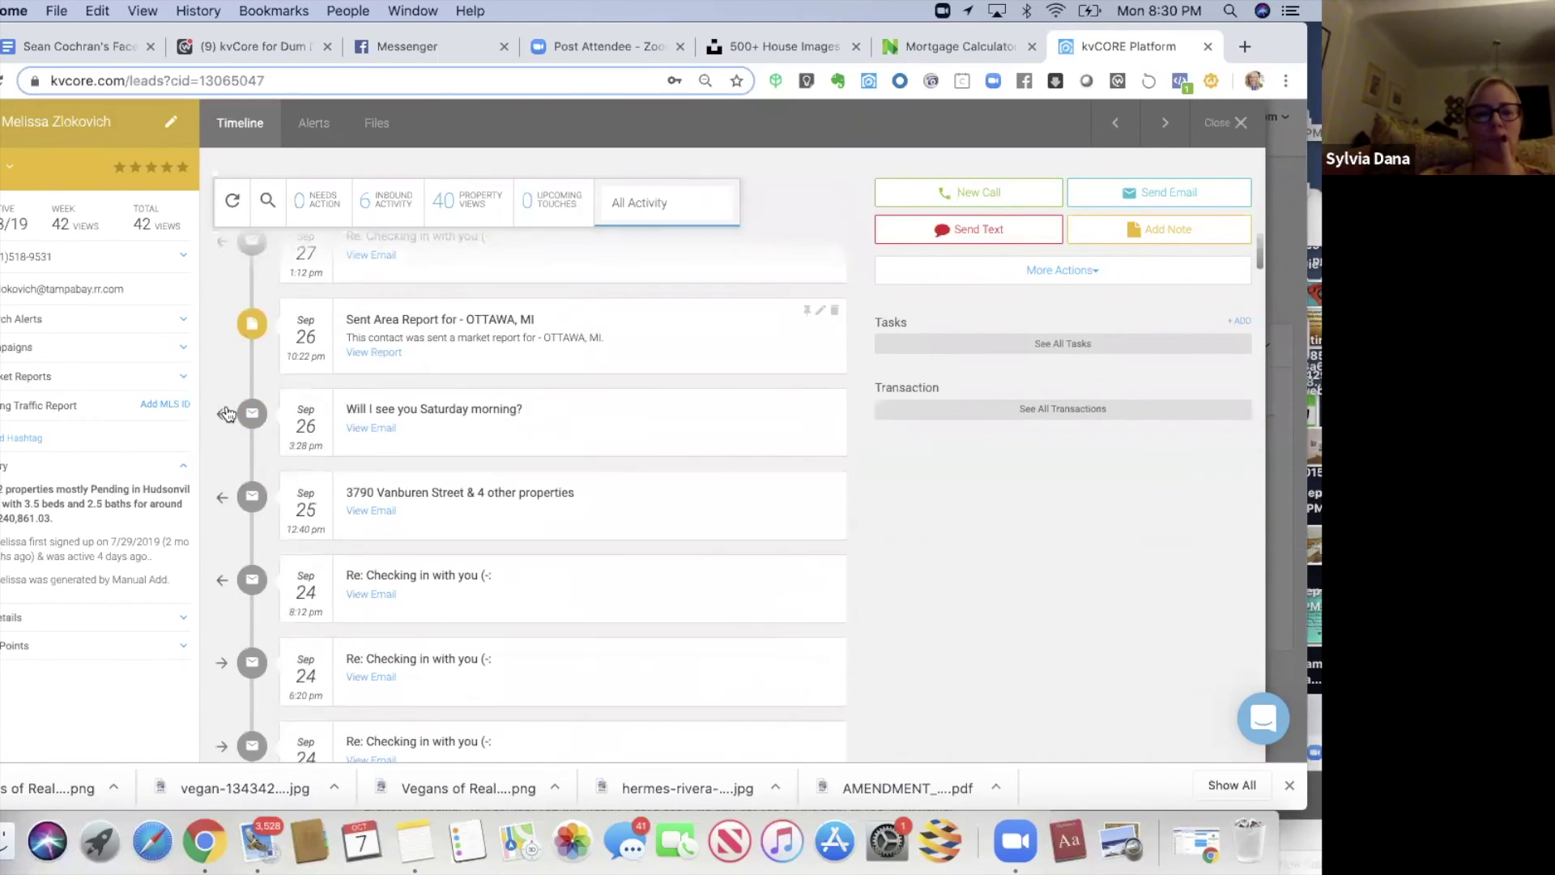
scroll(229, 413, down, 8)
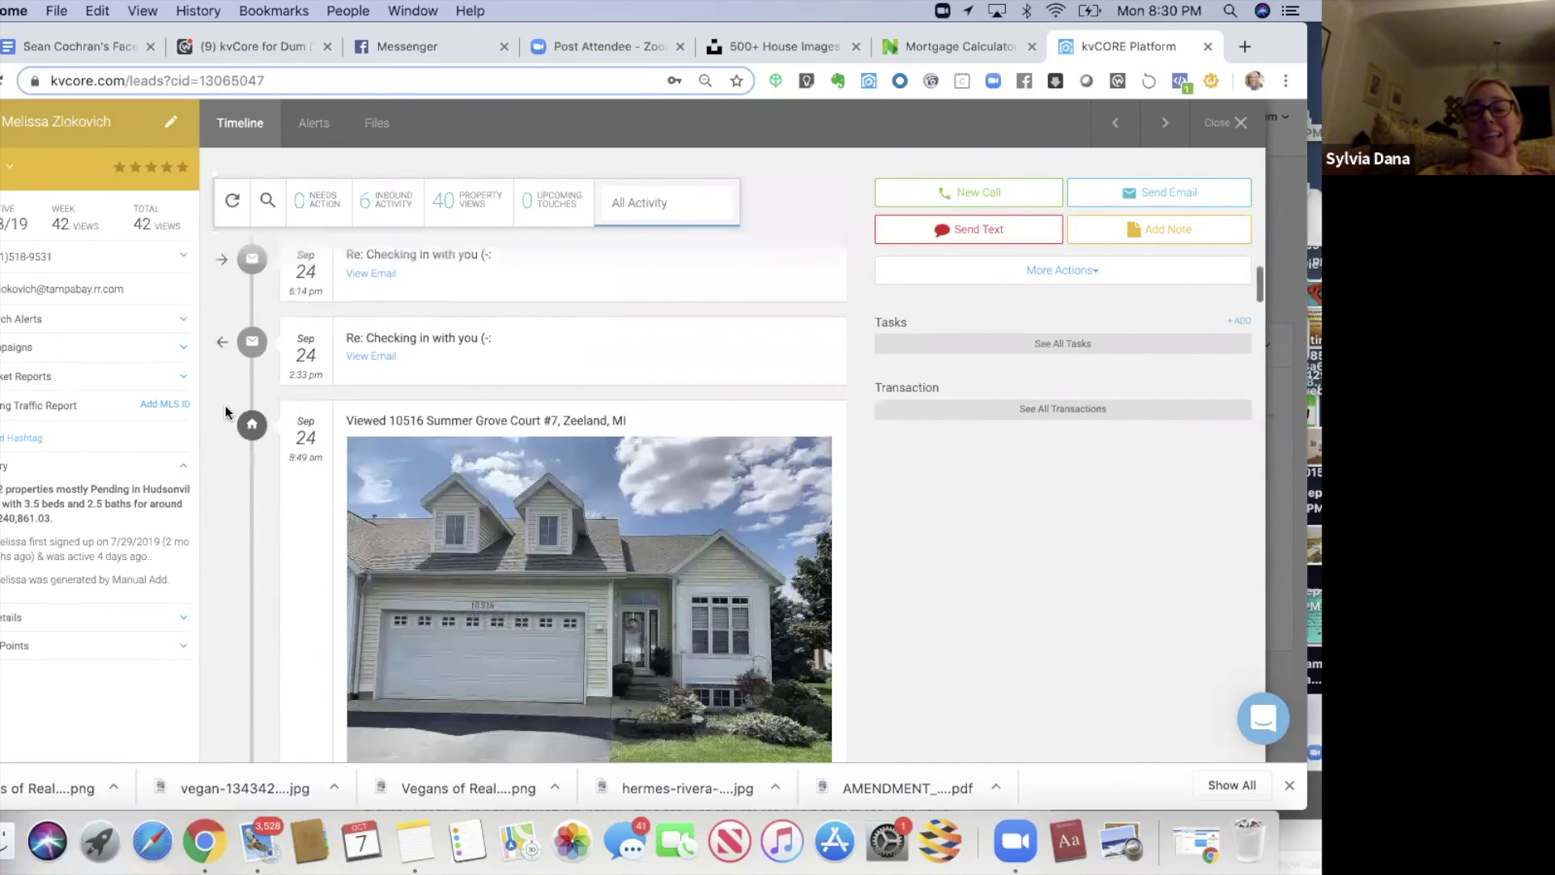
scroll(225, 405, down, 5)
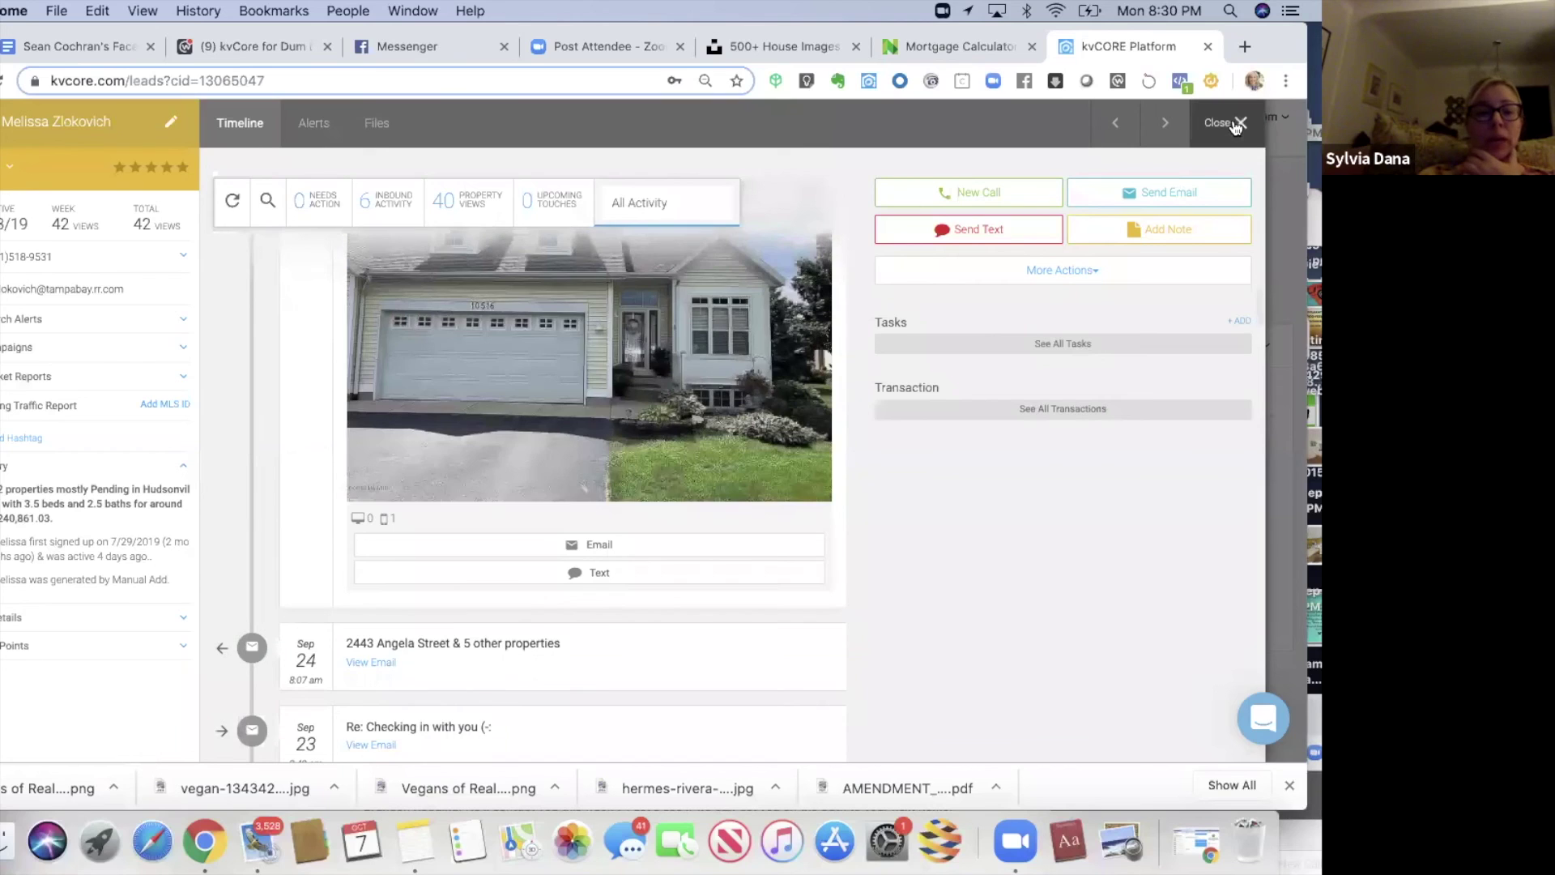
click(1237, 125)
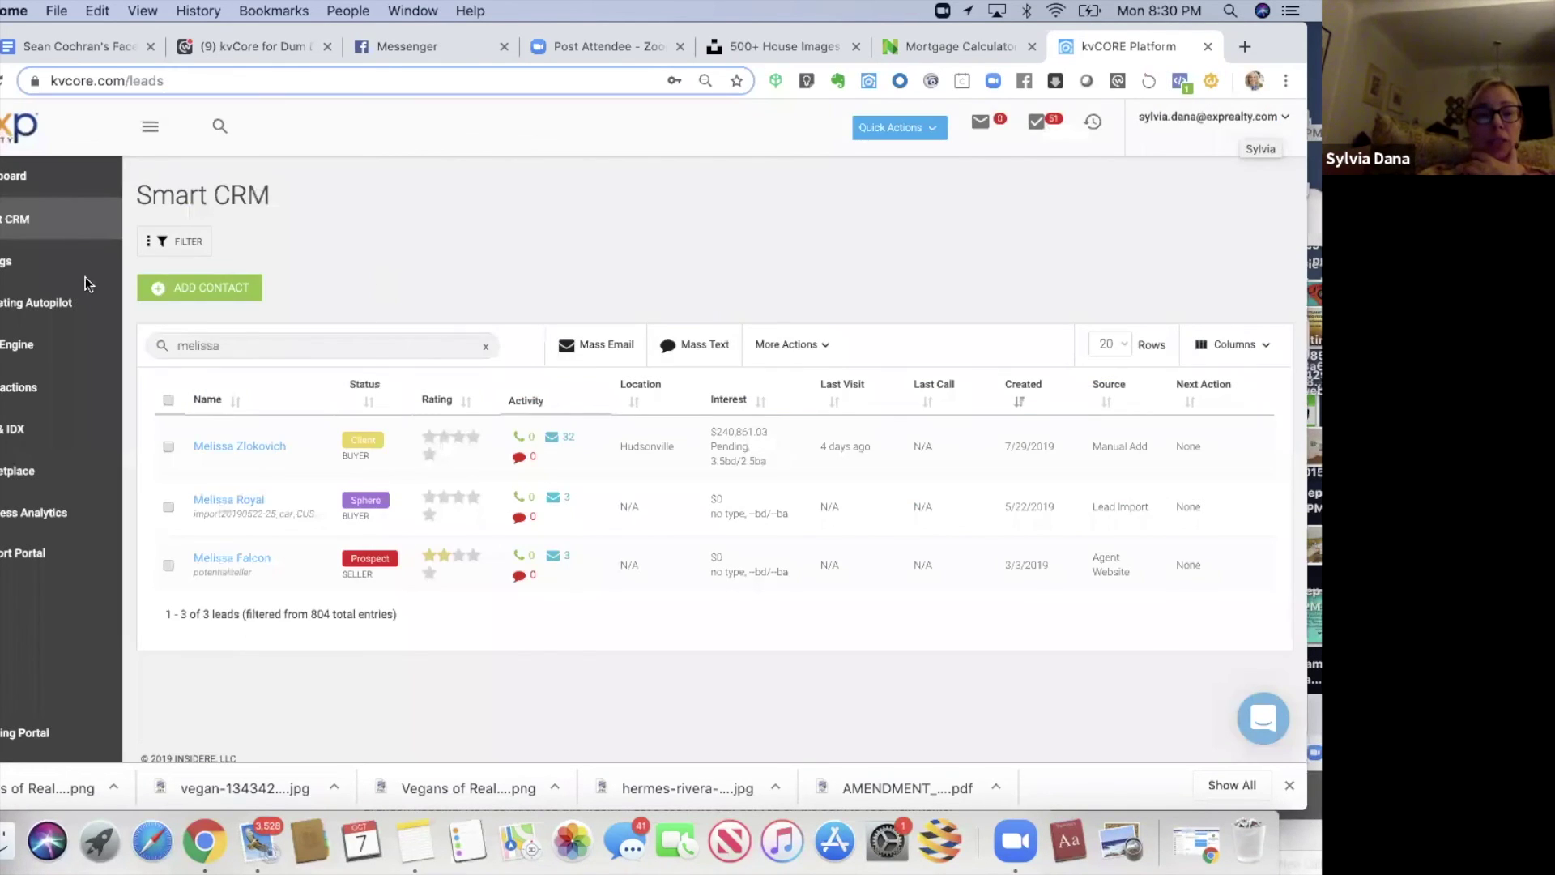
- Go to the dashboard and scroll the lead activity cards down to the lead's Facebook Messenger email
click(10, 186)
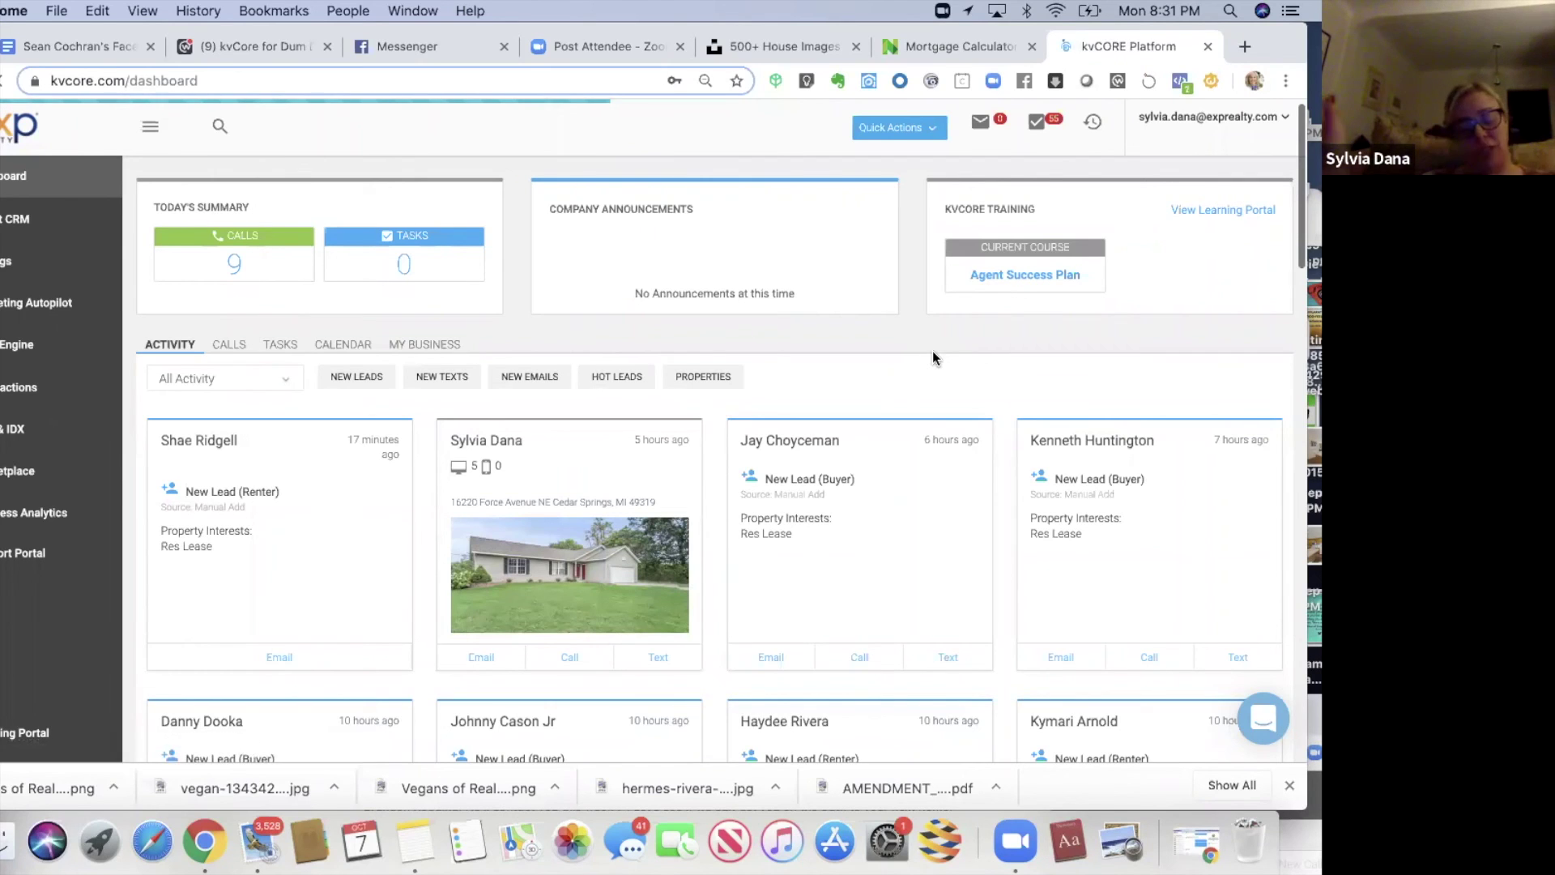
scroll(934, 356, down, 1)
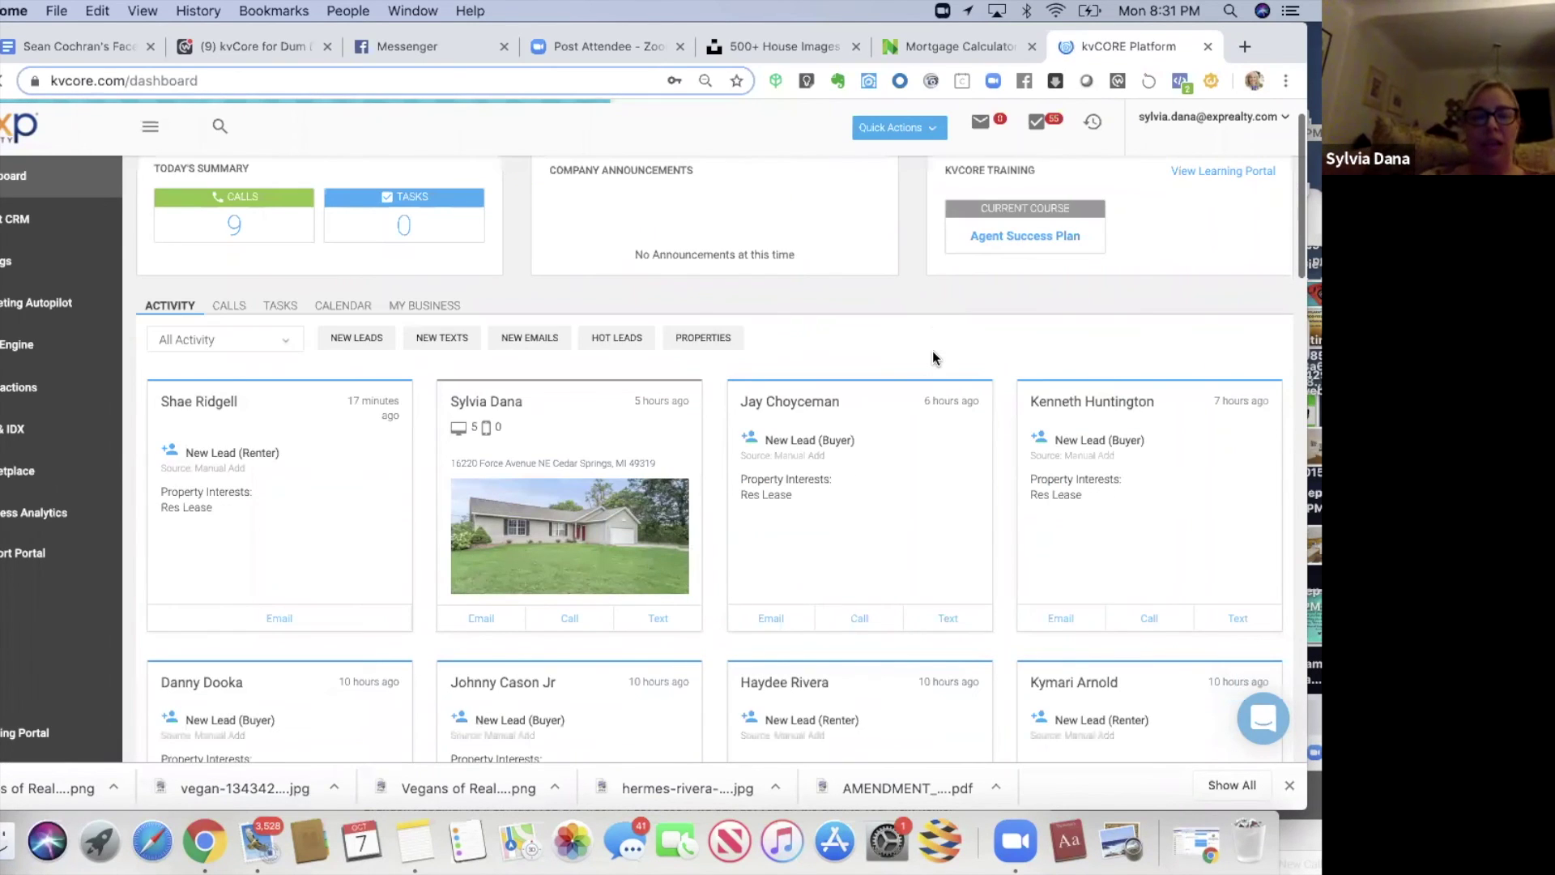
scroll(948, 316, down, 1)
scroll(948, 316, down, 1)
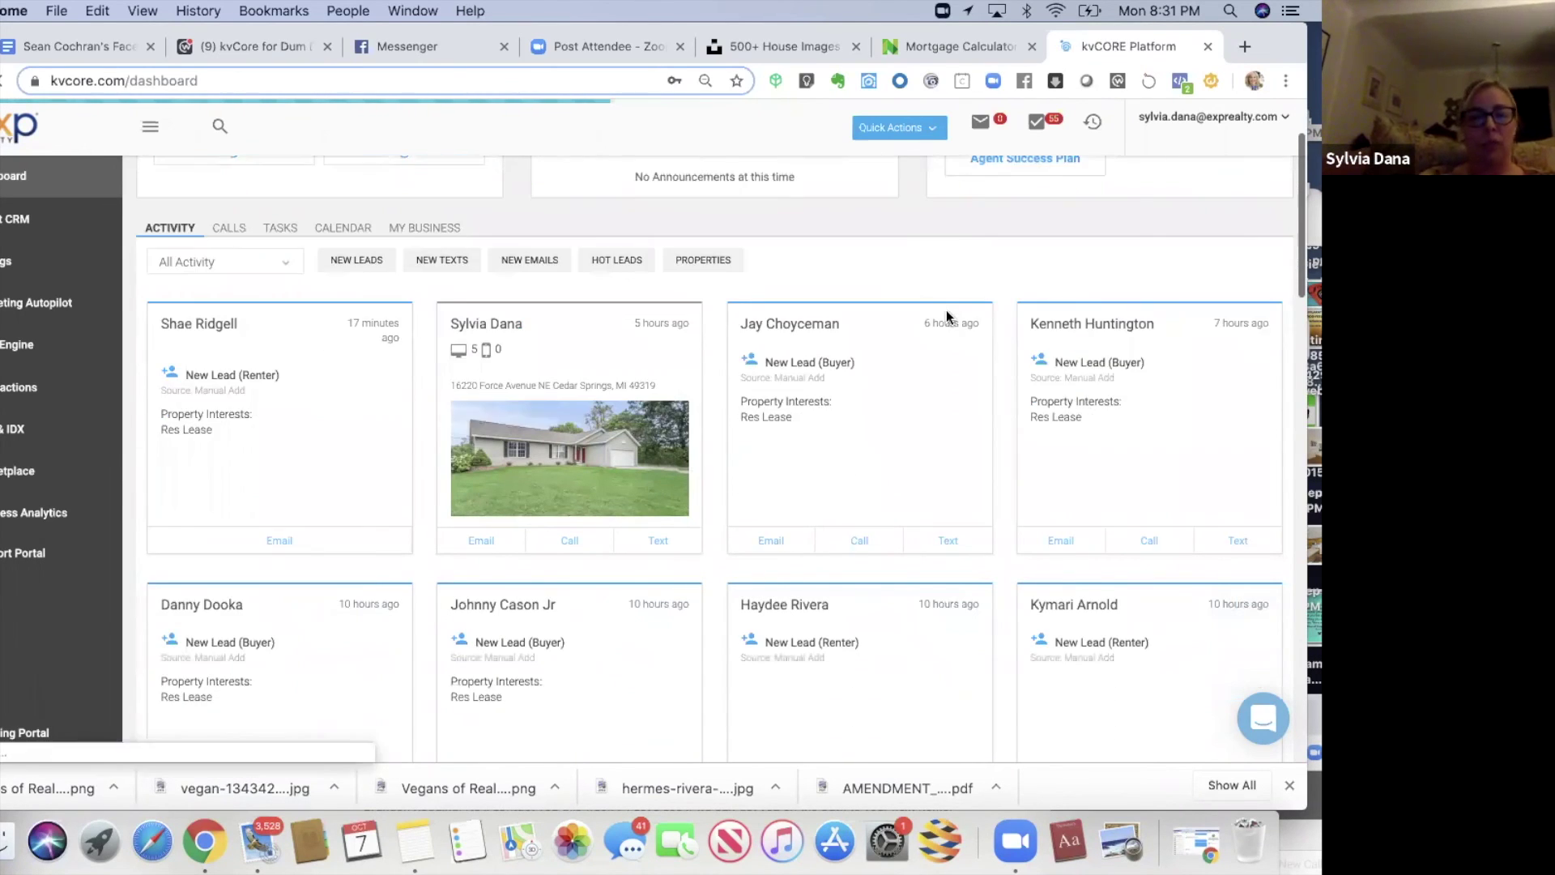
scroll(947, 316, down, 1)
scroll(948, 316, down, 4)
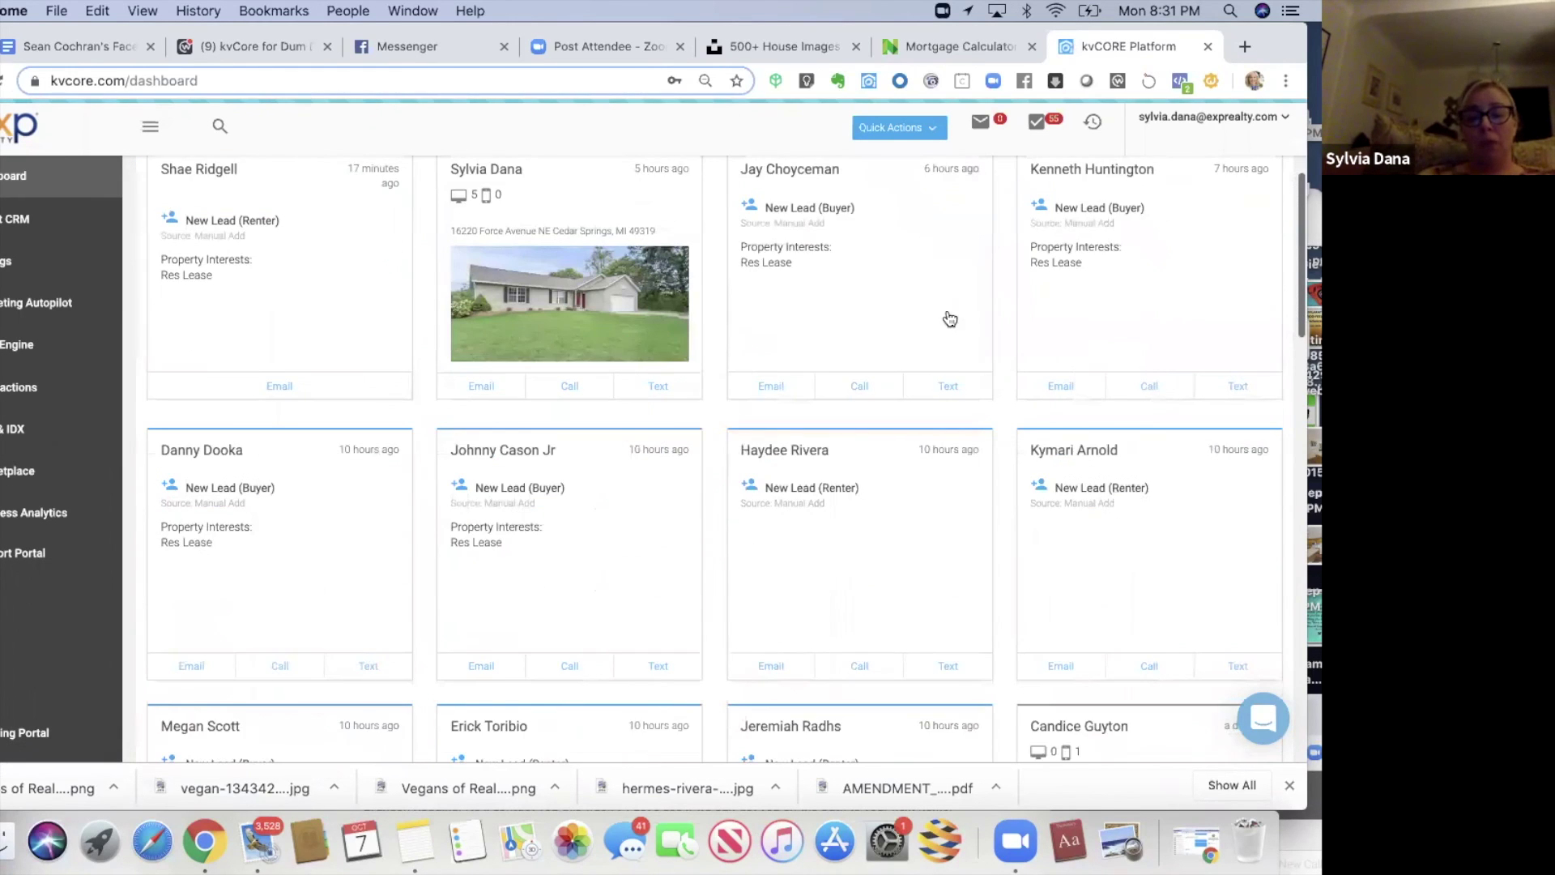
scroll(948, 316, down, 3)
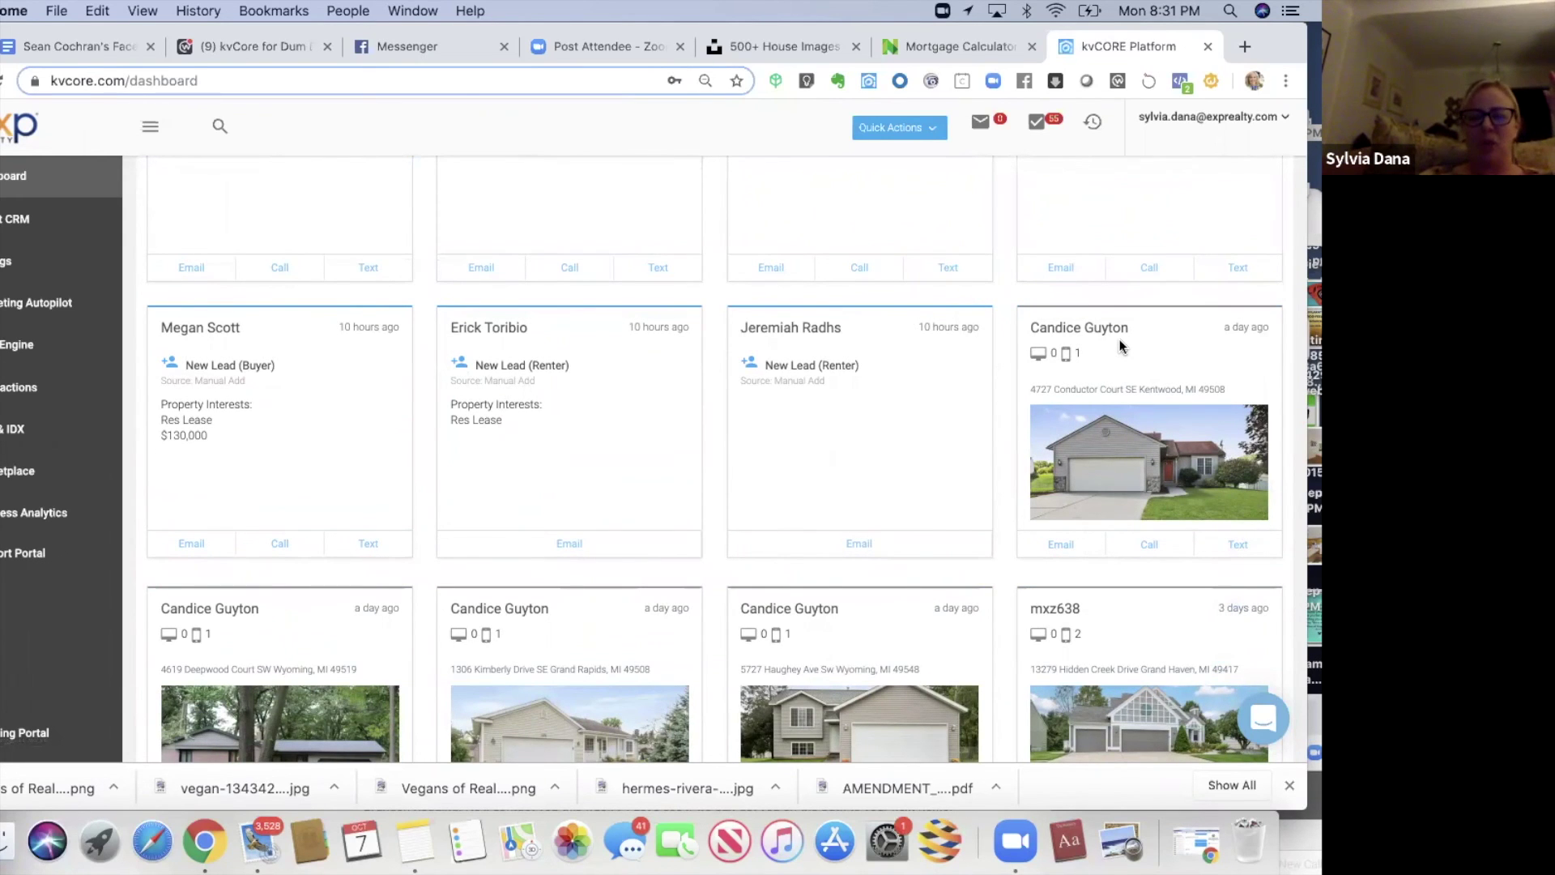
scroll(1121, 347, down, 2)
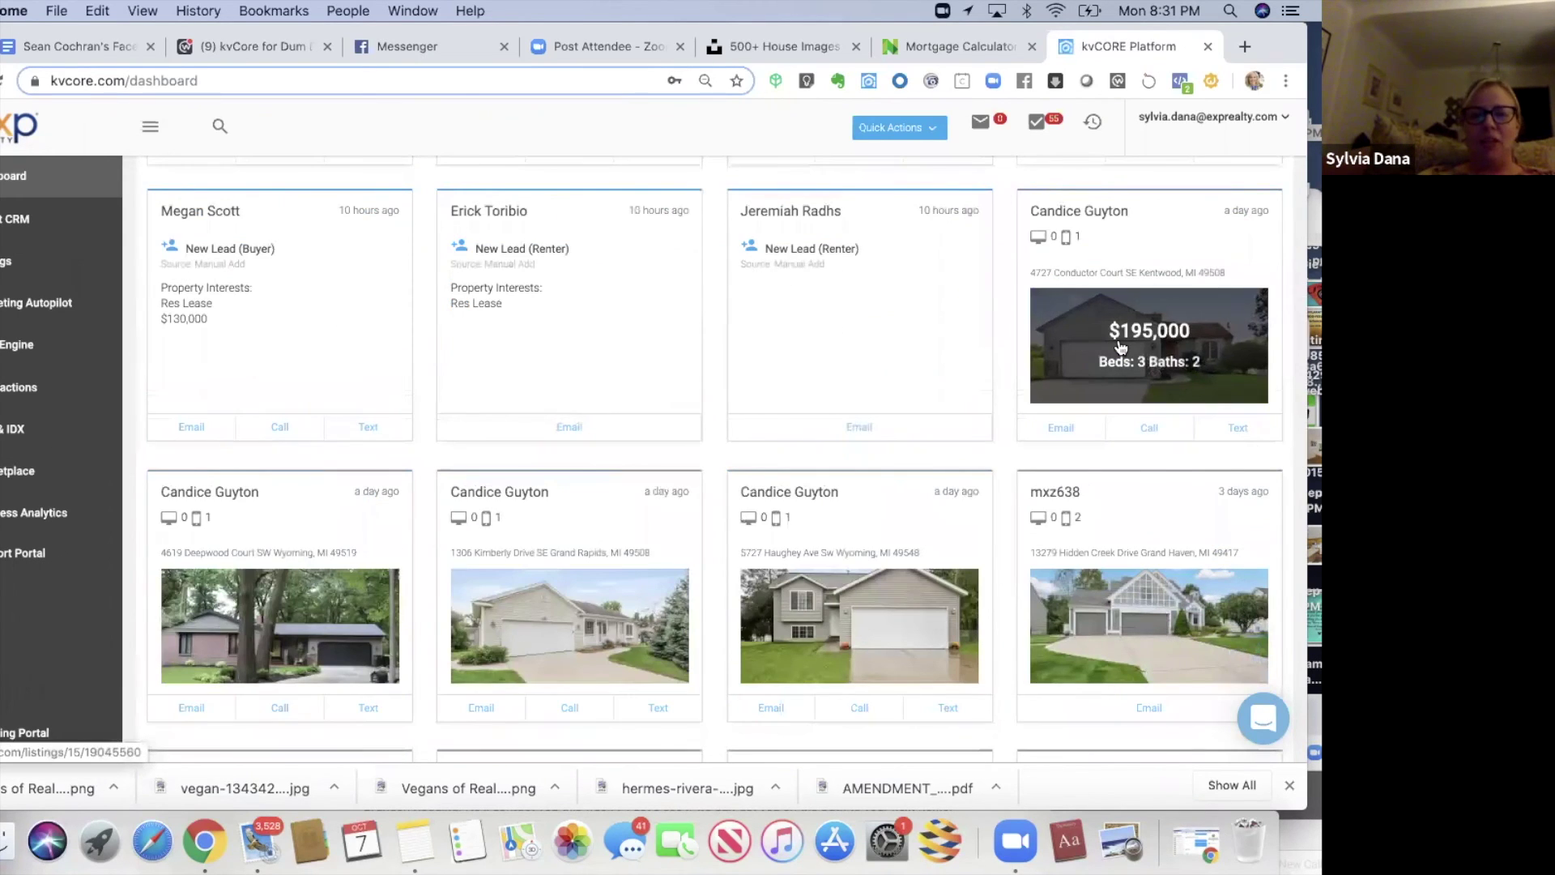
scroll(1121, 347, down, 3)
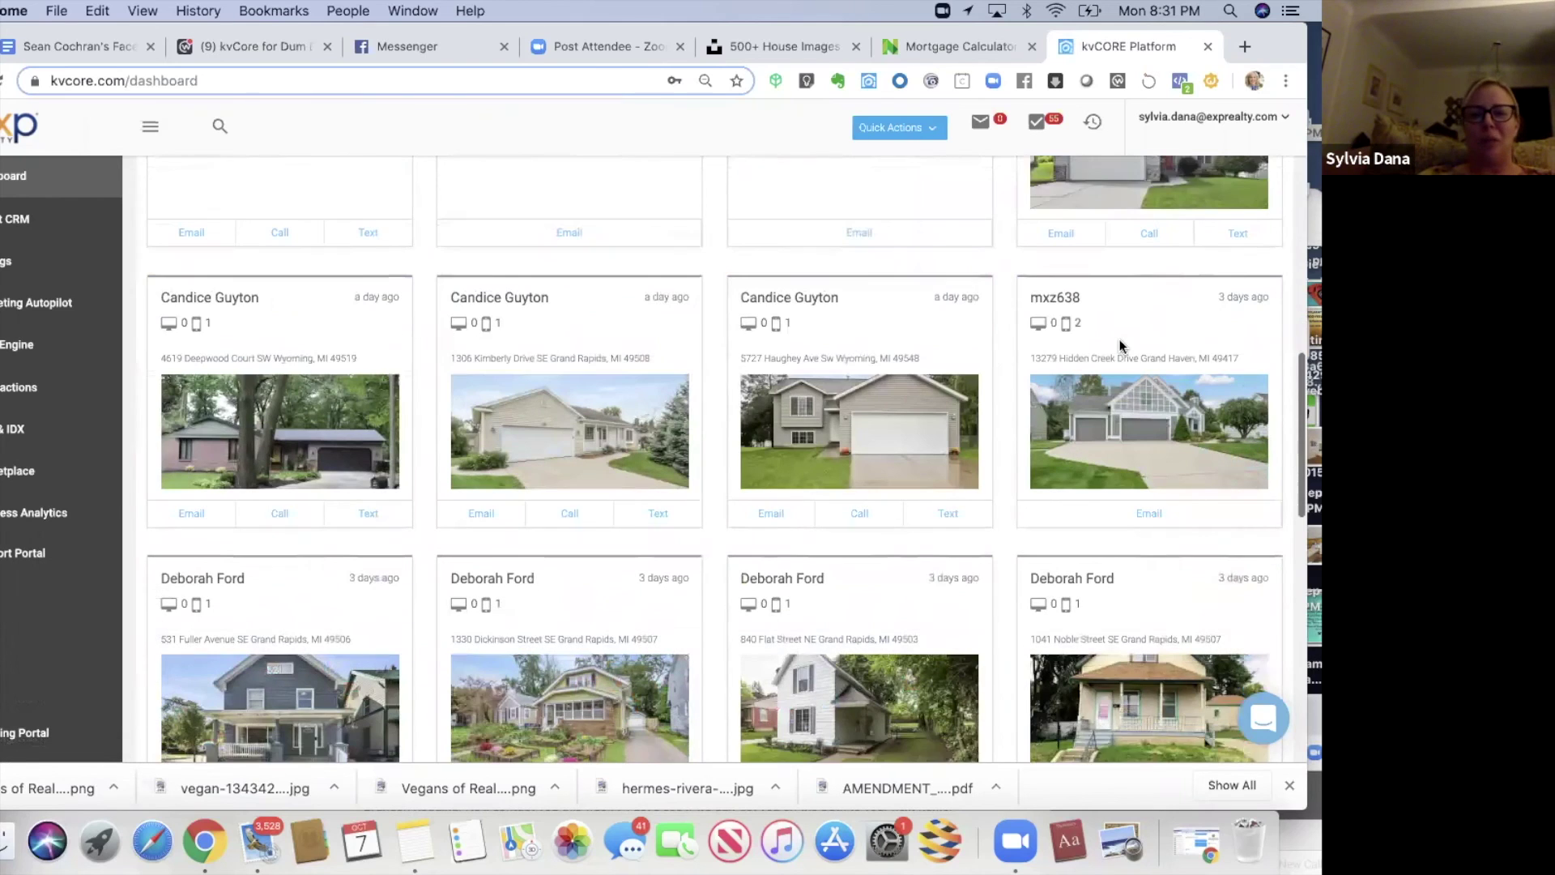
scroll(1121, 347, down, 2)
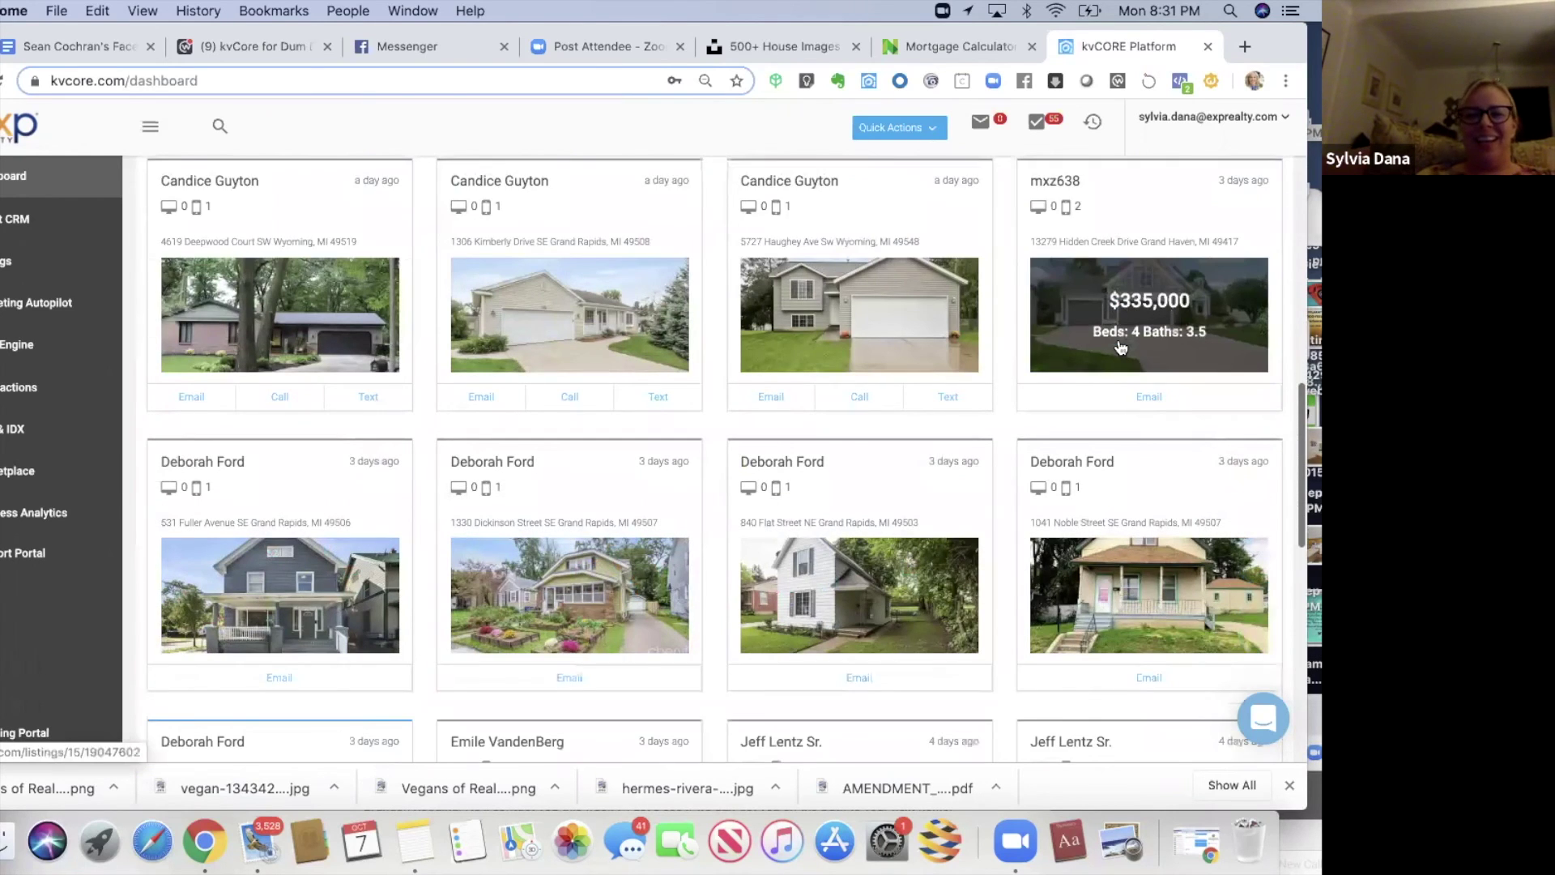
scroll(1121, 347, down, 4)
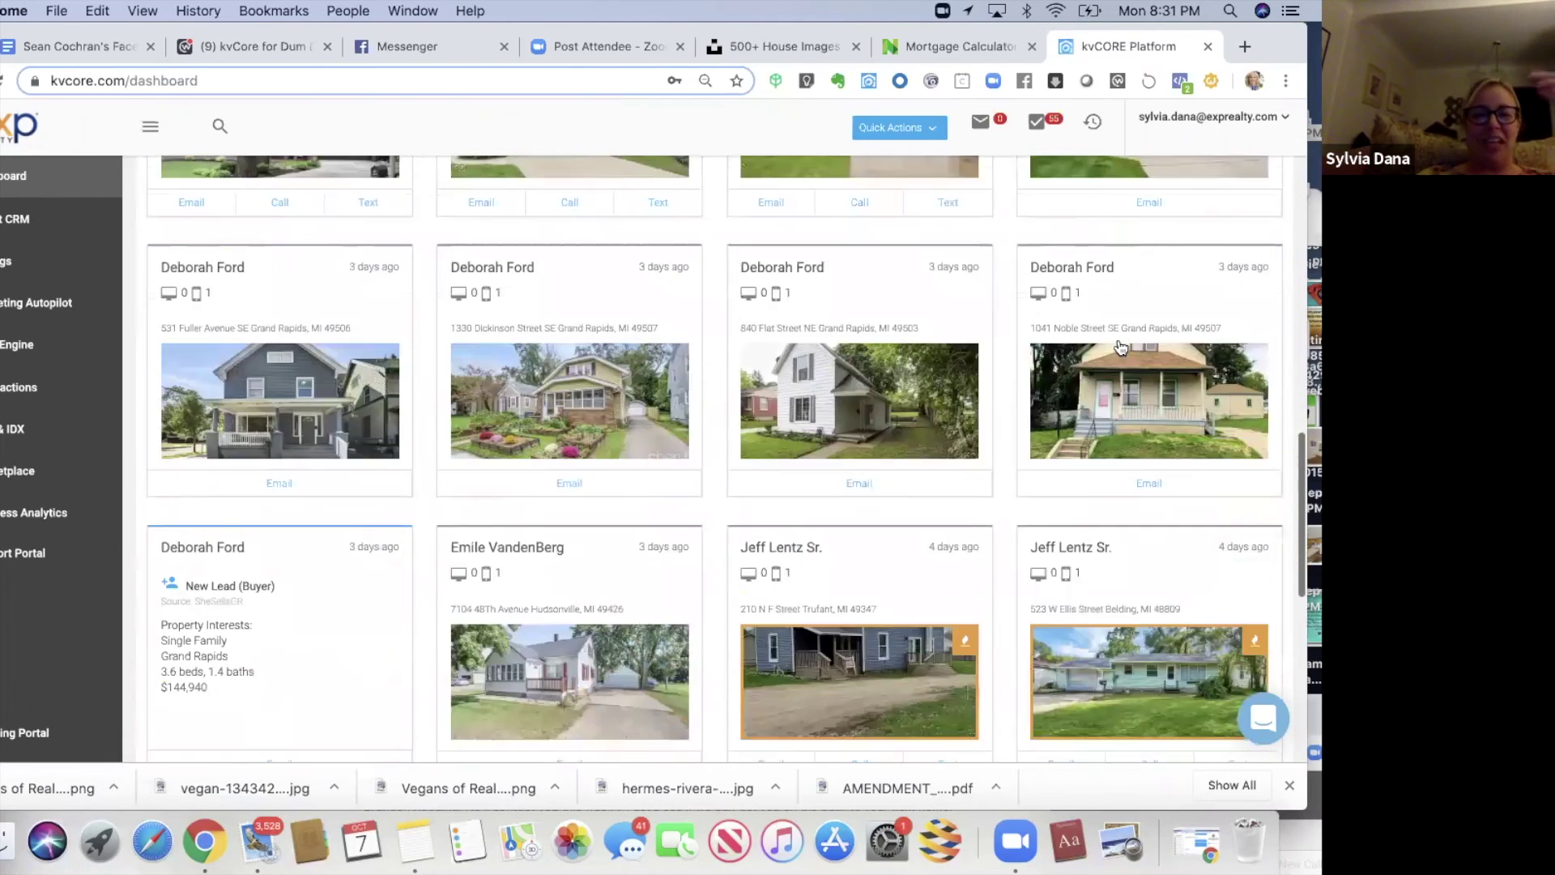
scroll(1121, 347, down, 1)
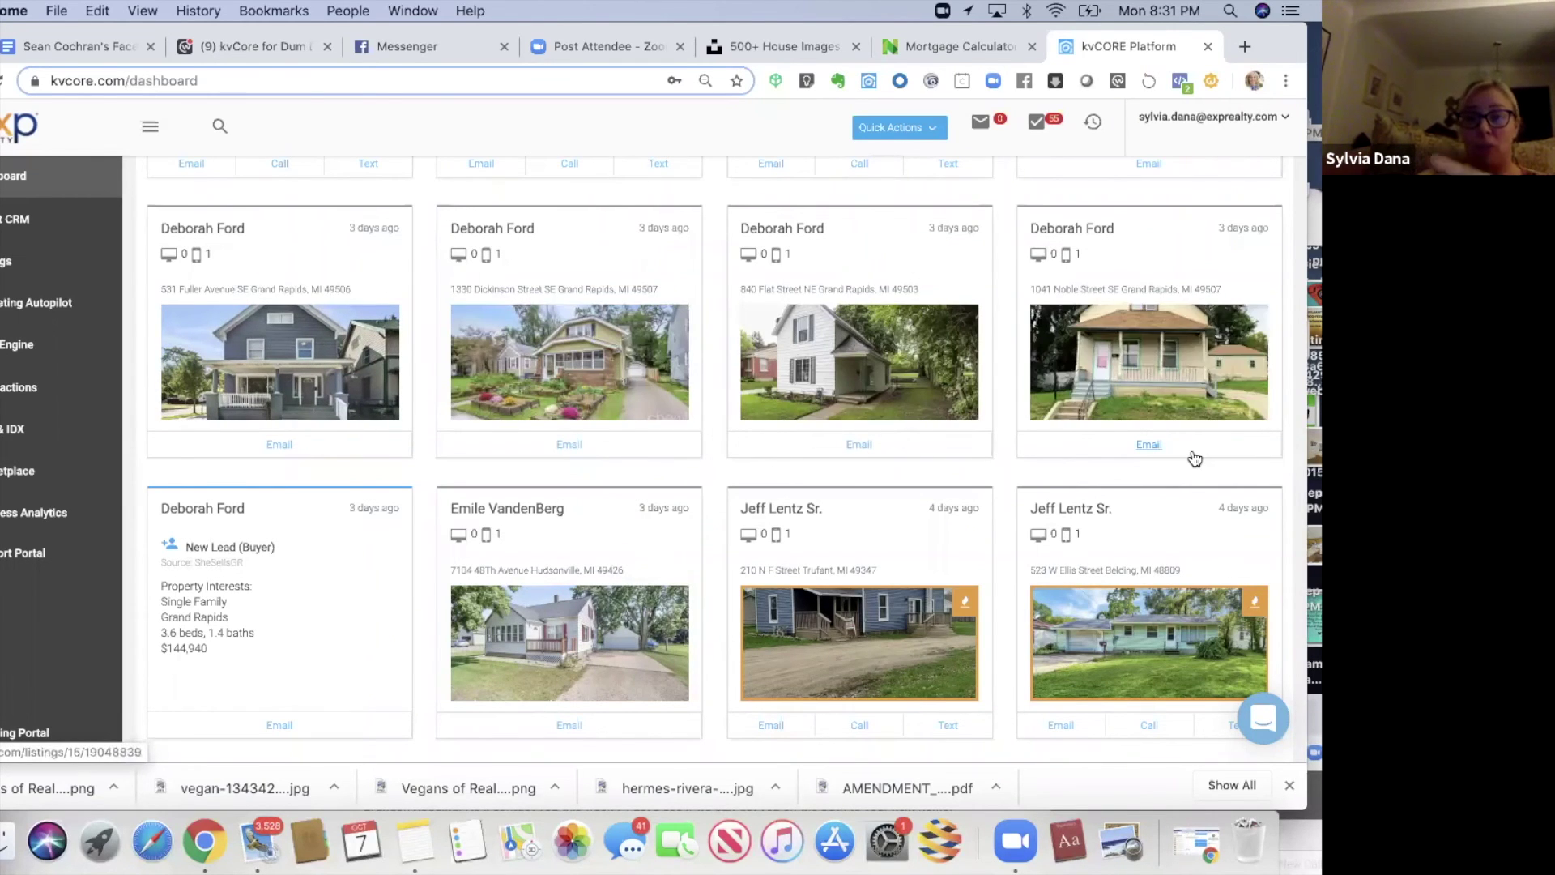
scroll(1195, 458, down, 1)
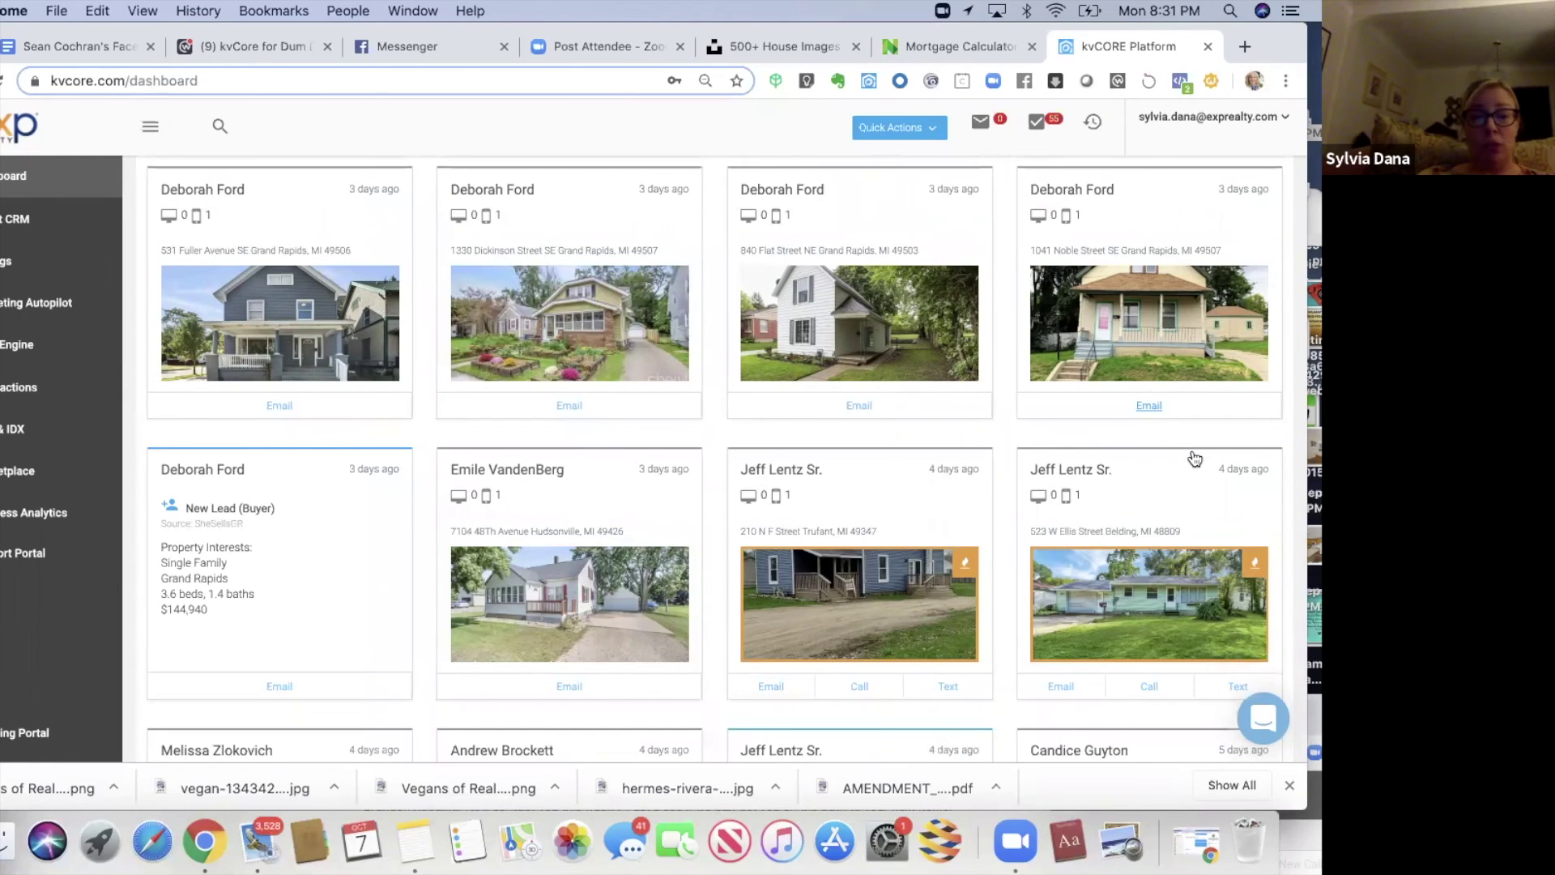
scroll(1193, 458, down, 5)
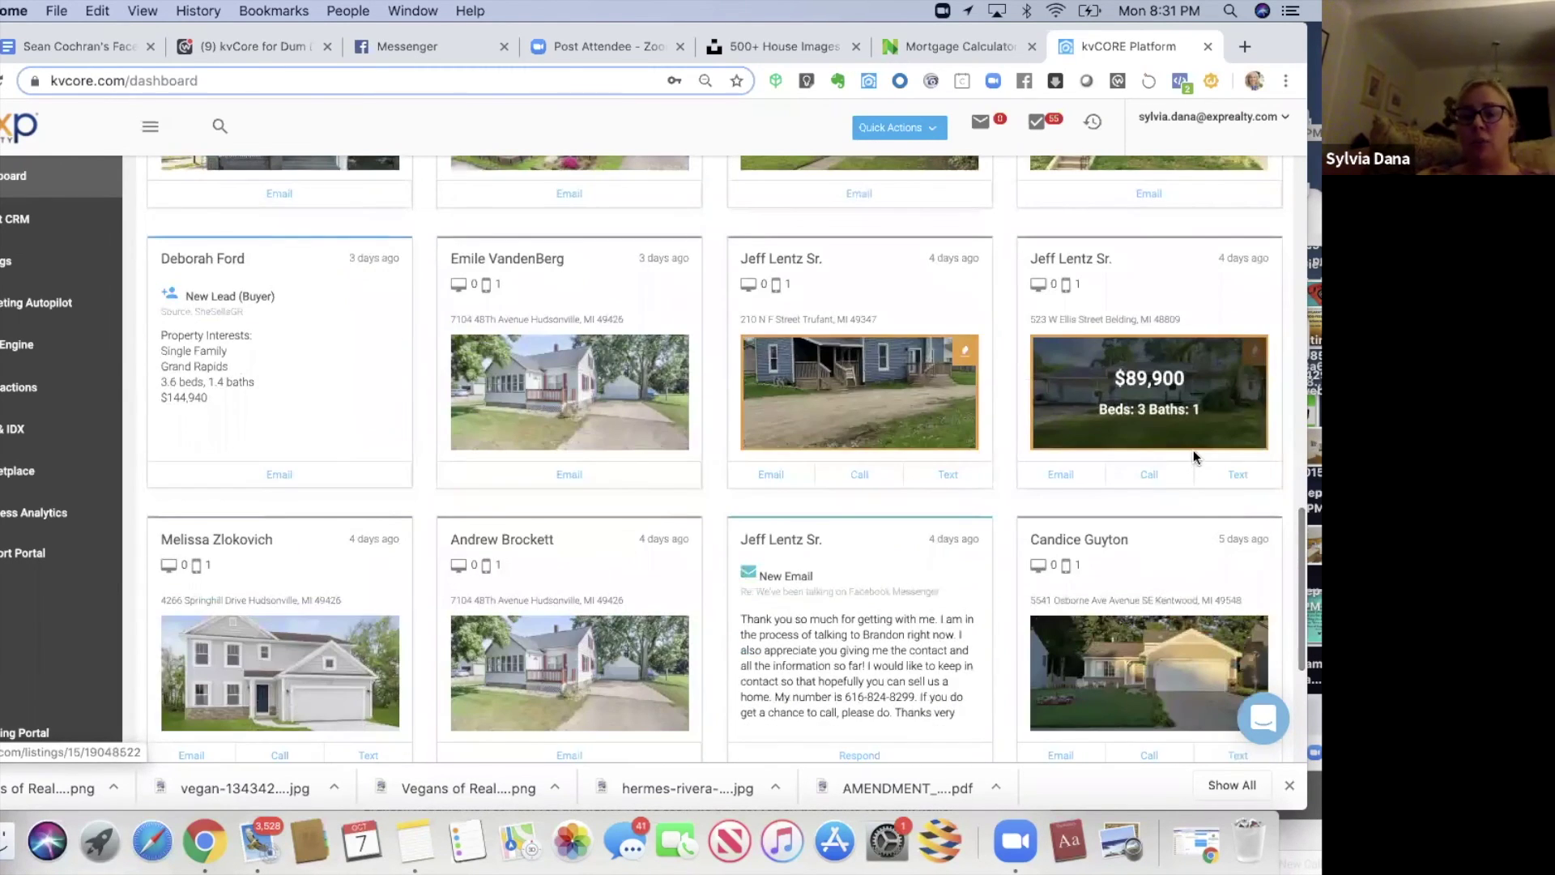
scroll(1195, 459, down, 2)
scroll(1193, 454, down, 1)
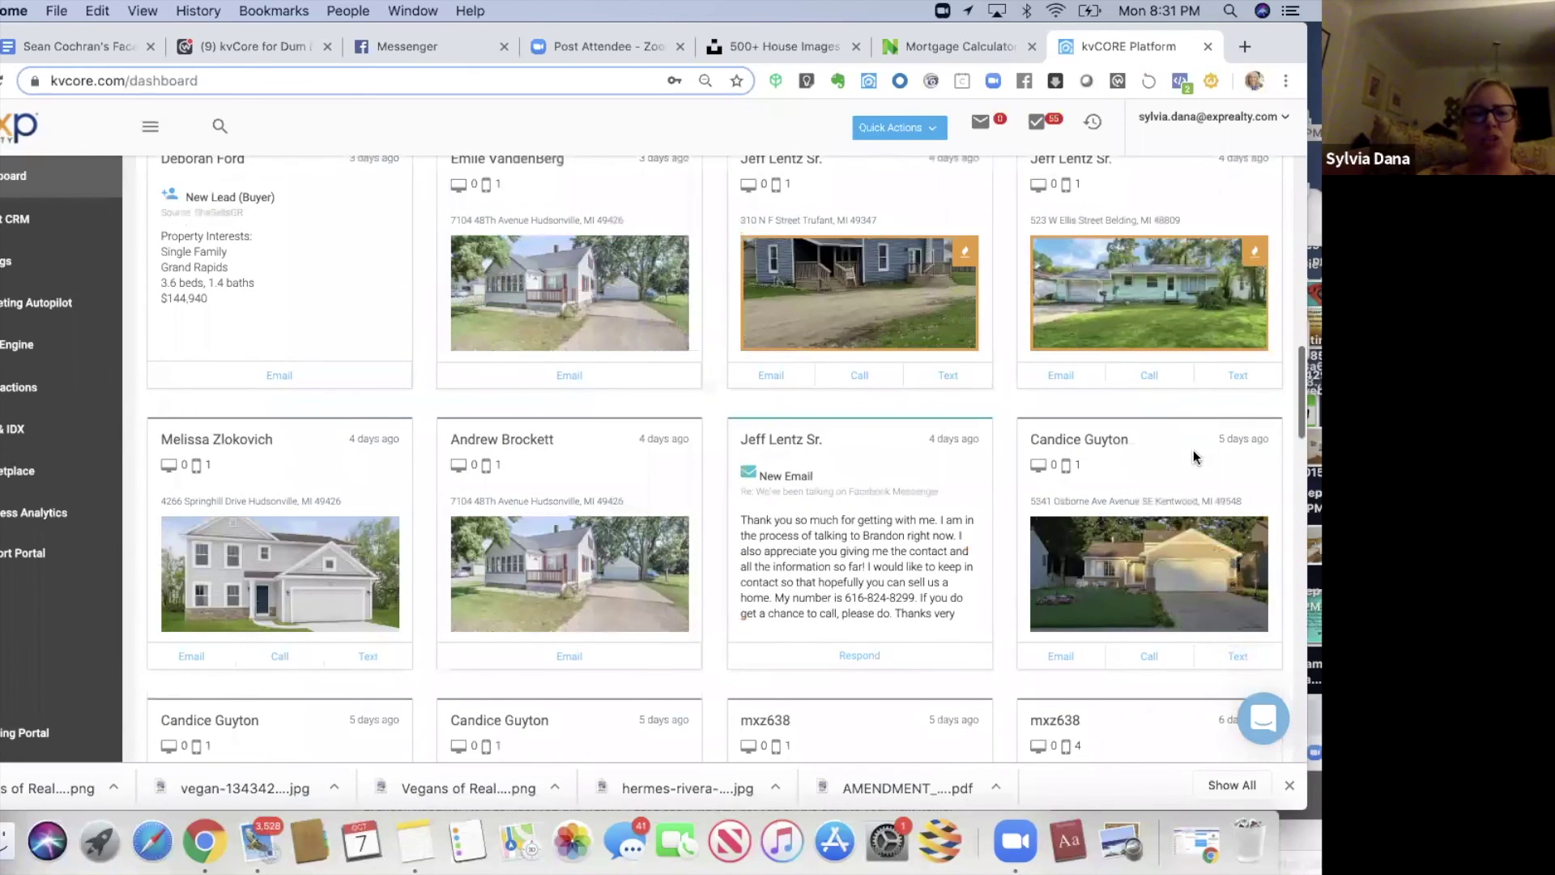
scroll(1193, 458, down, 4)
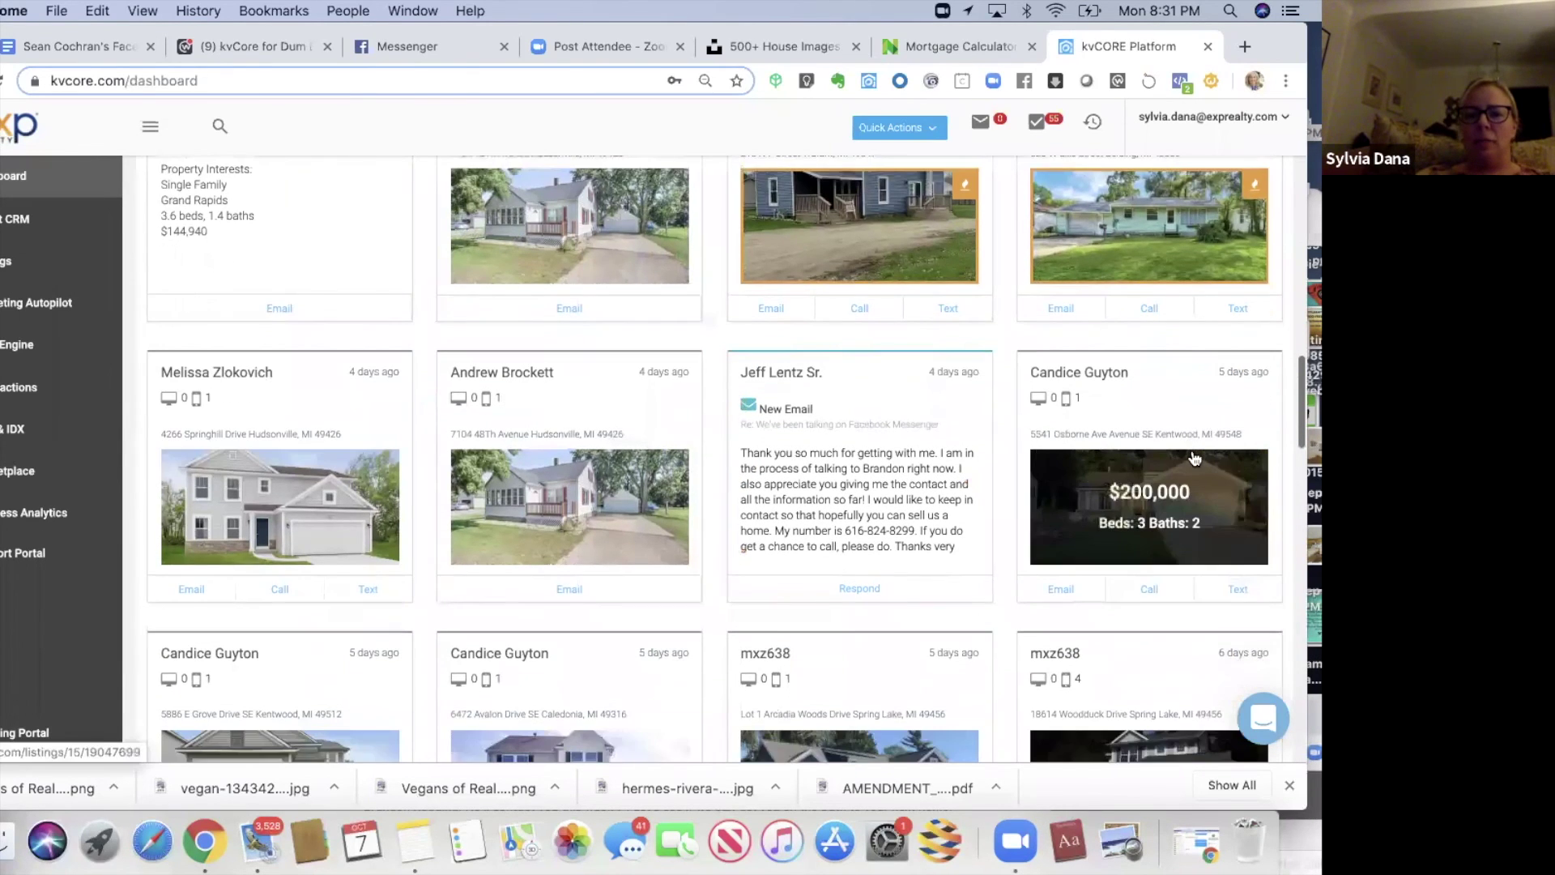
scroll(1195, 459, down, 1)
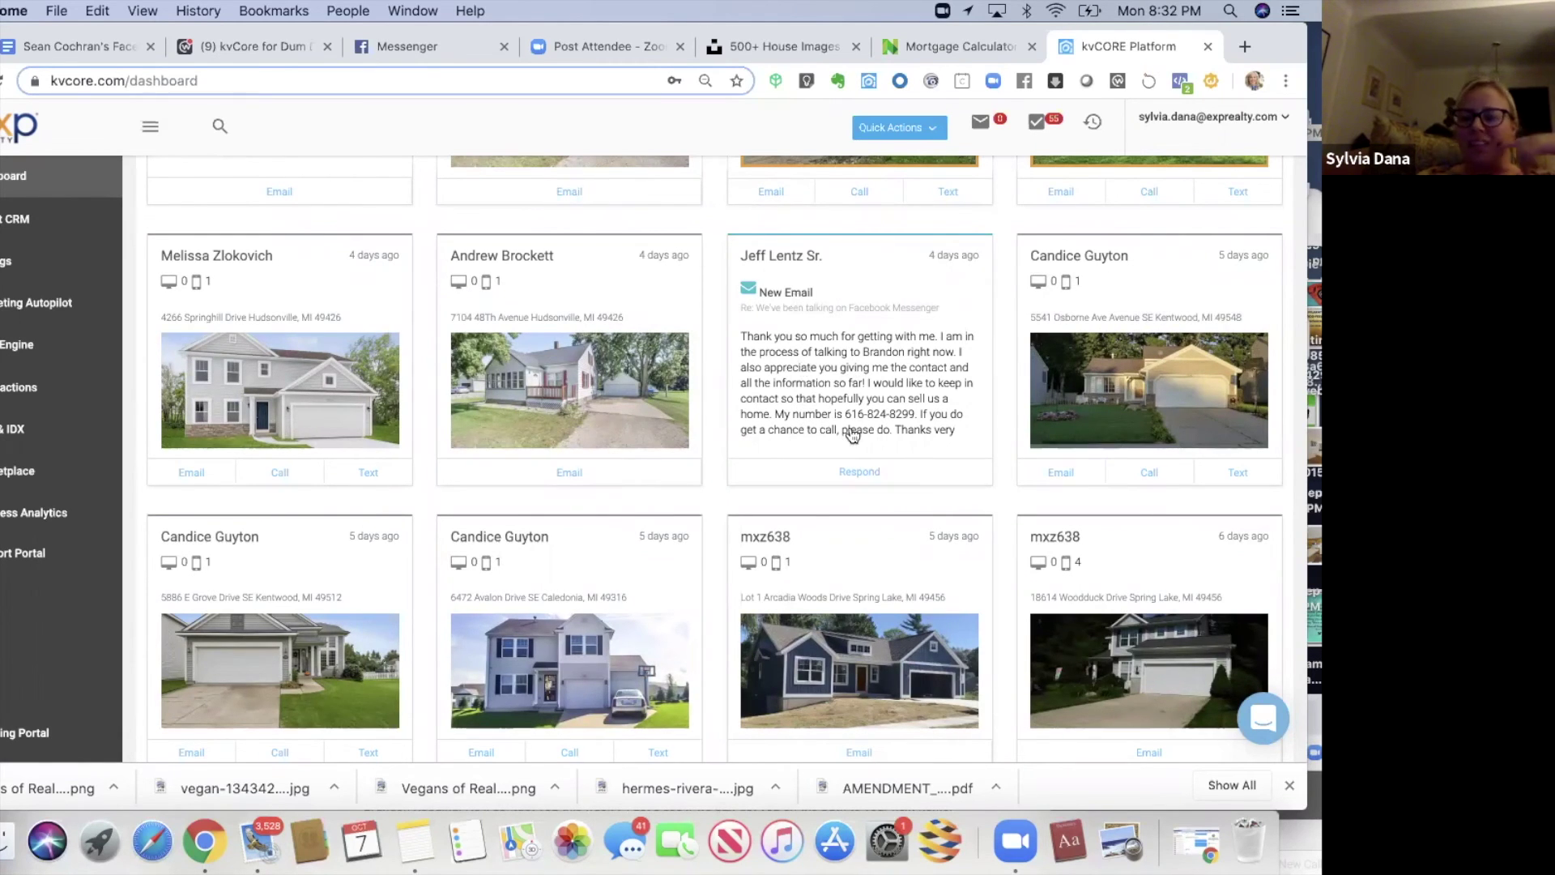
- Start a reply to the lead's email and enter the subject 'Thank you!'
click(862, 482)
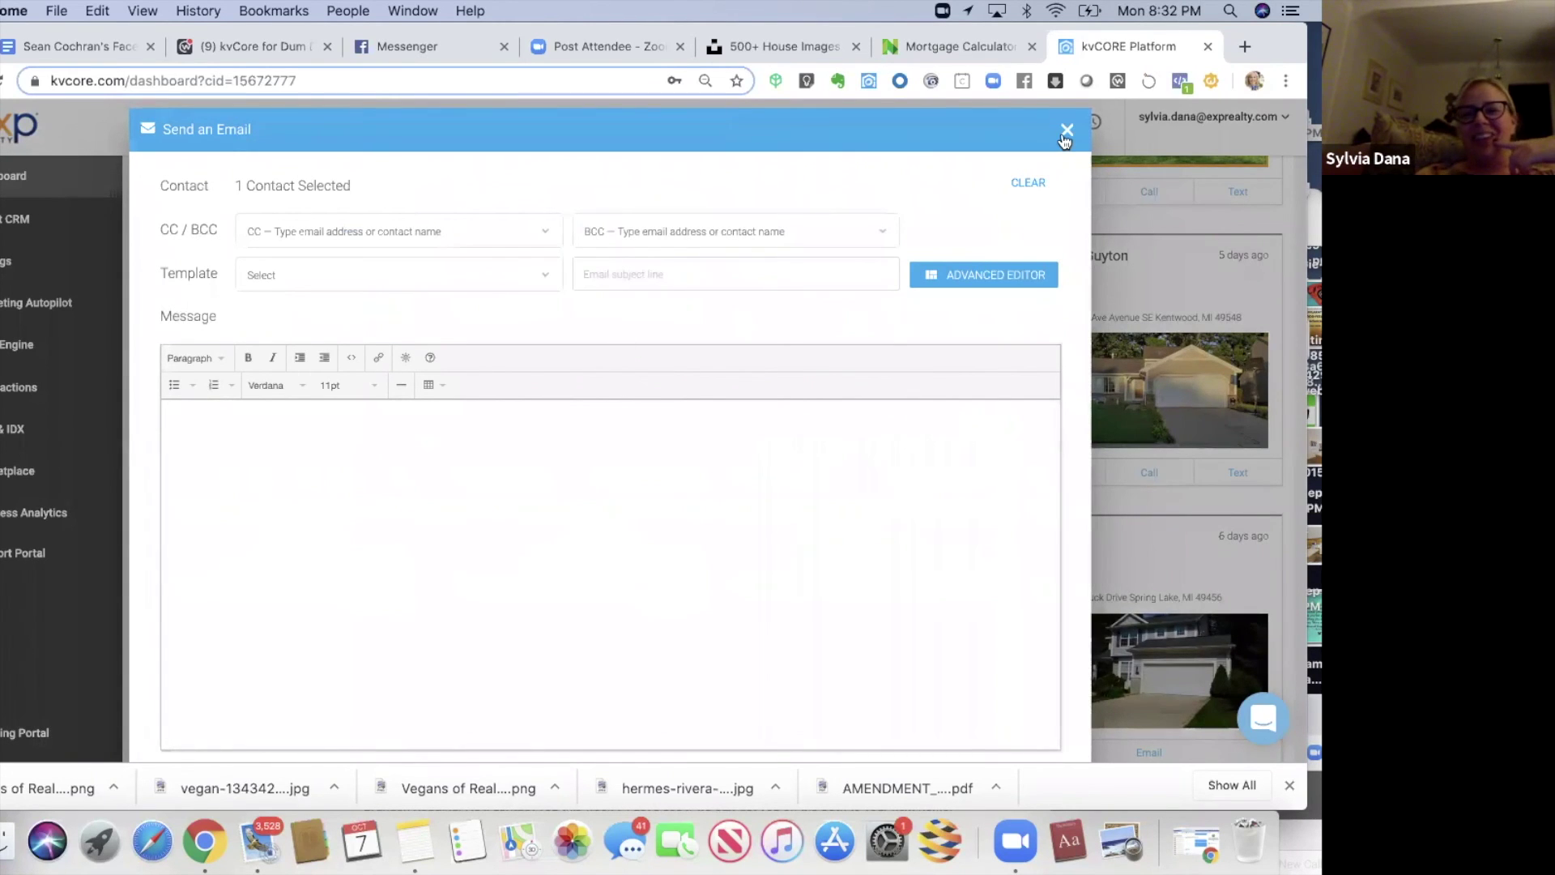
click(445, 276)
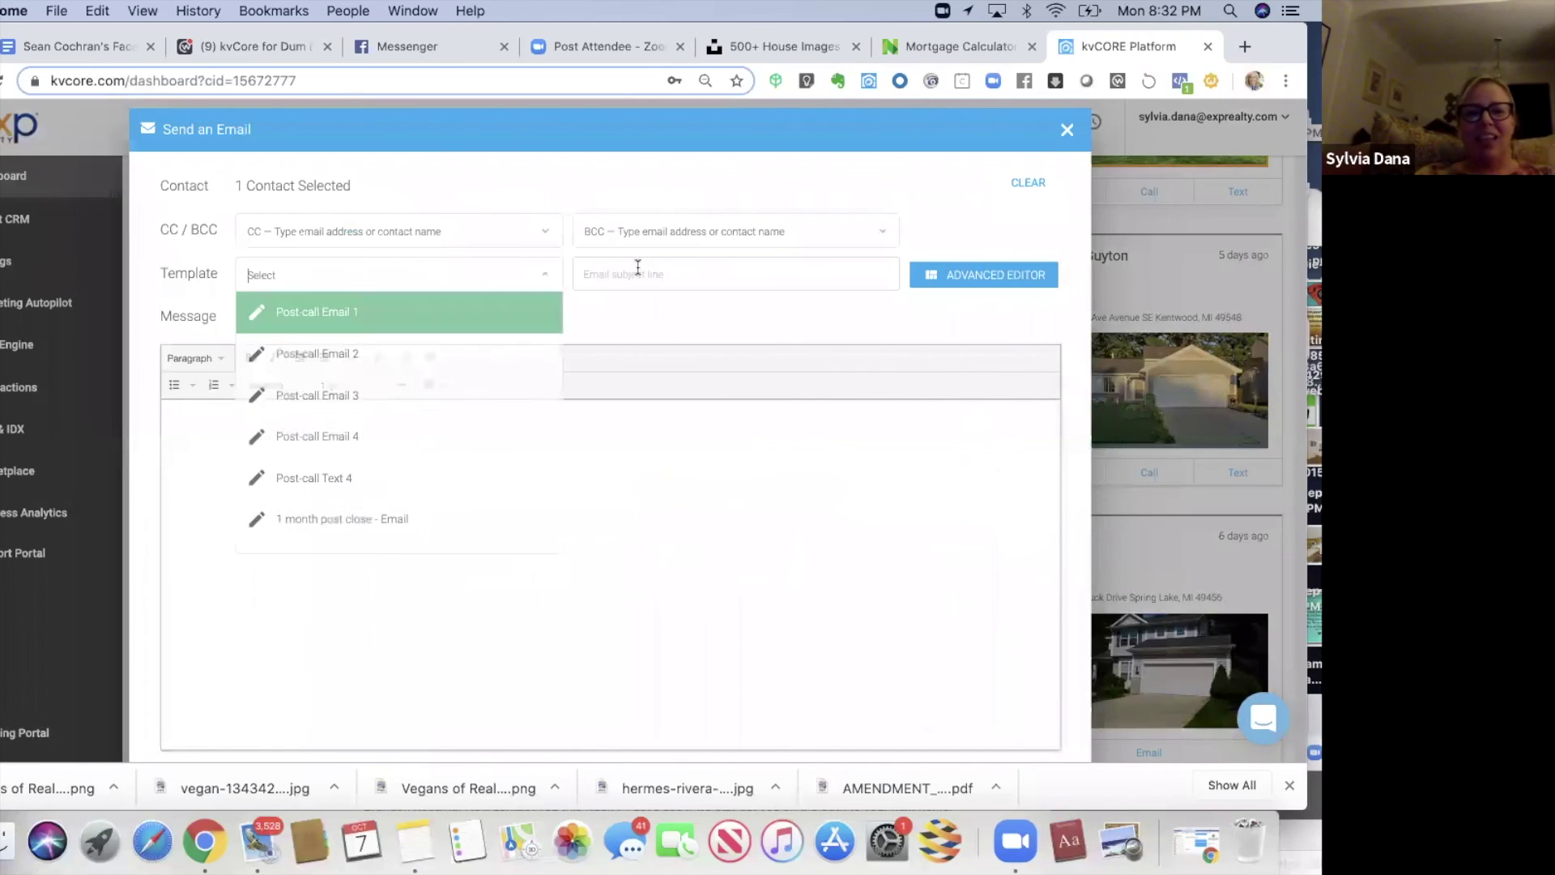
click(639, 267)
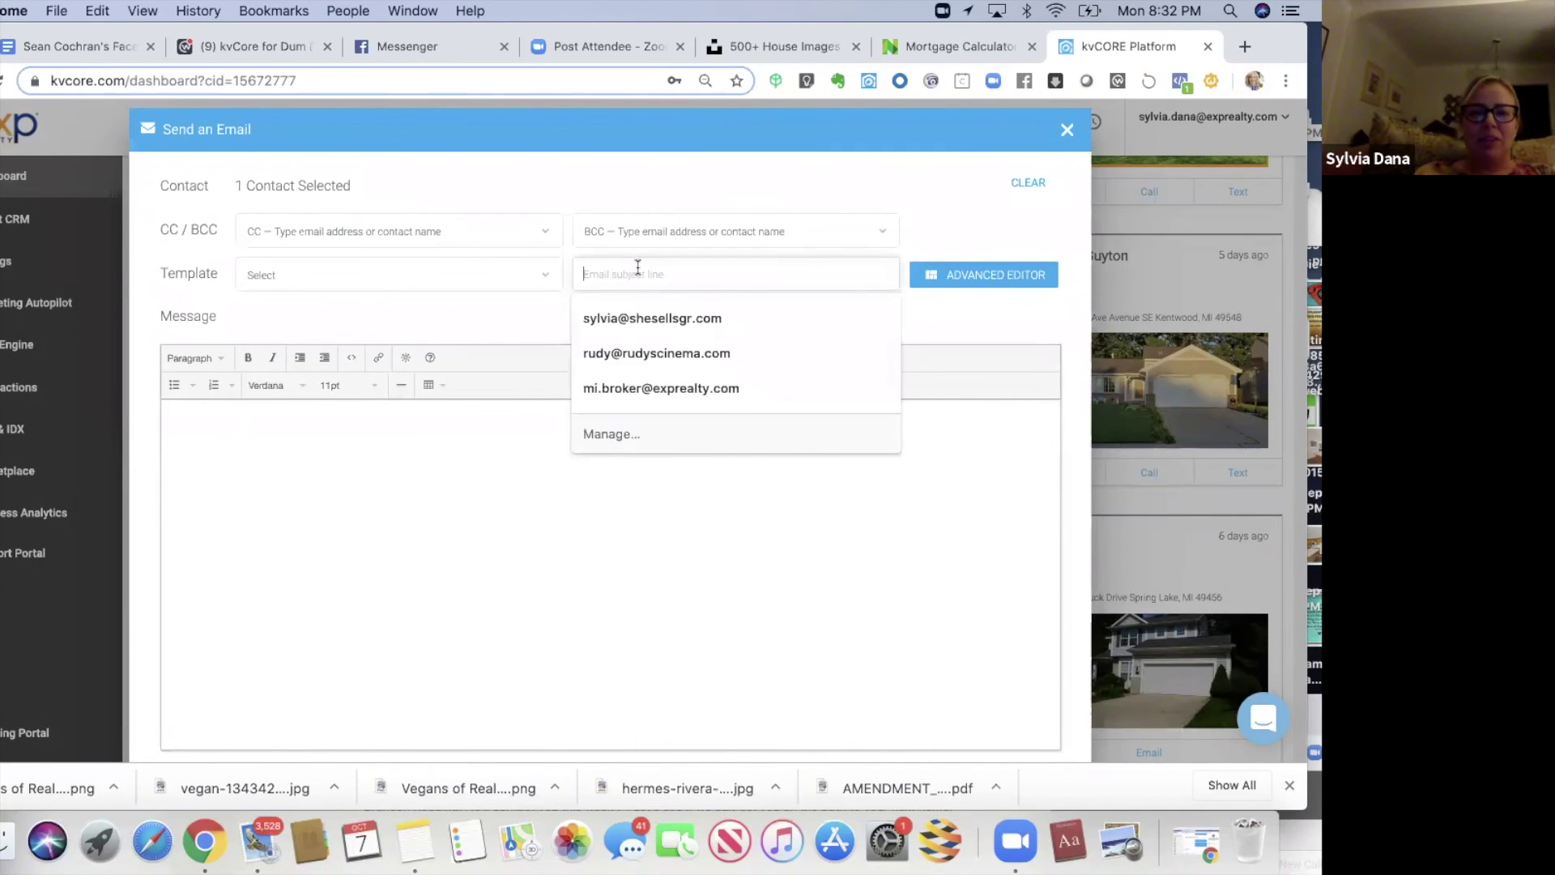
text(Thank you!)
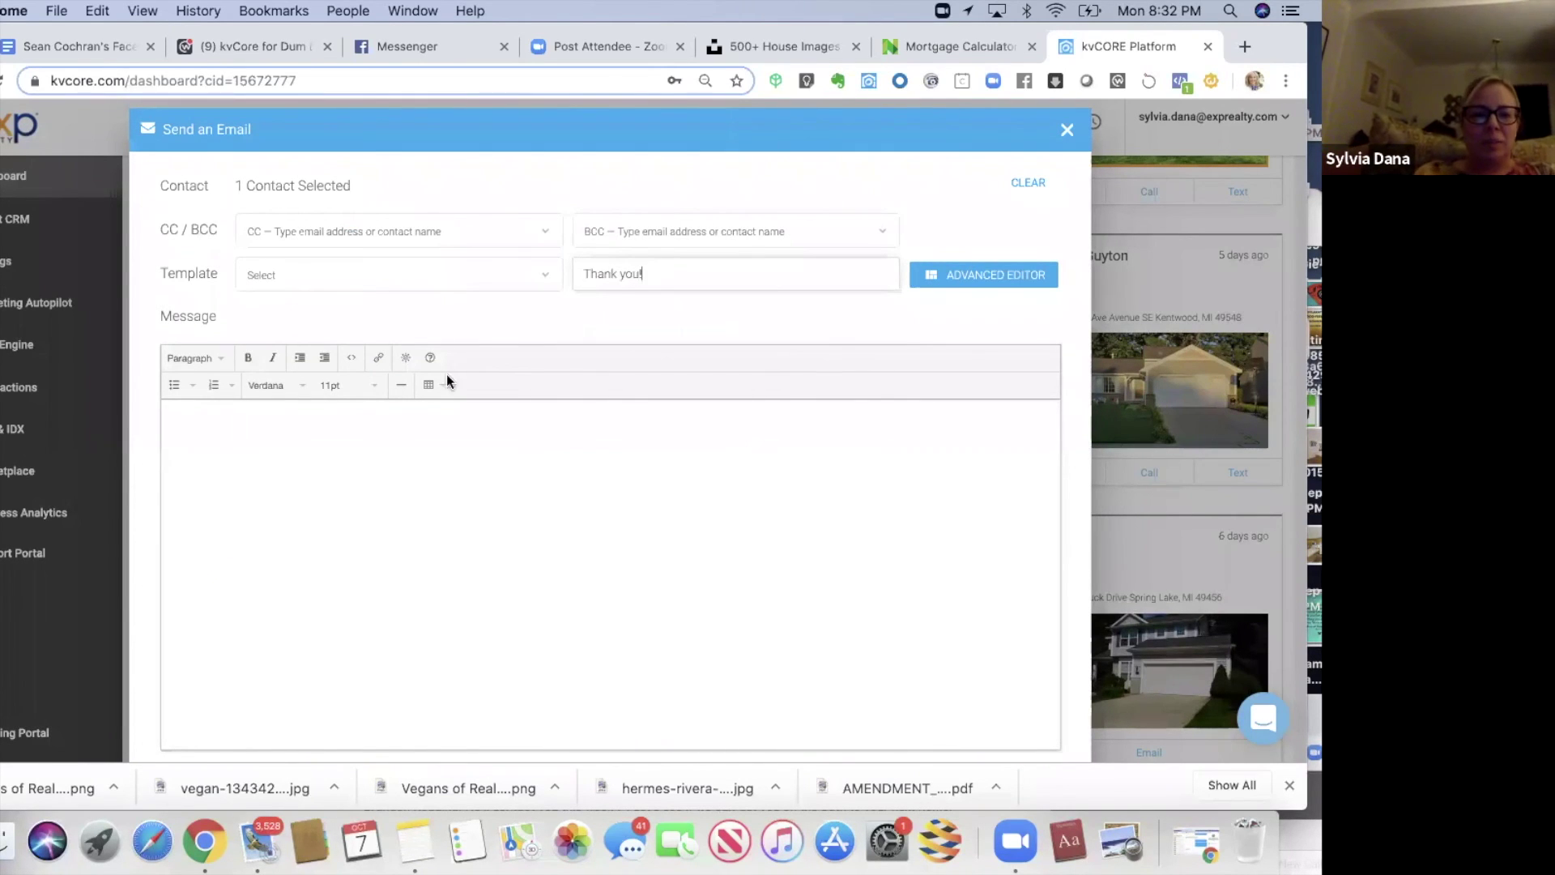
- Greet the lead and apologise for being MIA while away at a conference
click(332, 445)
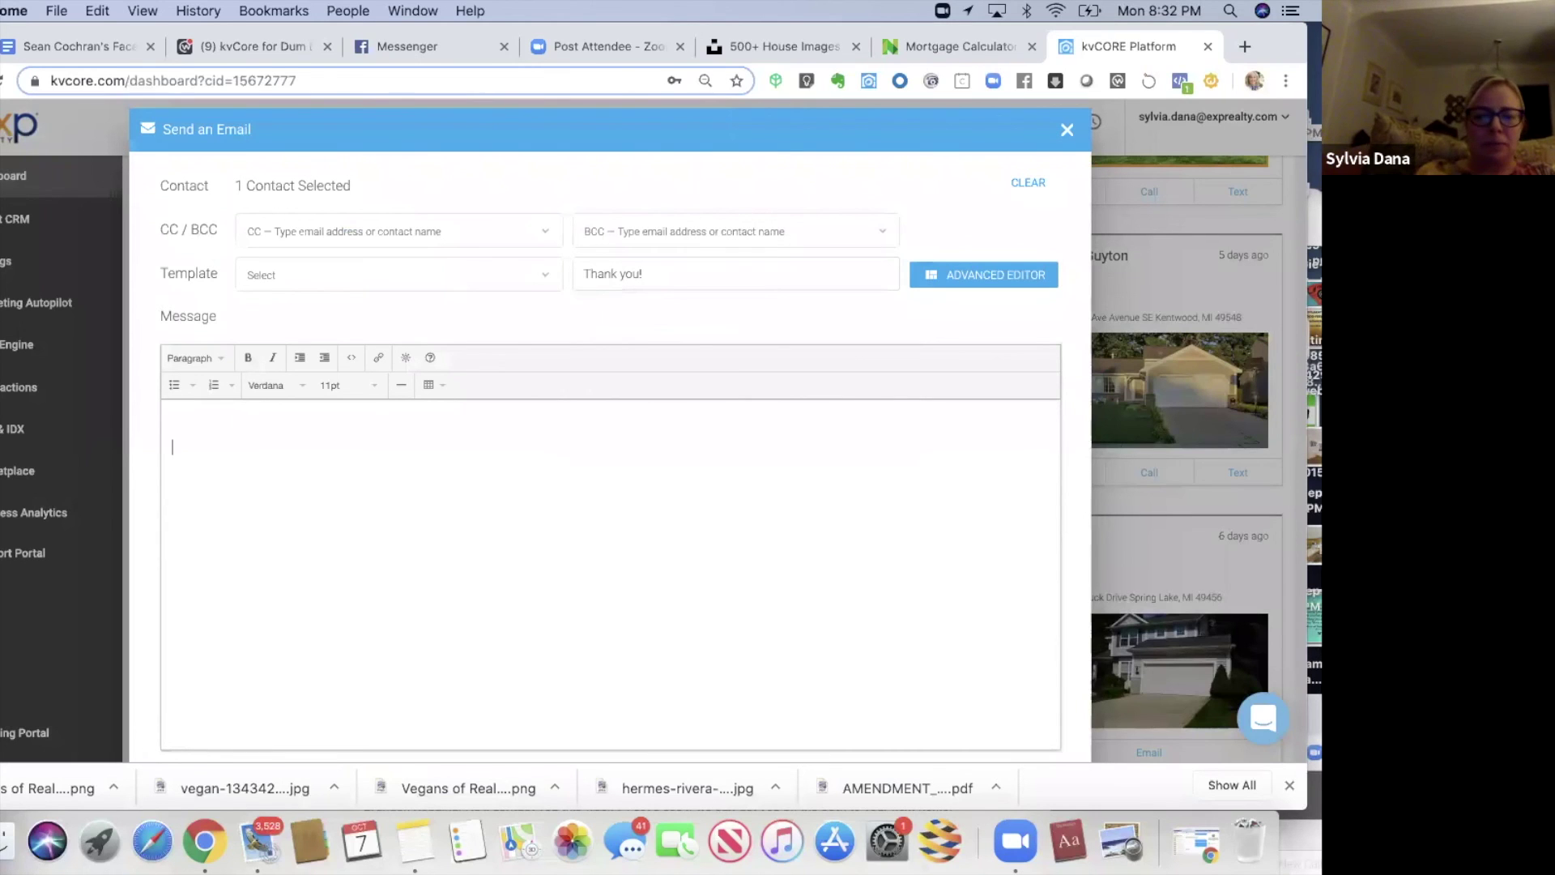
text(Hi Jeff!)
key(Return)
key(Return)
text(II)
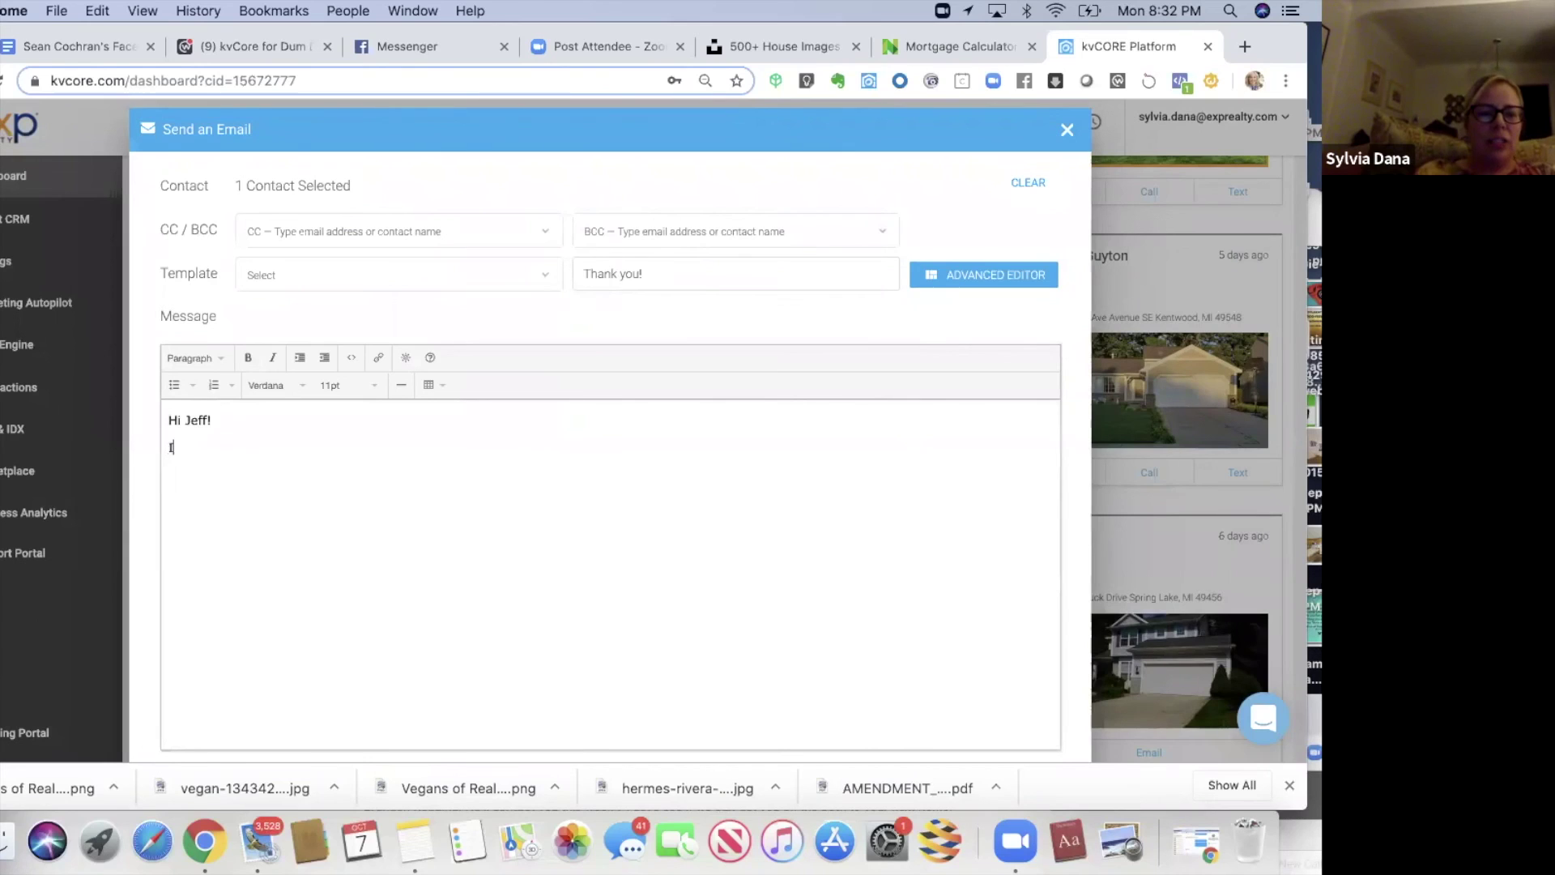
text( just saw your ema)
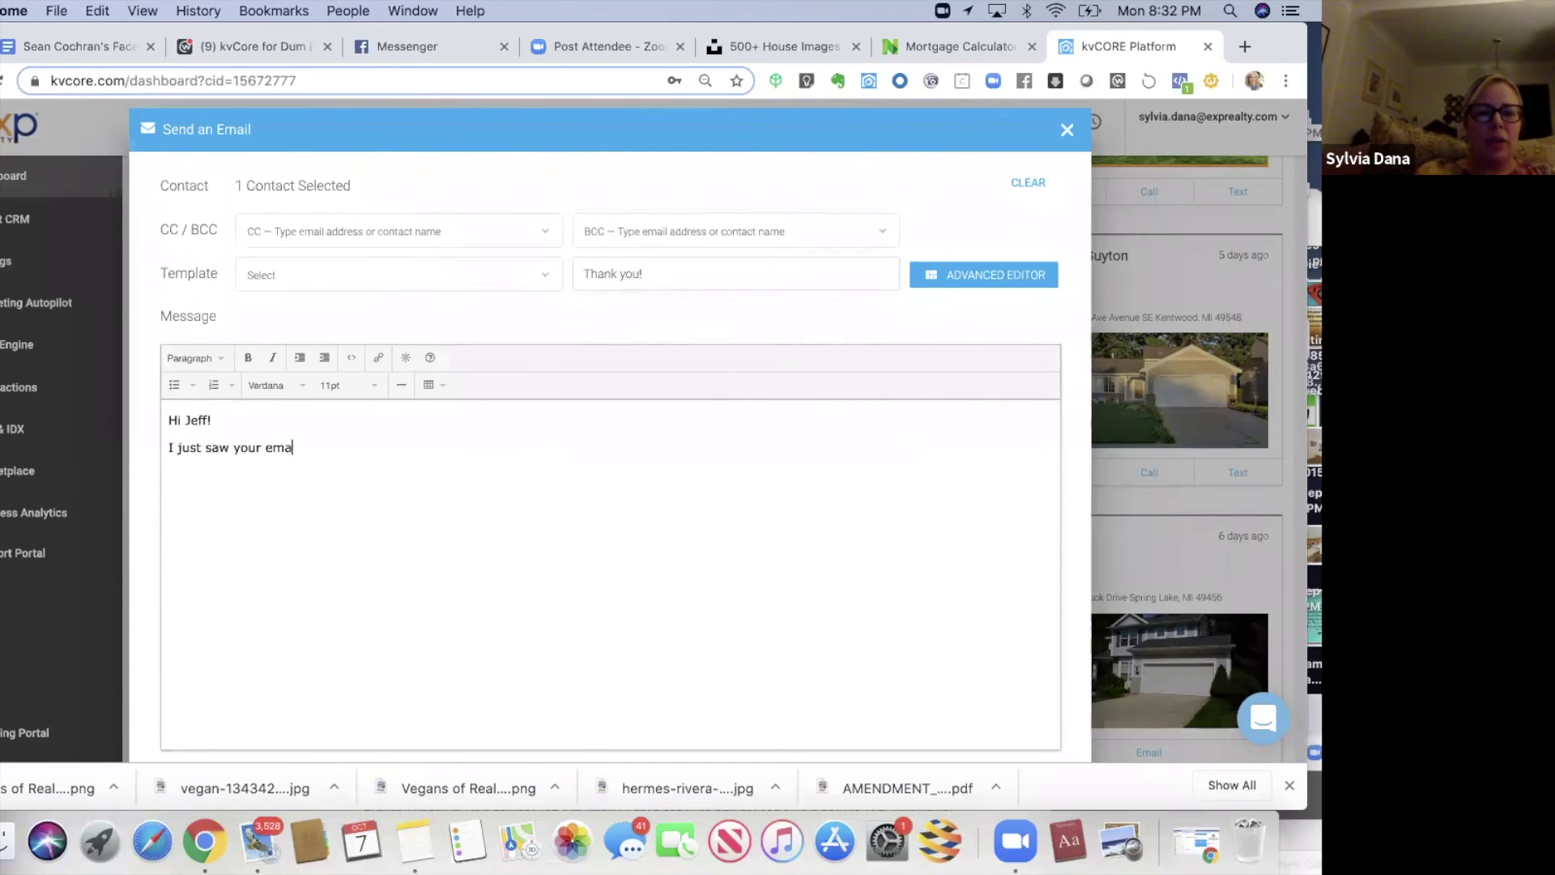
text(il! I was at a con)
text(ence)
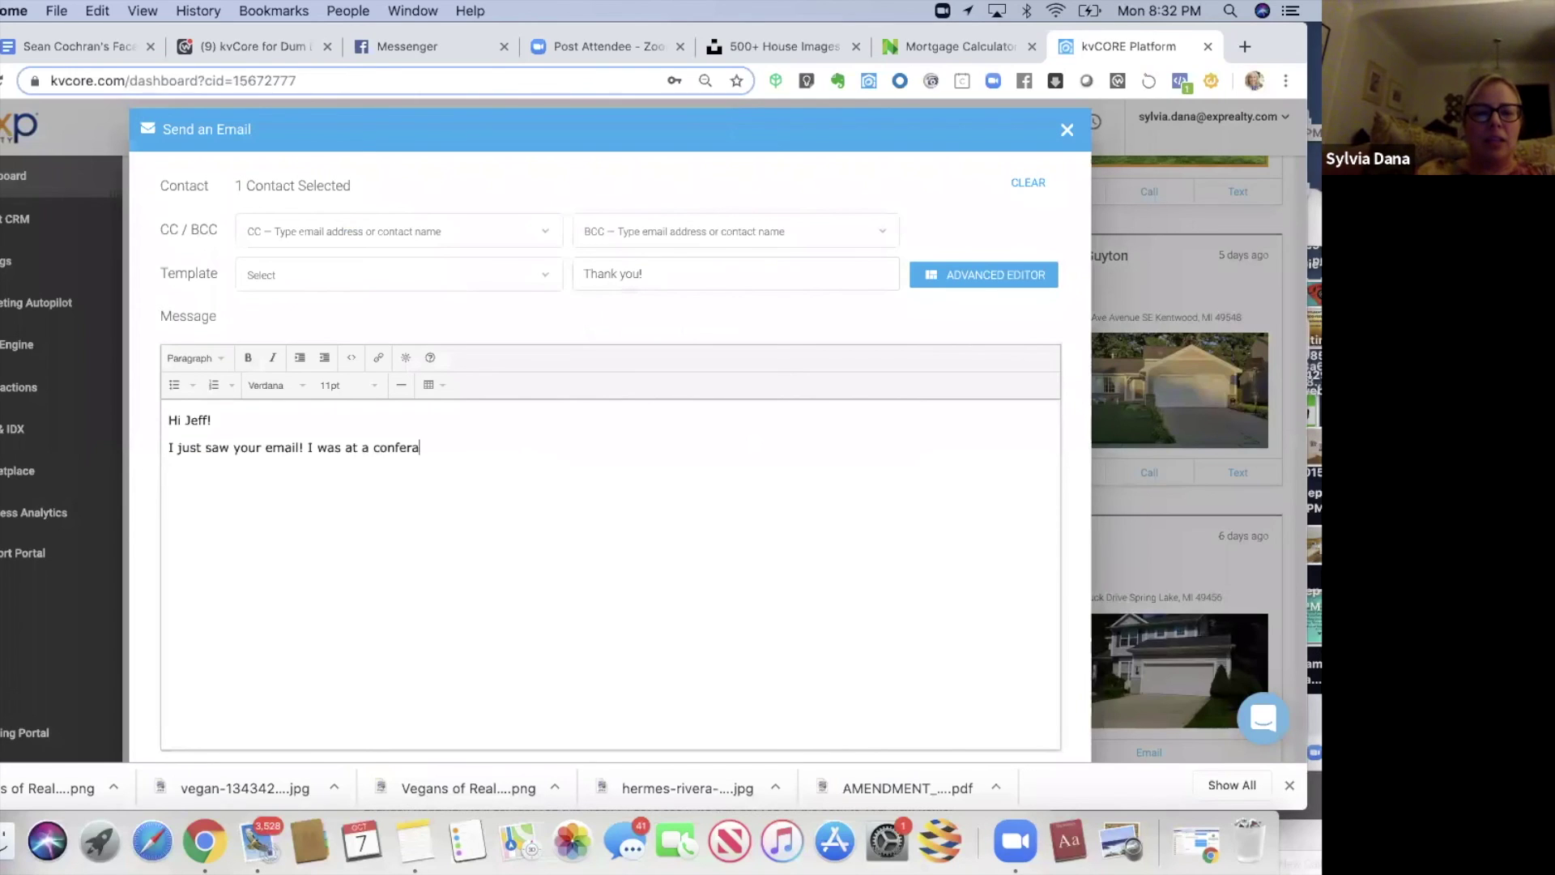
key(BackSpace)
key(BackSpace)
key(BackSpace)
text(nce)
key(BackSpace)
key(BackSpace)
key(BackSpace)
text(nce...so I'msorry)
key(BackSpace)
key(BackSpace)
key(BackSpace)
key(BackSpace)
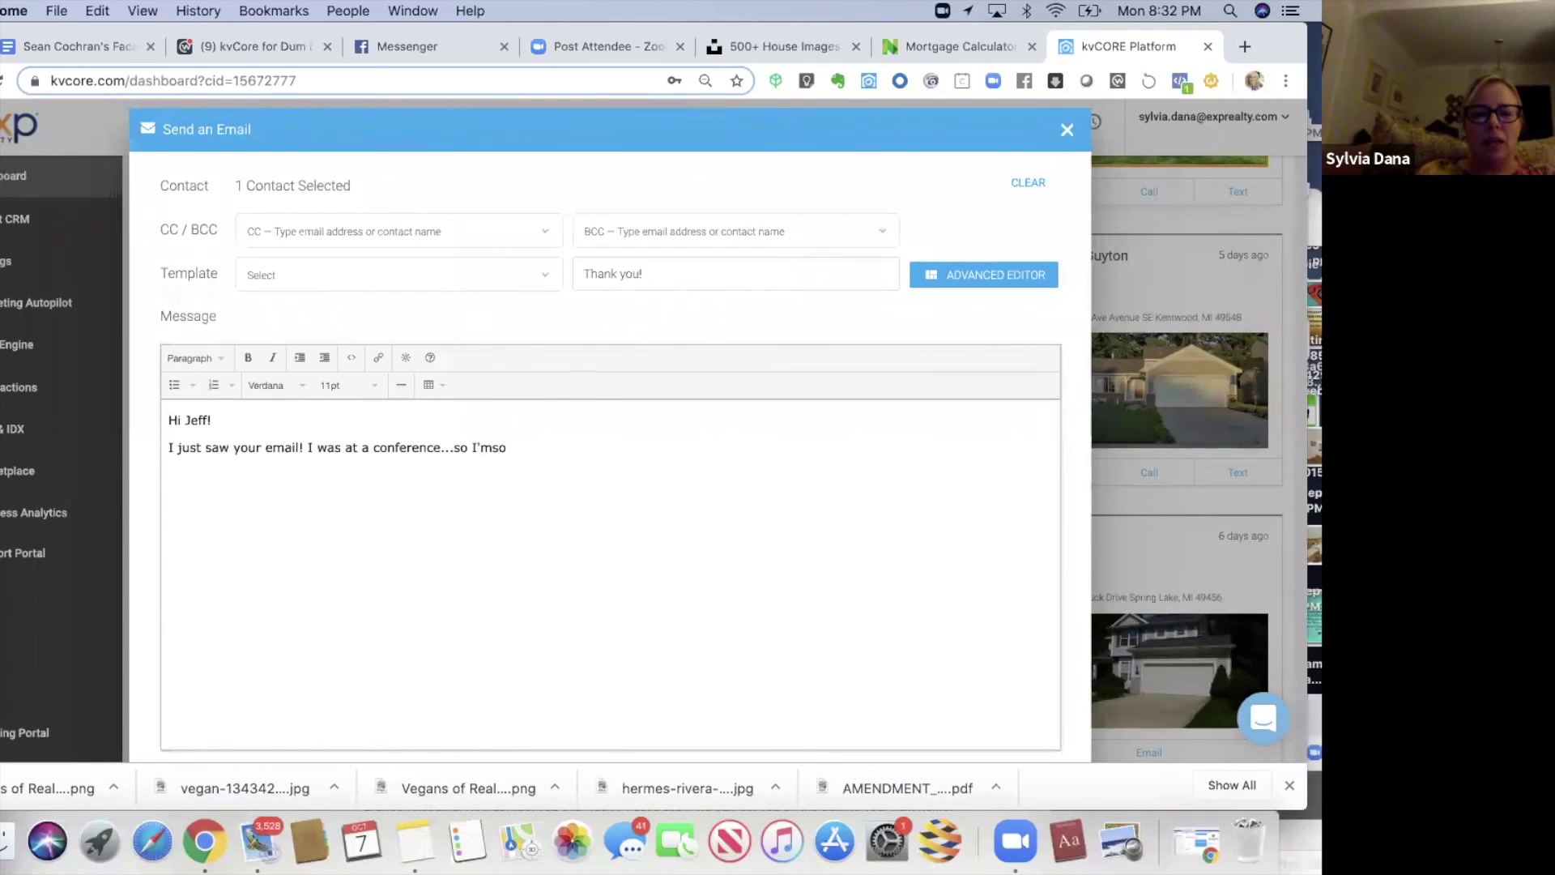
text(sorry if I was MIO)
- Add lines saying you're glad they talked to a colleague and 'I'm happy for you!', then send
key(Return)
text(a)
key(BackSpace)
key(BackSpace)
key(BackSpace)
text(A.)
key(Return)
key(Return)
text(I'm glad you )
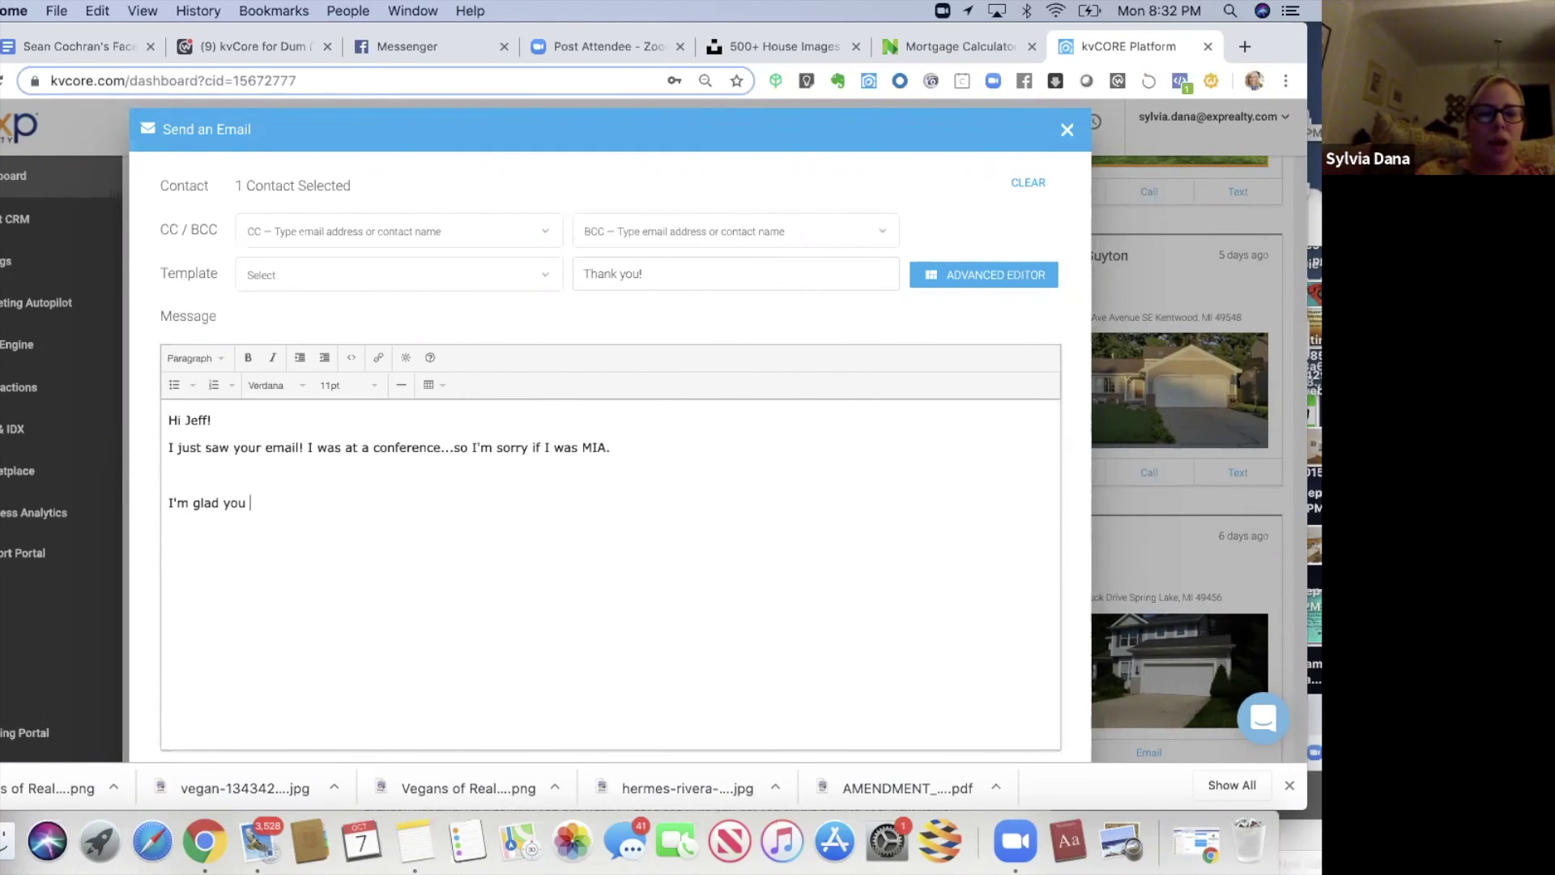
text(talked to Brandon)
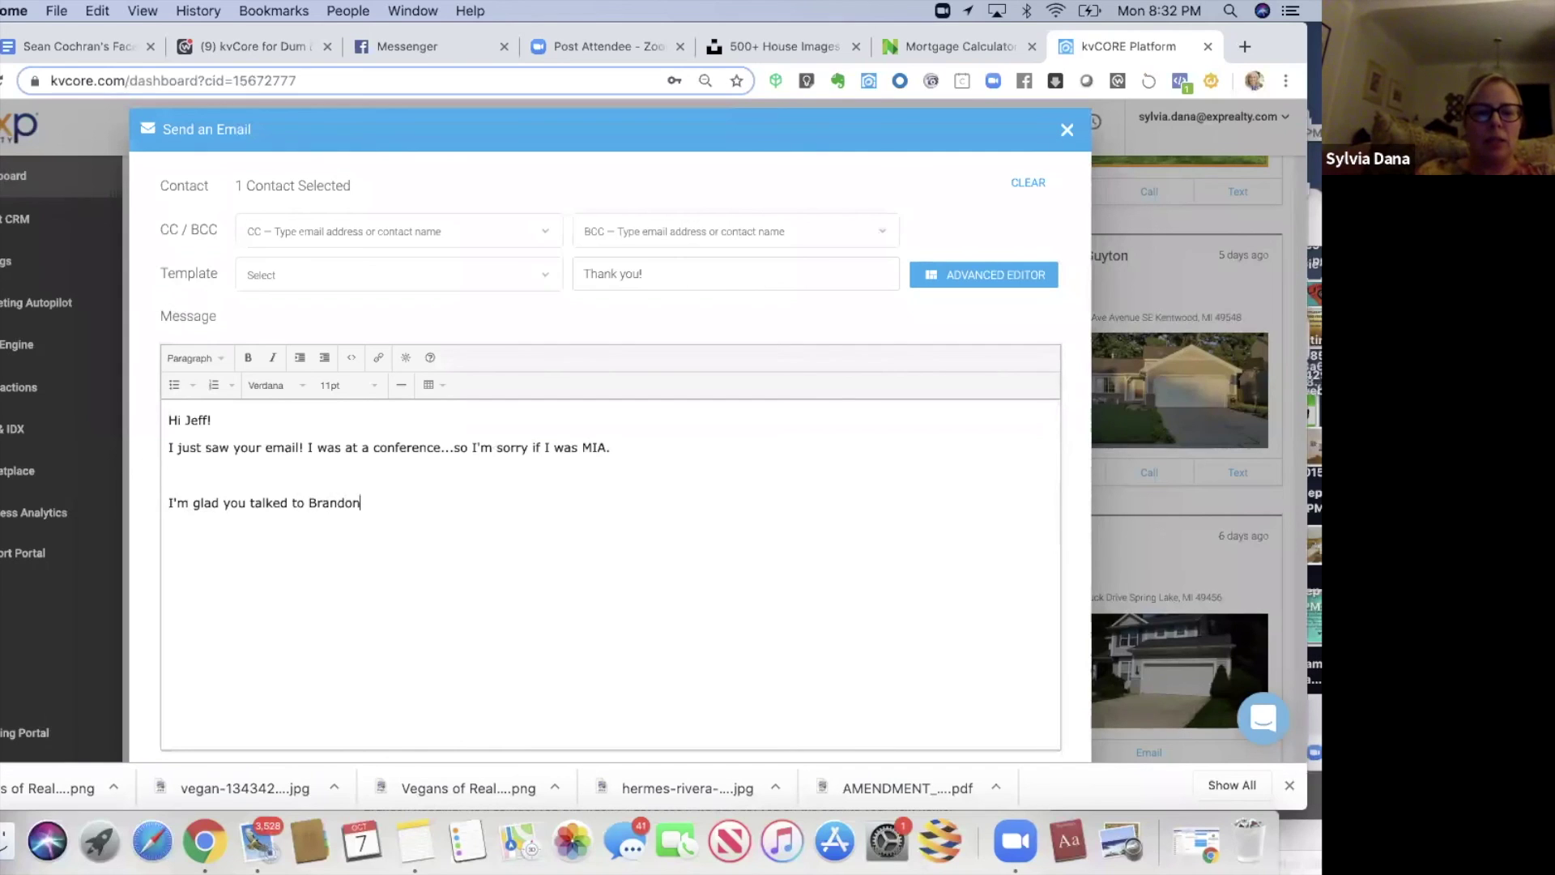
text(Let's see how this goes! I'm happy for you!)
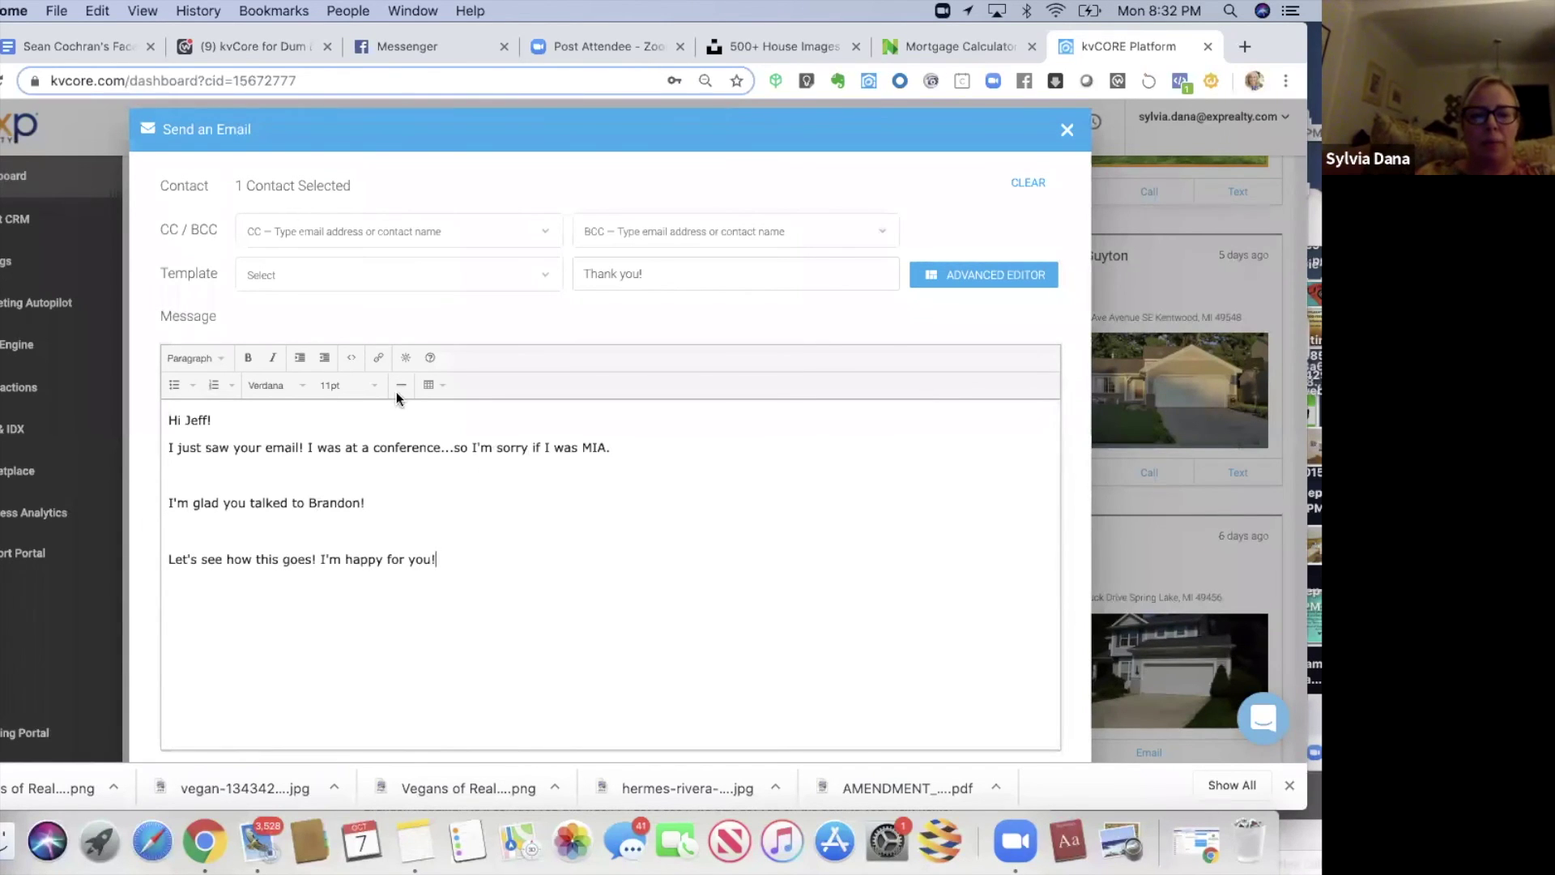
drag(358, 479, 353, 760)
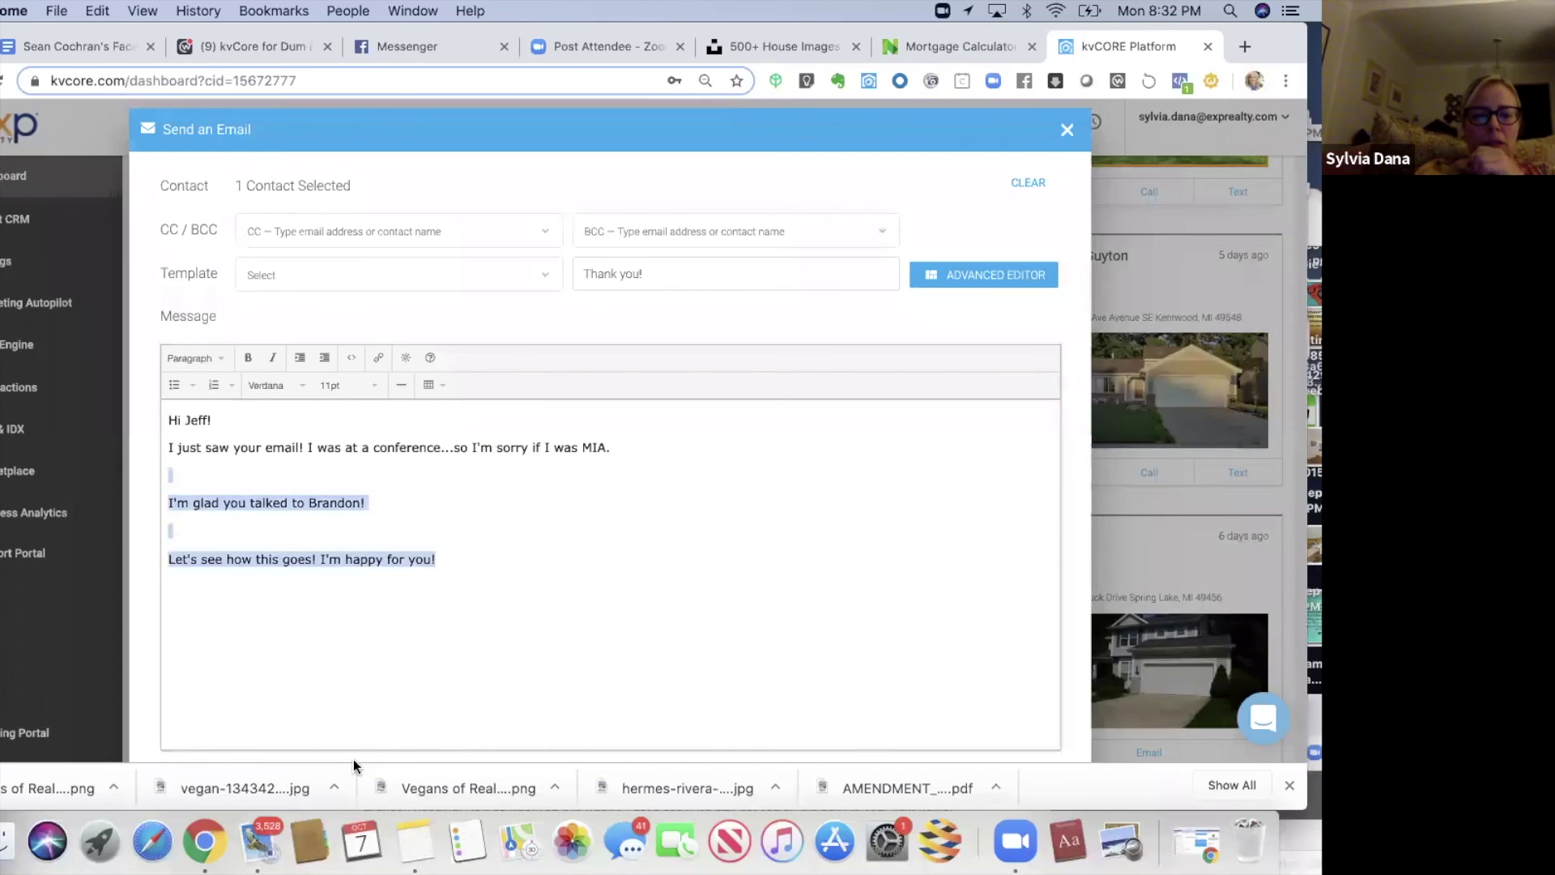
scroll(353, 760, down, 4)
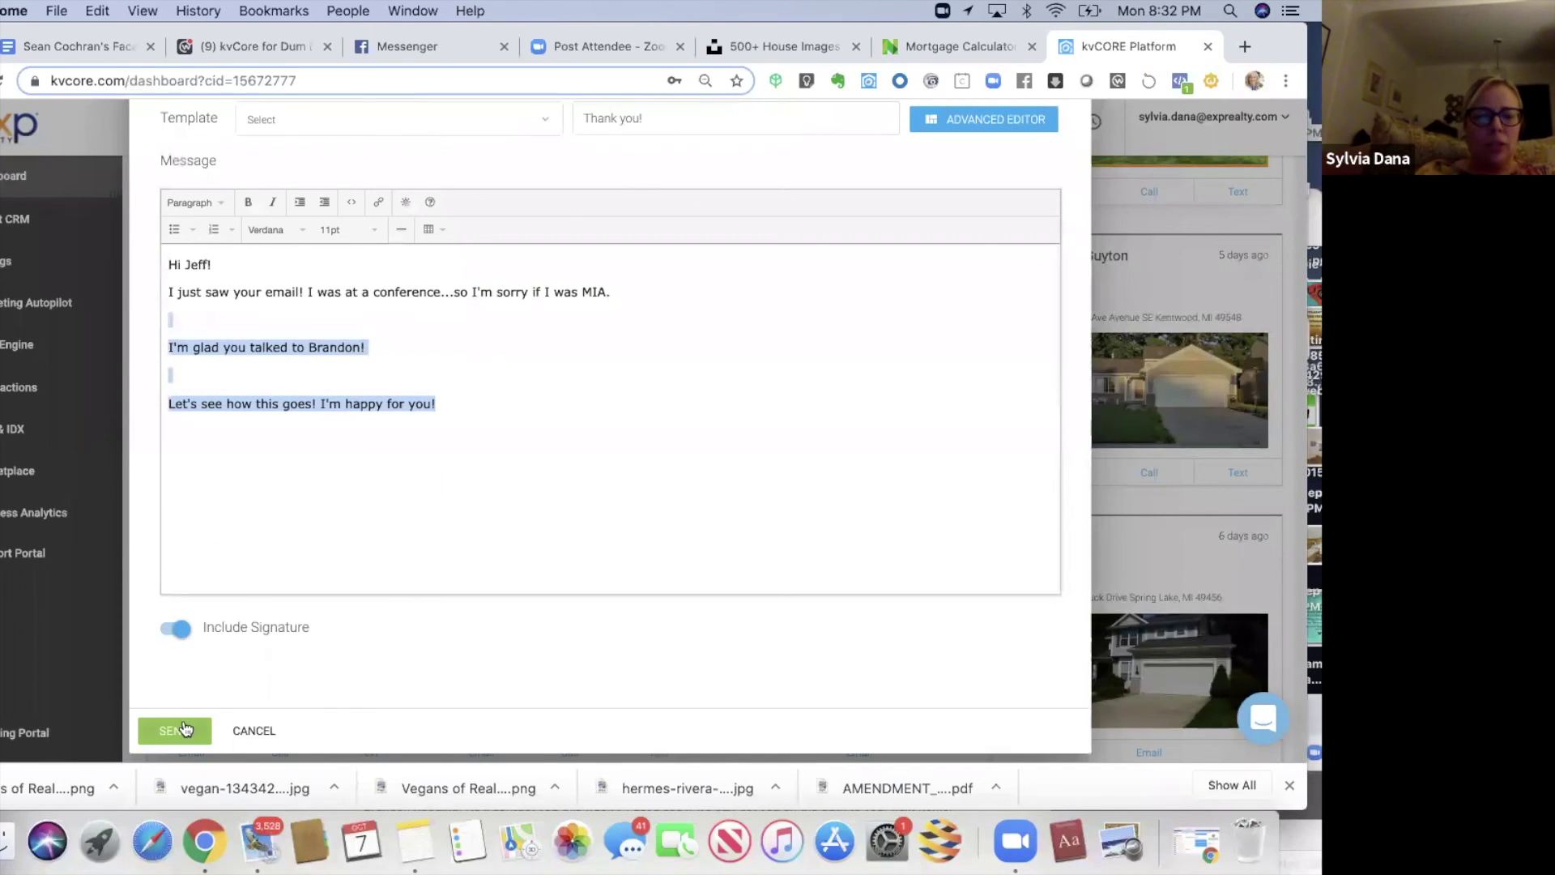
click(183, 729)
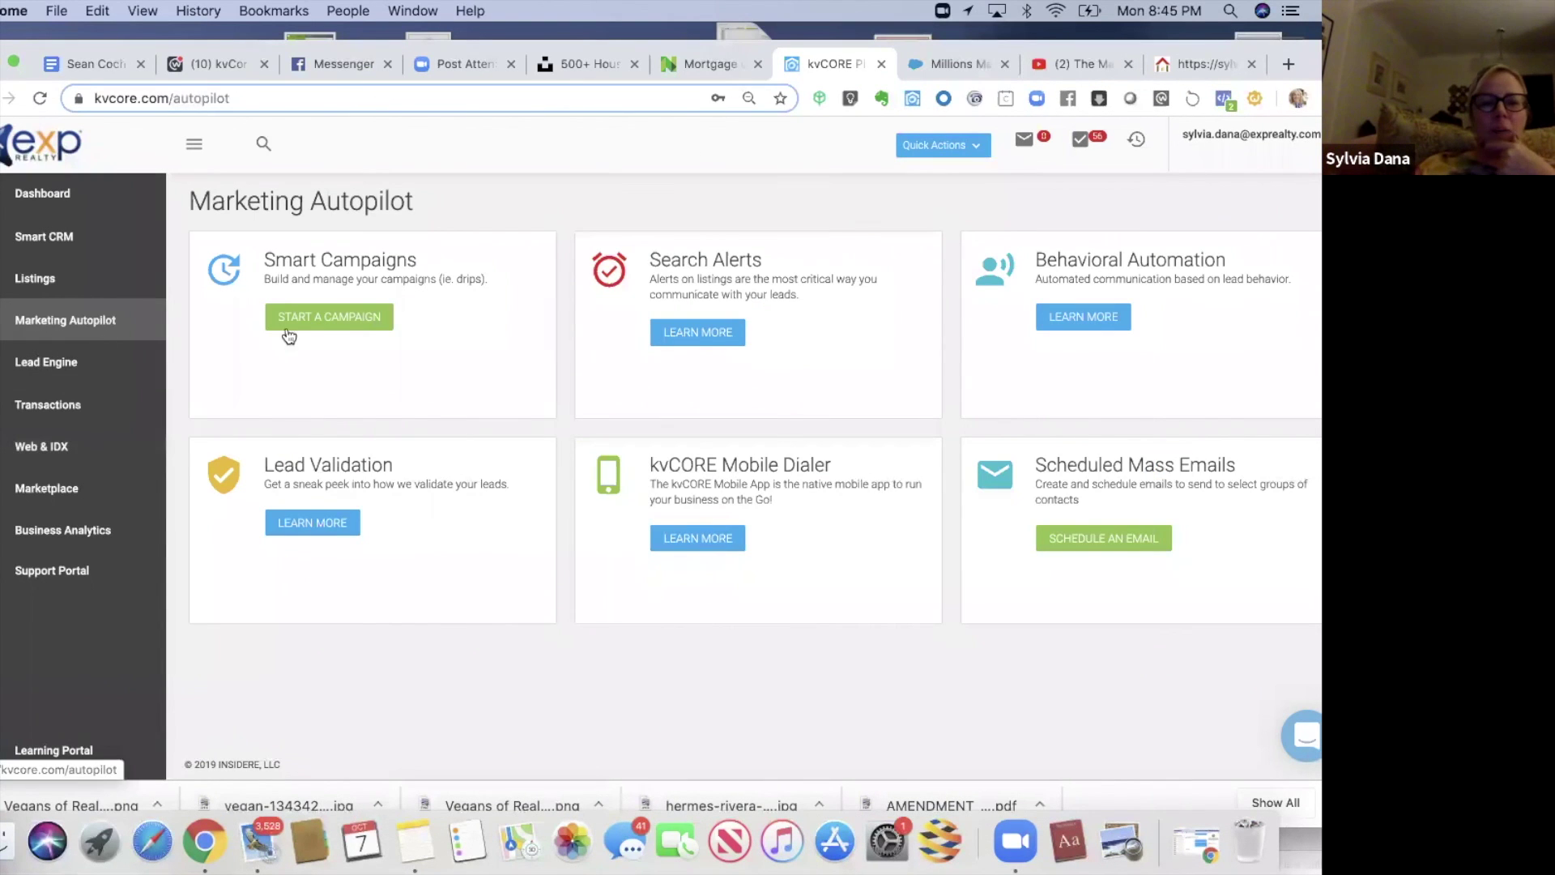
- Open the Smart Campaigns library via Start a Campaign under Smart Campaigns
click(297, 322)
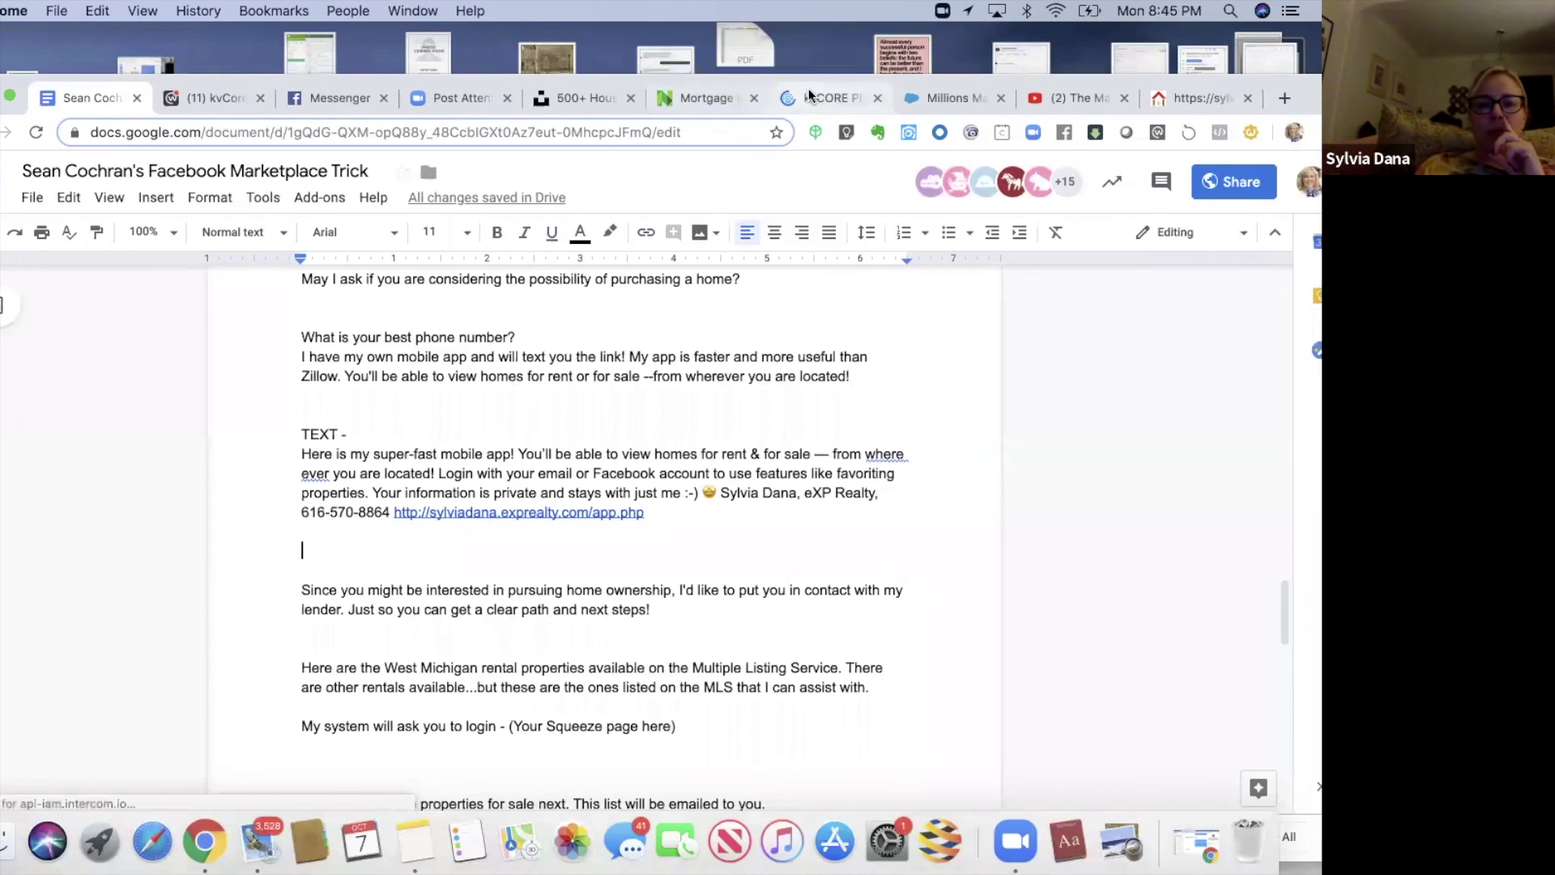
- Search the campaign library for 'FACEBOOK' and open the Facebook Marketplace Campaign (W/Number)
click(808, 91)
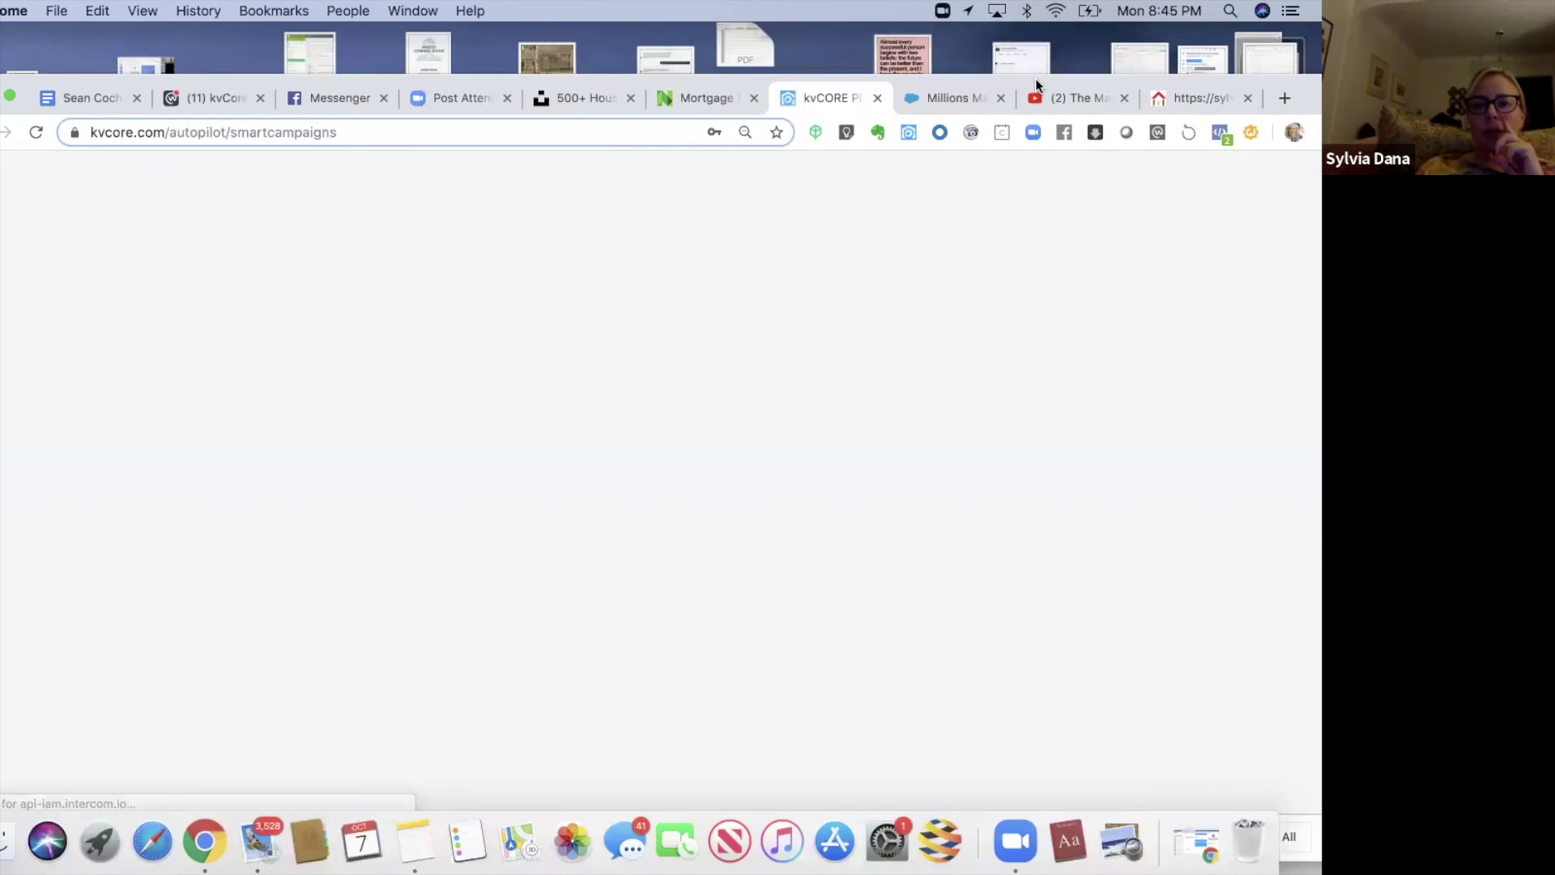
drag(1034, 78, 1024, 45)
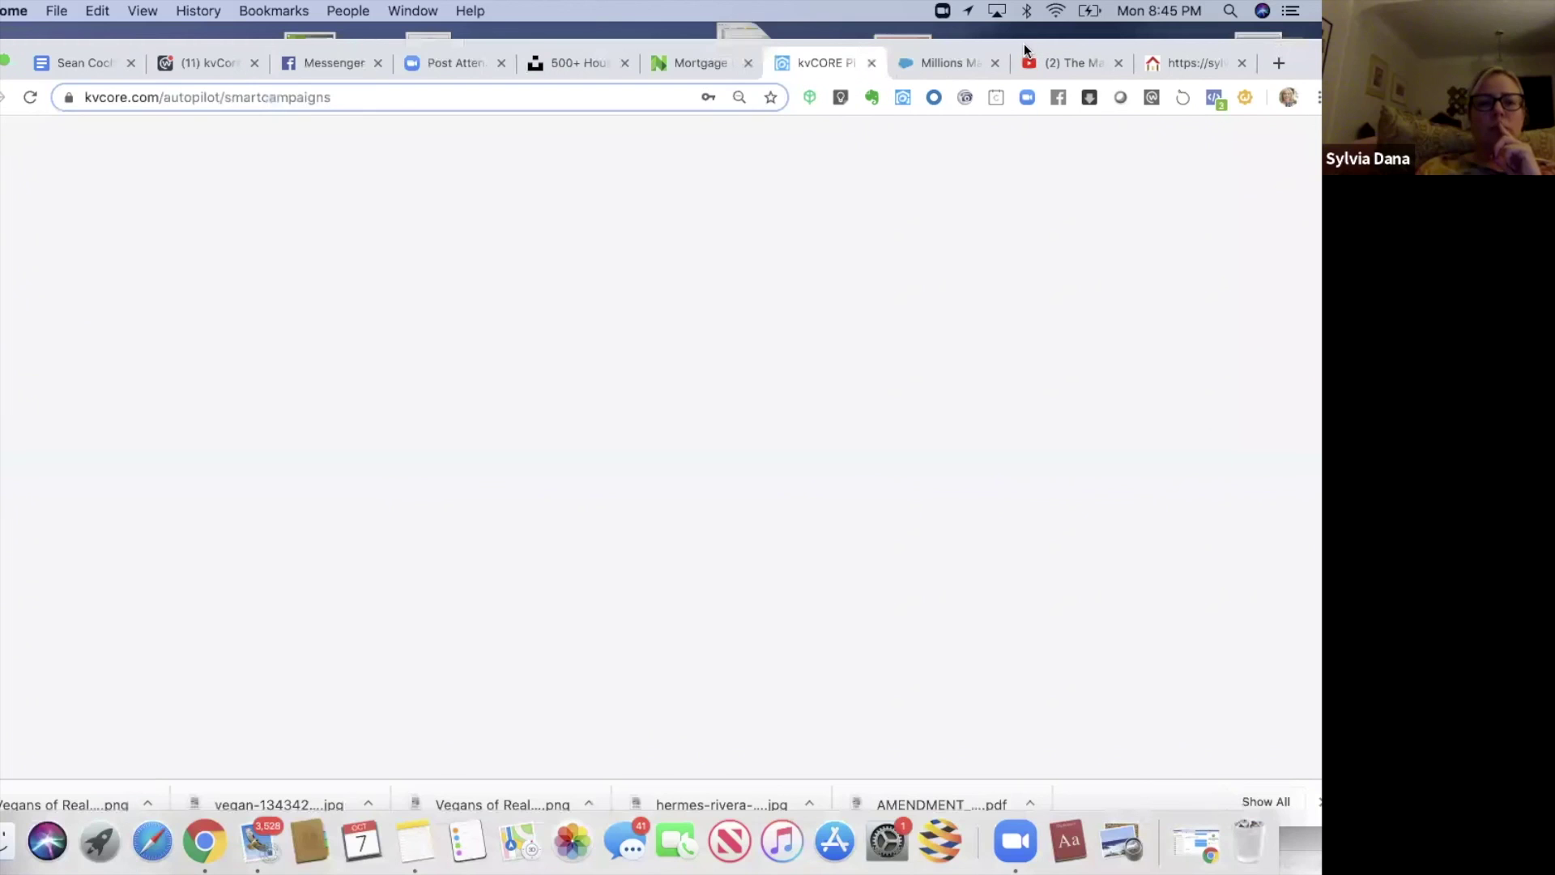
click(282, 464)
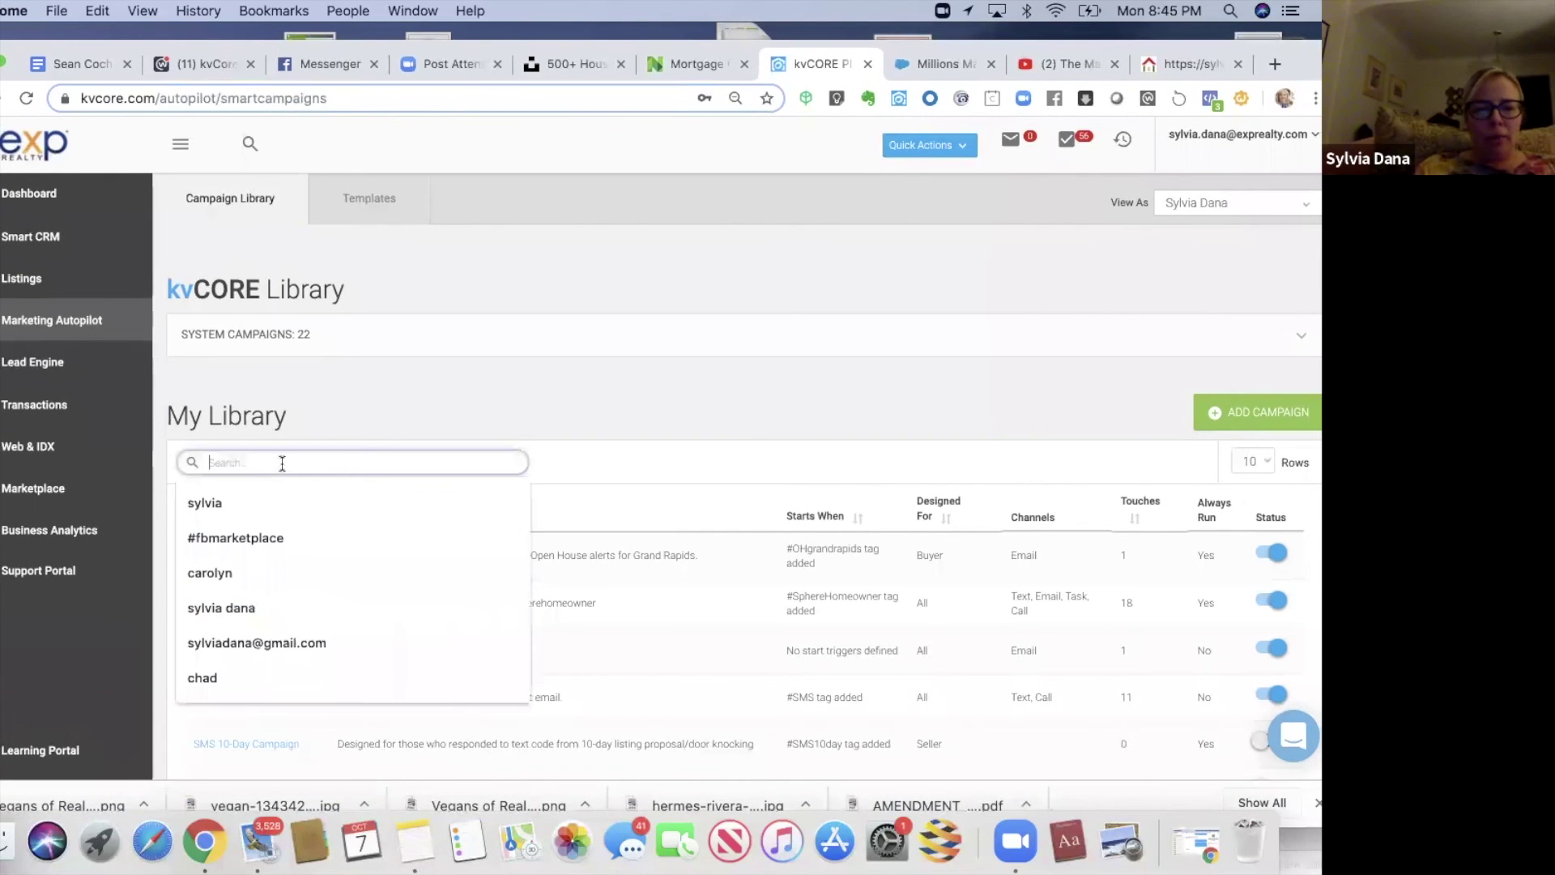
text(FA)
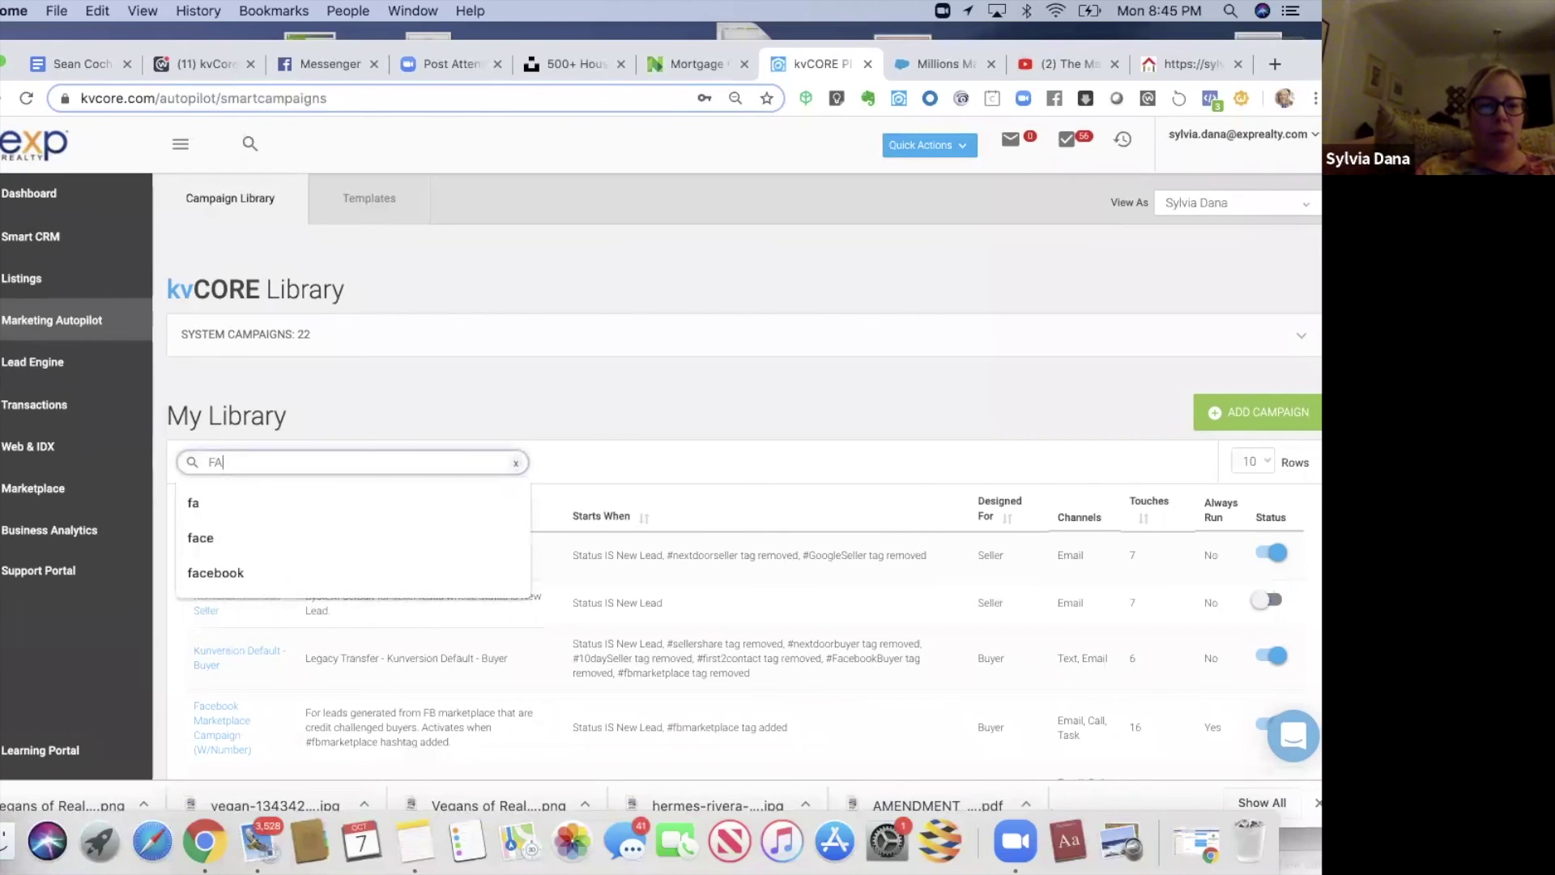
text(CEBOOK)
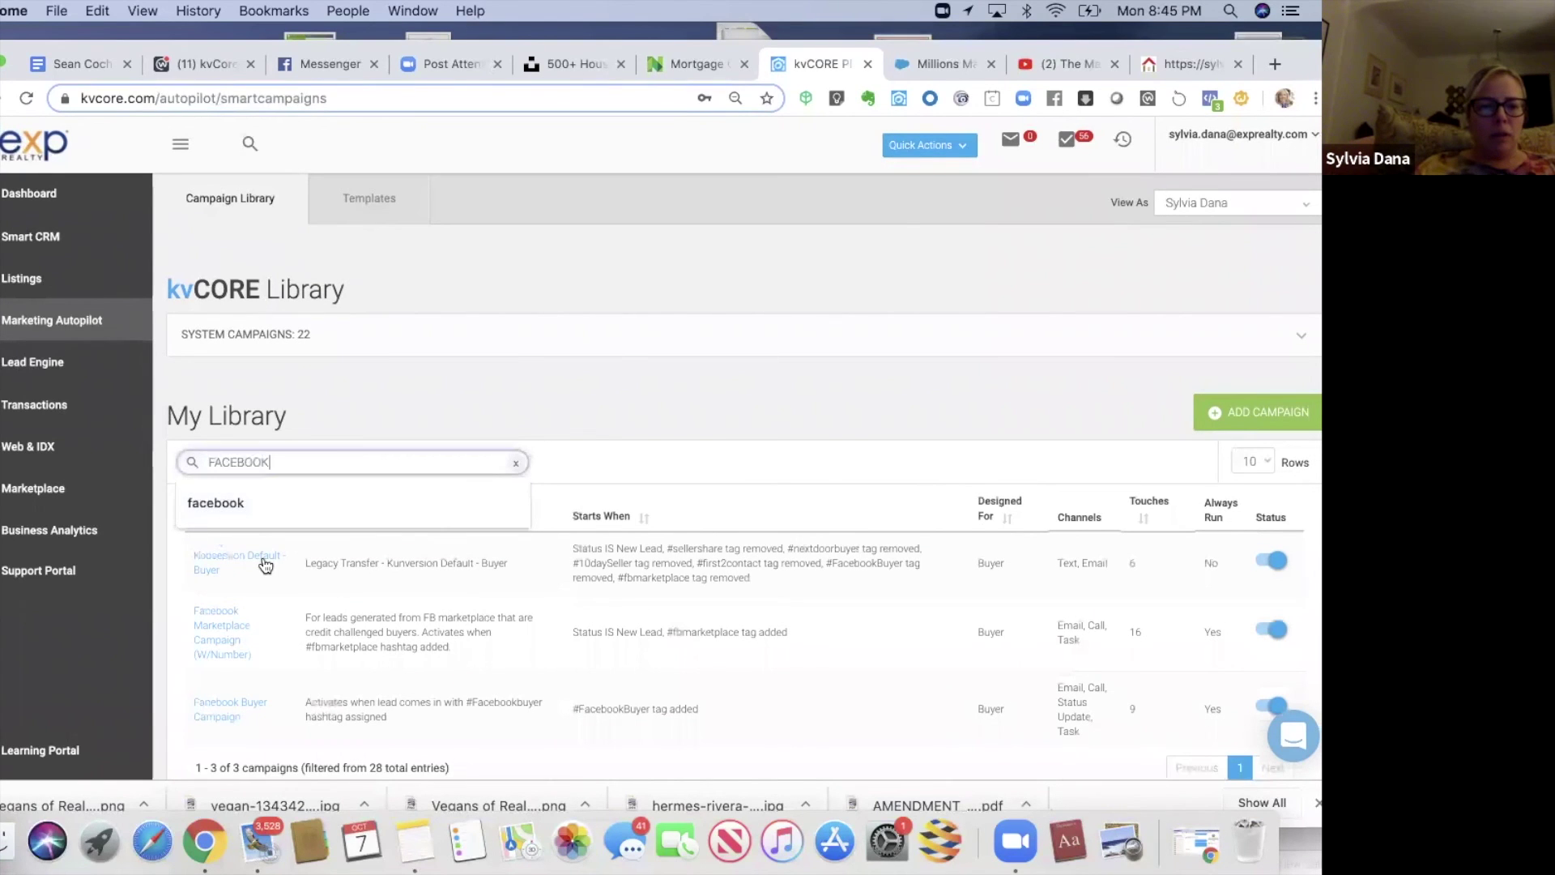
click(233, 638)
click(232, 638)
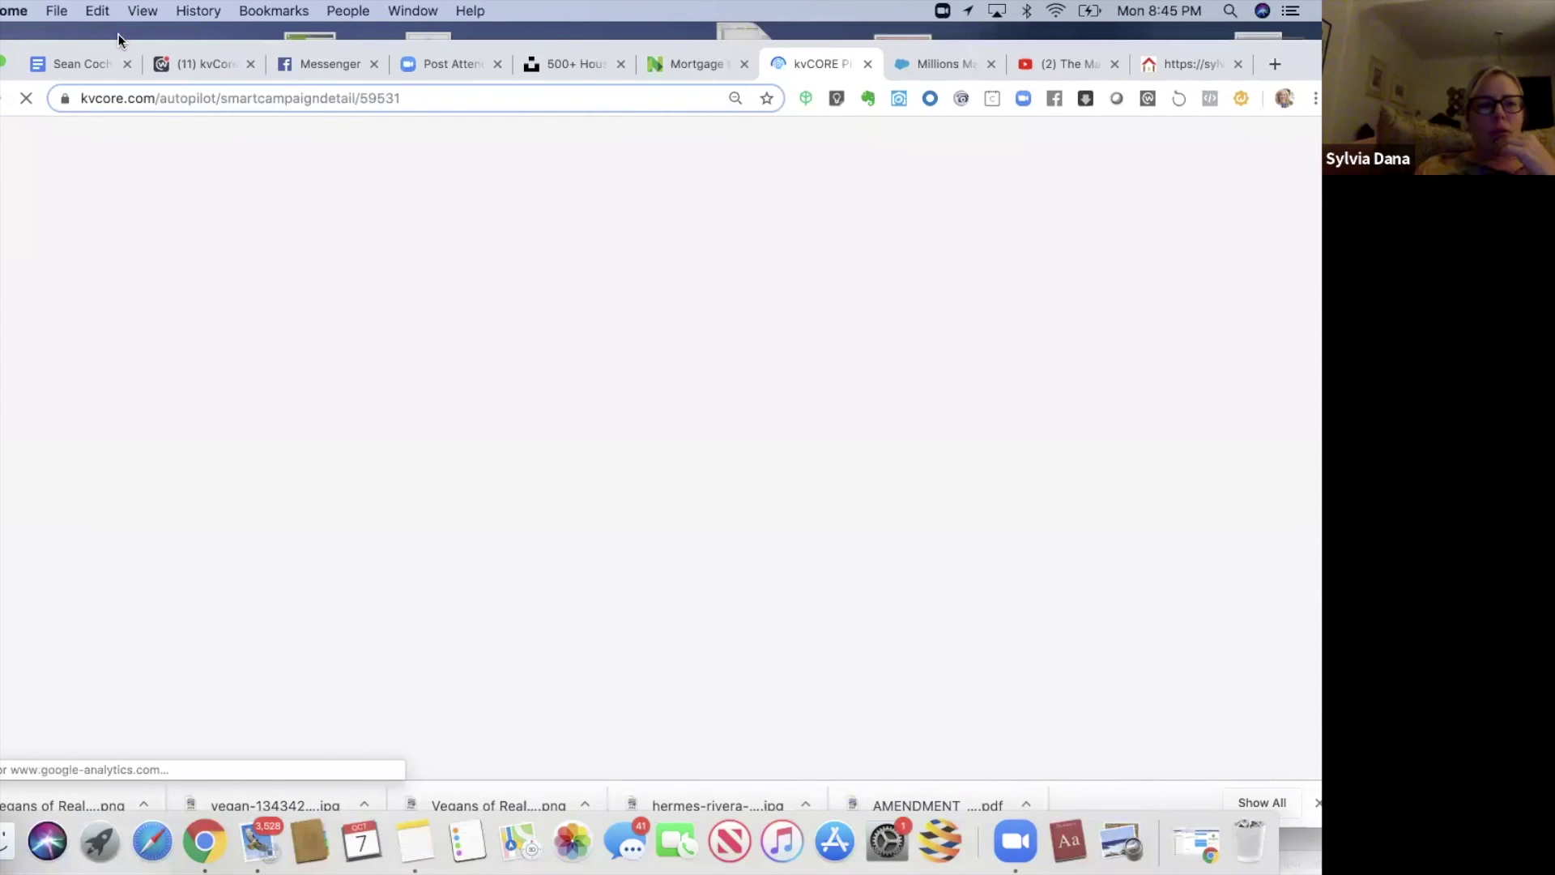
drag(116, 43, 112, 26)
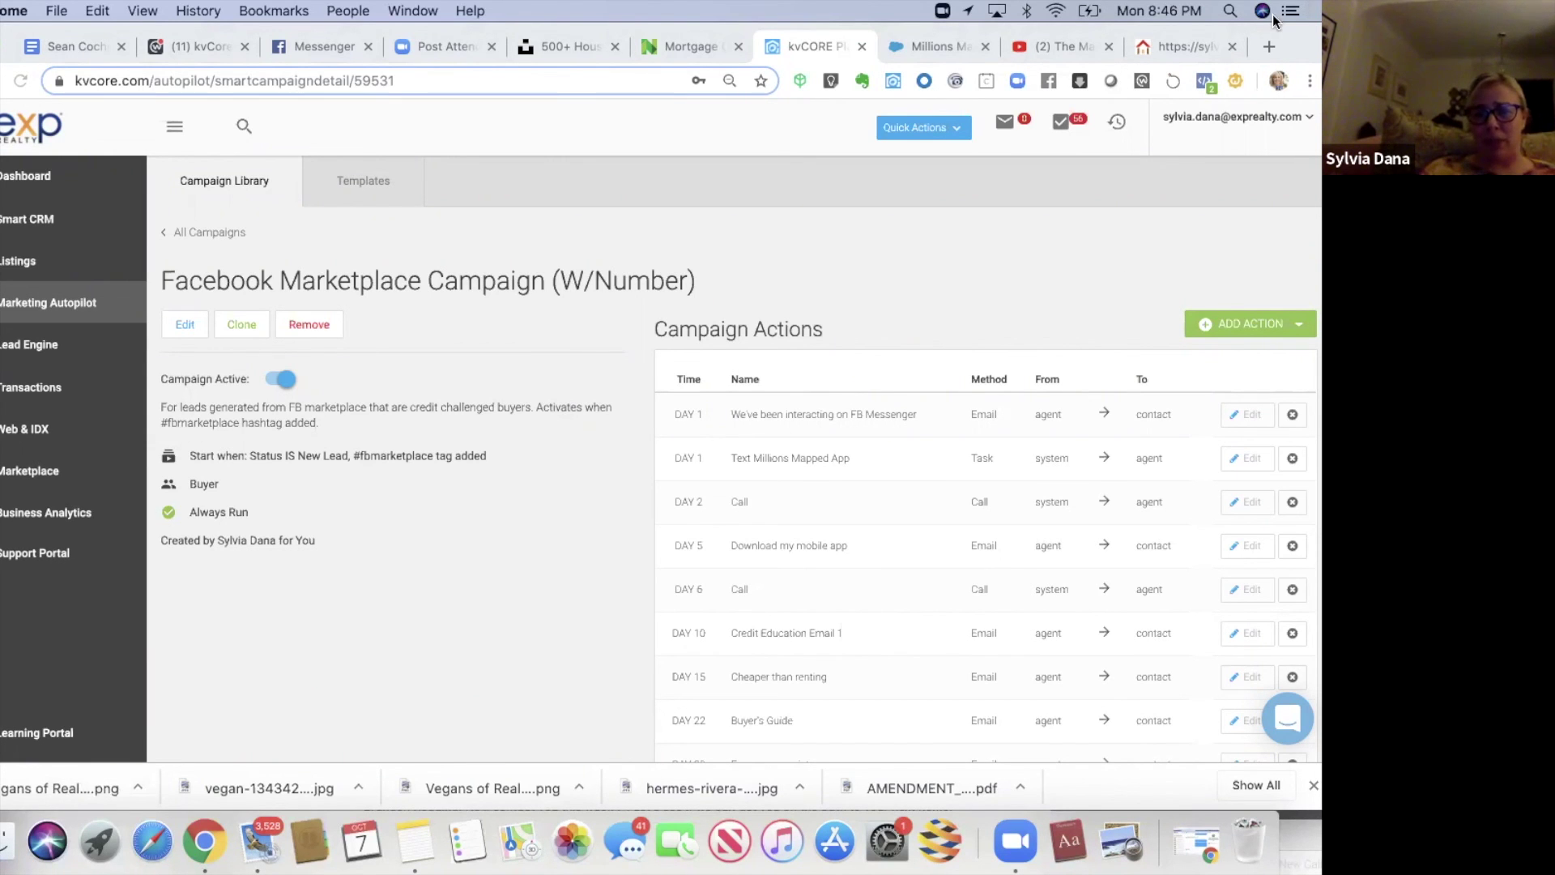
- Inspect the Day 1 'We've been interacting on FB Messenger' email action unchanged, then show the Templates list
drag(1251, 43, 1236, 43)
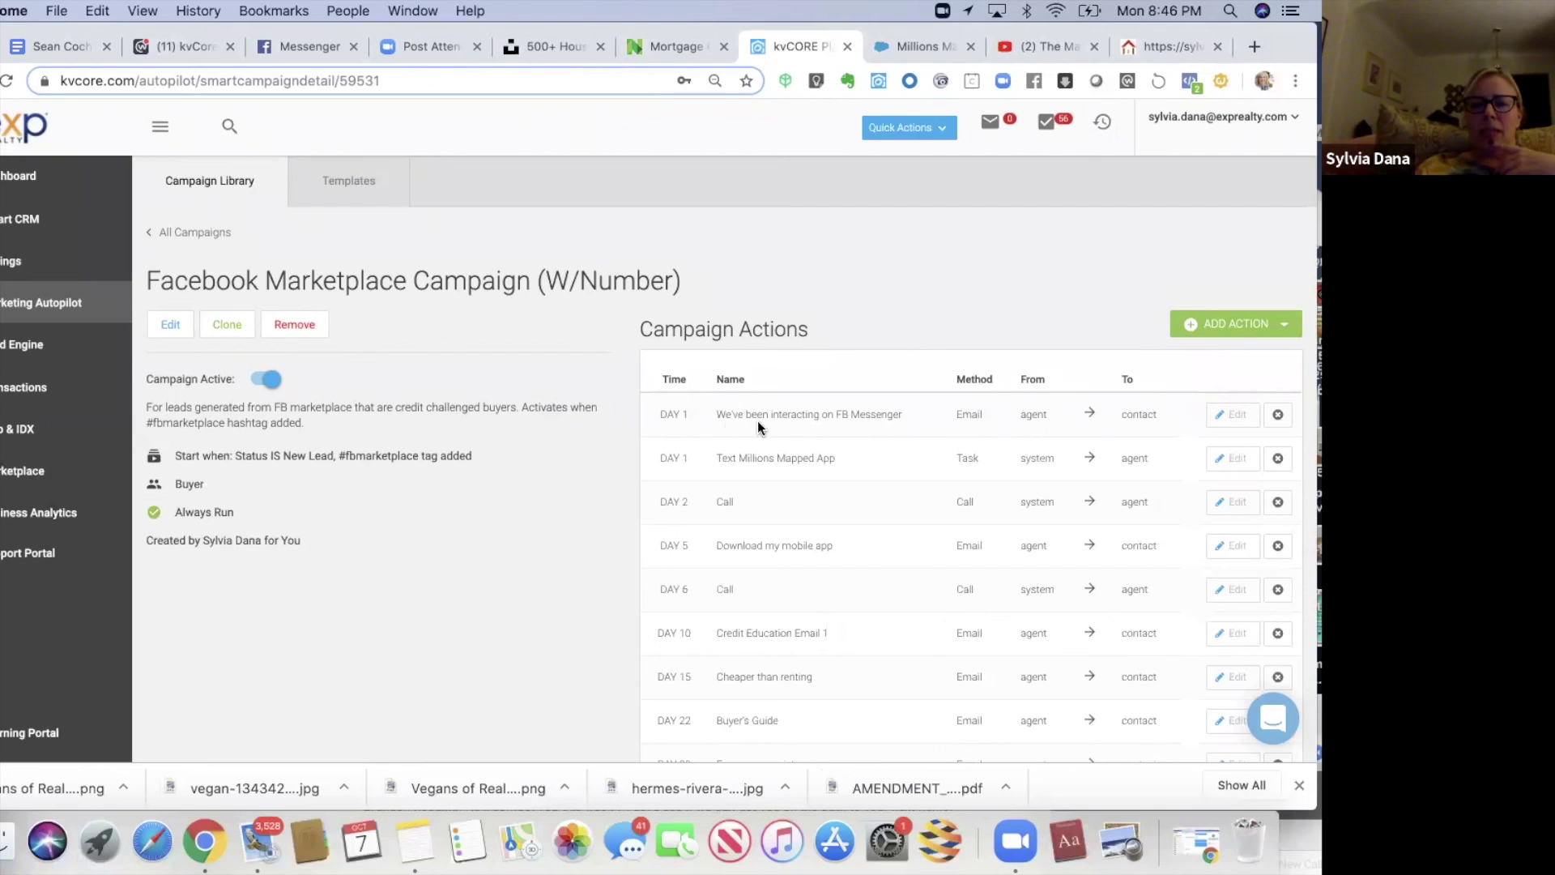
click(1228, 416)
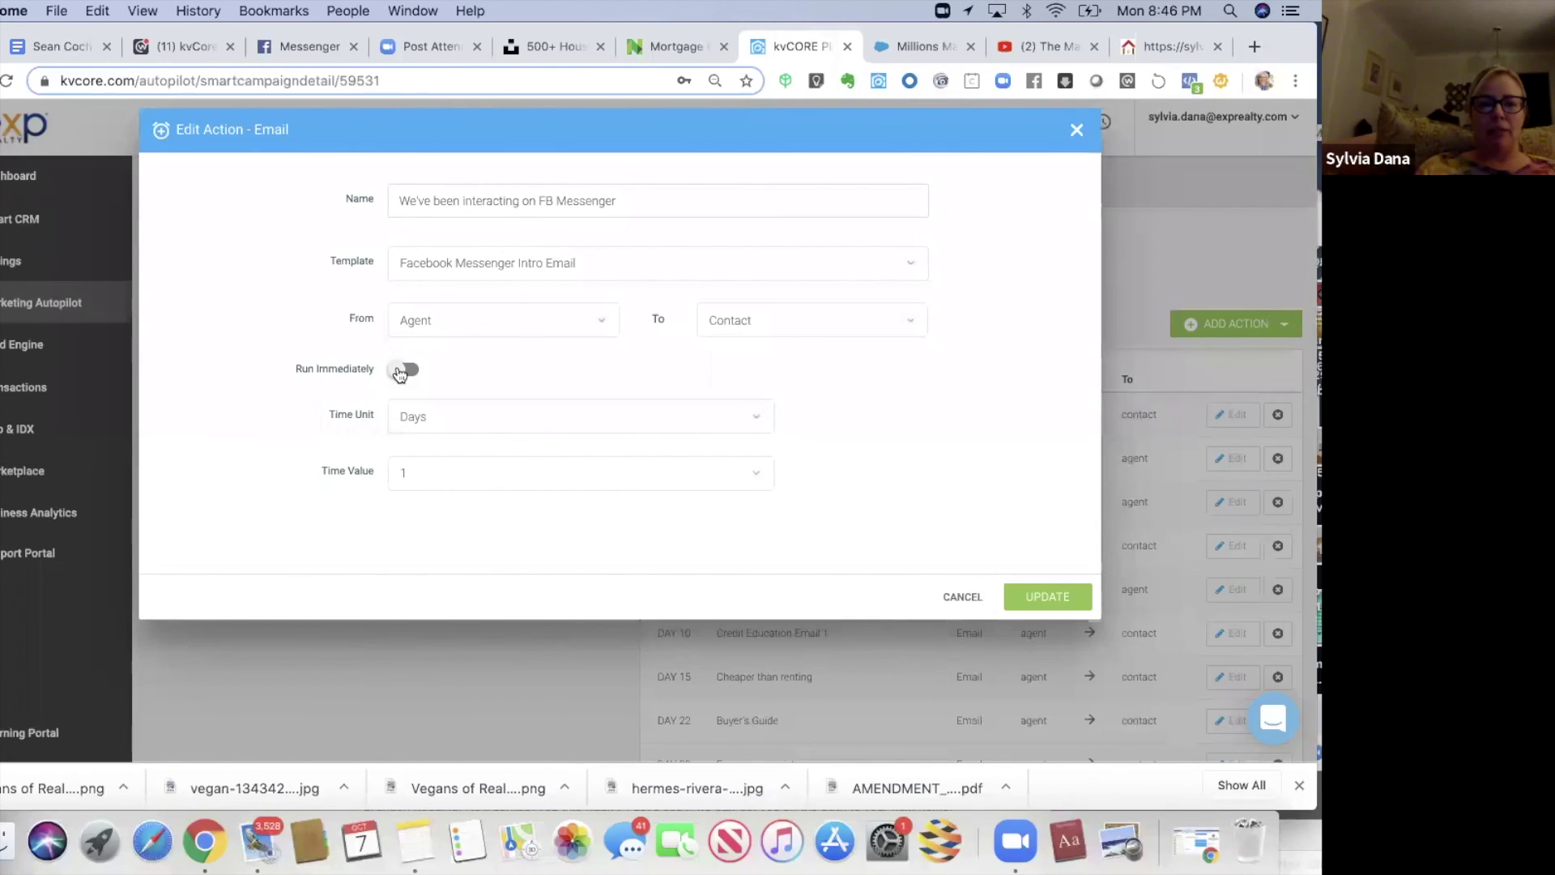
click(400, 373)
click(402, 371)
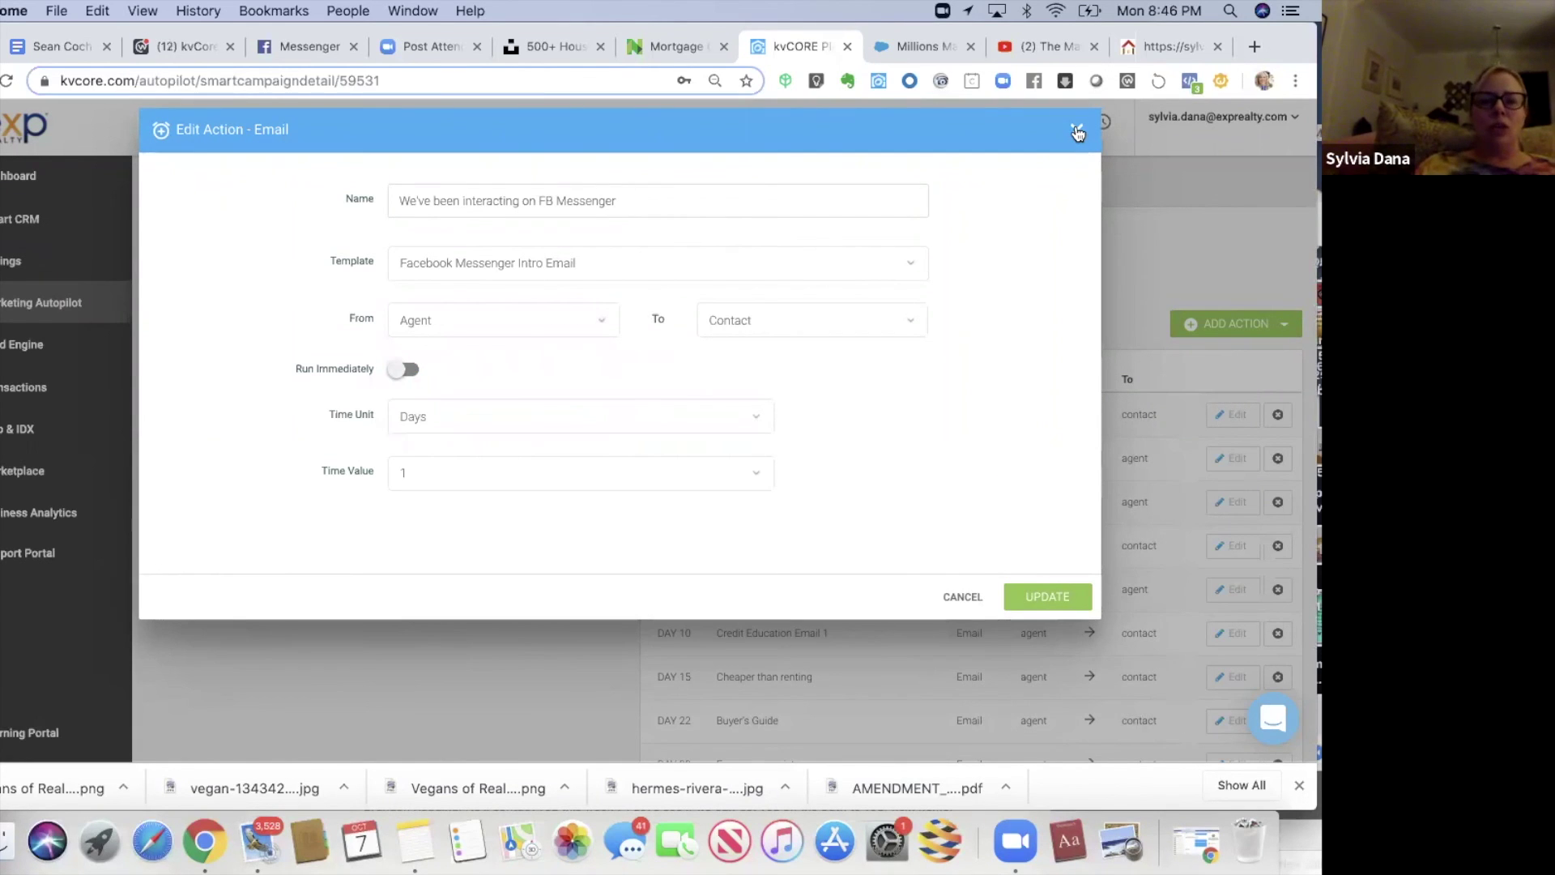
click(1077, 132)
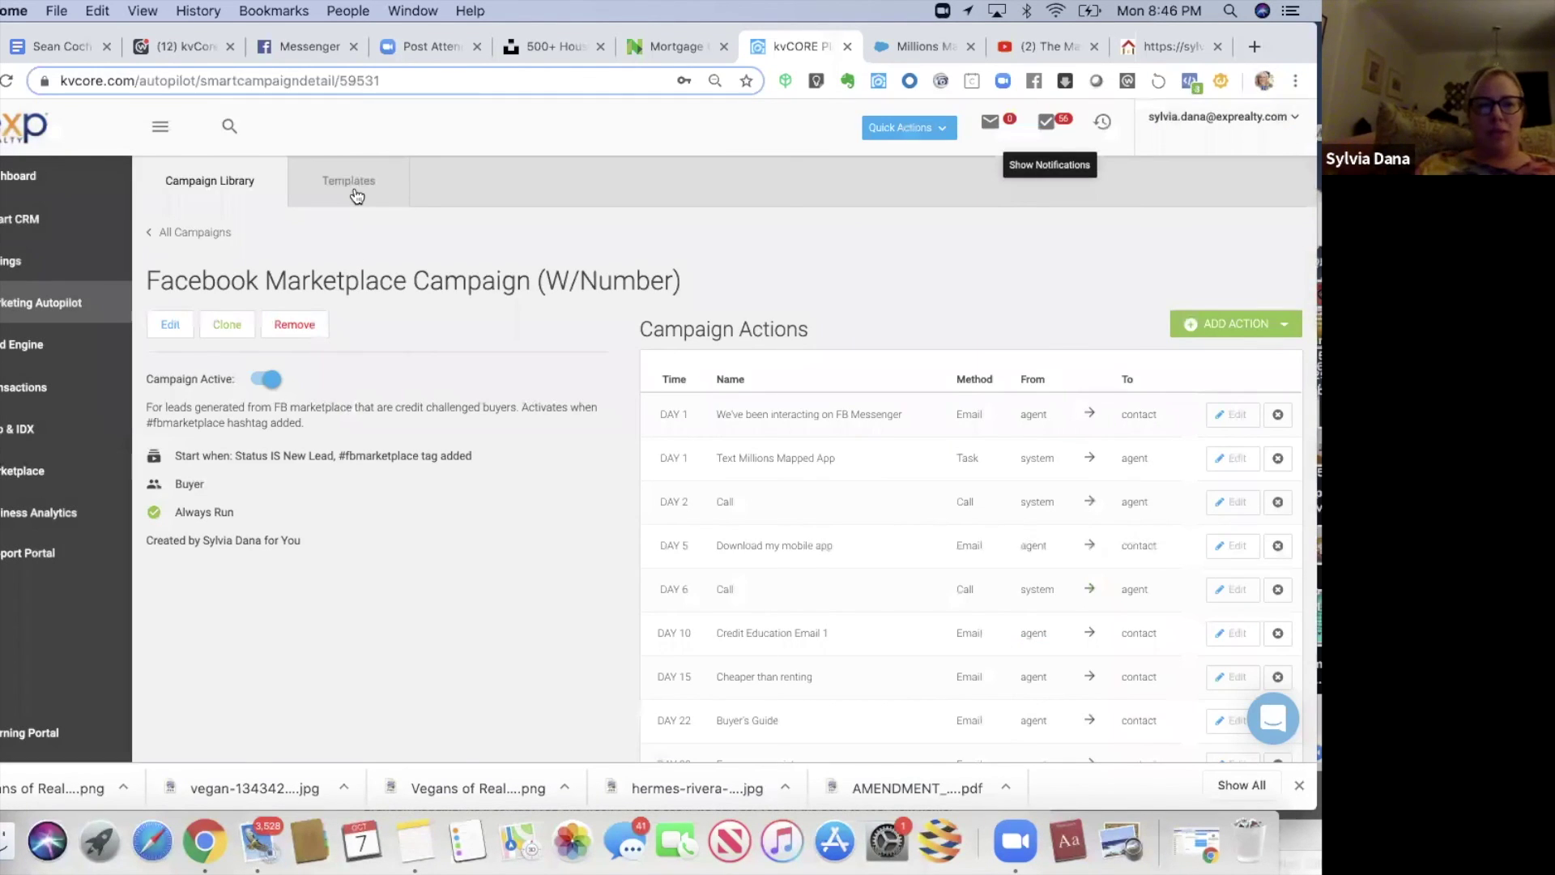
click(357, 195)
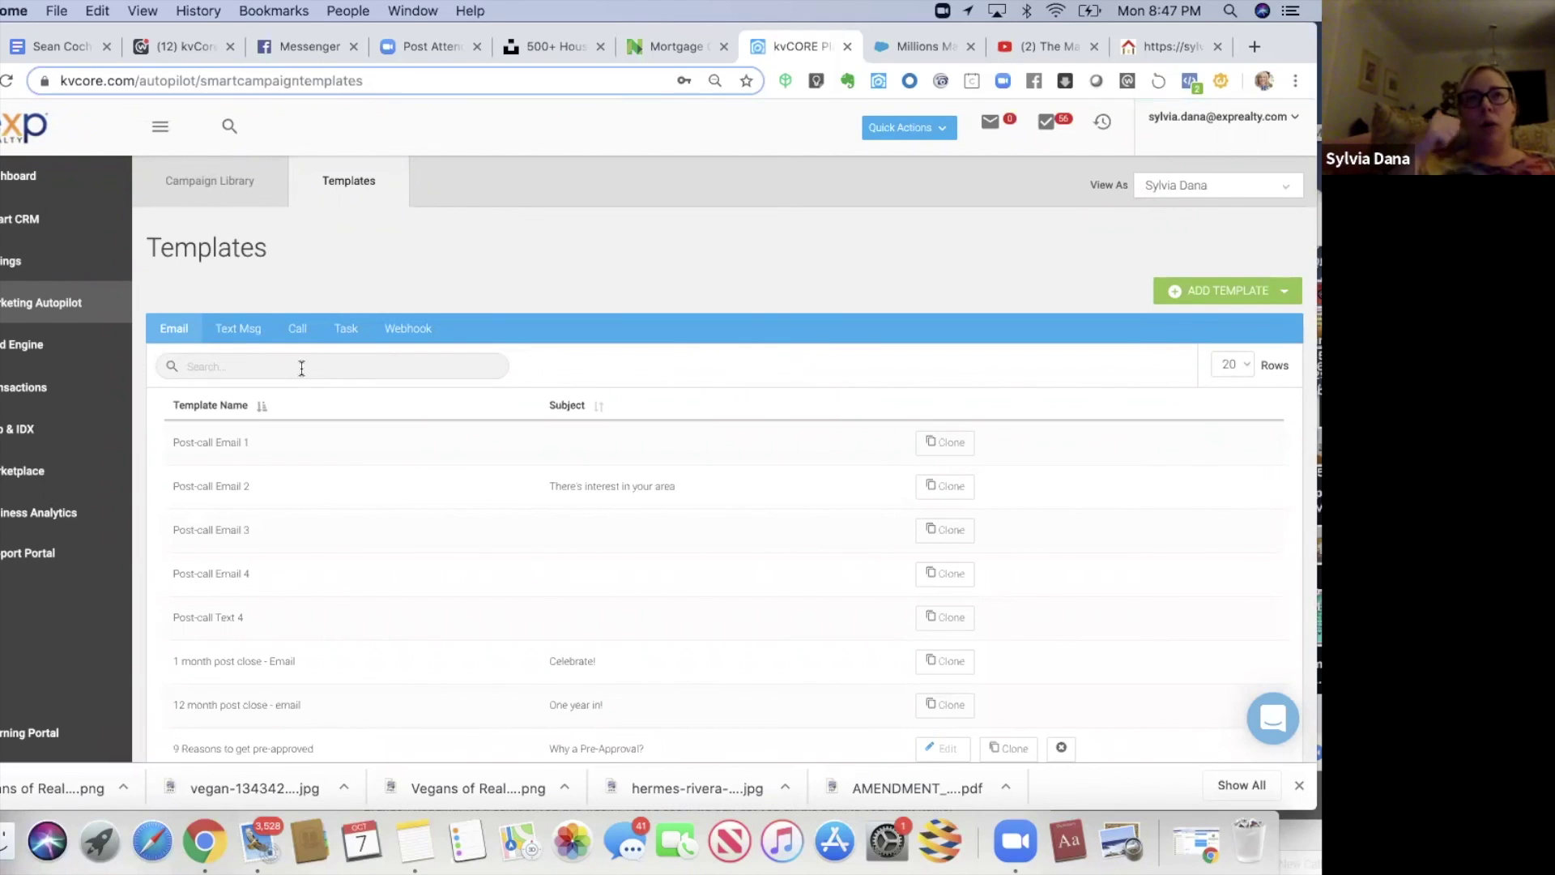
- Search the email templates for 'fac' and open the Facebook Messenger Intro Email template
click(301, 368)
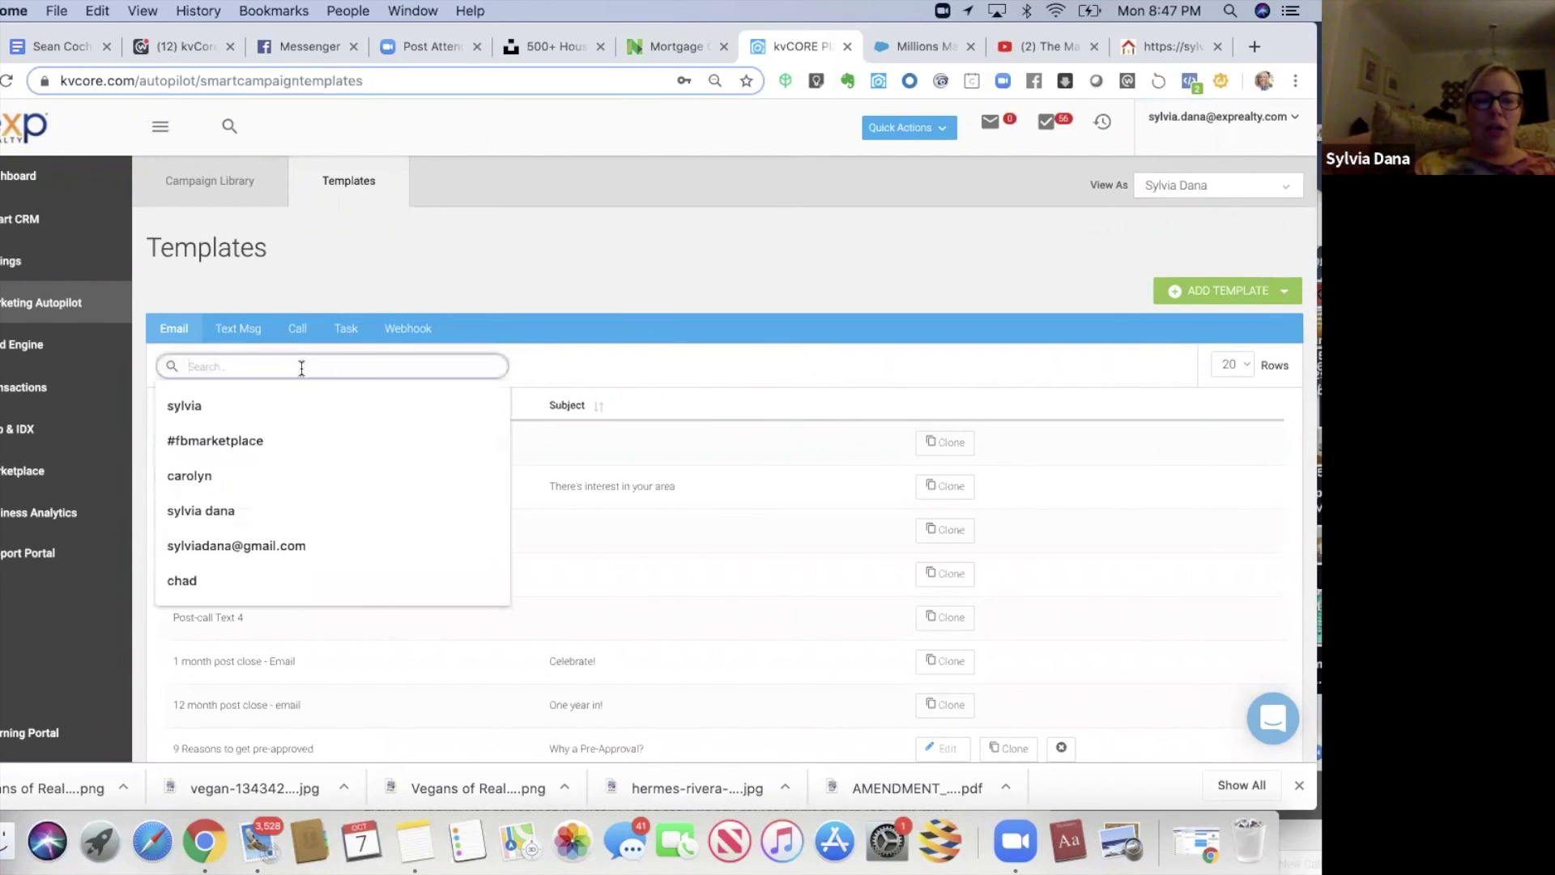
text(faceb)
key(BackSpace)
key(BackSpace)
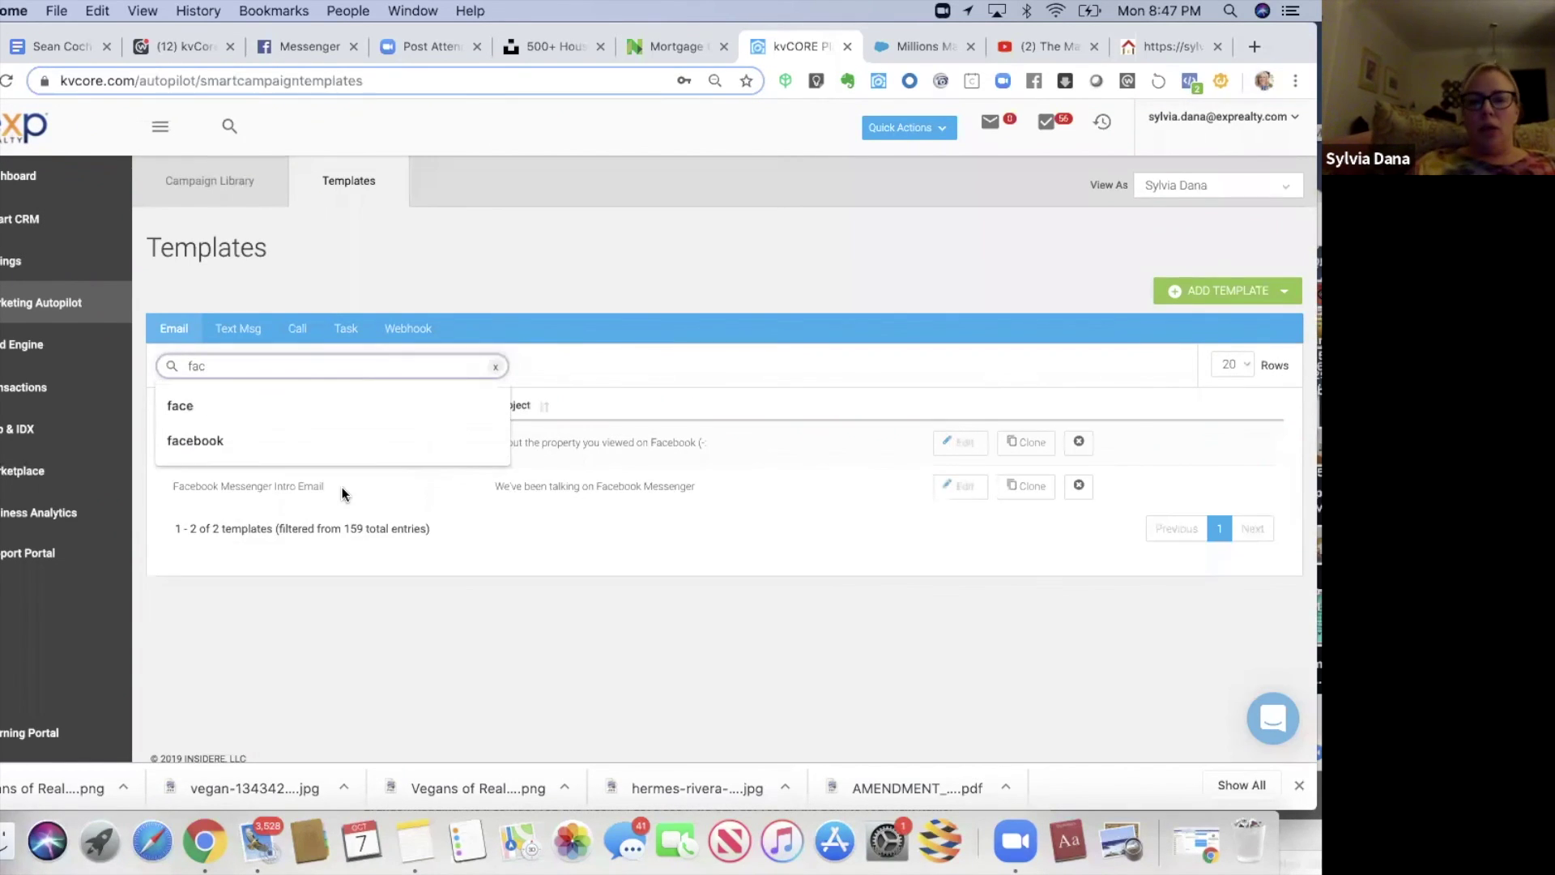
click(341, 491)
click(960, 486)
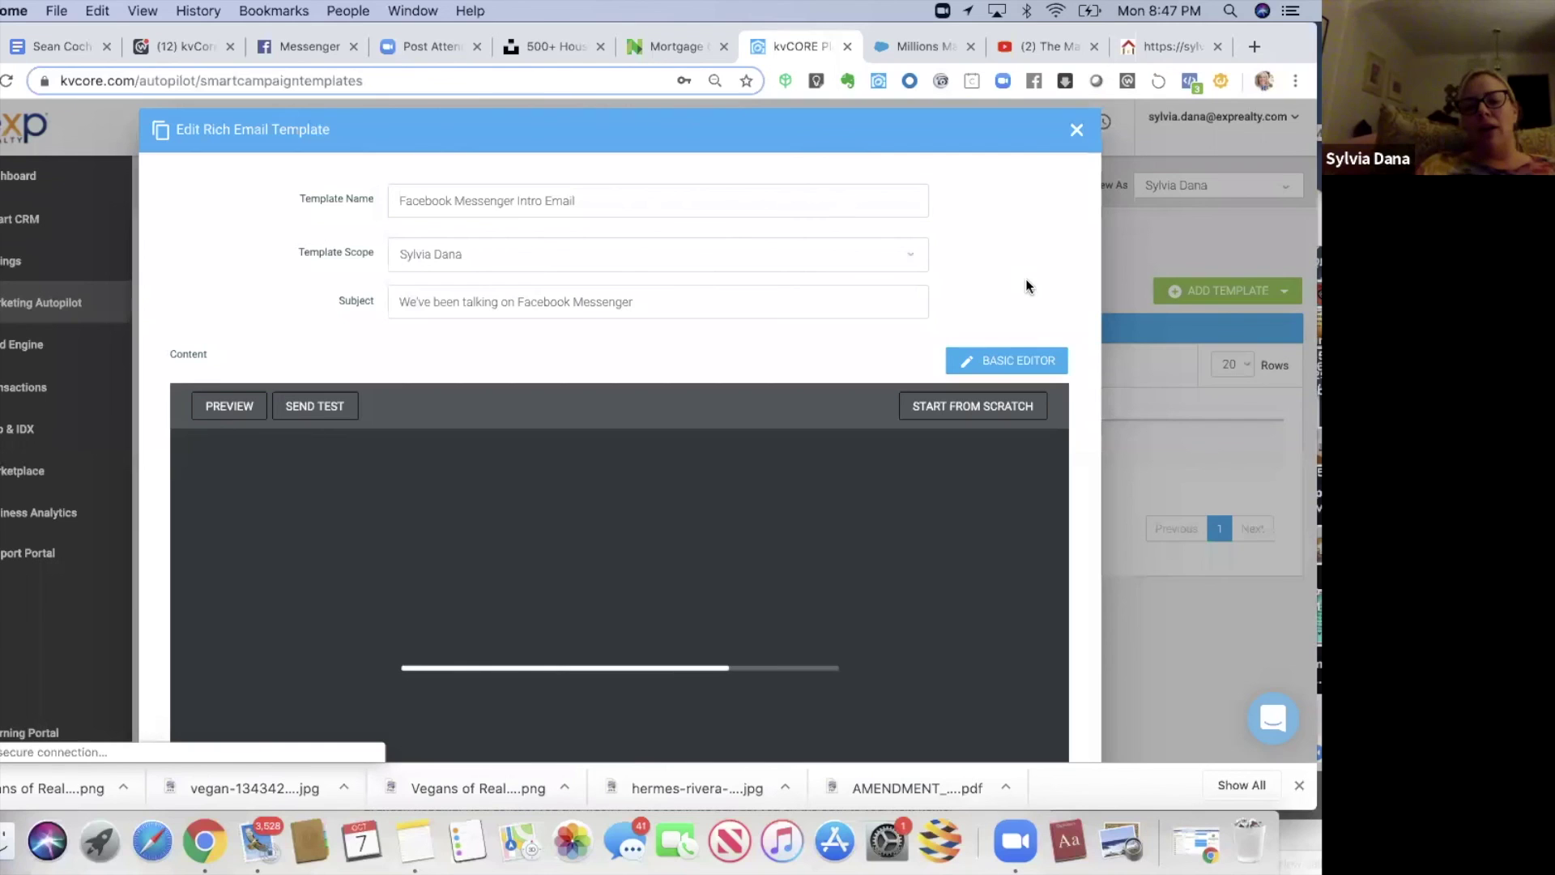
- Review the Facebook Messenger Intro Email, close it unsaved with 'Yes, close!', and return to Campaign Library
scroll(1026, 283, down, 2)
scroll(1025, 285, down, 1)
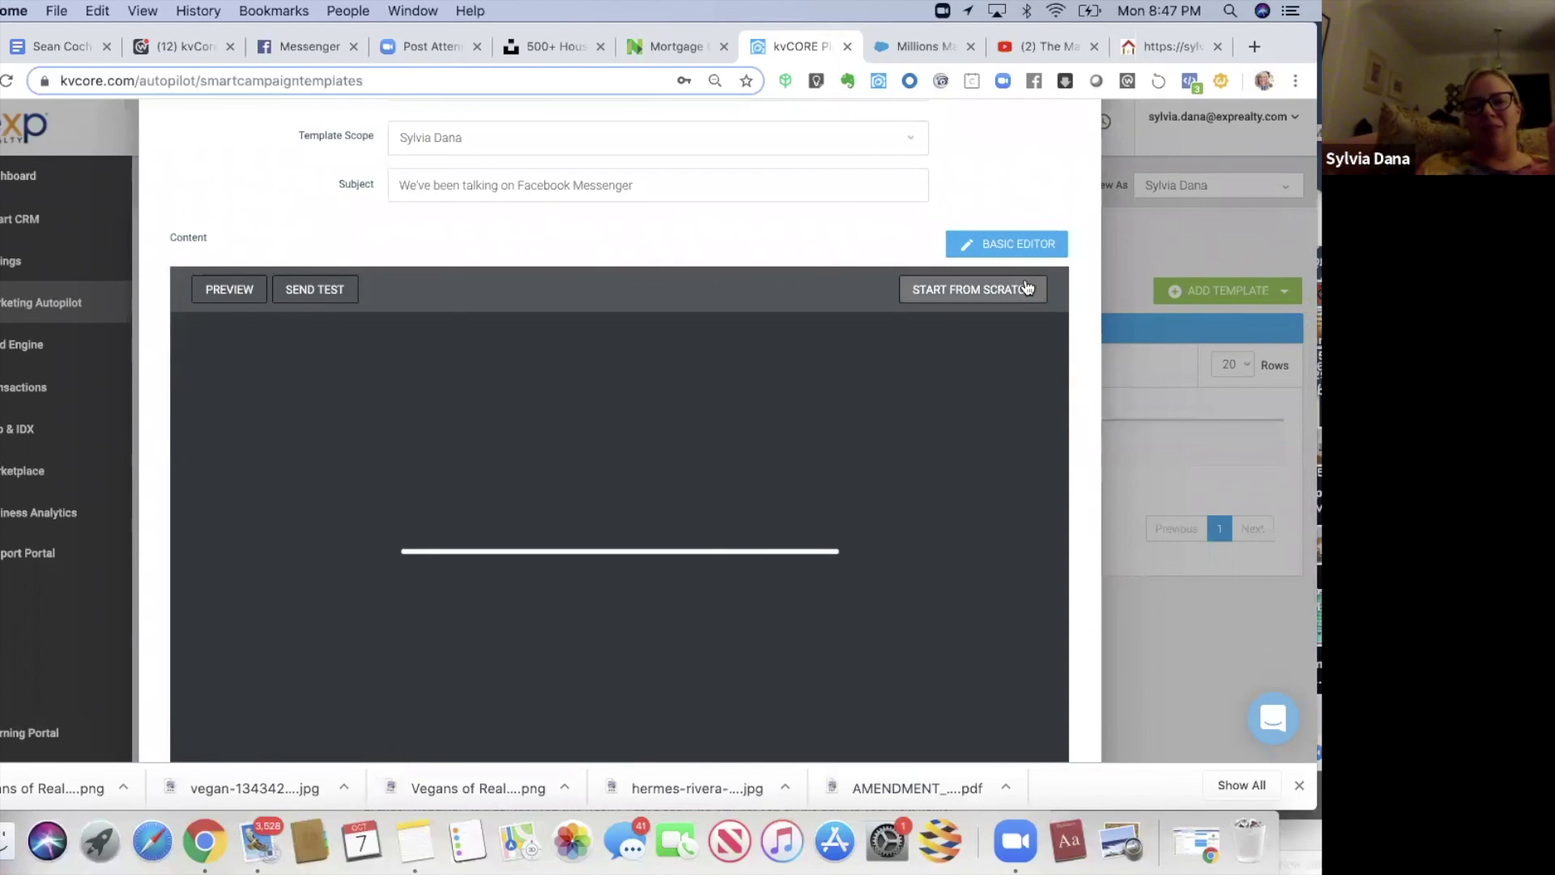
scroll(1028, 287, down, 1)
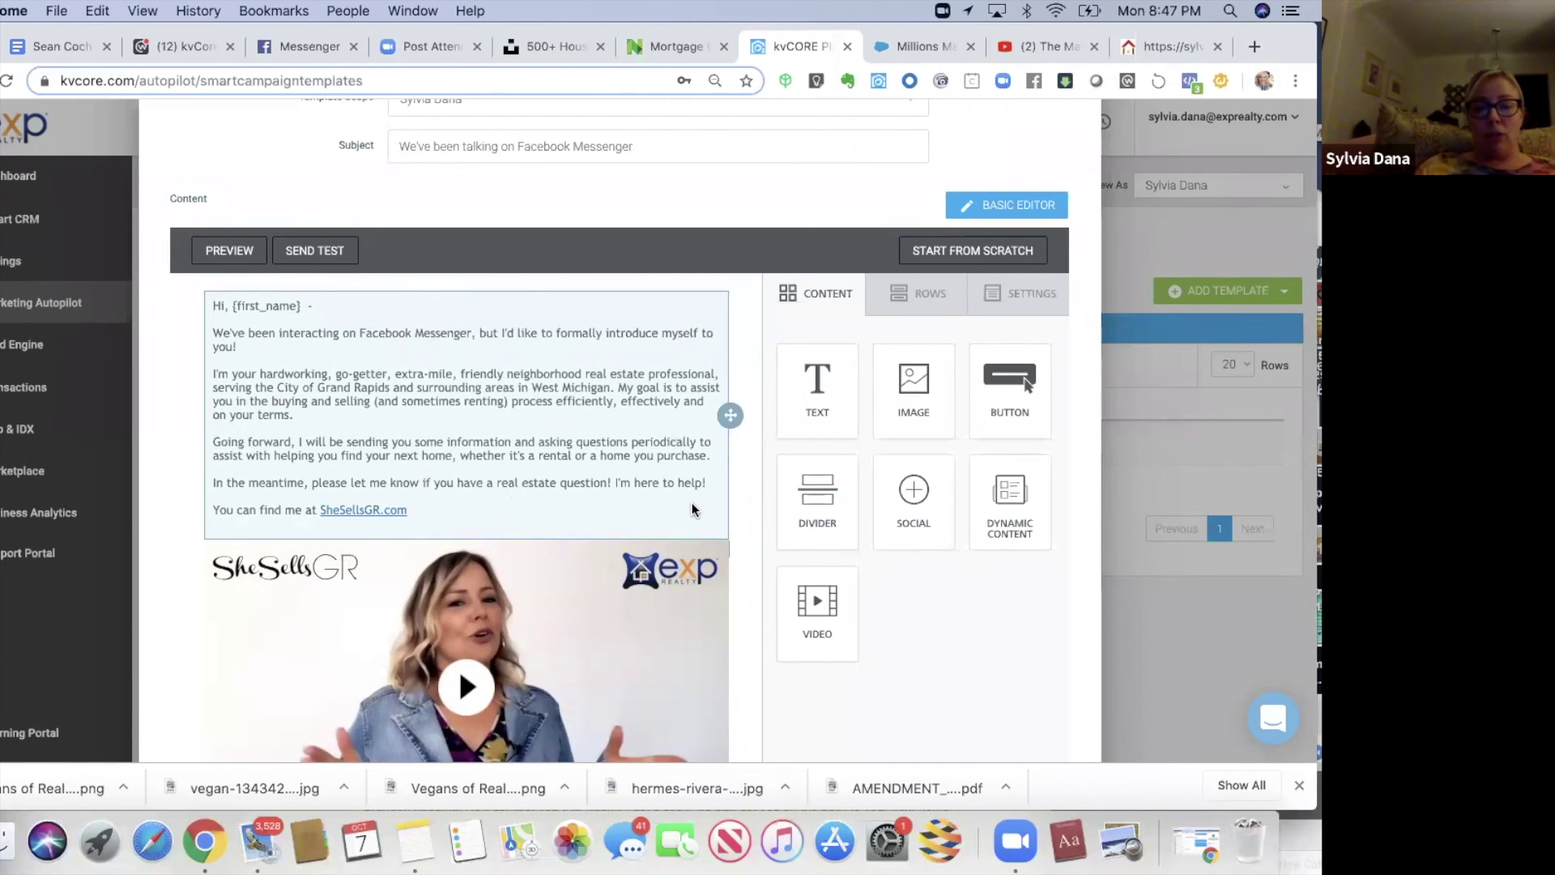
click(745, 463)
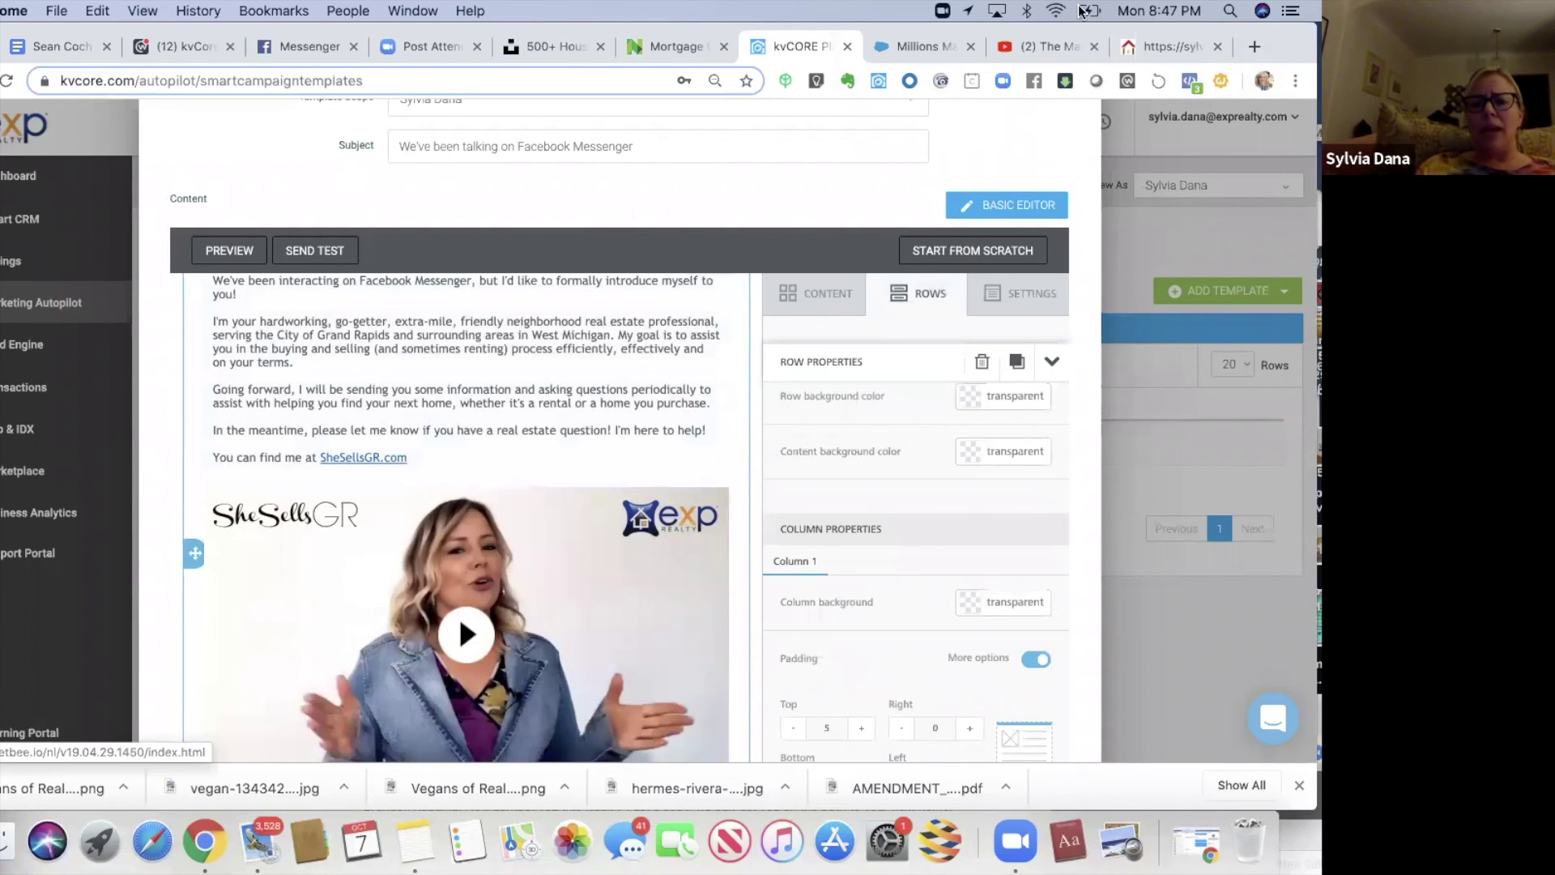
drag(1077, 158, 1080, 133)
click(1078, 131)
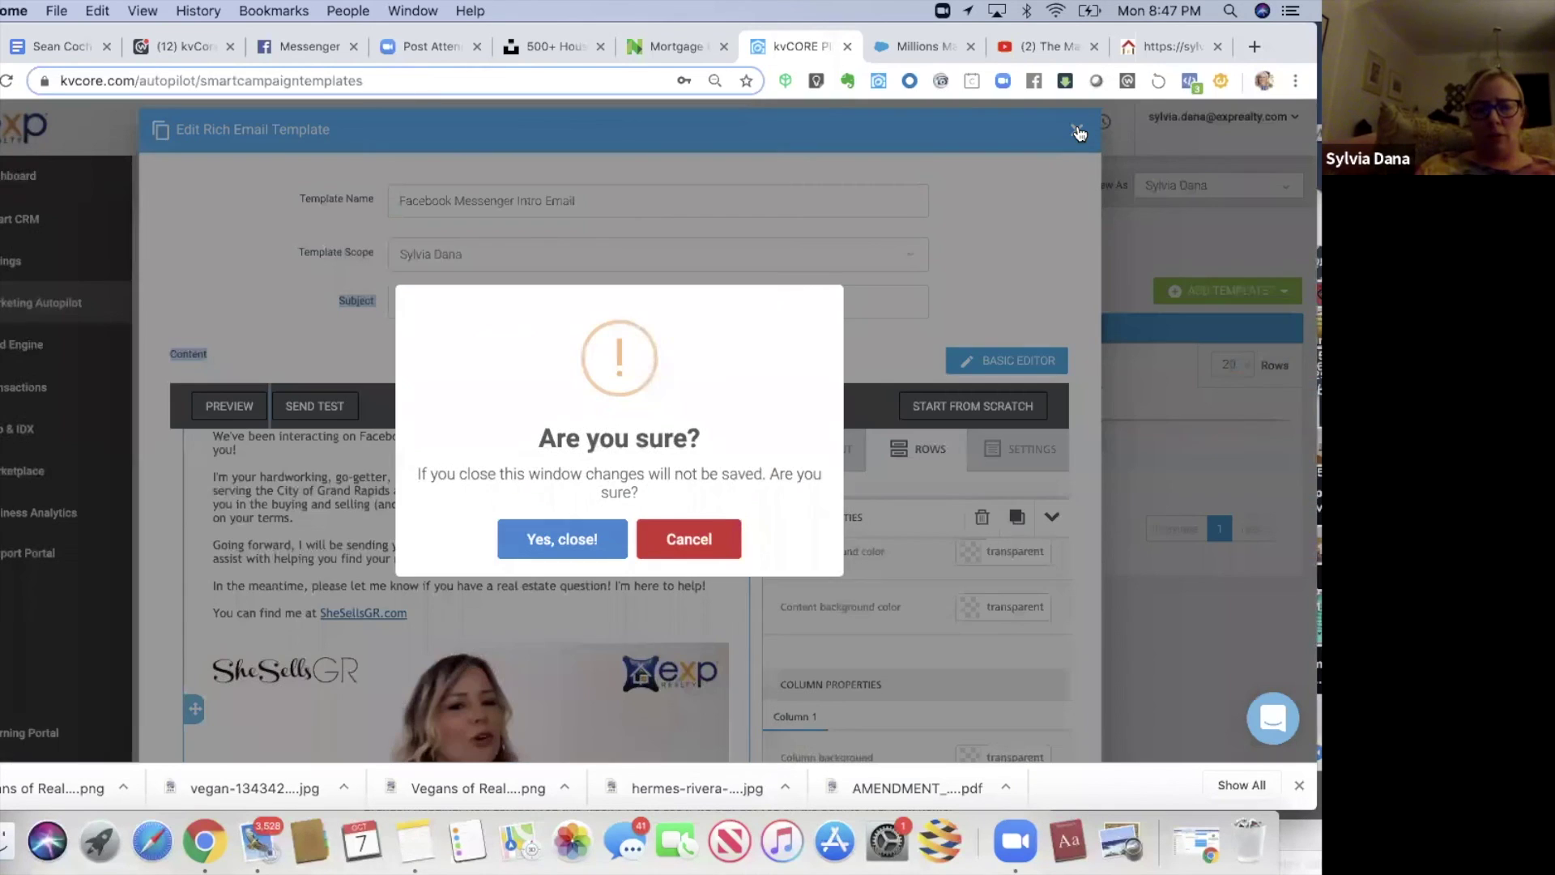
click(598, 536)
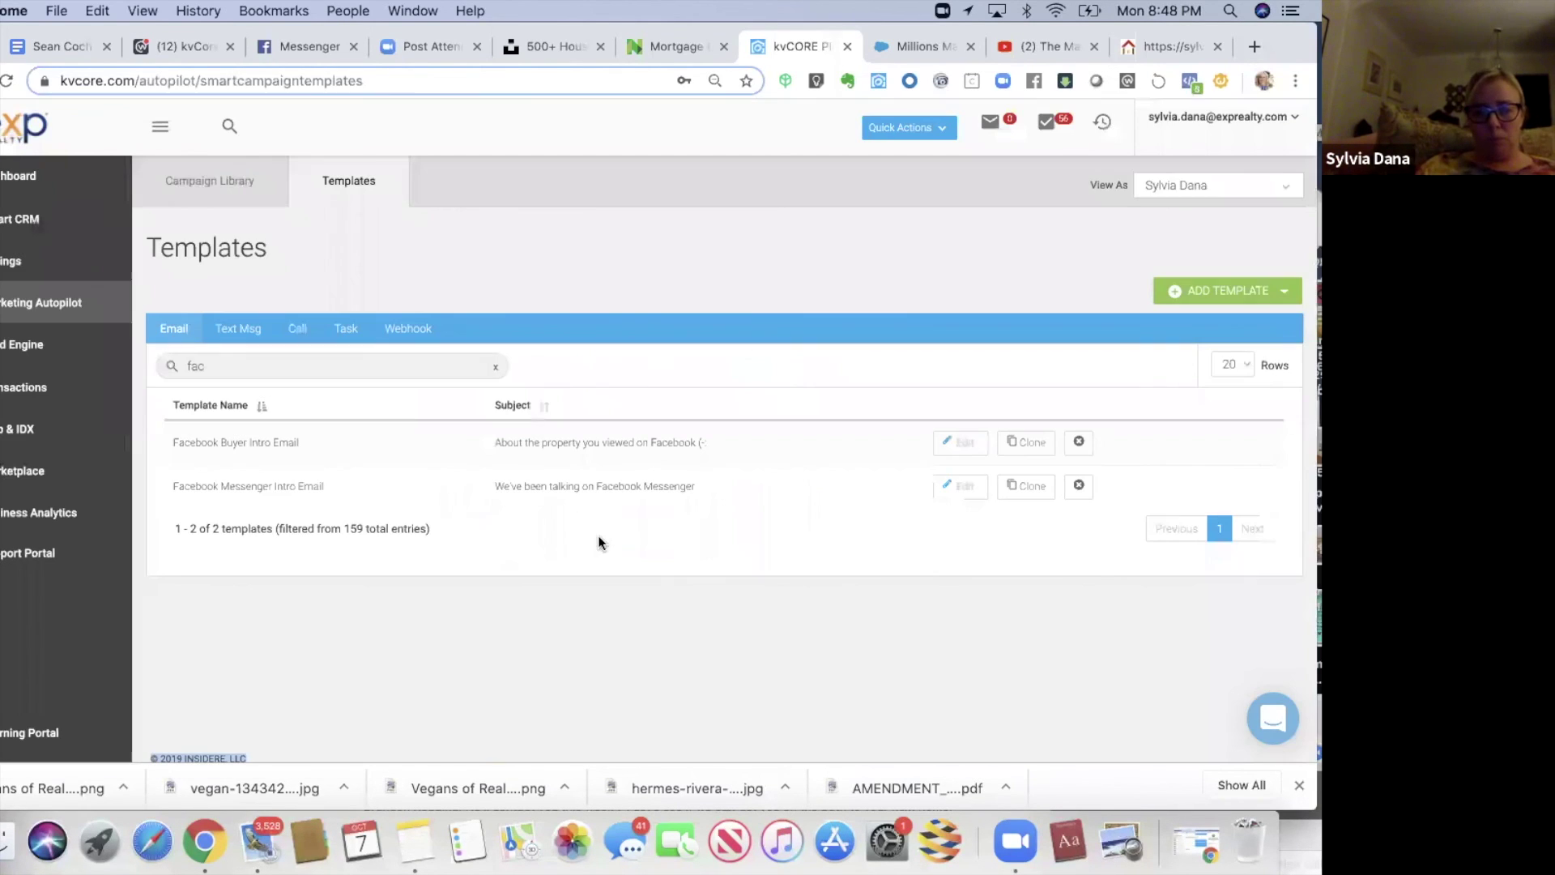
click(188, 192)
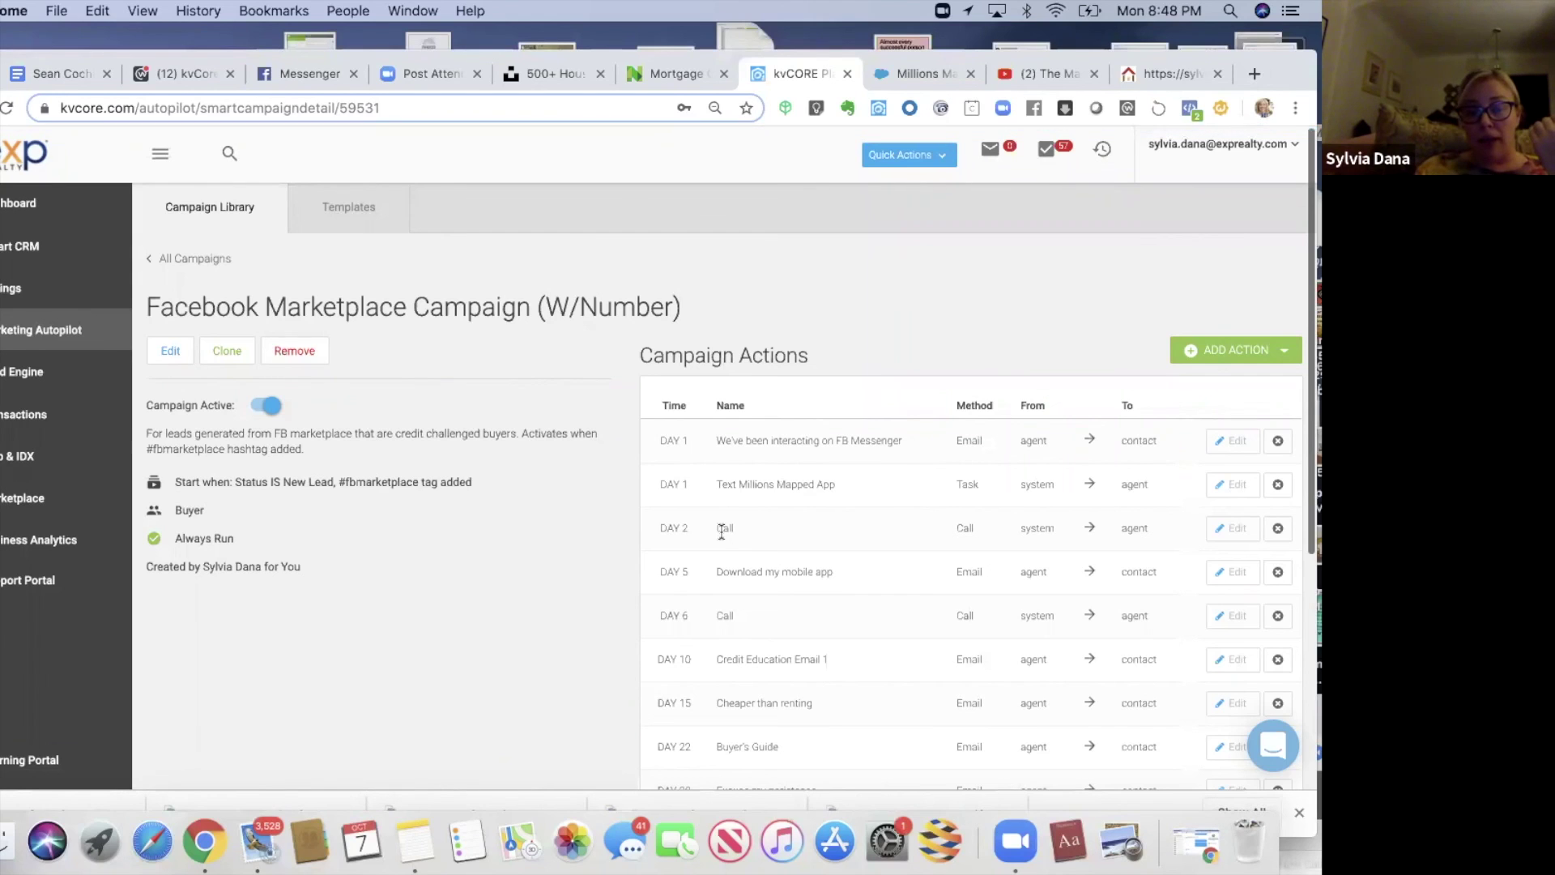
- Preview the DAY 5 'Download my mobile app' email action and close it unchanged
scroll(722, 531, down, 1)
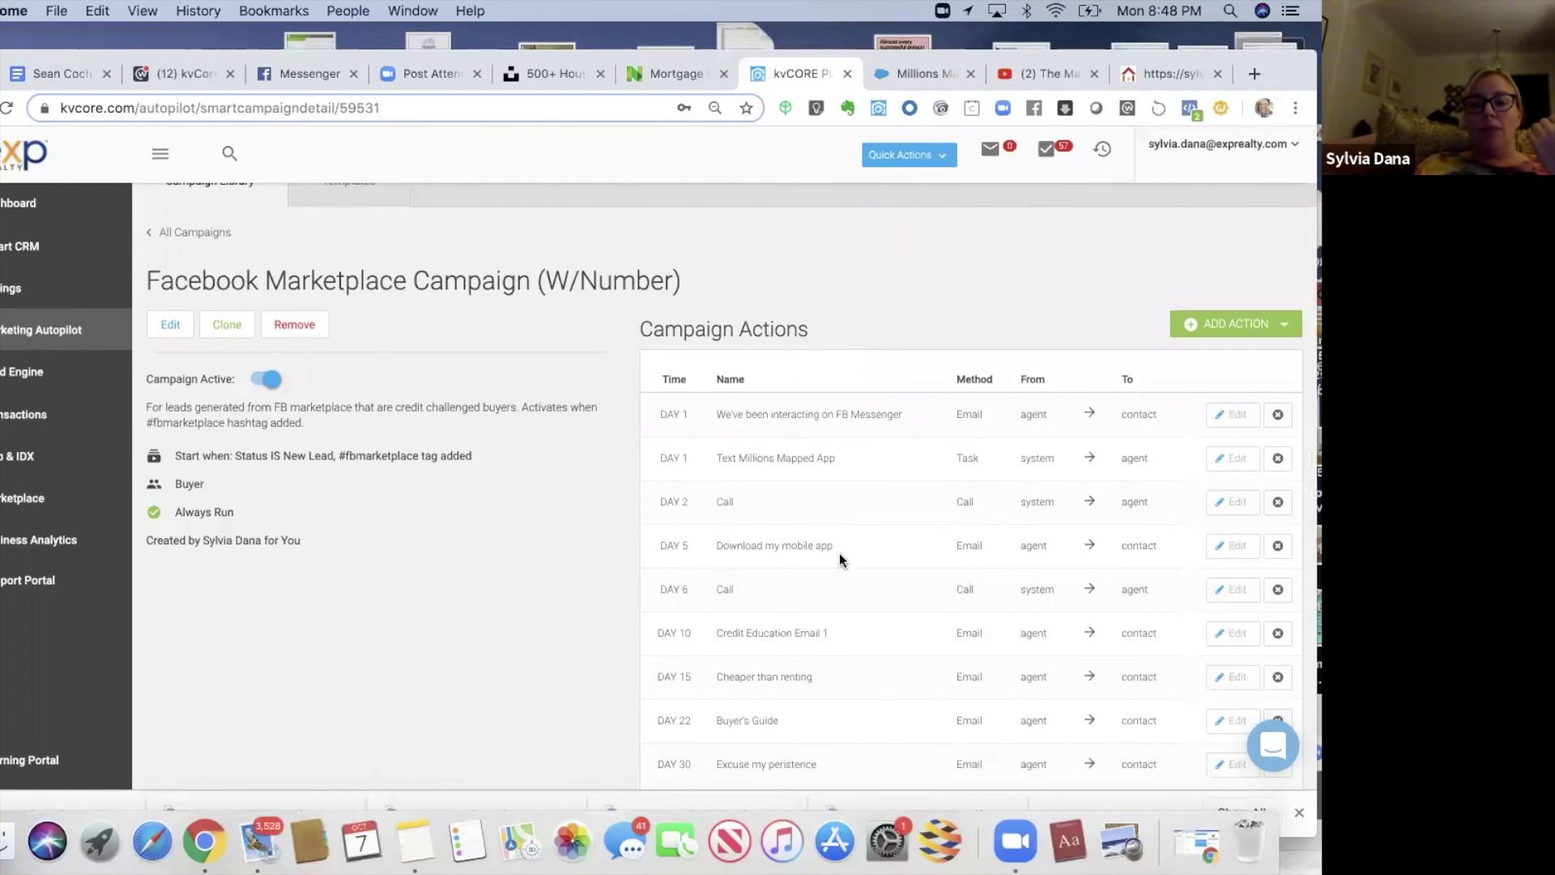
click(1219, 546)
click(510, 343)
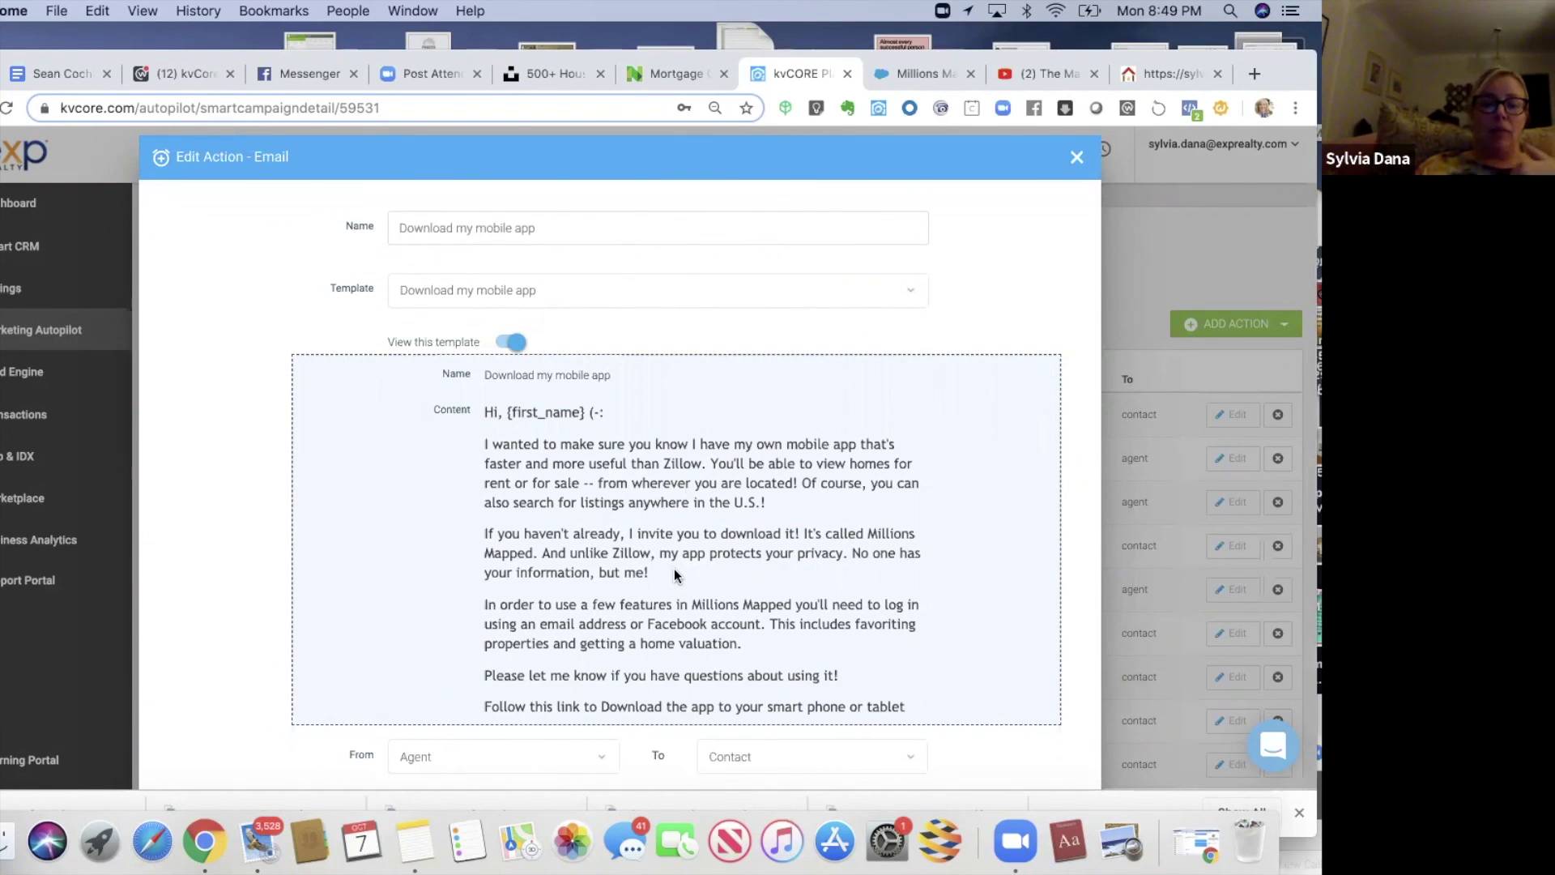
drag(642, 554, 640, 708)
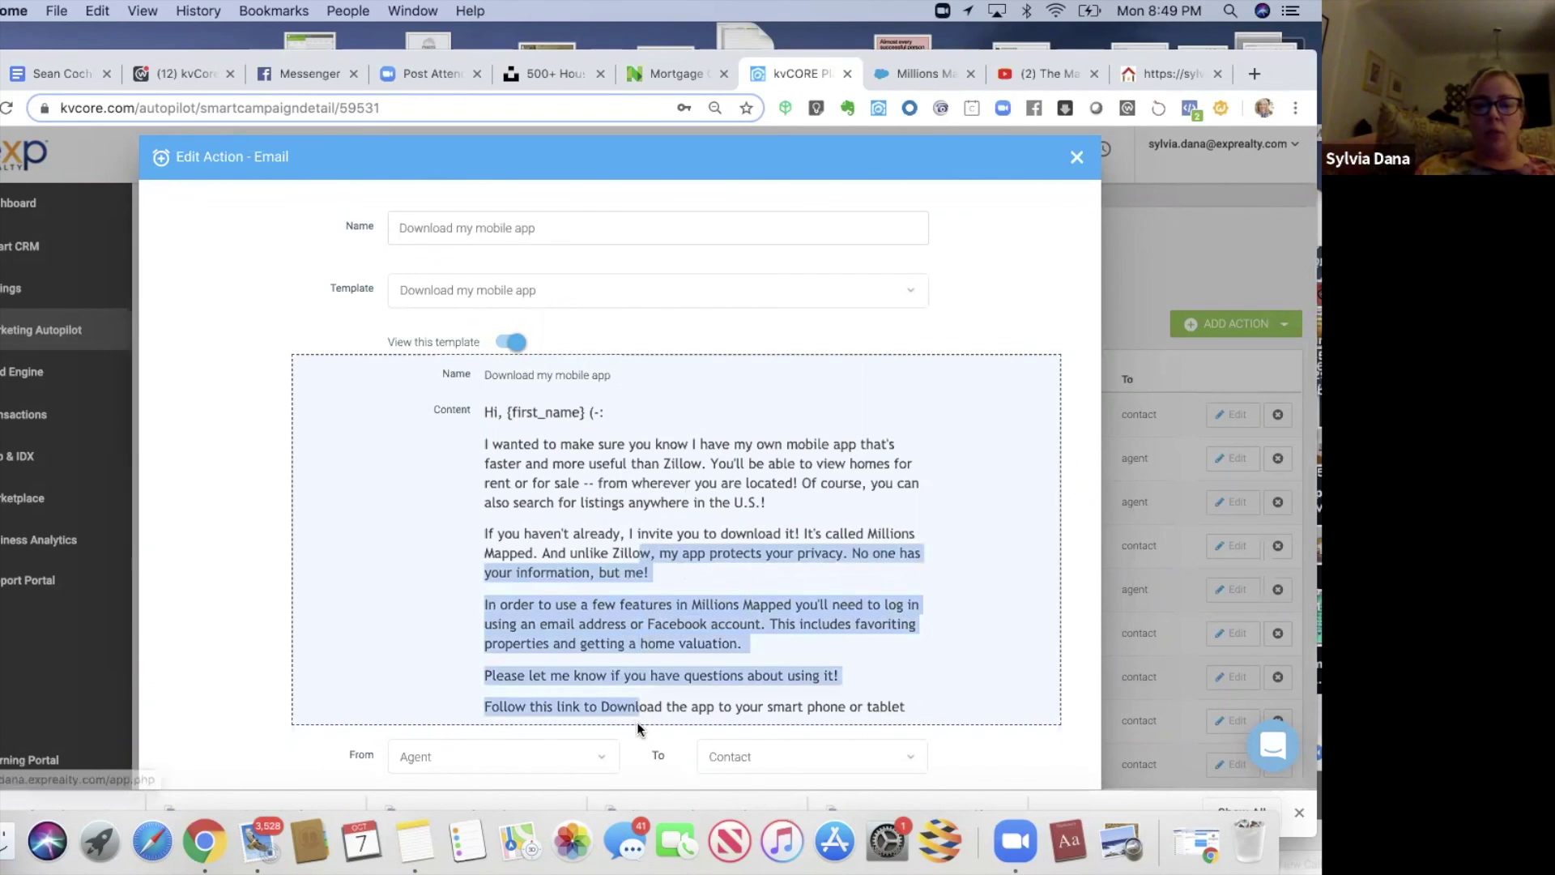
click(1077, 157)
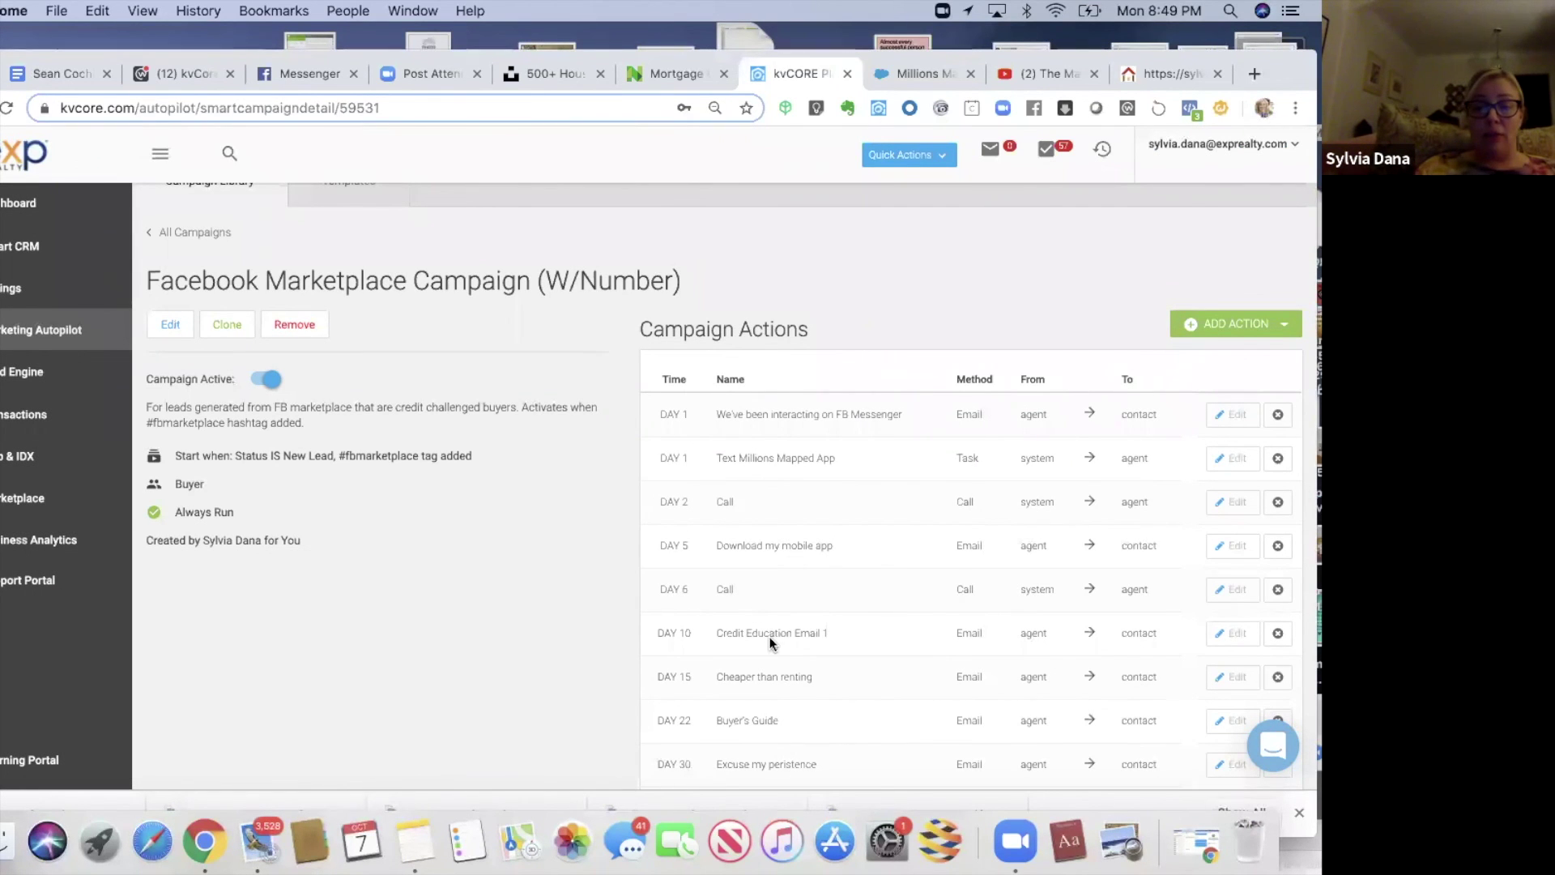
- Preview the DAY 10 Credit Education Email 1 action and close it unchanged
click(1227, 638)
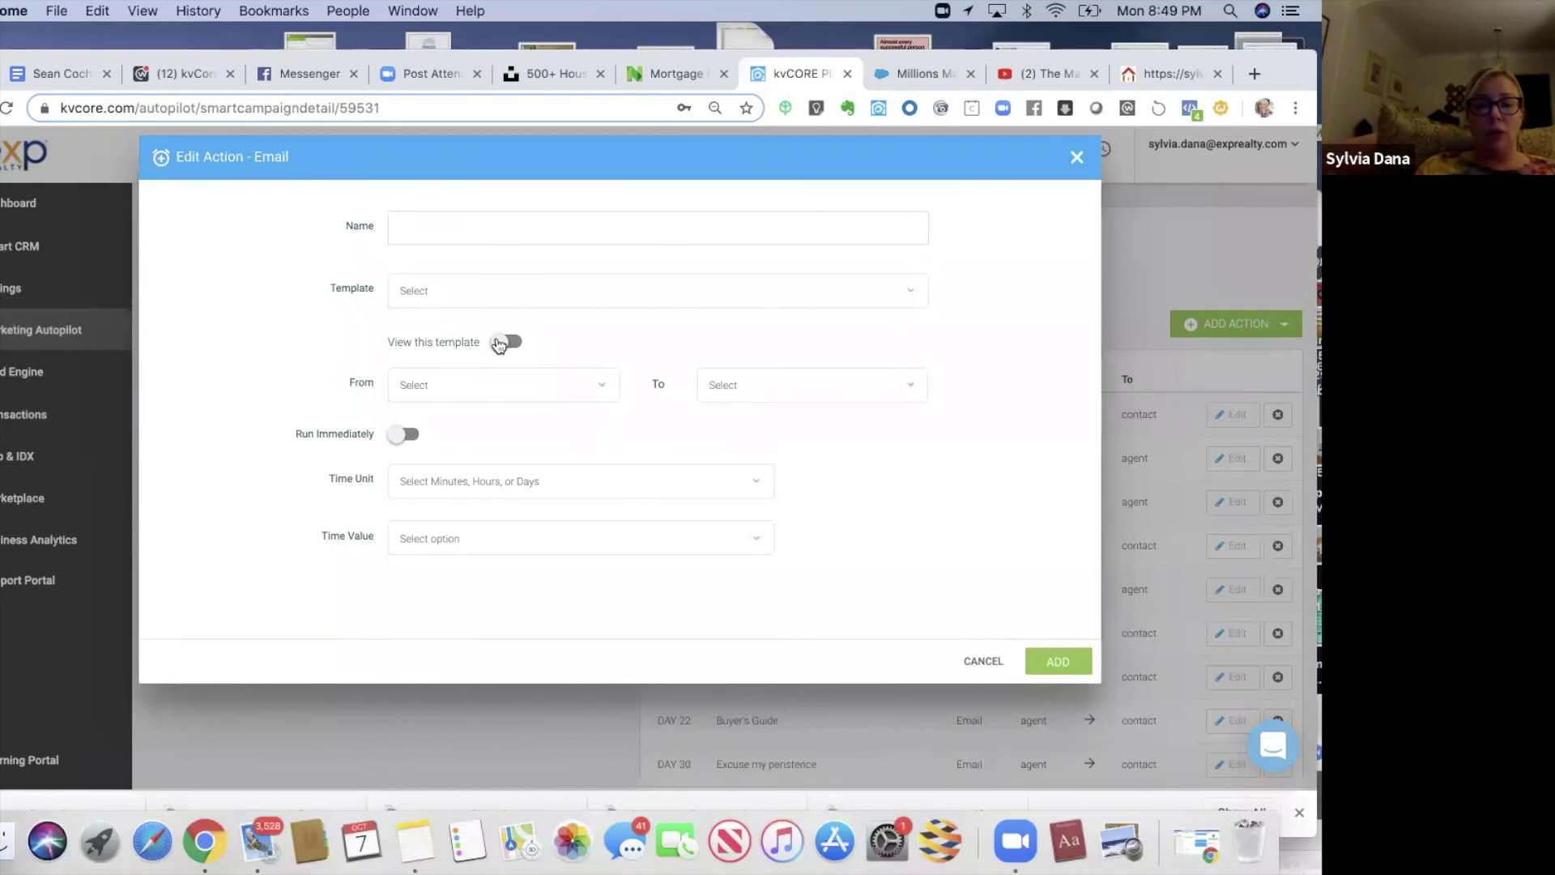
click(501, 342)
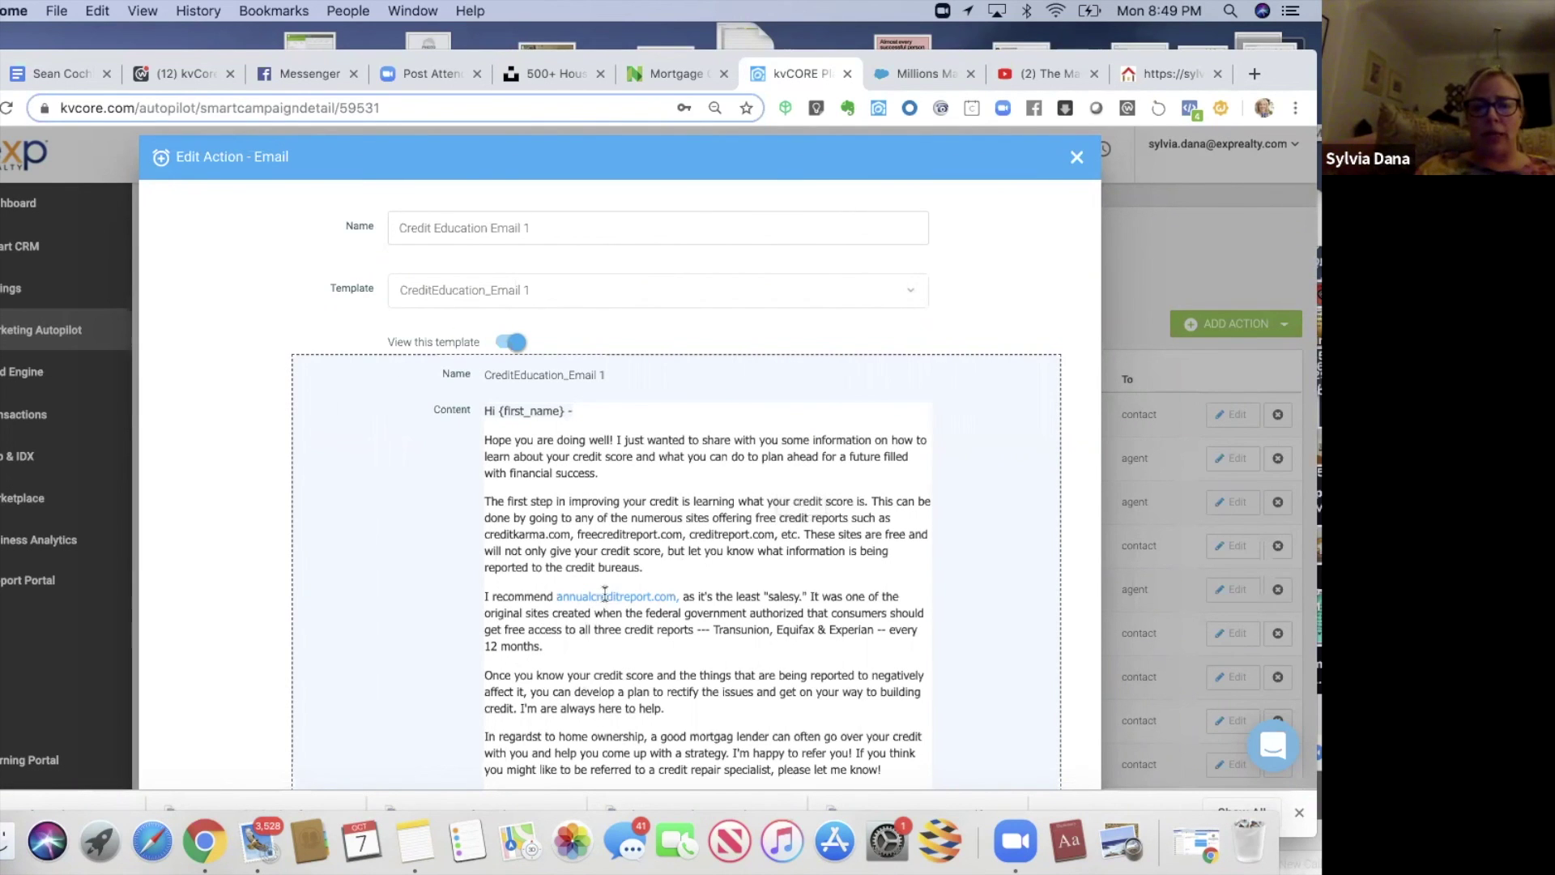
click(1079, 156)
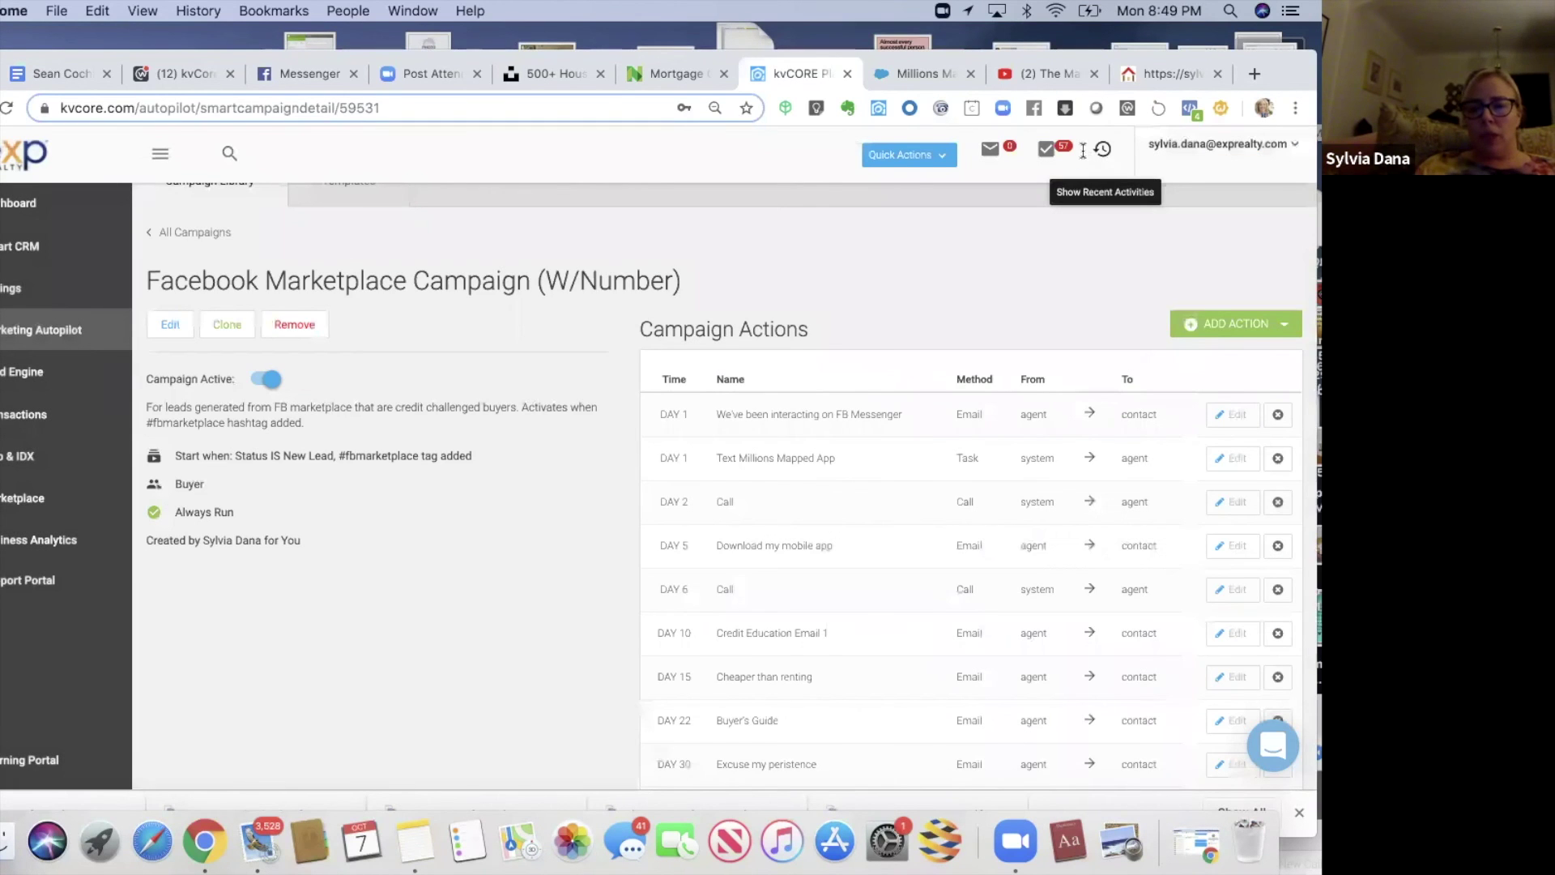
scroll(968, 529, down, 3)
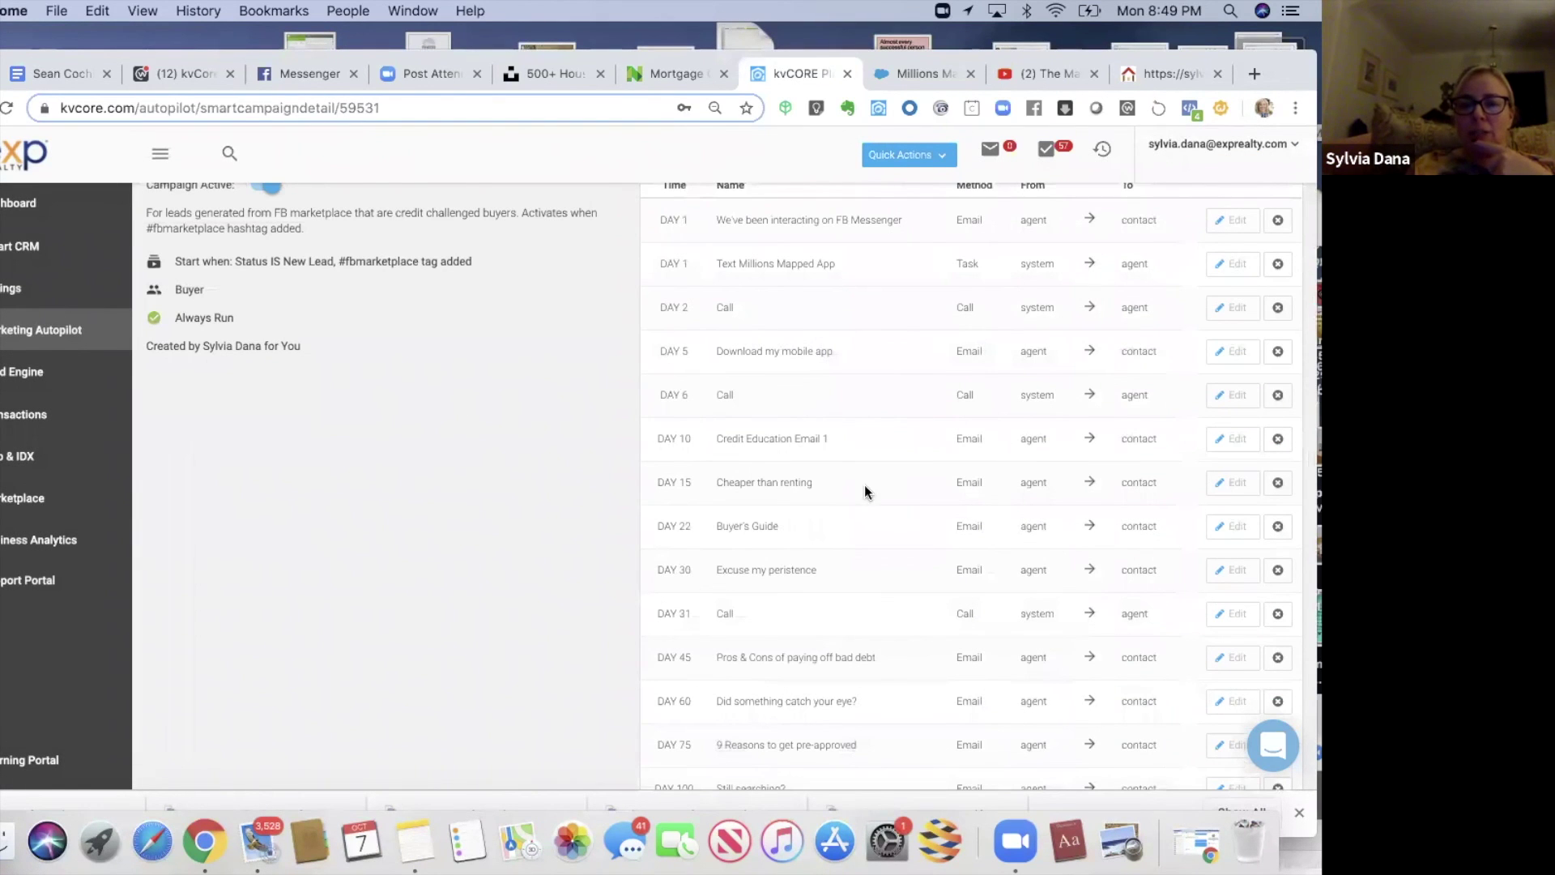
click(1227, 526)
click(508, 342)
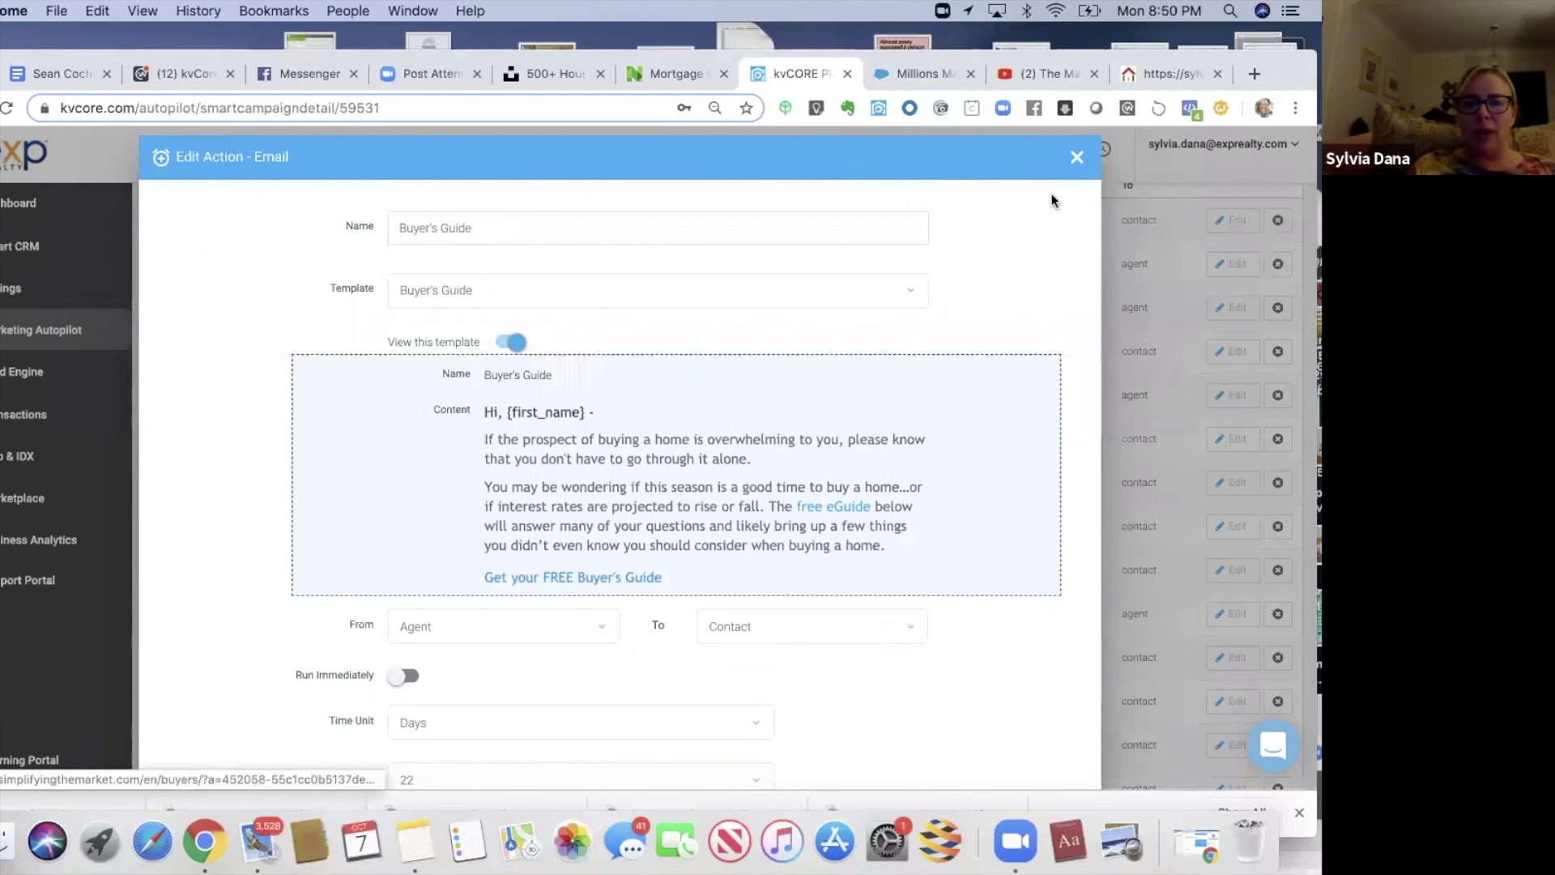
click(1076, 159)
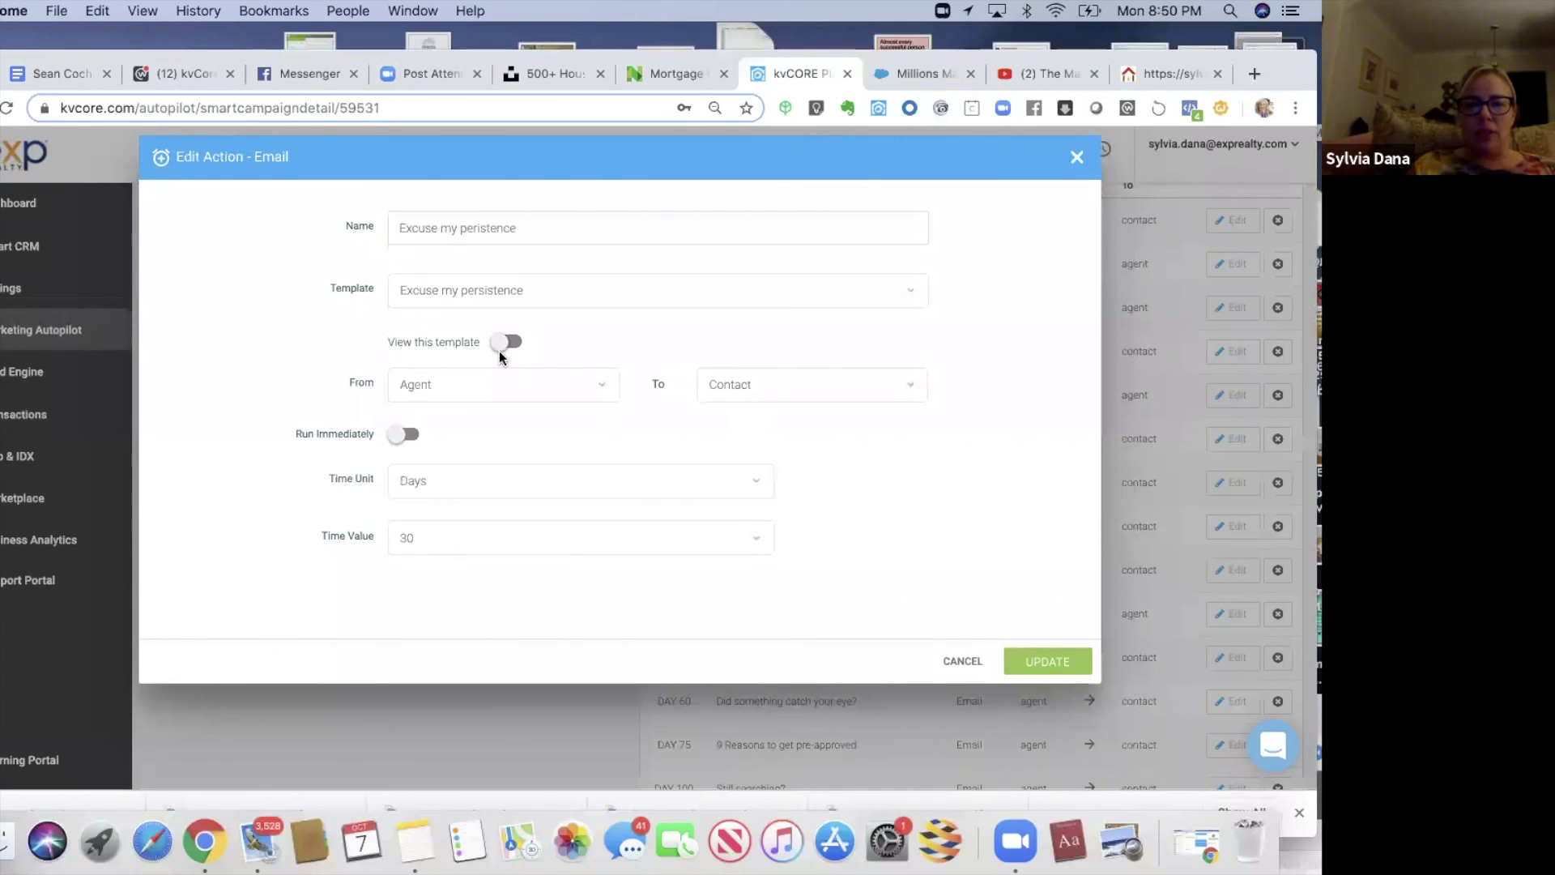
click(505, 346)
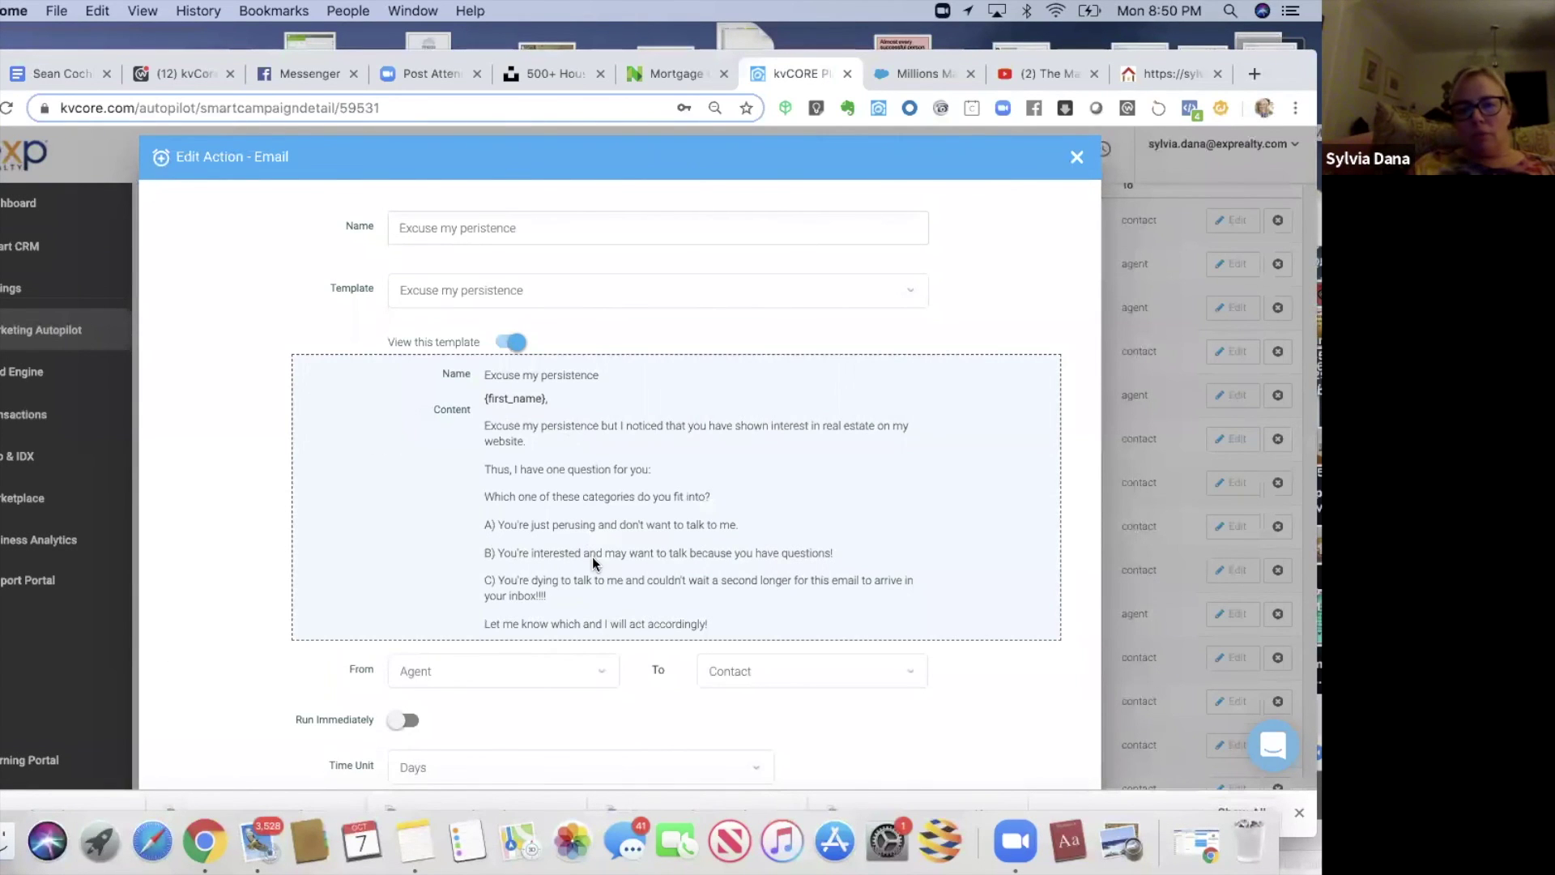
click(1076, 157)
scroll(968, 648, down, 4)
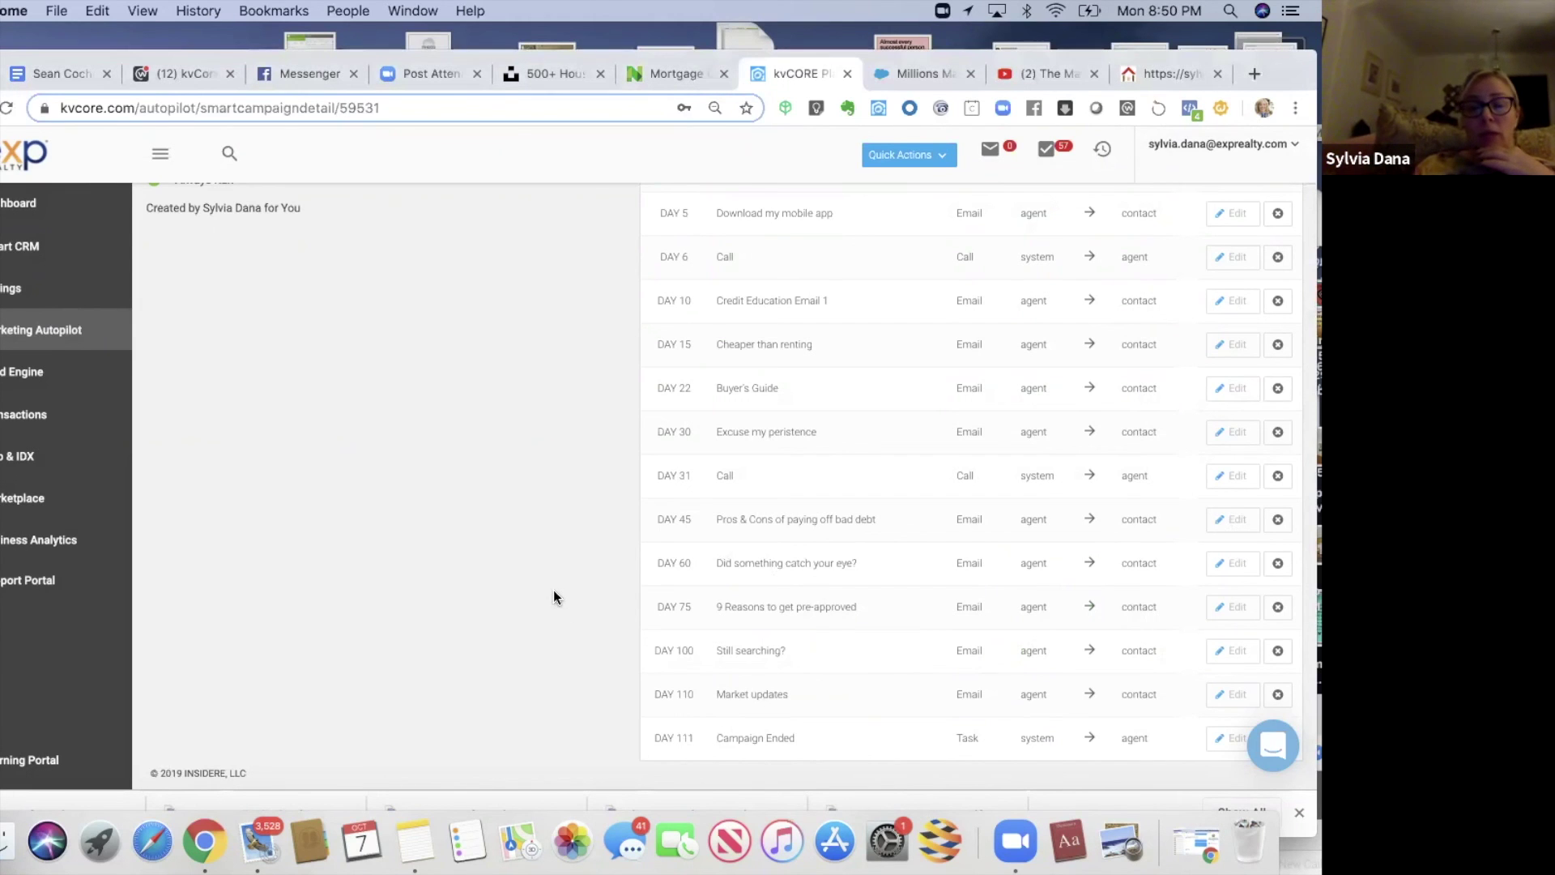
scroll(556, 598, up, 4)
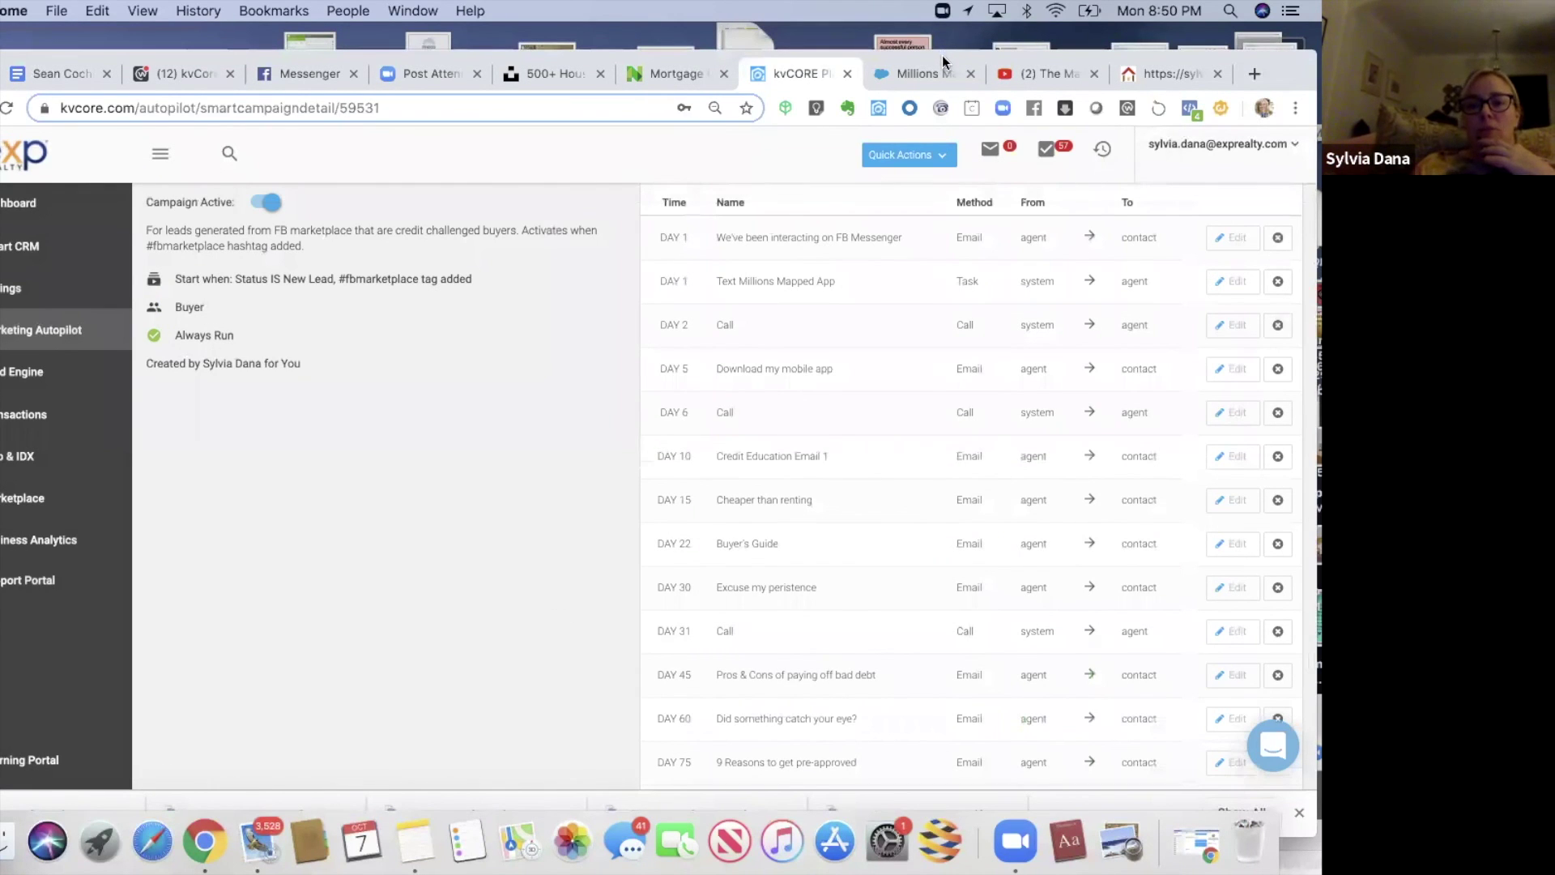